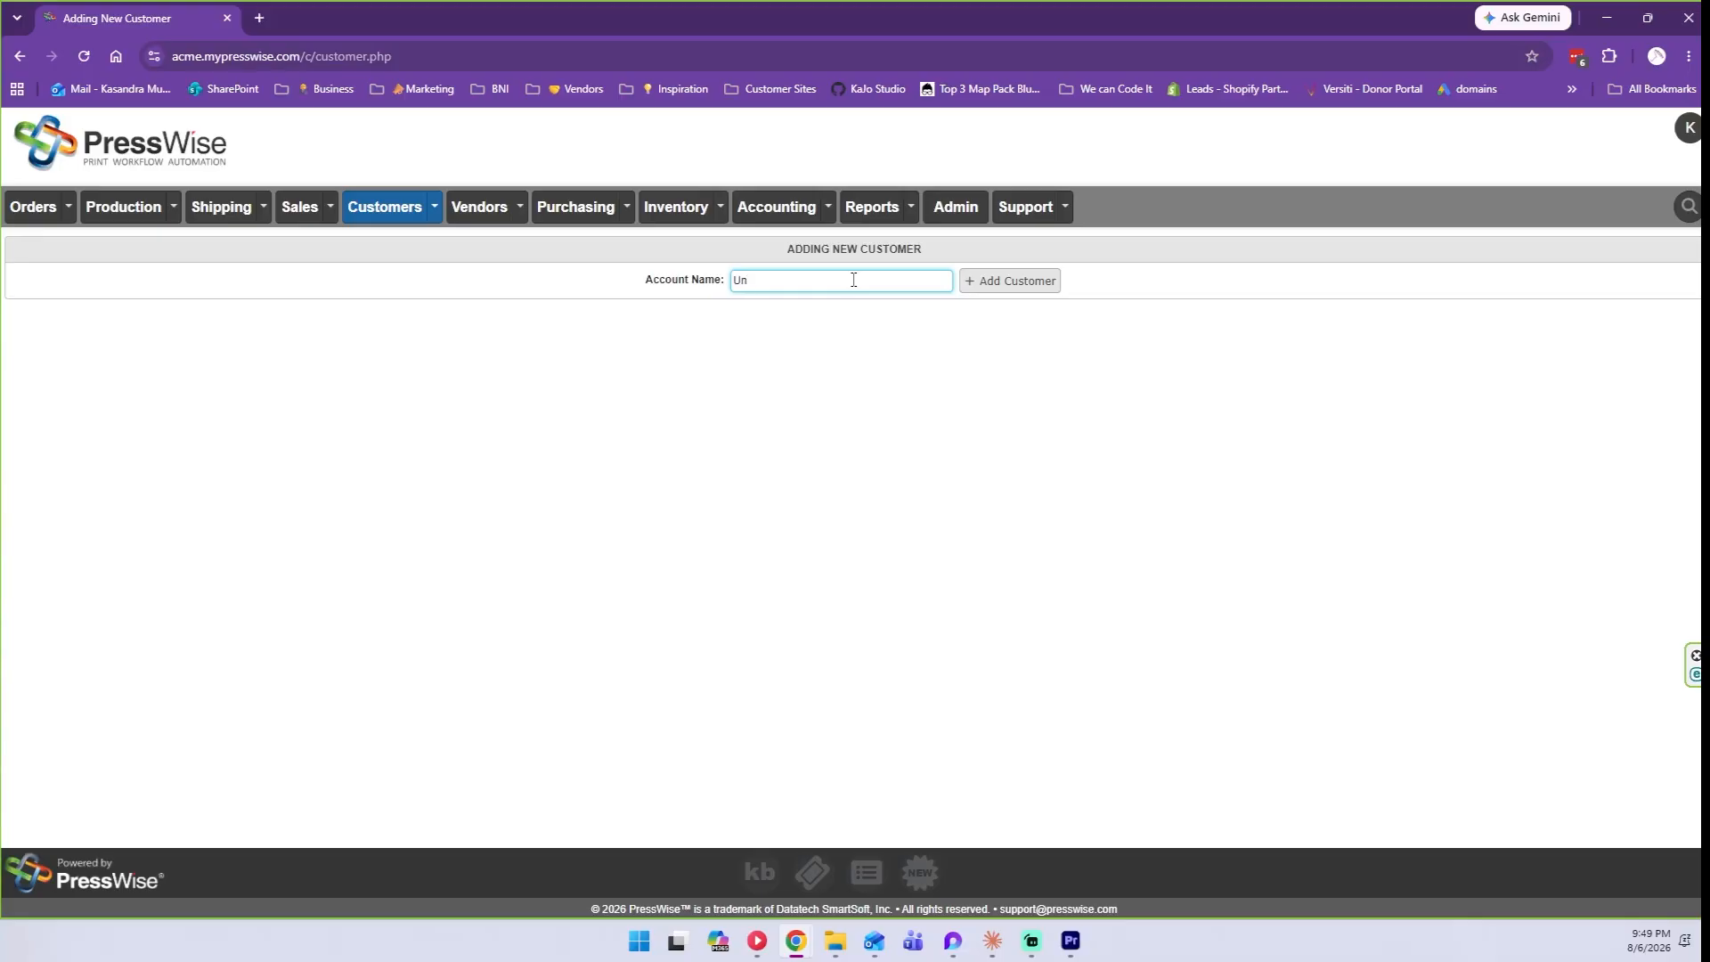
Finish typing 'Unlucky Umbrella Studio' into the new customer's Account Name field.
text(ucky Umbrella Studio)
Create the Unlucky Umbrella Studio customer account, which becomes C661.
click(974, 282)
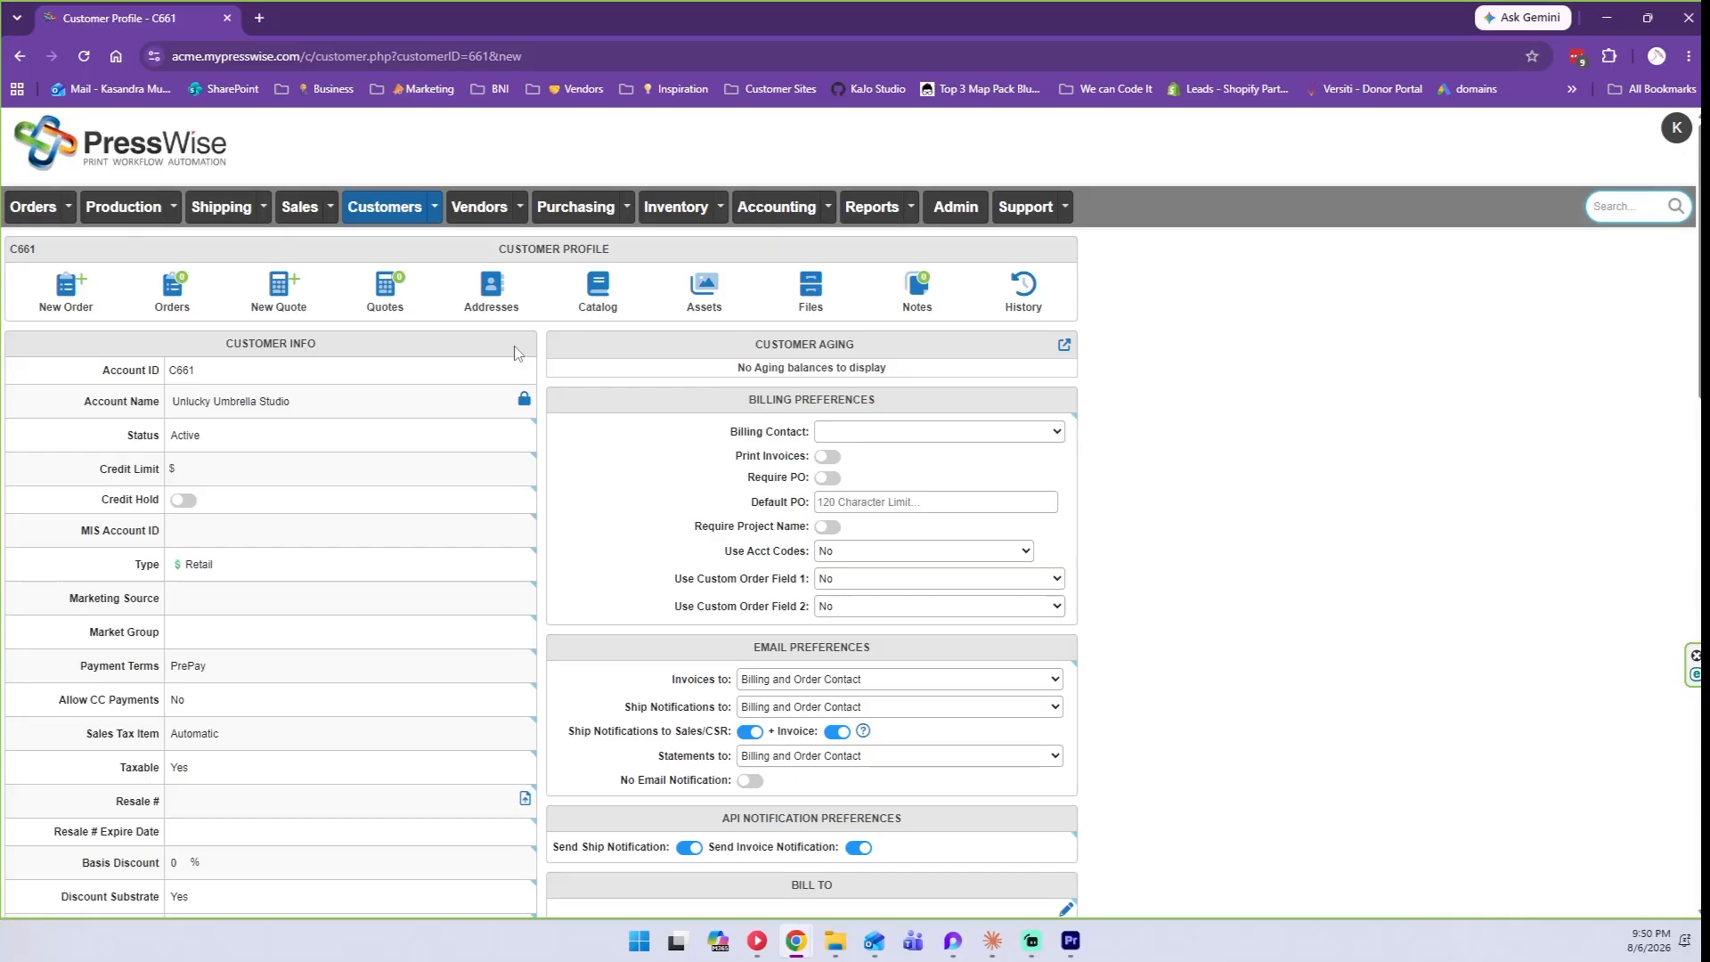
click(496, 283)
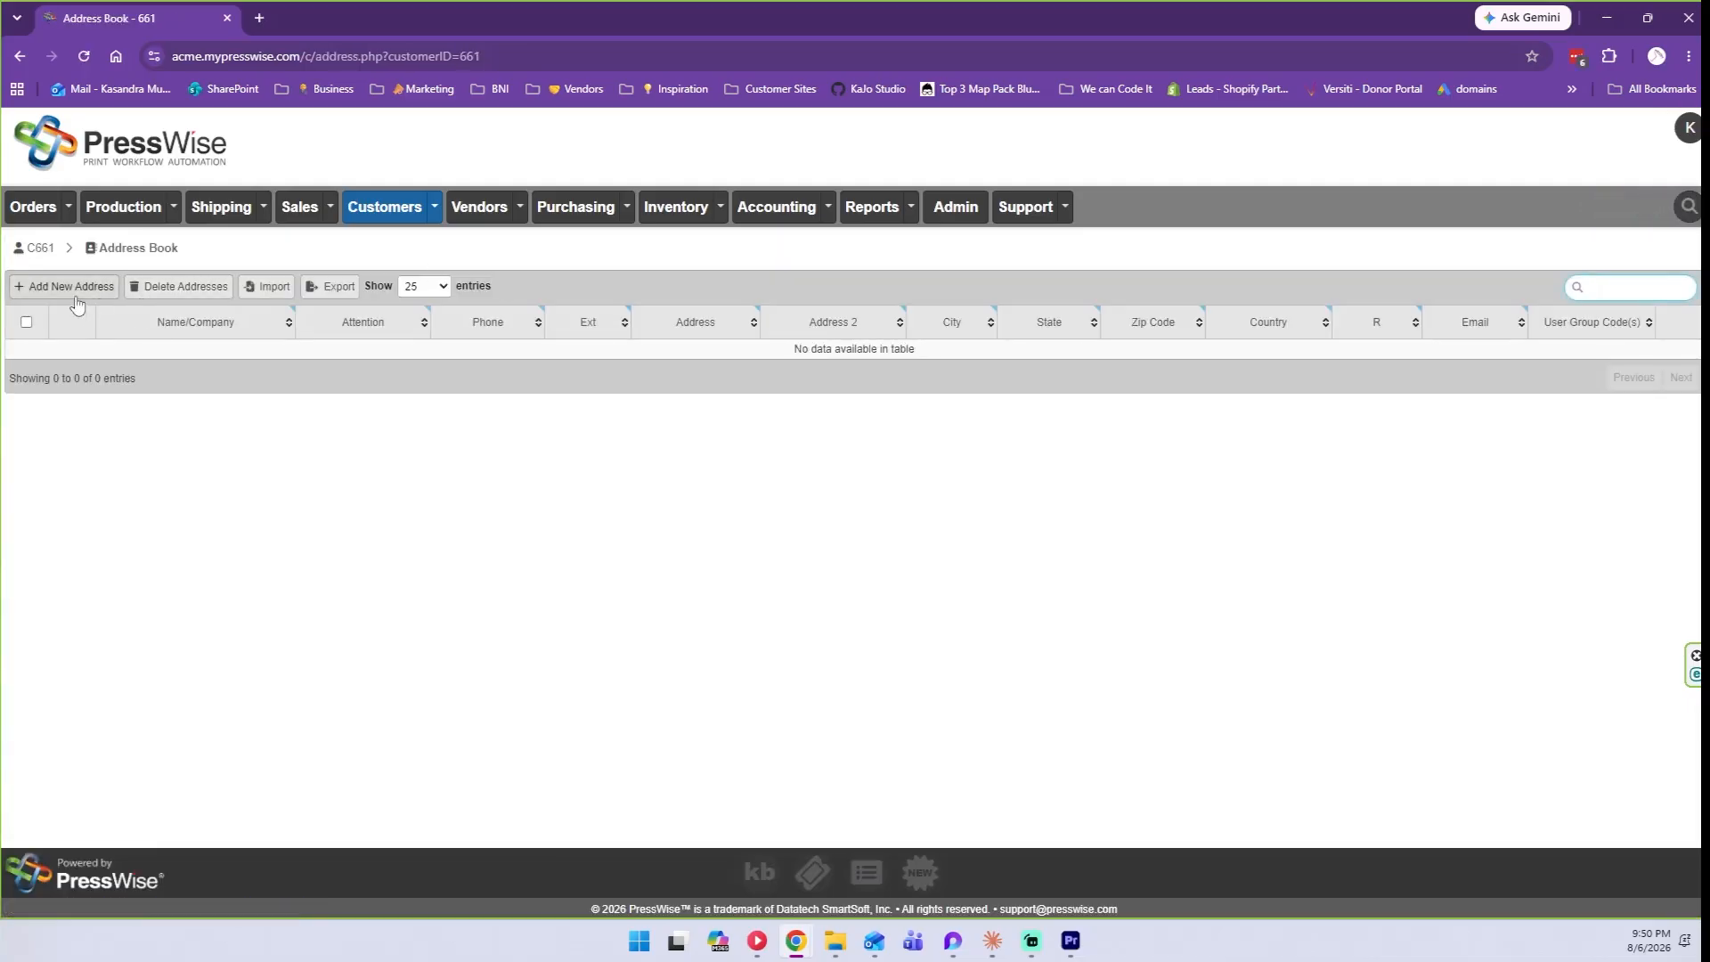
click(48, 255)
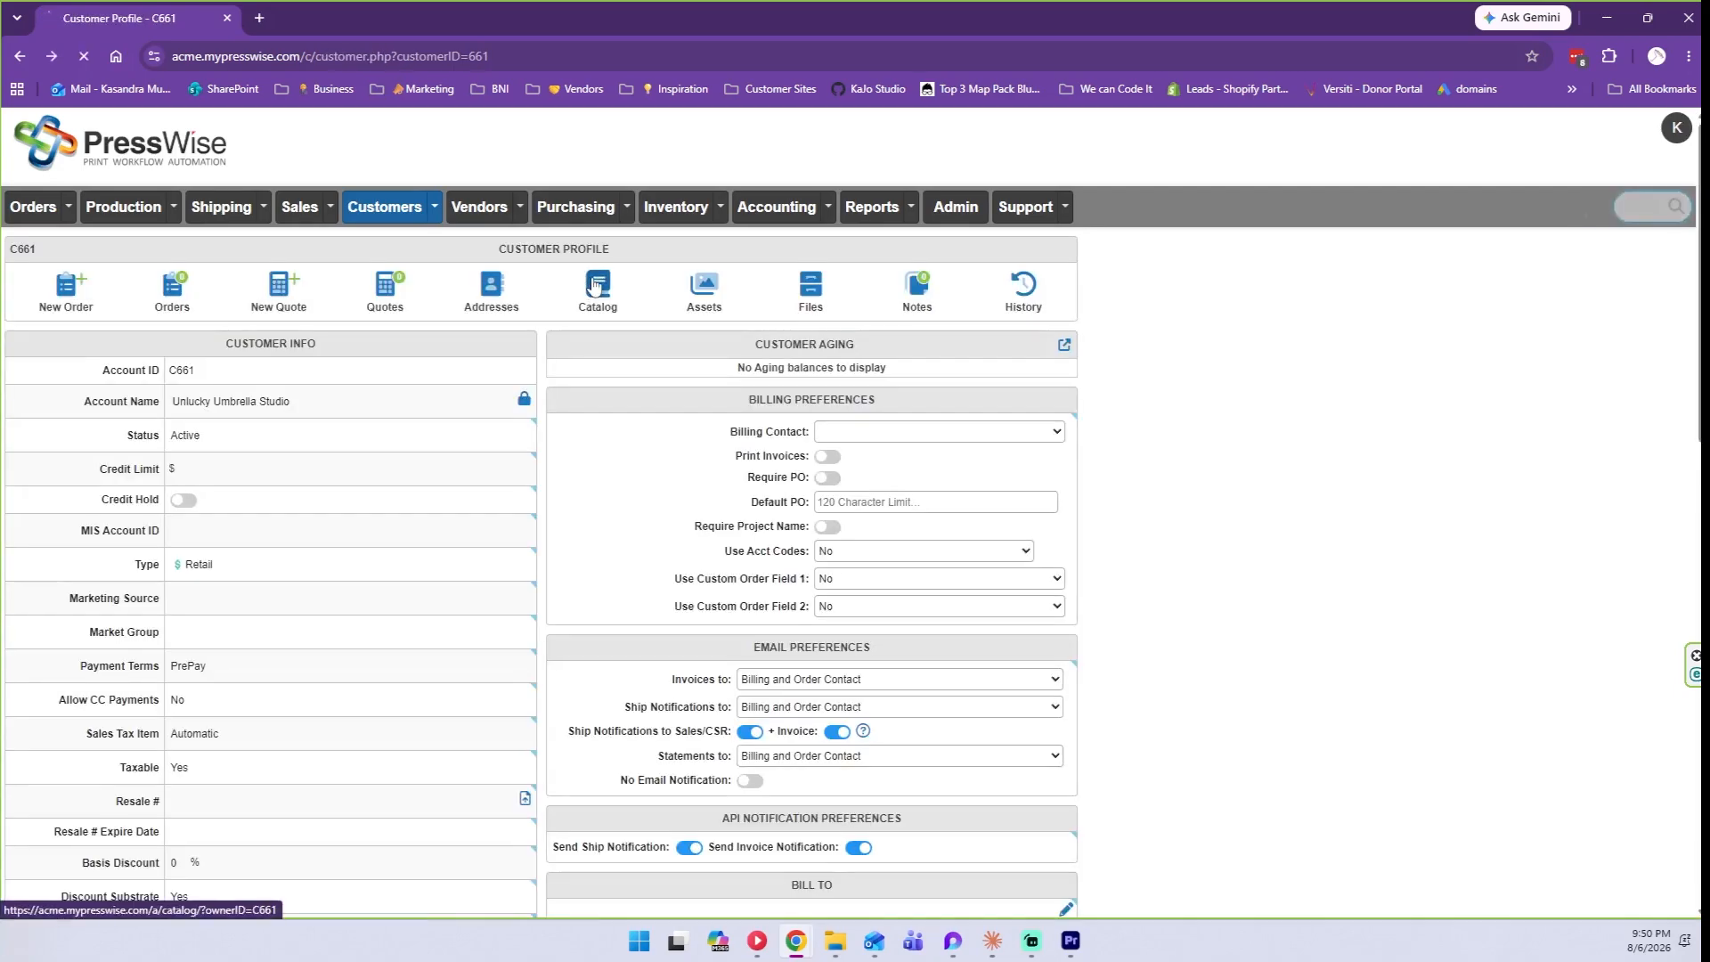
click(594, 285)
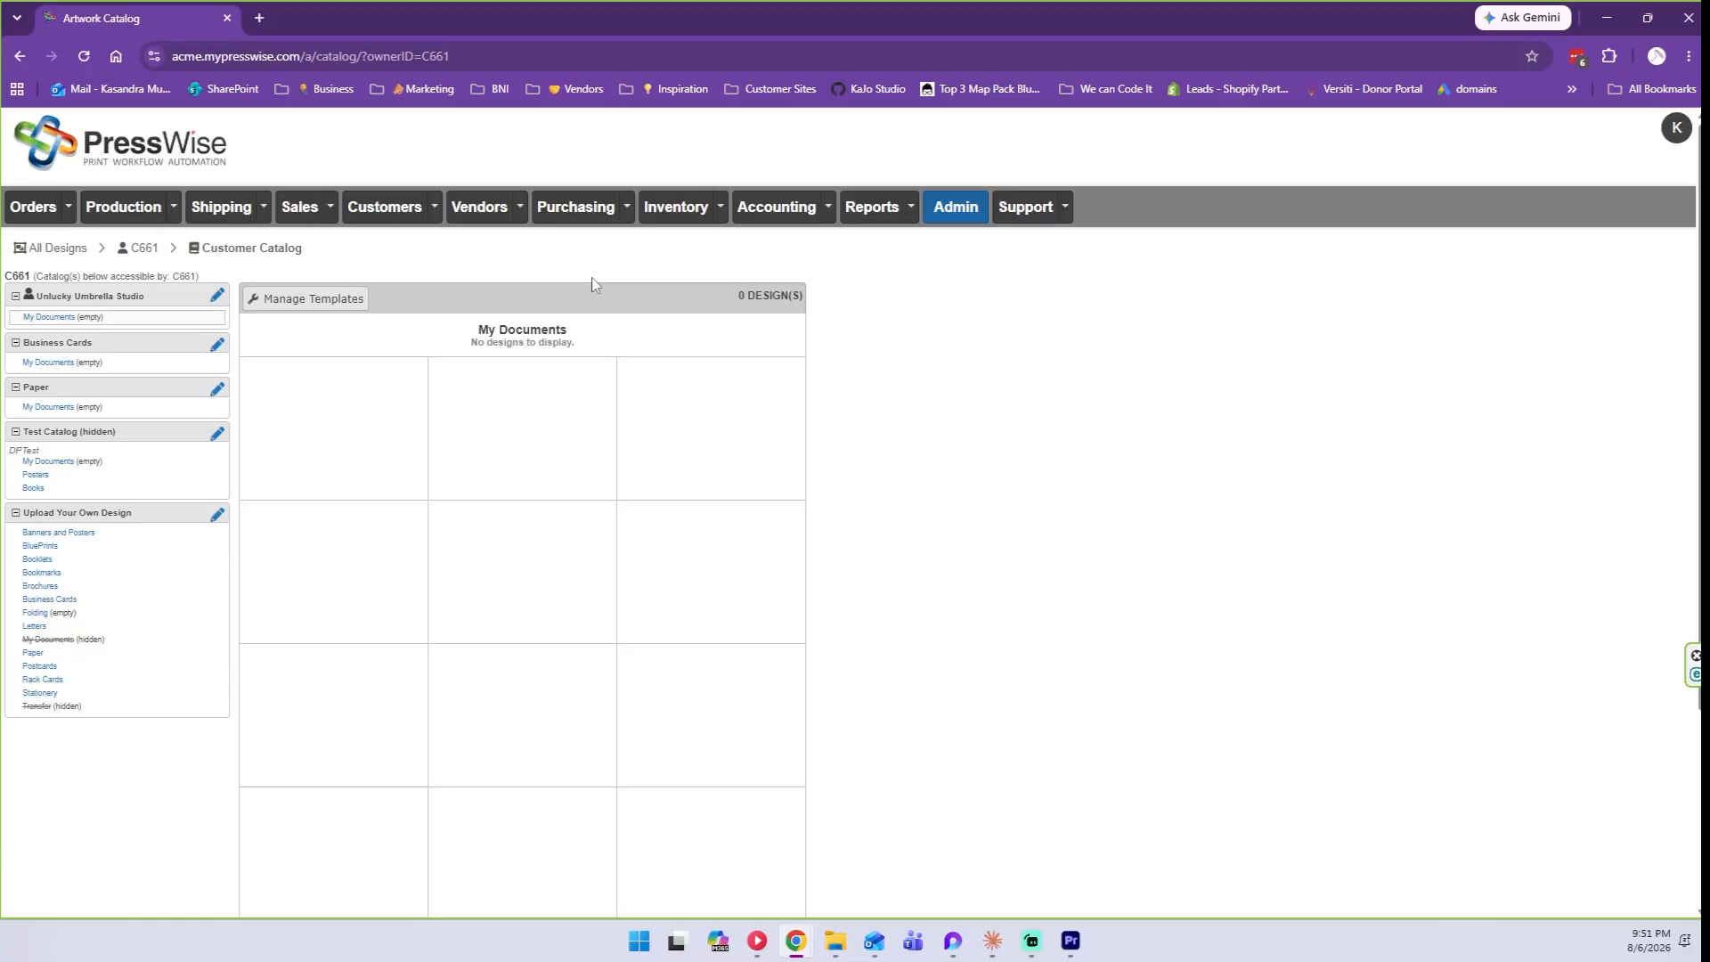
click(145, 248)
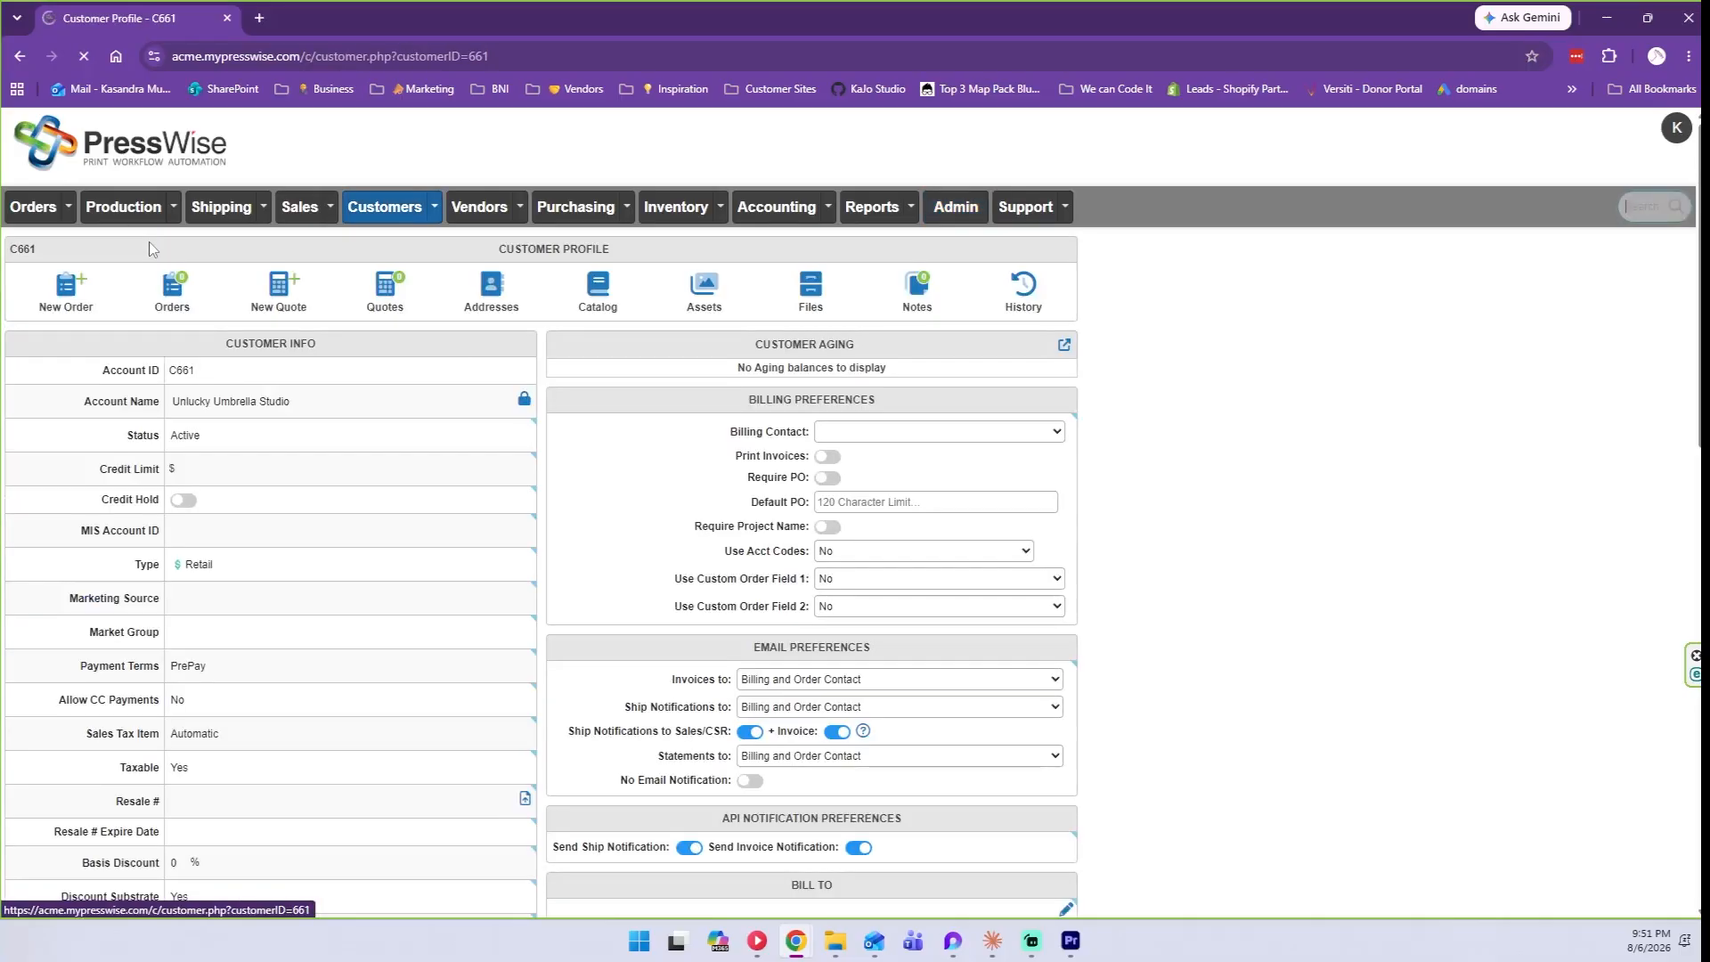
click(706, 292)
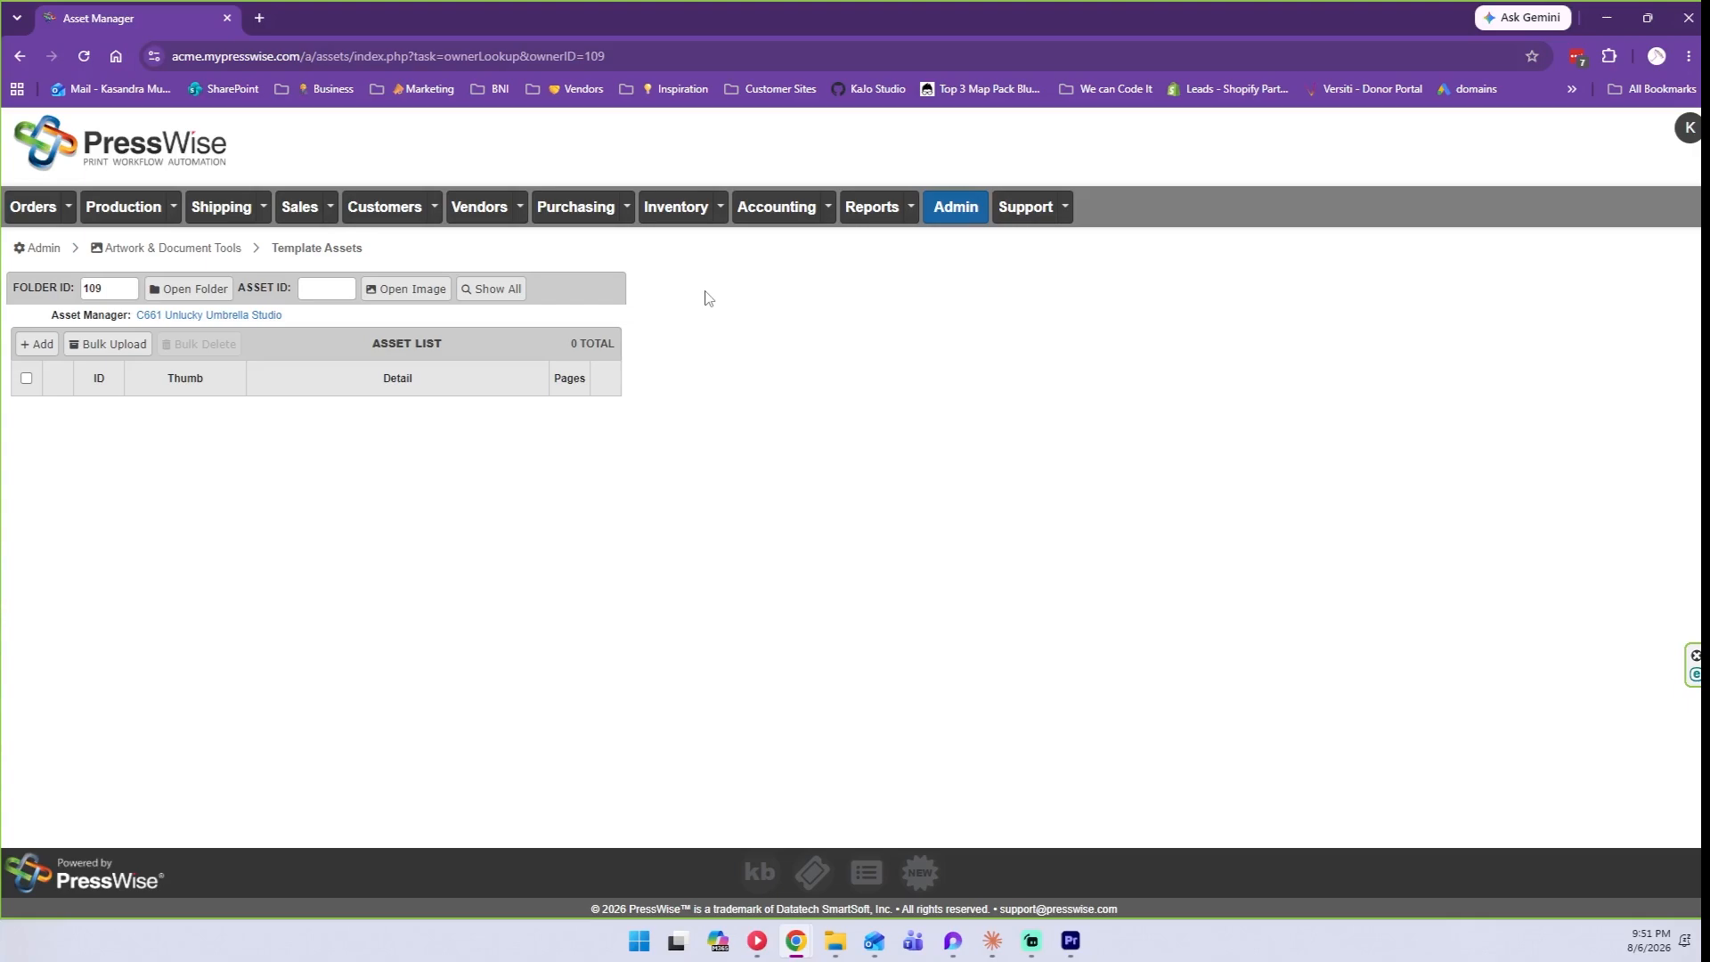
click(406, 366)
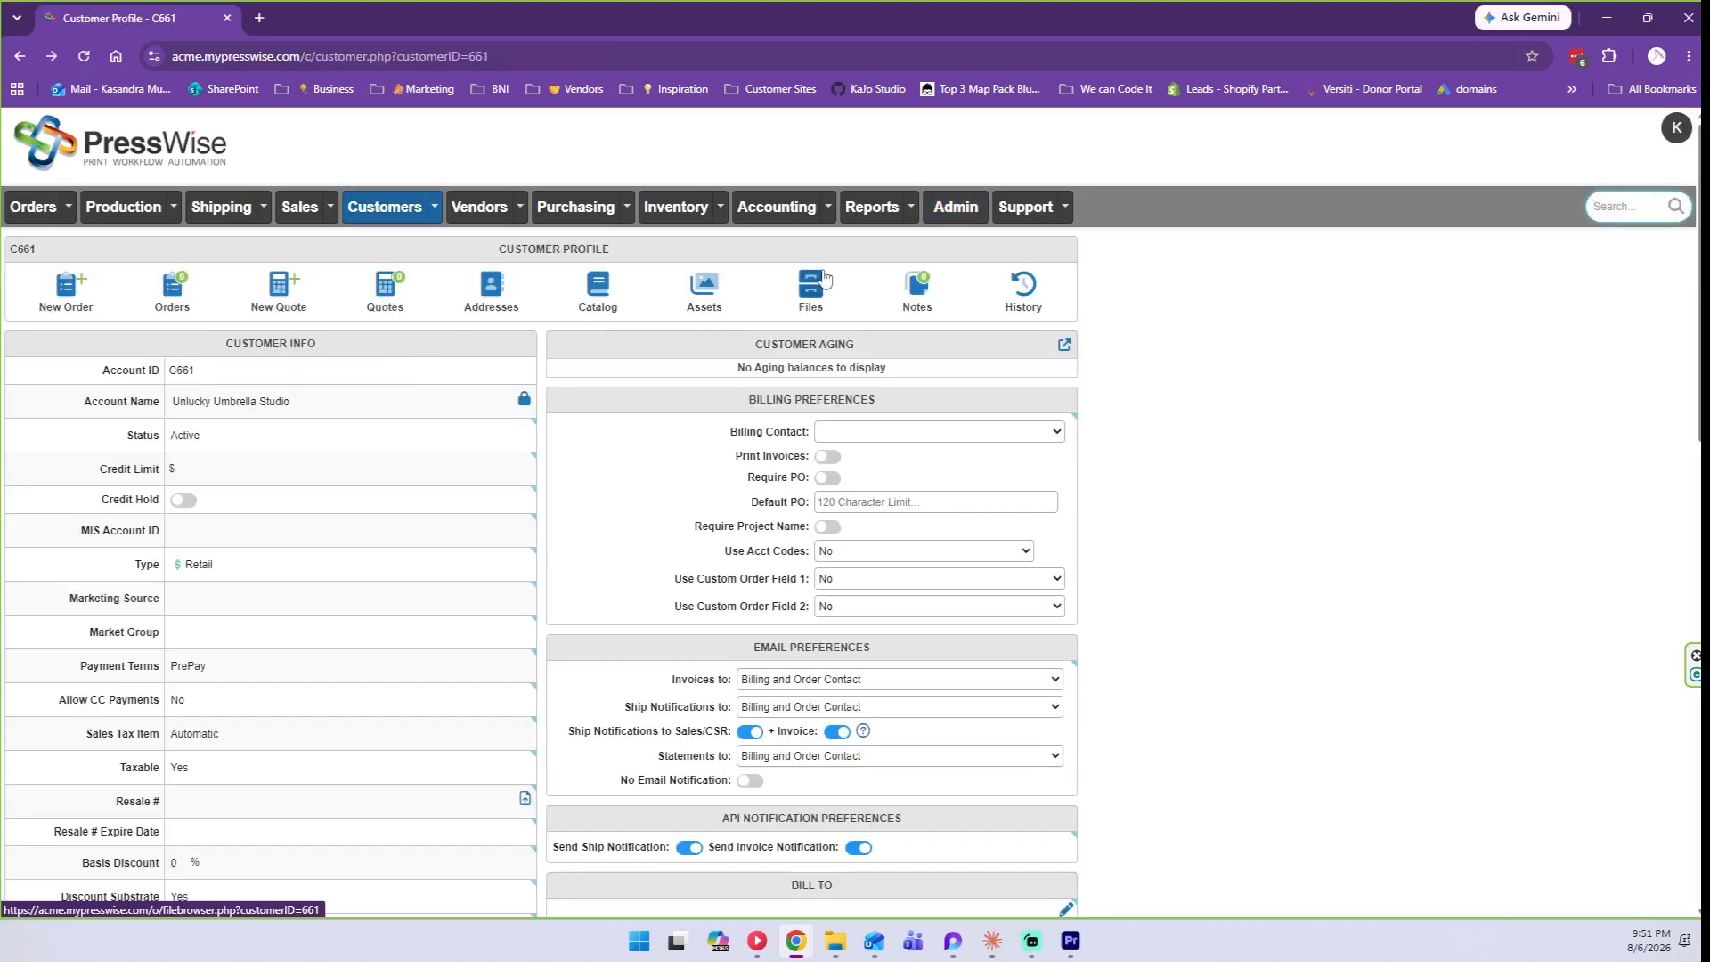
click(811, 283)
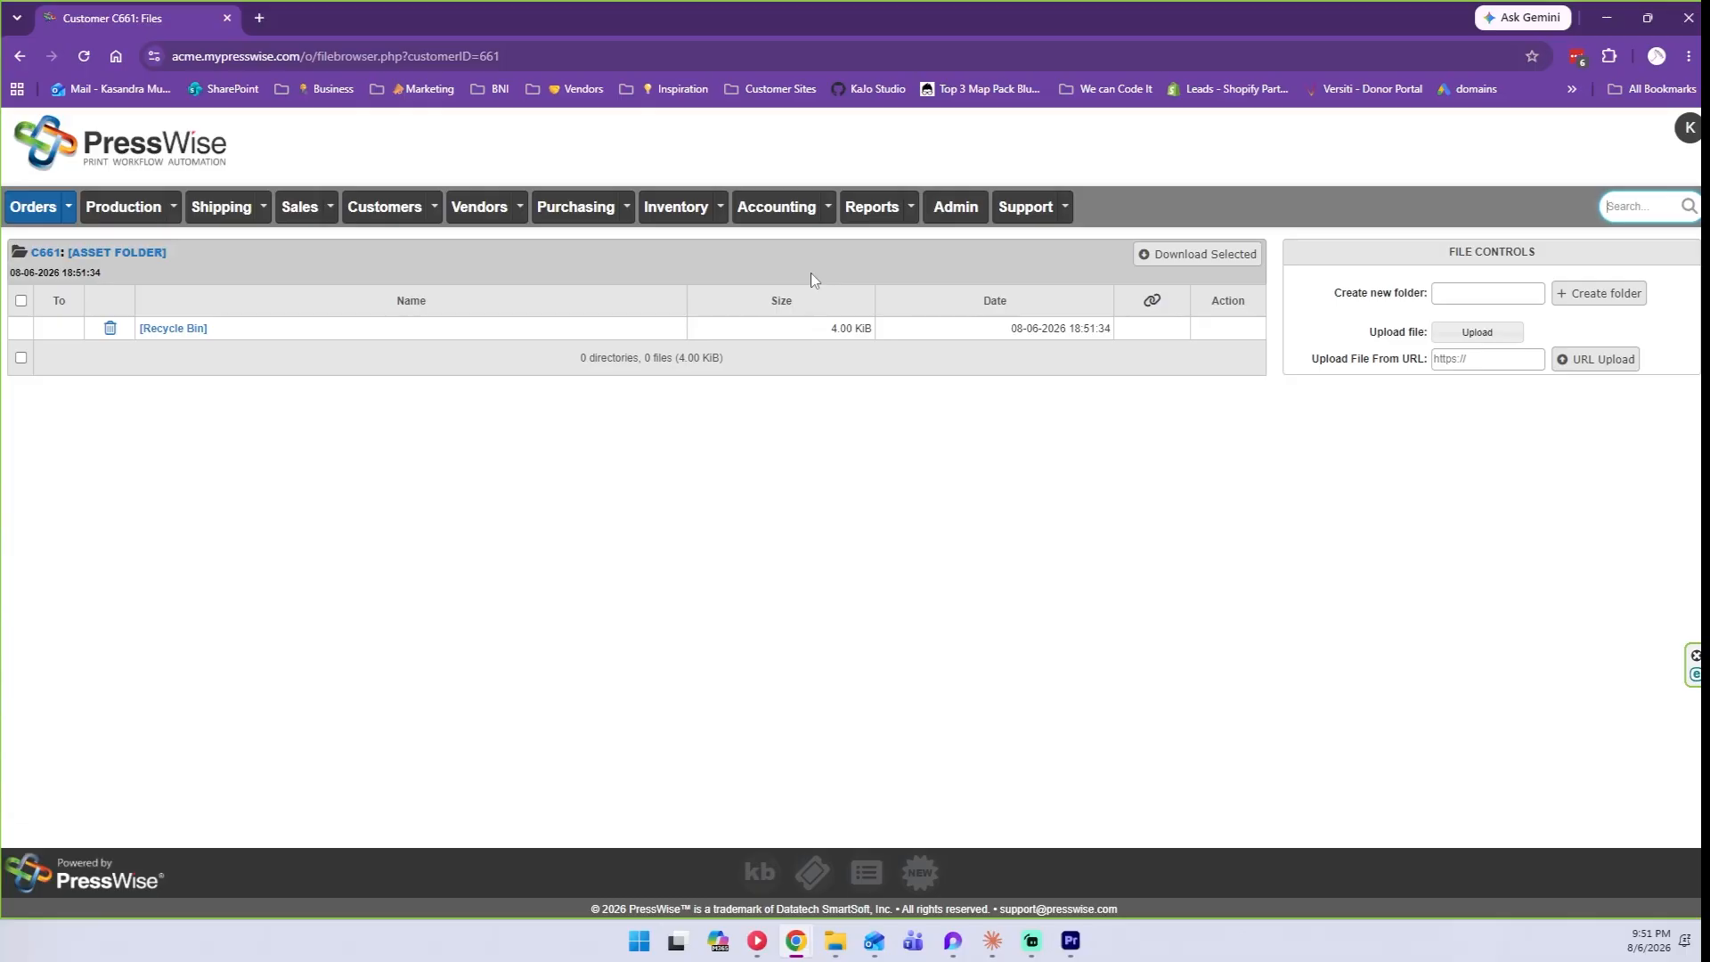
key(alt+Left)
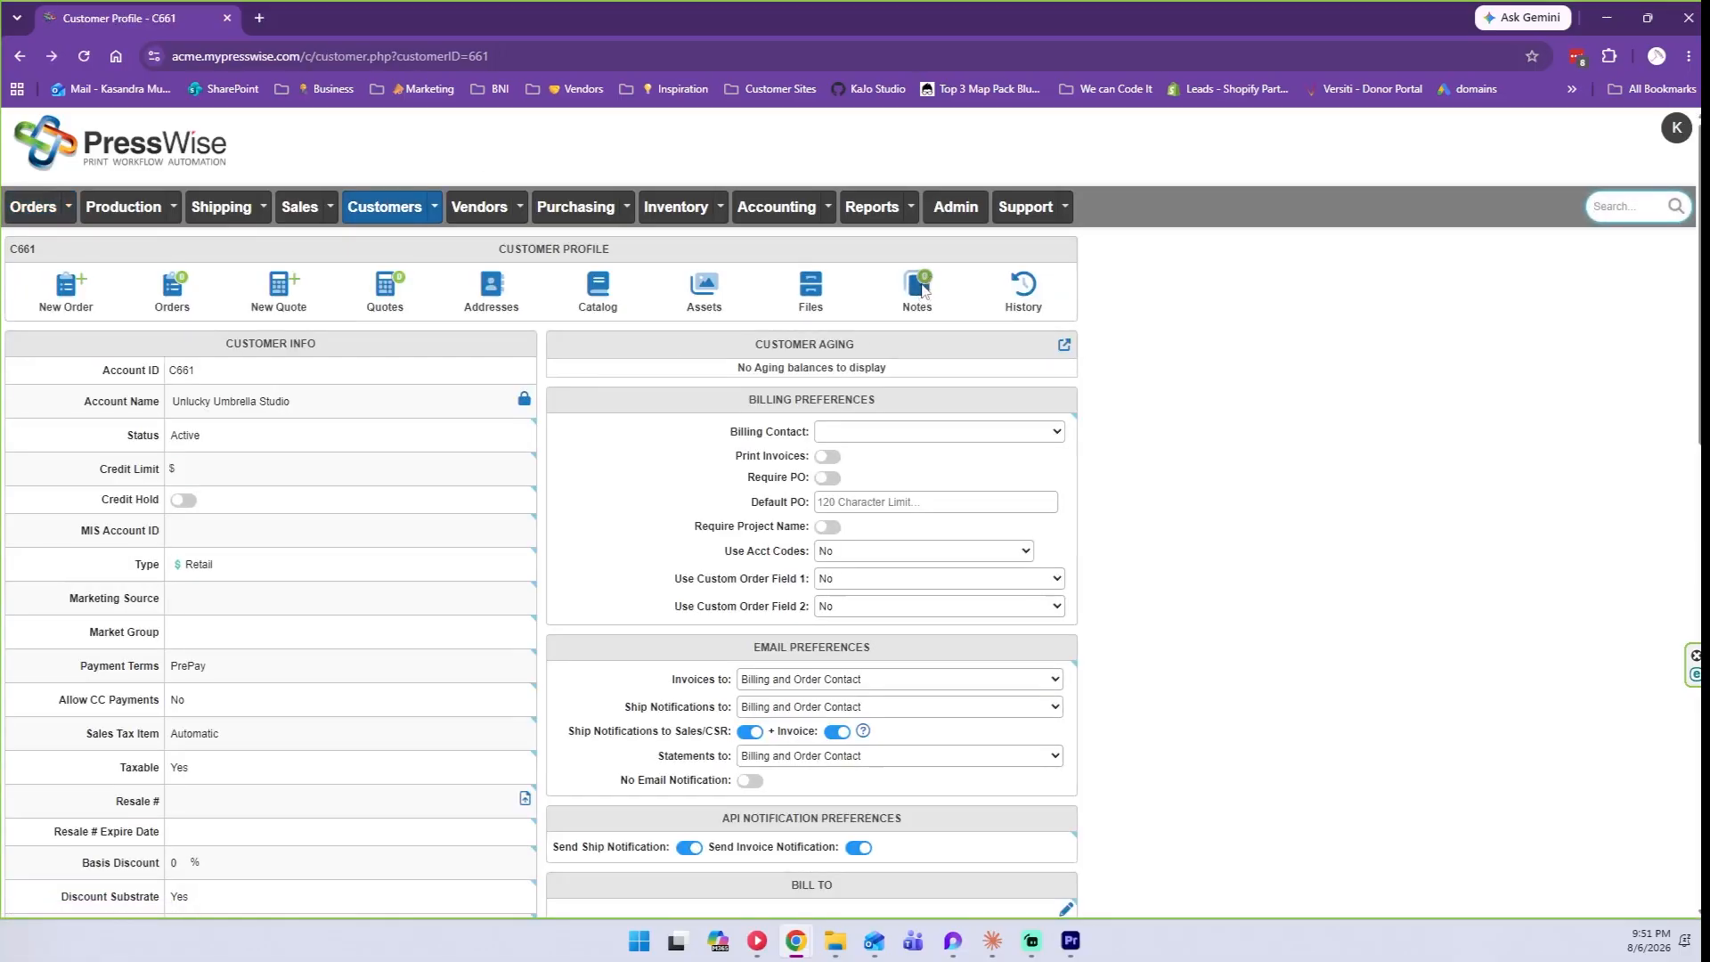
click(918, 287)
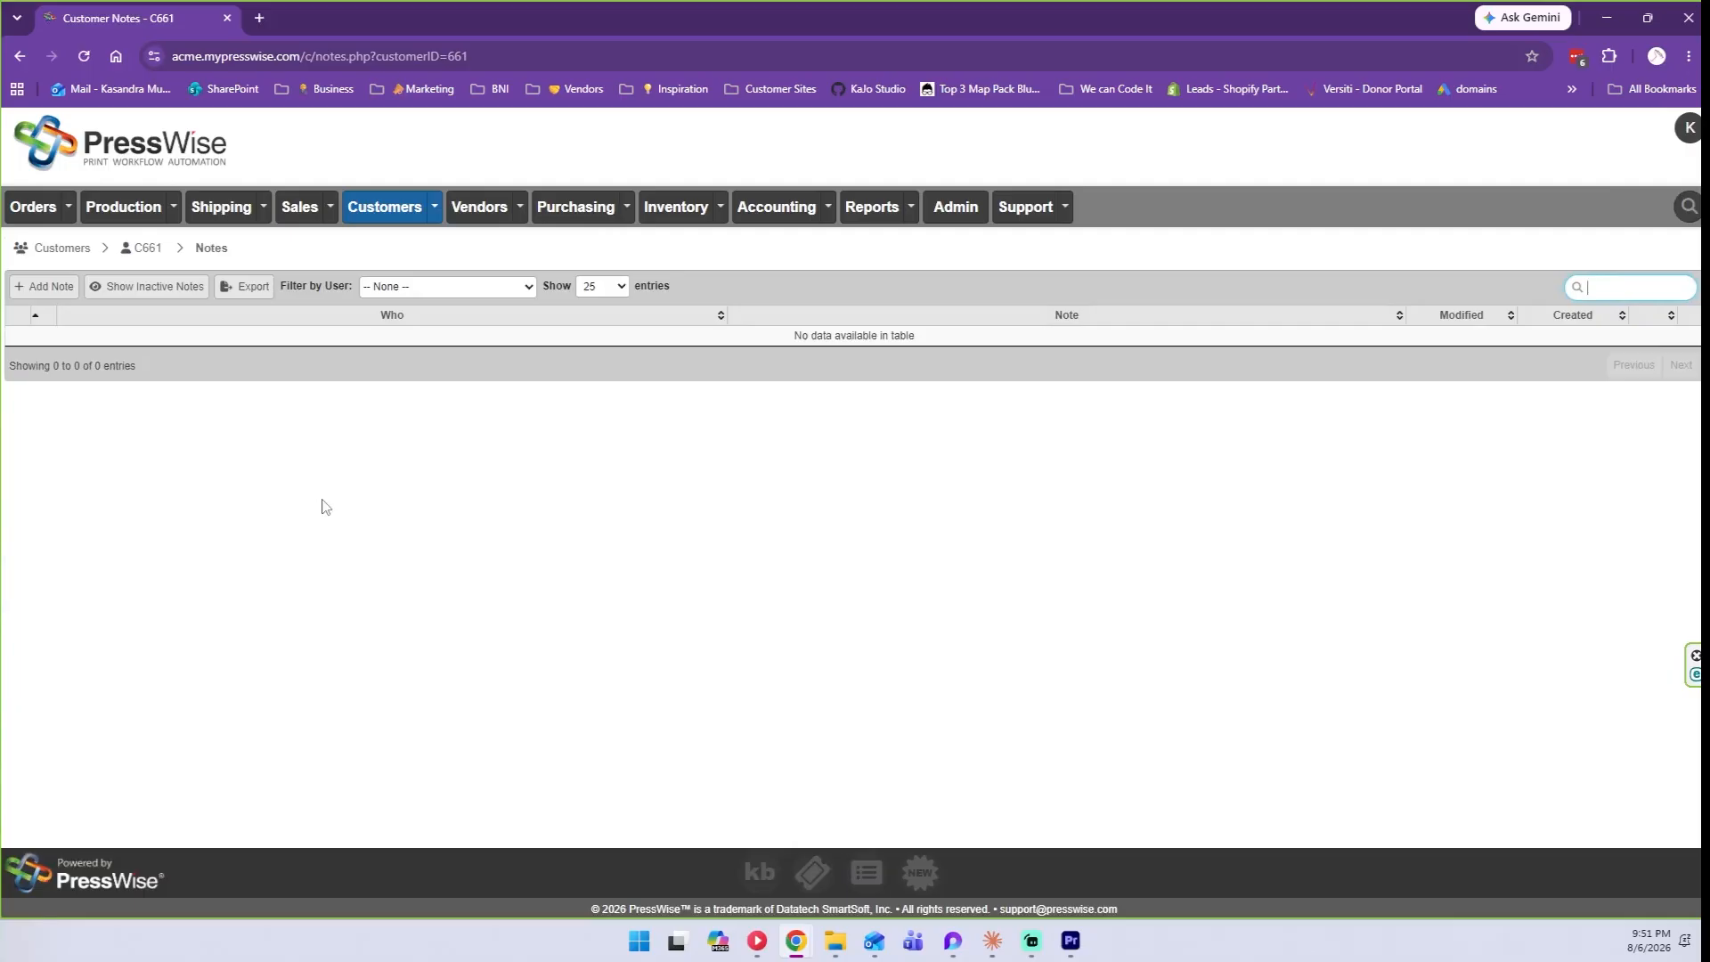
click(51, 294)
click(111, 285)
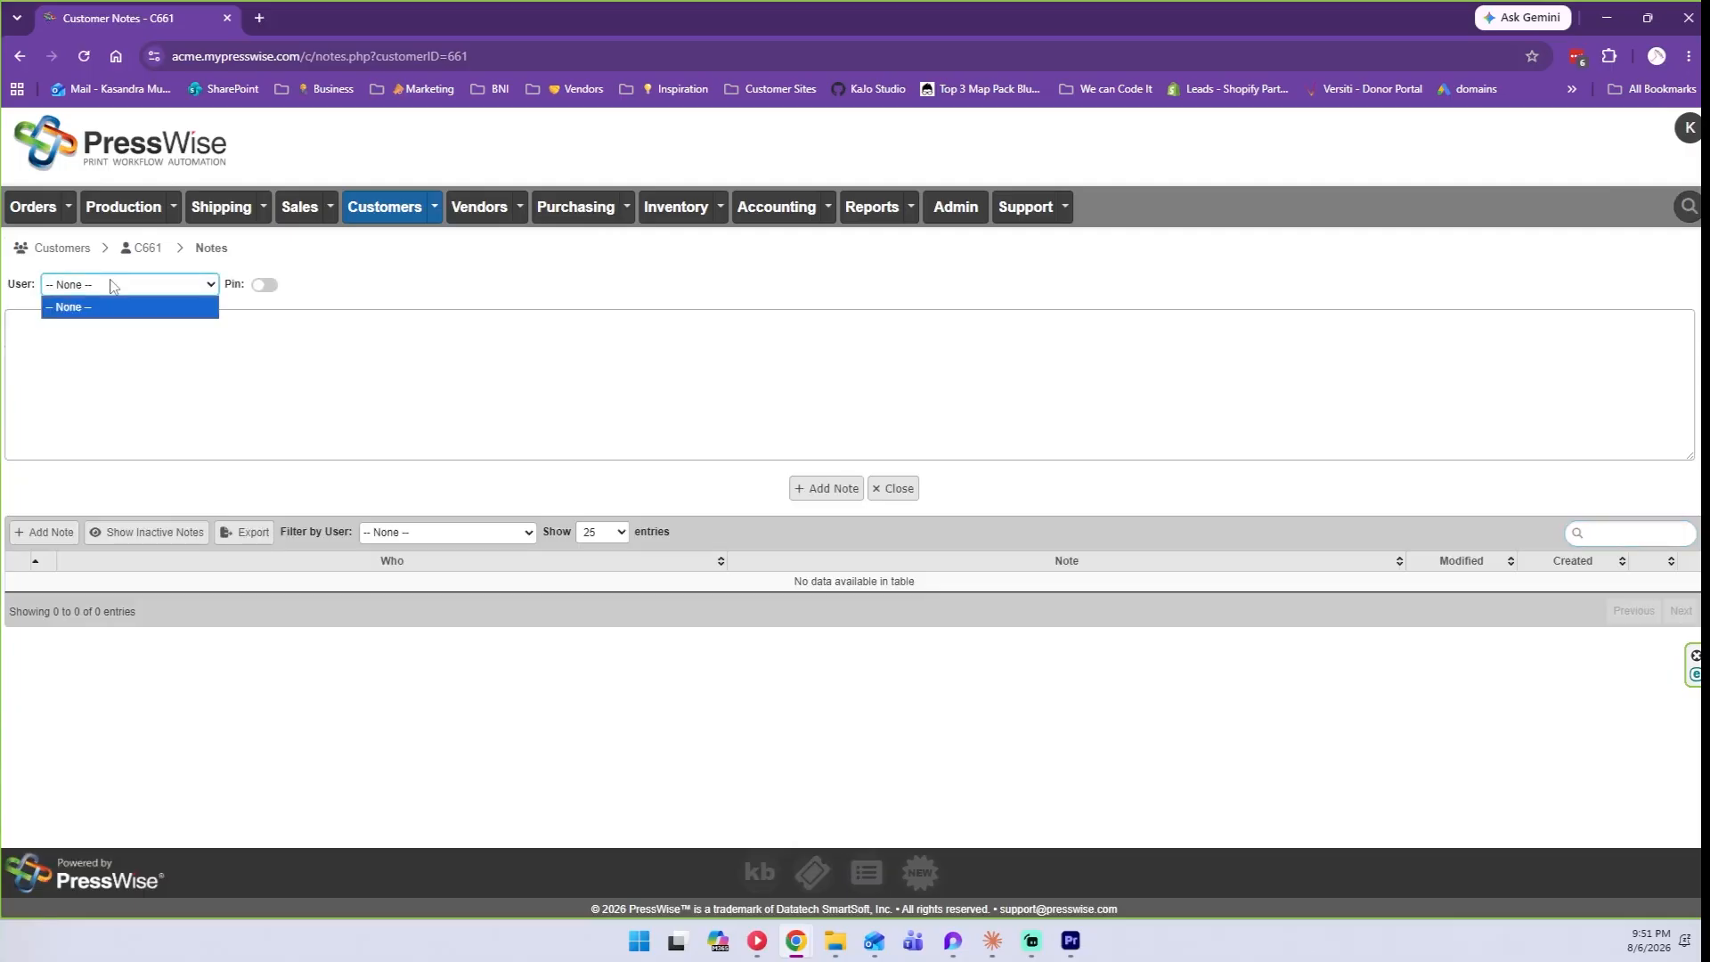
click(112, 286)
click(222, 355)
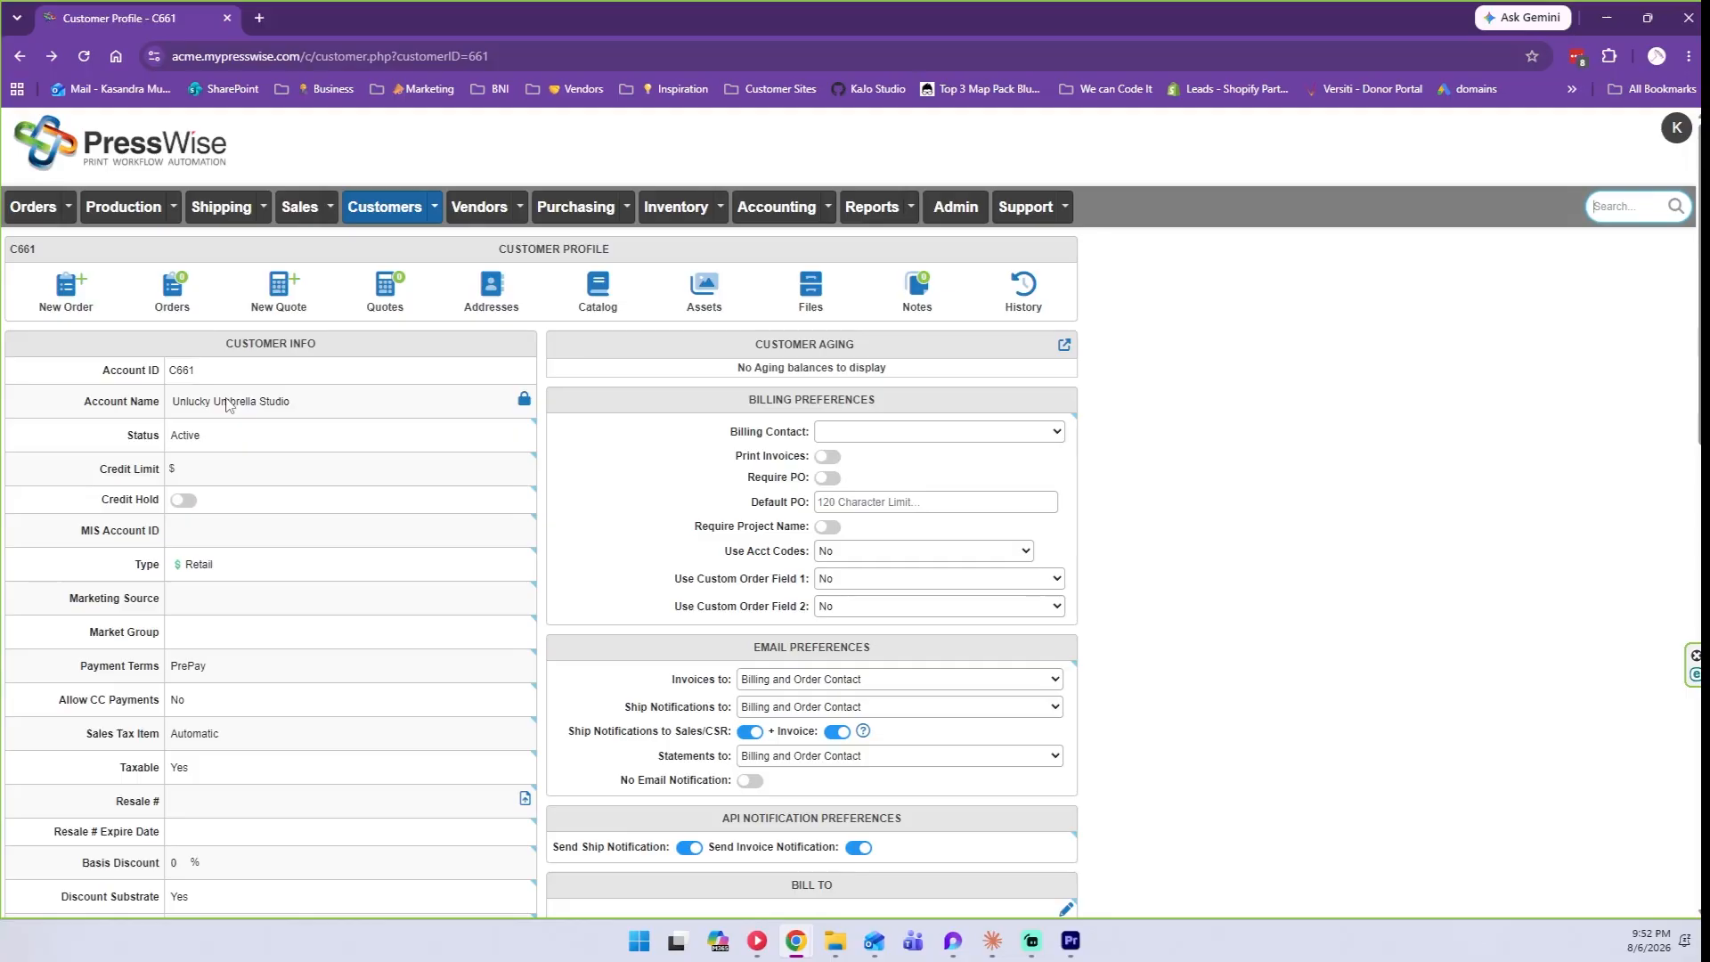
click(1021, 285)
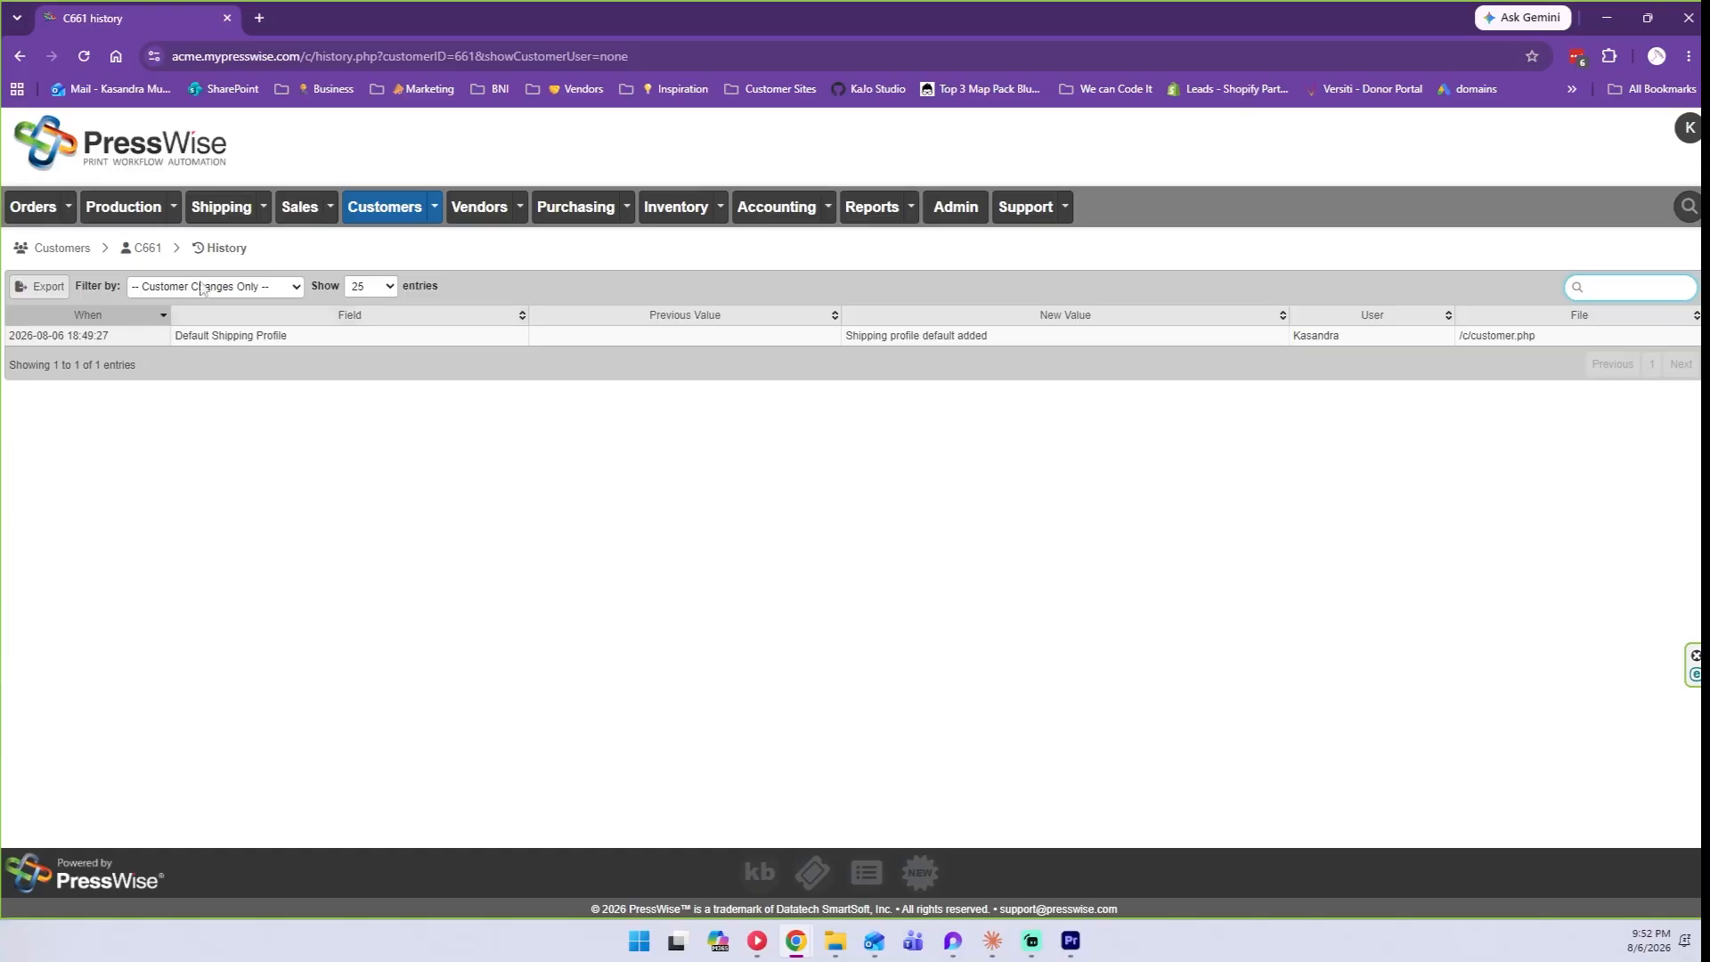
click(155, 249)
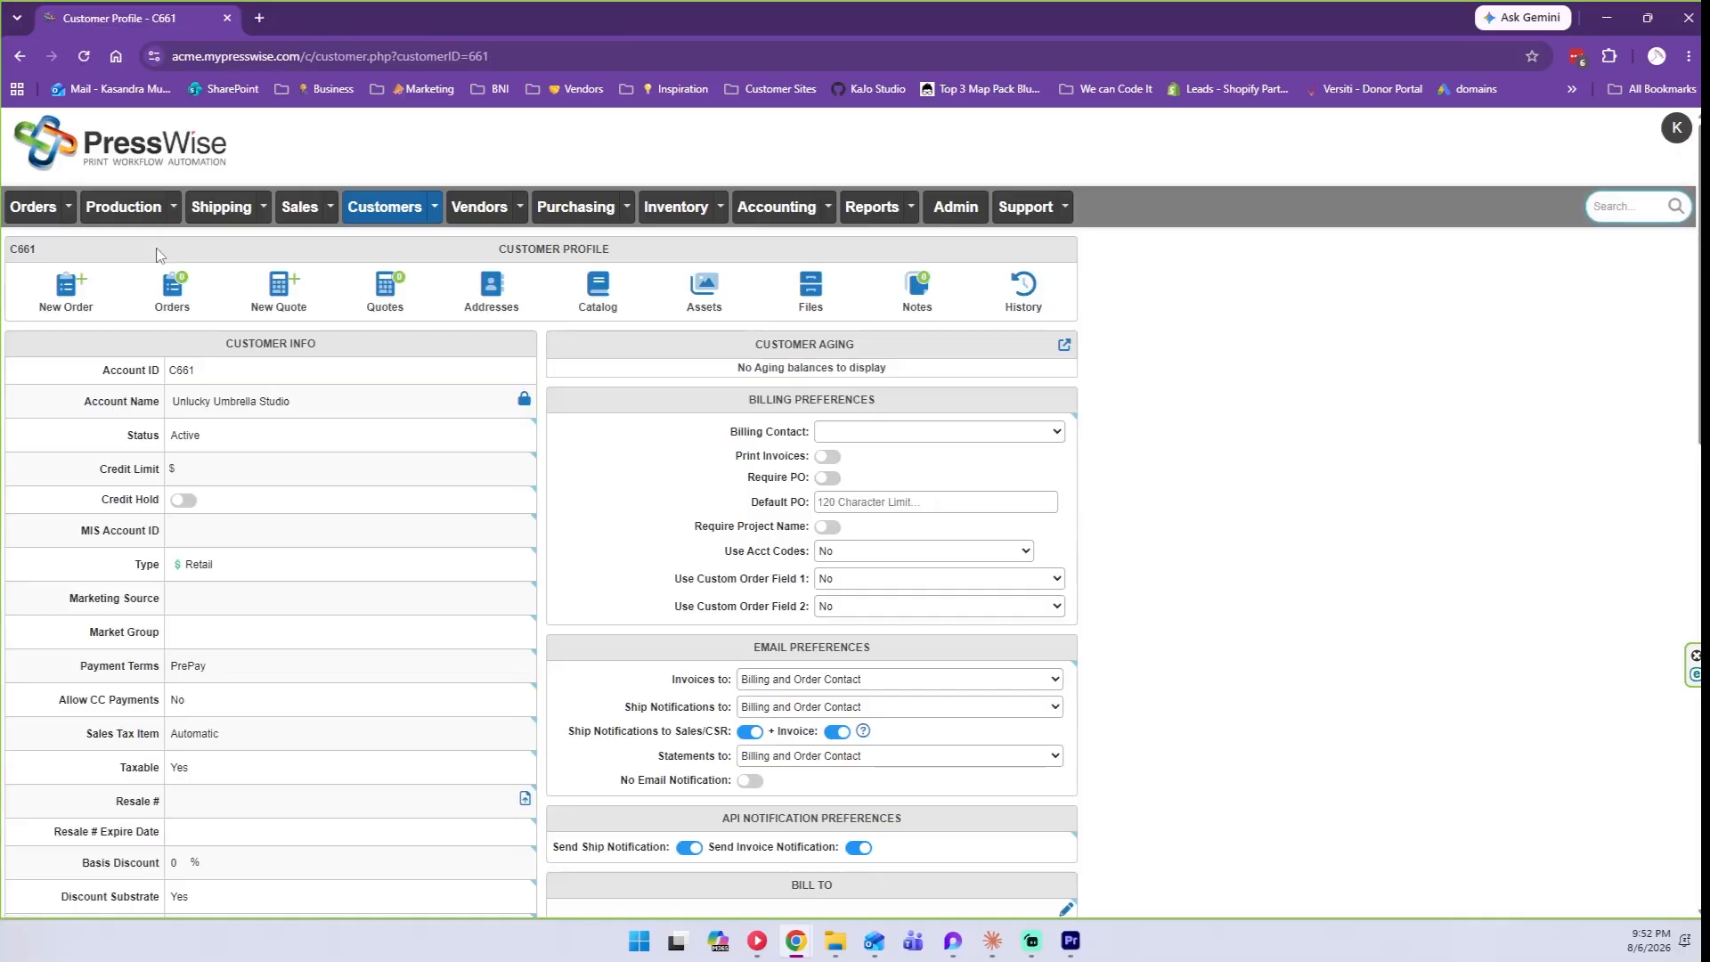
scroll(320, 451, down, 2)
click(321, 460)
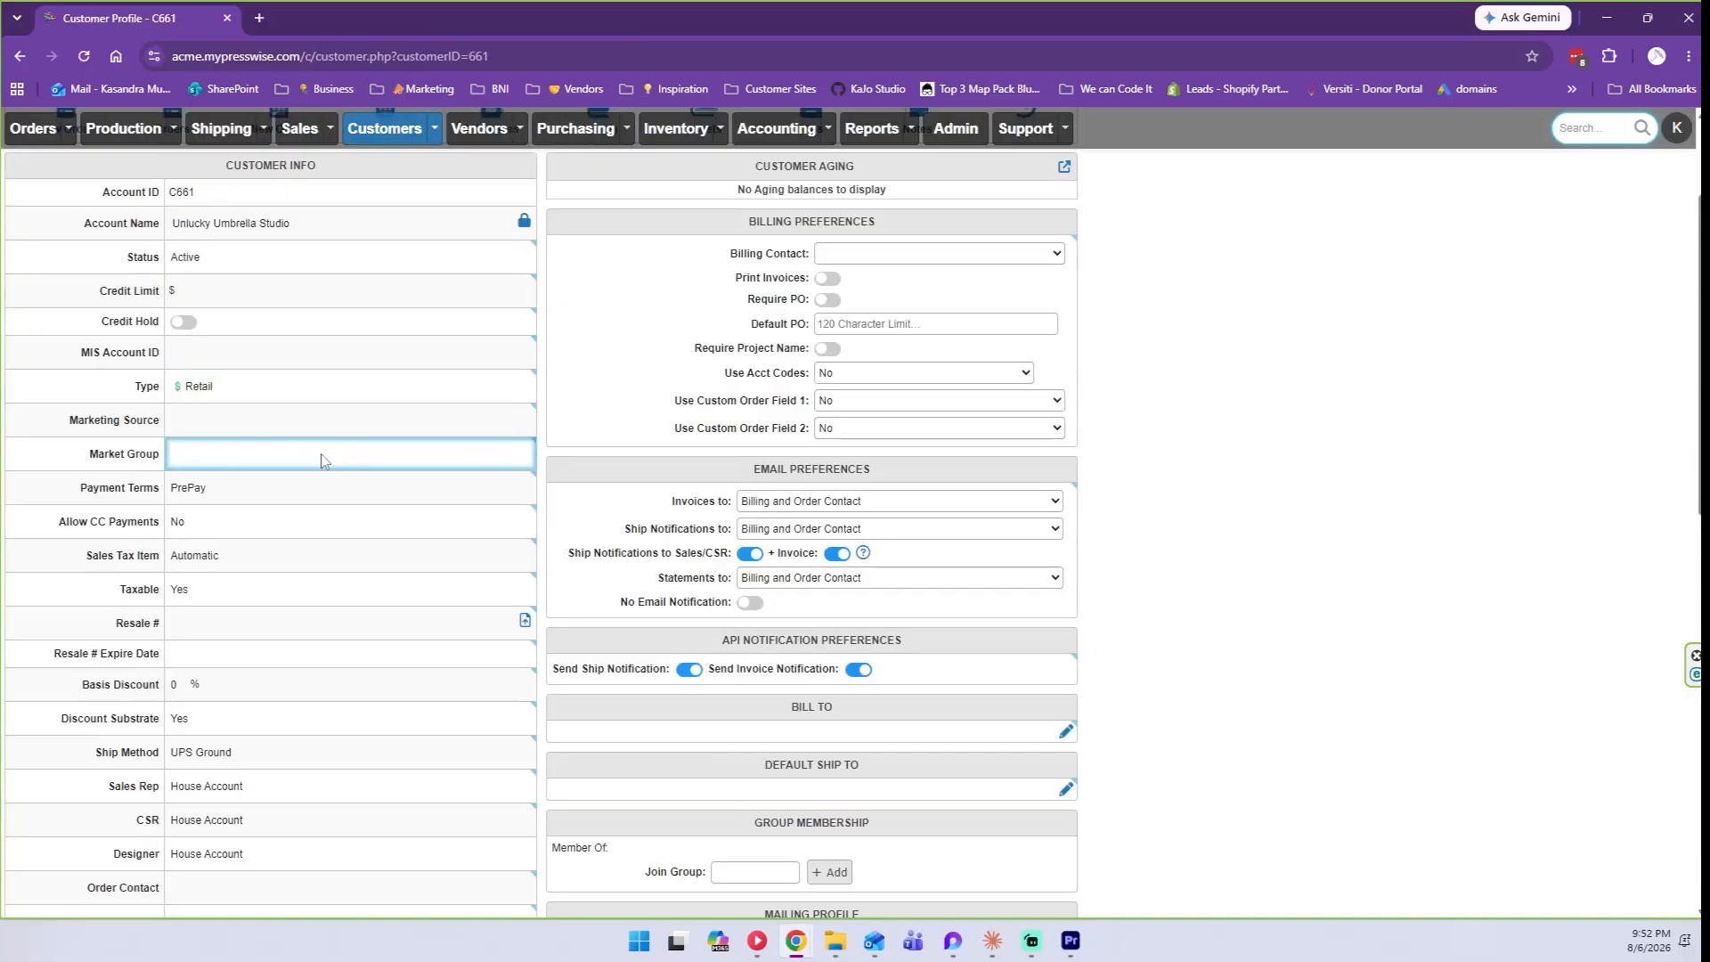
click(267, 293)
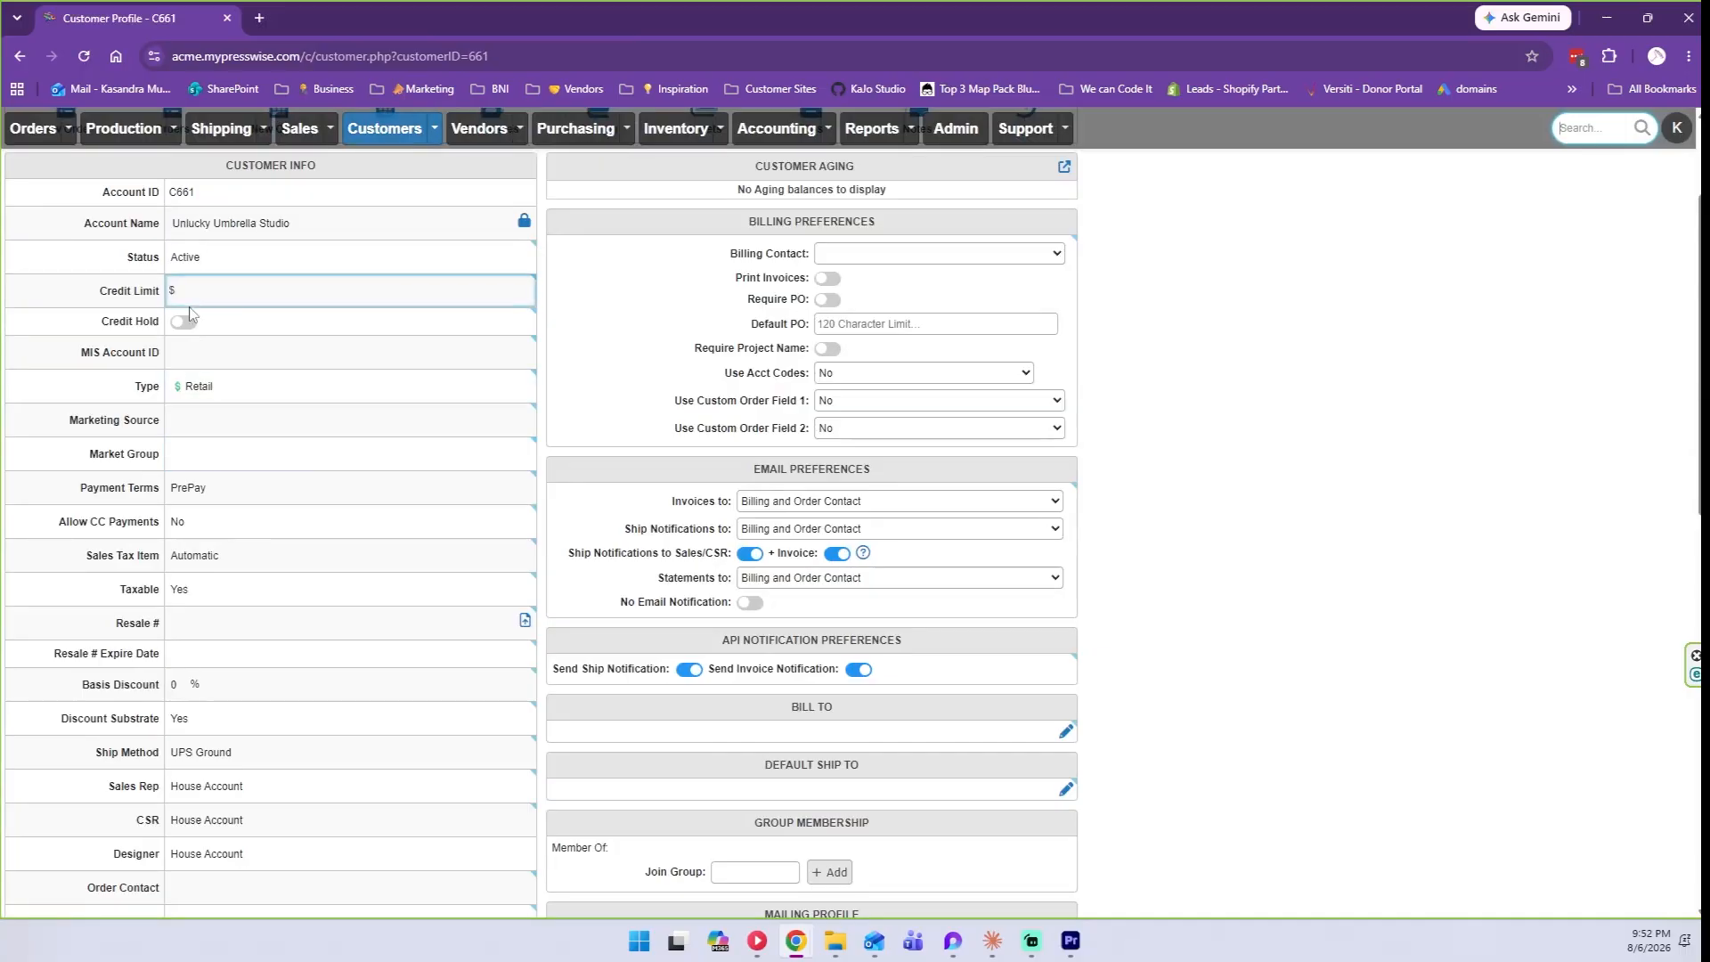
click(245, 301)
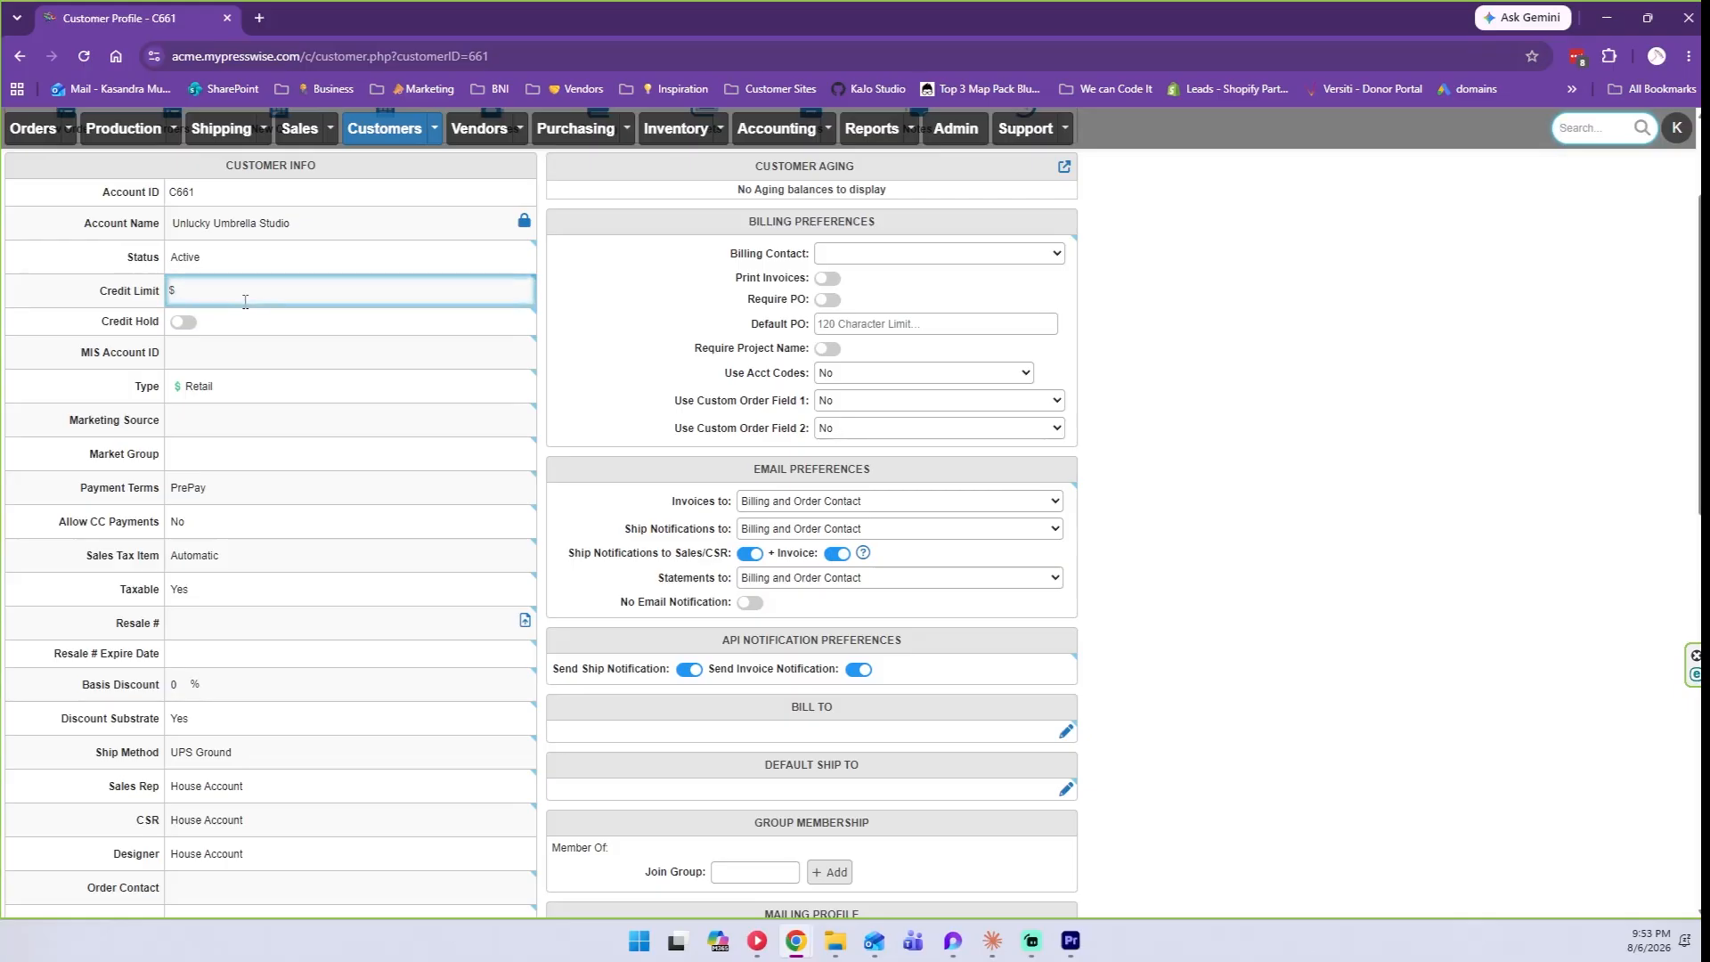
scroll(245, 301, up, 1)
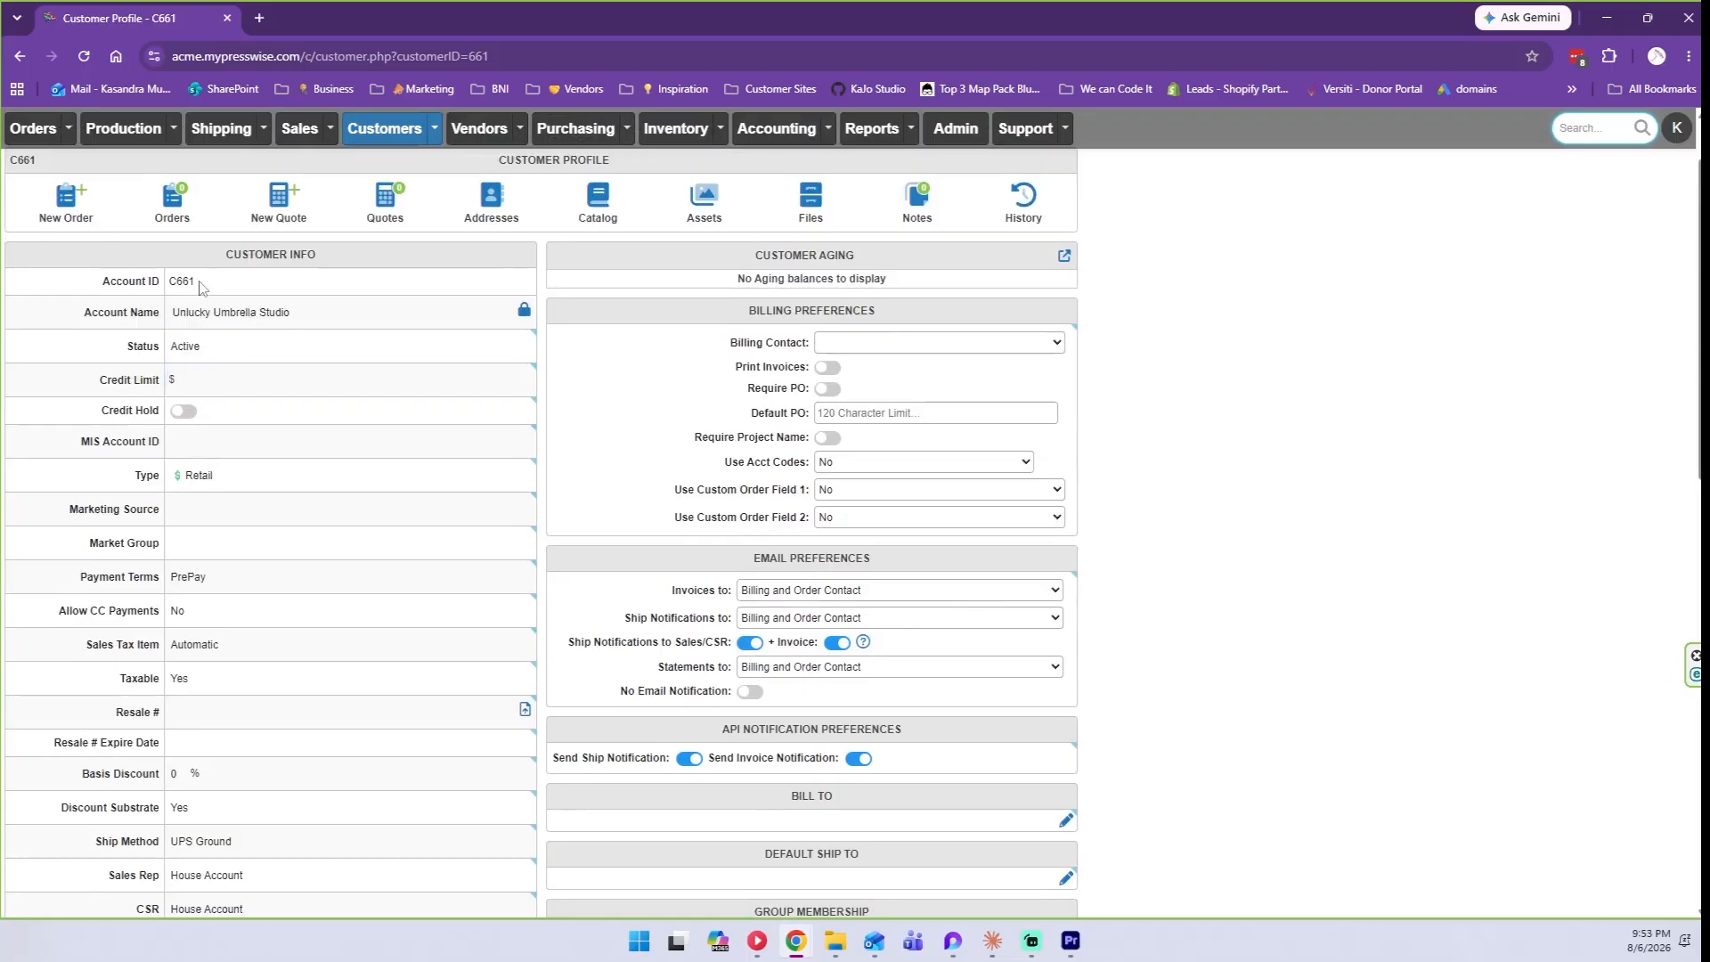
drag(201, 286, 172, 286)
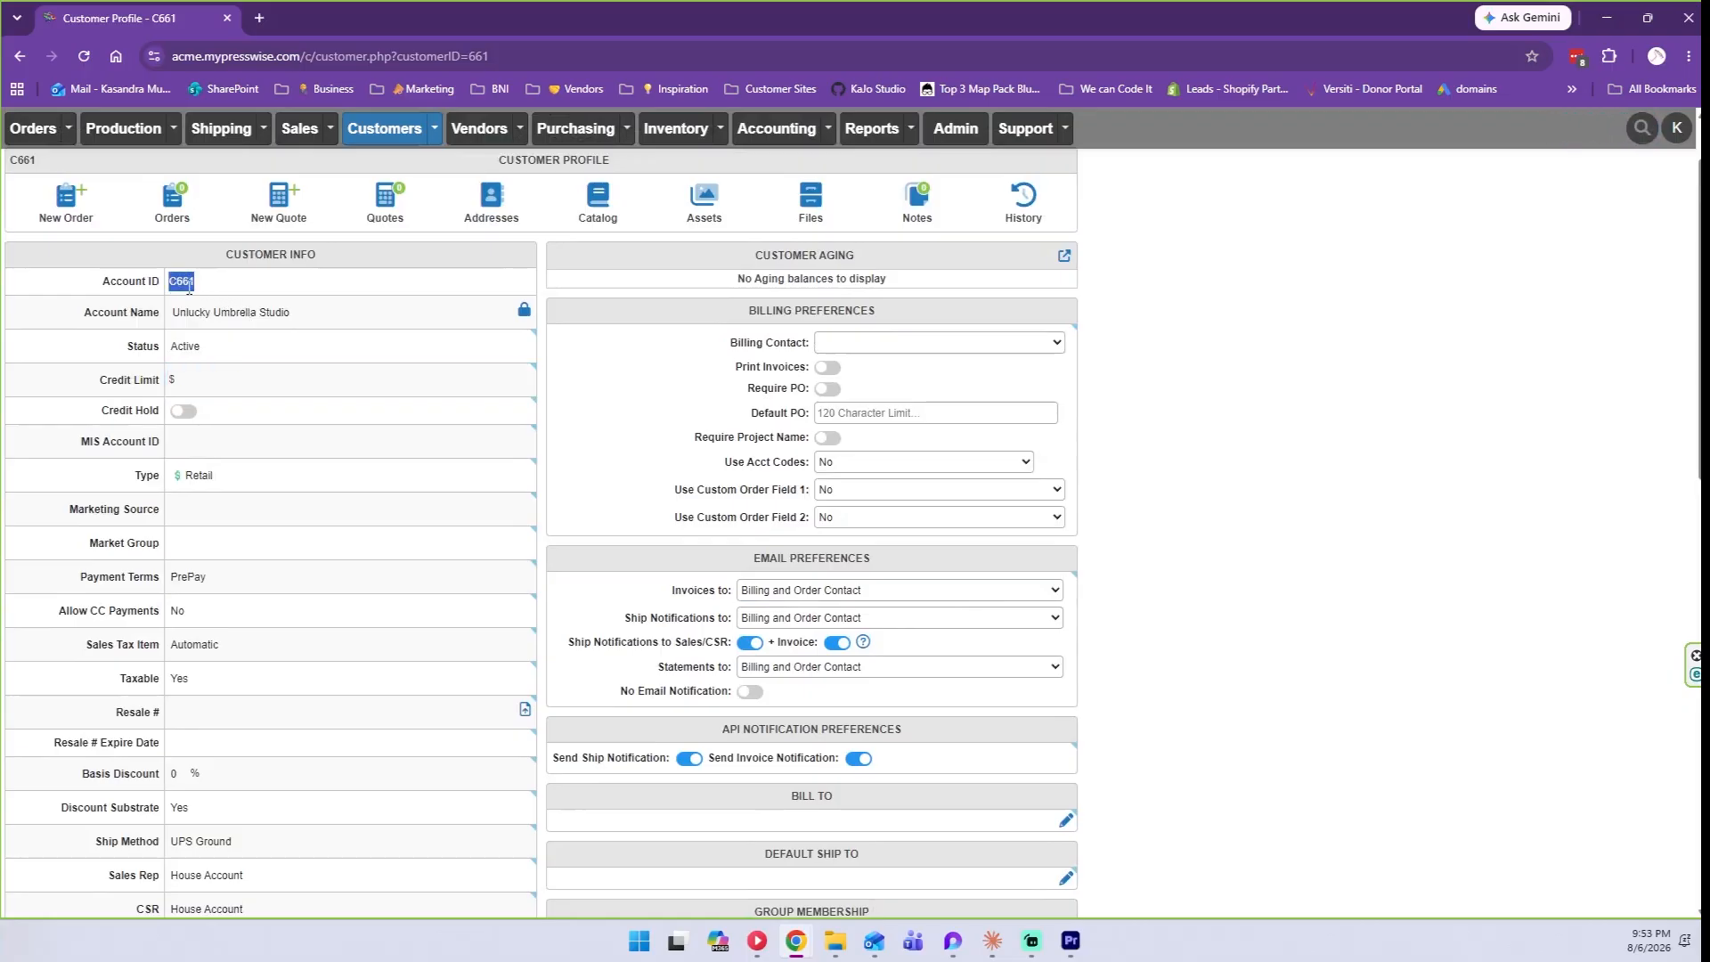
click(214, 287)
click(525, 316)
triple_click(349, 314)
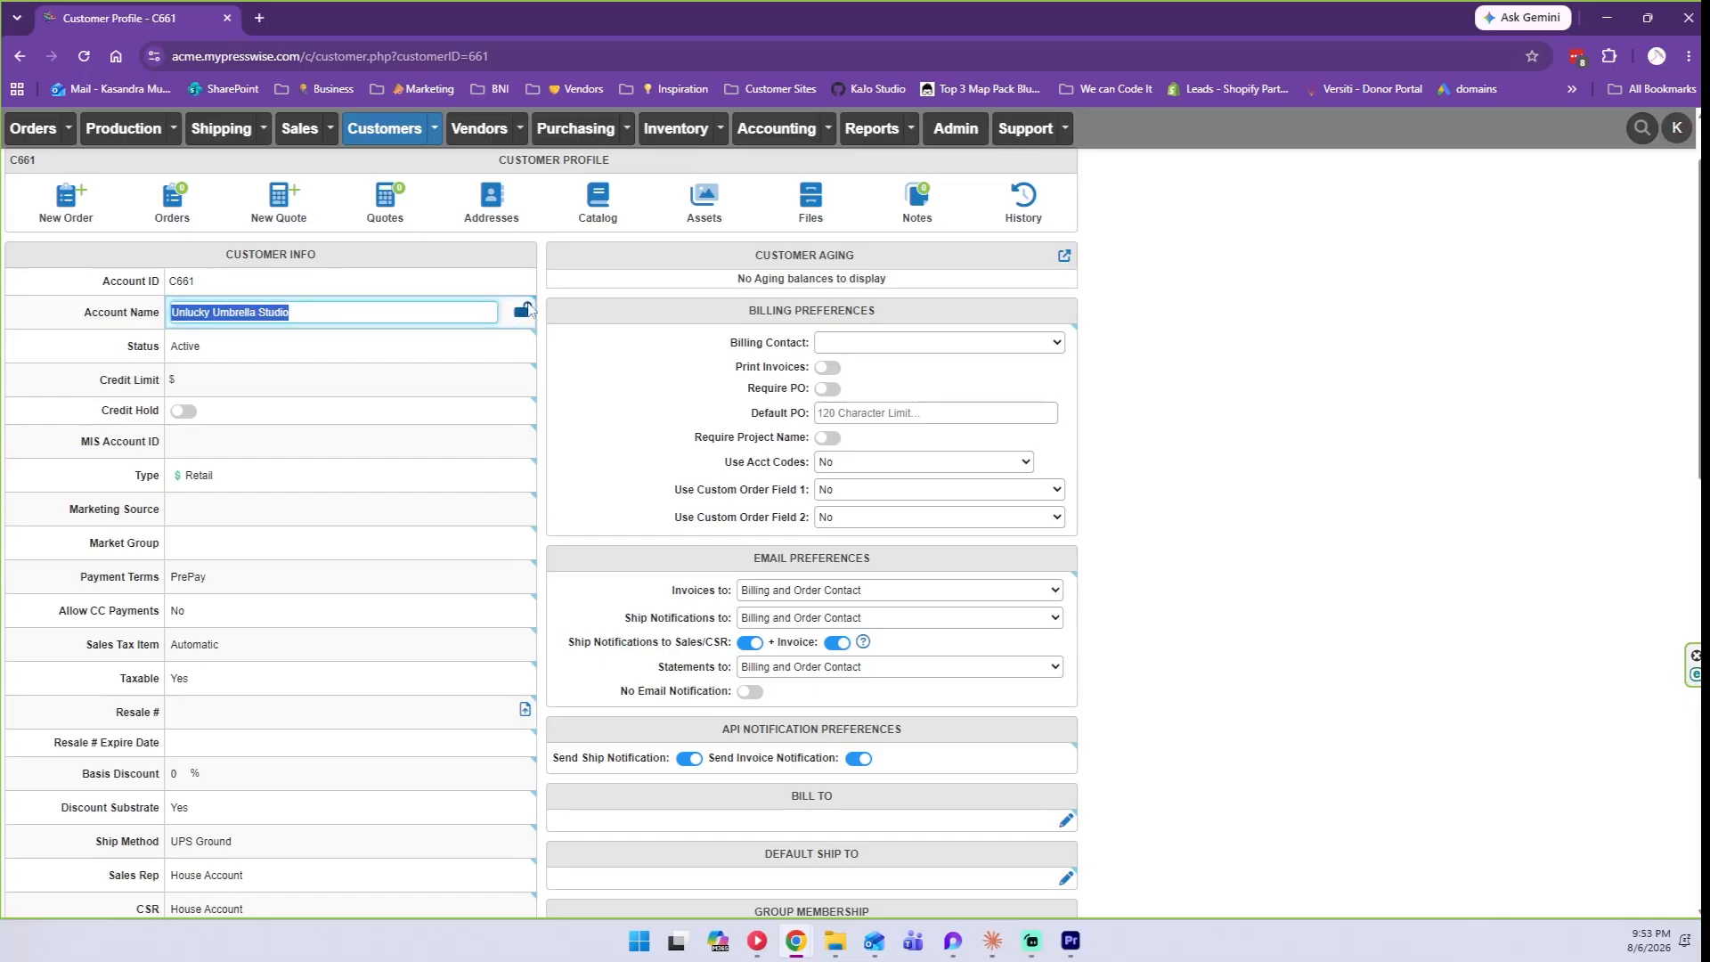
key(Return)
click(226, 353)
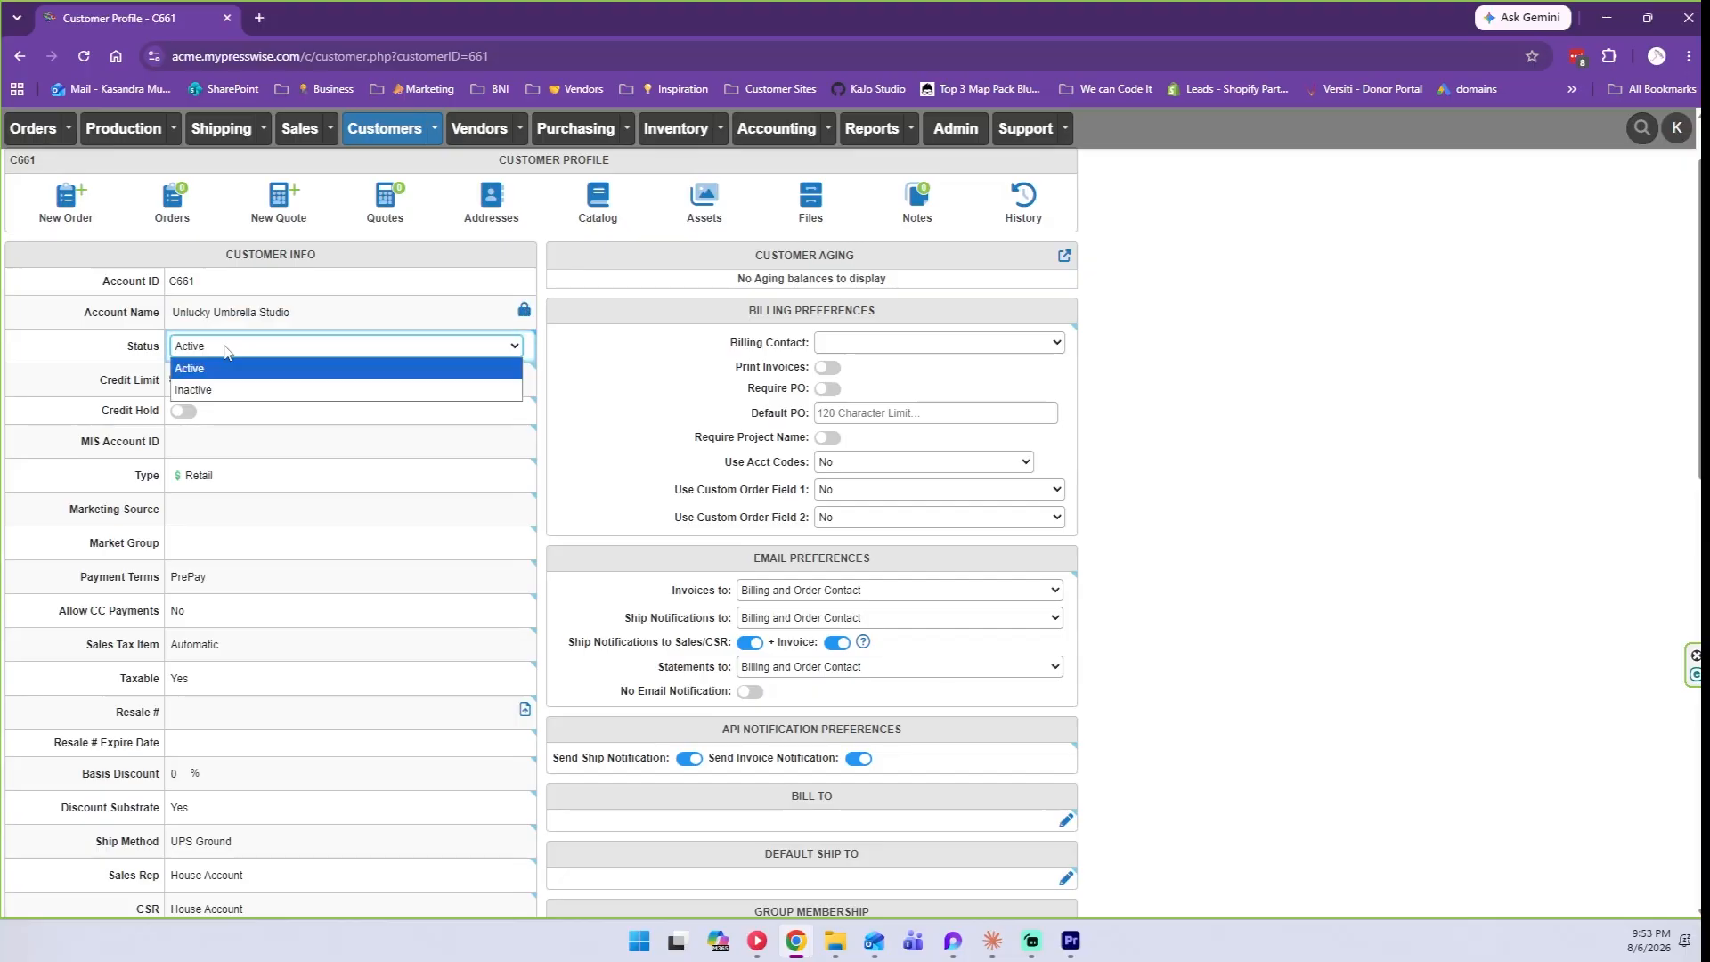
click(226, 352)
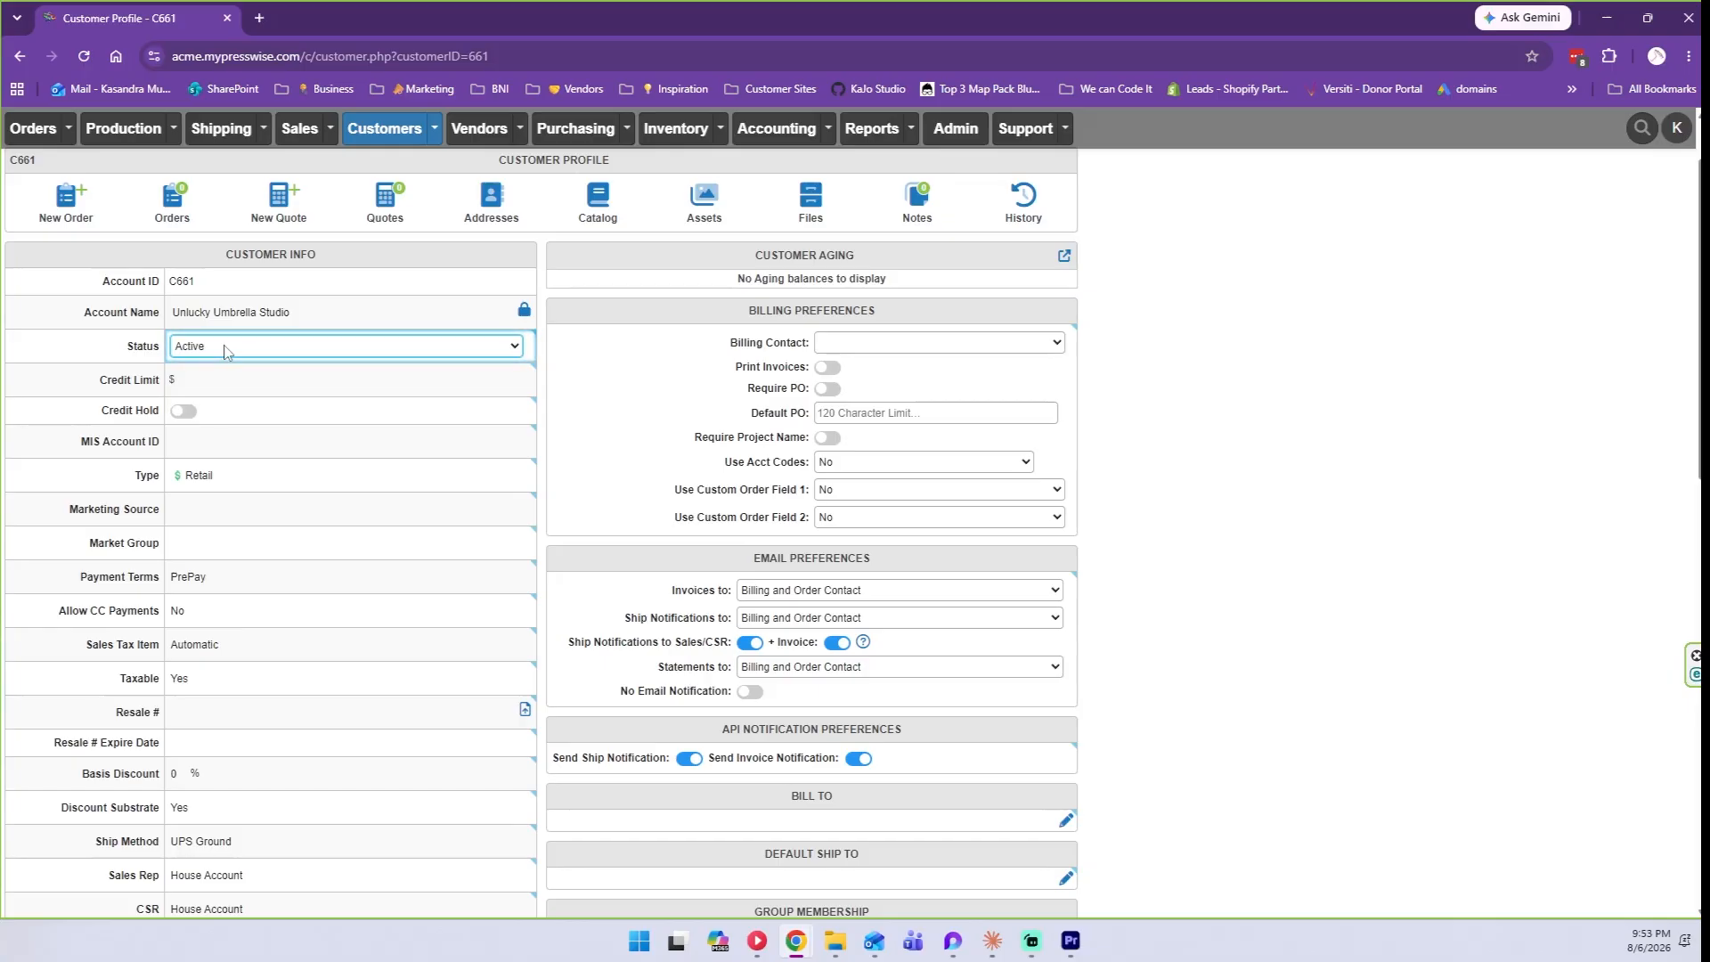
click(224, 351)
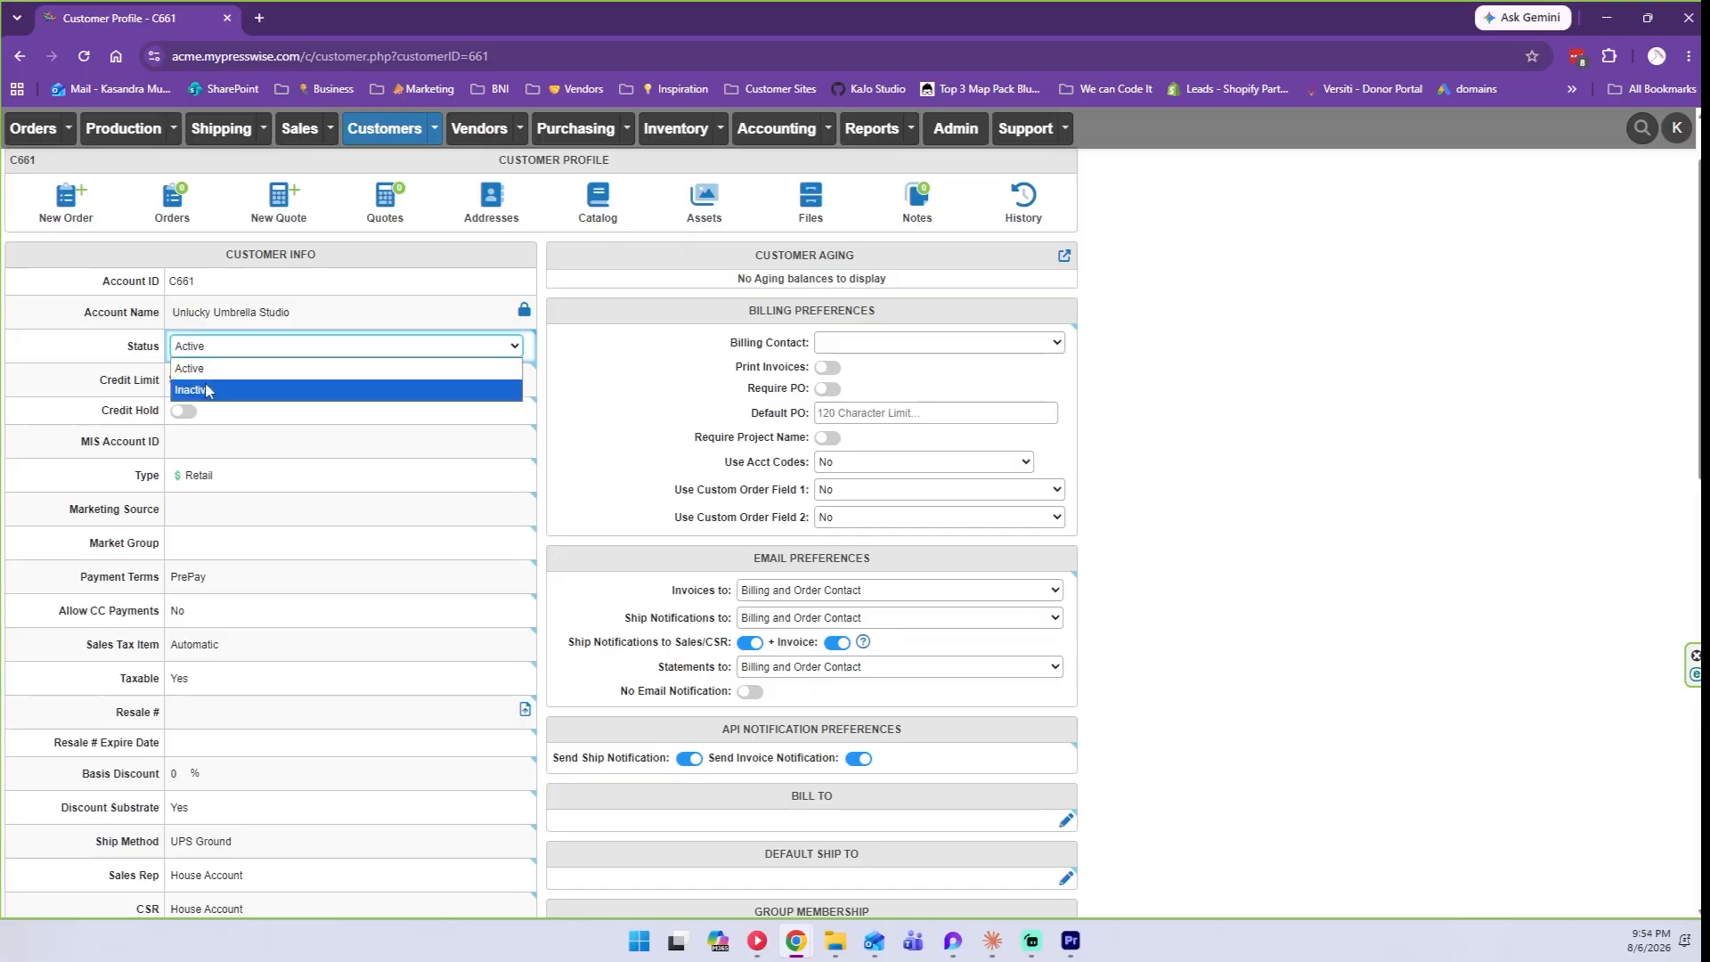
click(200, 367)
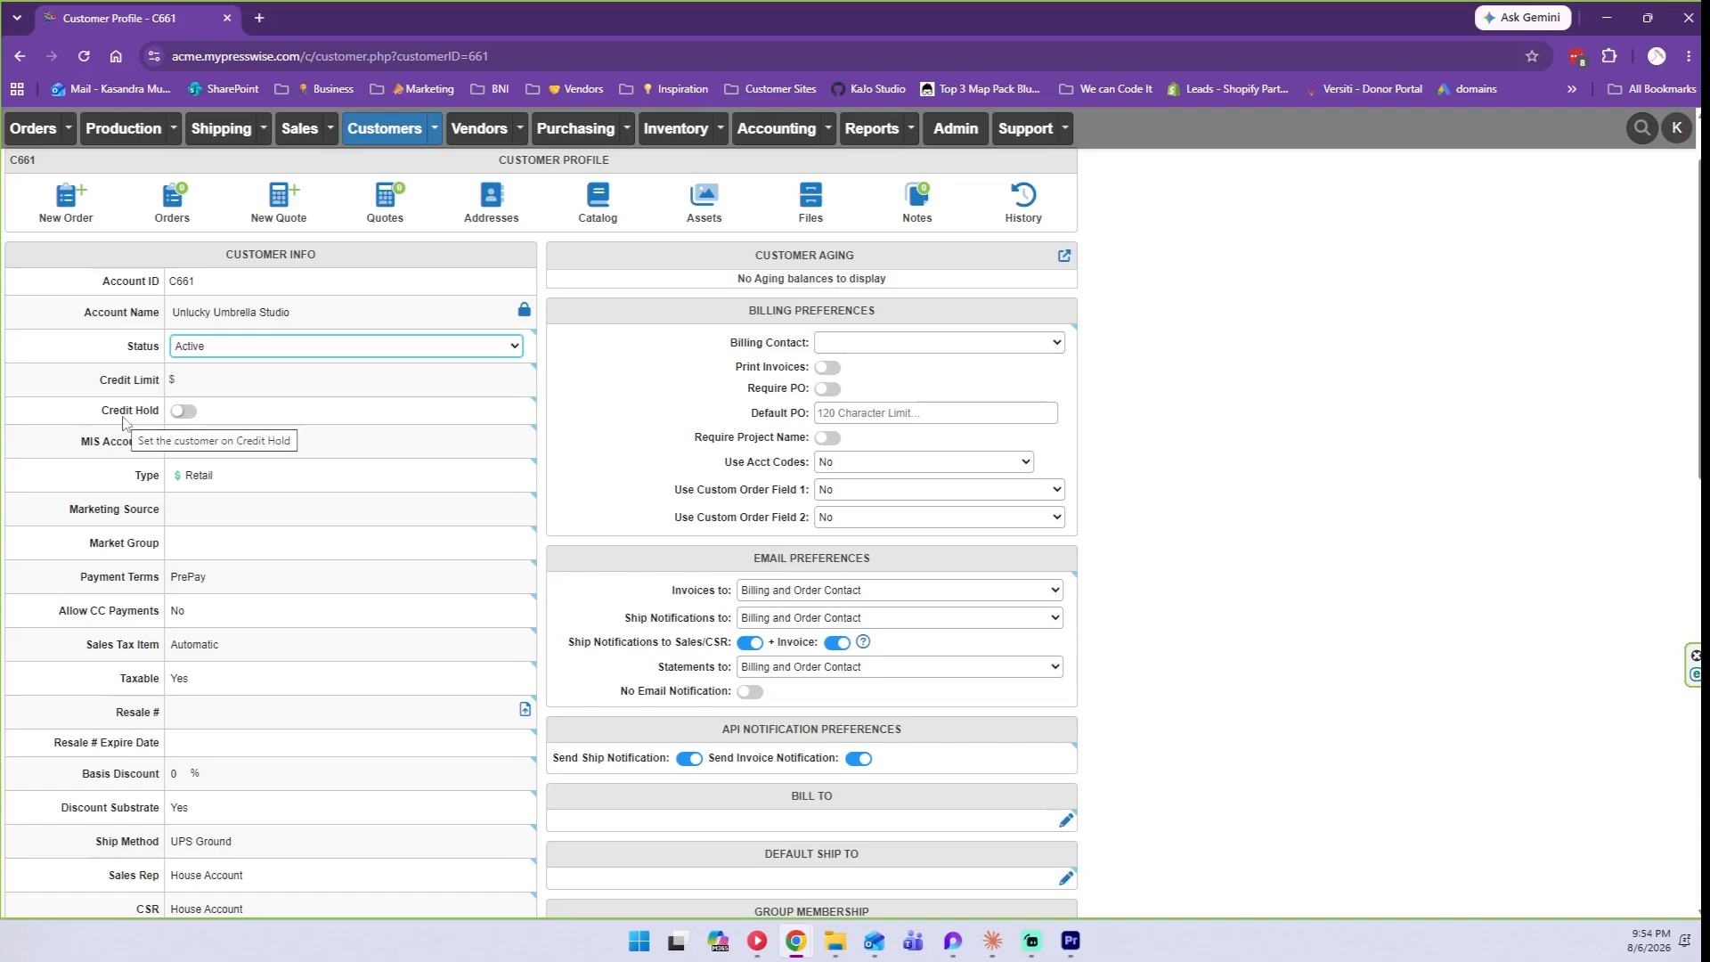
Set the credit limit to 5000, toggling Credit Hold on and back off.
click(210, 382)
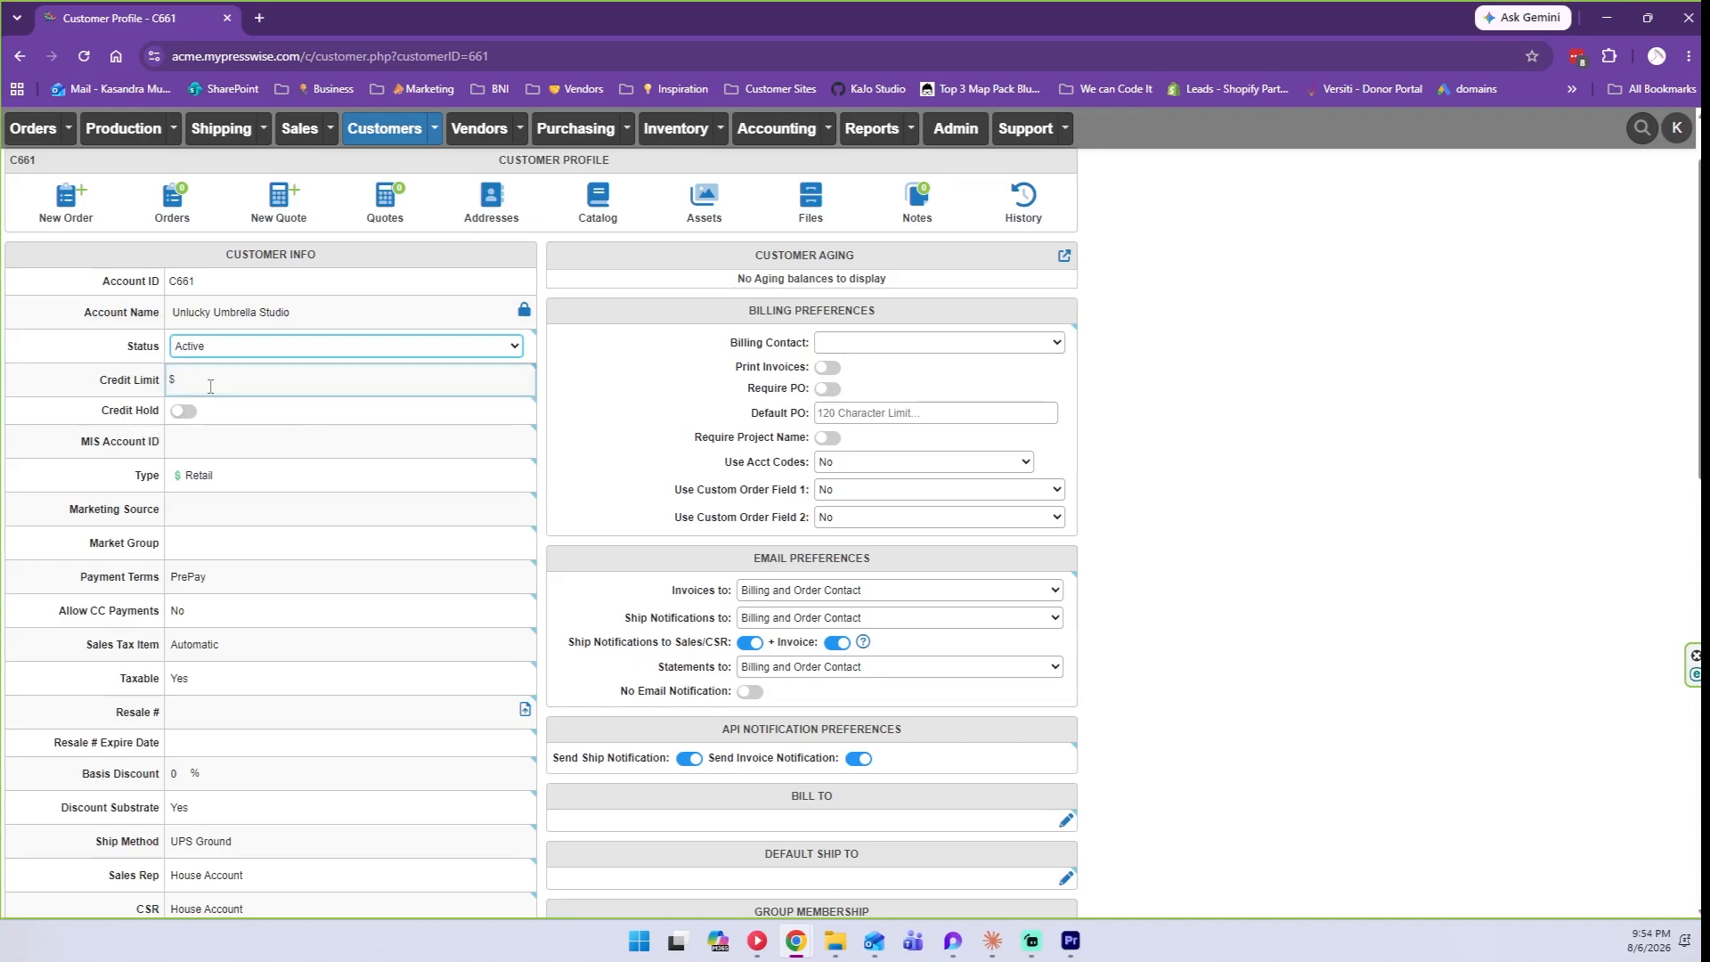
text(5000)
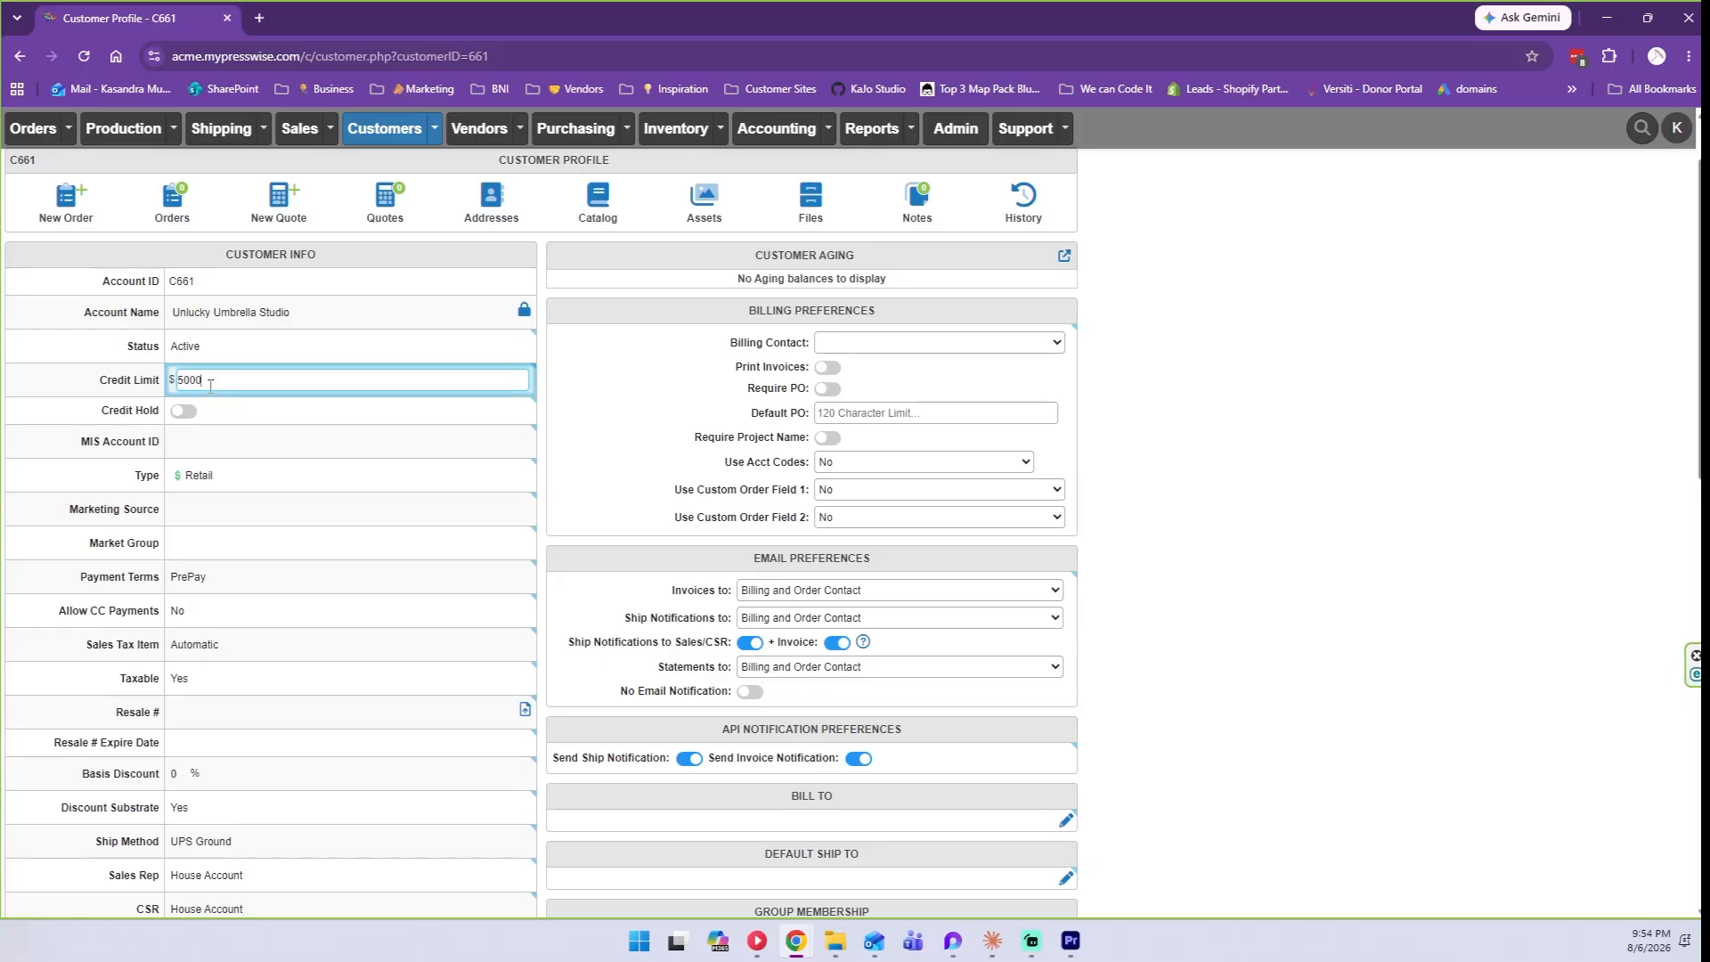
click(113, 385)
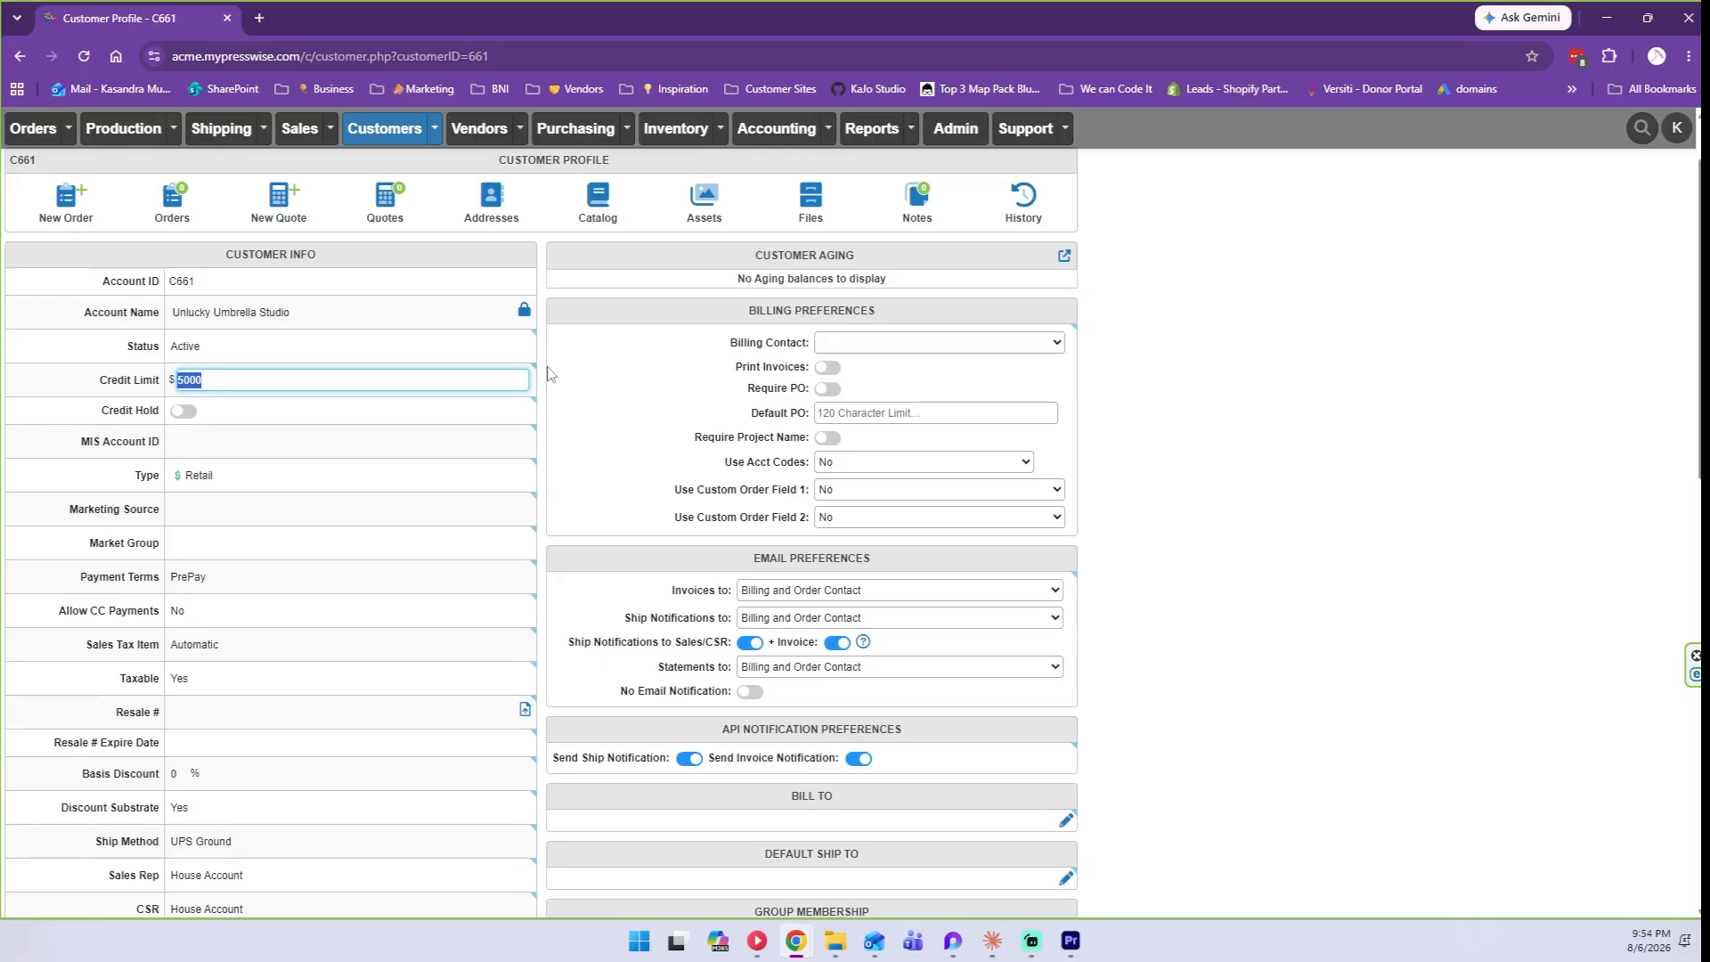
click(271, 375)
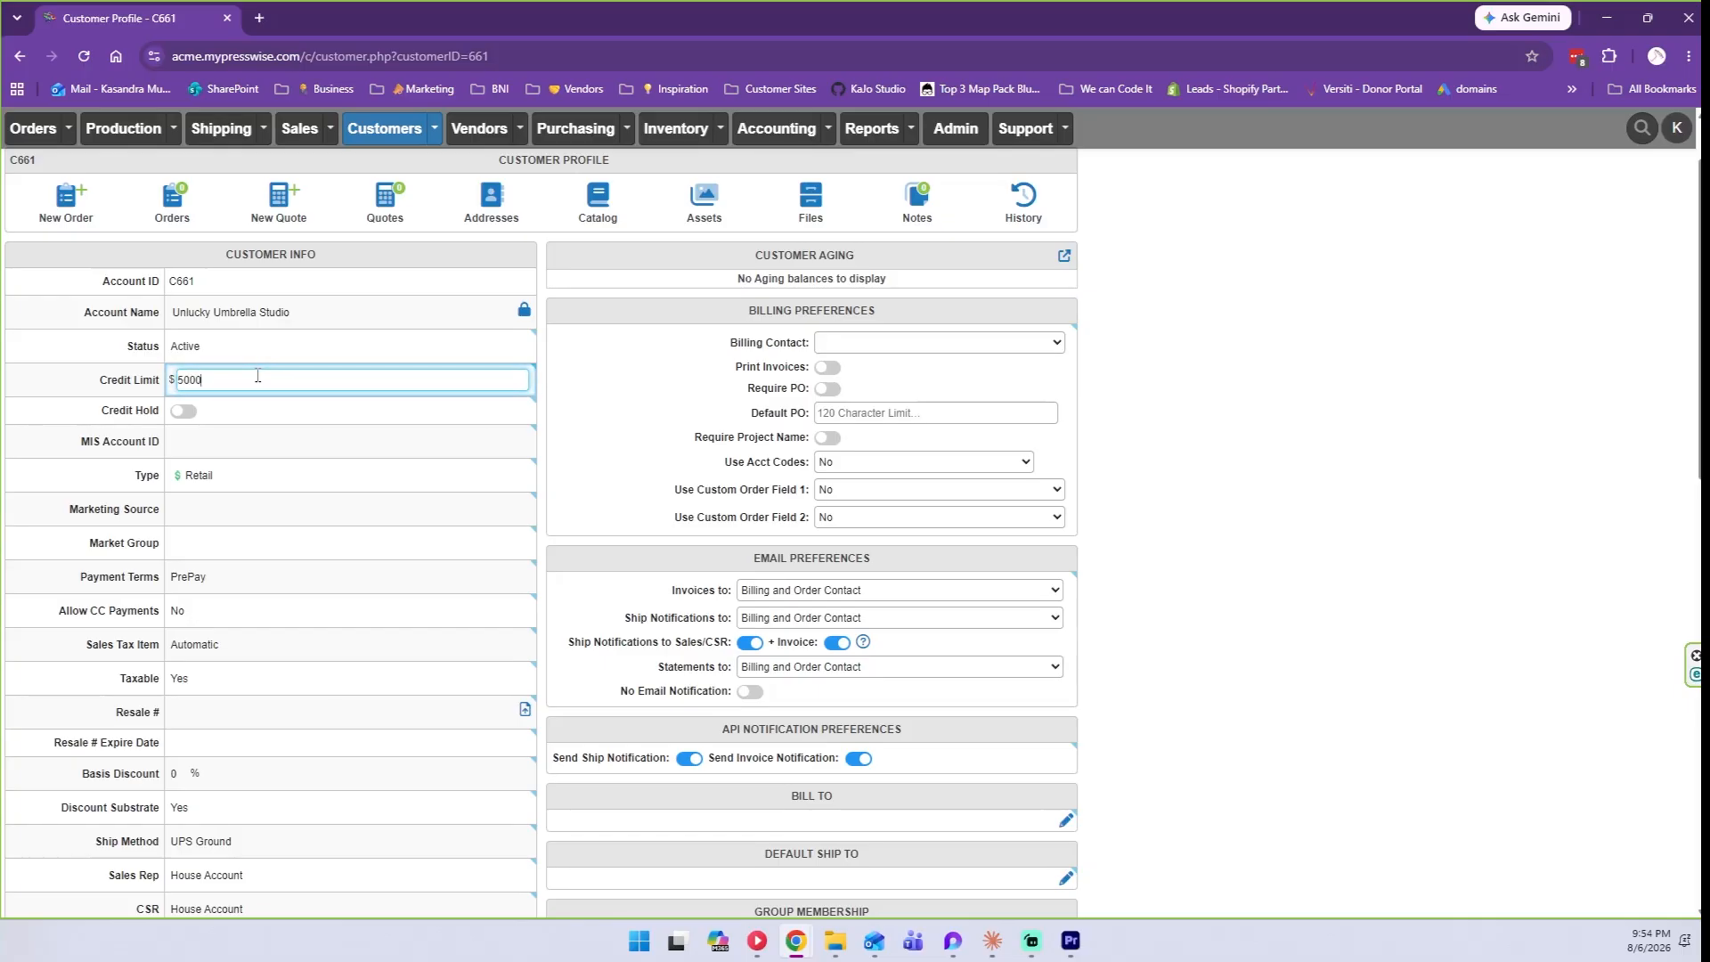
click(189, 413)
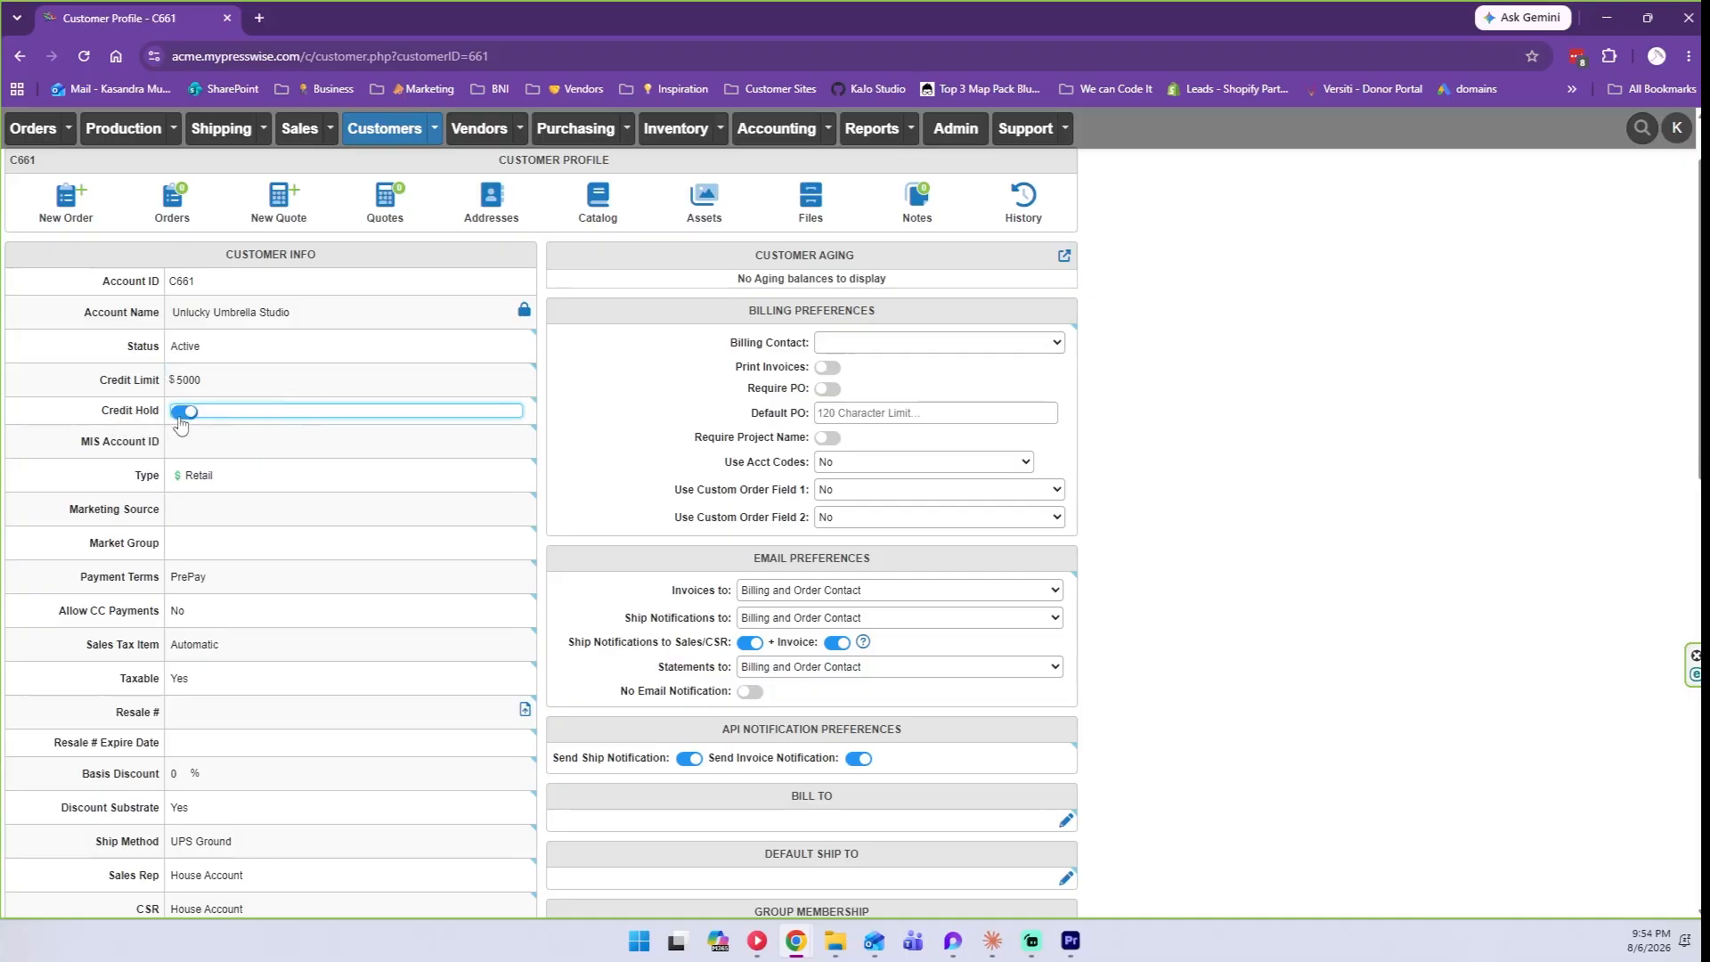
click(179, 415)
Edit MIS Account ID and review the customer types, keeping Type as Retail.
click(195, 440)
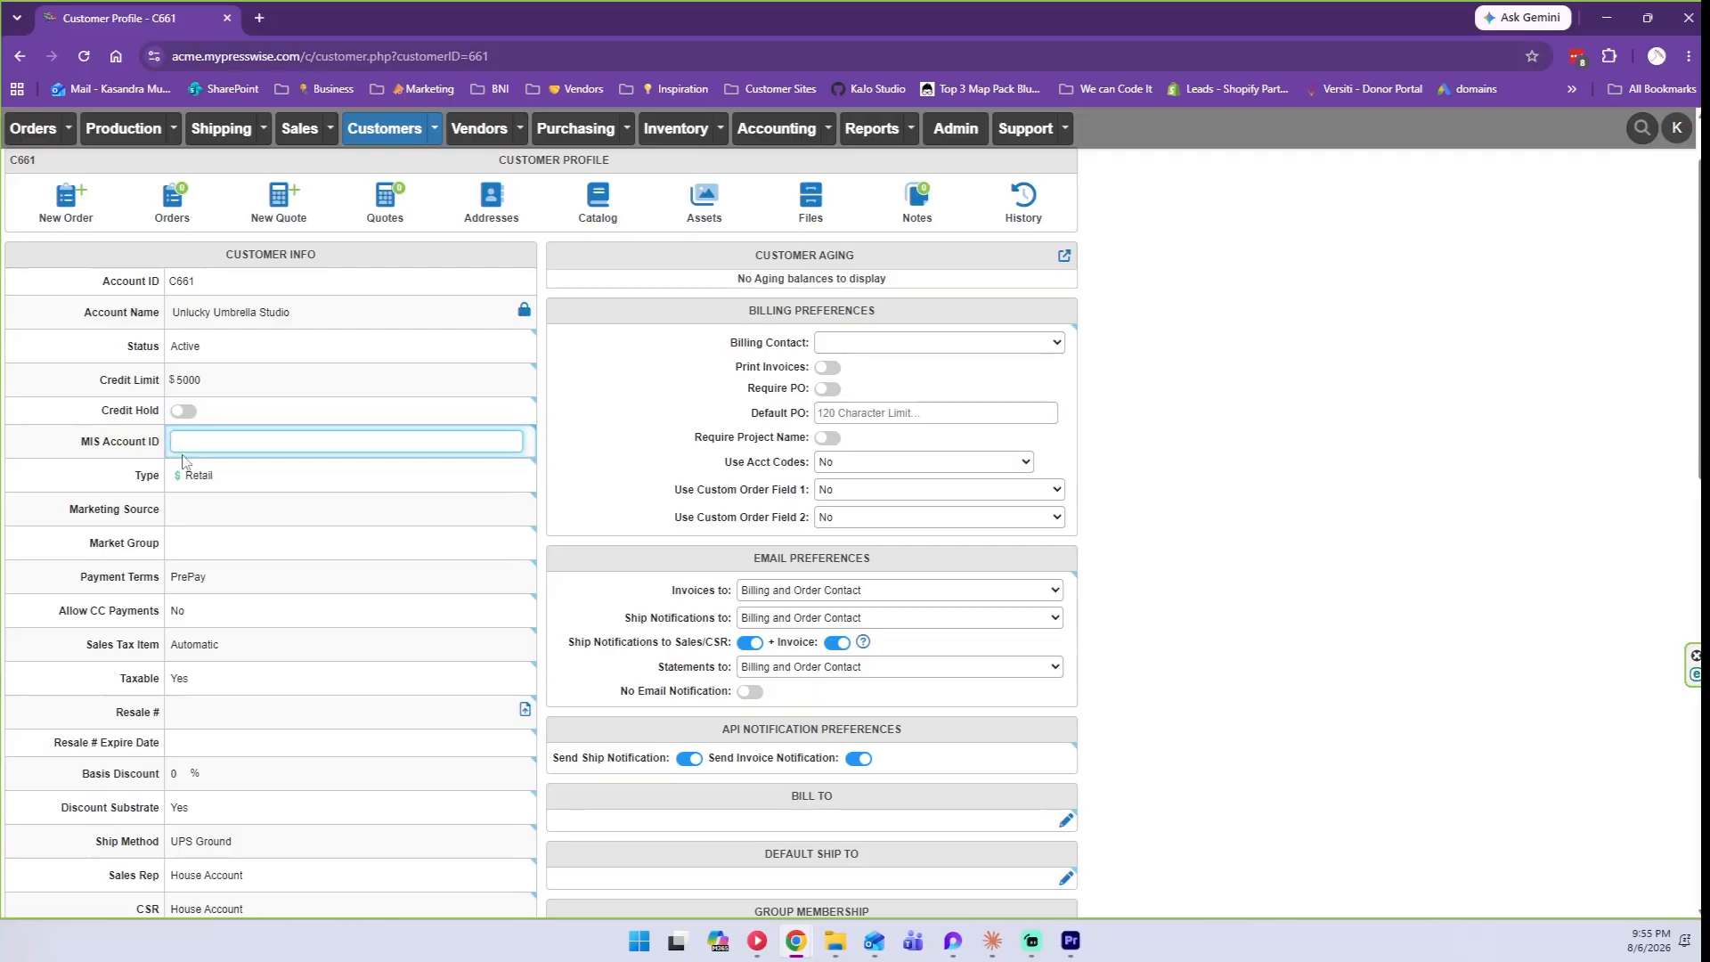
click(191, 472)
click(217, 478)
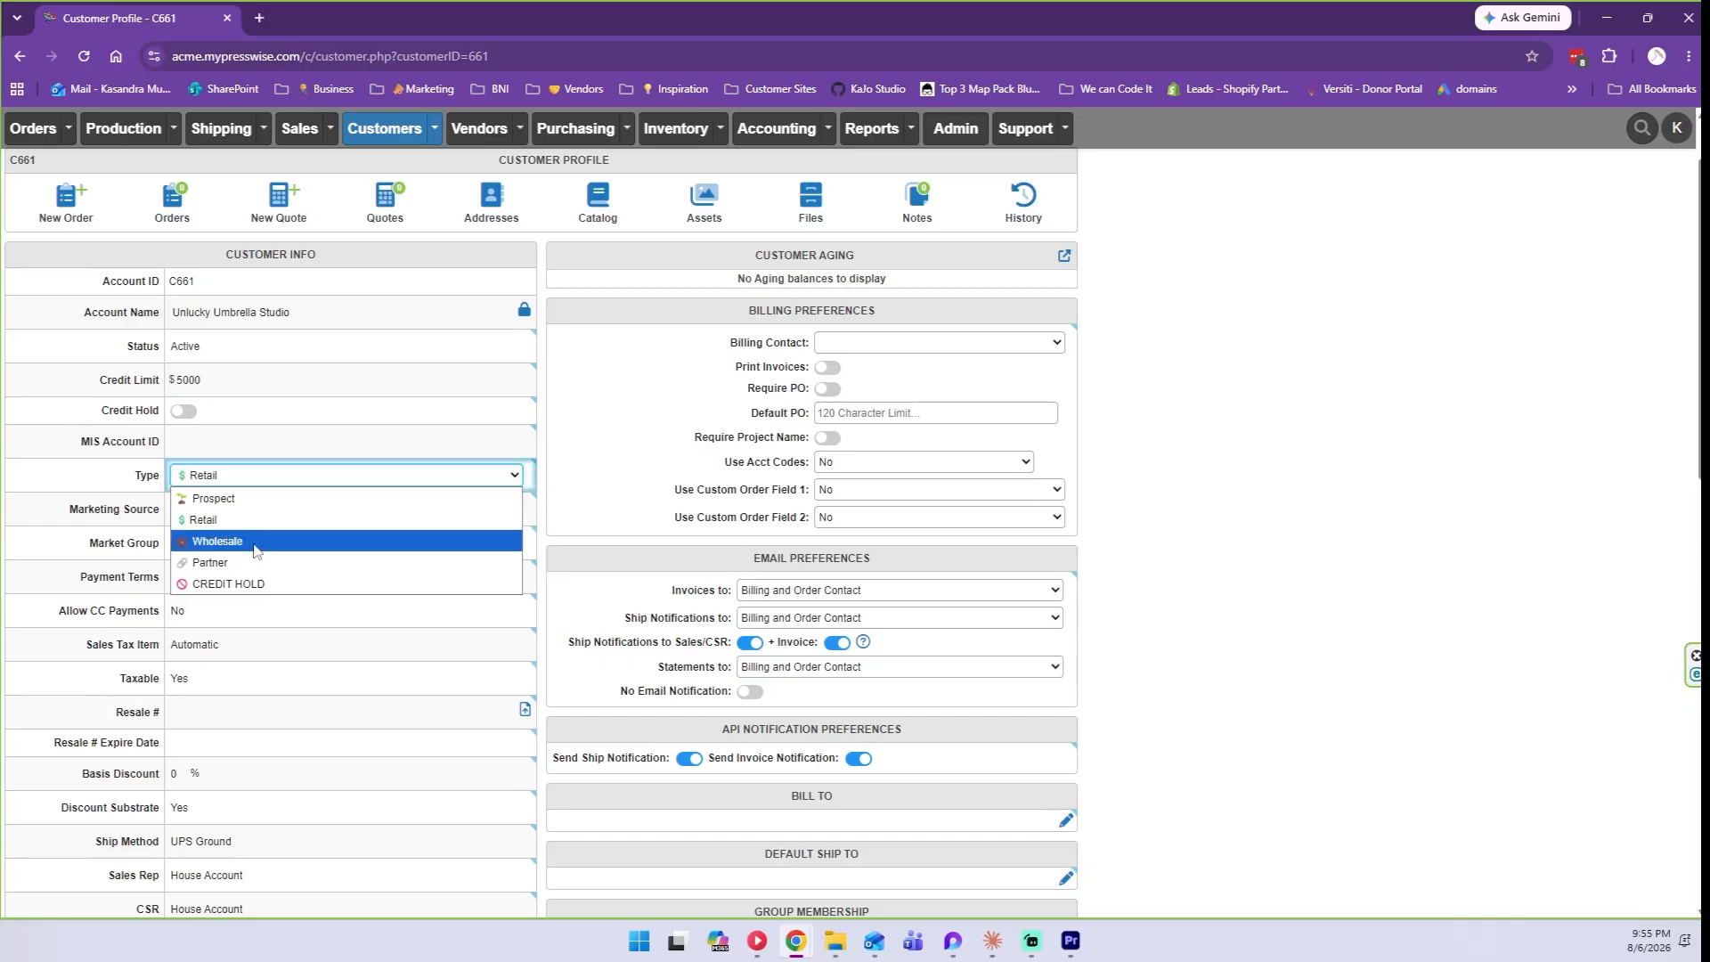
click(82, 499)
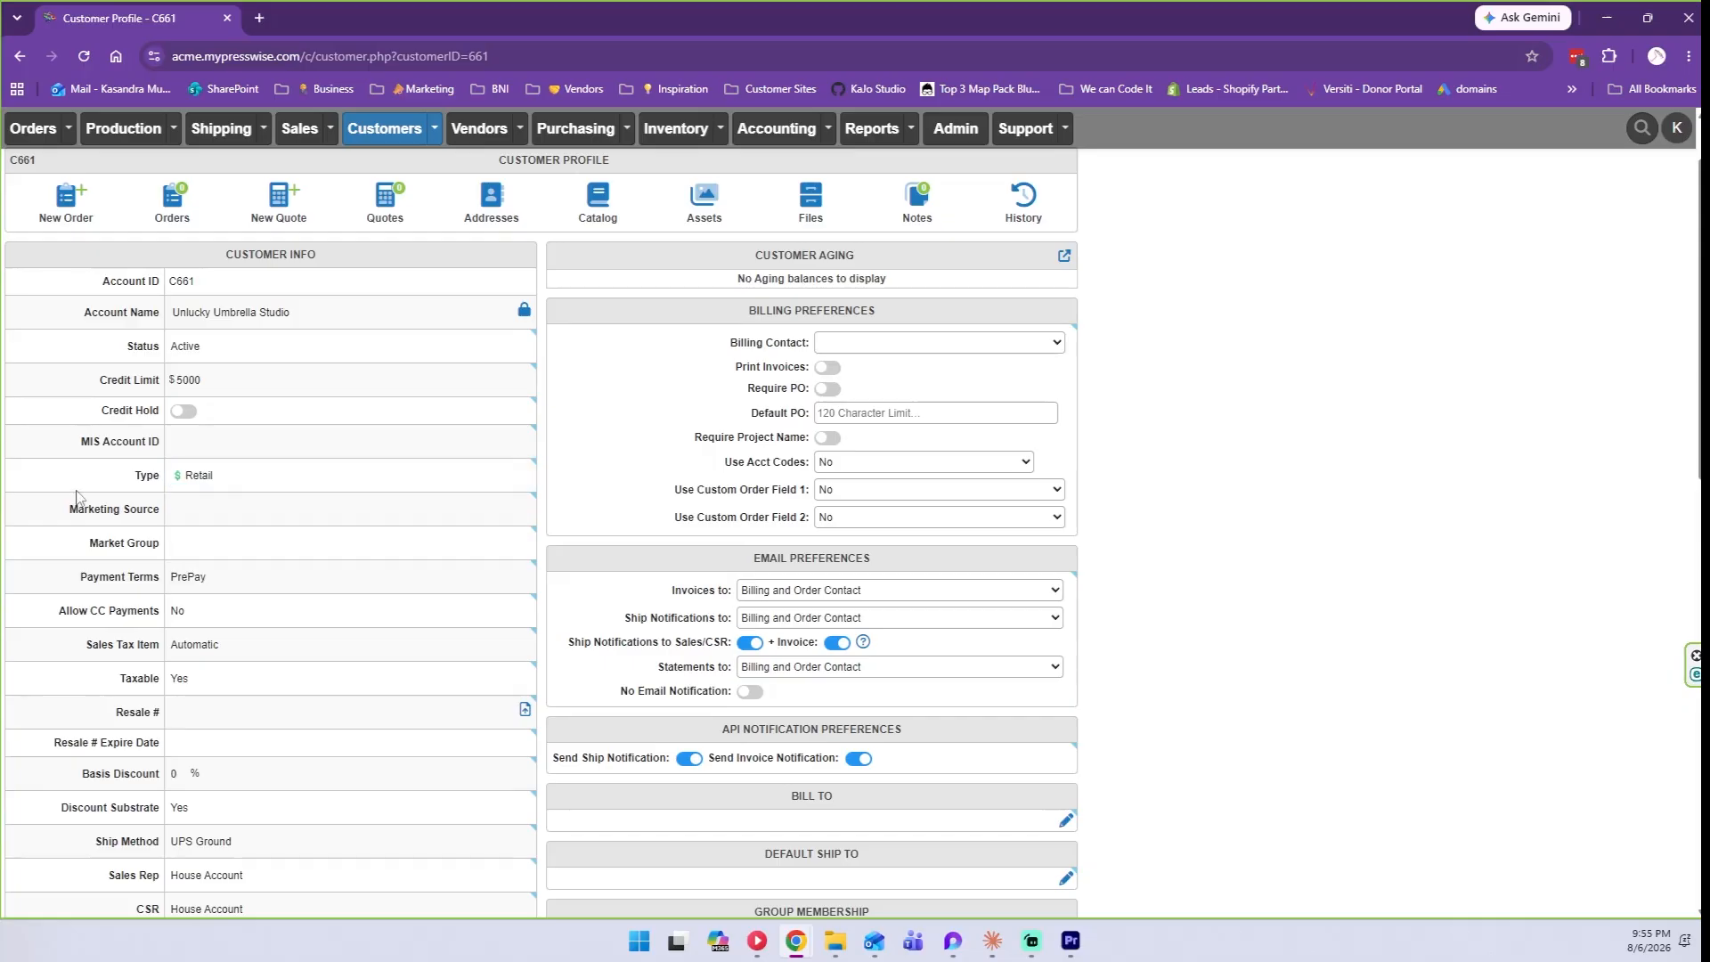
click(190, 478)
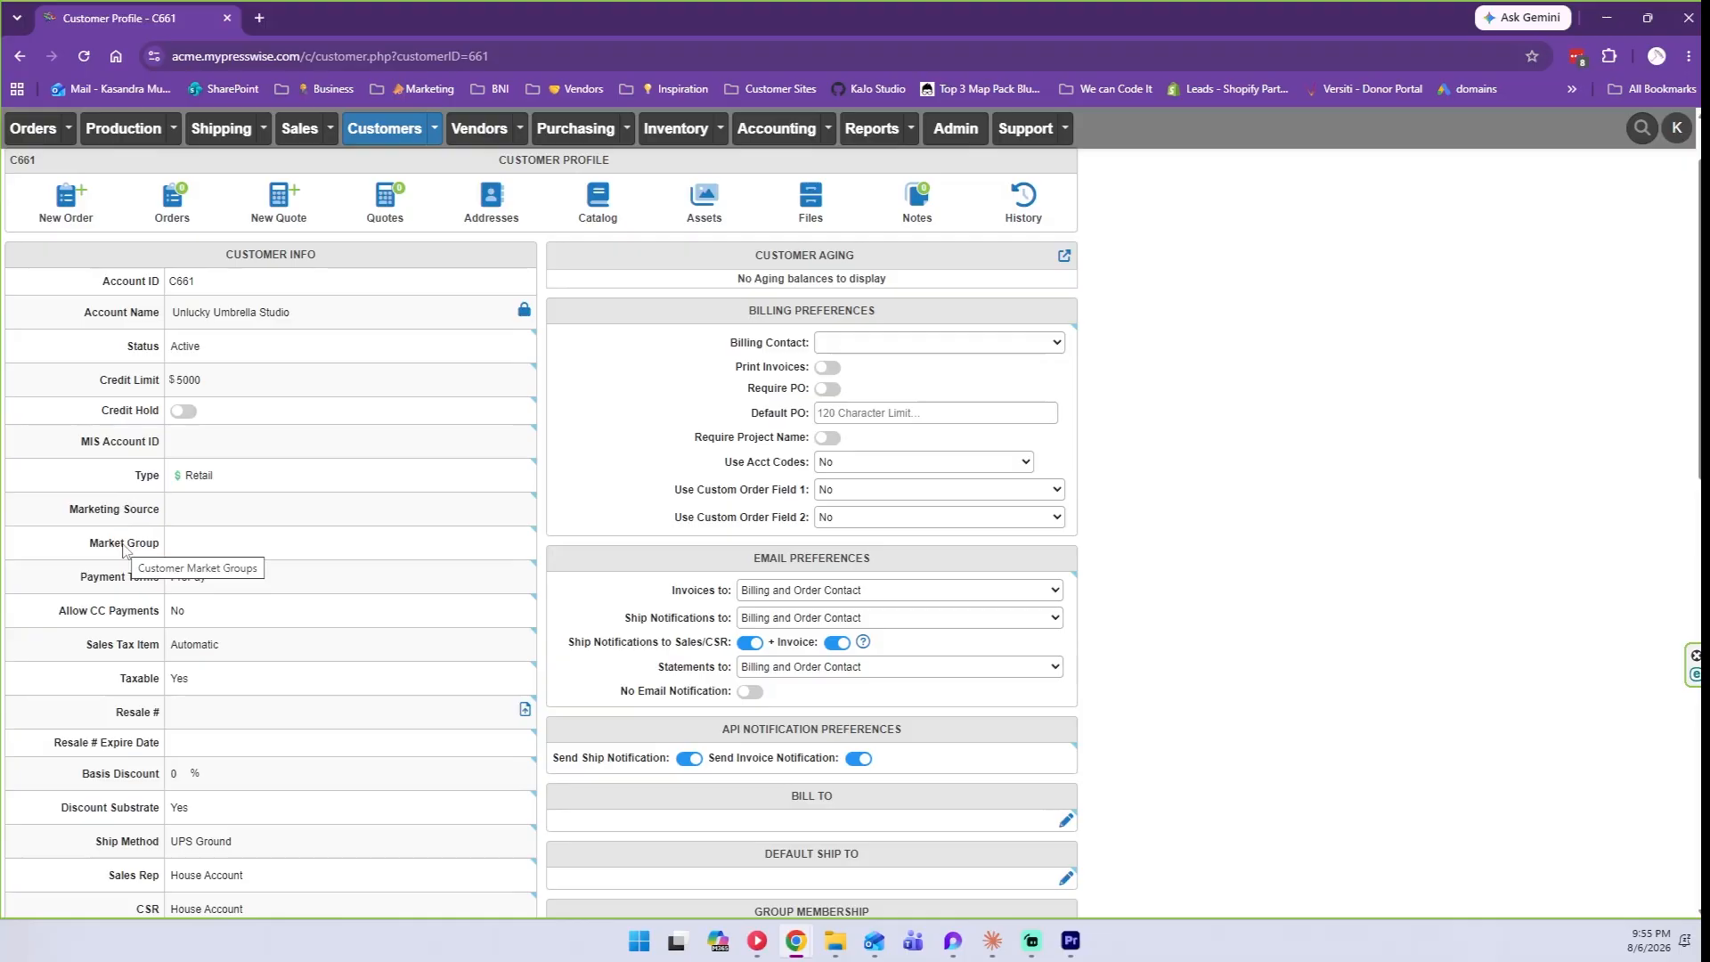
Leave Marketing Source blank and display the Market Group options.
click(228, 511)
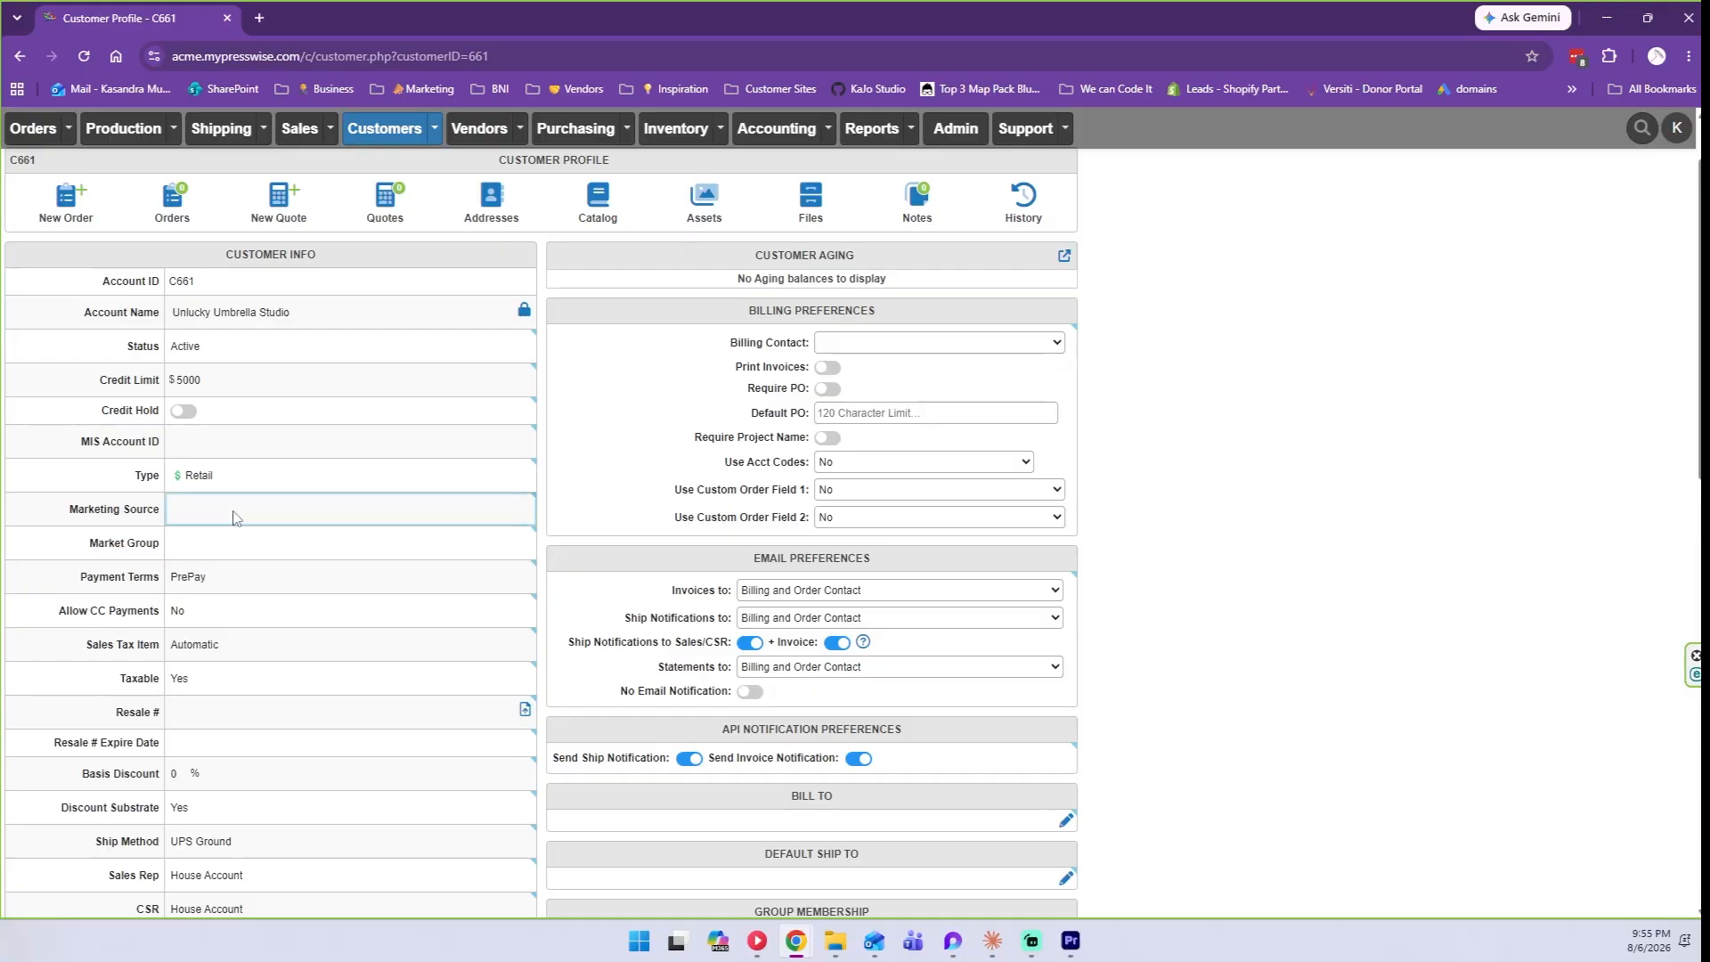
click(234, 518)
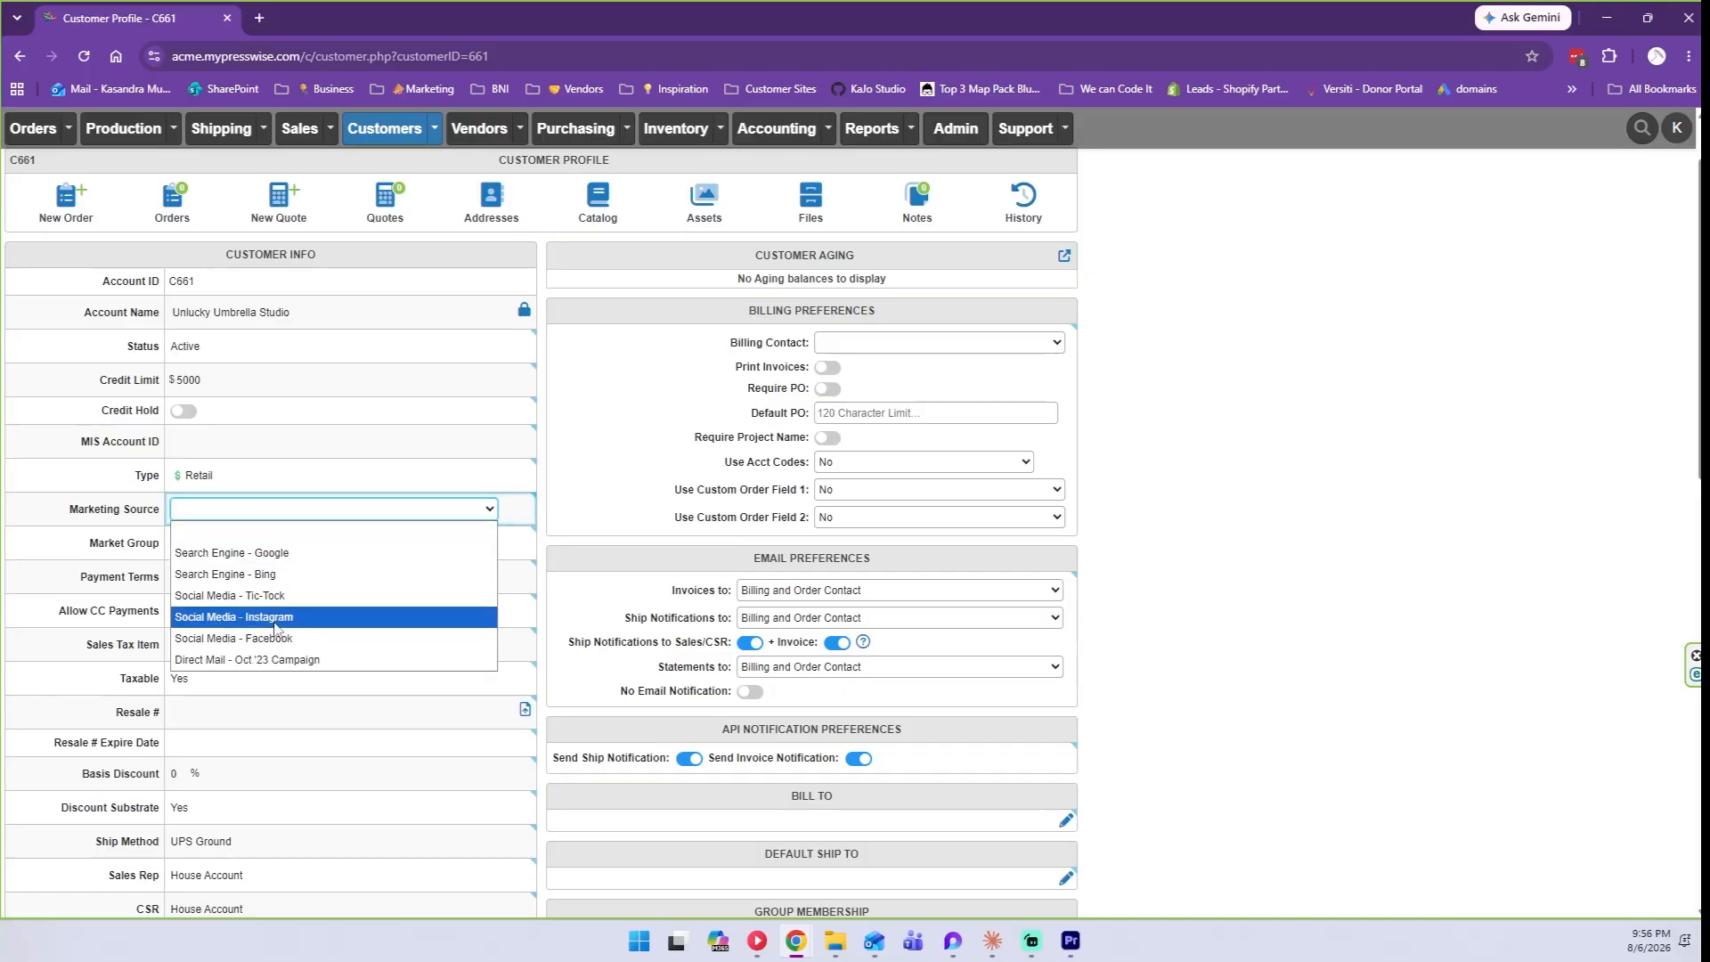
click(106, 542)
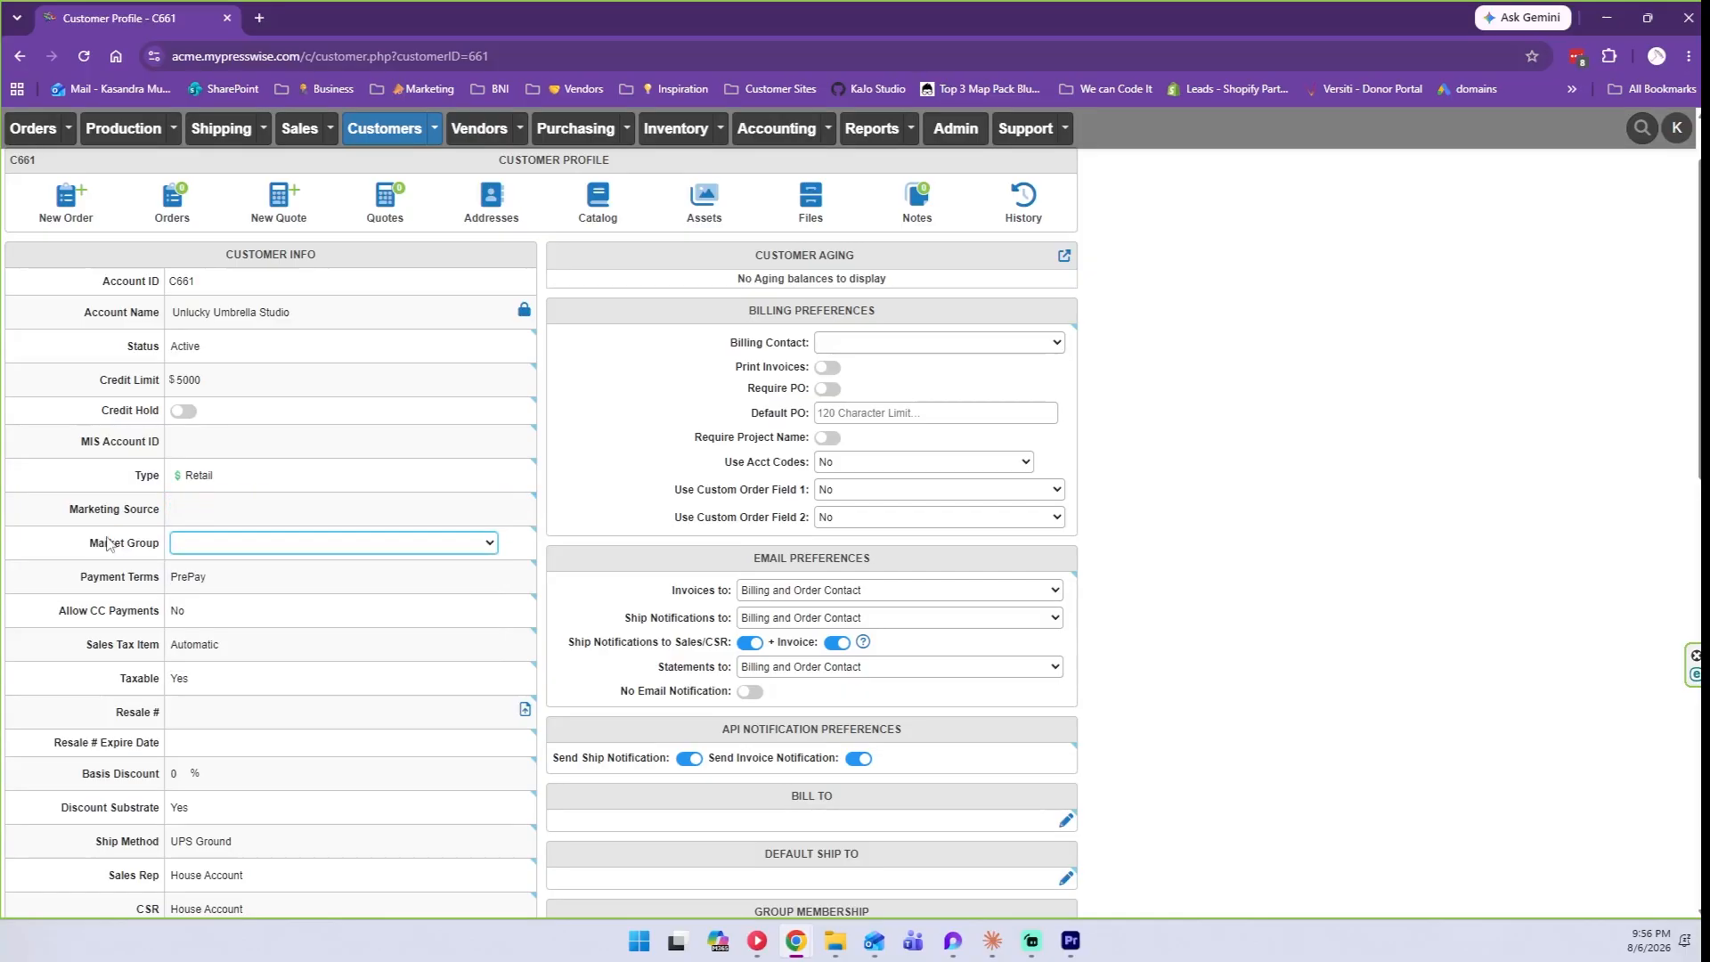
click(178, 543)
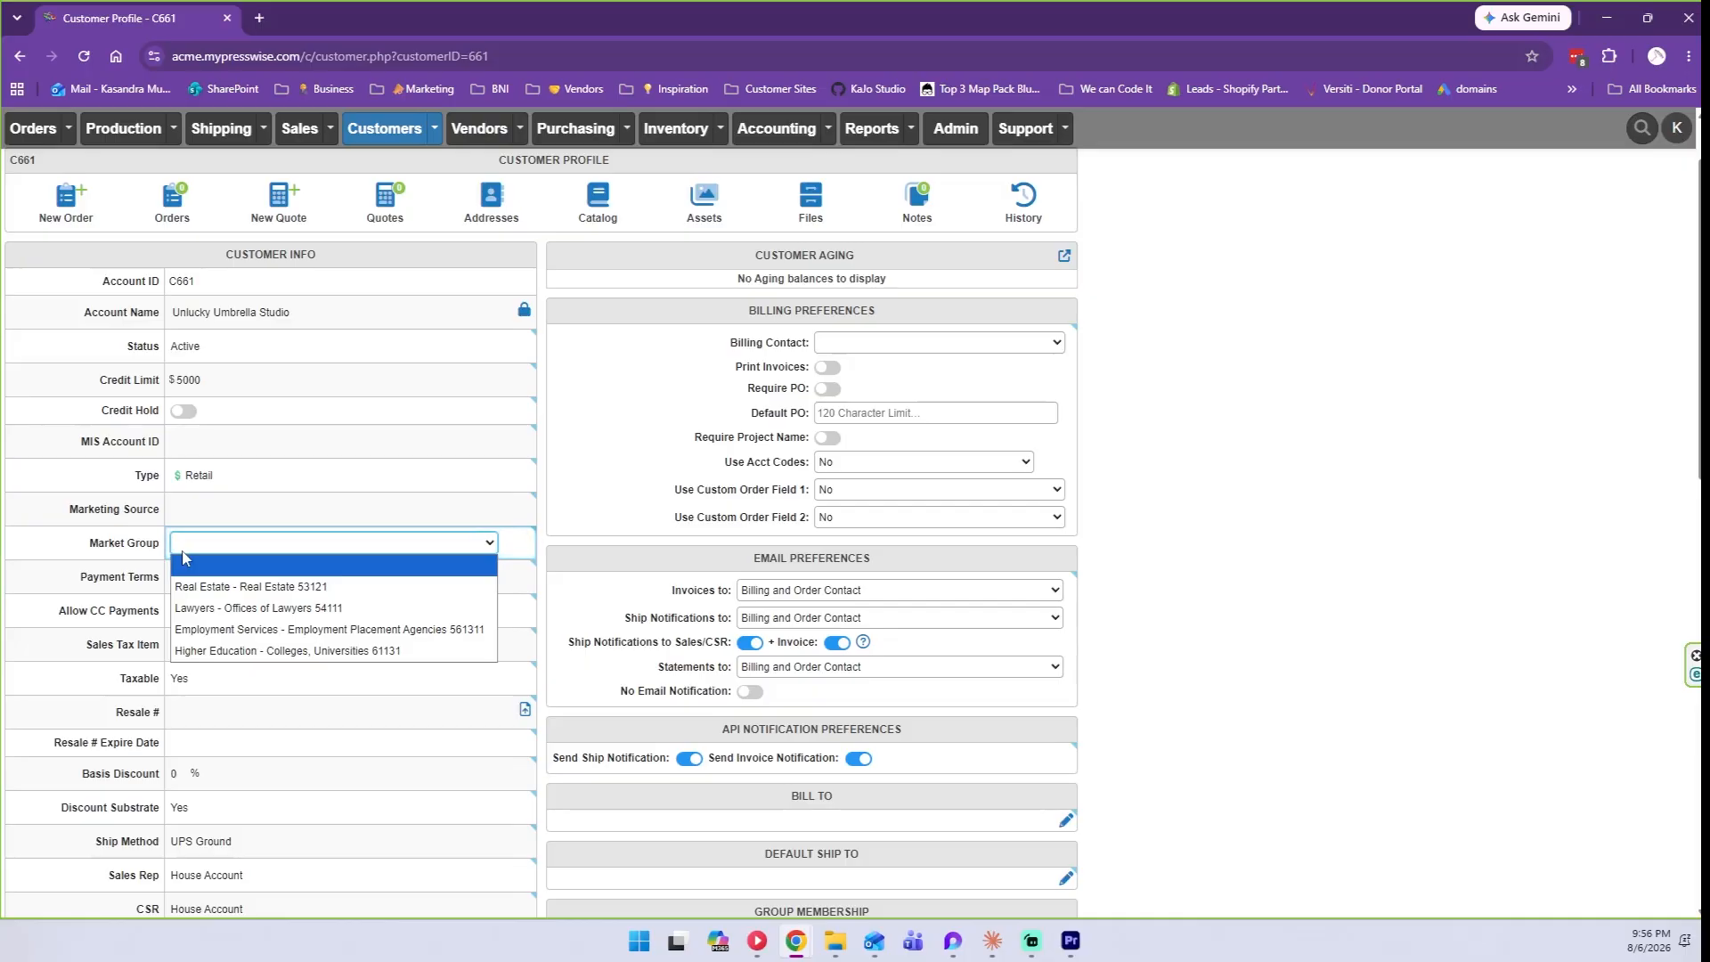
click(122, 543)
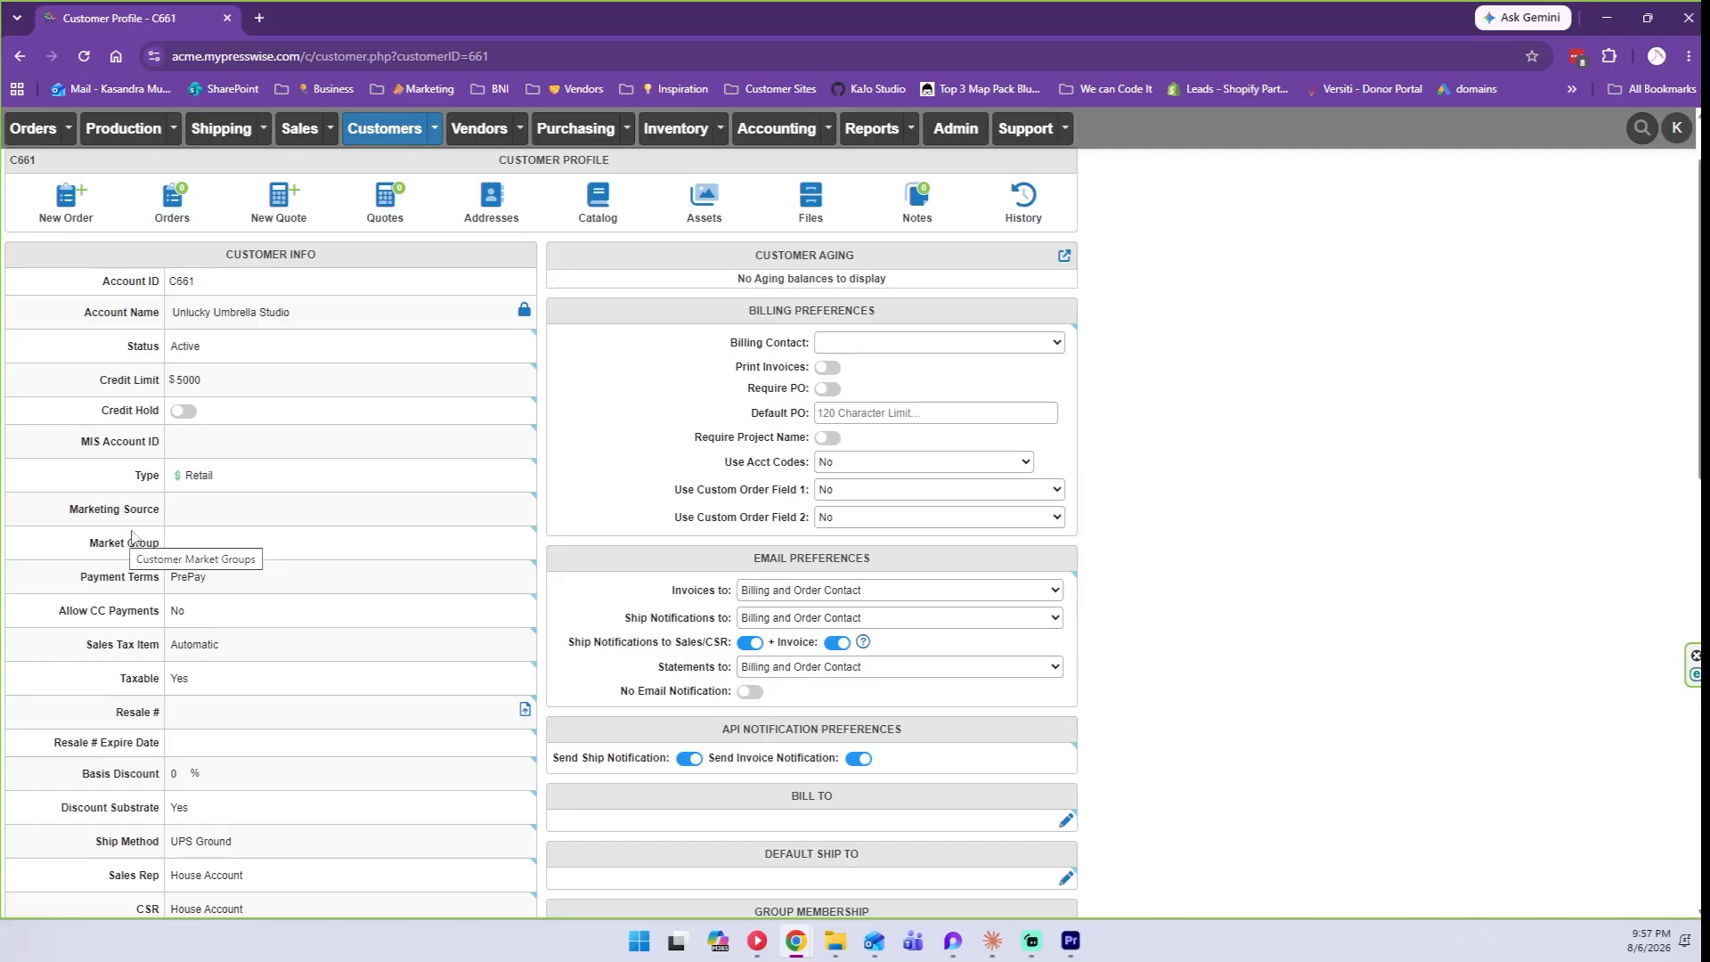
scroll(122, 540, down, 1)
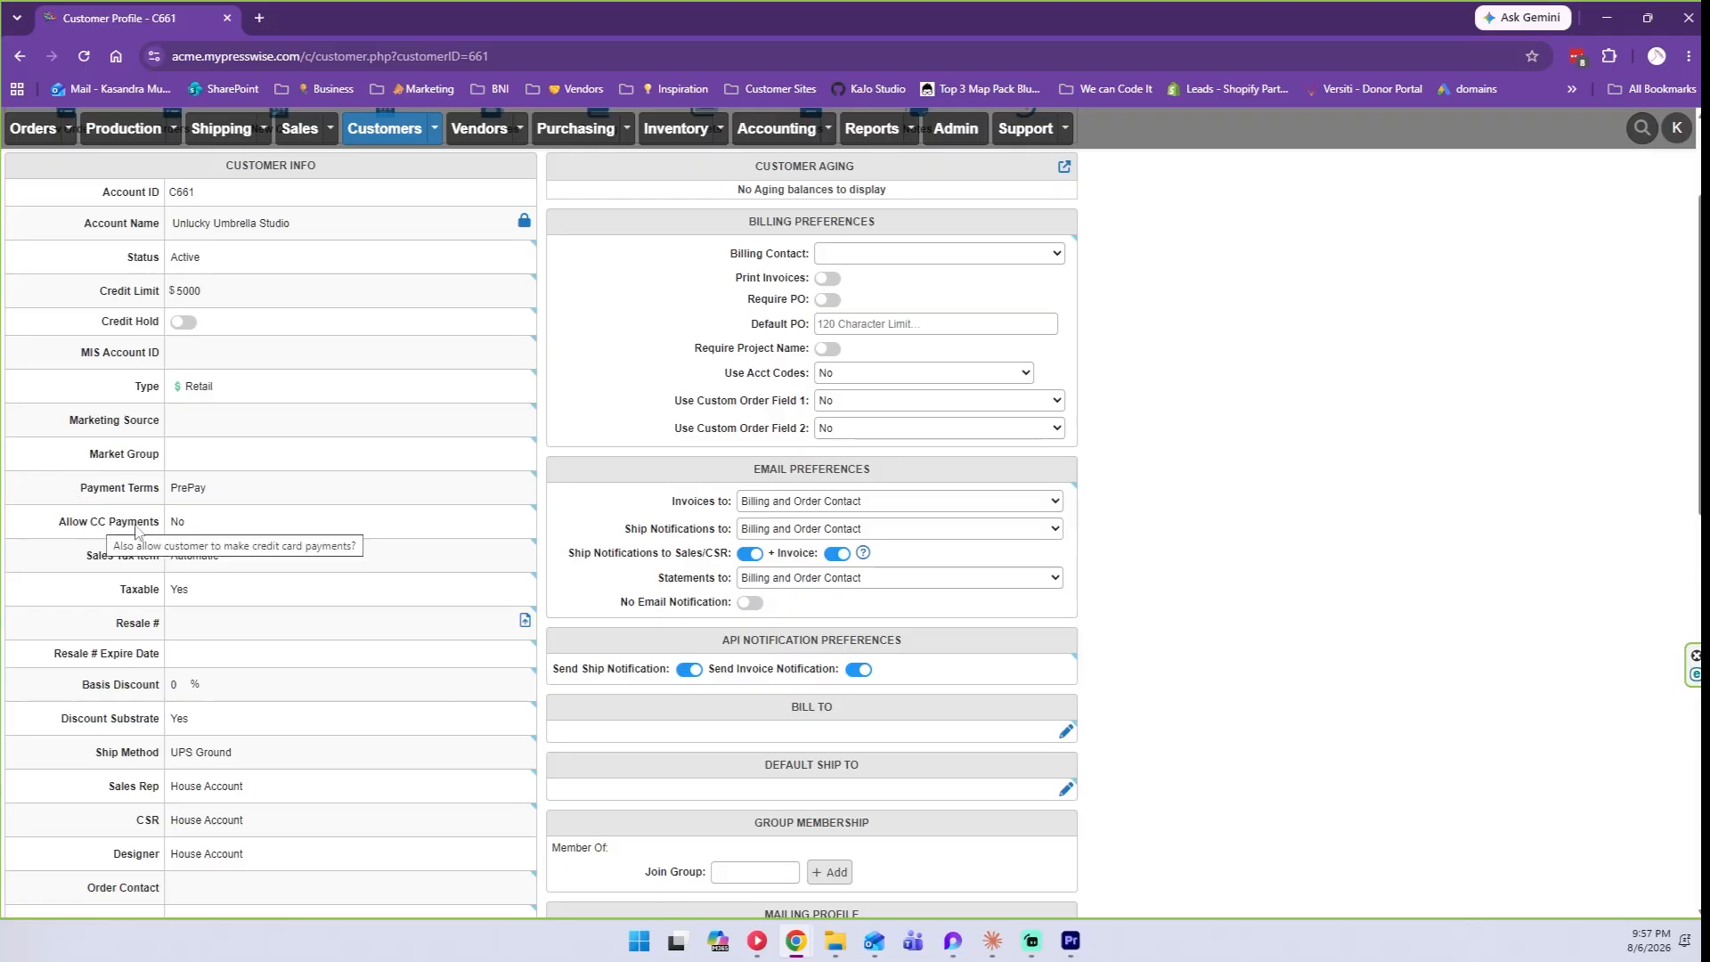
mouse_move(128, 598)
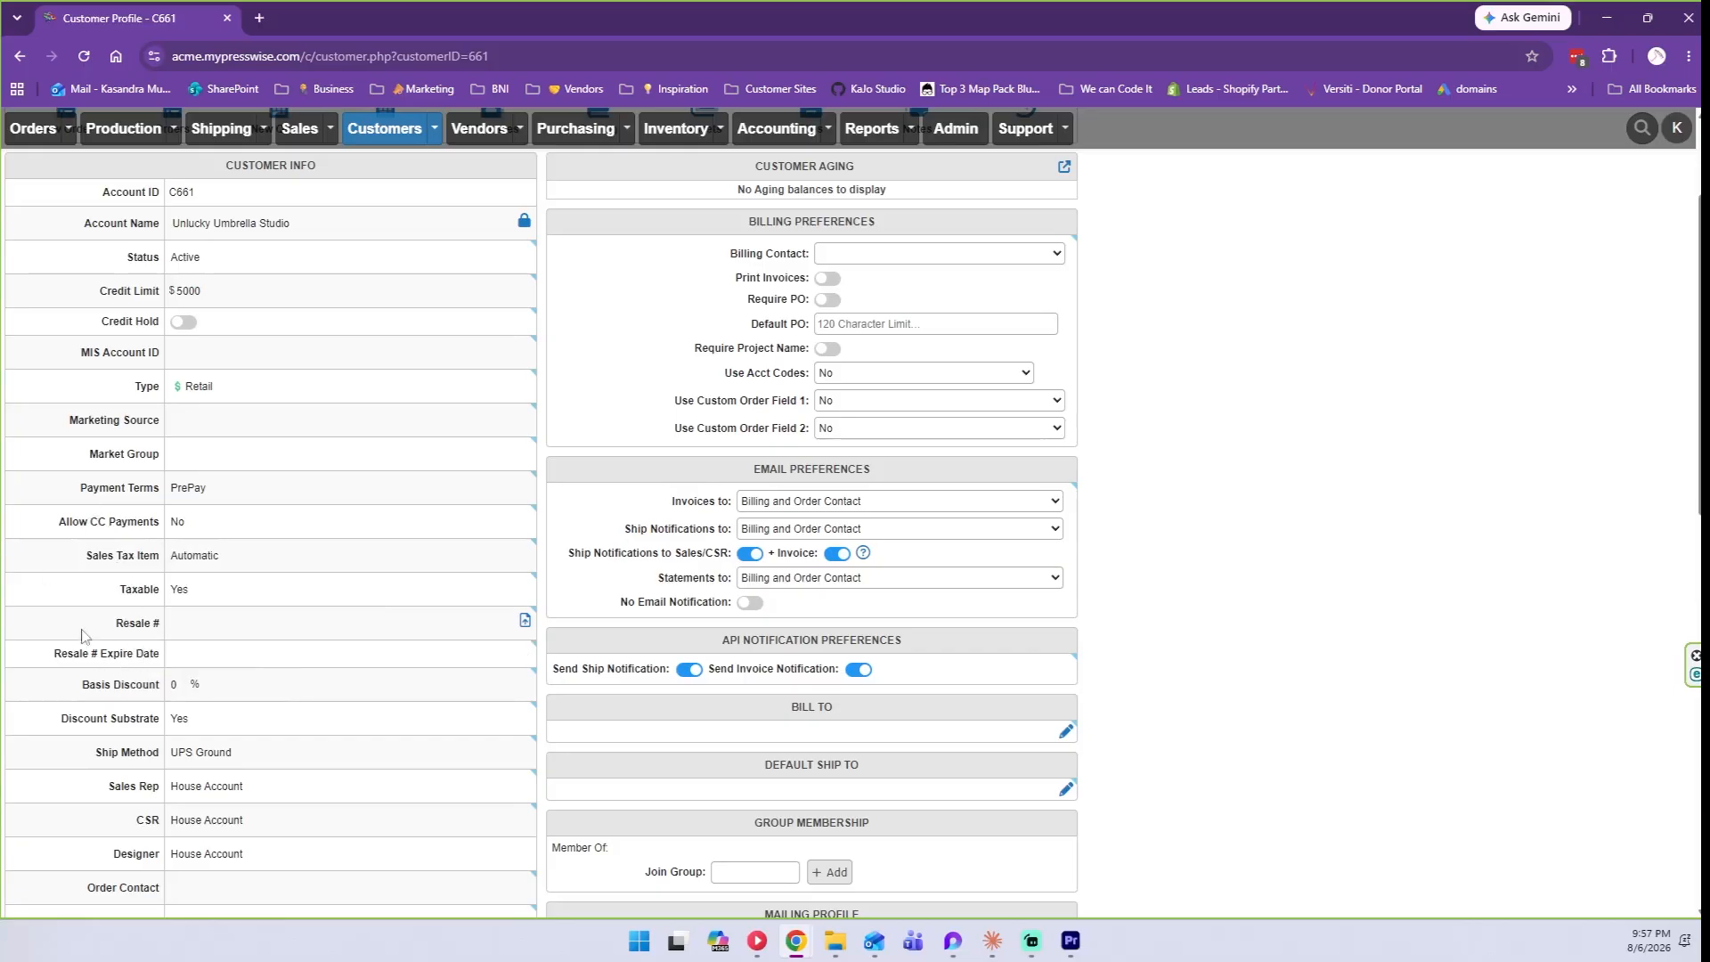
mouse_move(75, 523)
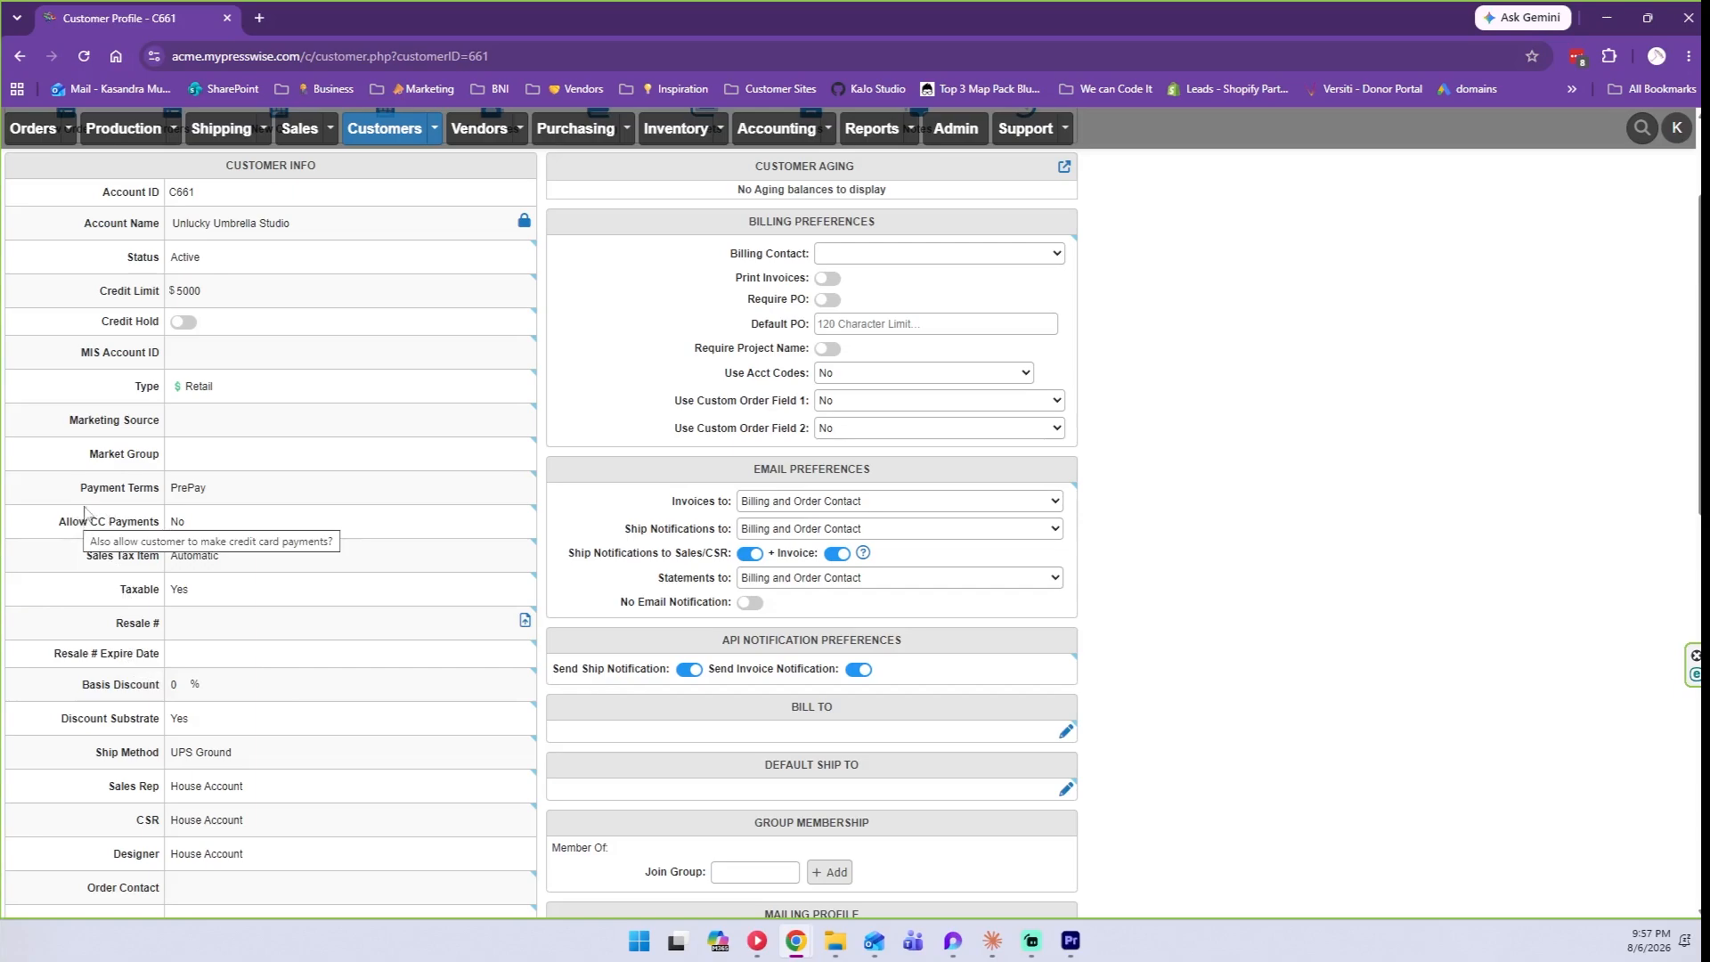
Display the Payment Terms choices, with PrePay still selected.
click(210, 489)
click(211, 491)
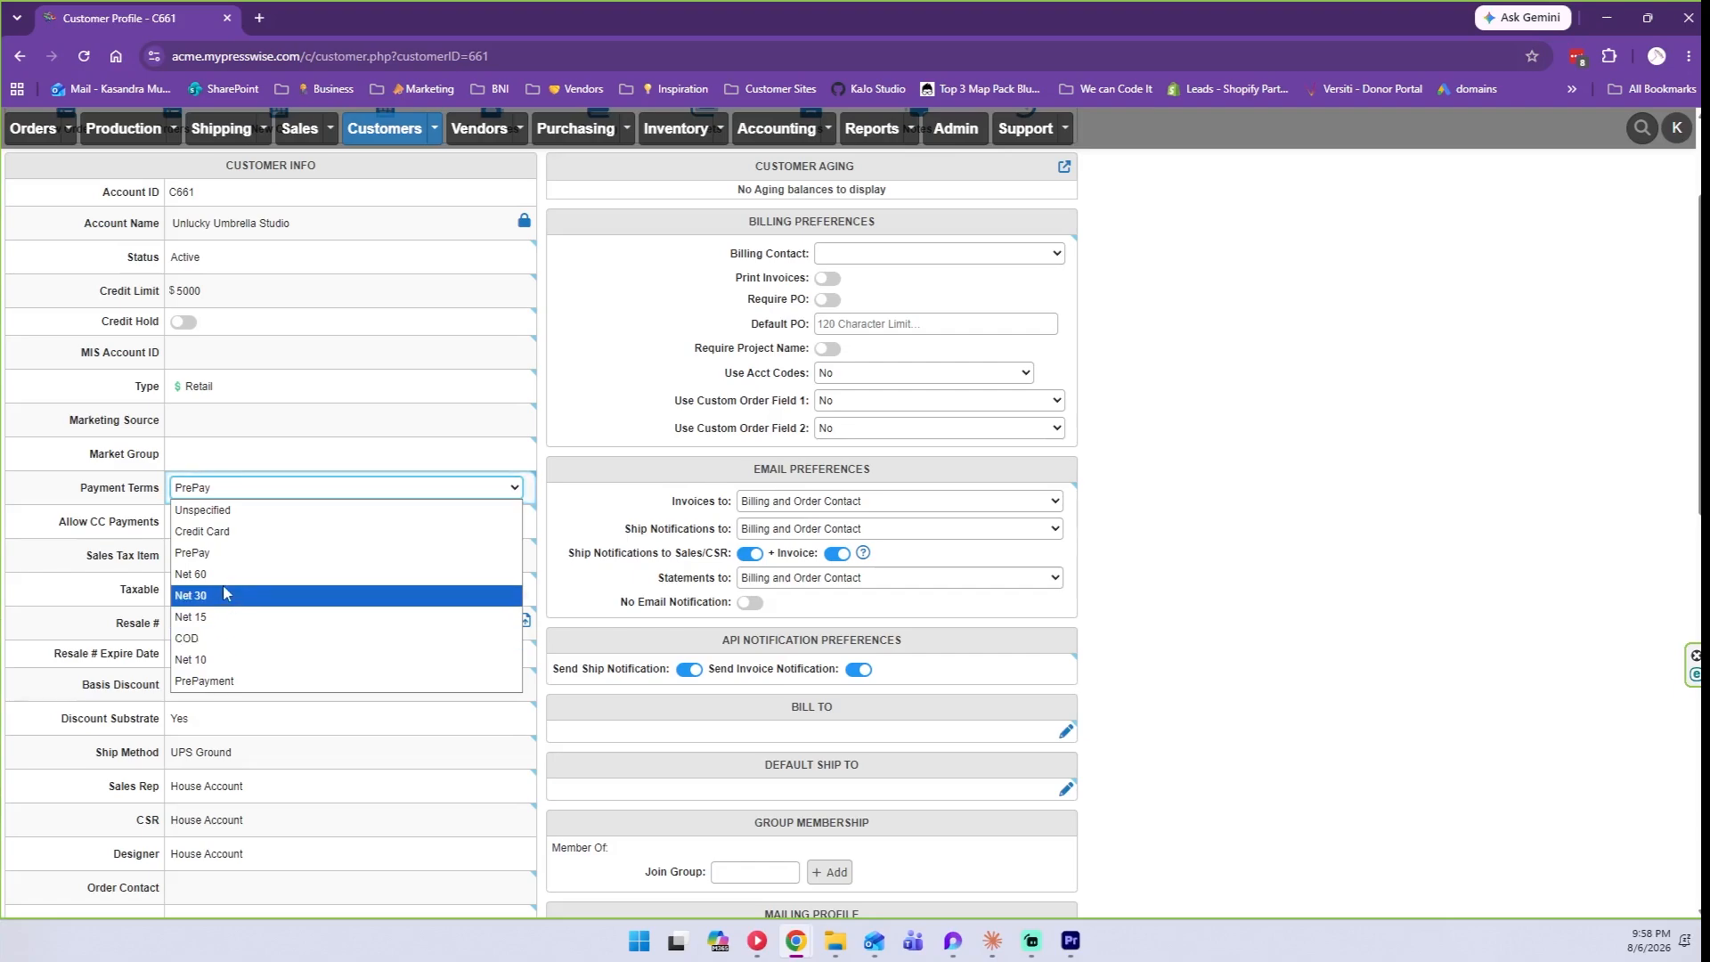
Change Payment Terms from PrePay to Net 30, trying Credit Card first.
click(229, 489)
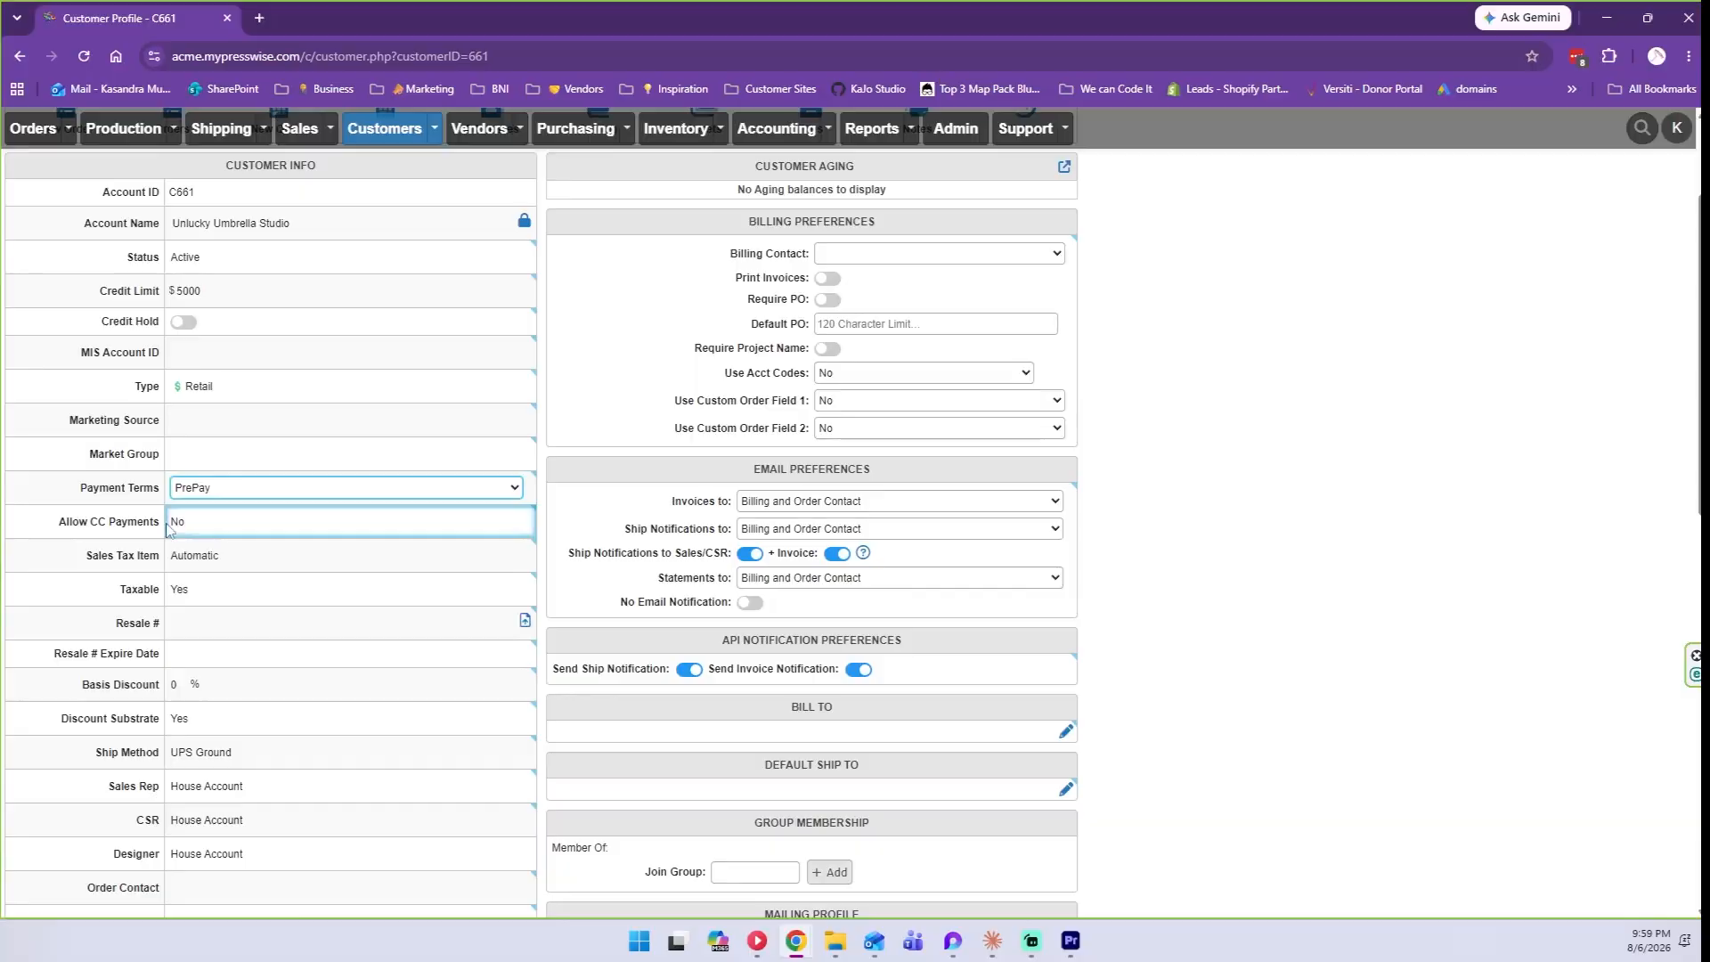
click(202, 488)
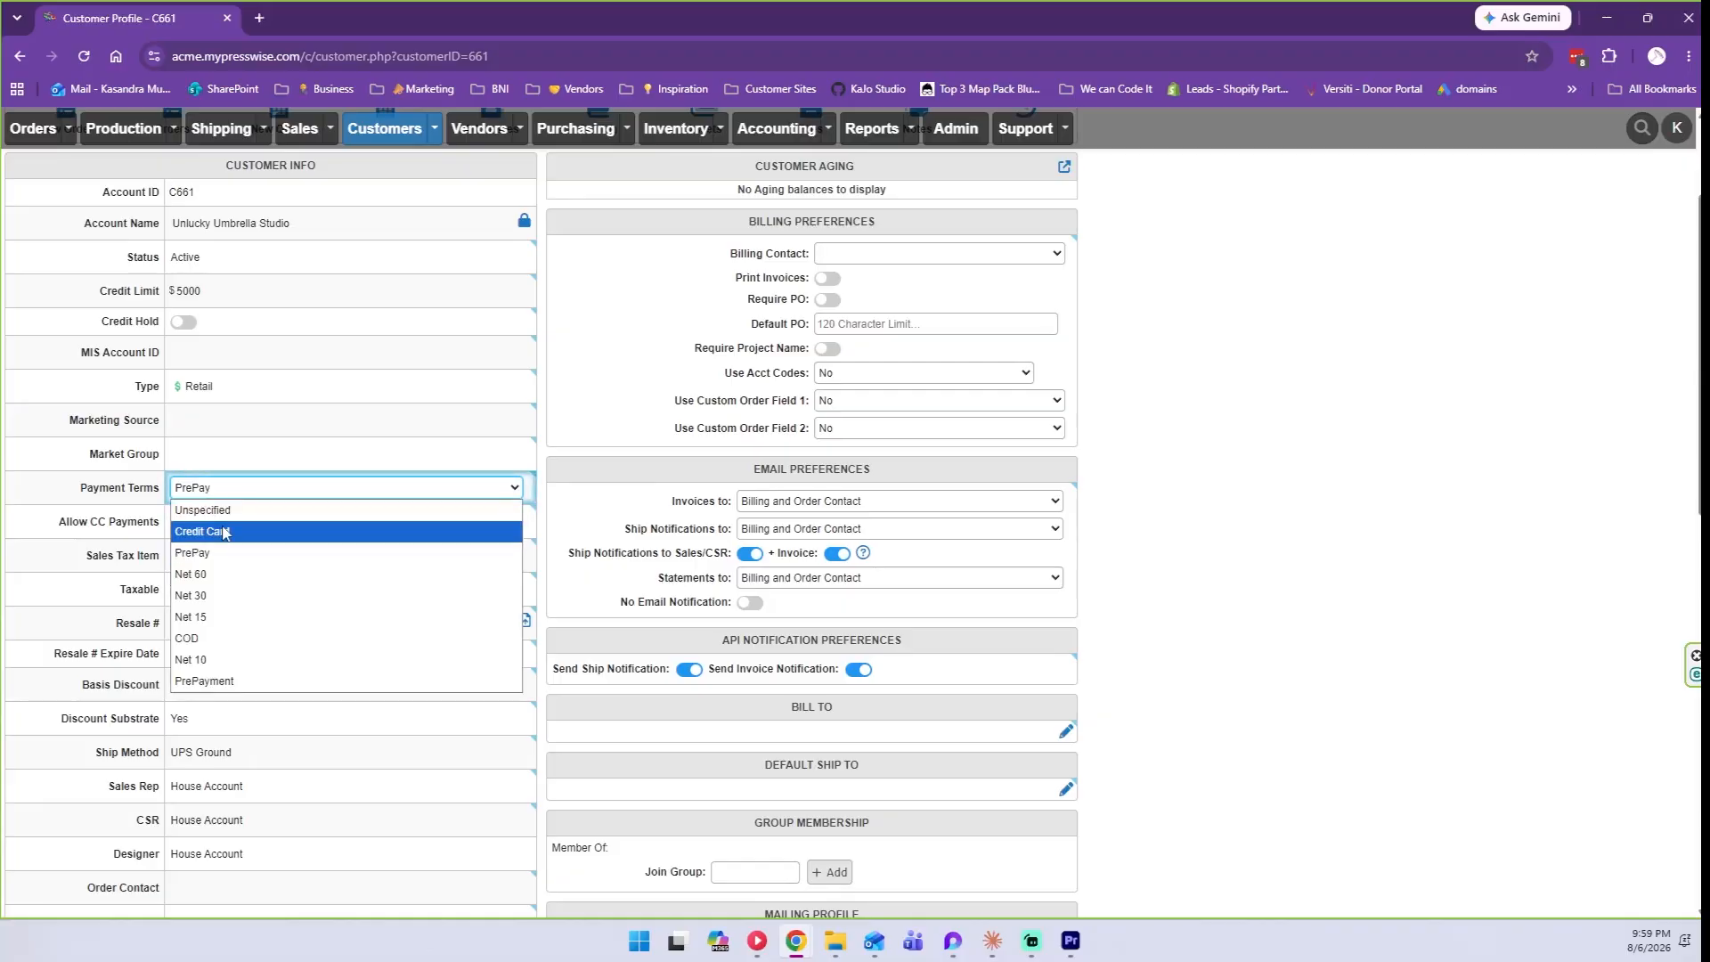
click(218, 531)
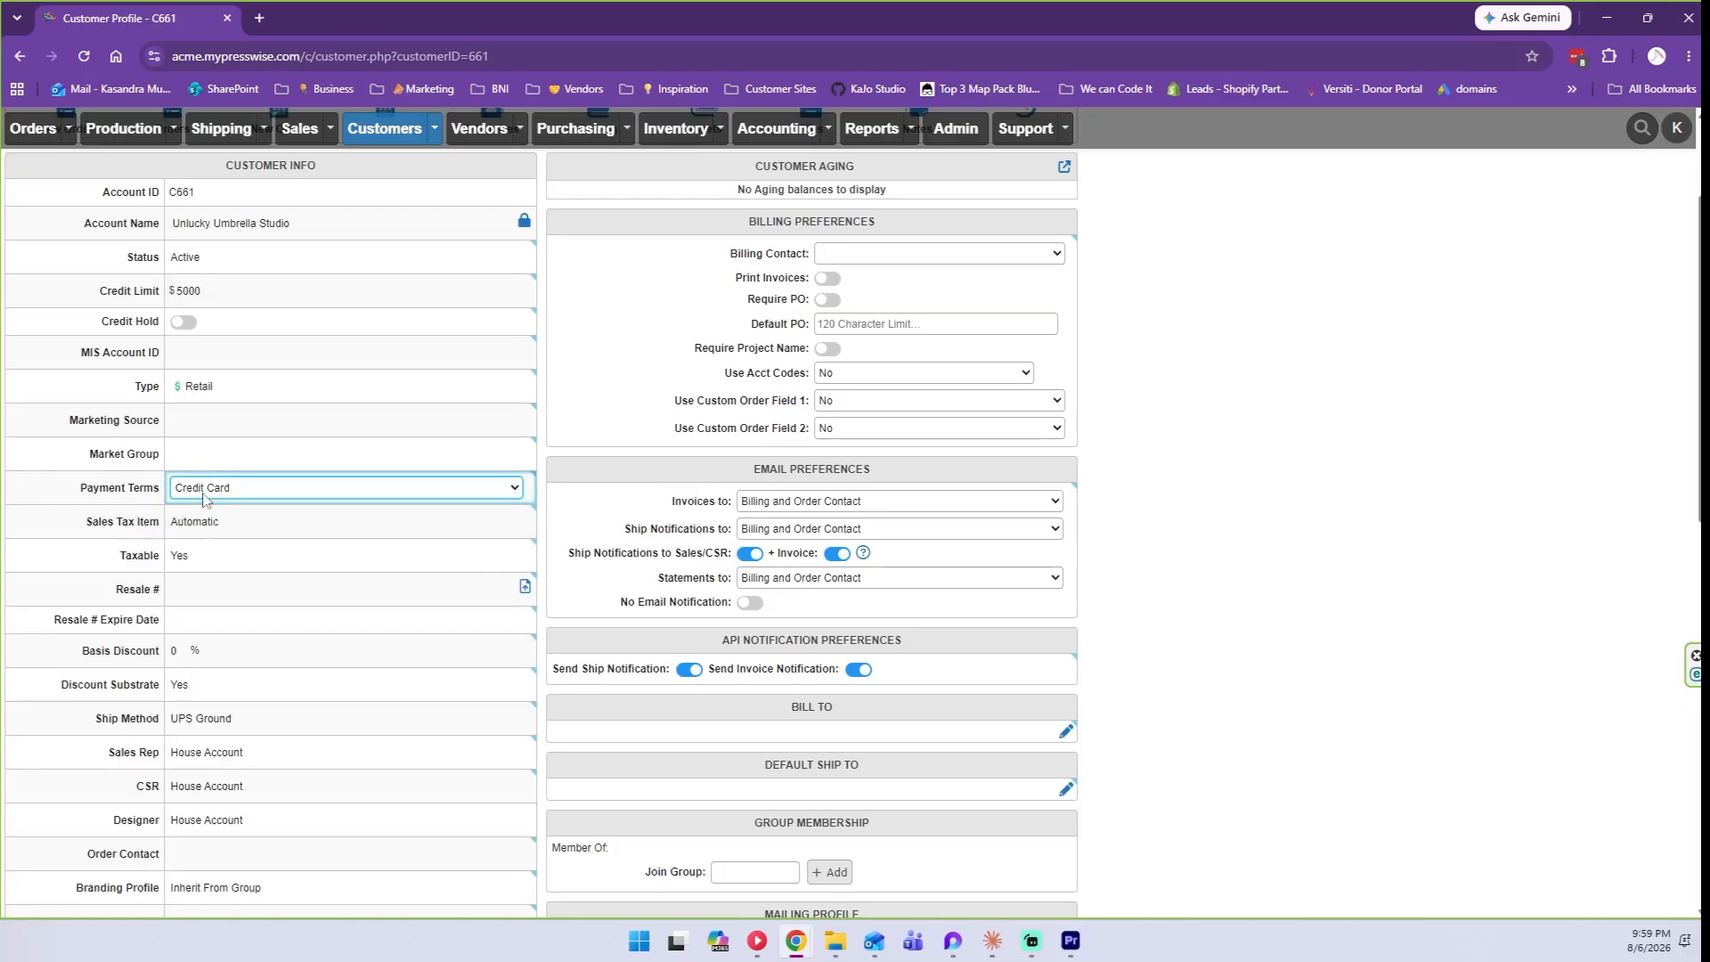
click(203, 495)
click(216, 596)
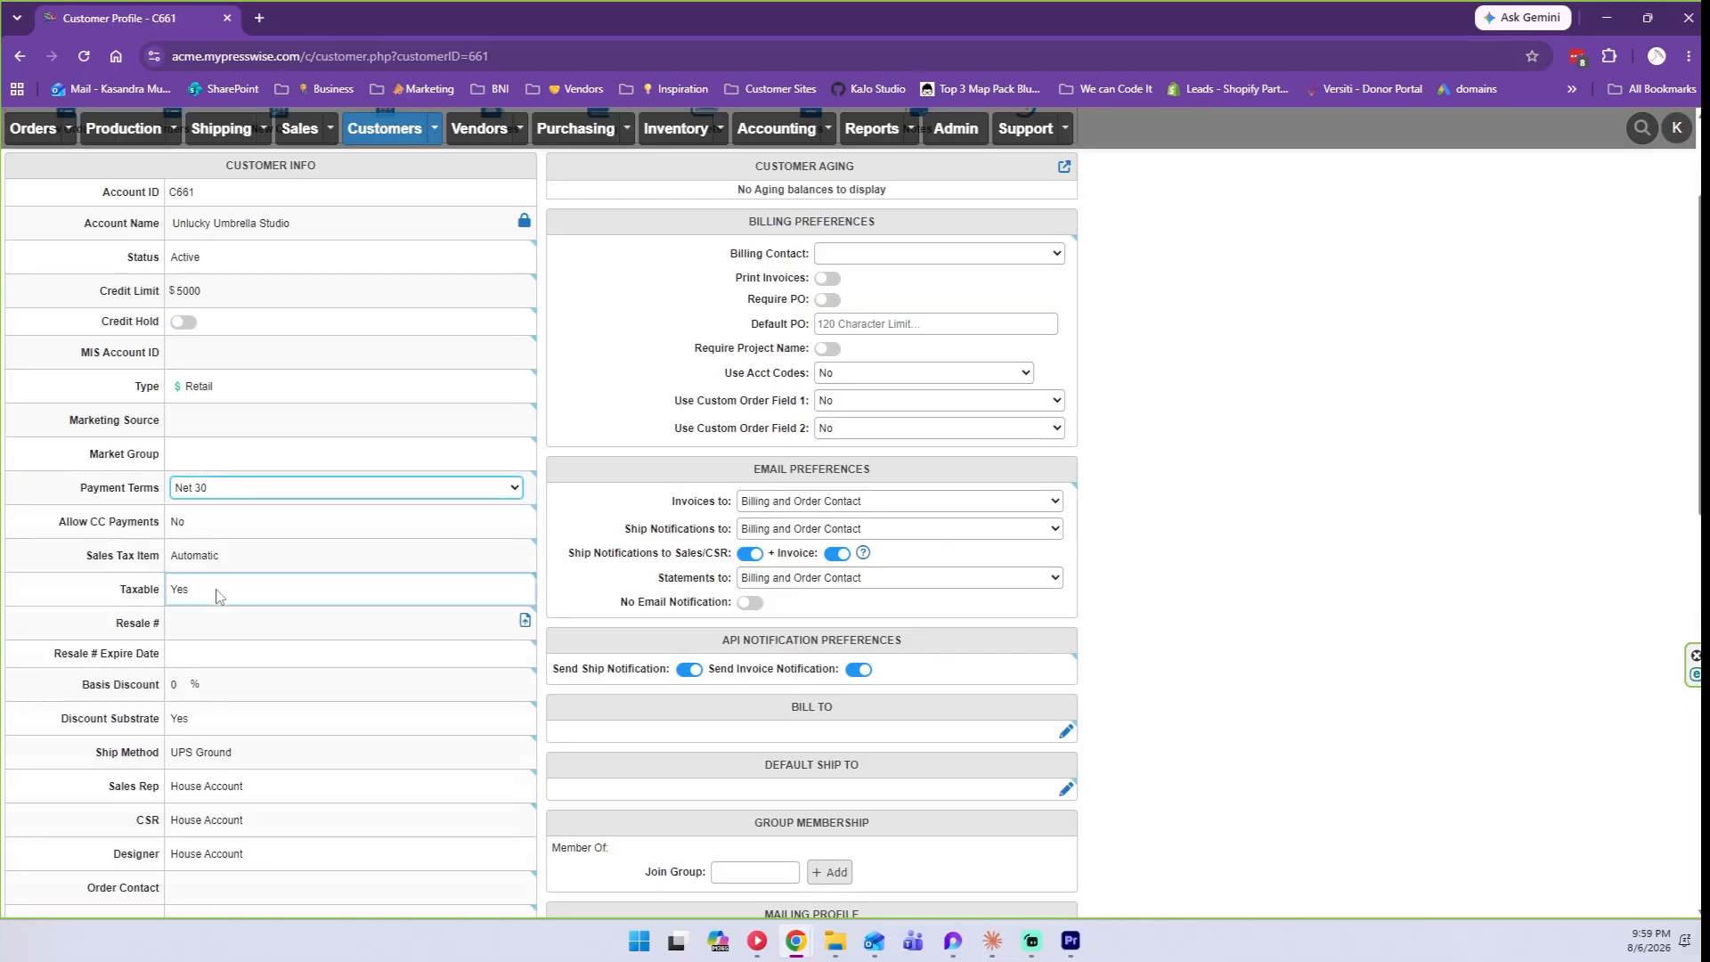
drag(82, 522, 153, 527)
Set Allow CC Payments to Yes, keeping Sales Tax Item Automatic and Taxable Yes.
click(193, 520)
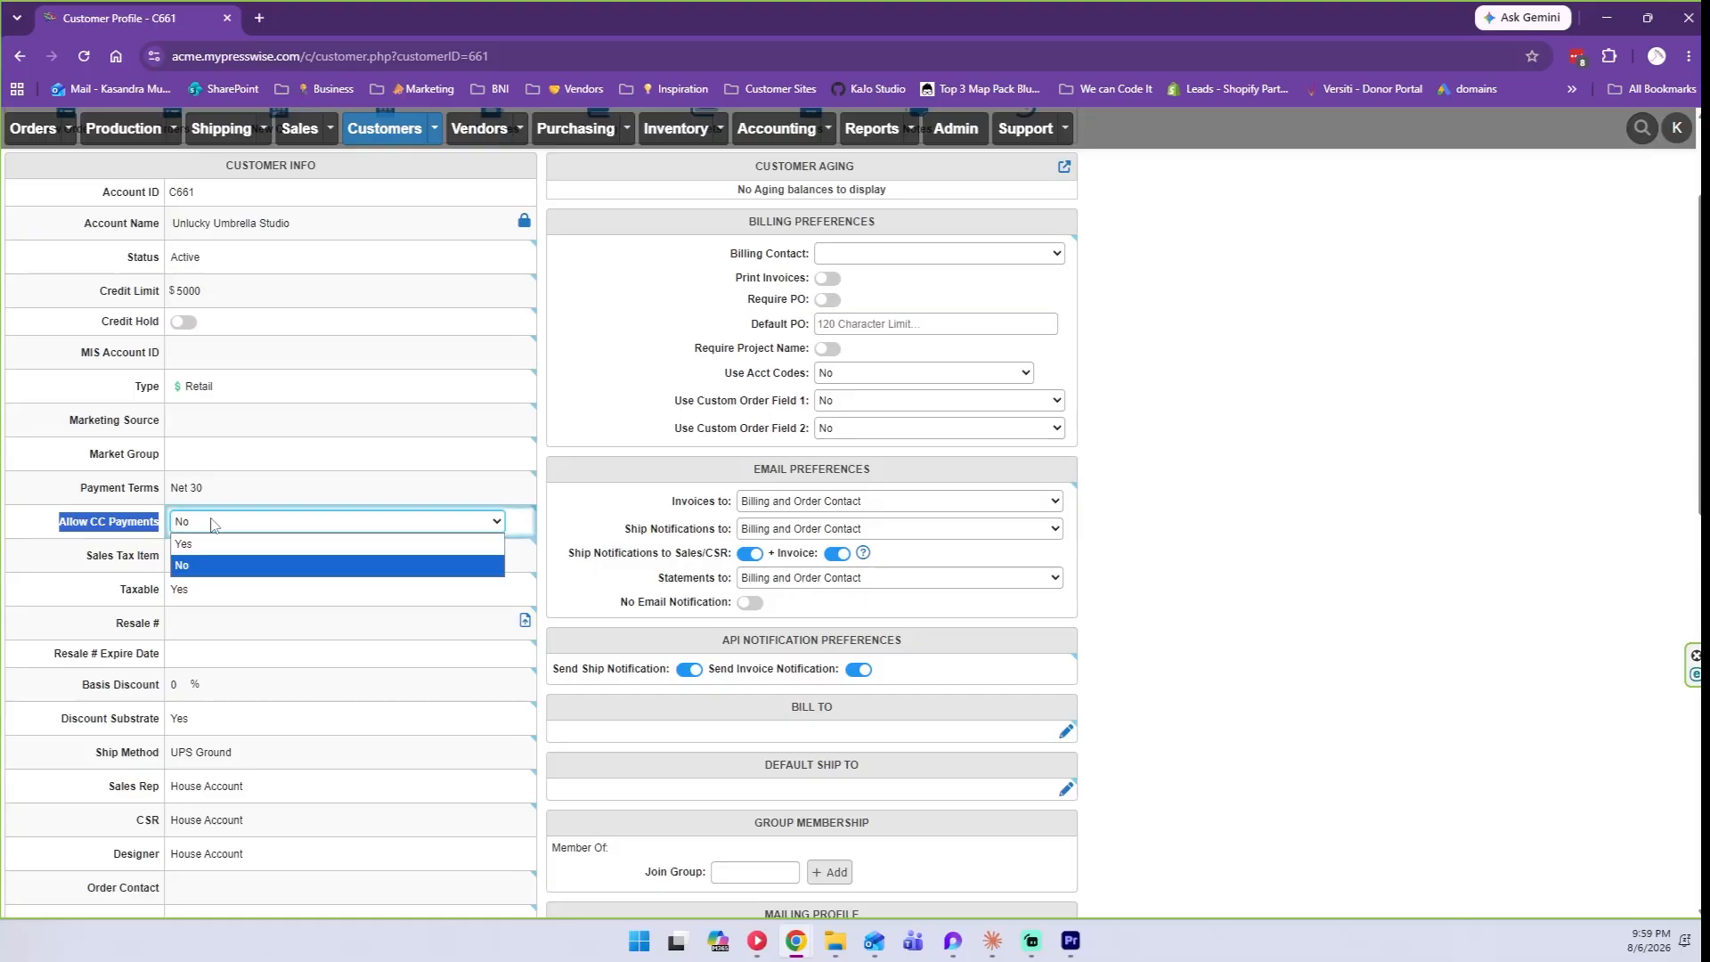
click(206, 544)
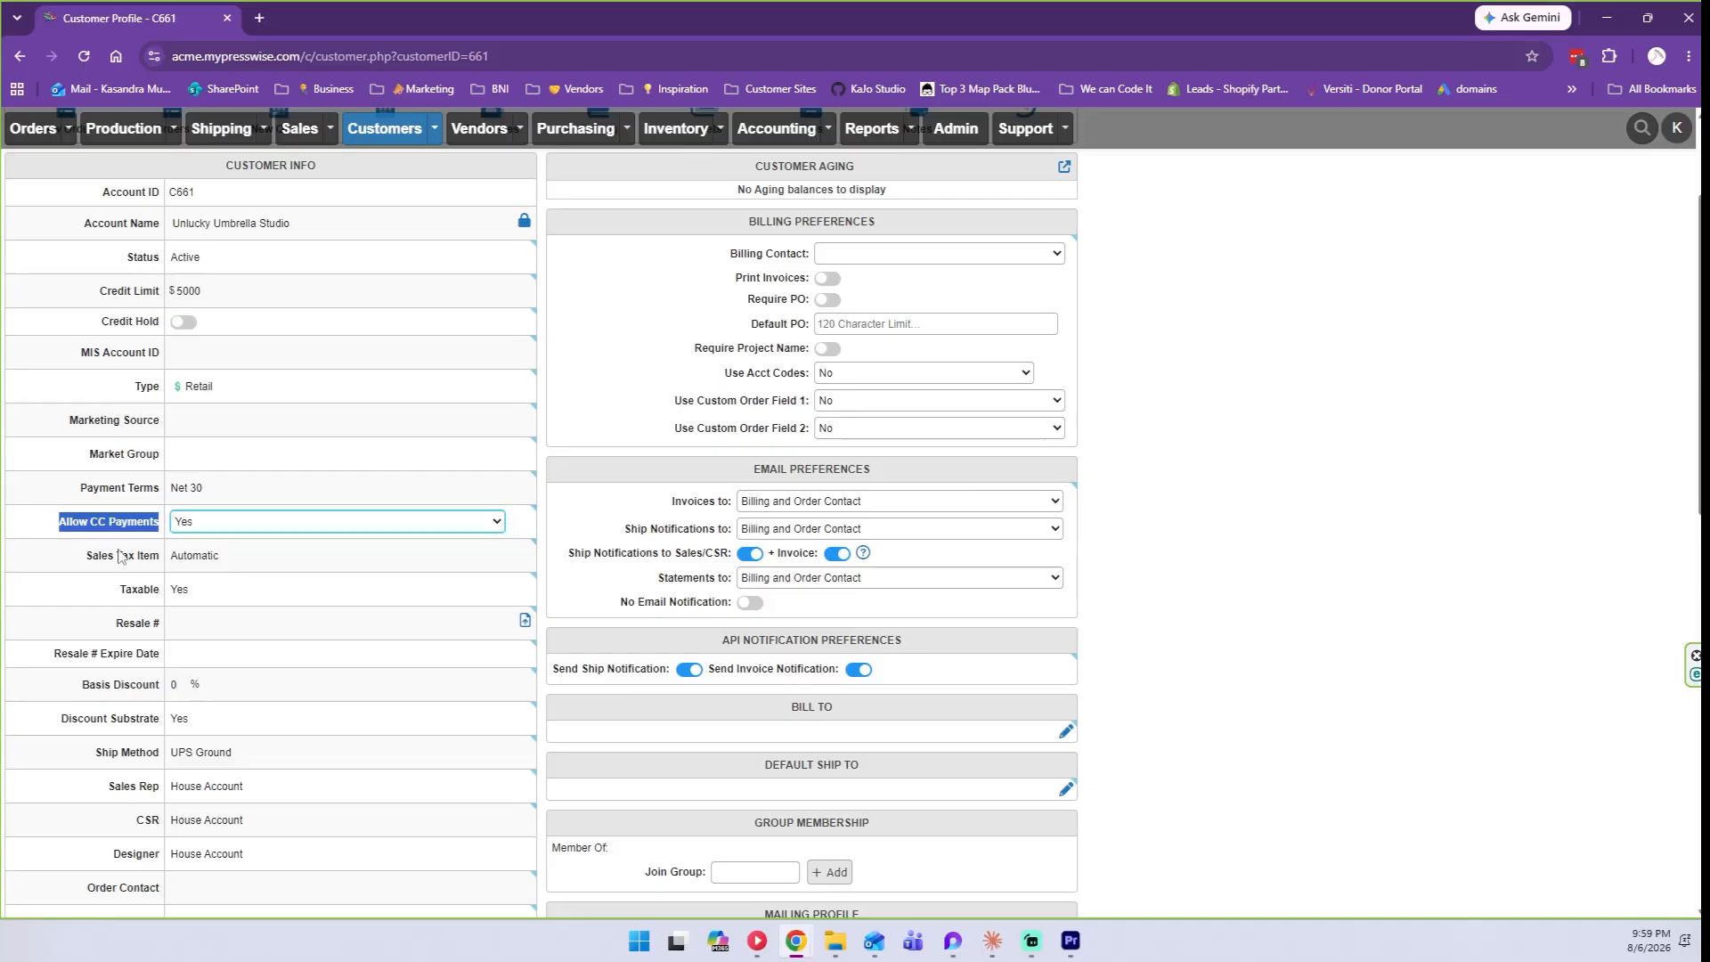
click(87, 557)
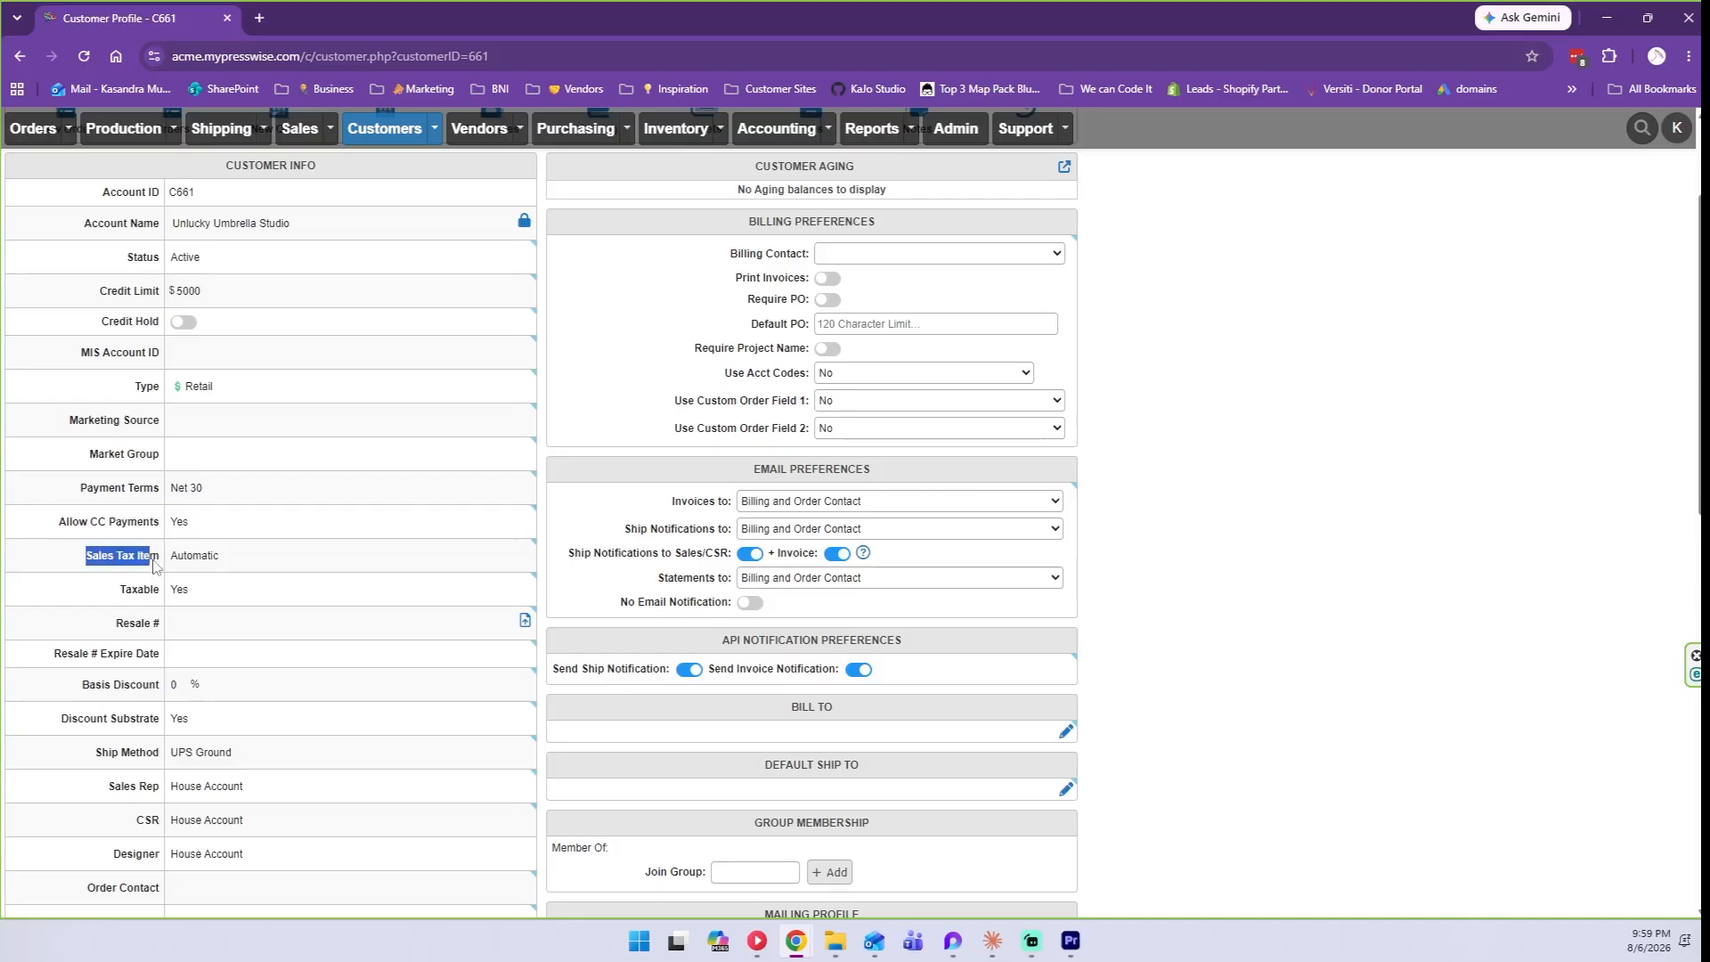
click(212, 561)
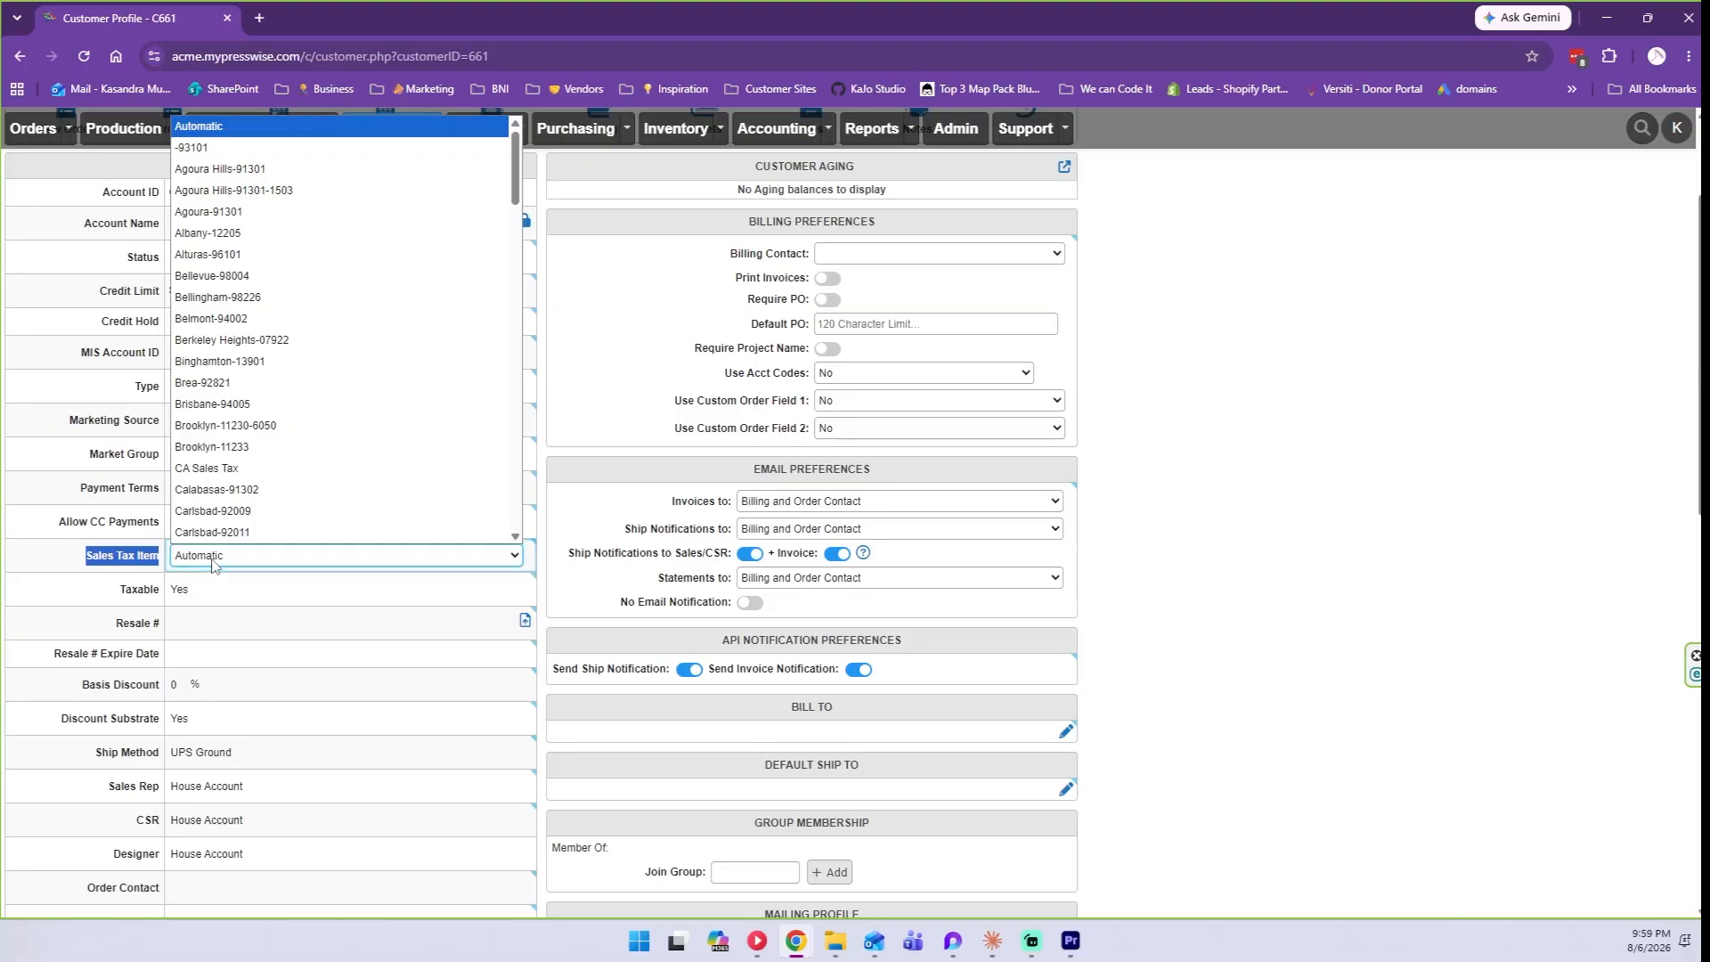
click(212, 554)
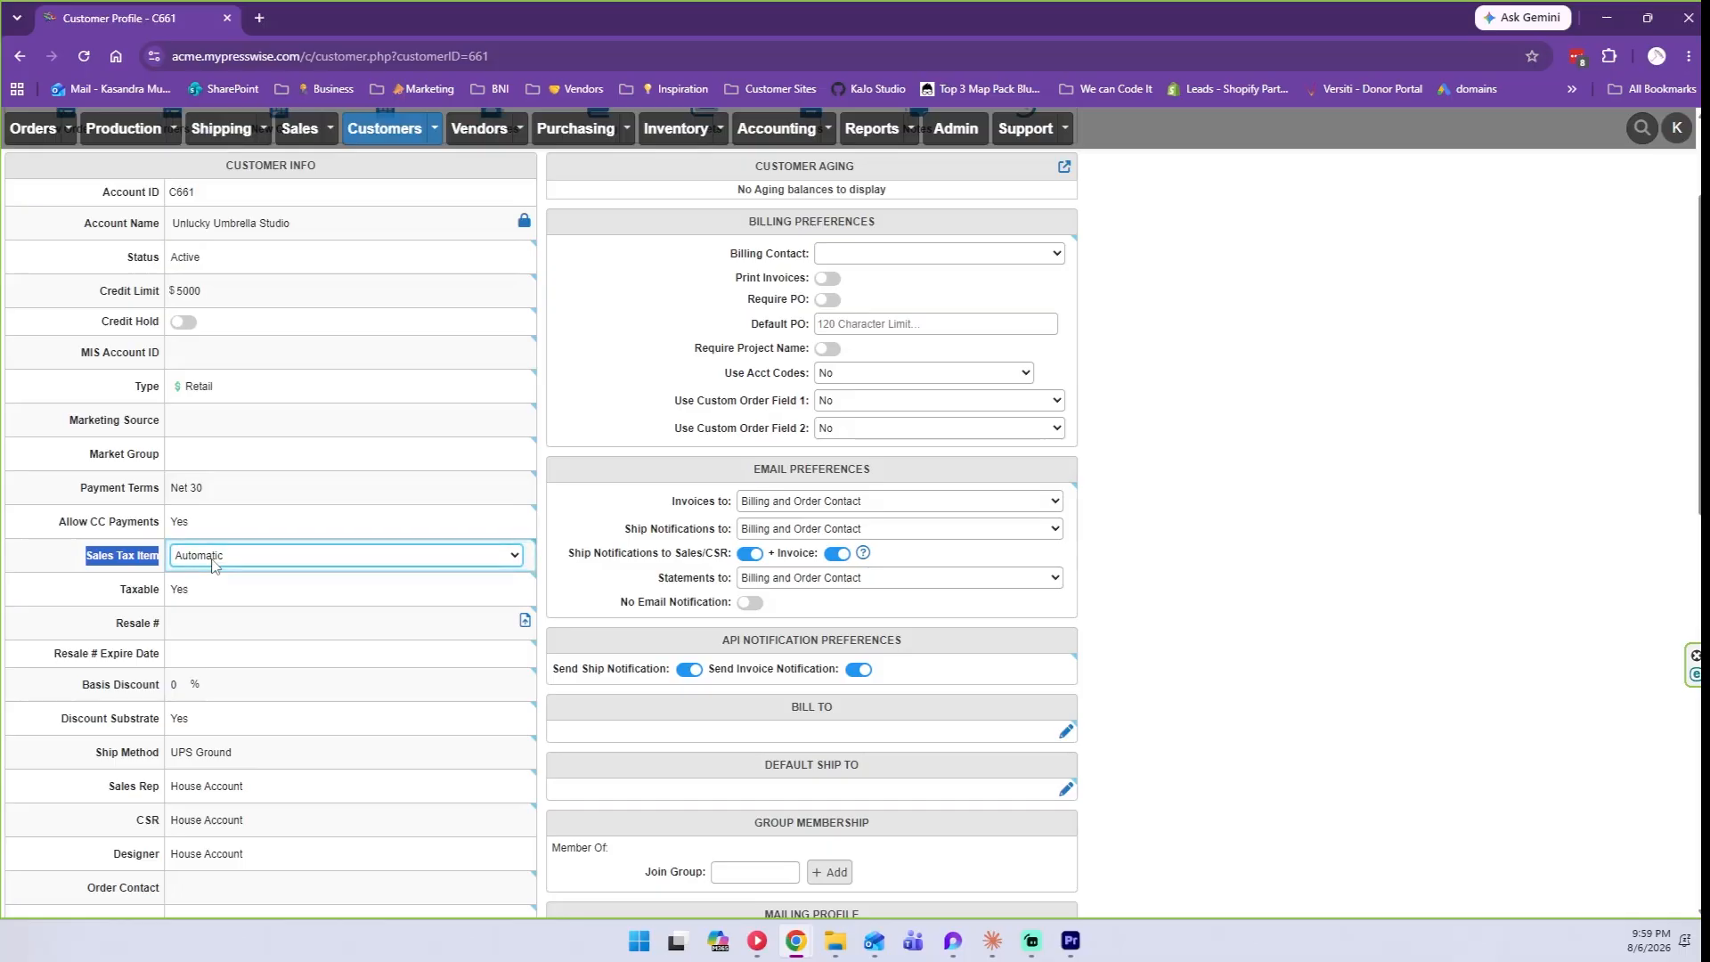
click(213, 561)
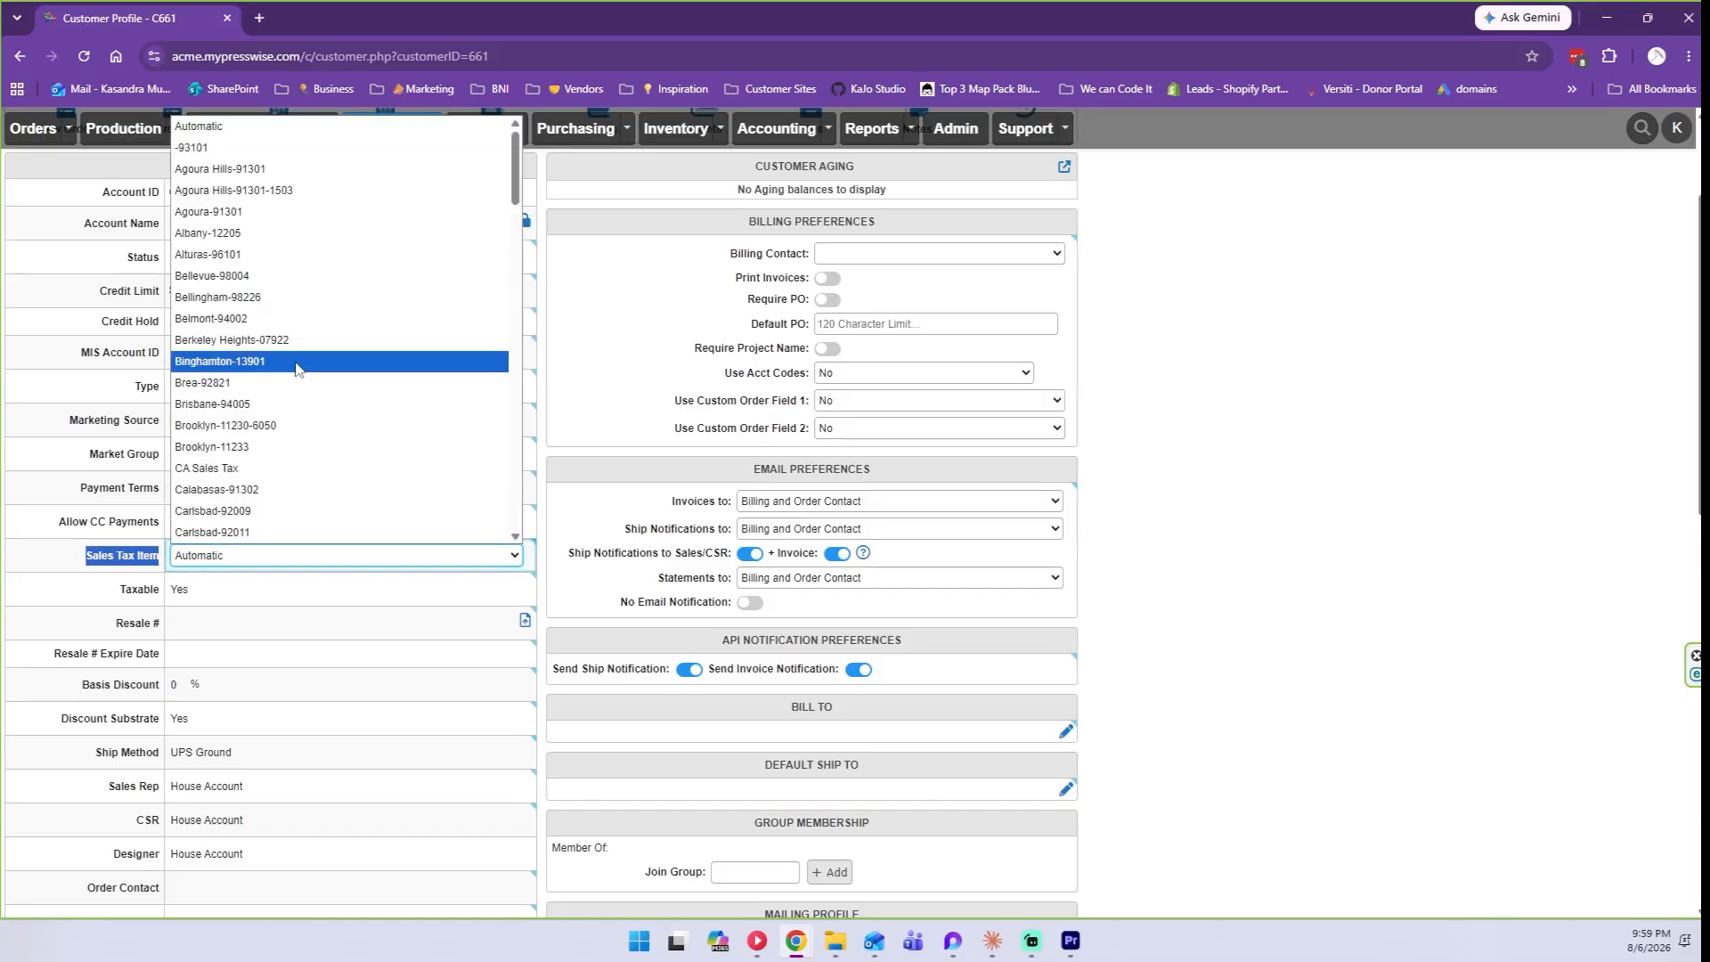
click(207, 555)
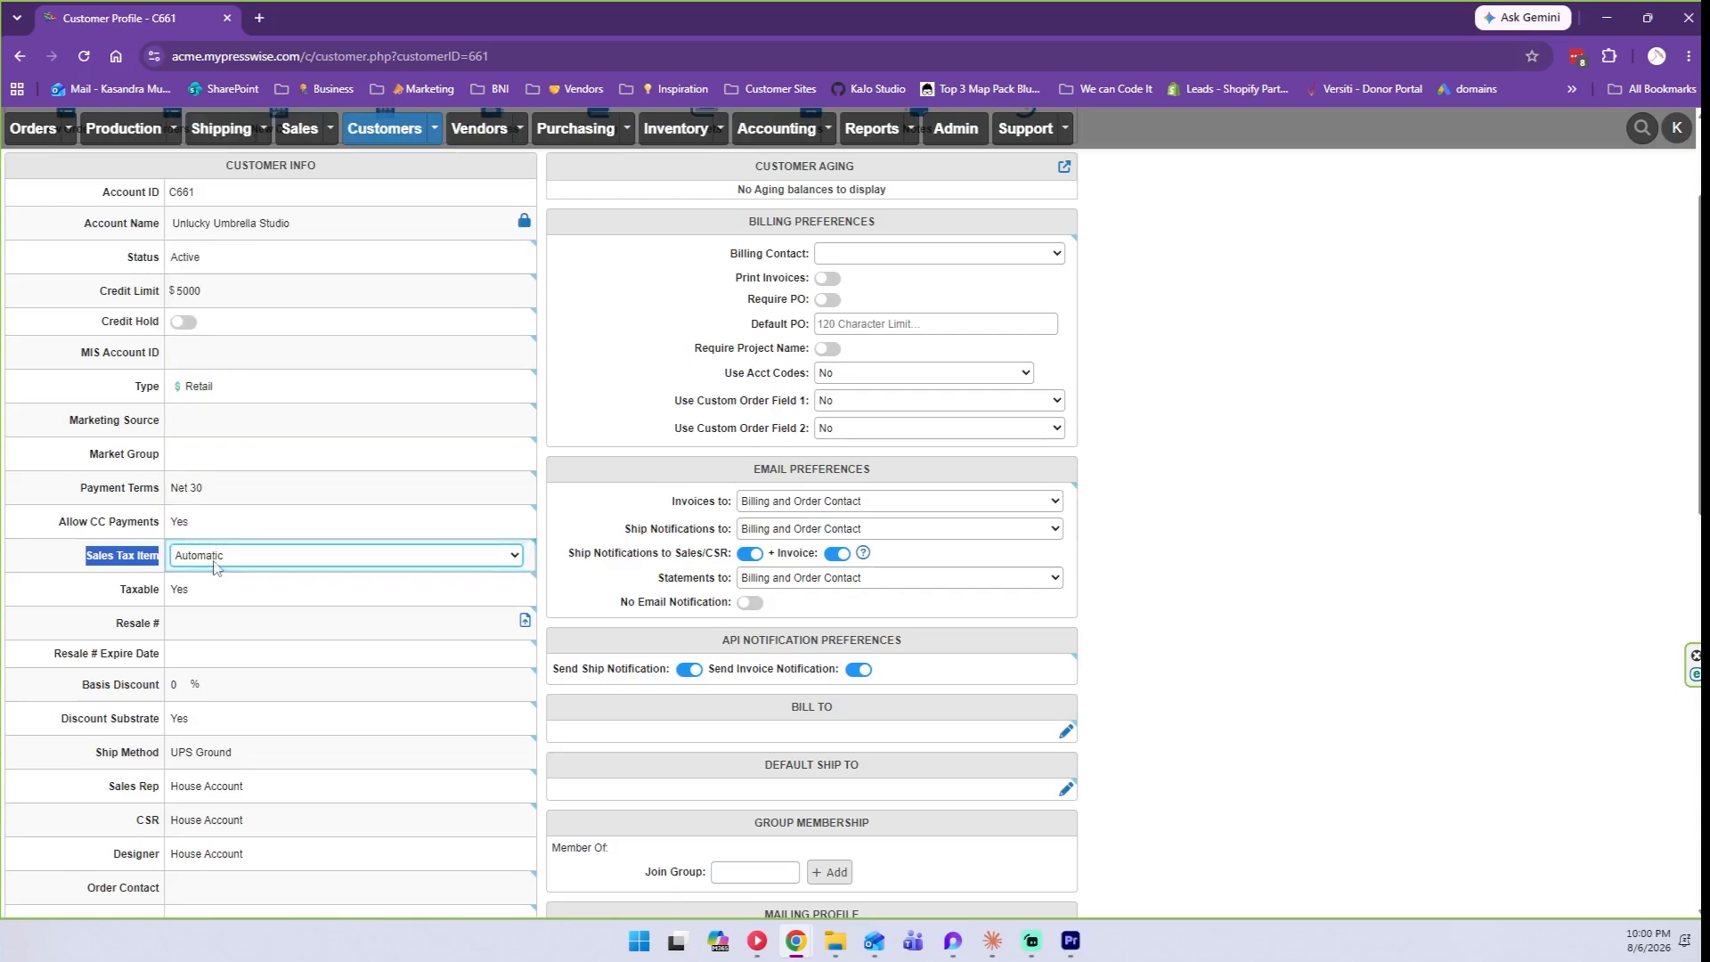
click(171, 589)
click(92, 600)
Set Taxable to No, leaving the Resale # field empty.
click(205, 595)
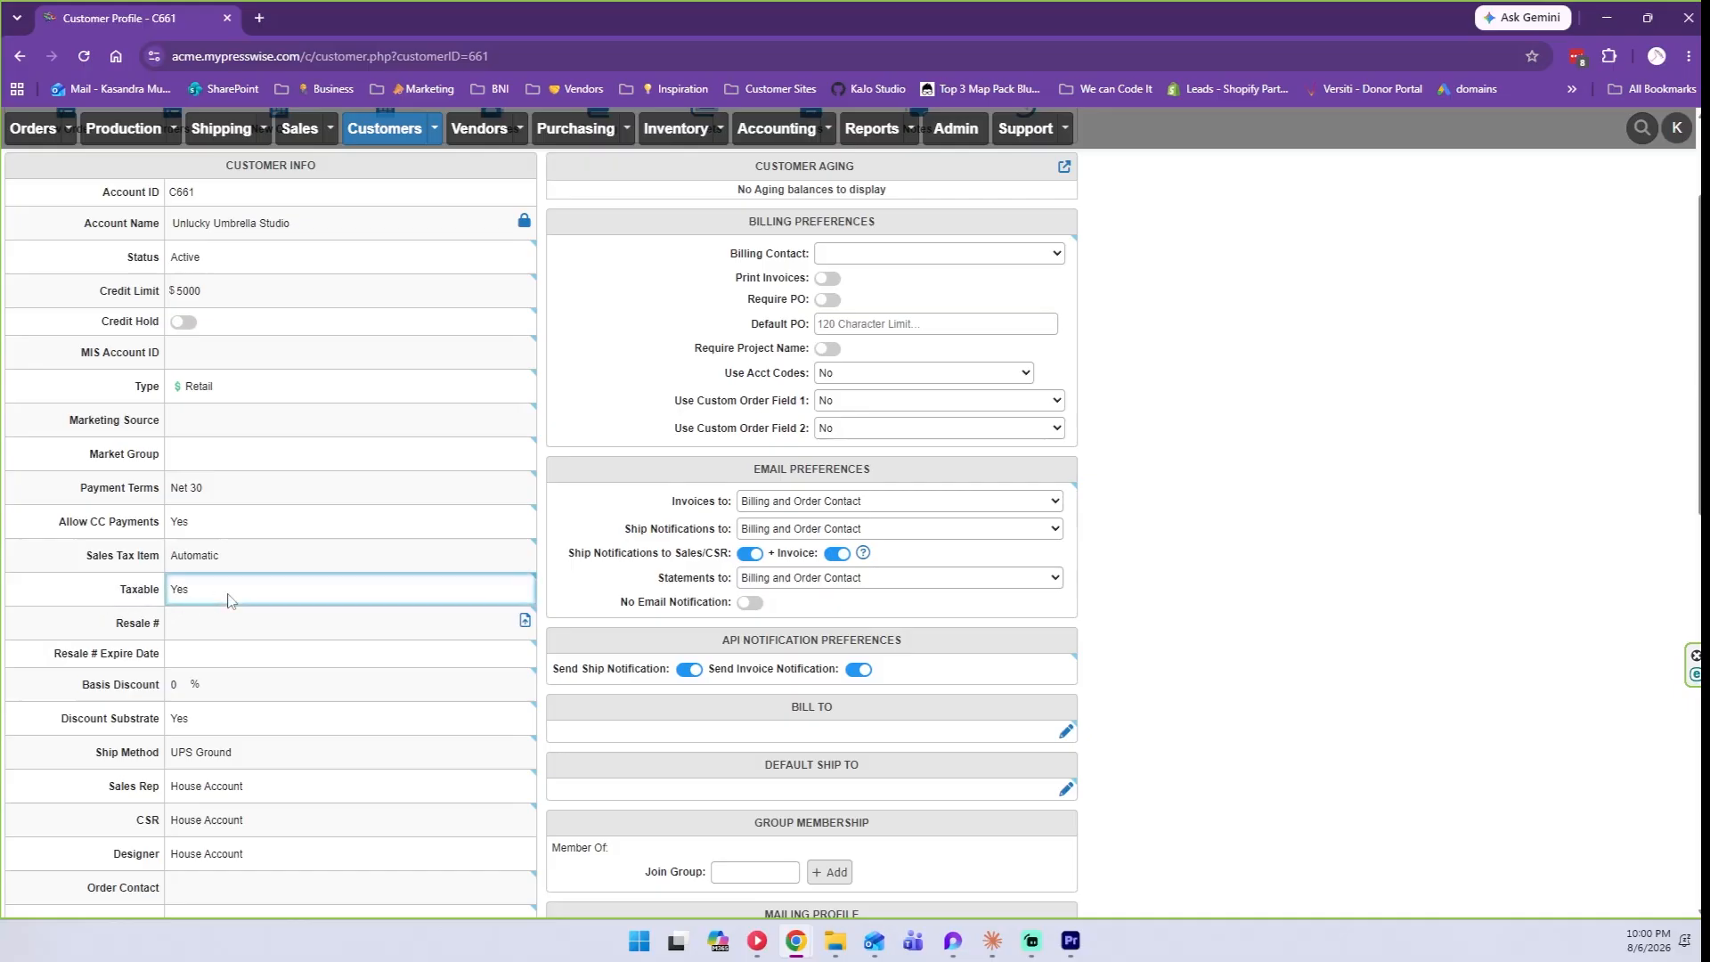
click(225, 591)
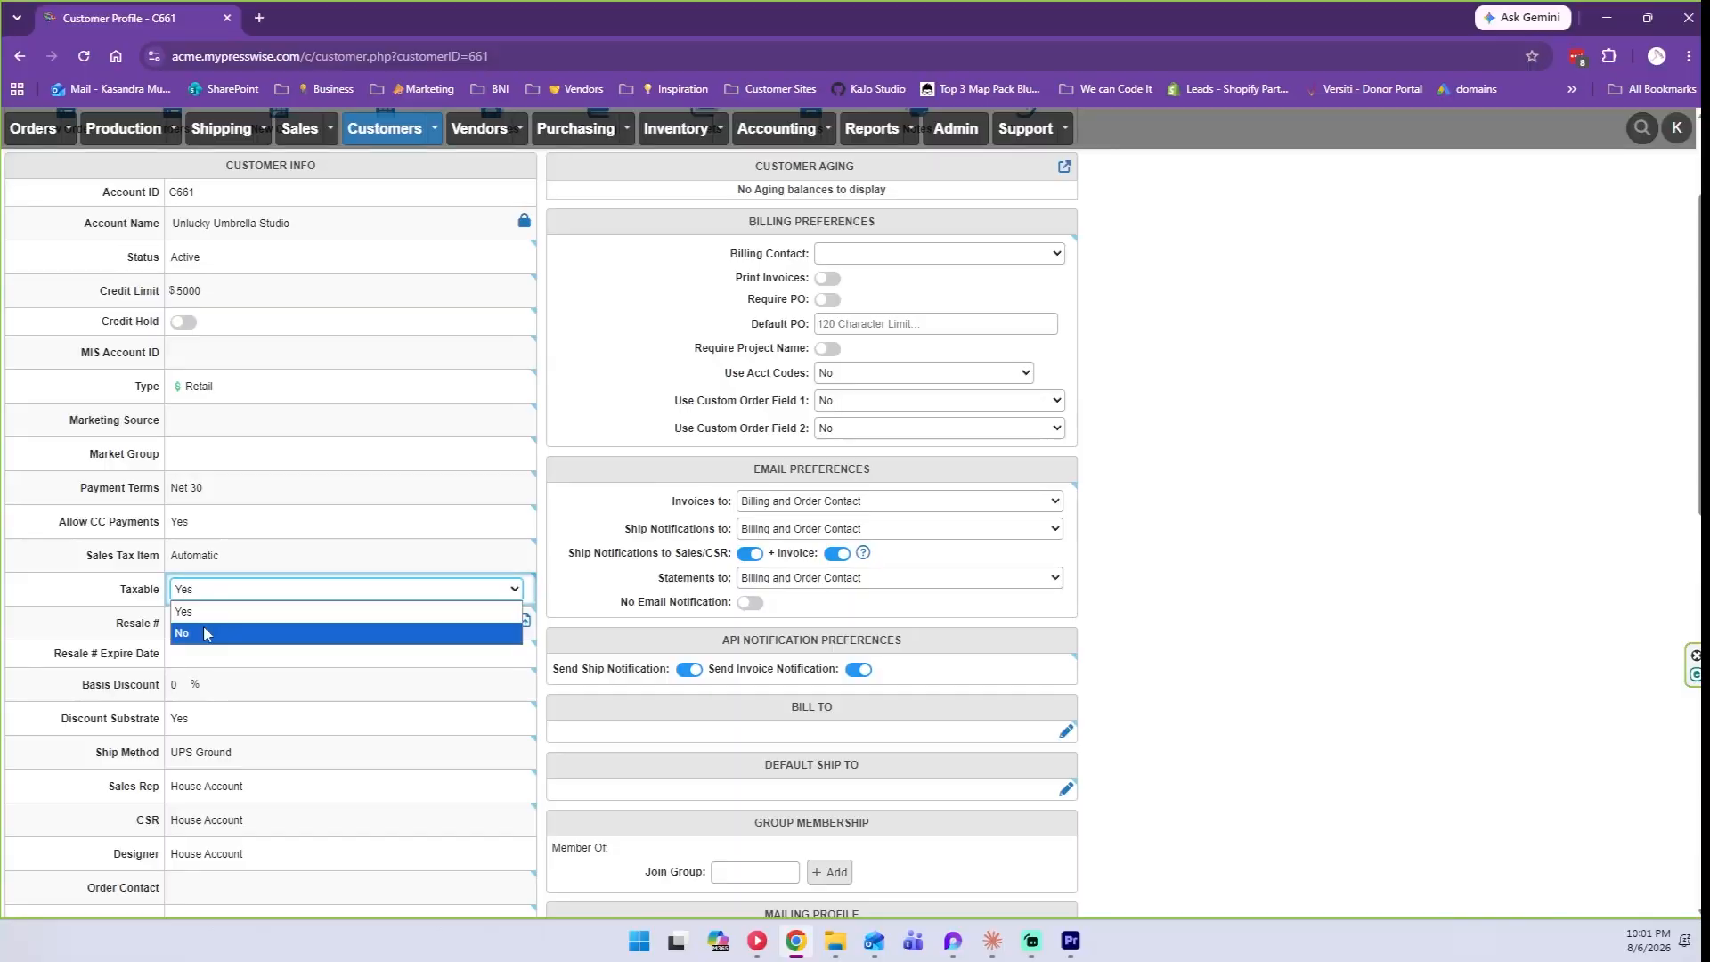
click(204, 633)
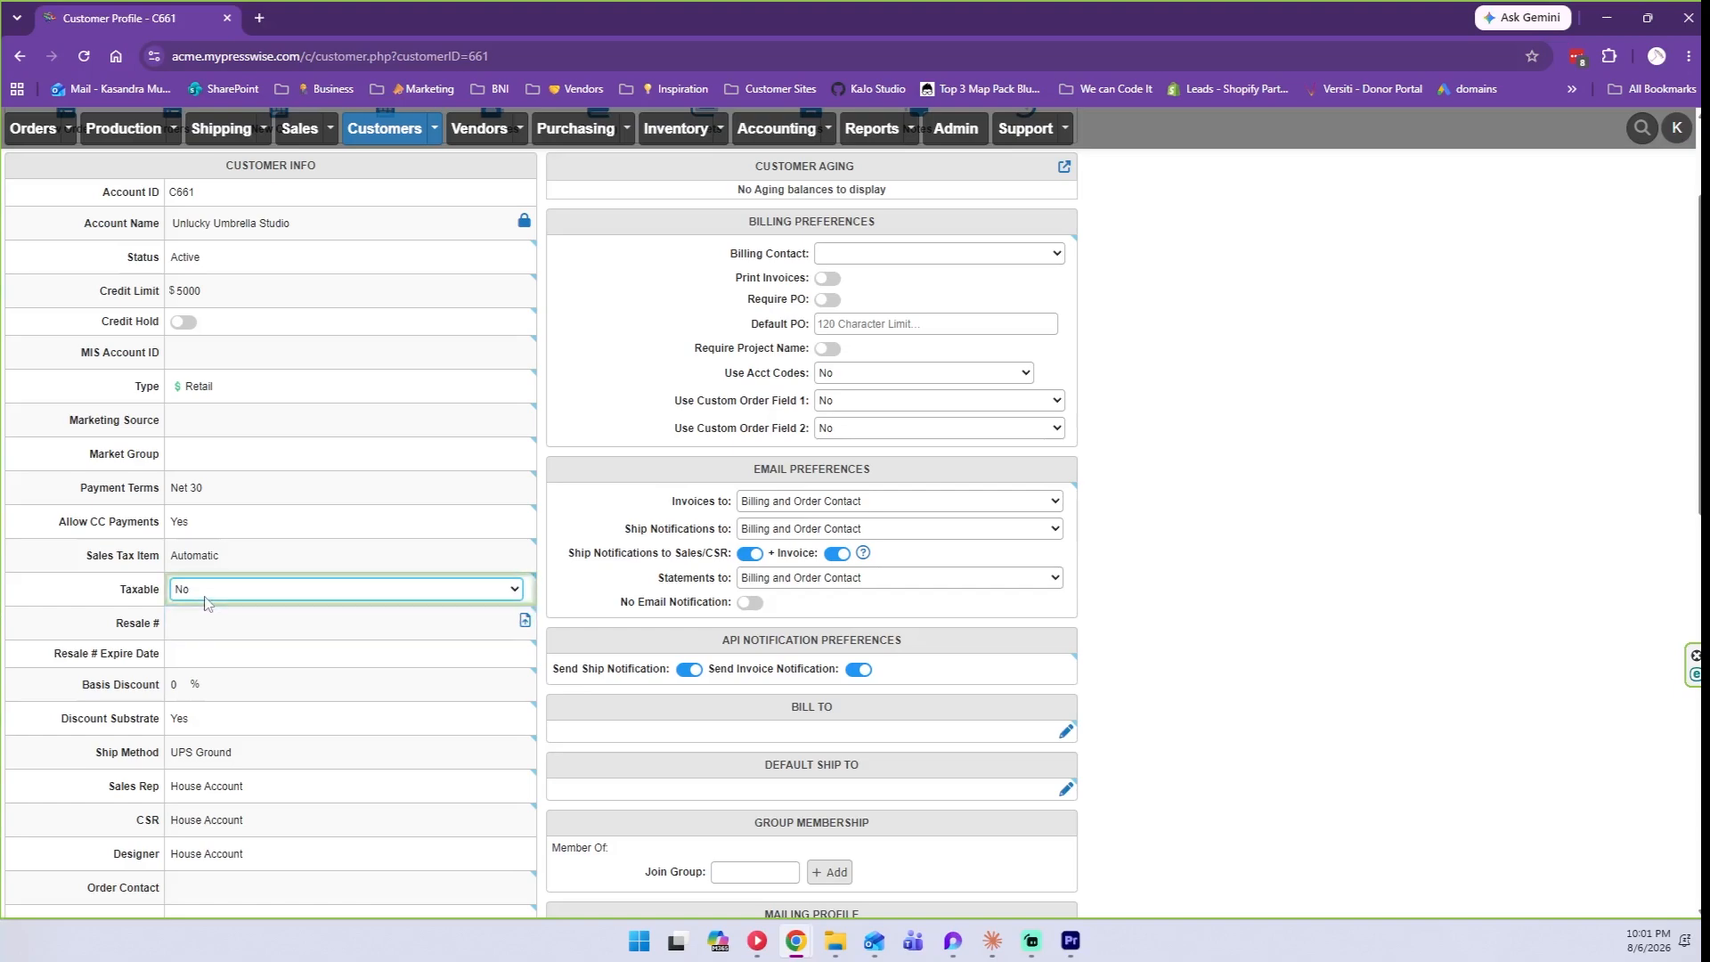
click(227, 622)
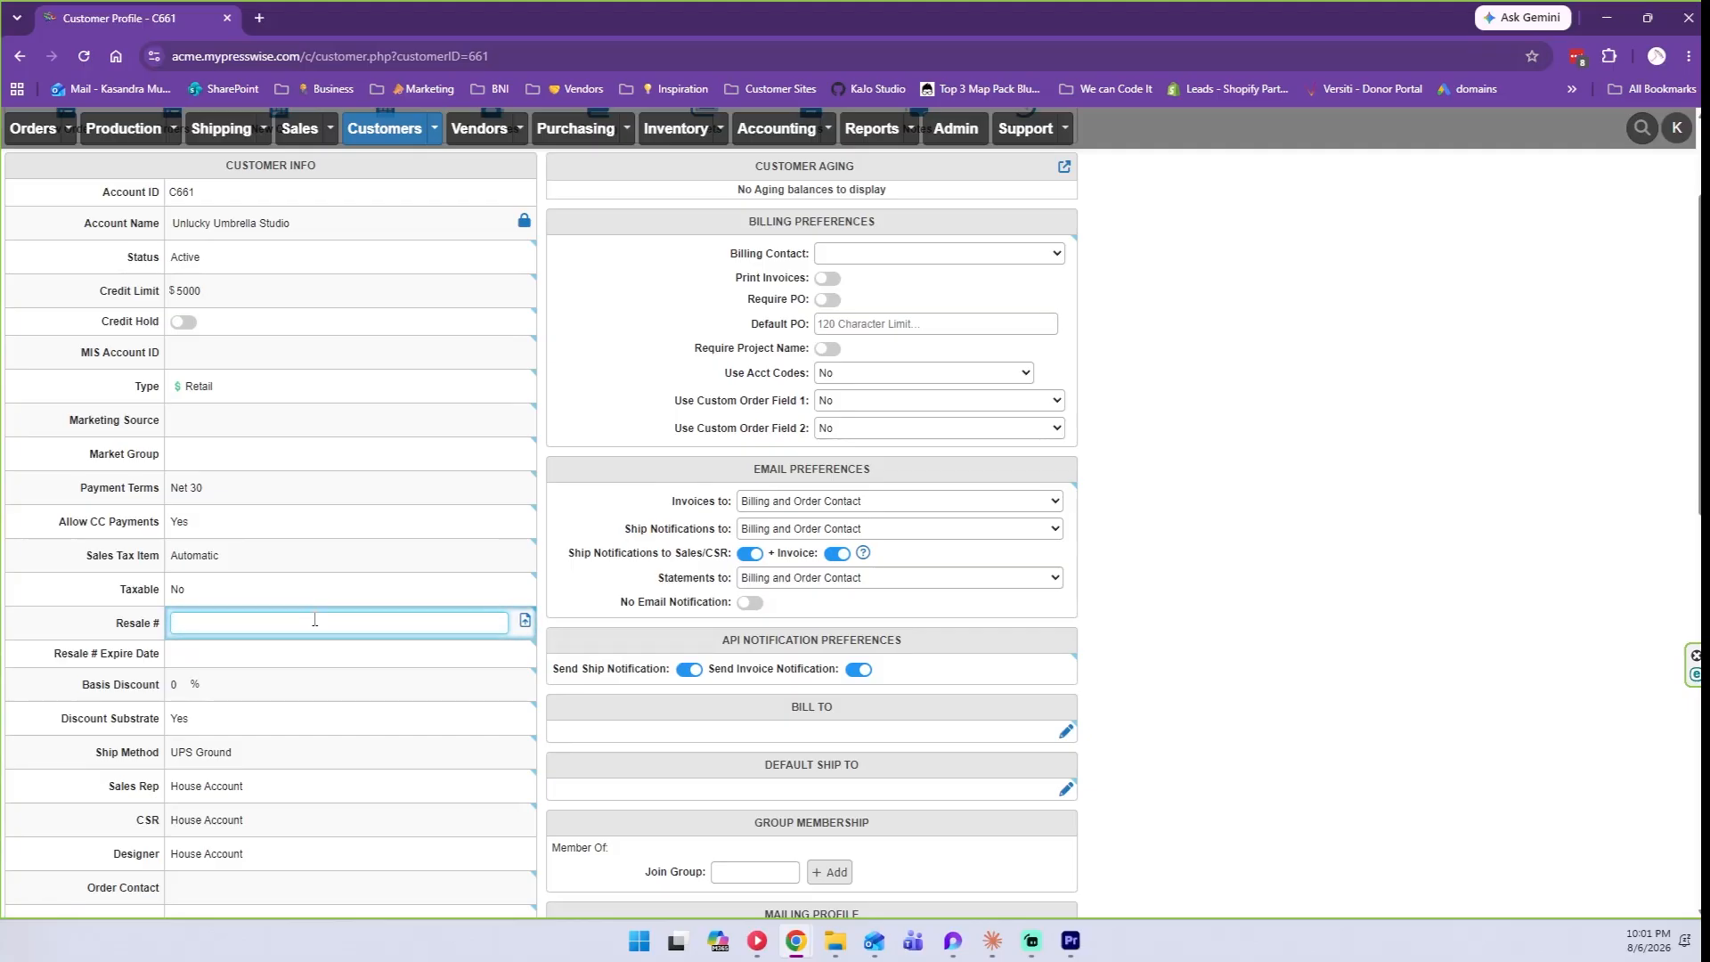
click(233, 659)
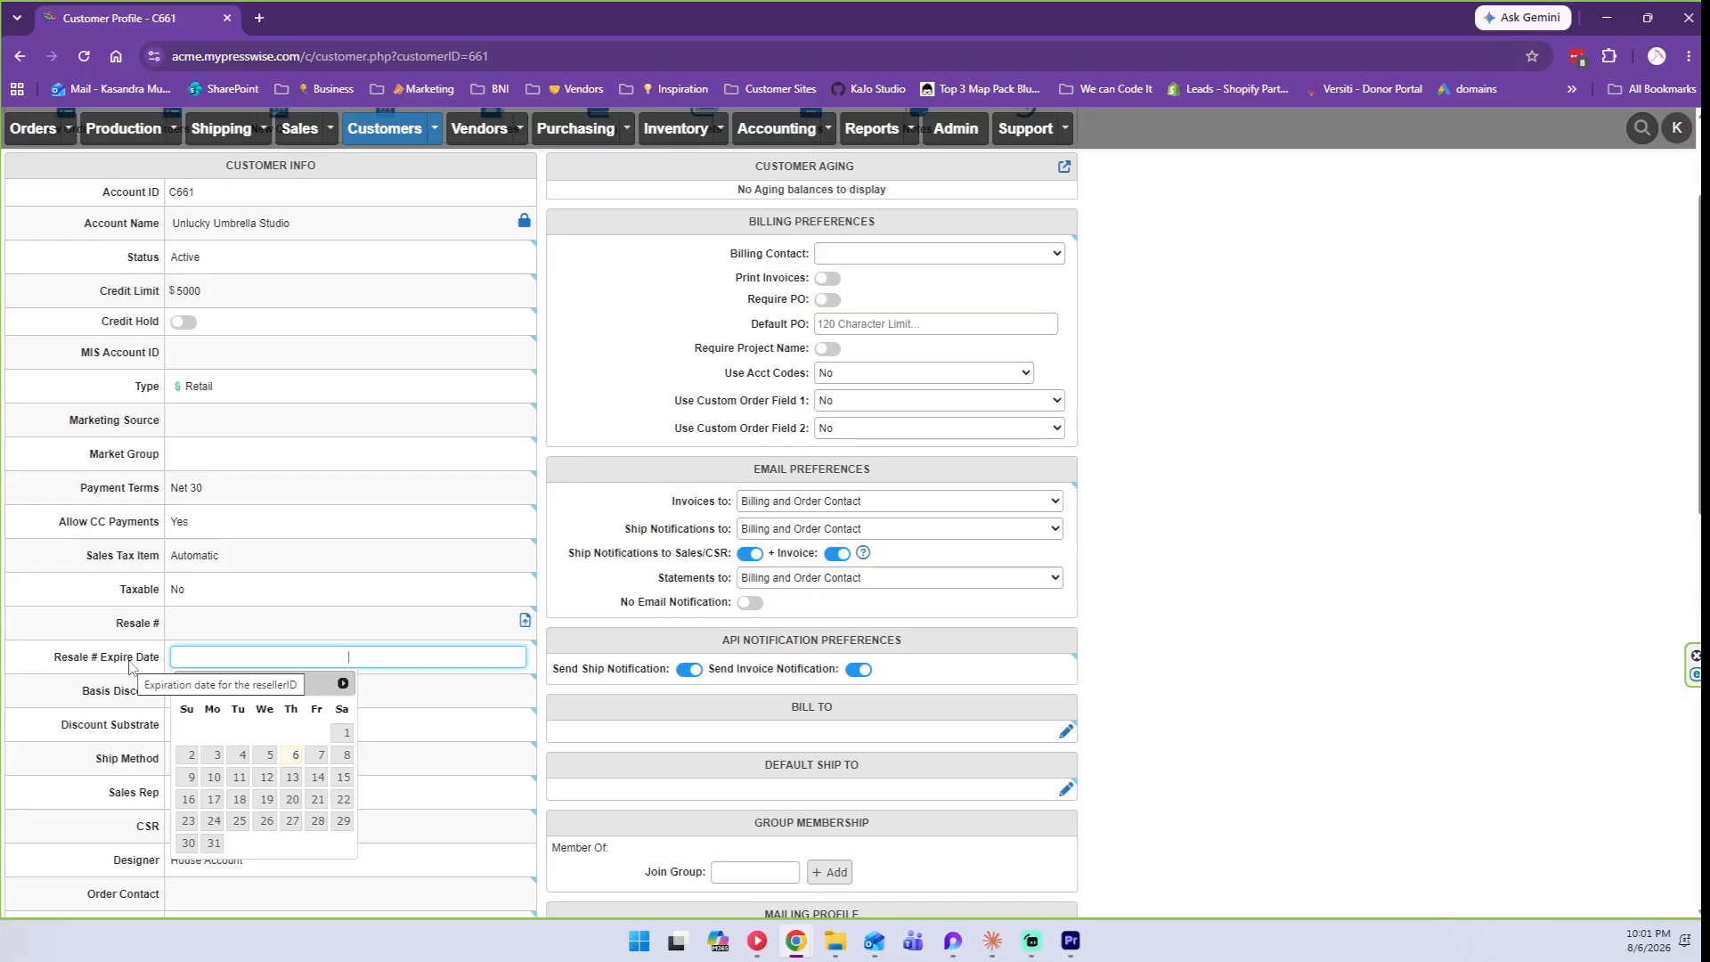
click(129, 666)
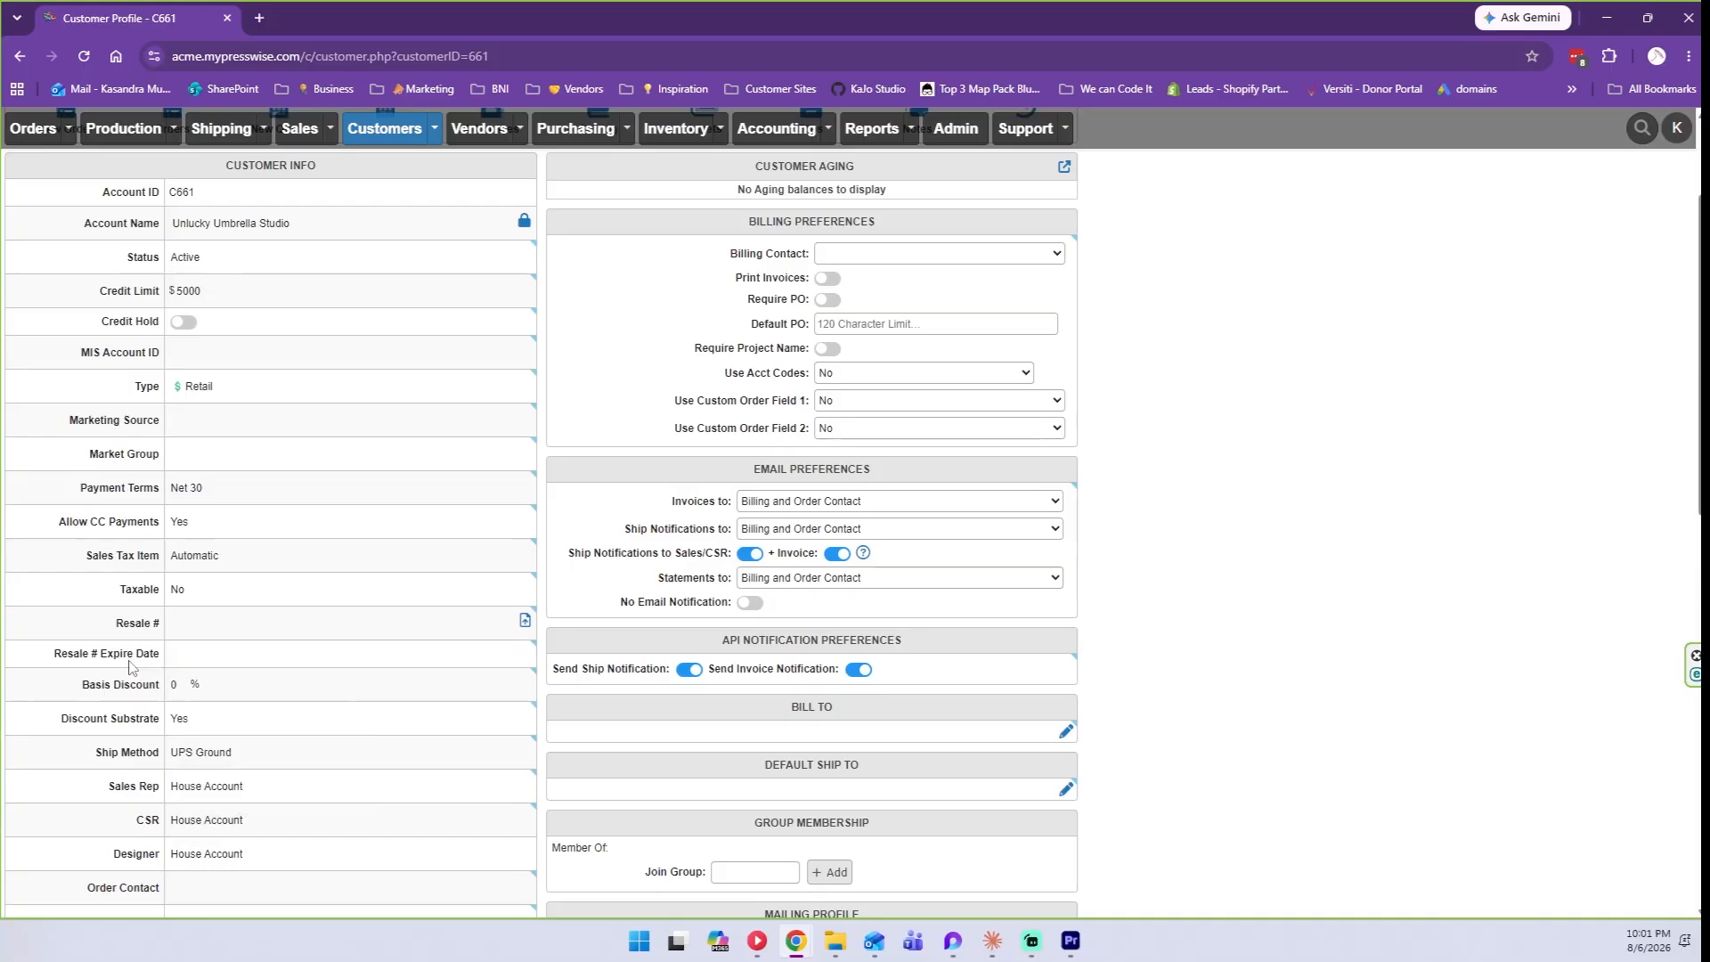
scroll(129, 666, down, 1)
click(184, 570)
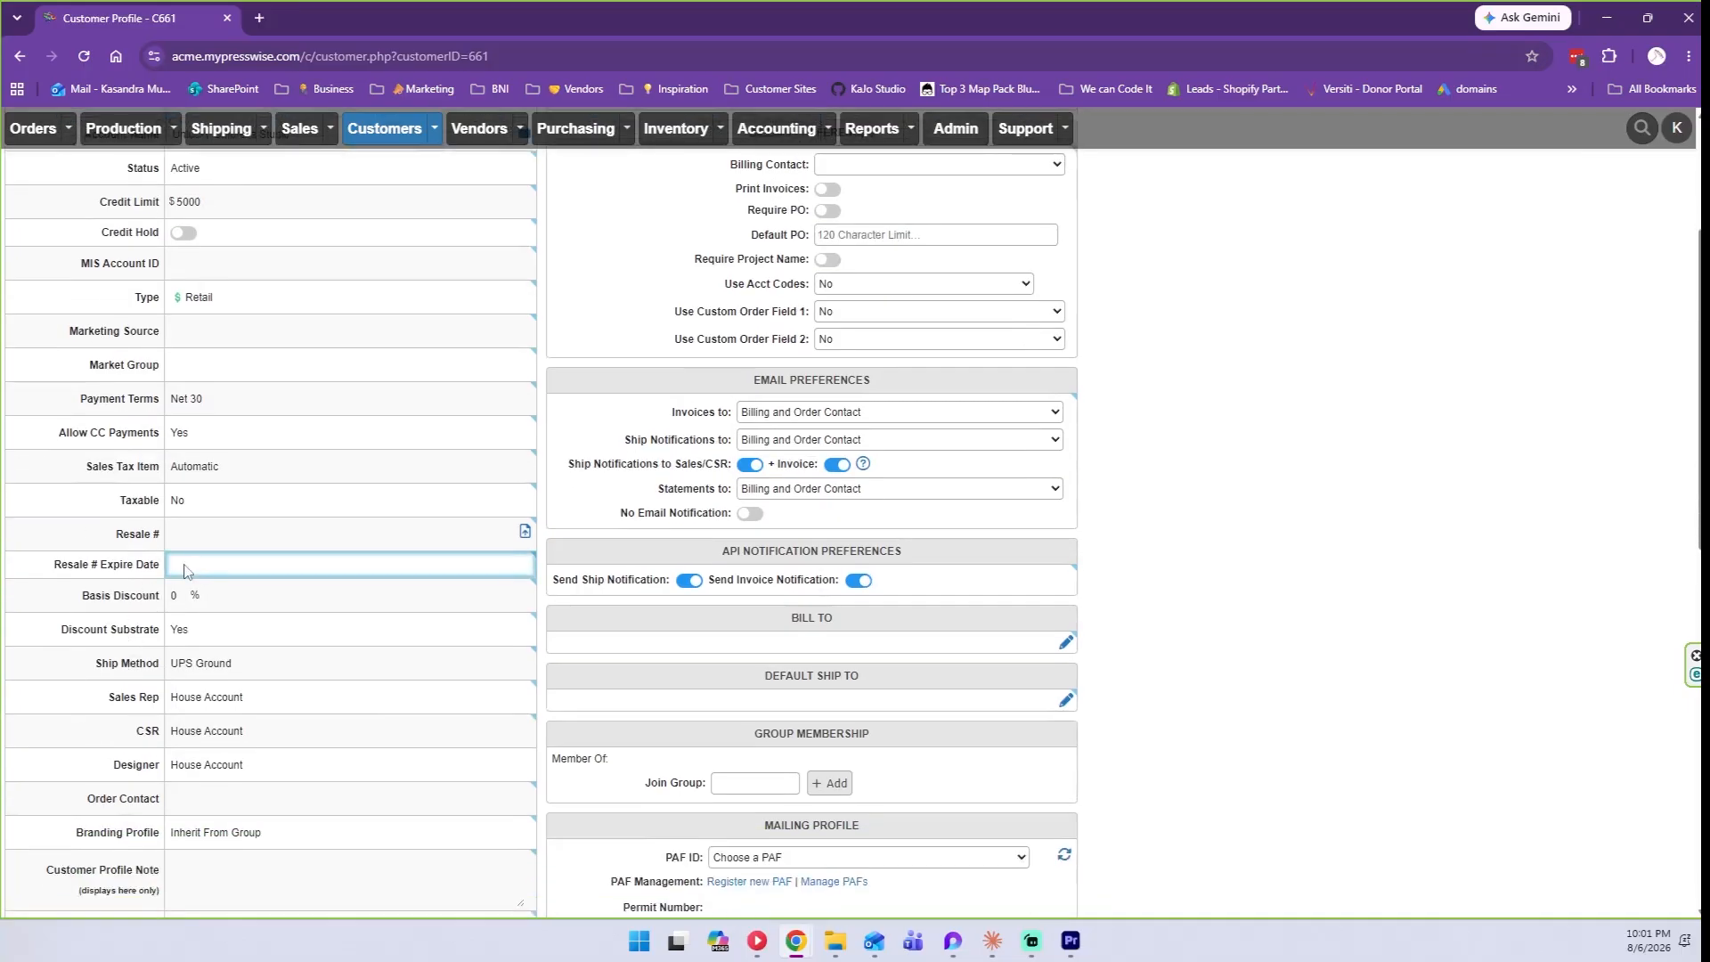
click(27, 625)
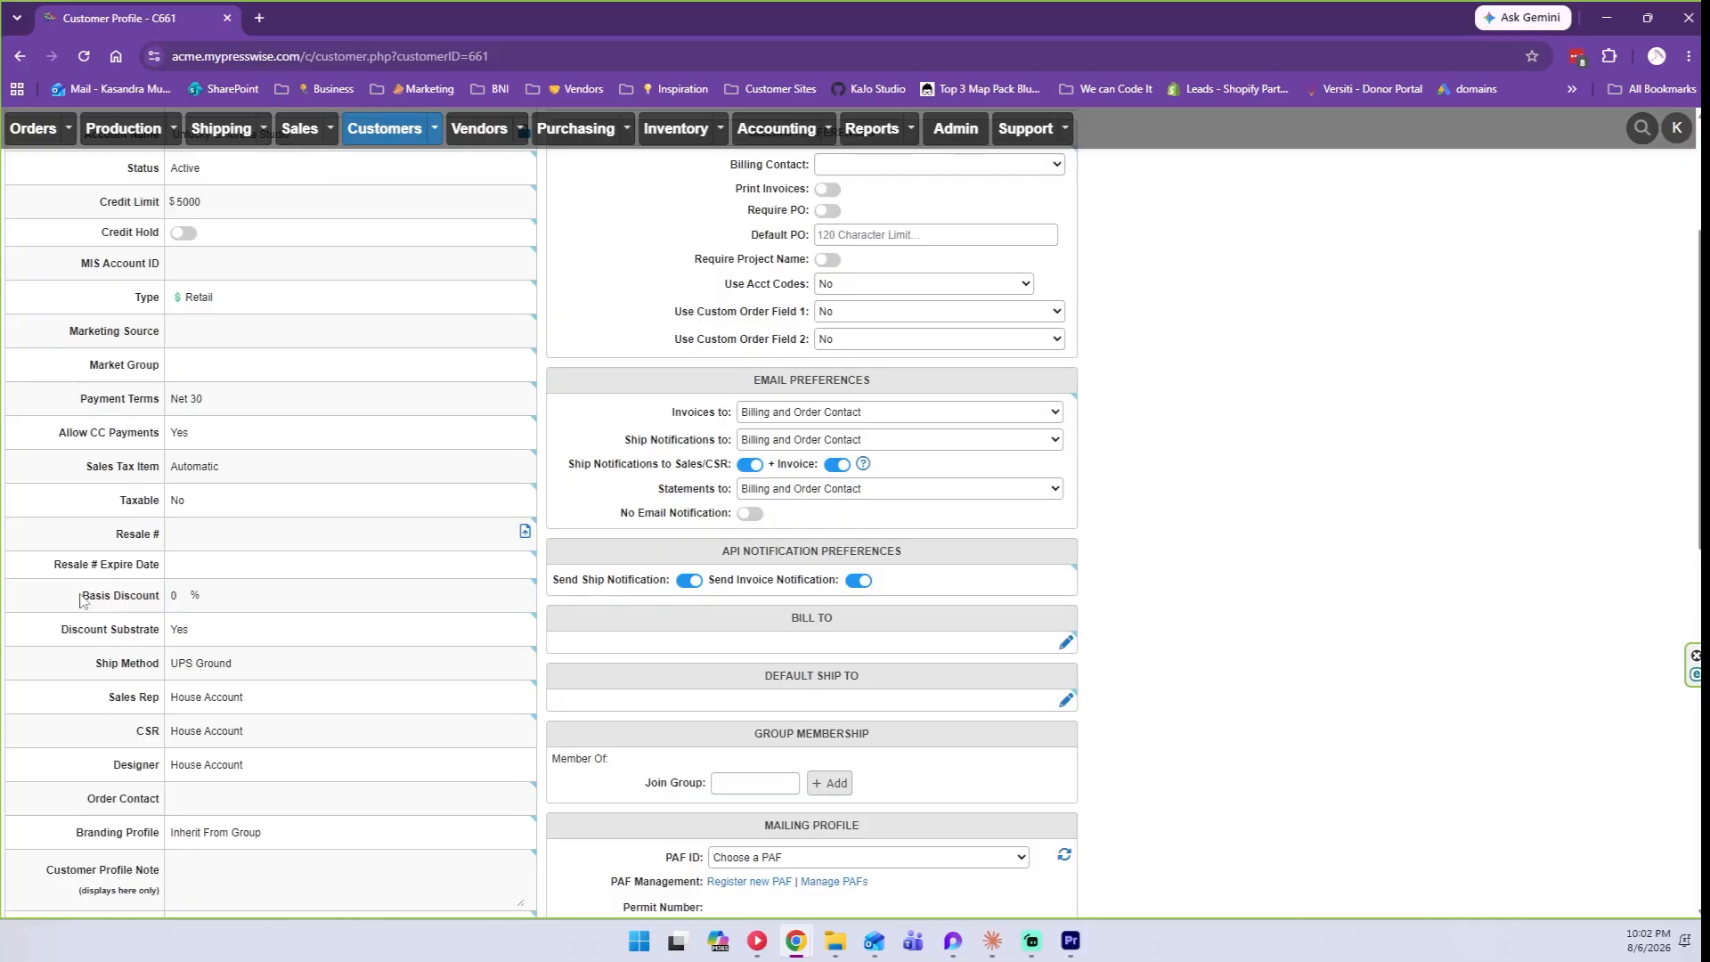
click(178, 597)
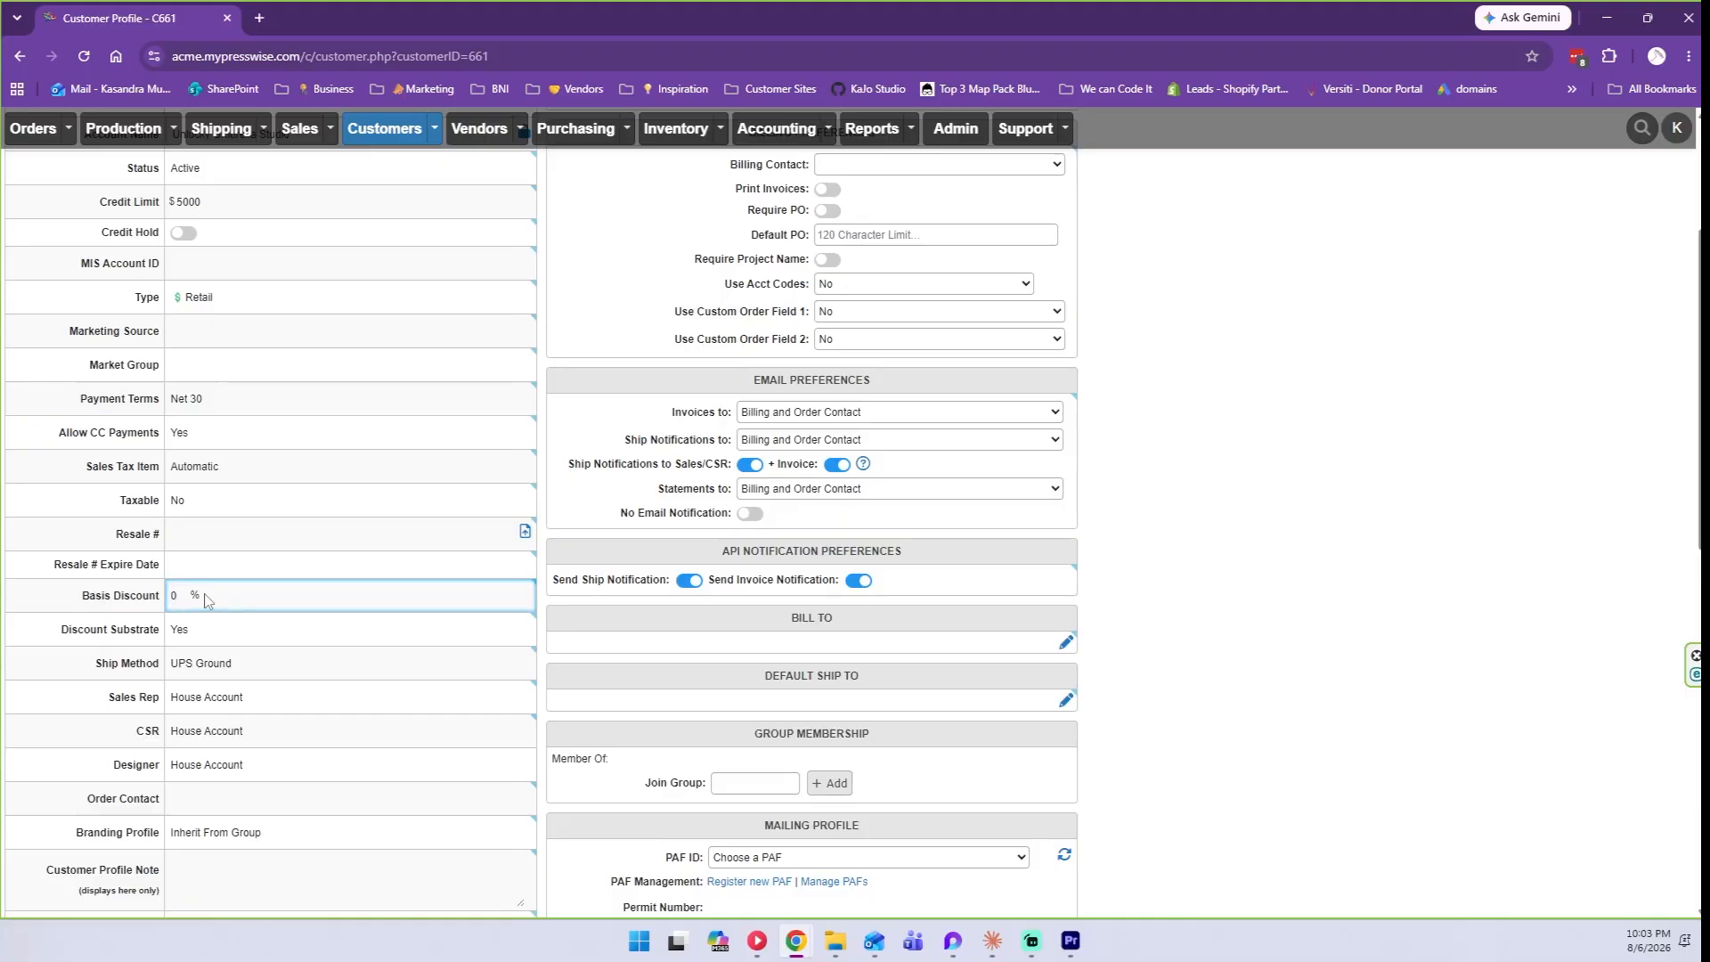
double_click(176, 593)
text(15)
key(Return)
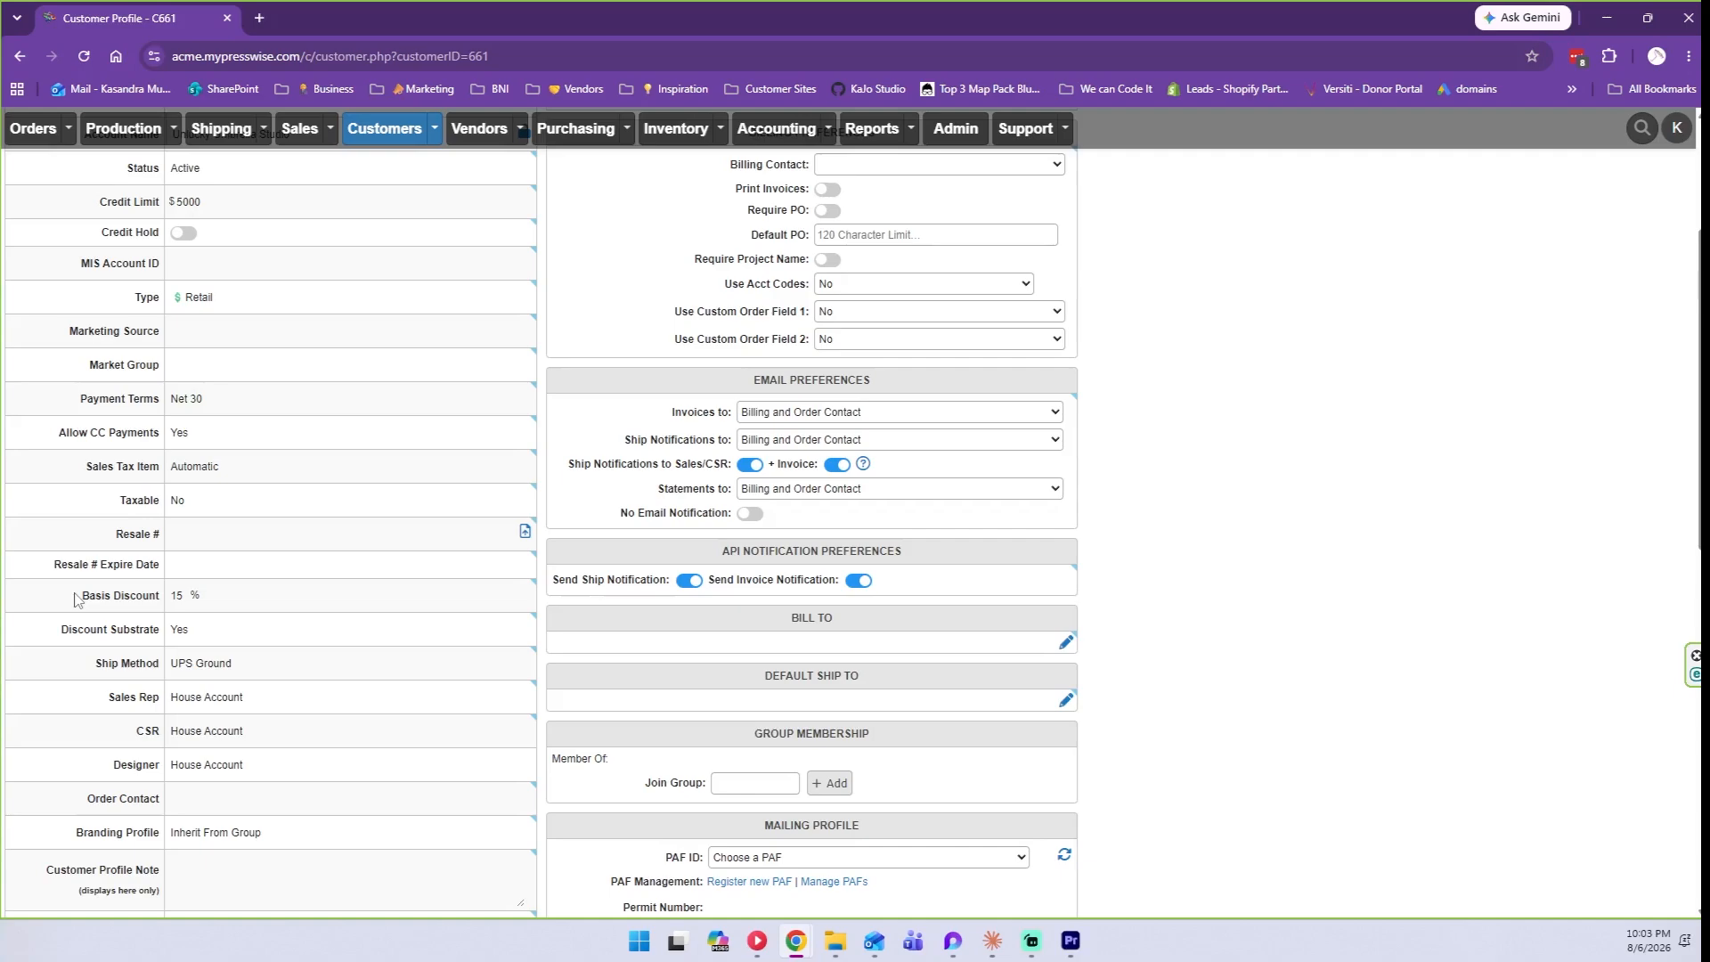
click(173, 595)
double_click(174, 595)
text(0)
click(104, 602)
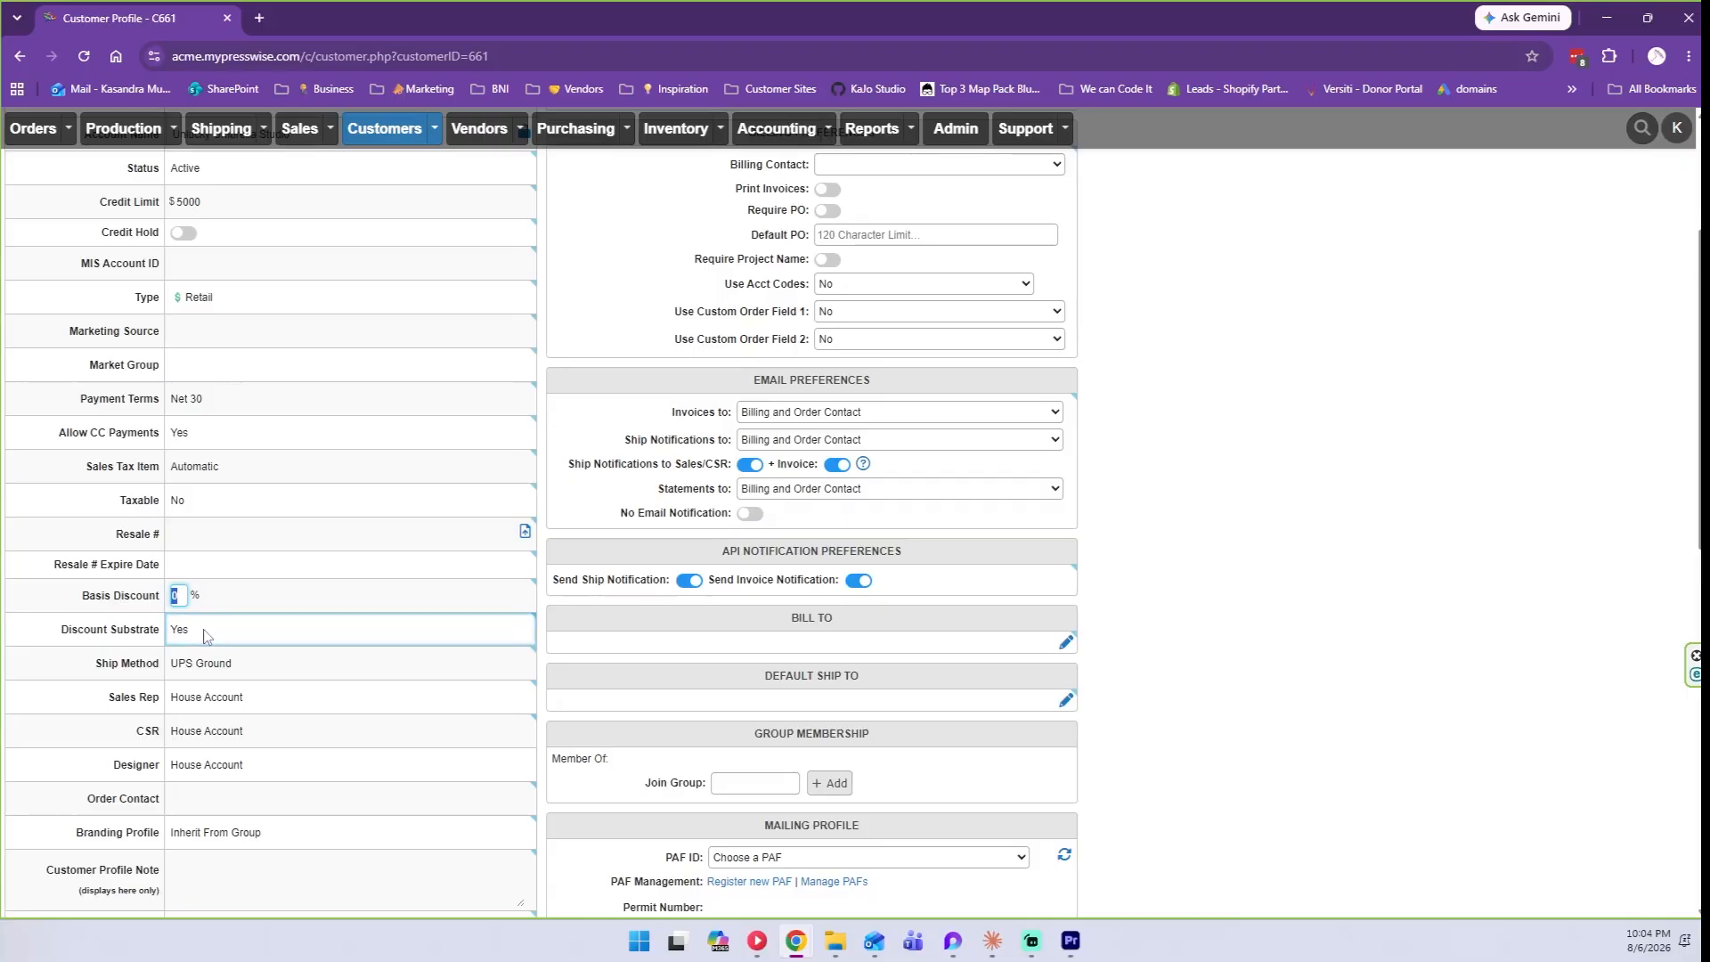
Change Discount Substrate from Yes to No.
click(204, 635)
click(210, 666)
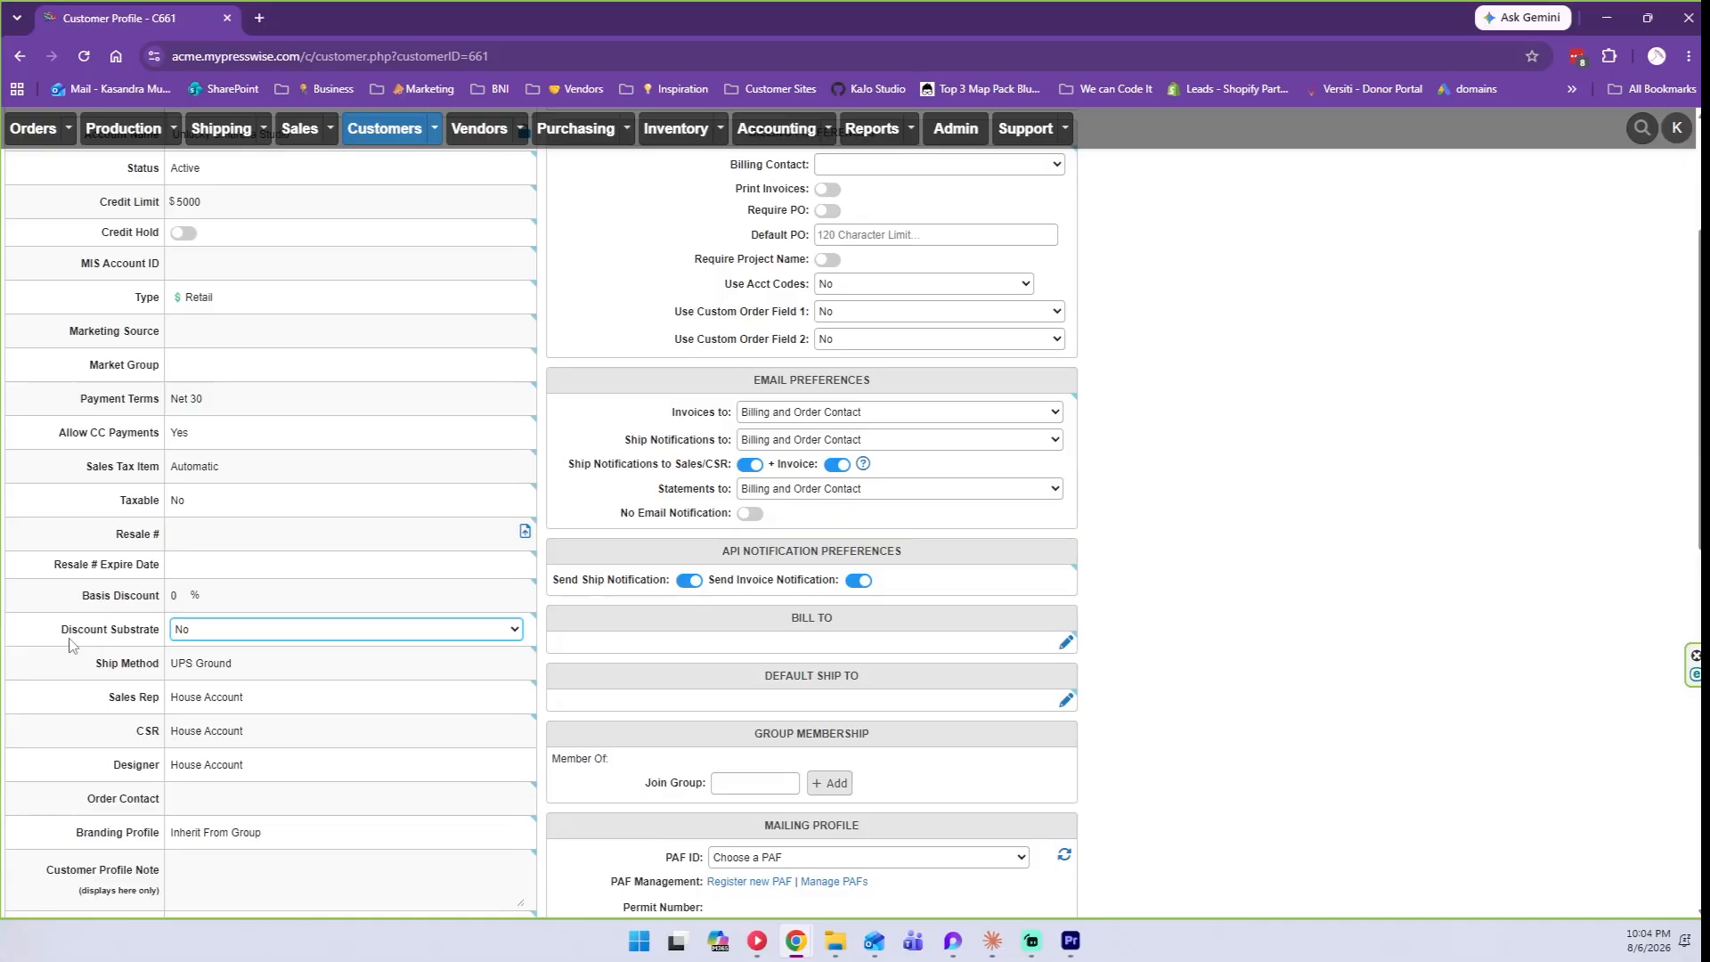
scroll(69, 643, down, 1)
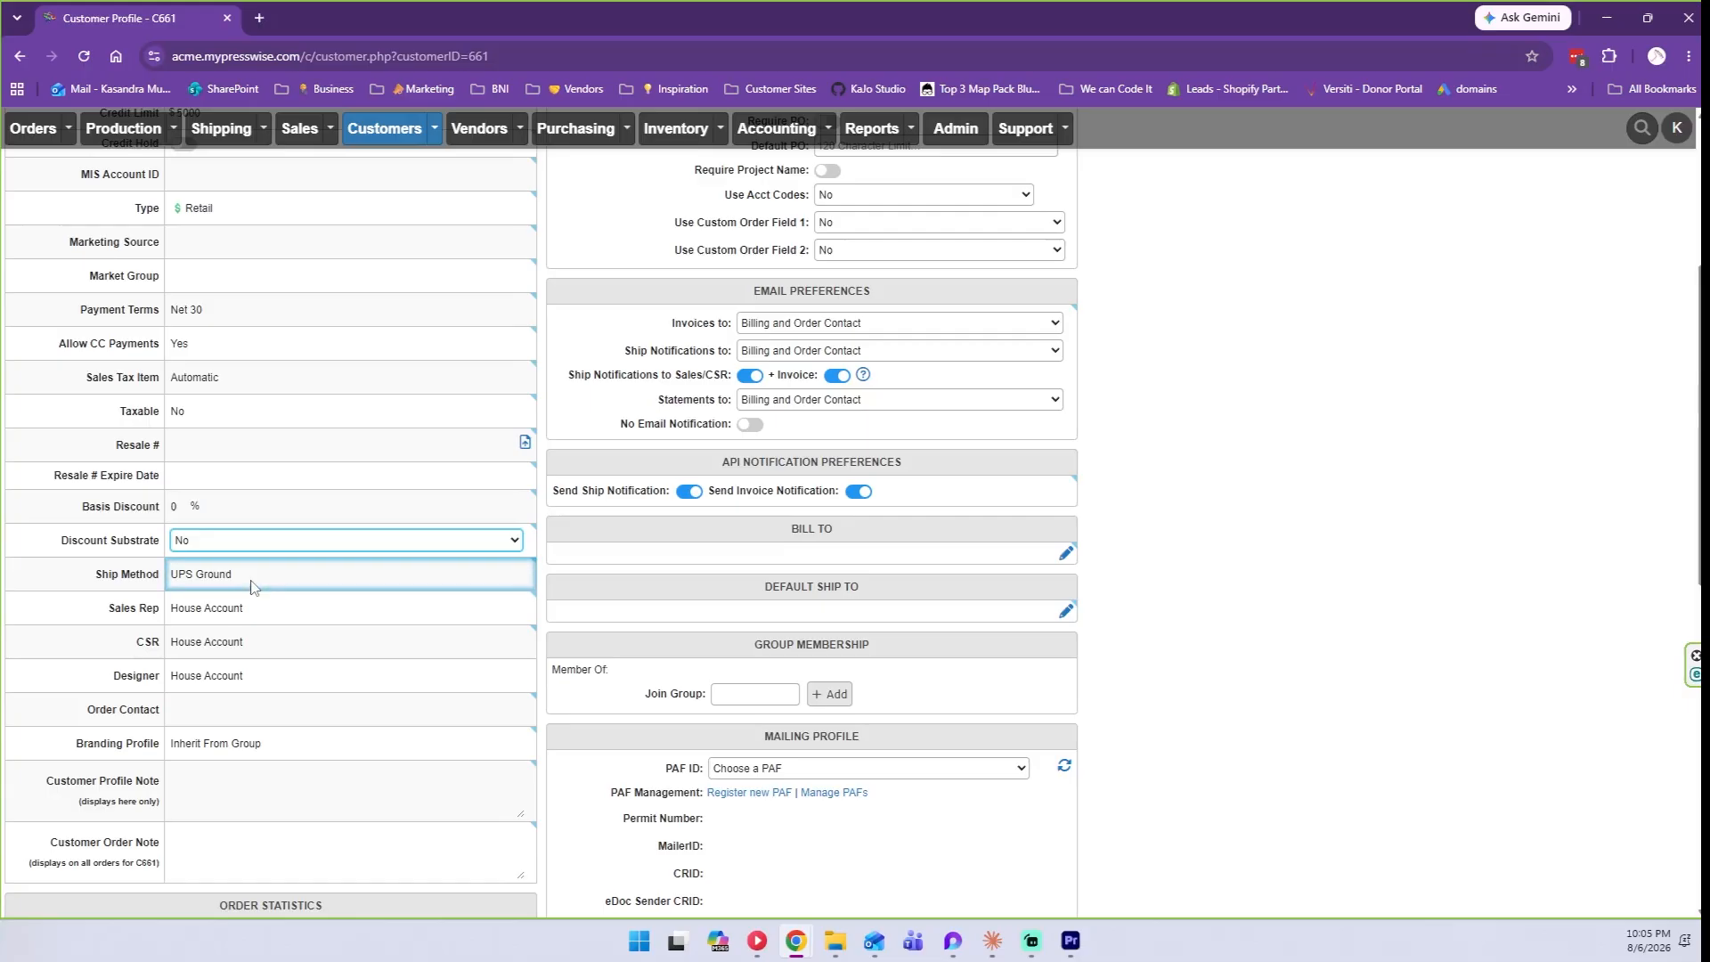
Review the ship methods and keep Ship Method as UPS Ground.
click(251, 586)
scroll(322, 499, down, 10)
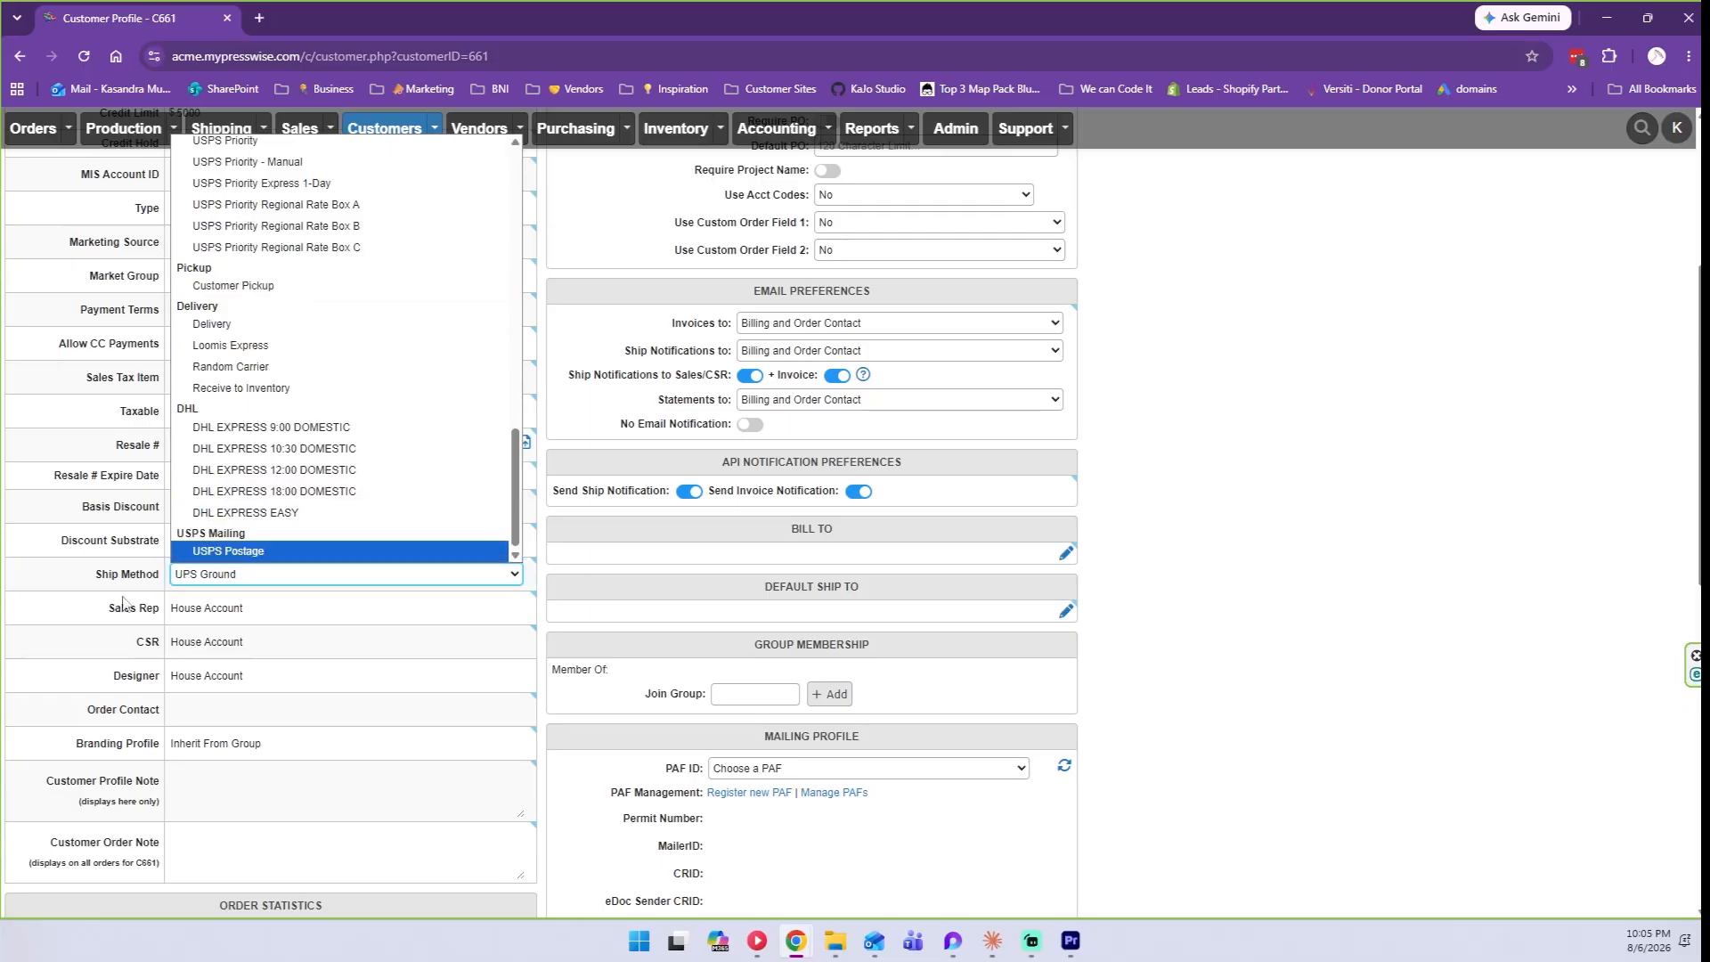
click(182, 581)
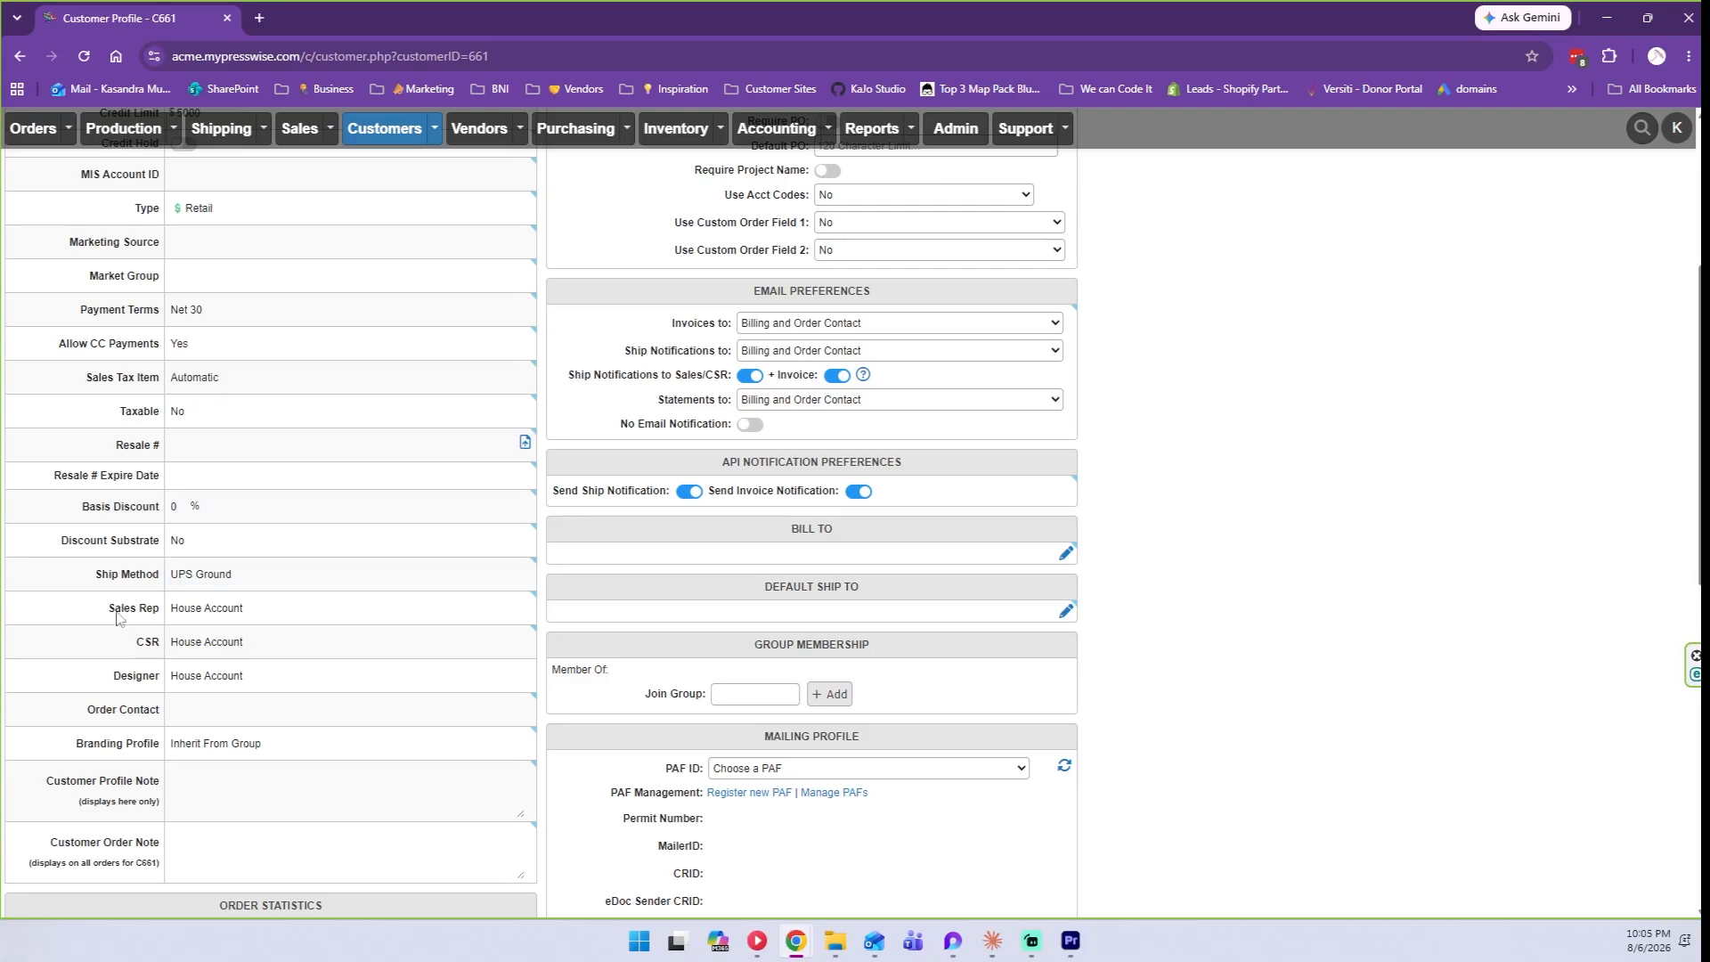
scroll(107, 614, down, 1)
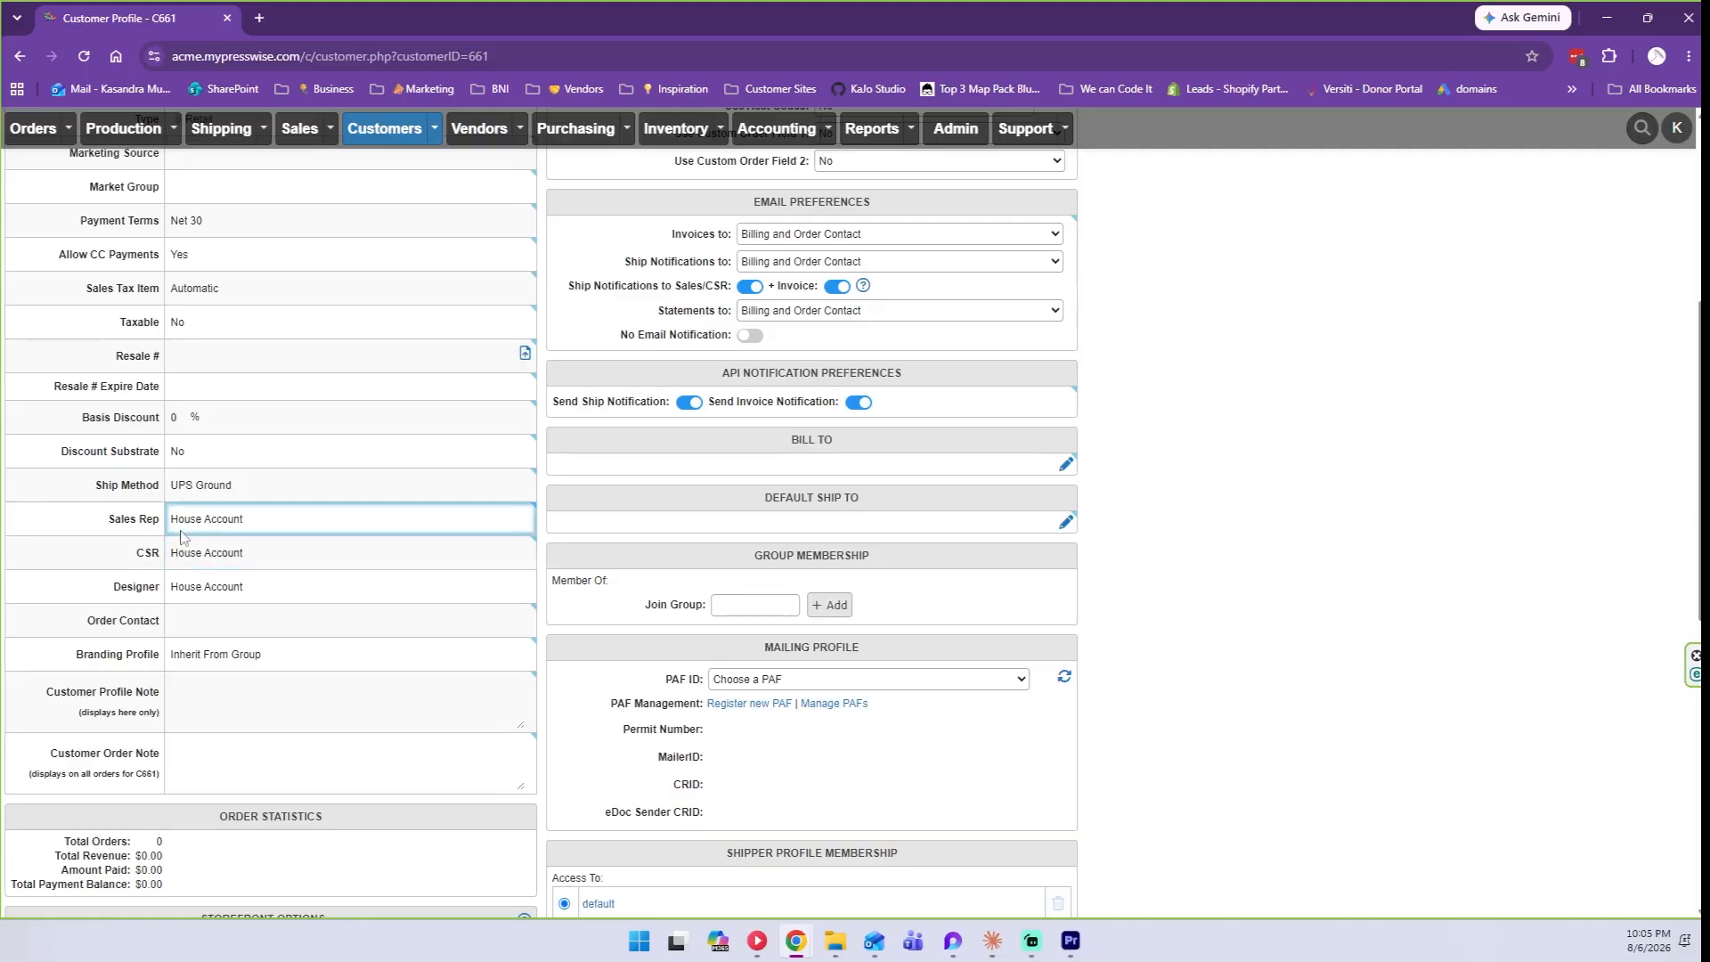
Assign a team member as Sales Rep and another as CSR, replacing House Account.
click(204, 523)
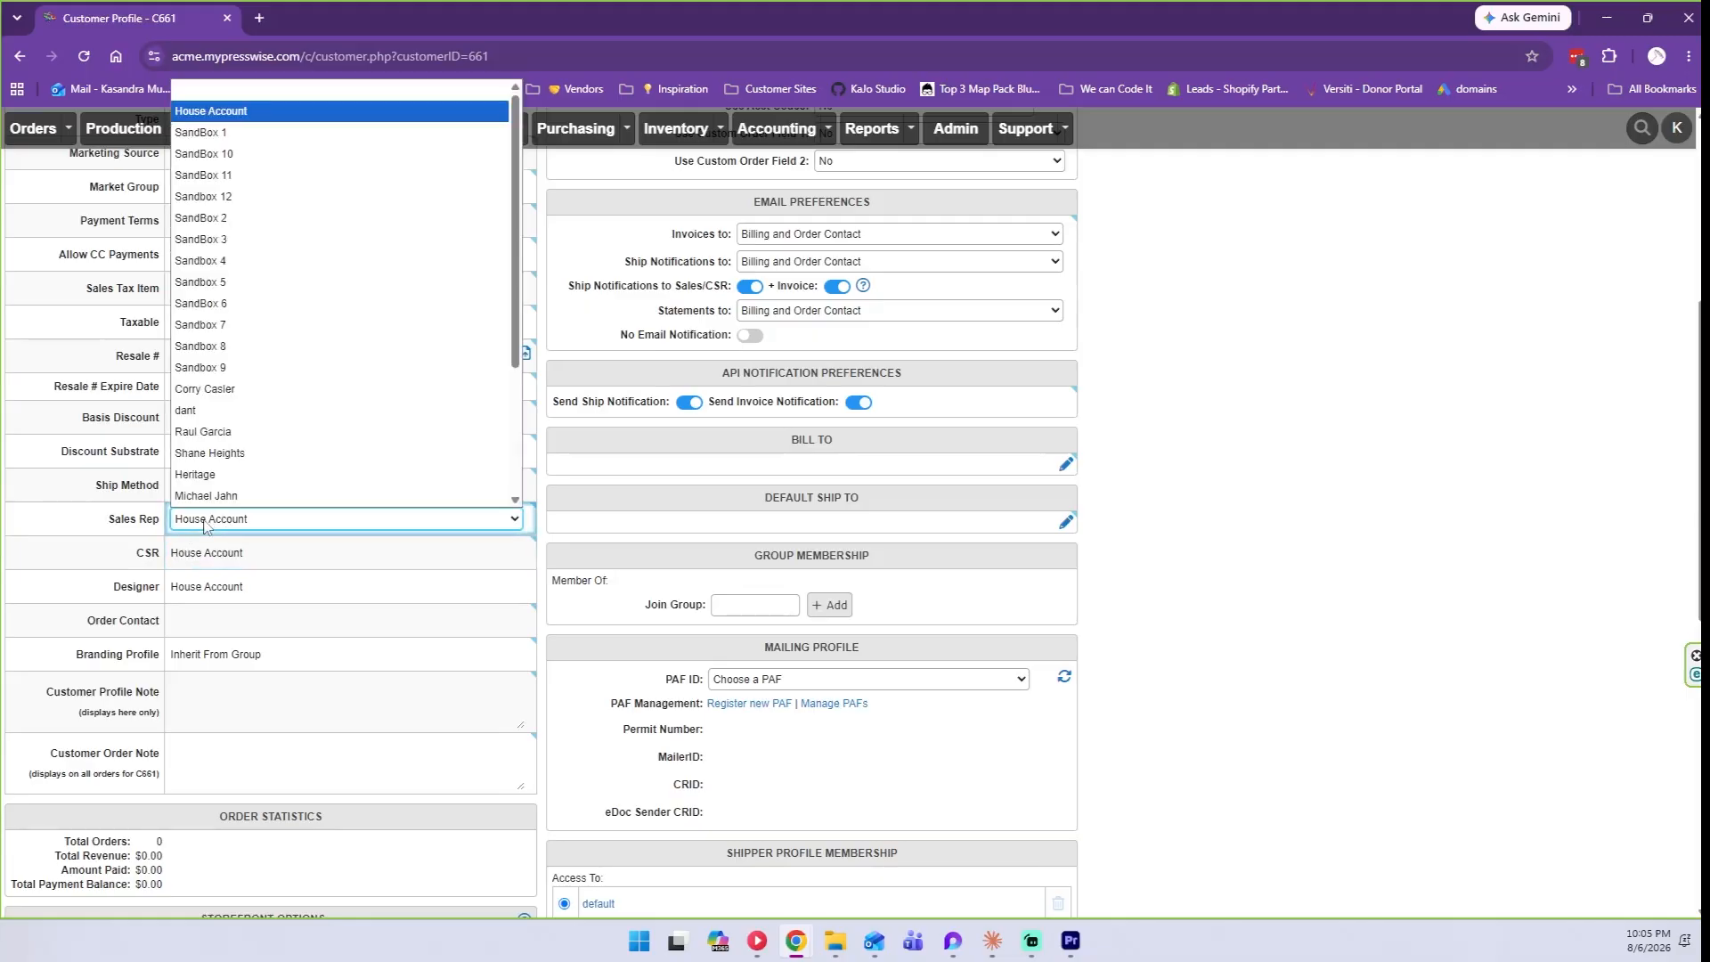
scroll(336, 424, down, 2)
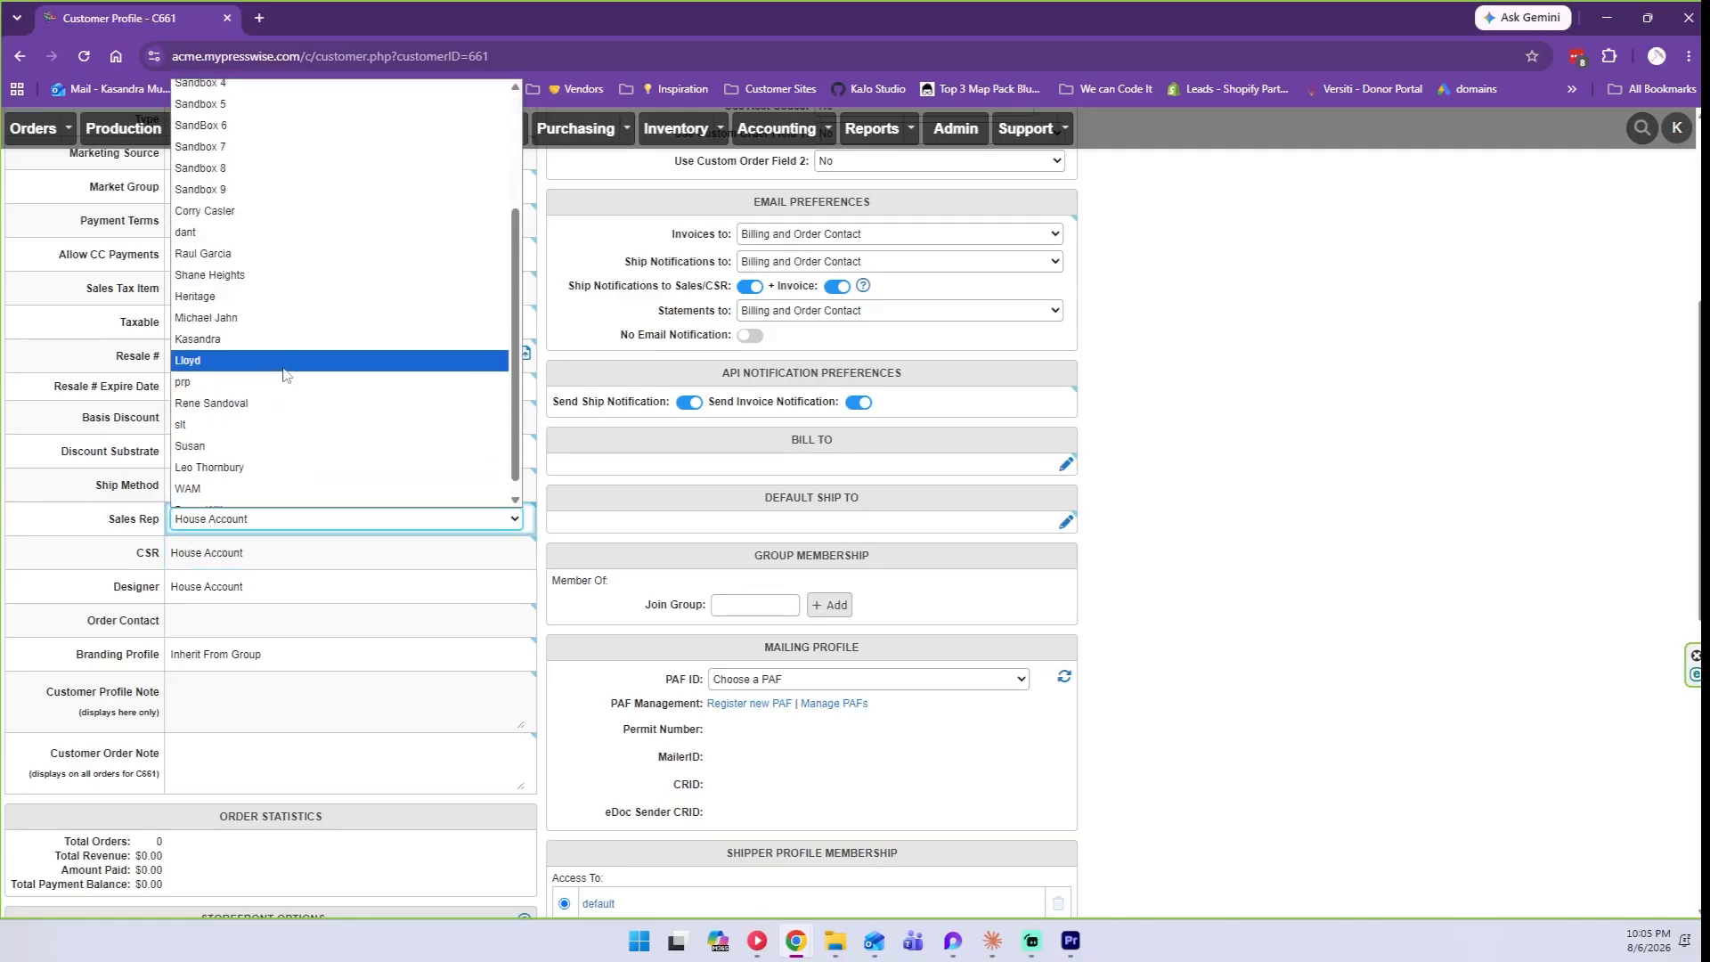
click(261, 351)
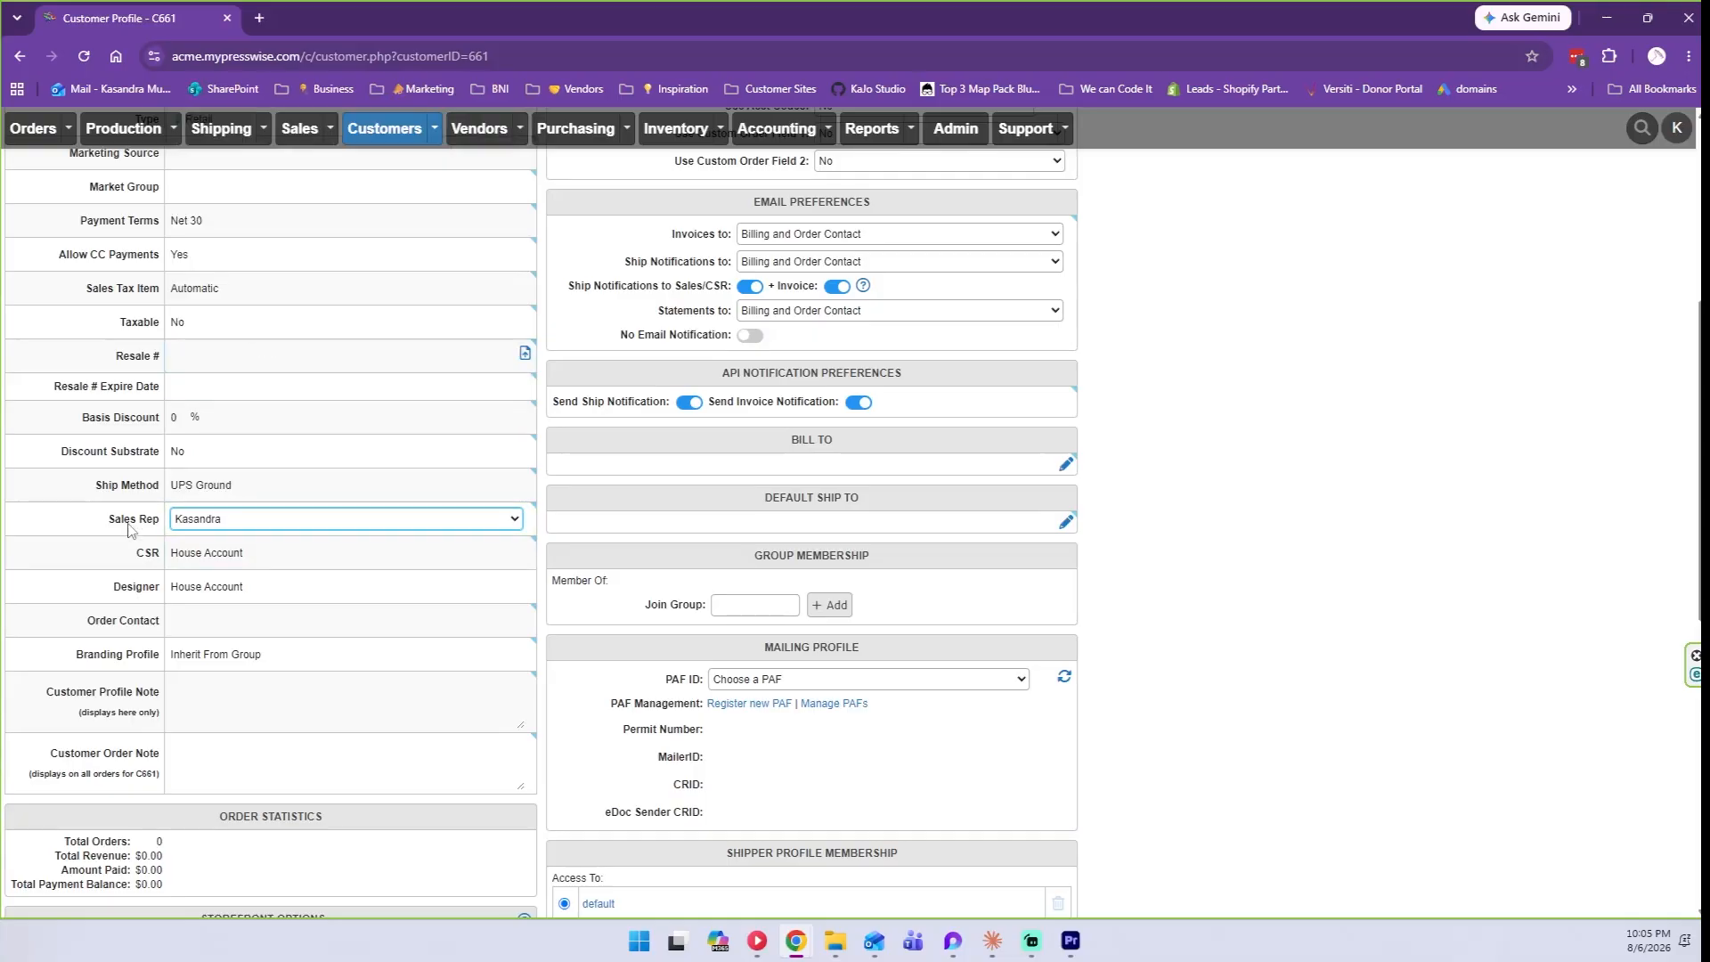
click(193, 557)
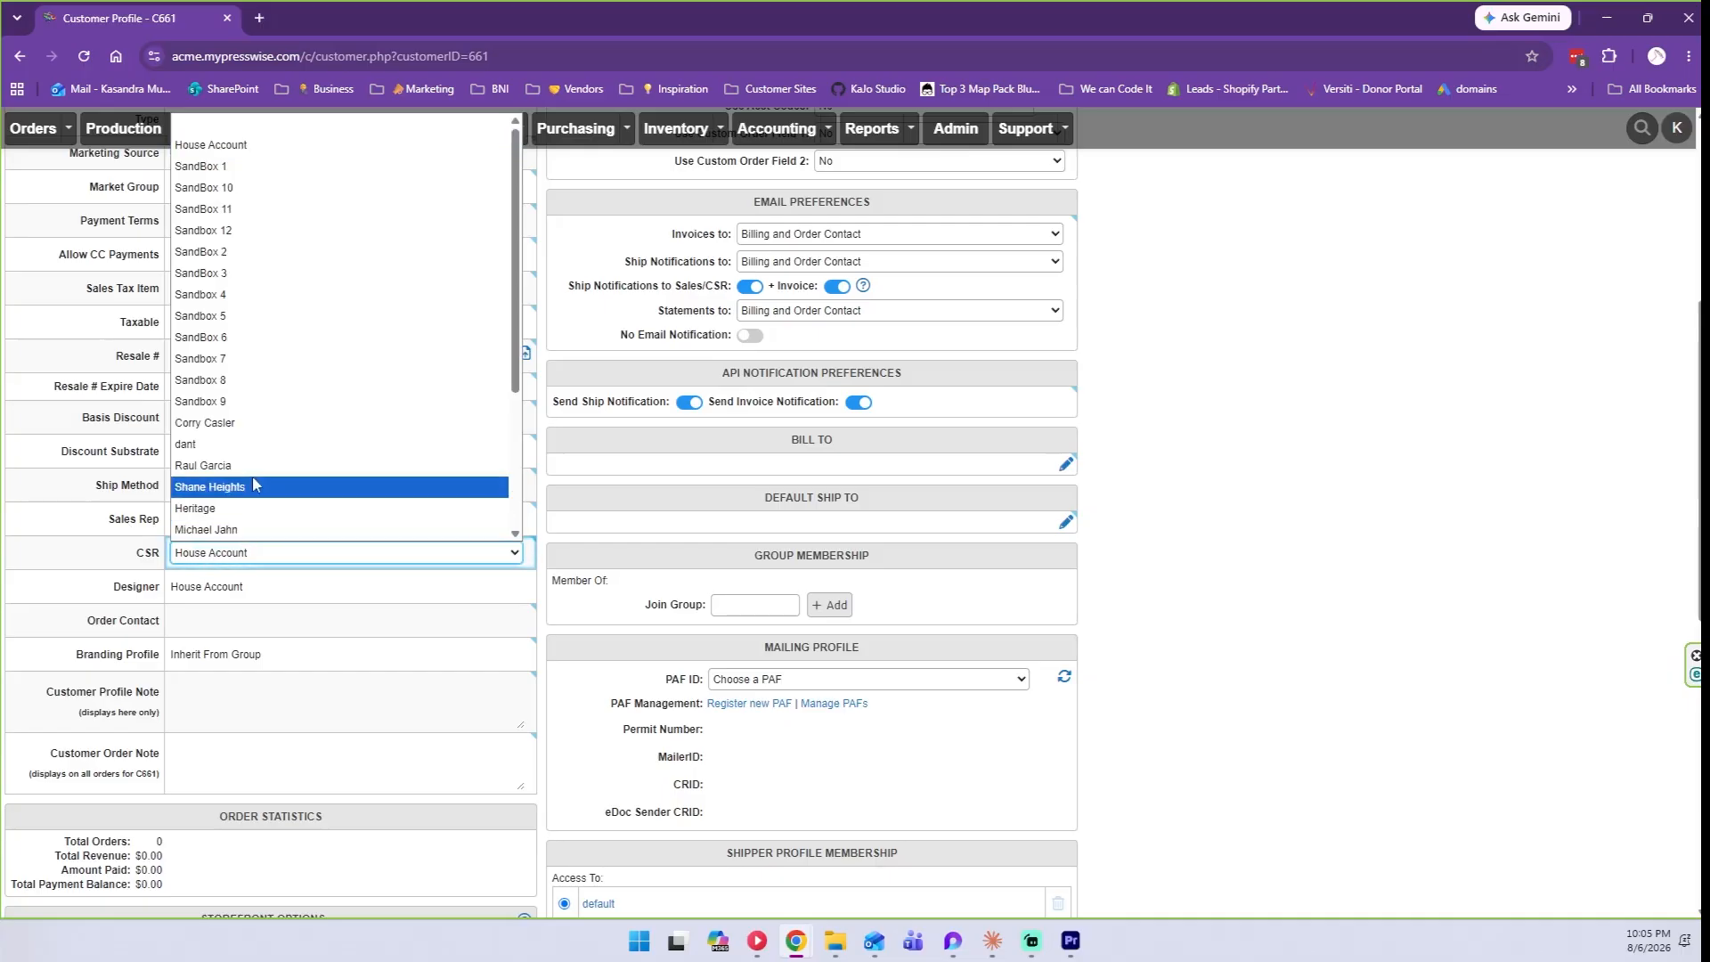
click(205, 465)
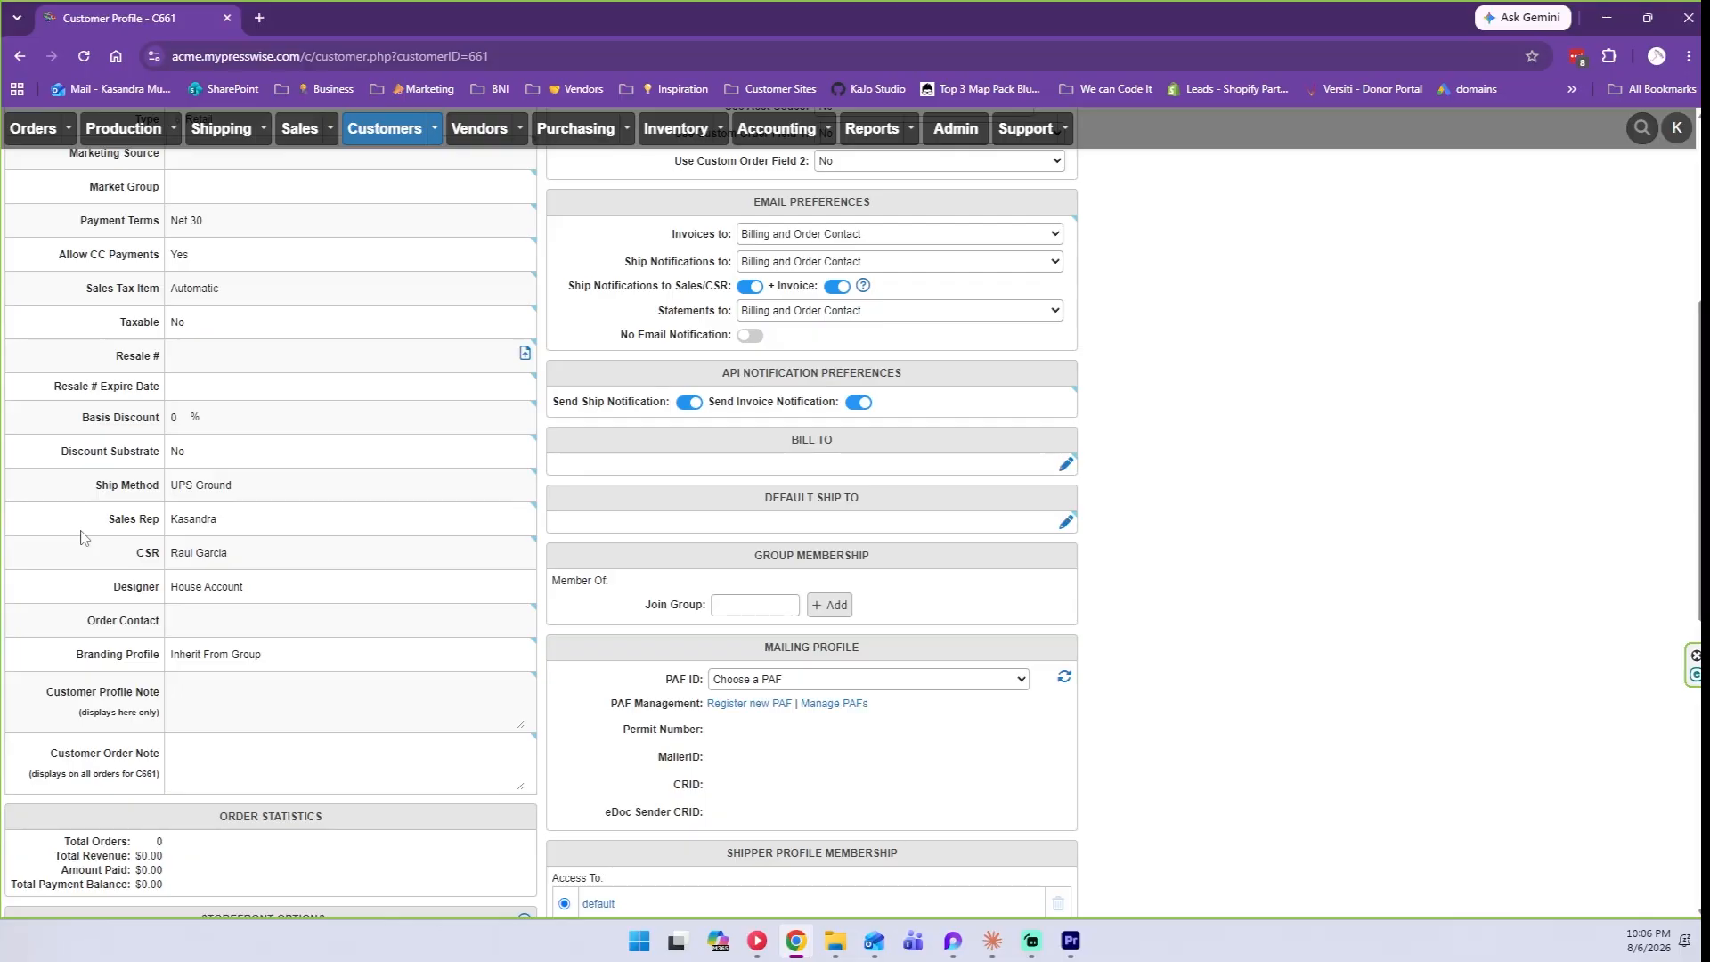
Clear the Sales Rep and CSR assignments to blank.
click(231, 519)
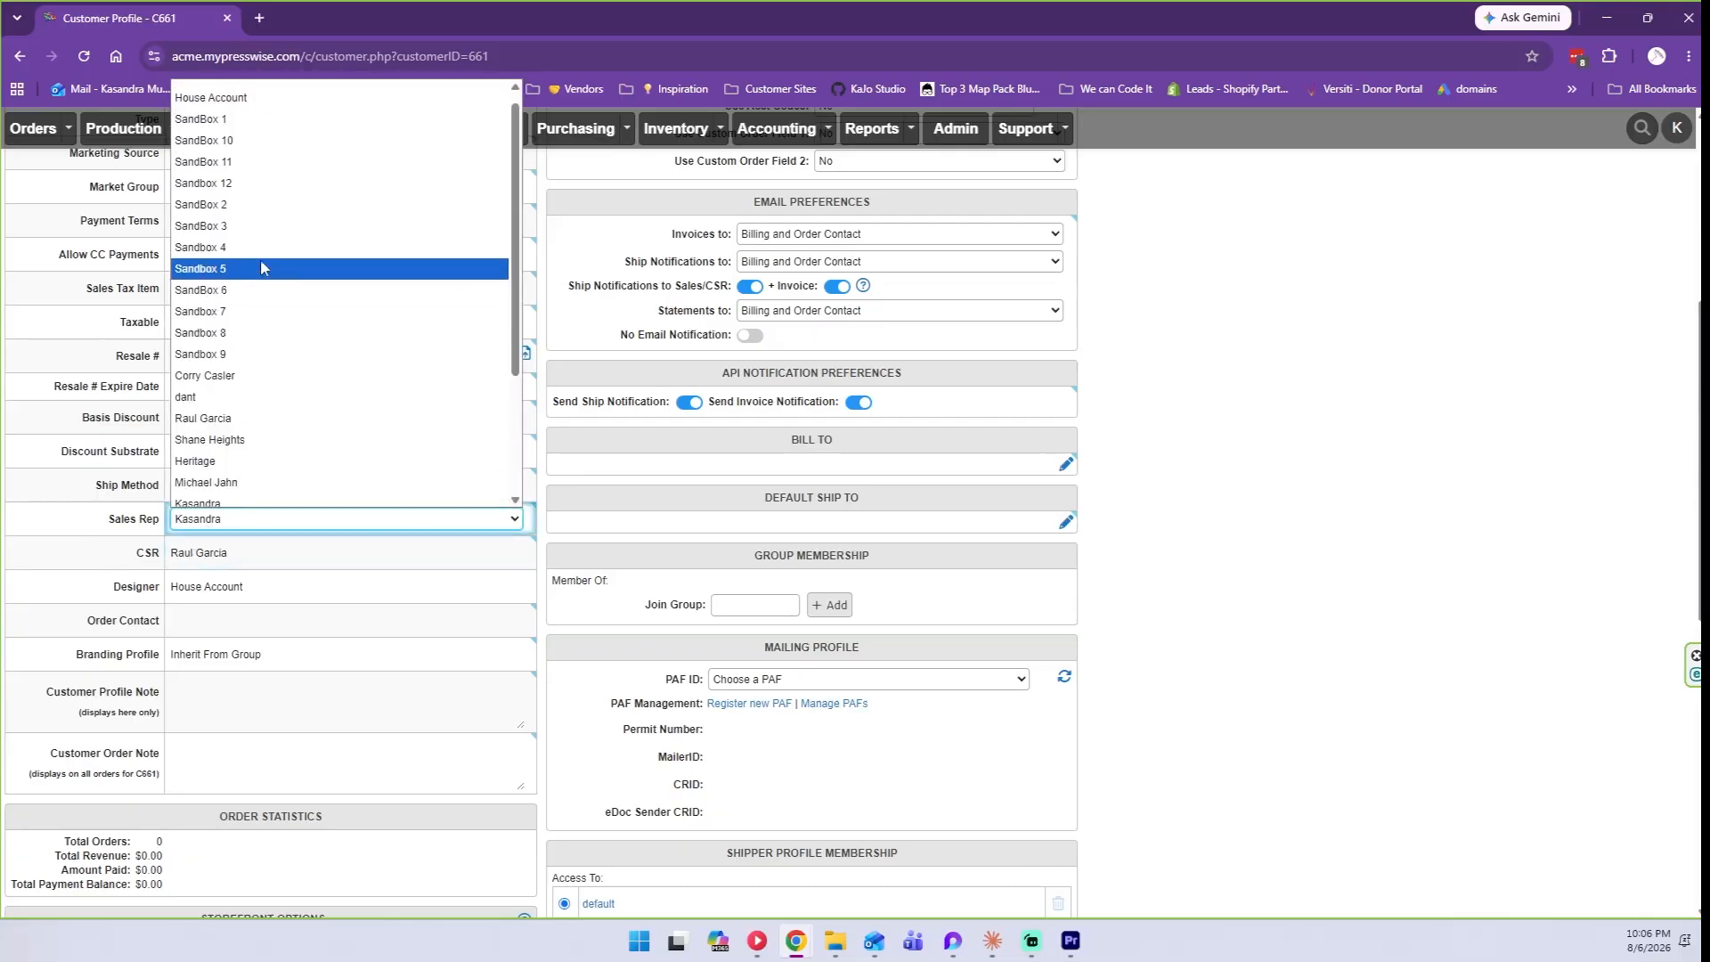
click(246, 105)
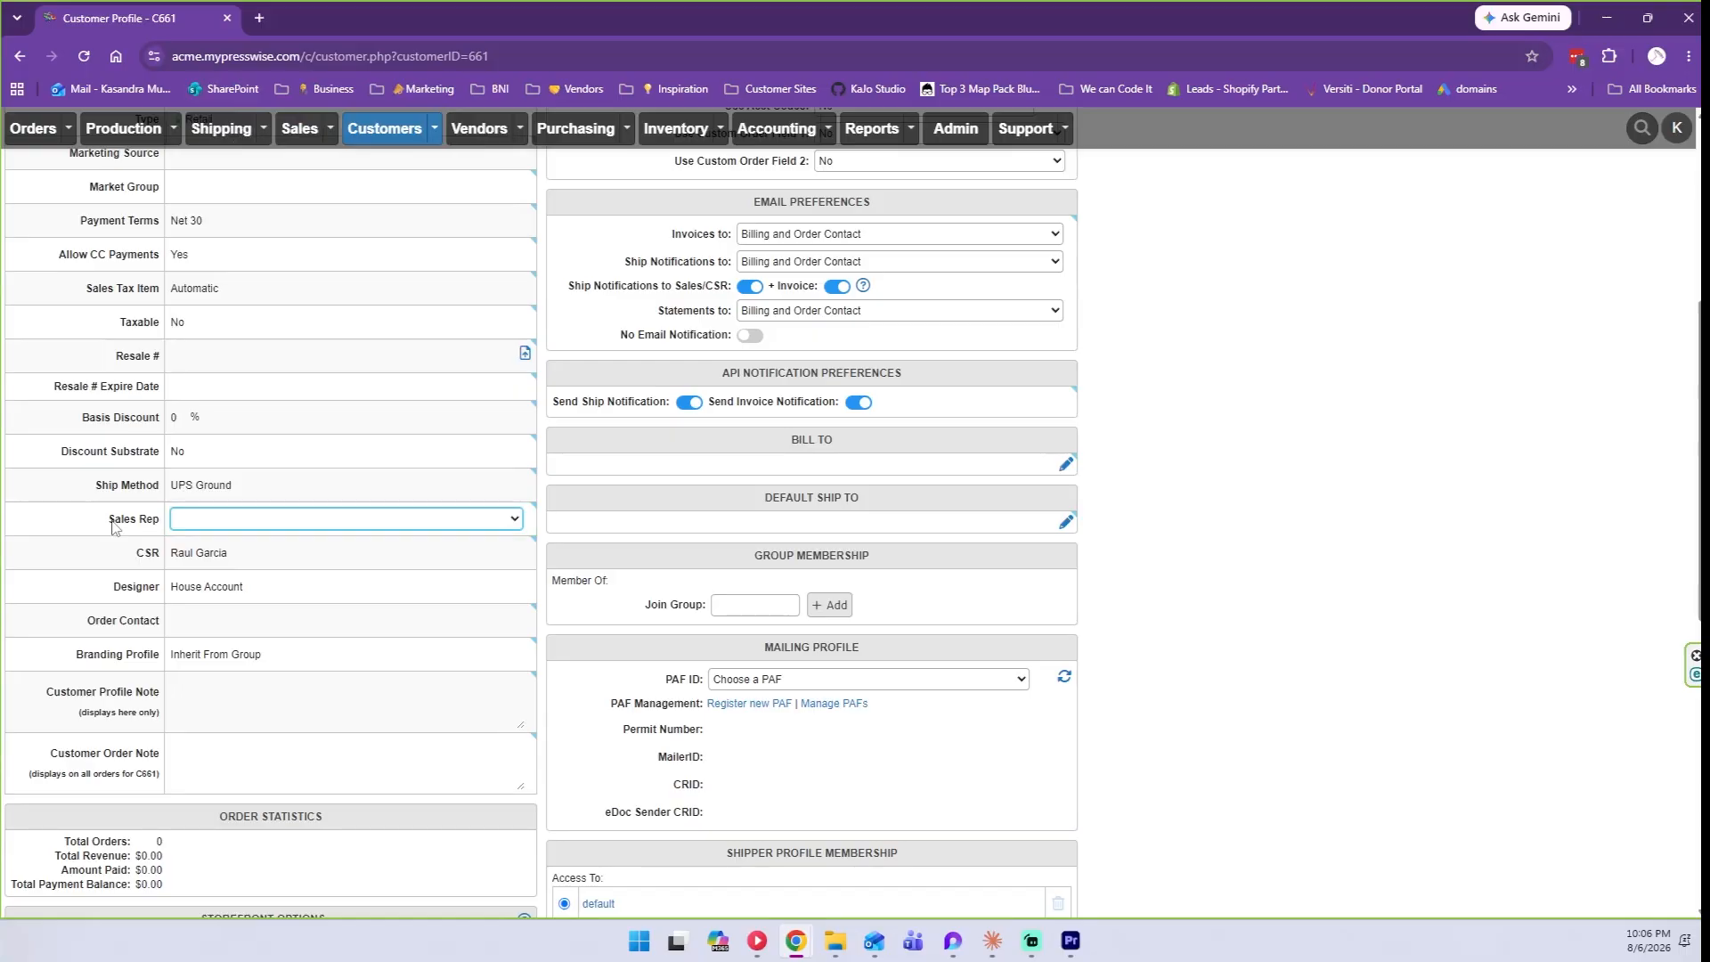
click(213, 553)
click(223, 145)
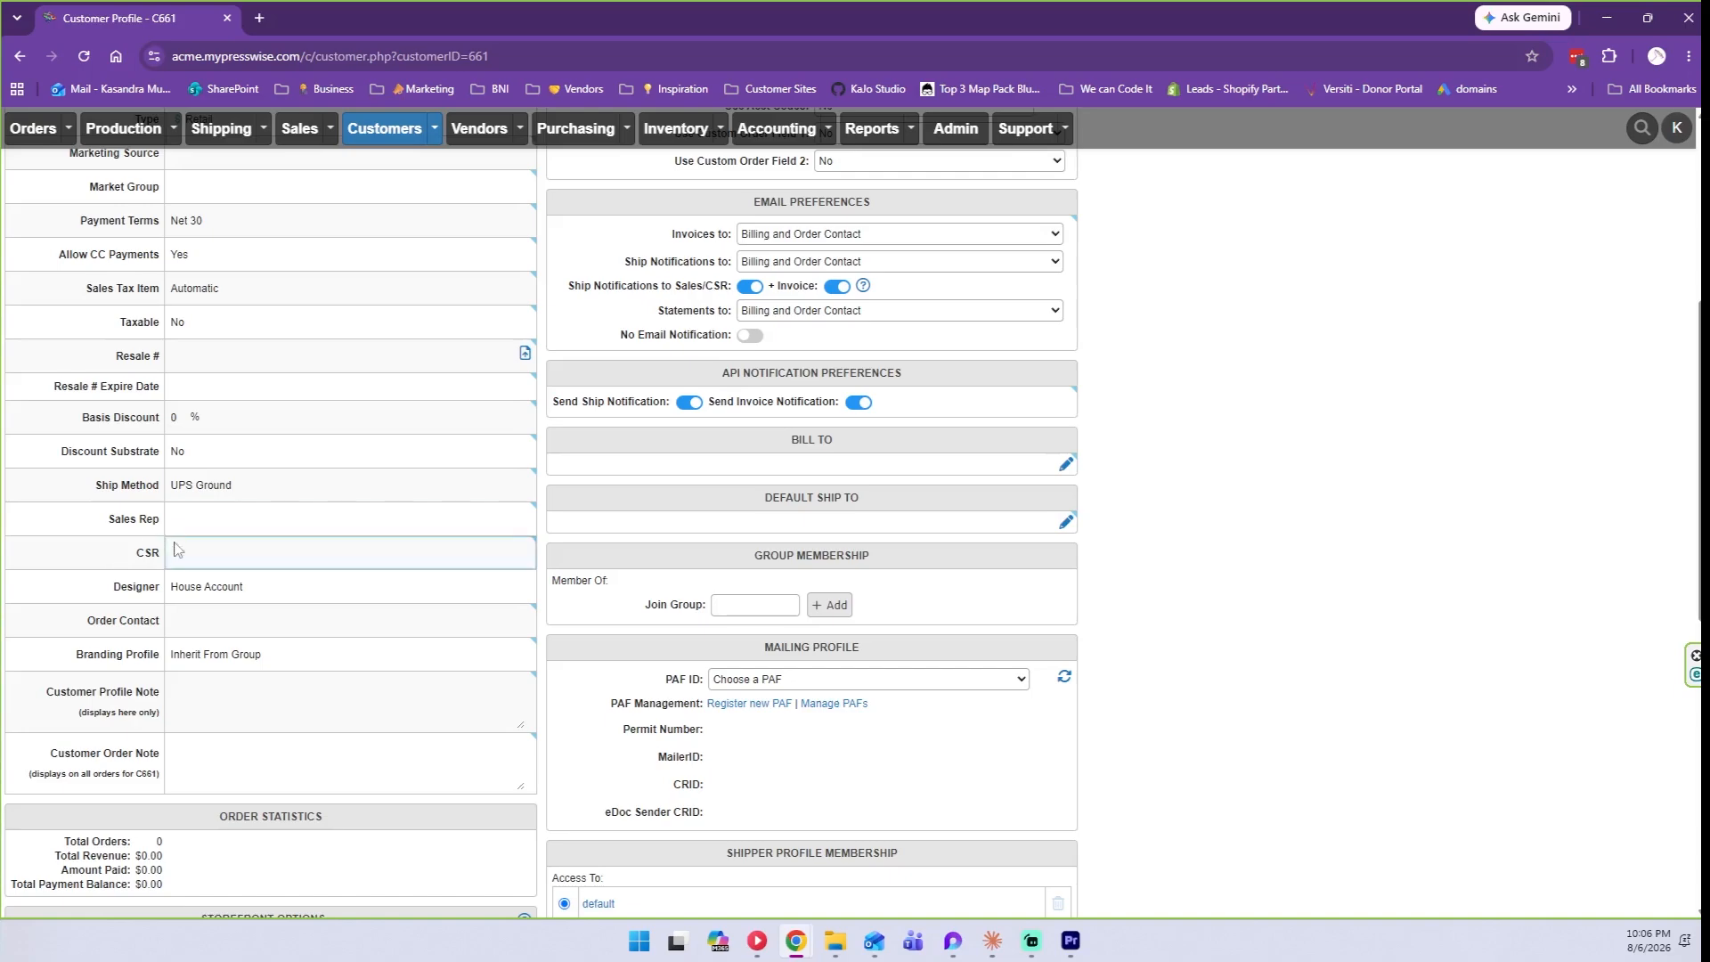
Reassign the sales rep and choose that same person as the CSR.
click(198, 530)
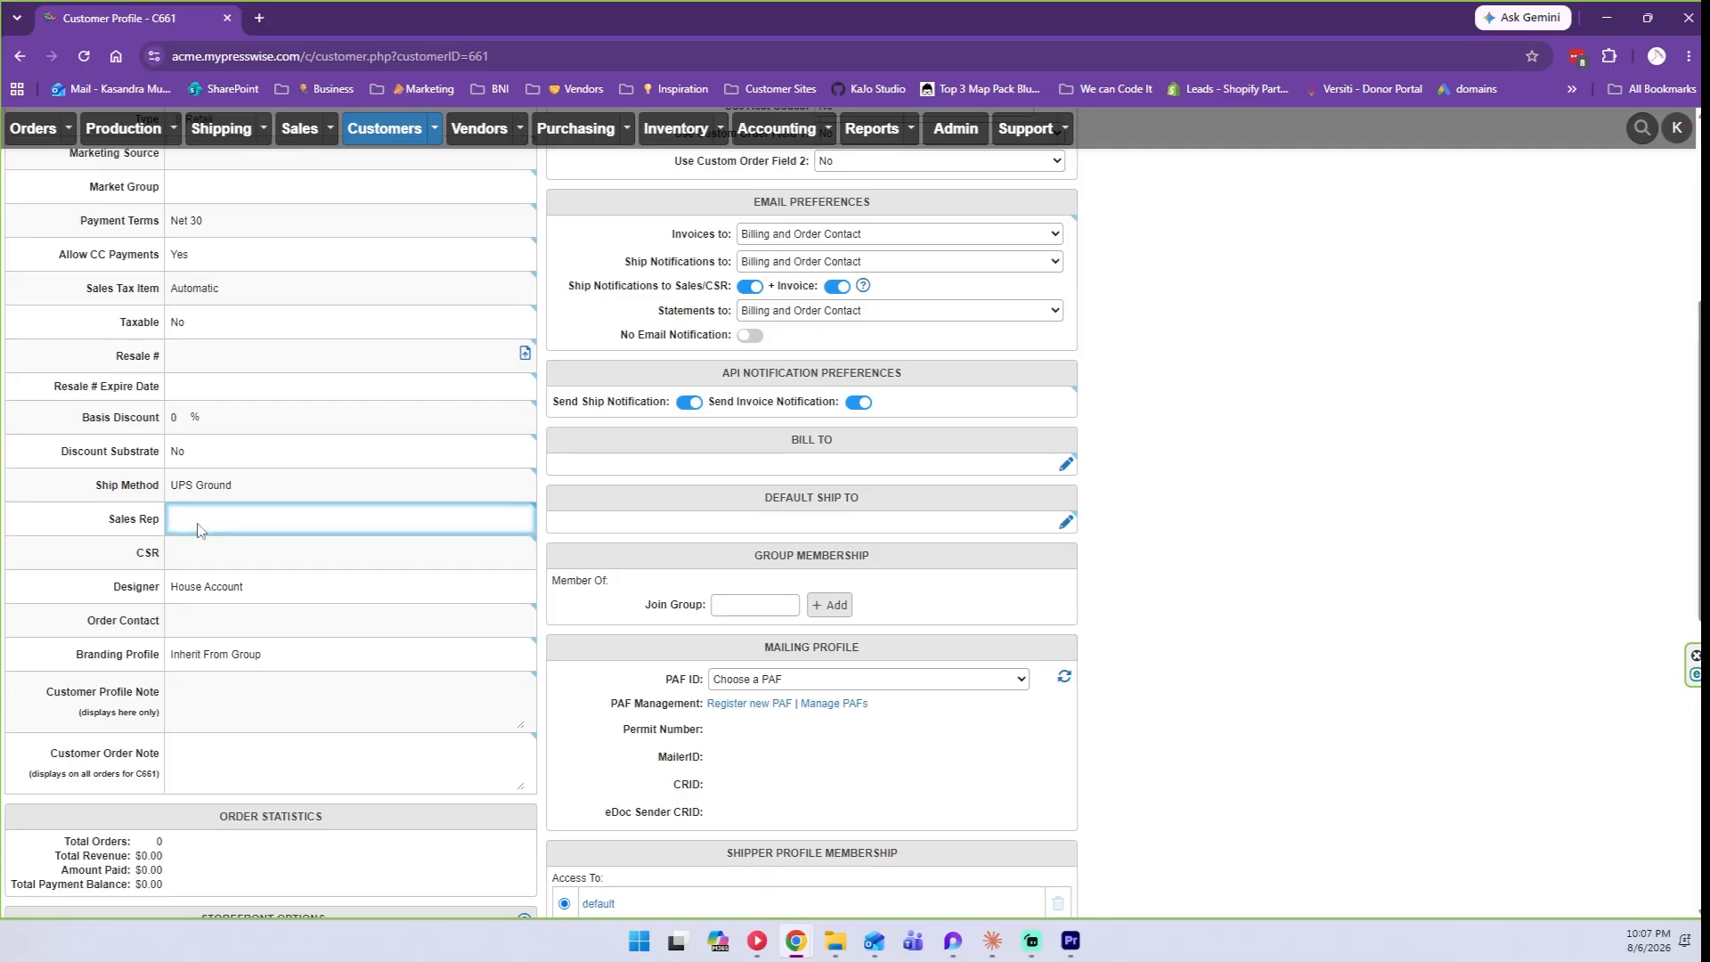
click(198, 528)
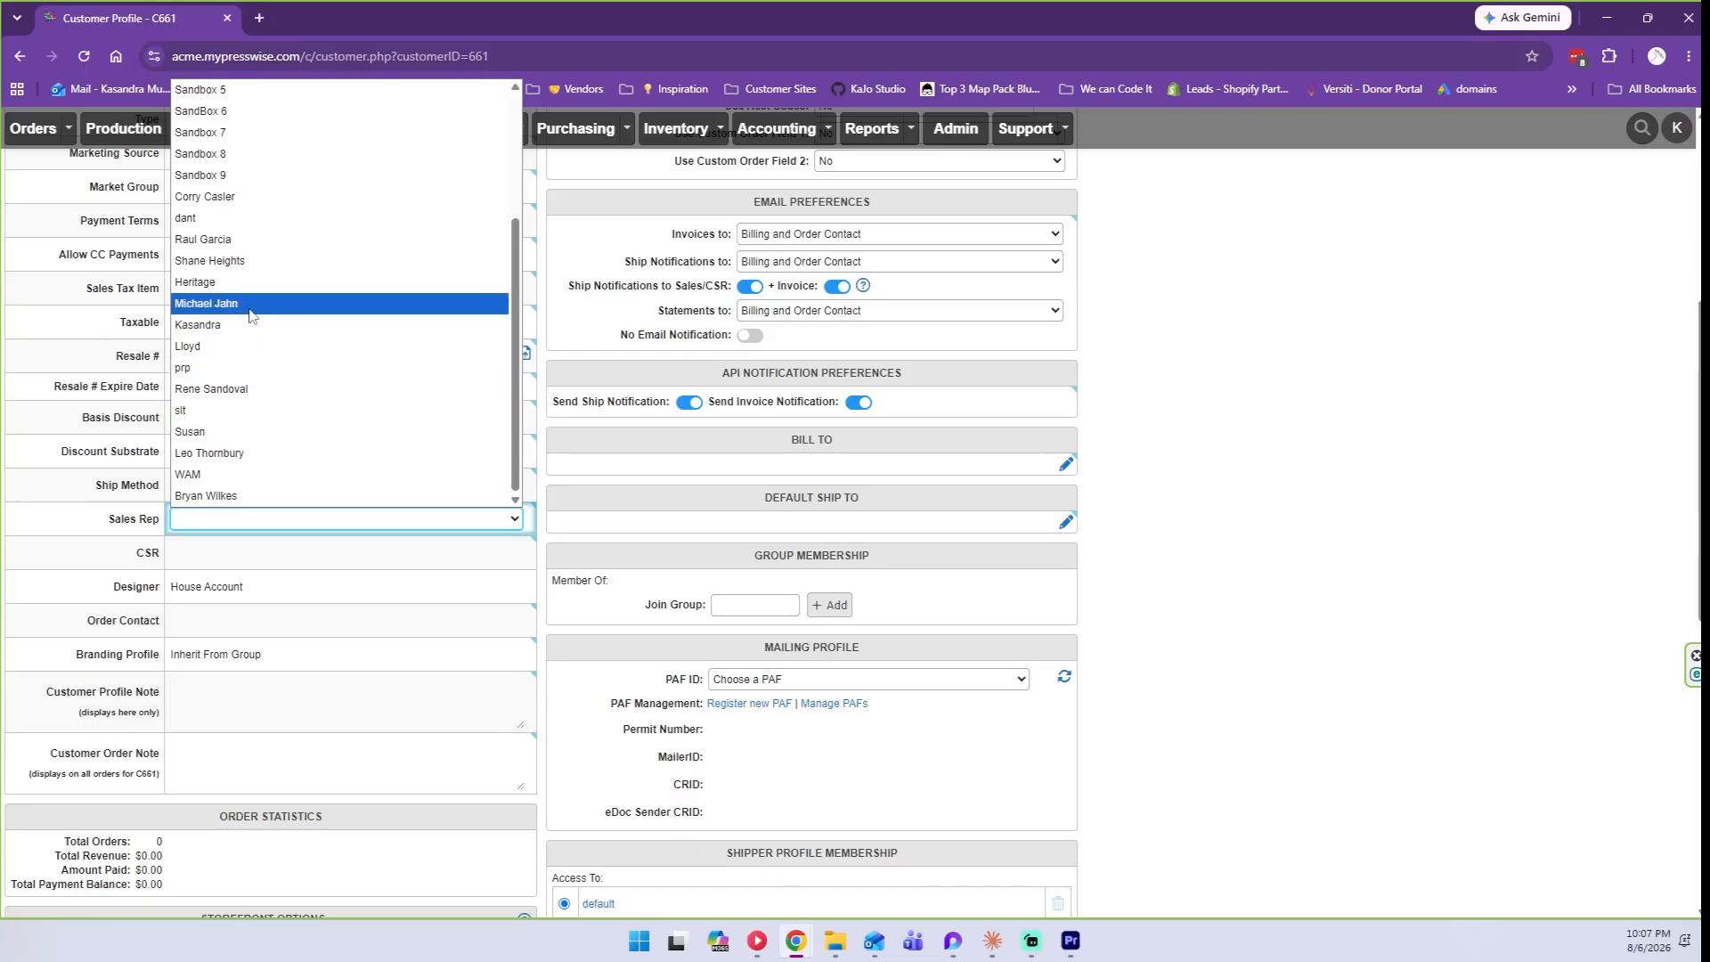
click(236, 326)
click(202, 549)
scroll(286, 307, down, 3)
click(227, 340)
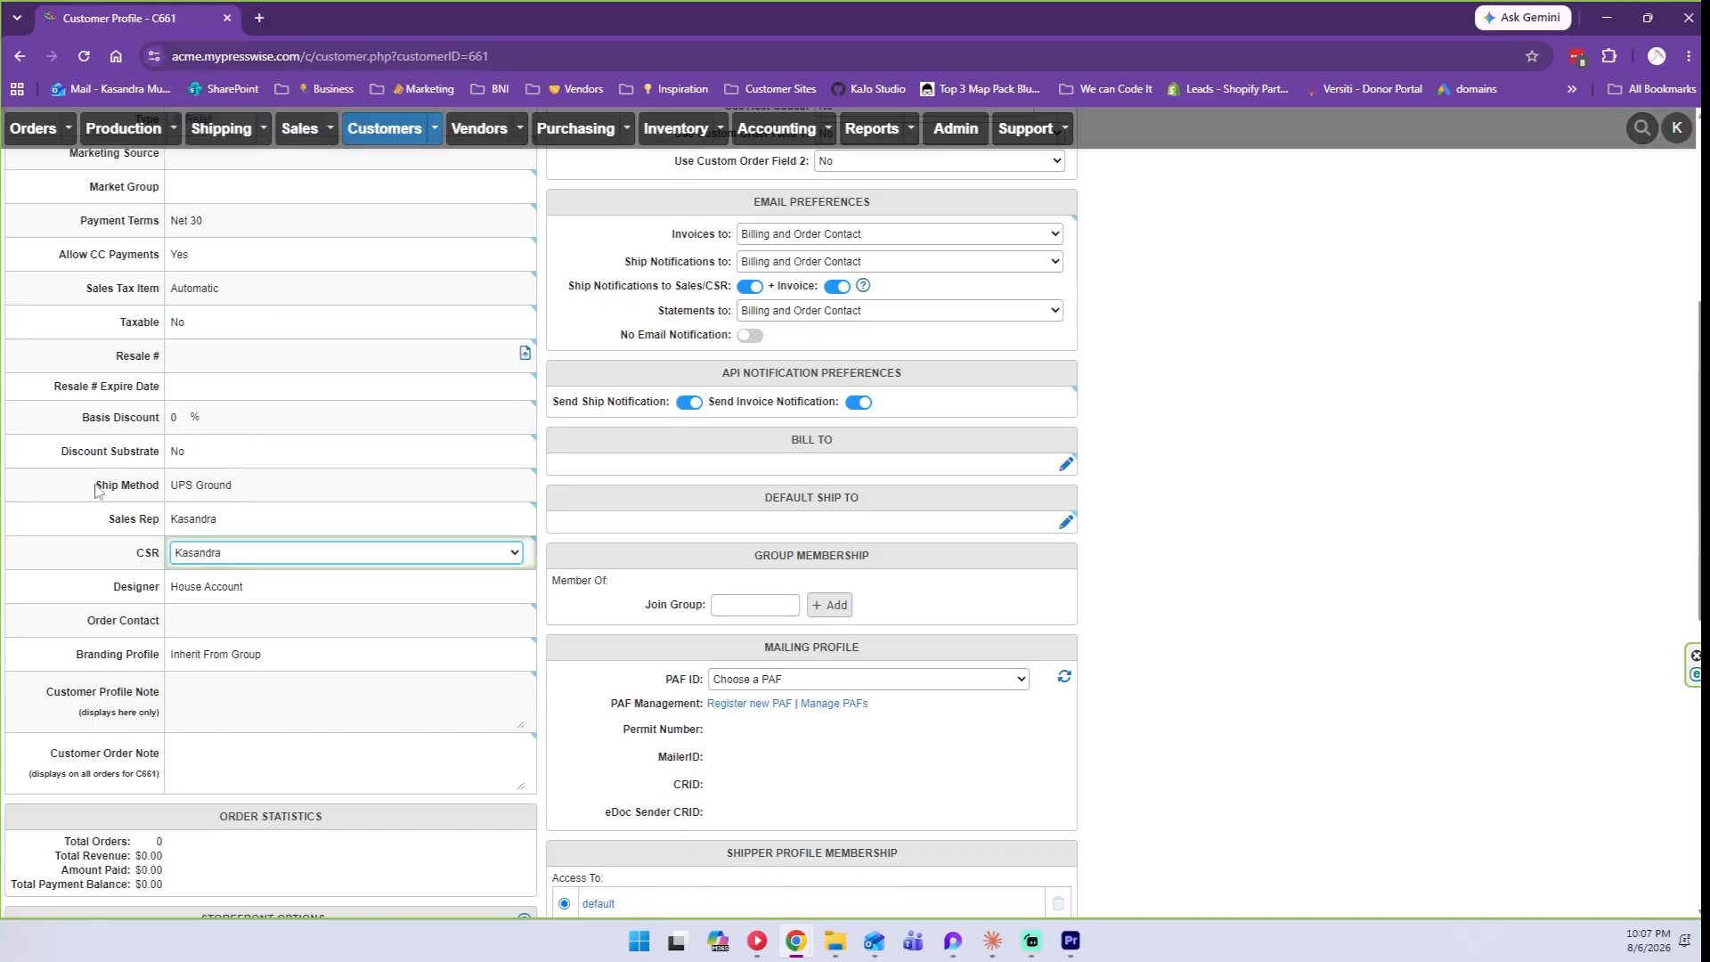
scroll(95, 489, down, 1)
click(220, 497)
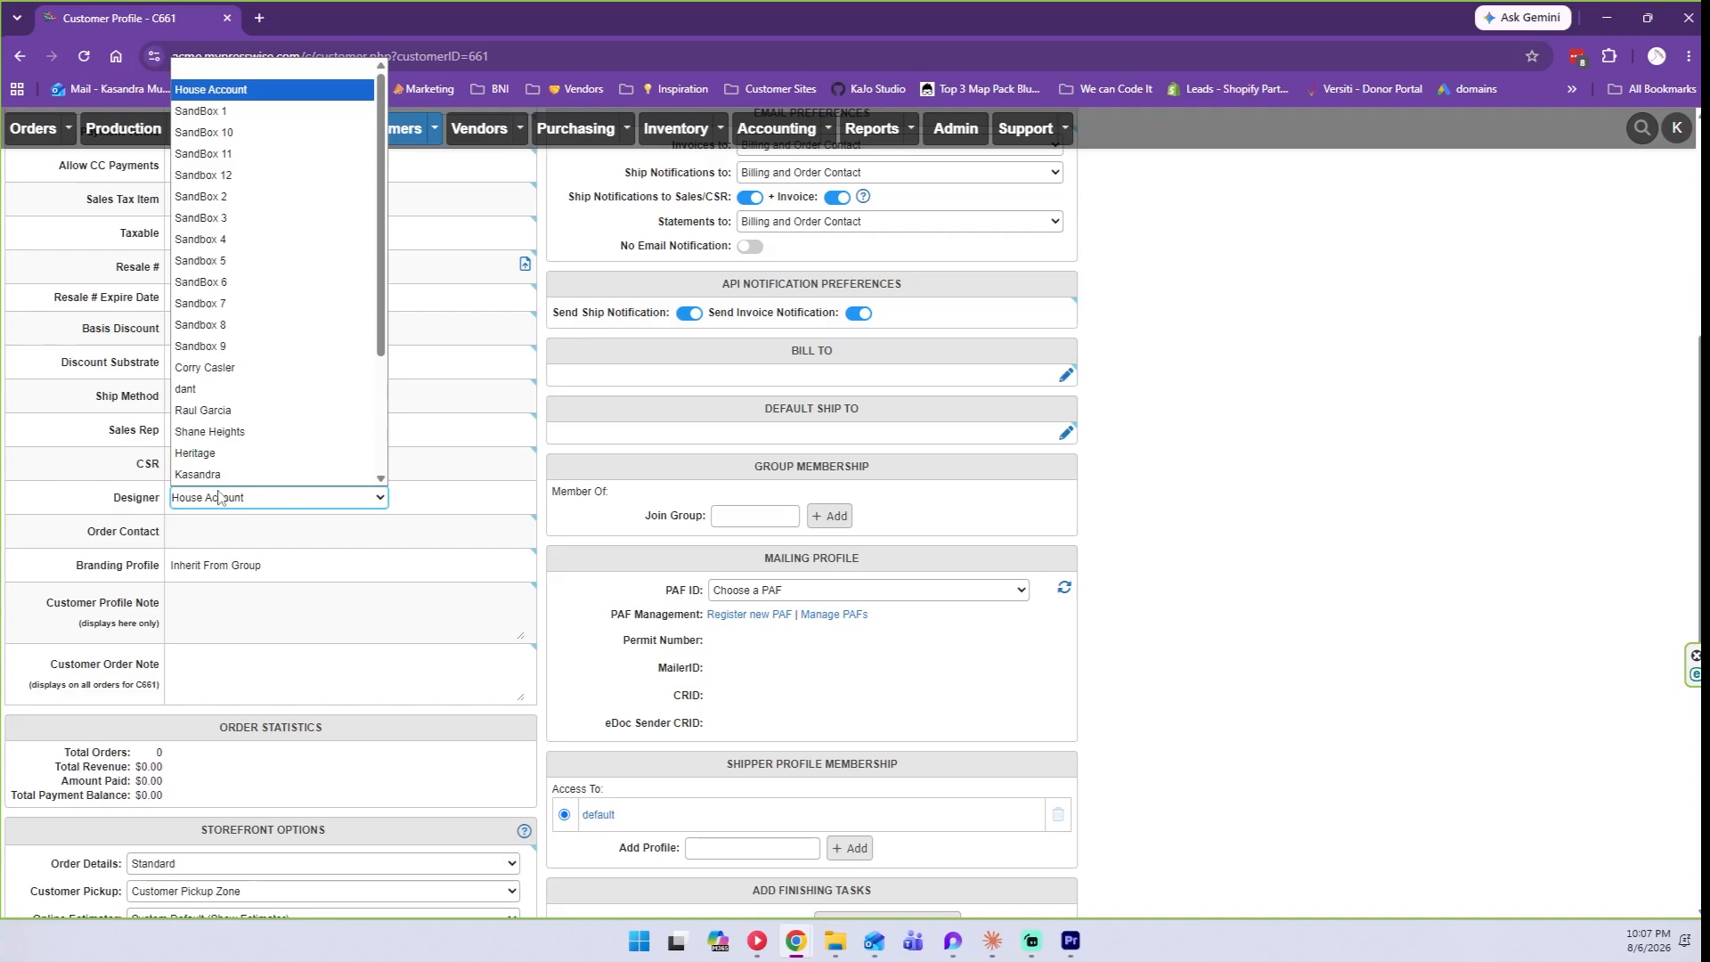
click(219, 497)
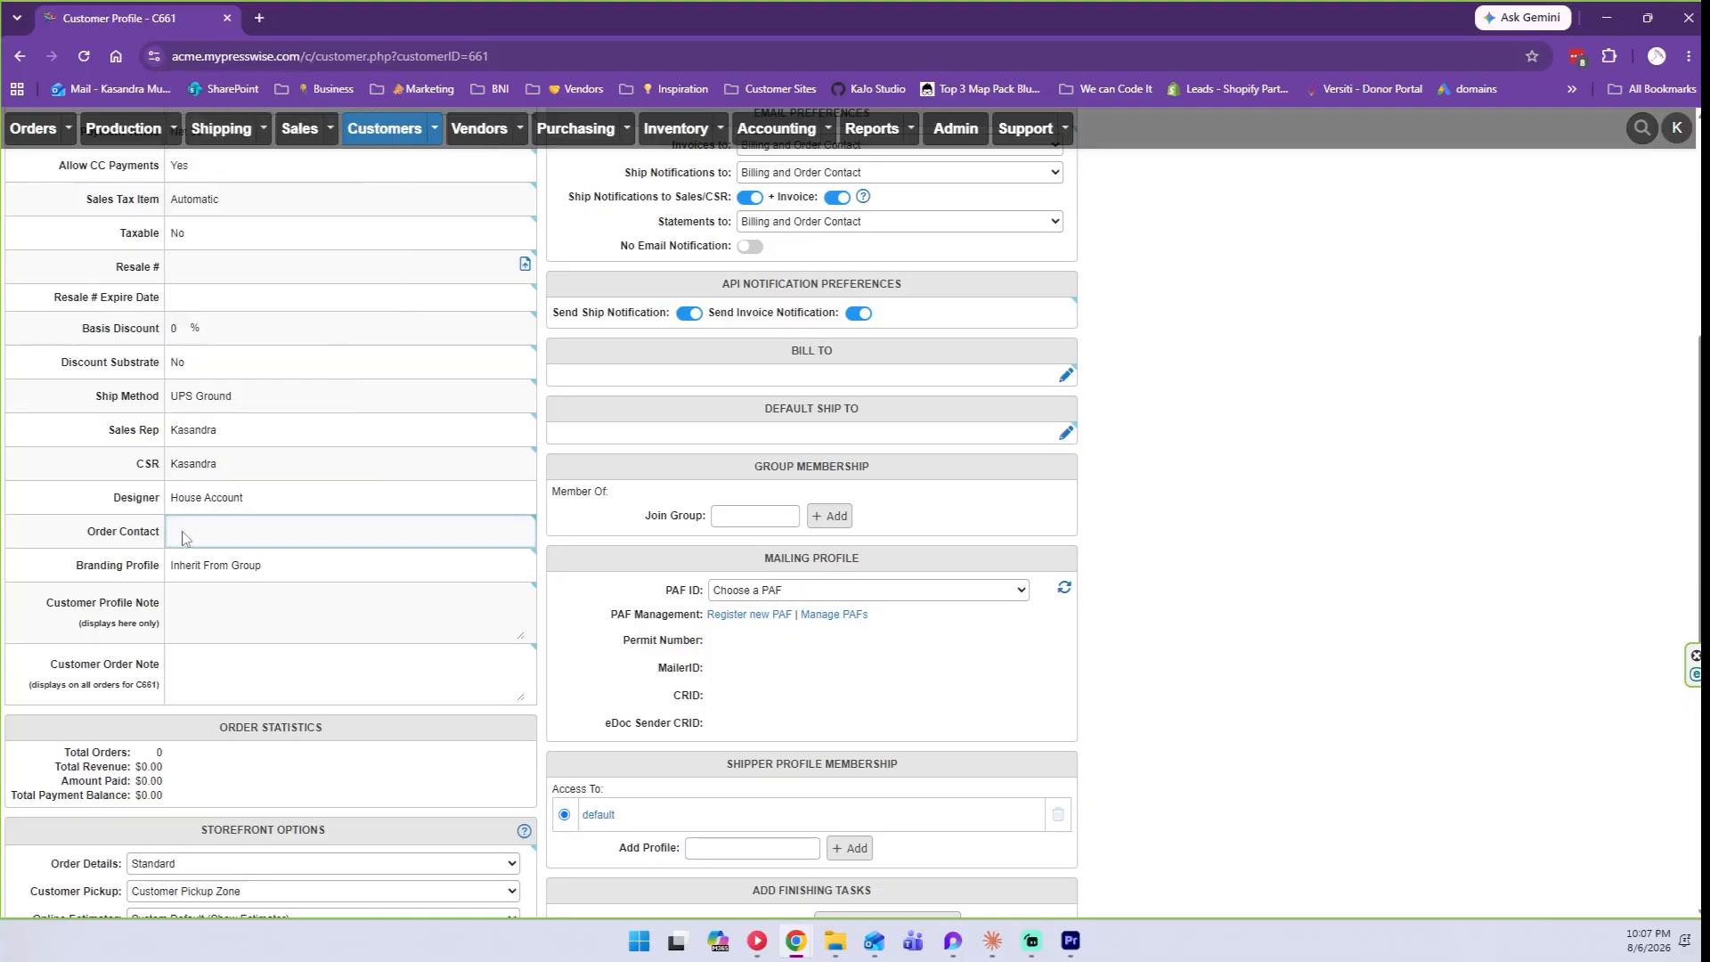
click(212, 533)
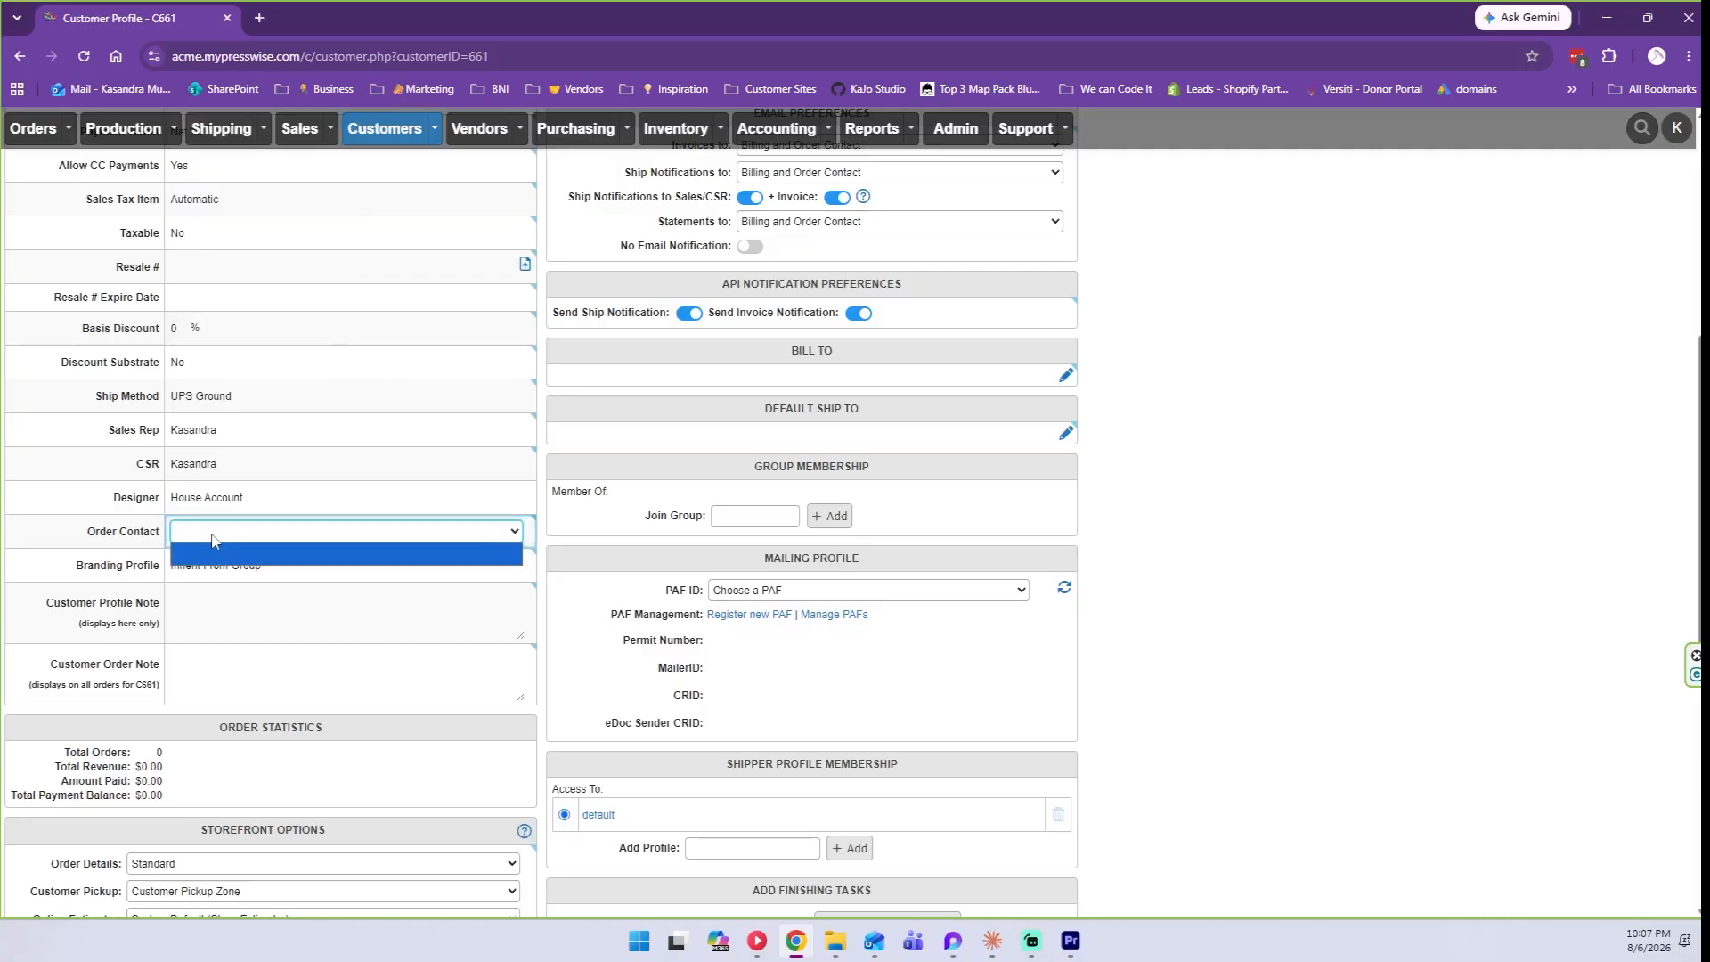
click(212, 539)
scroll(349, 801, down, 7)
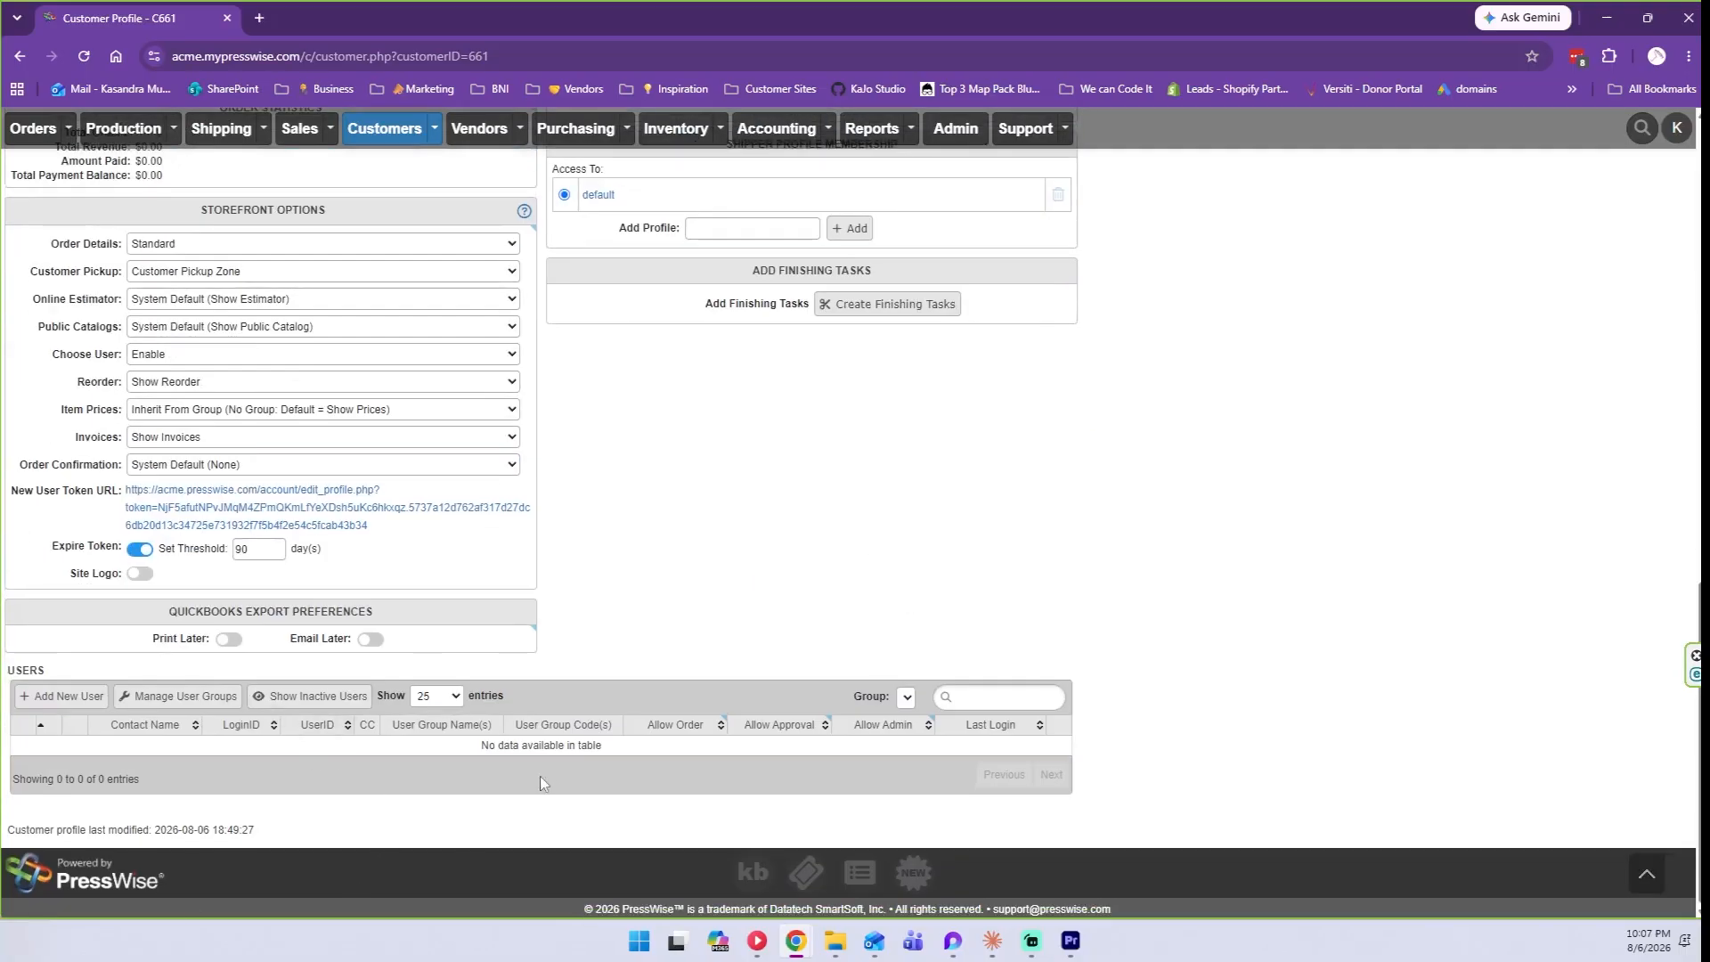
scroll(546, 776, up, 7)
click(313, 537)
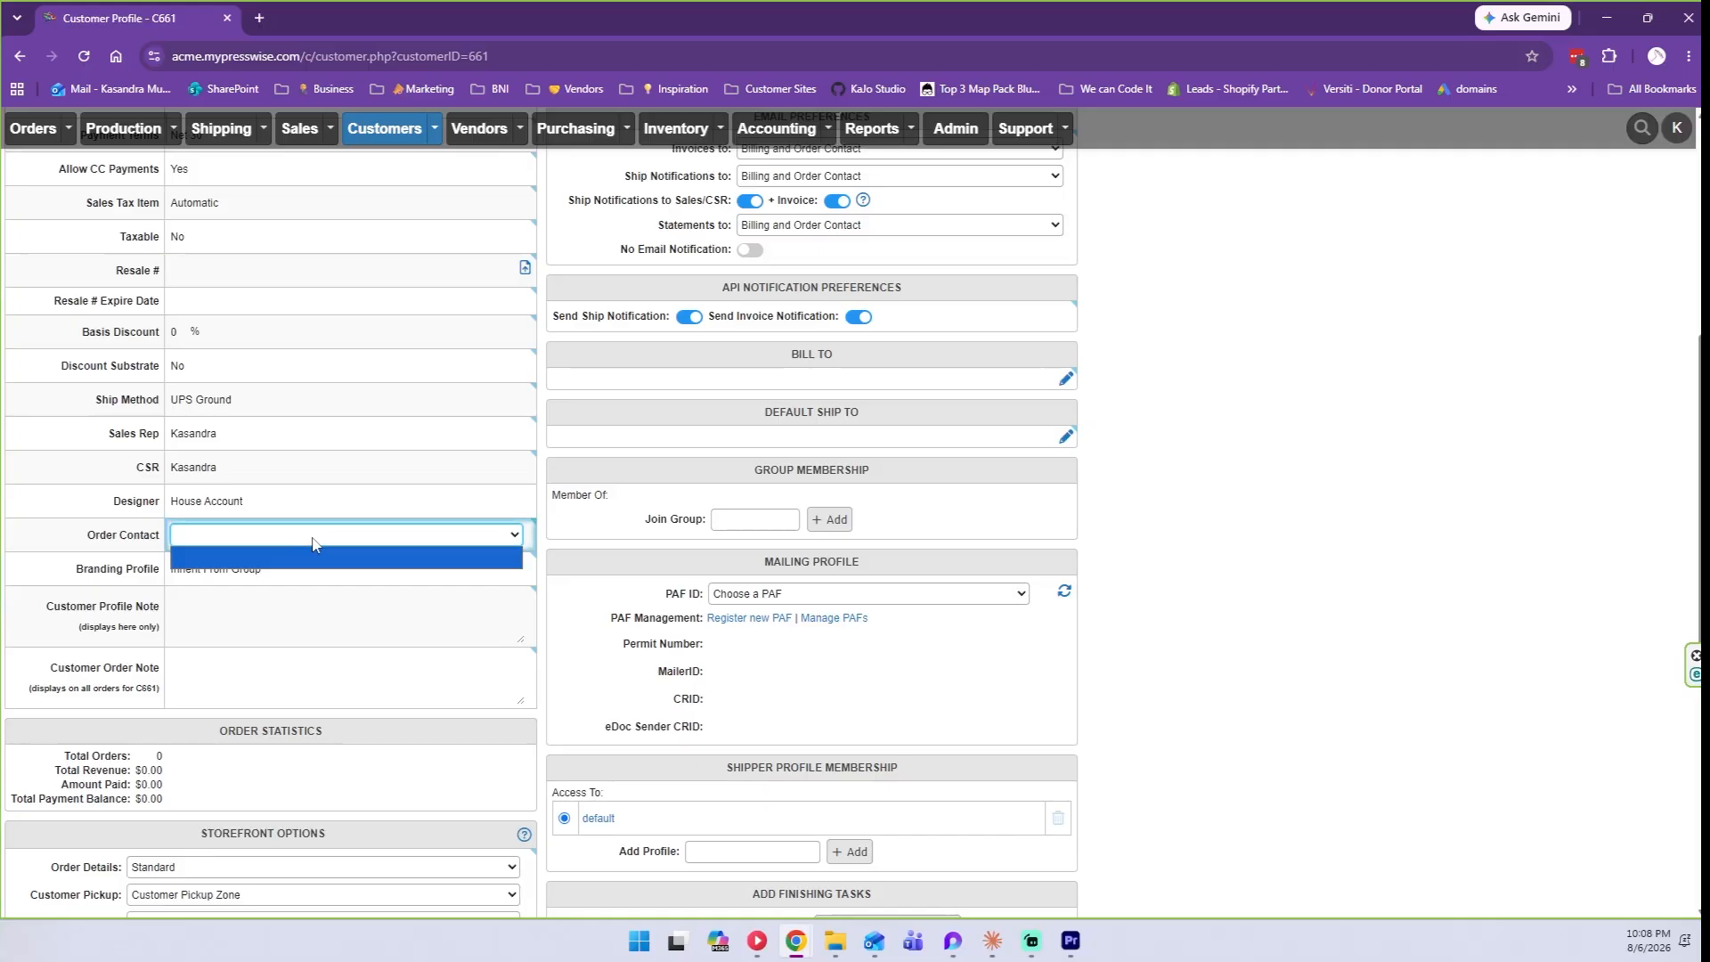
scroll(312, 545, up, 1)
scroll(313, 544, up, 5)
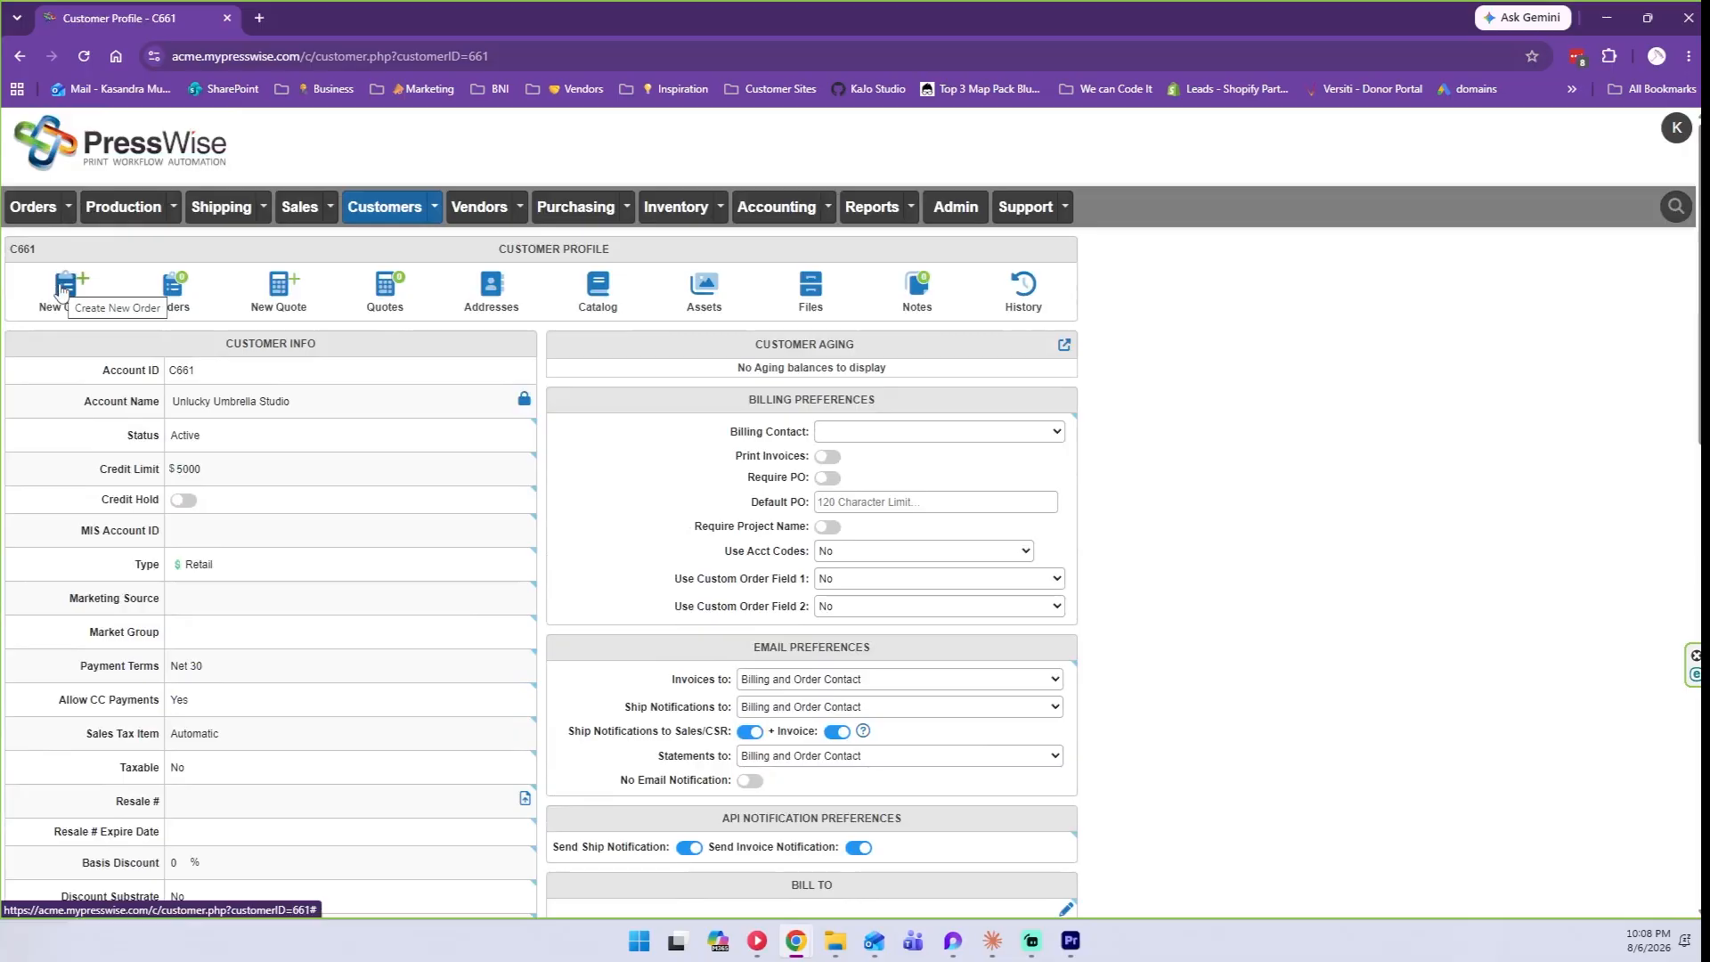
scroll(204, 709, down, 4)
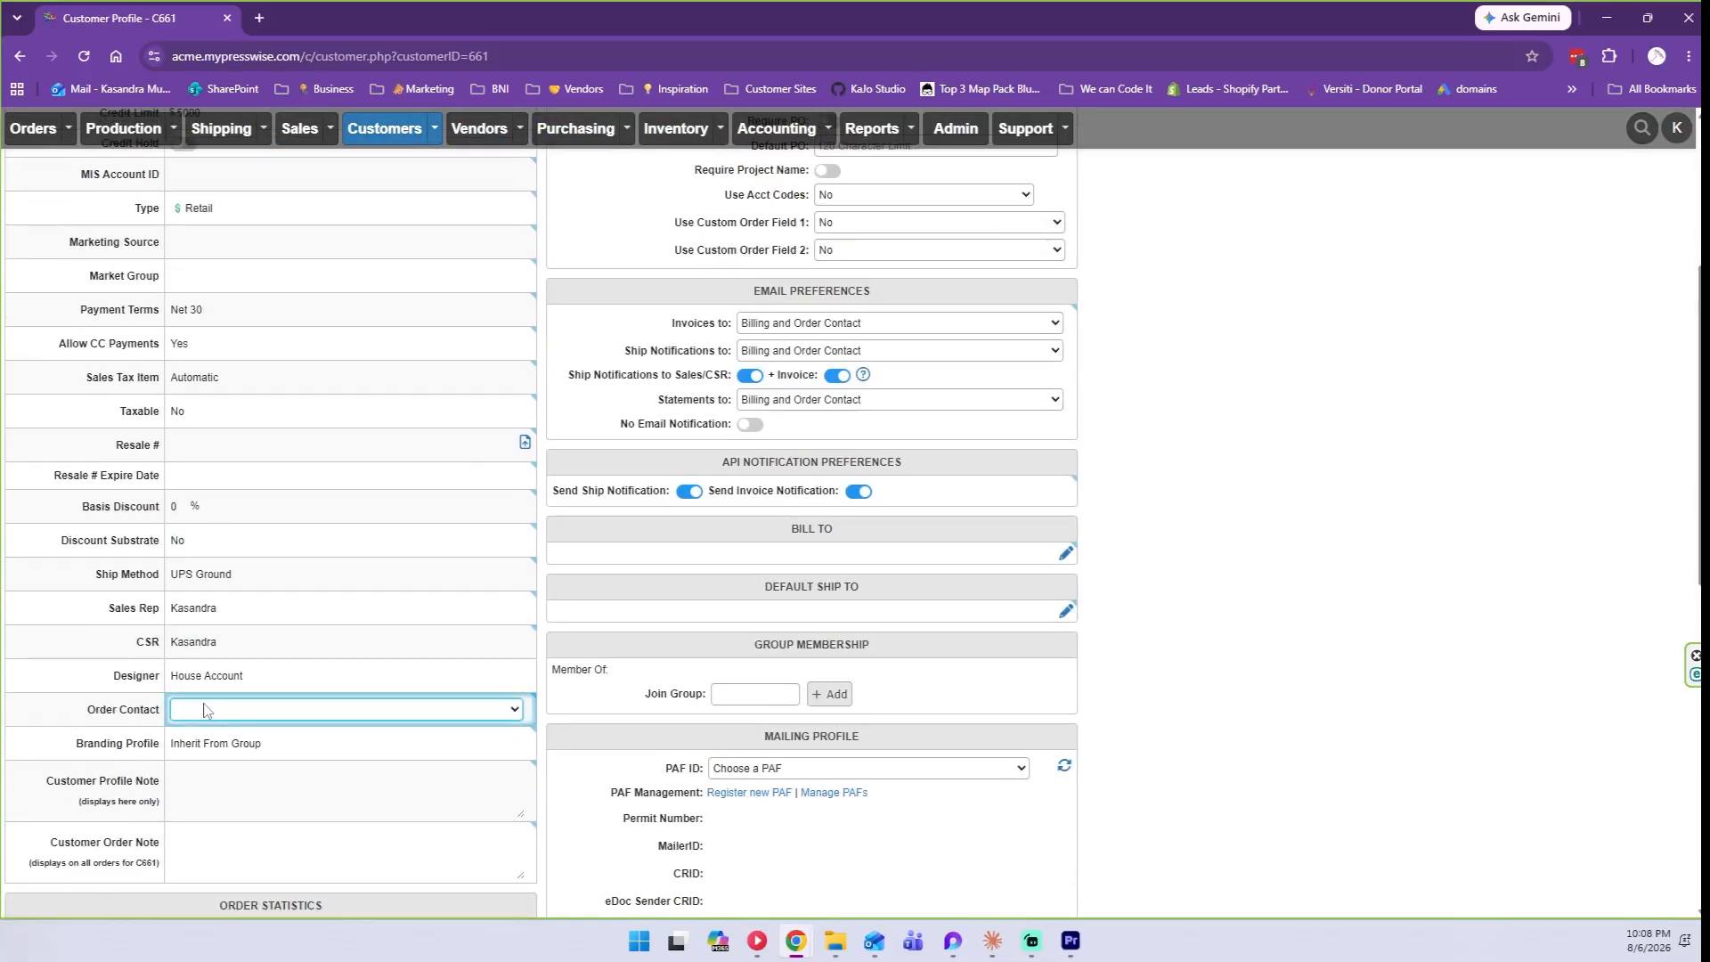
scroll(203, 709, down, 1)
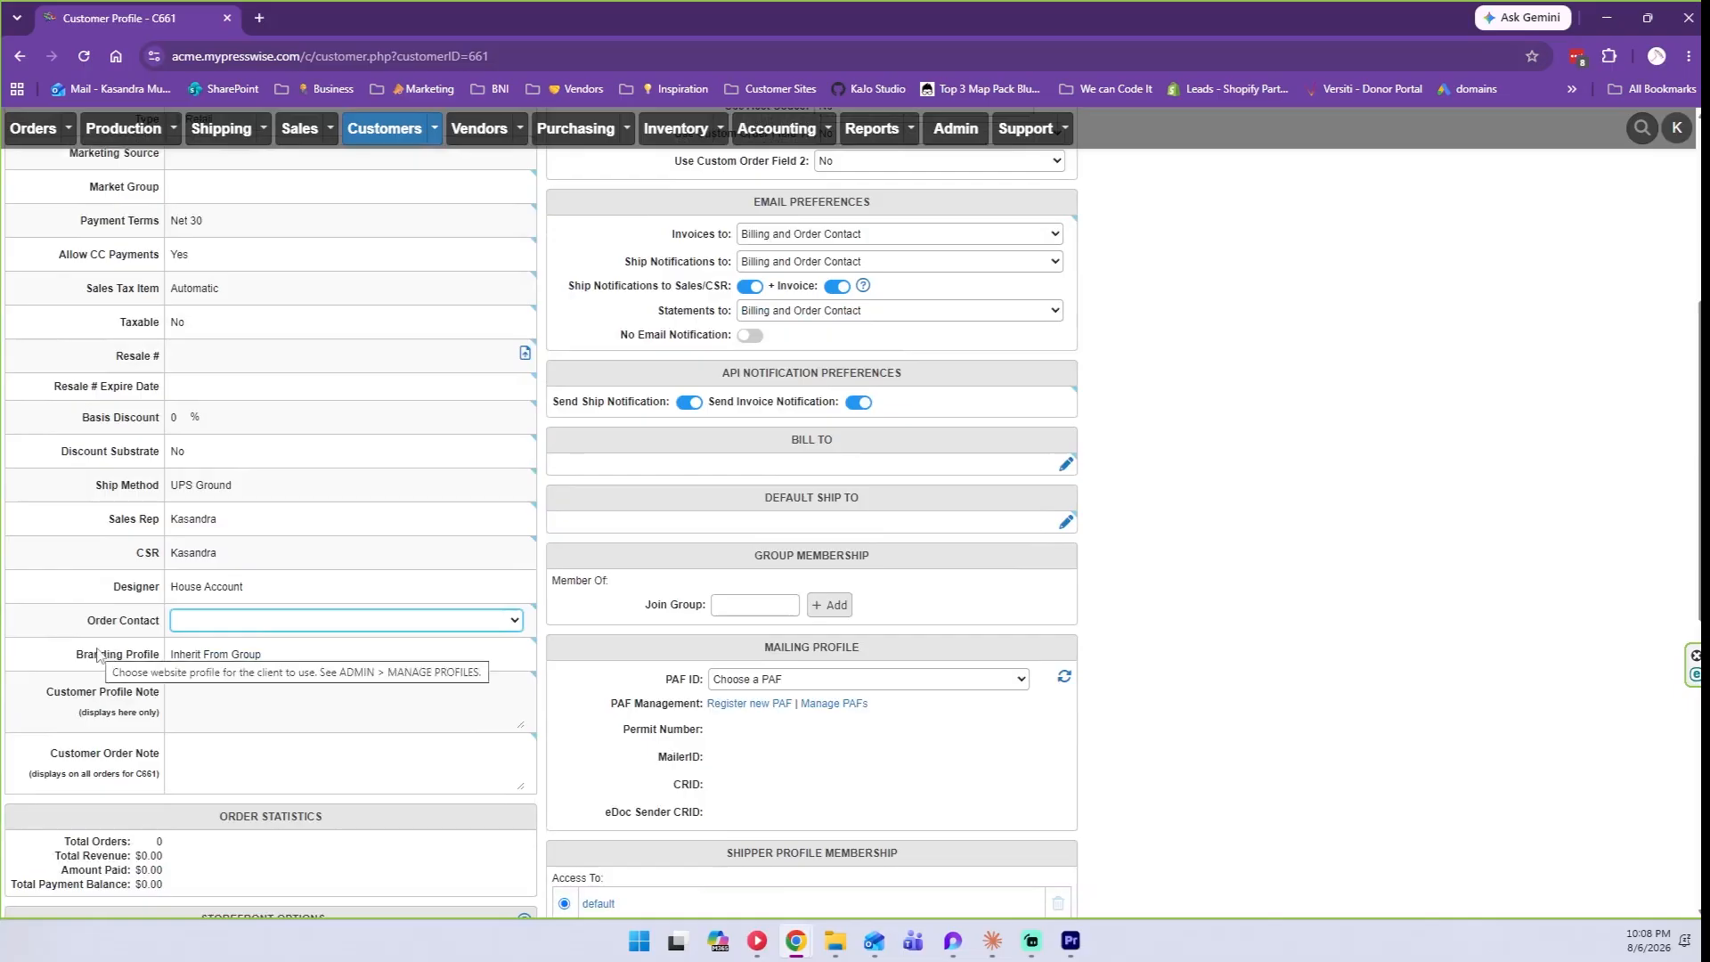
triple_click(72, 659)
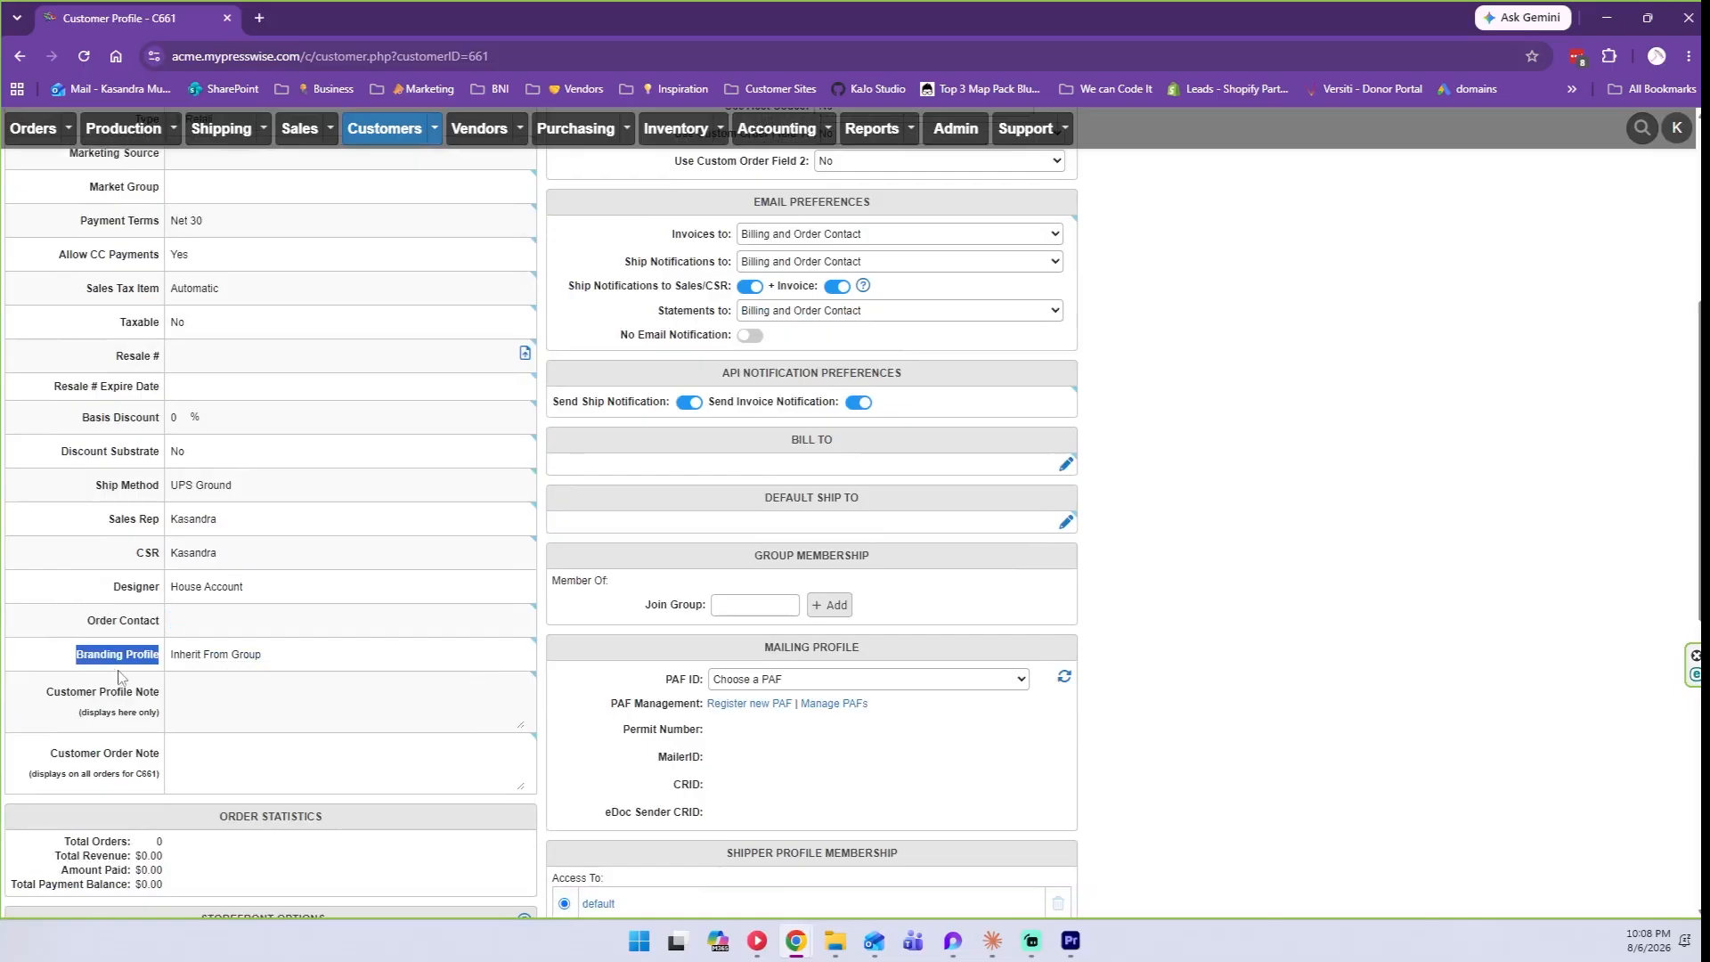
click(250, 655)
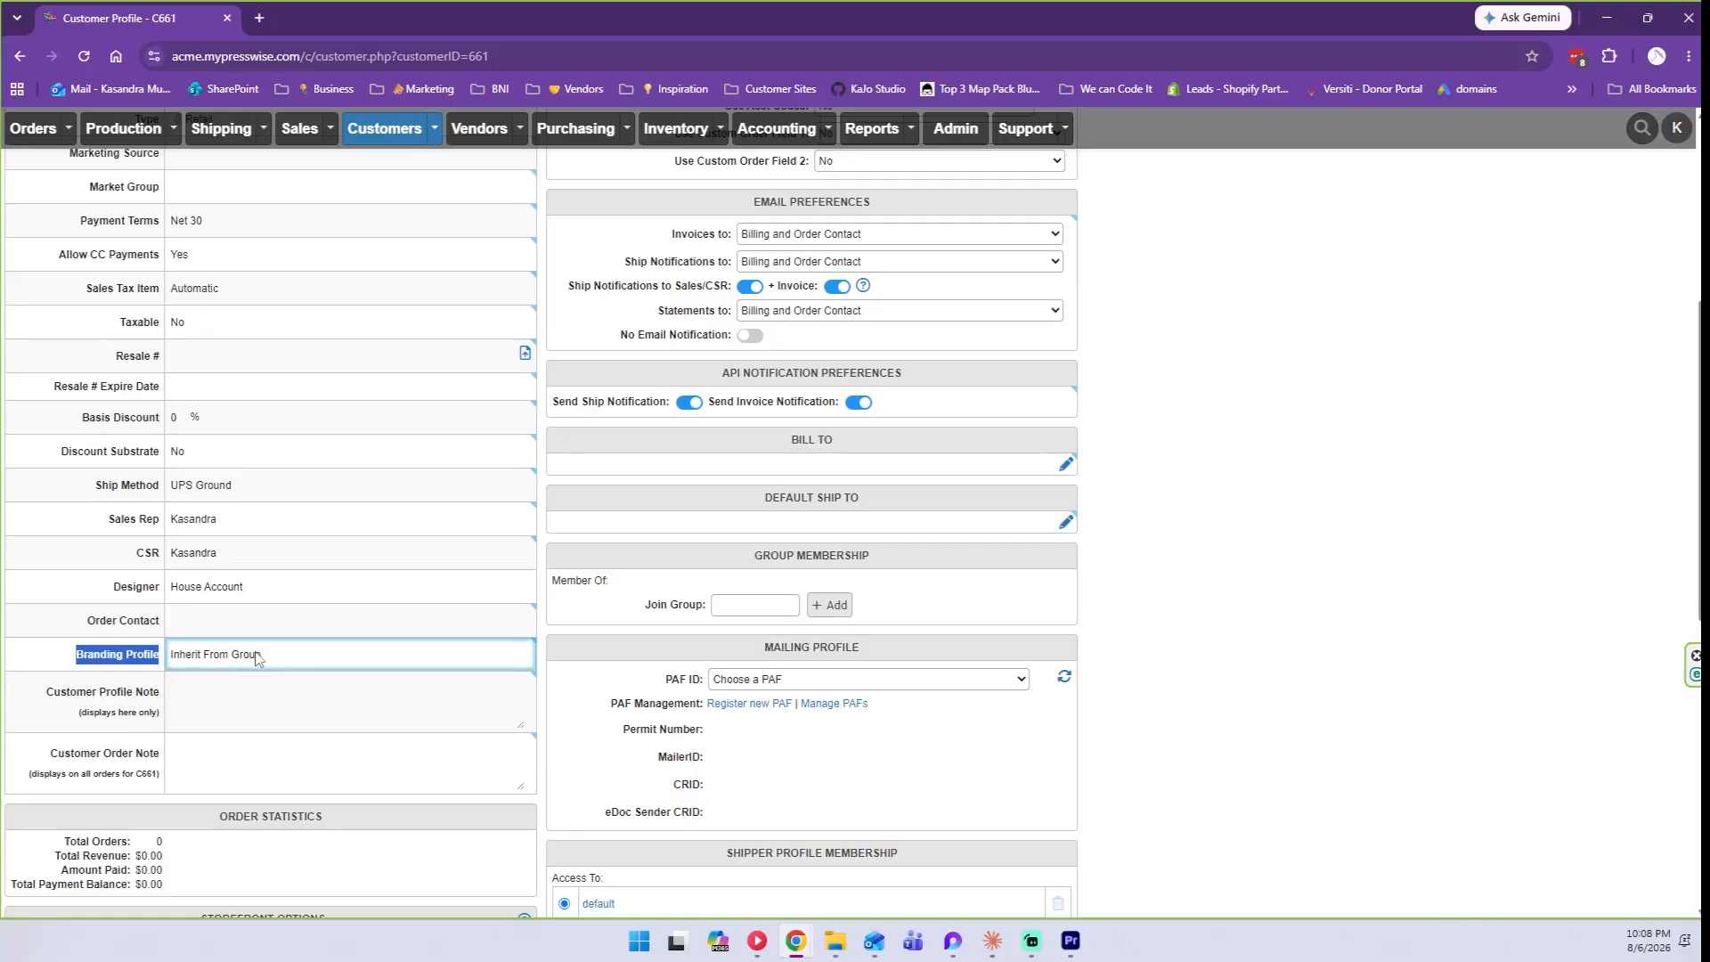
scroll(256, 657, down, 1)
click(201, 612)
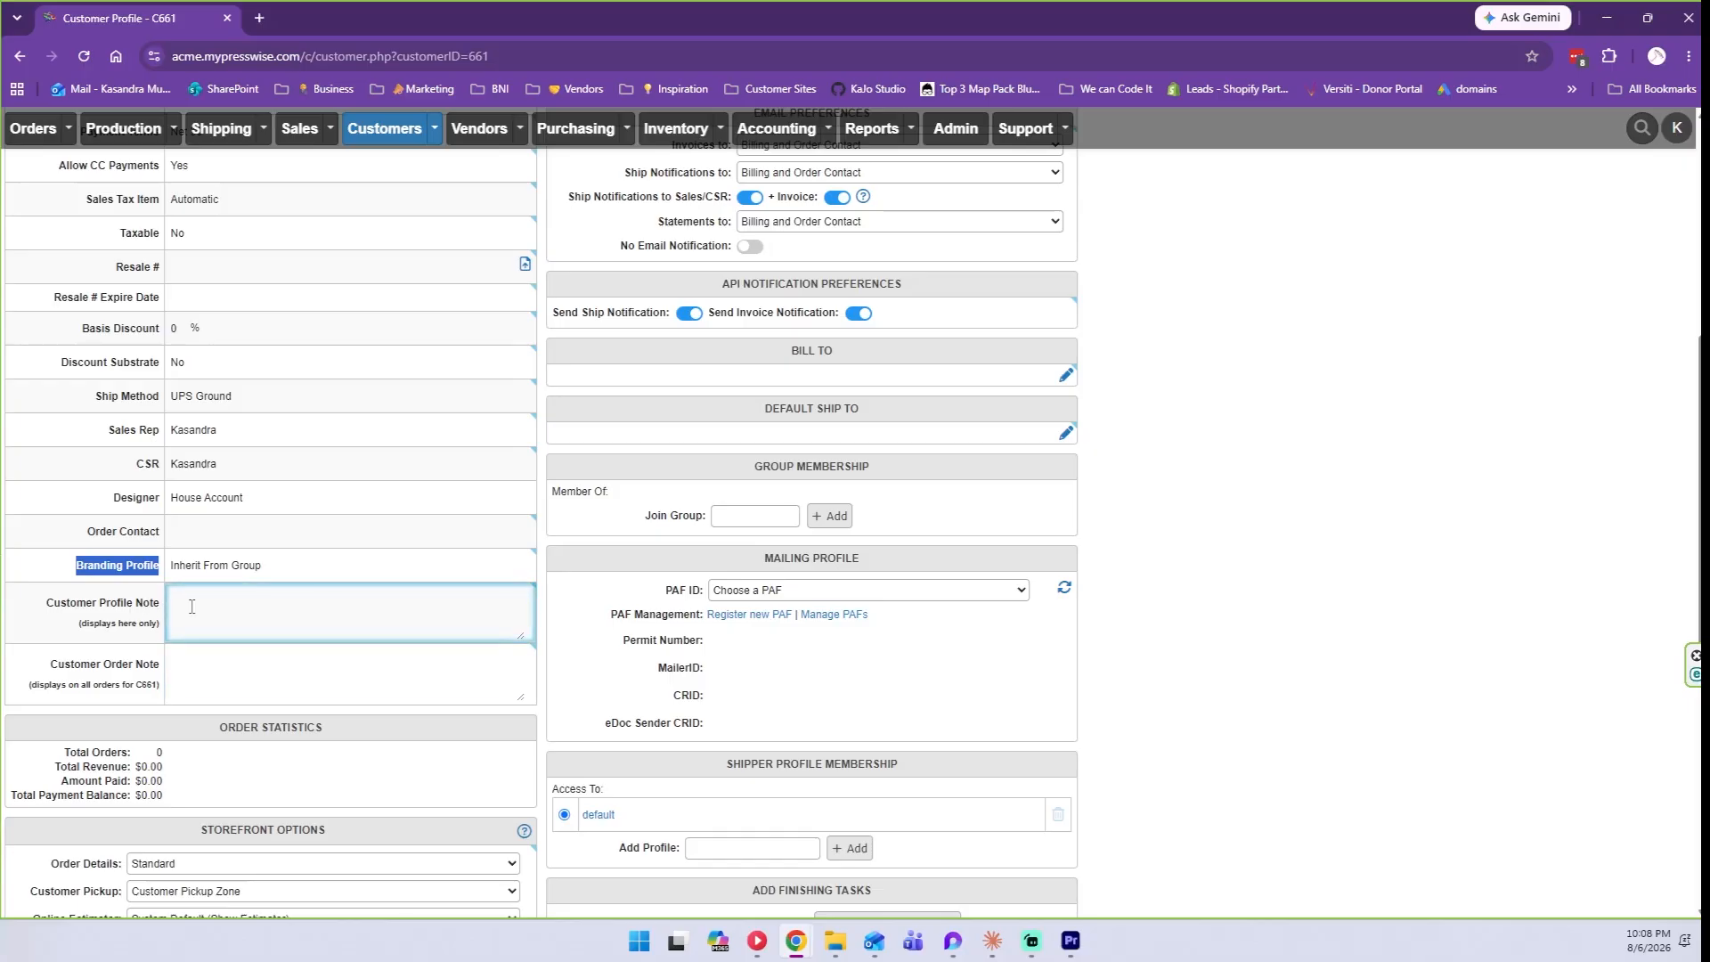
click(192, 606)
click(224, 623)
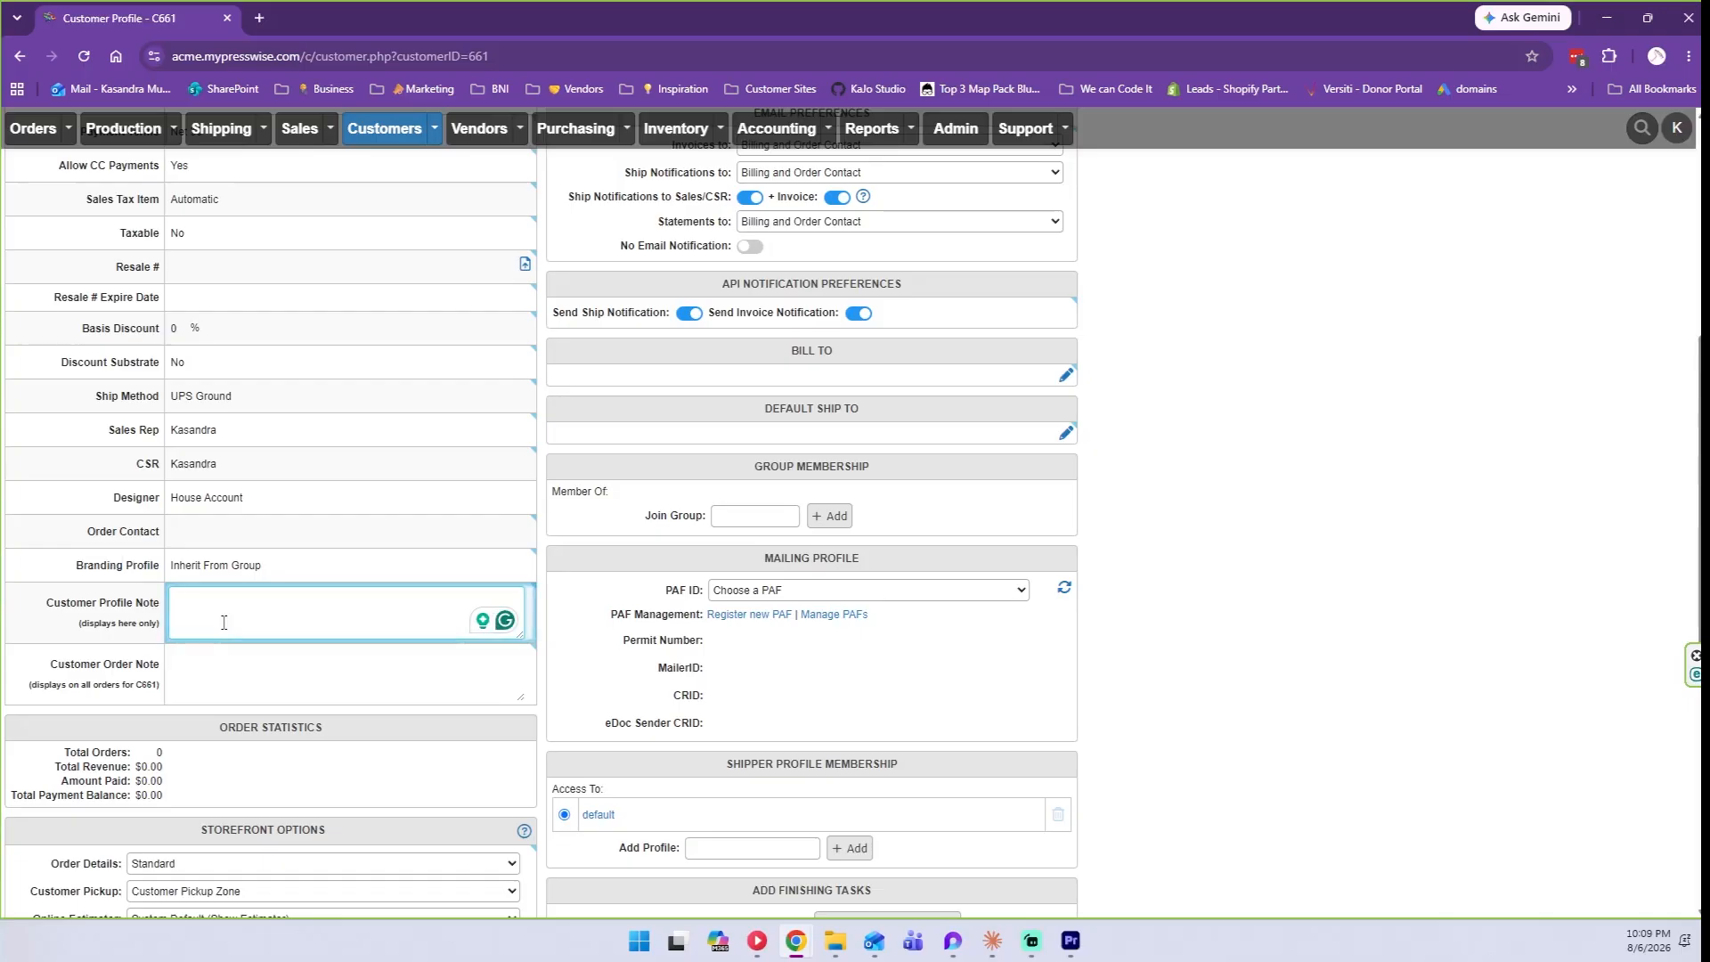
click(209, 664)
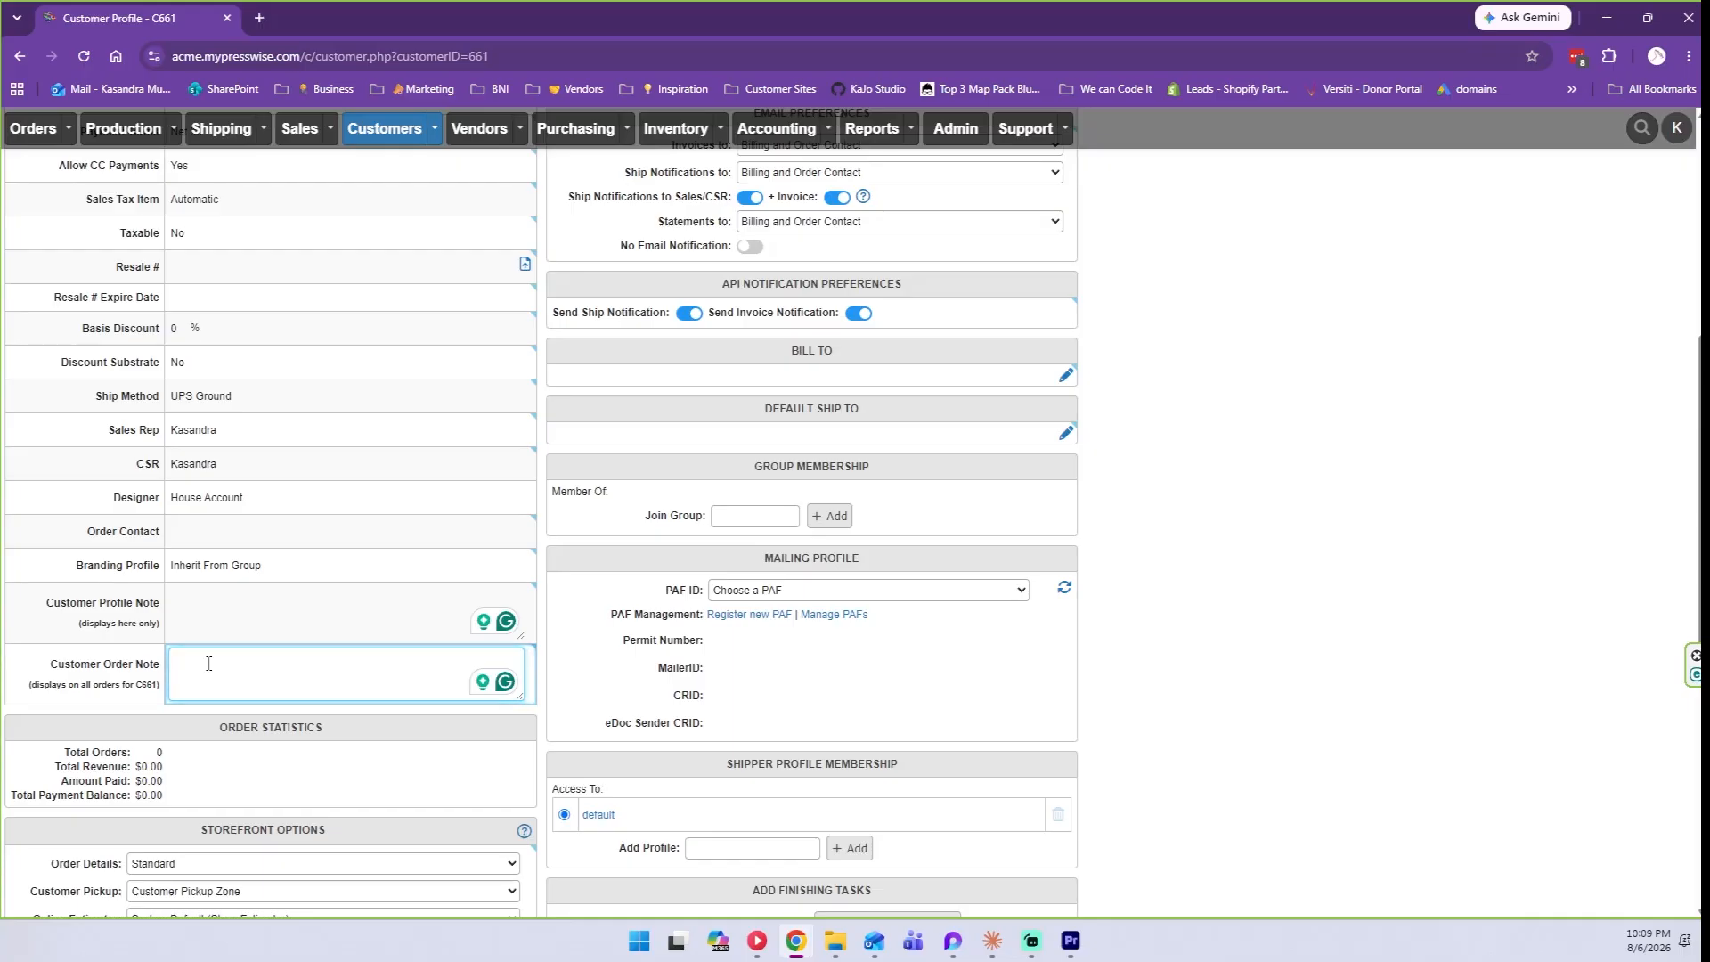
scroll(208, 663, down, 2)
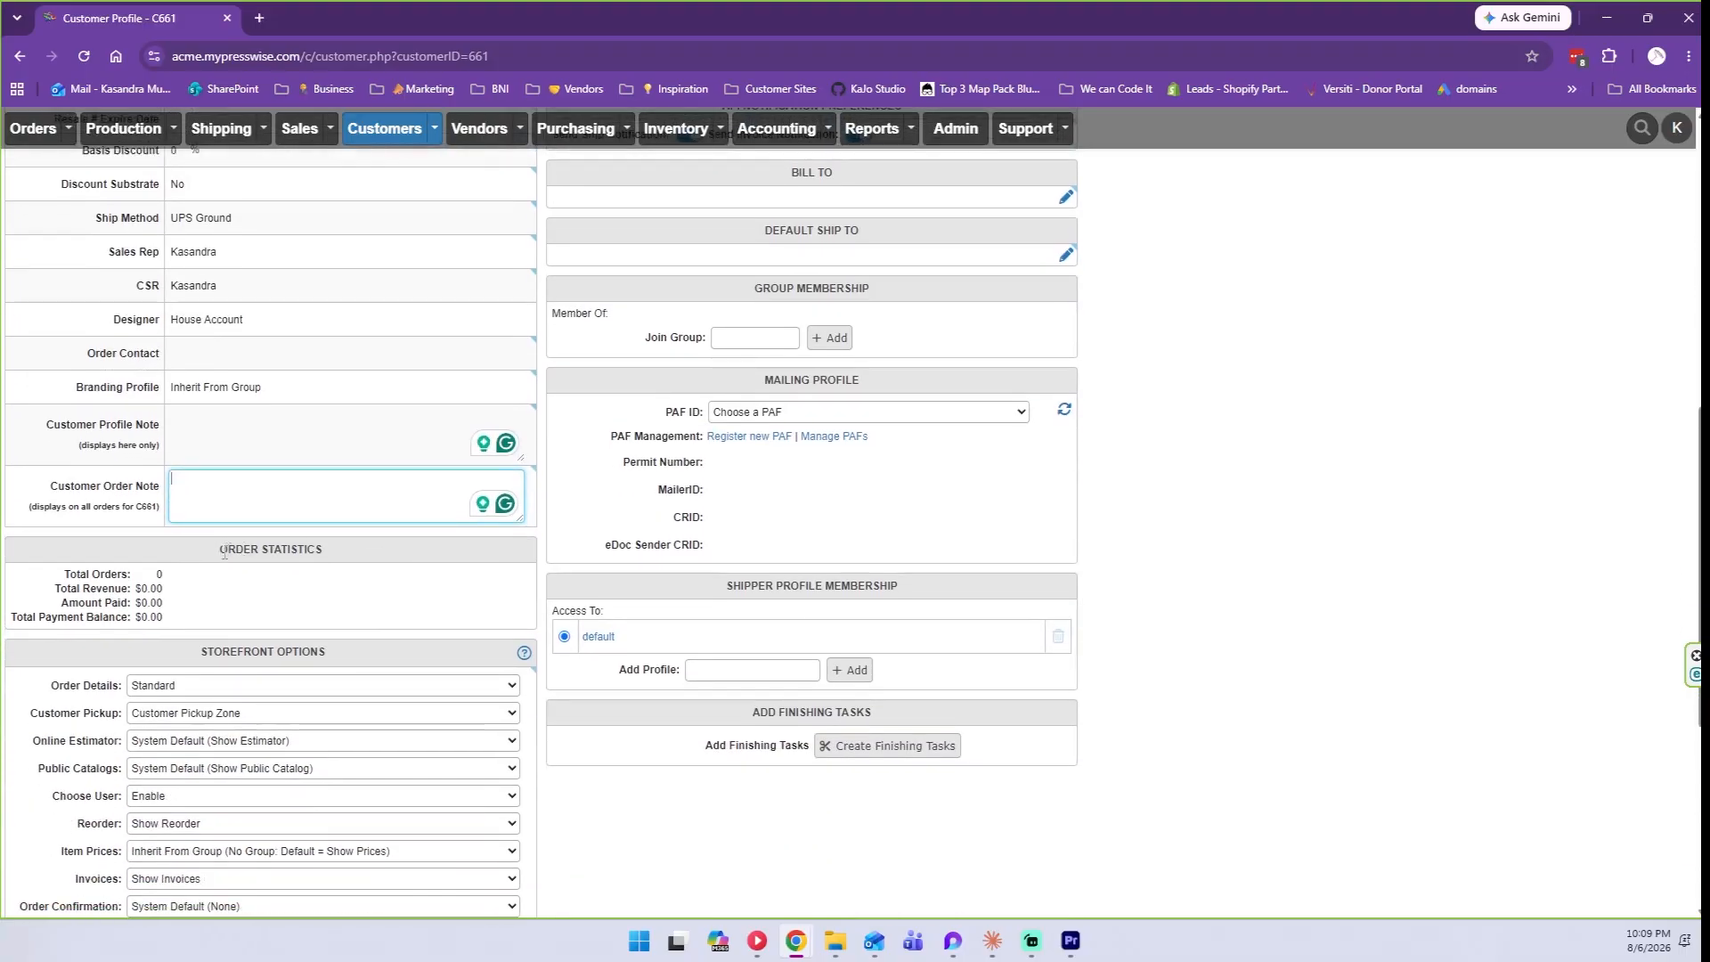
drag(193, 620, 131, 592)
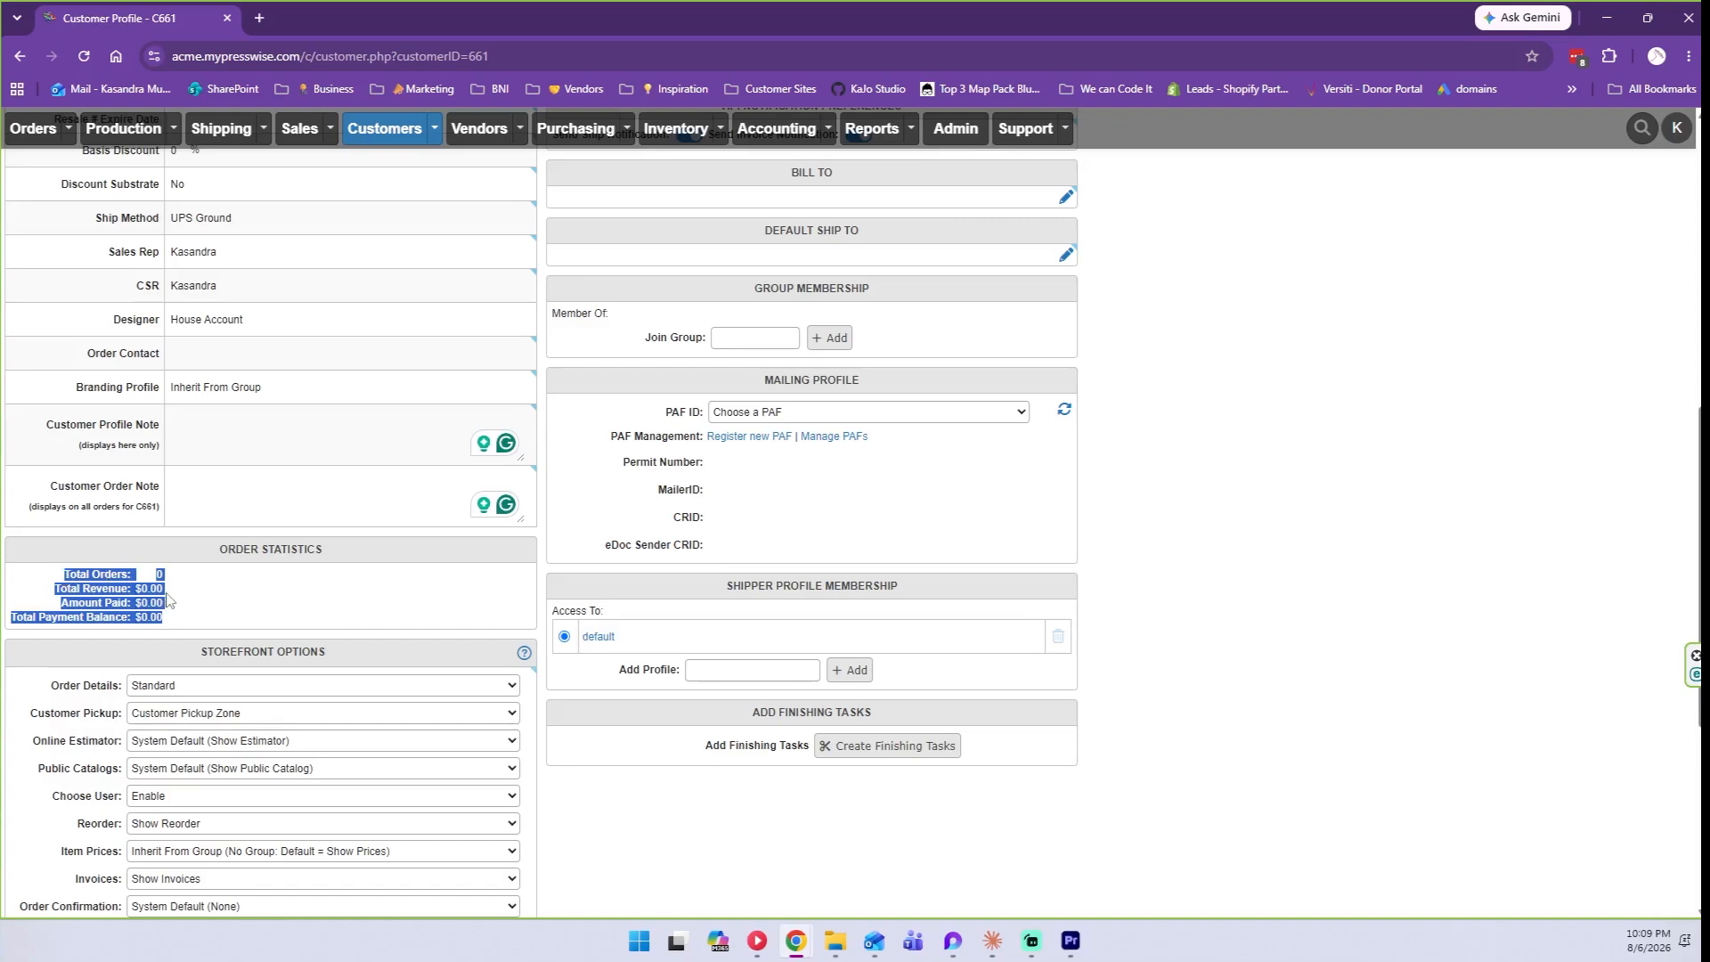
click(168, 602)
scroll(98, 488, down, 1)
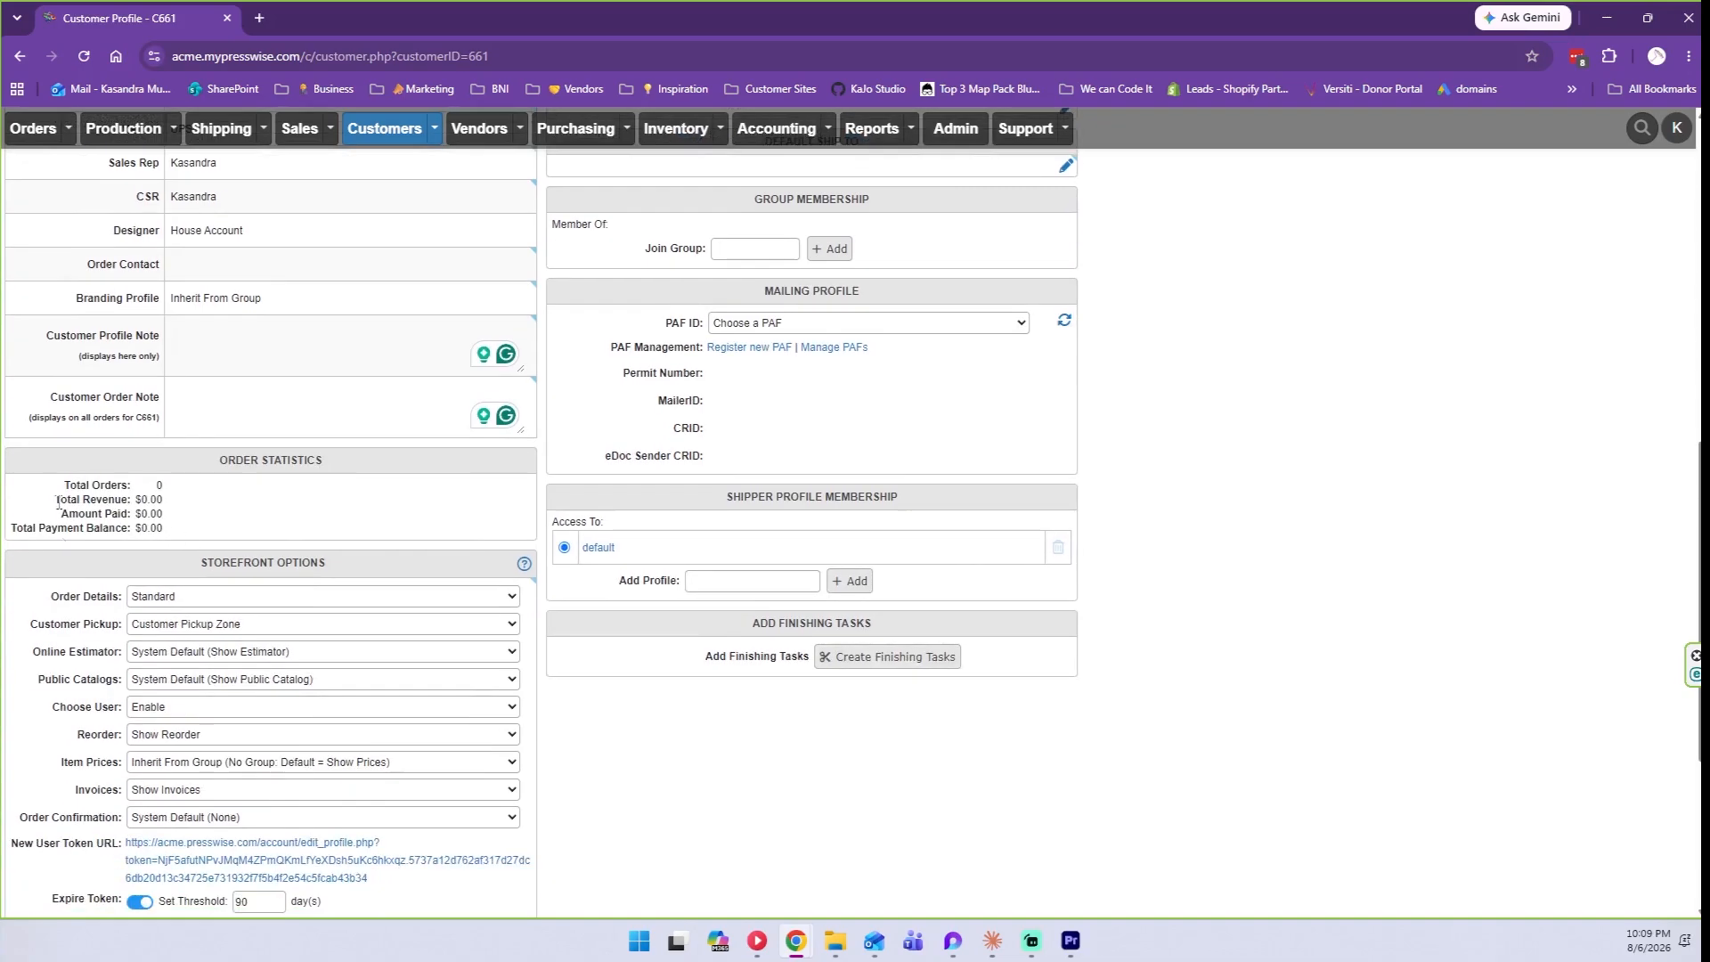
scroll(161, 488, down, 2)
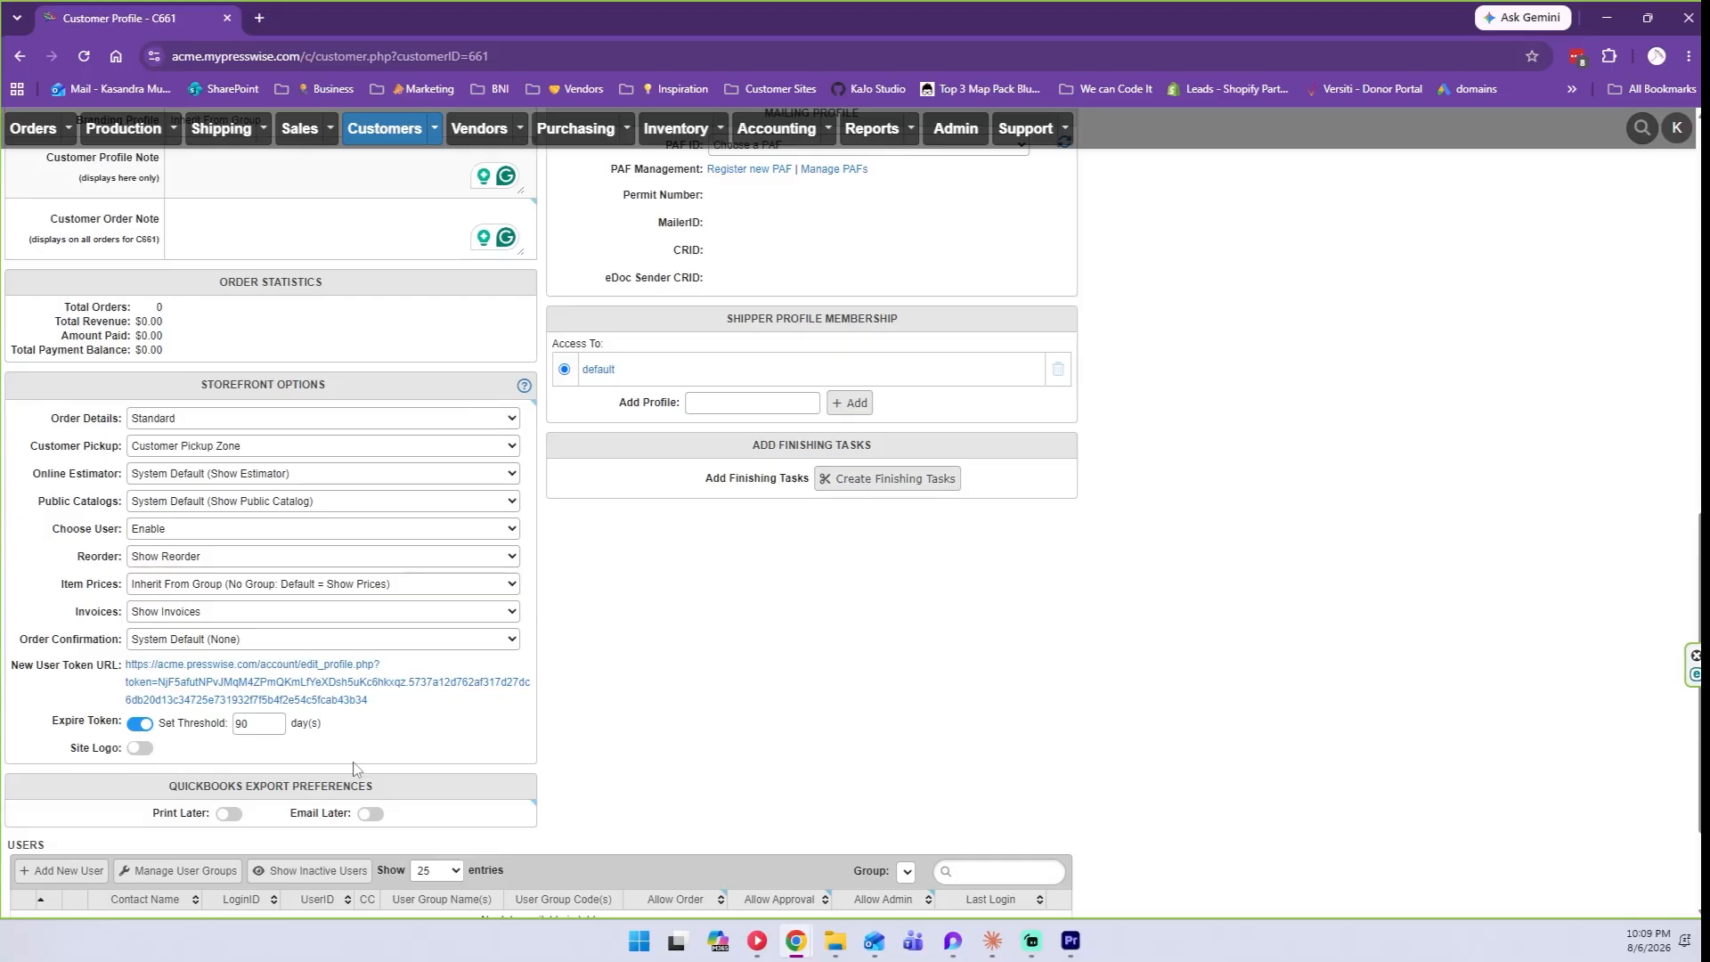
click(213, 419)
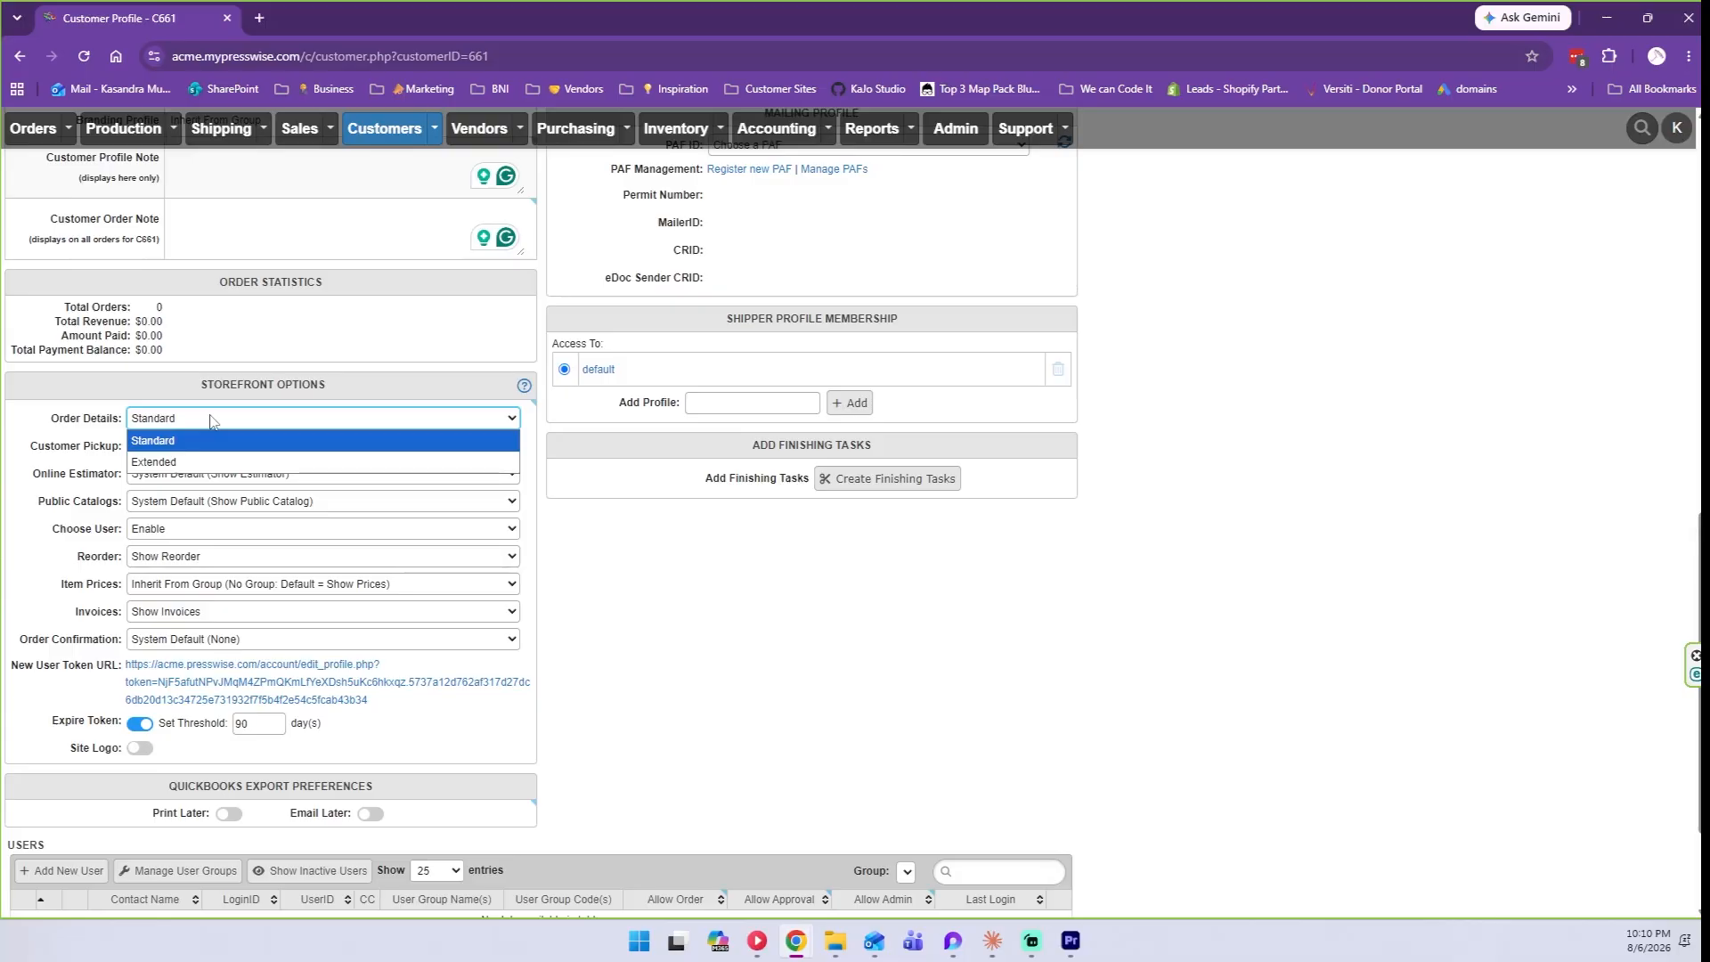
click(162, 463)
click(160, 420)
click(166, 441)
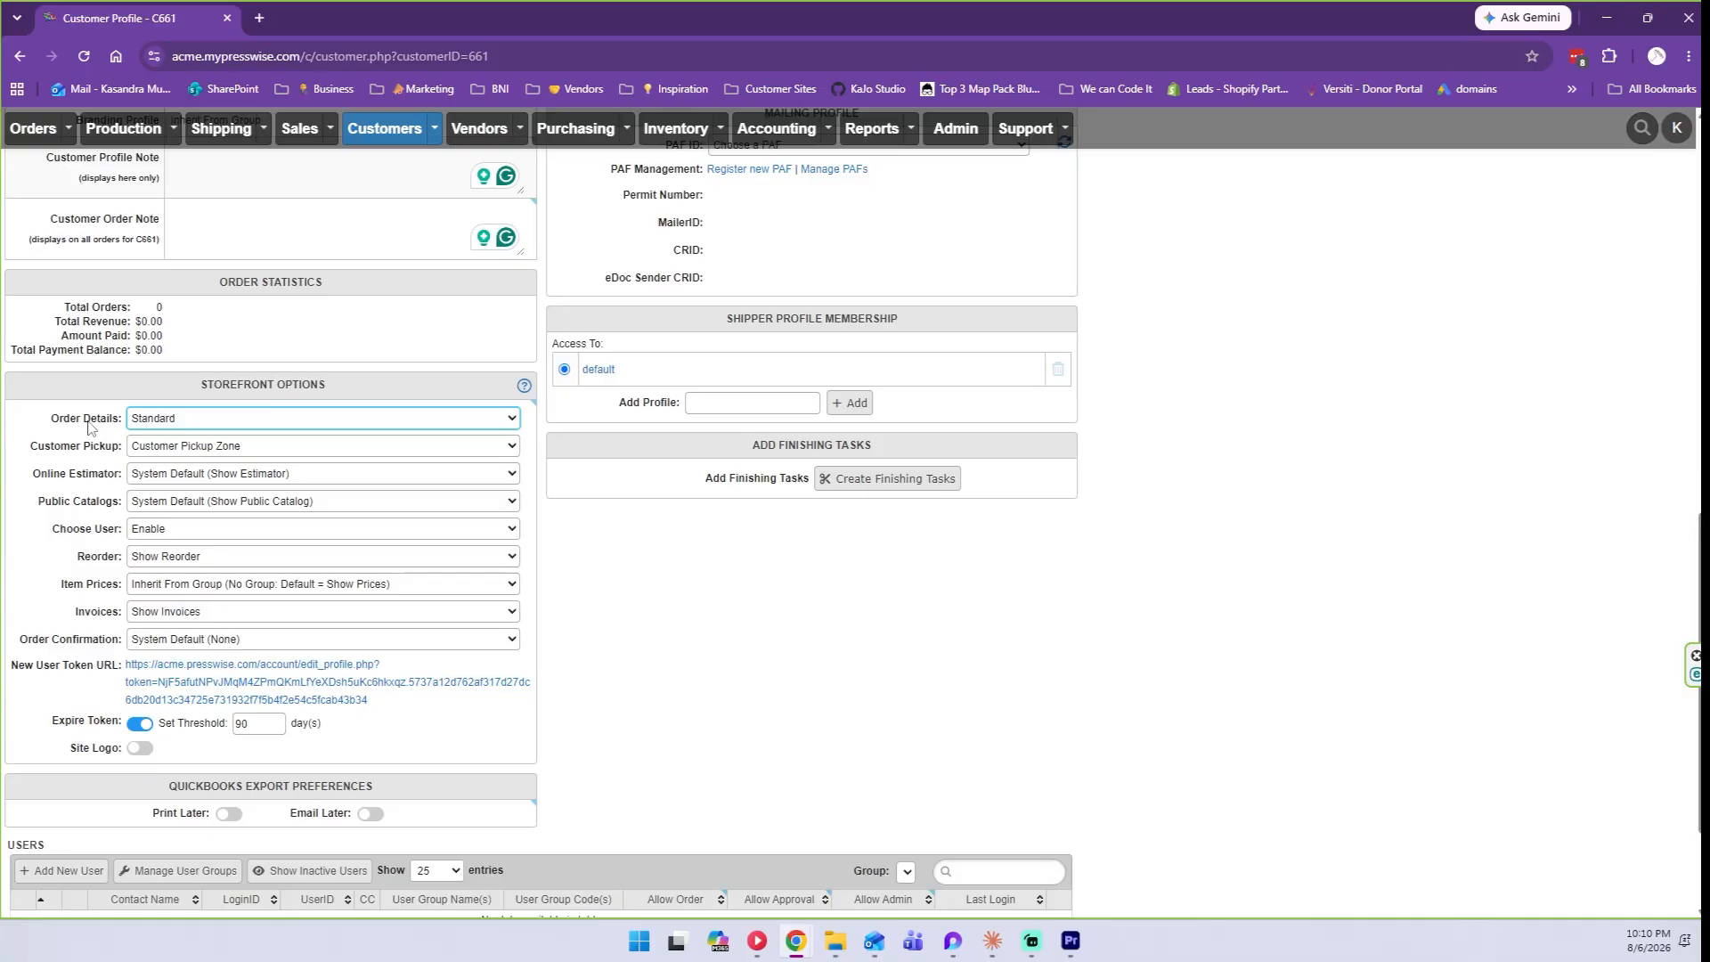
click(175, 450)
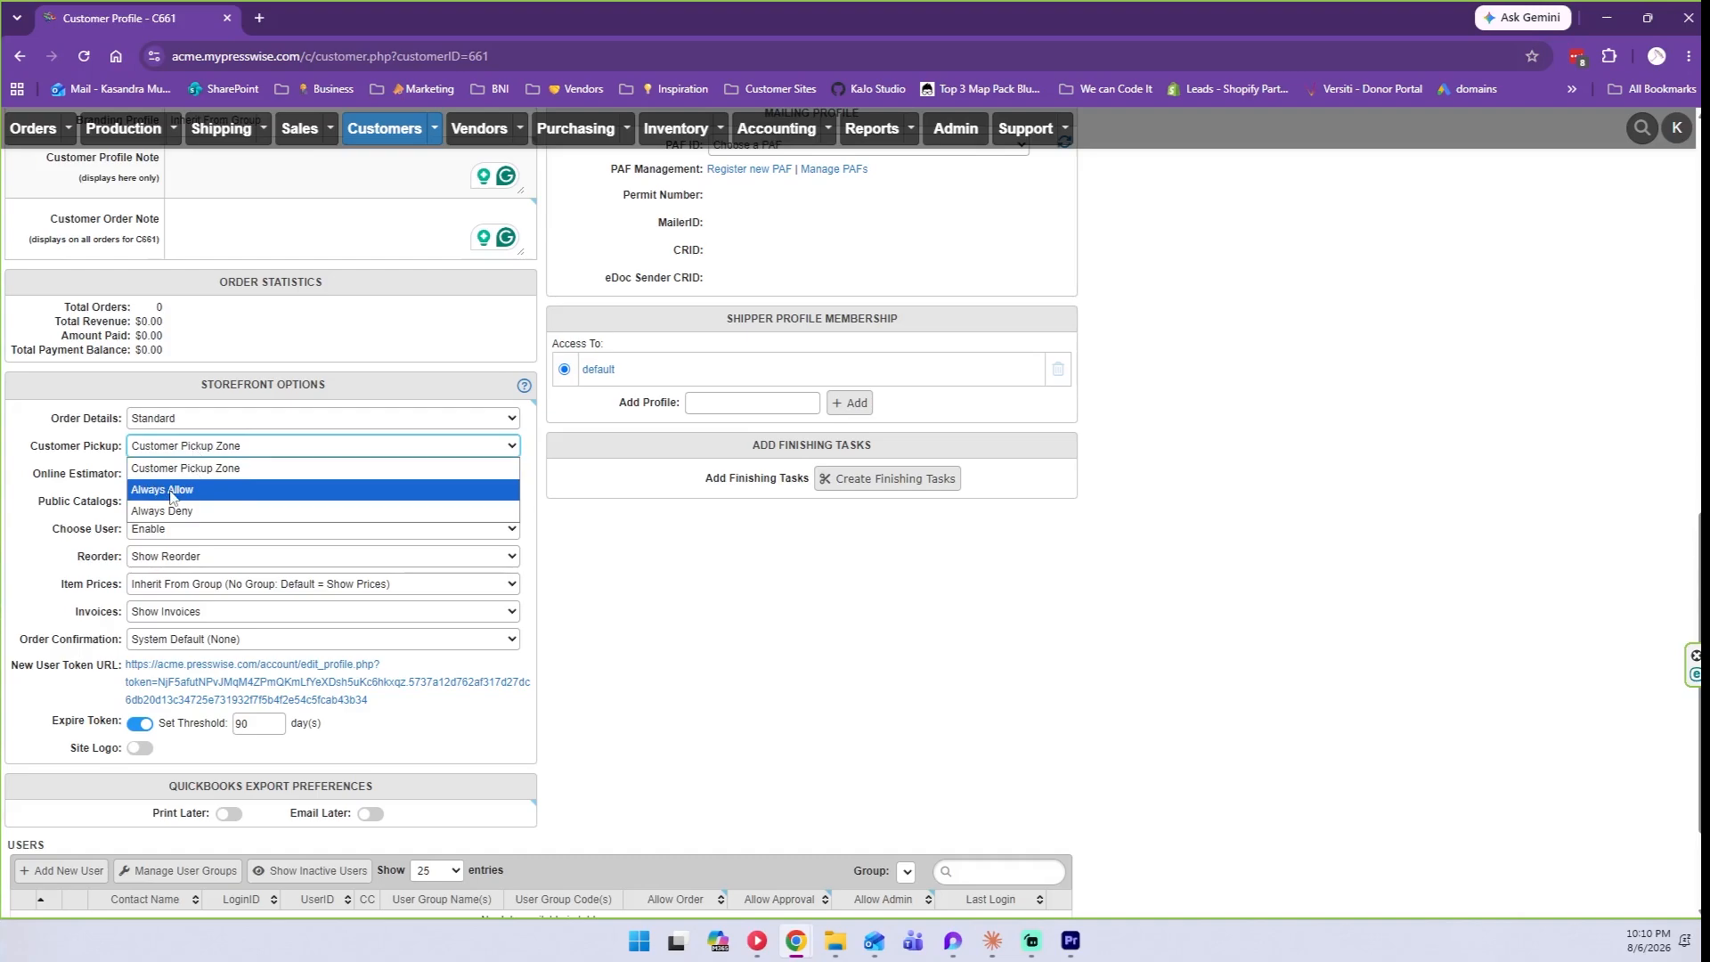
click(105, 485)
click(160, 476)
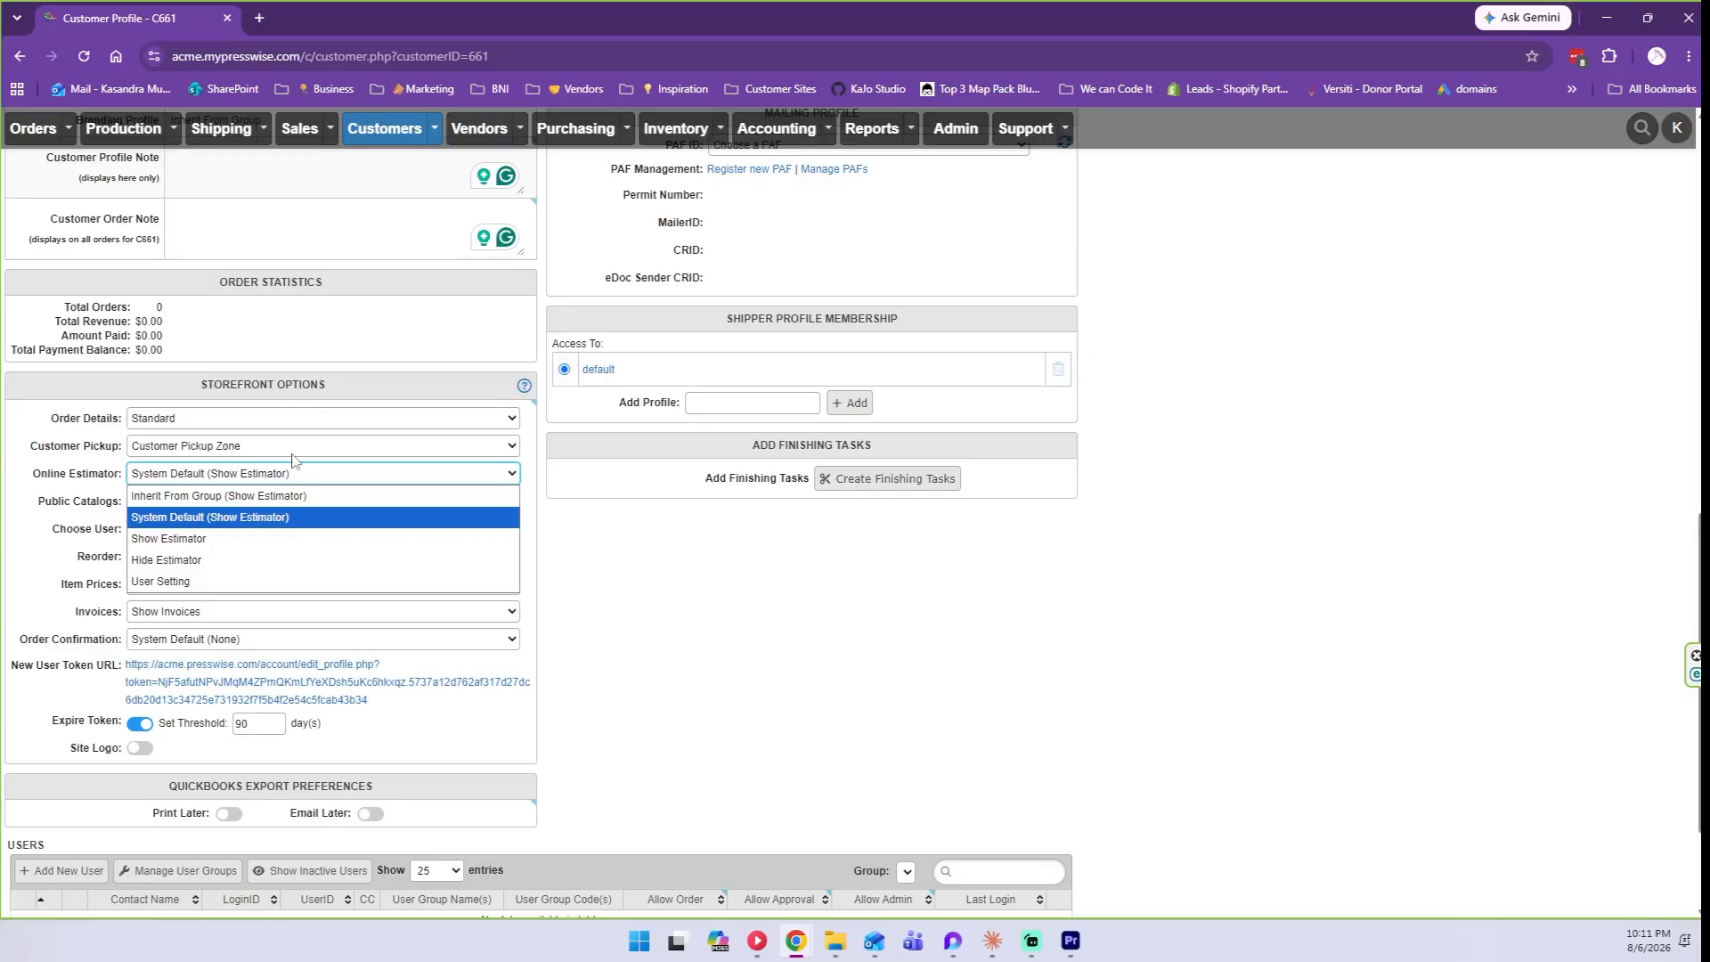
click(313, 481)
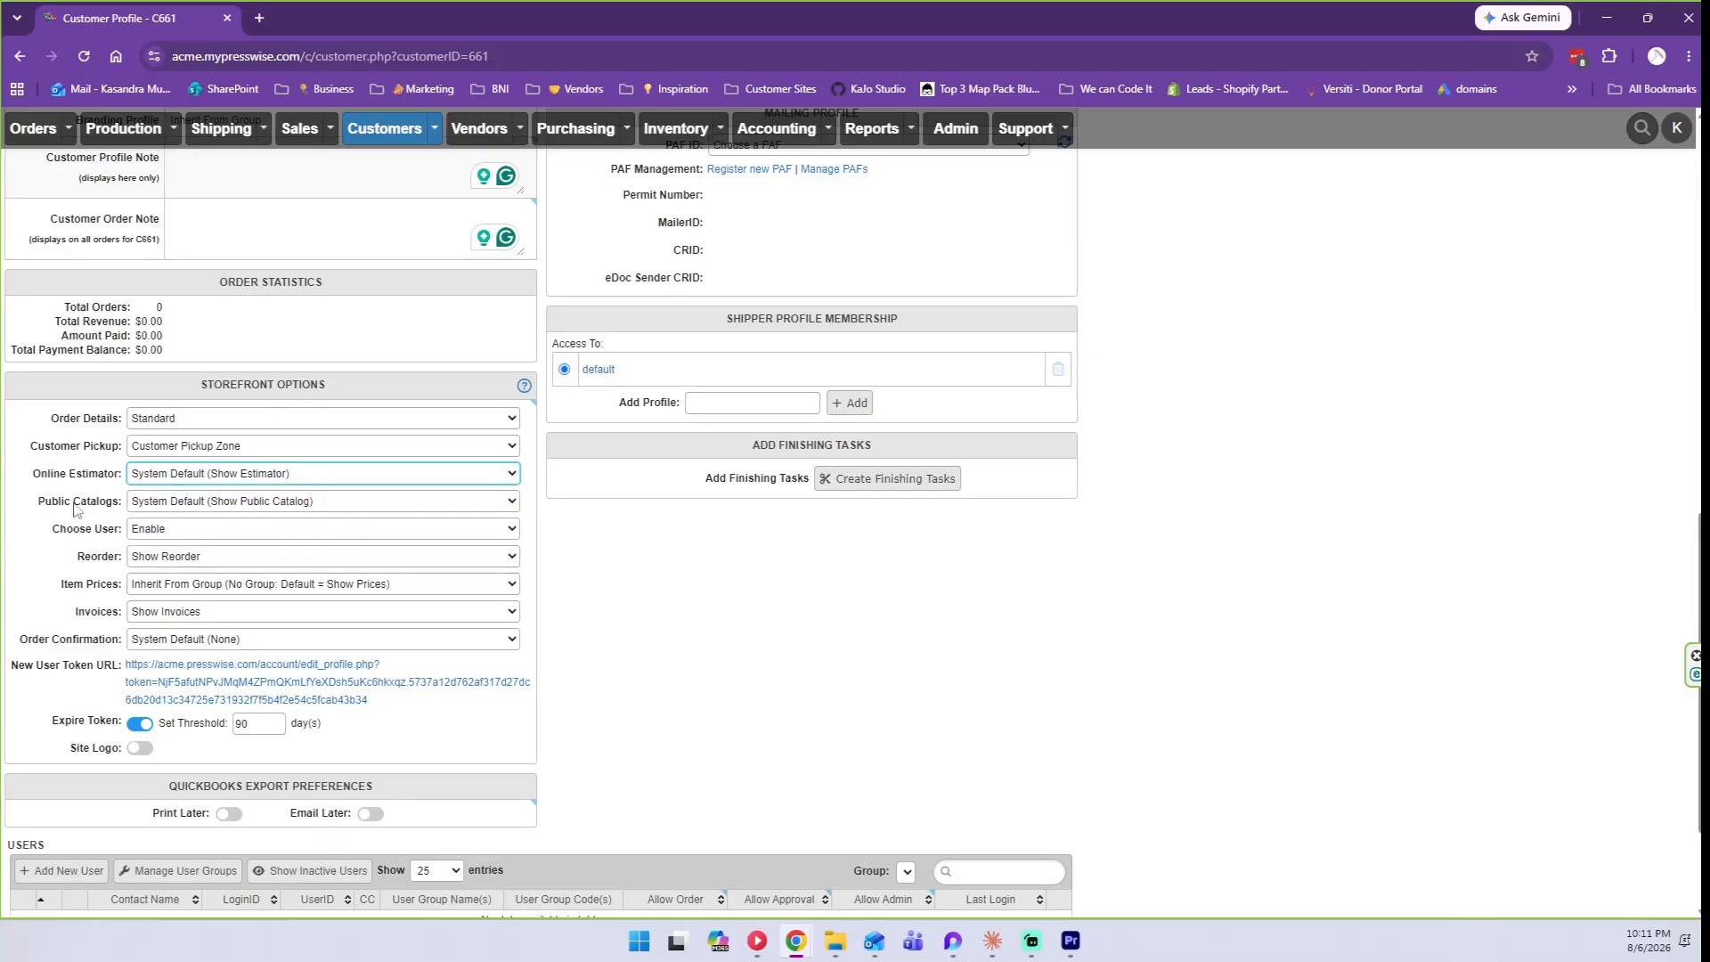
click(156, 496)
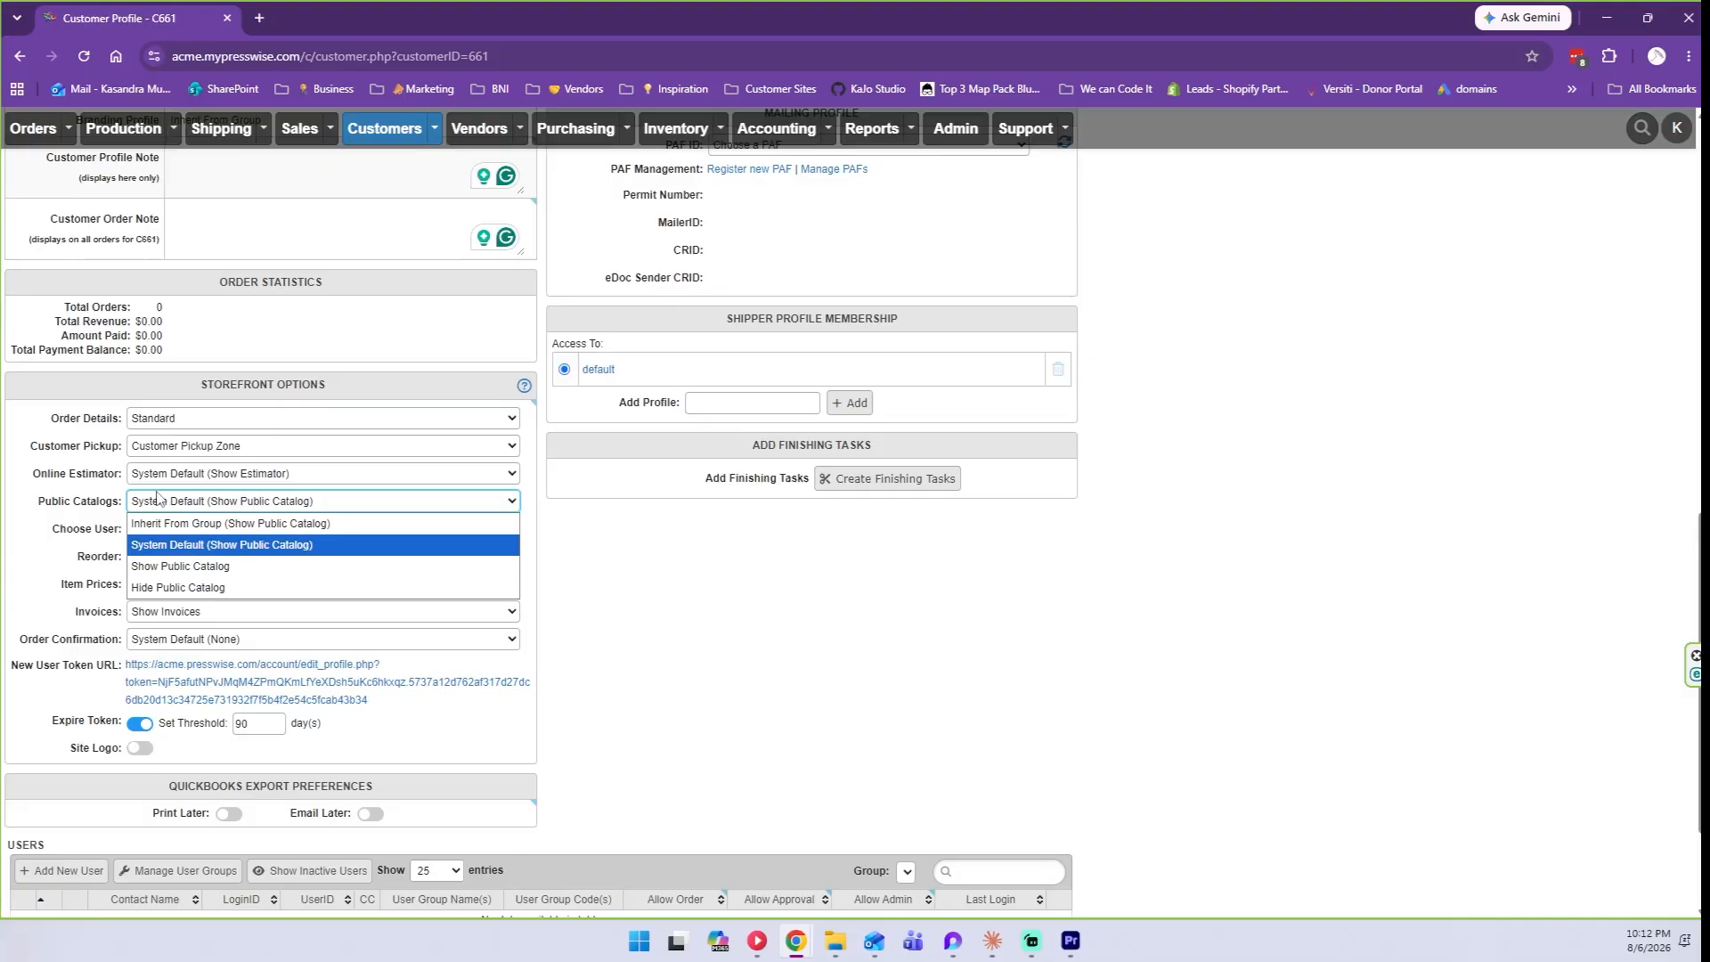
click(157, 498)
click(205, 529)
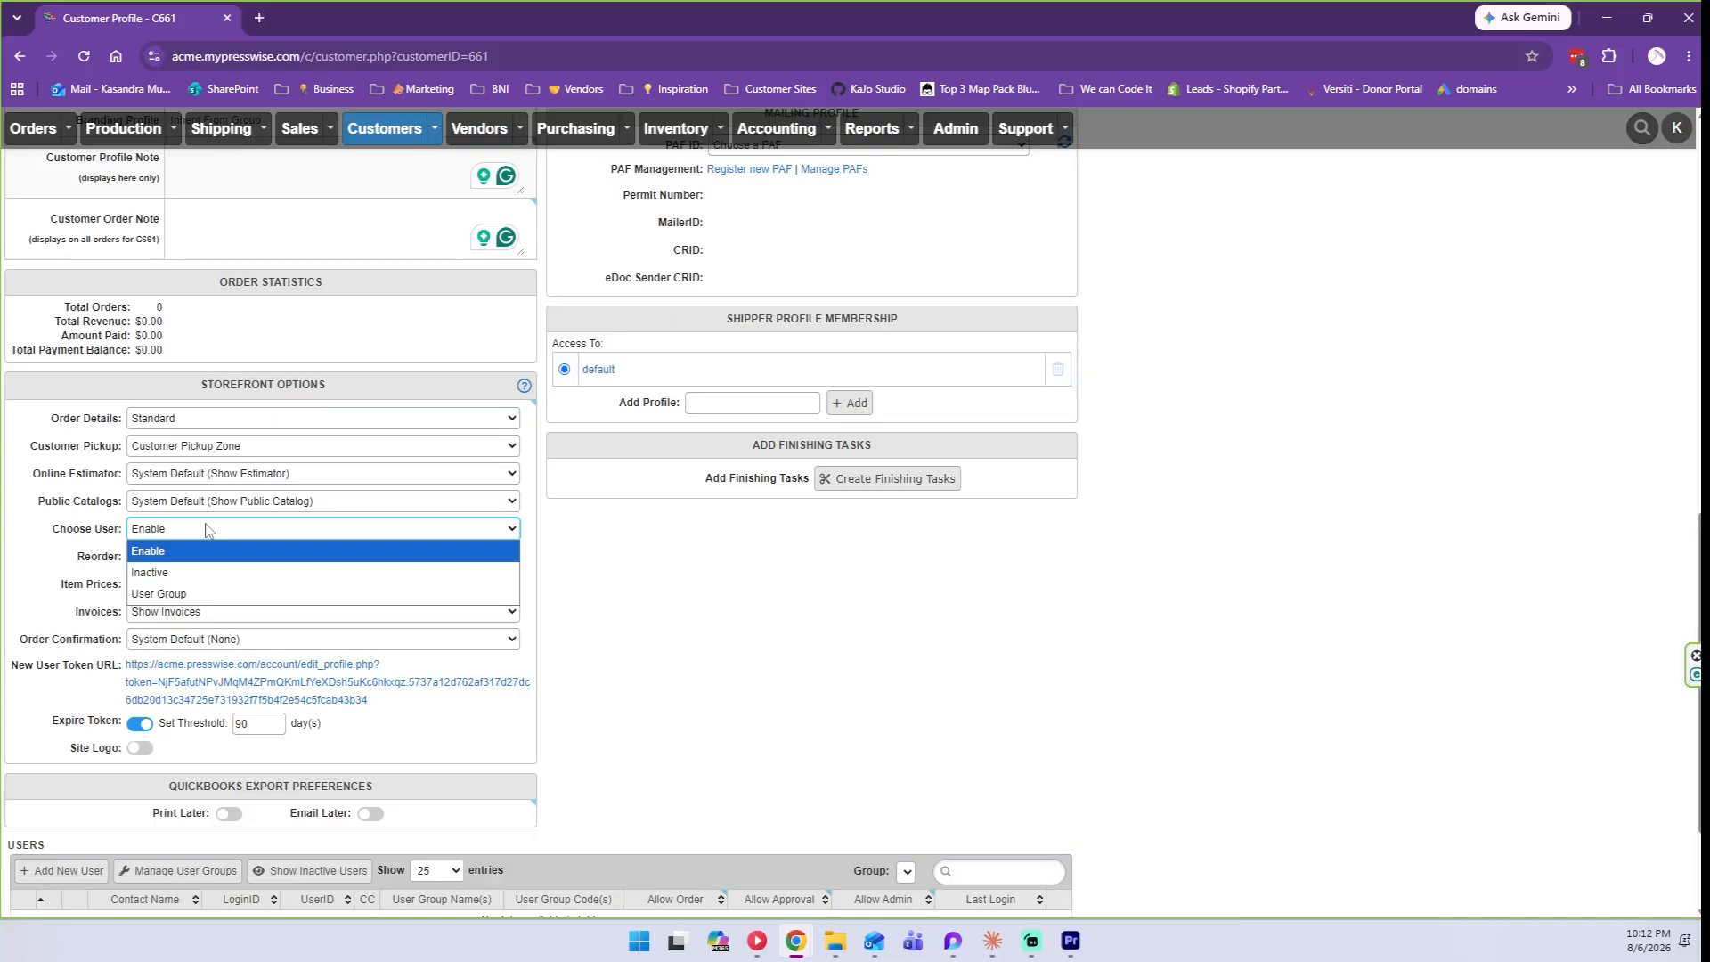
scroll(509, 772, down, 3)
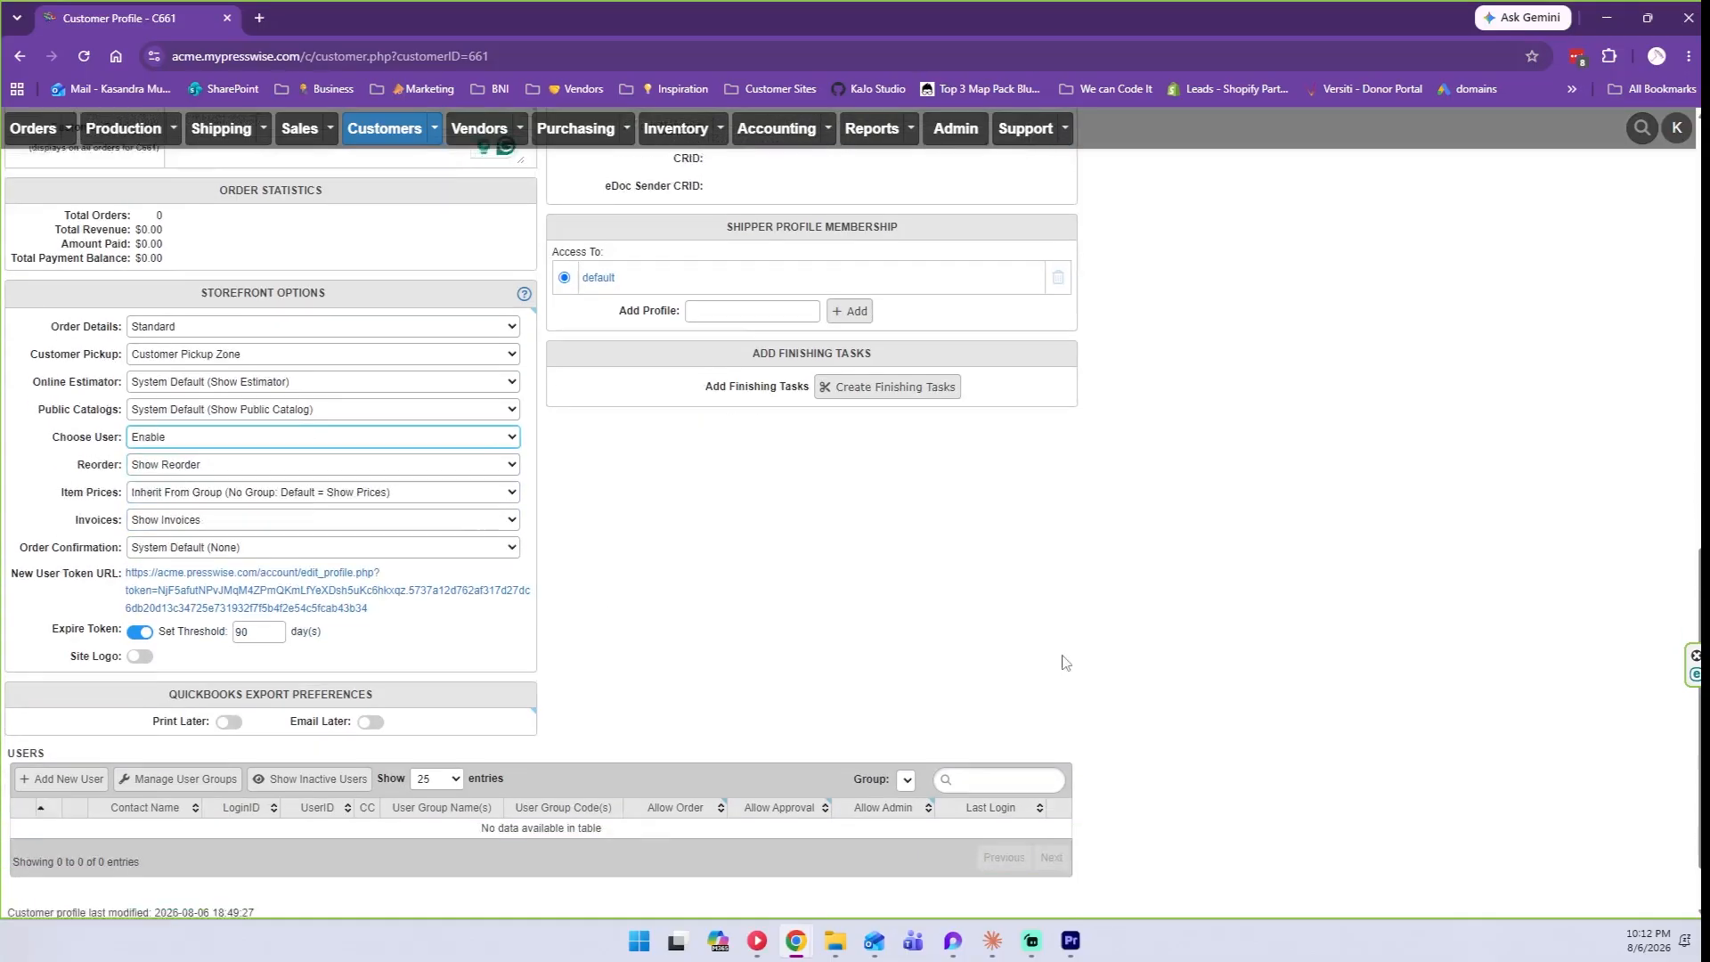
scroll(512, 775, up, 1)
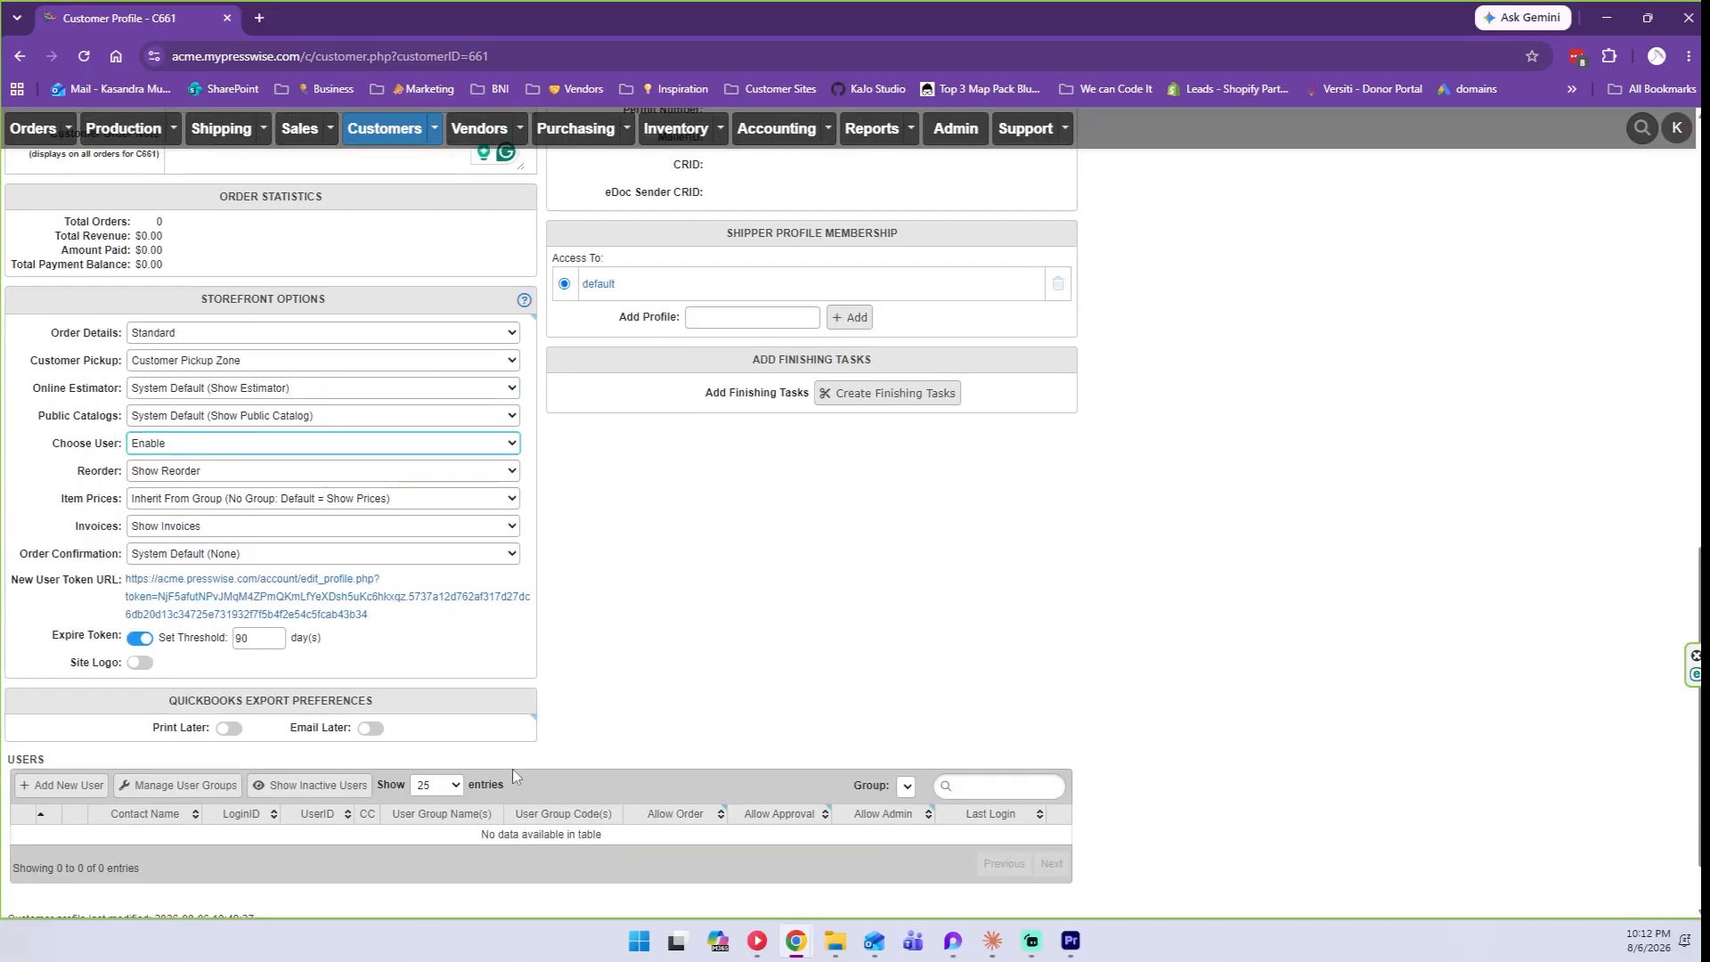
click(190, 447)
click(176, 443)
click(176, 445)
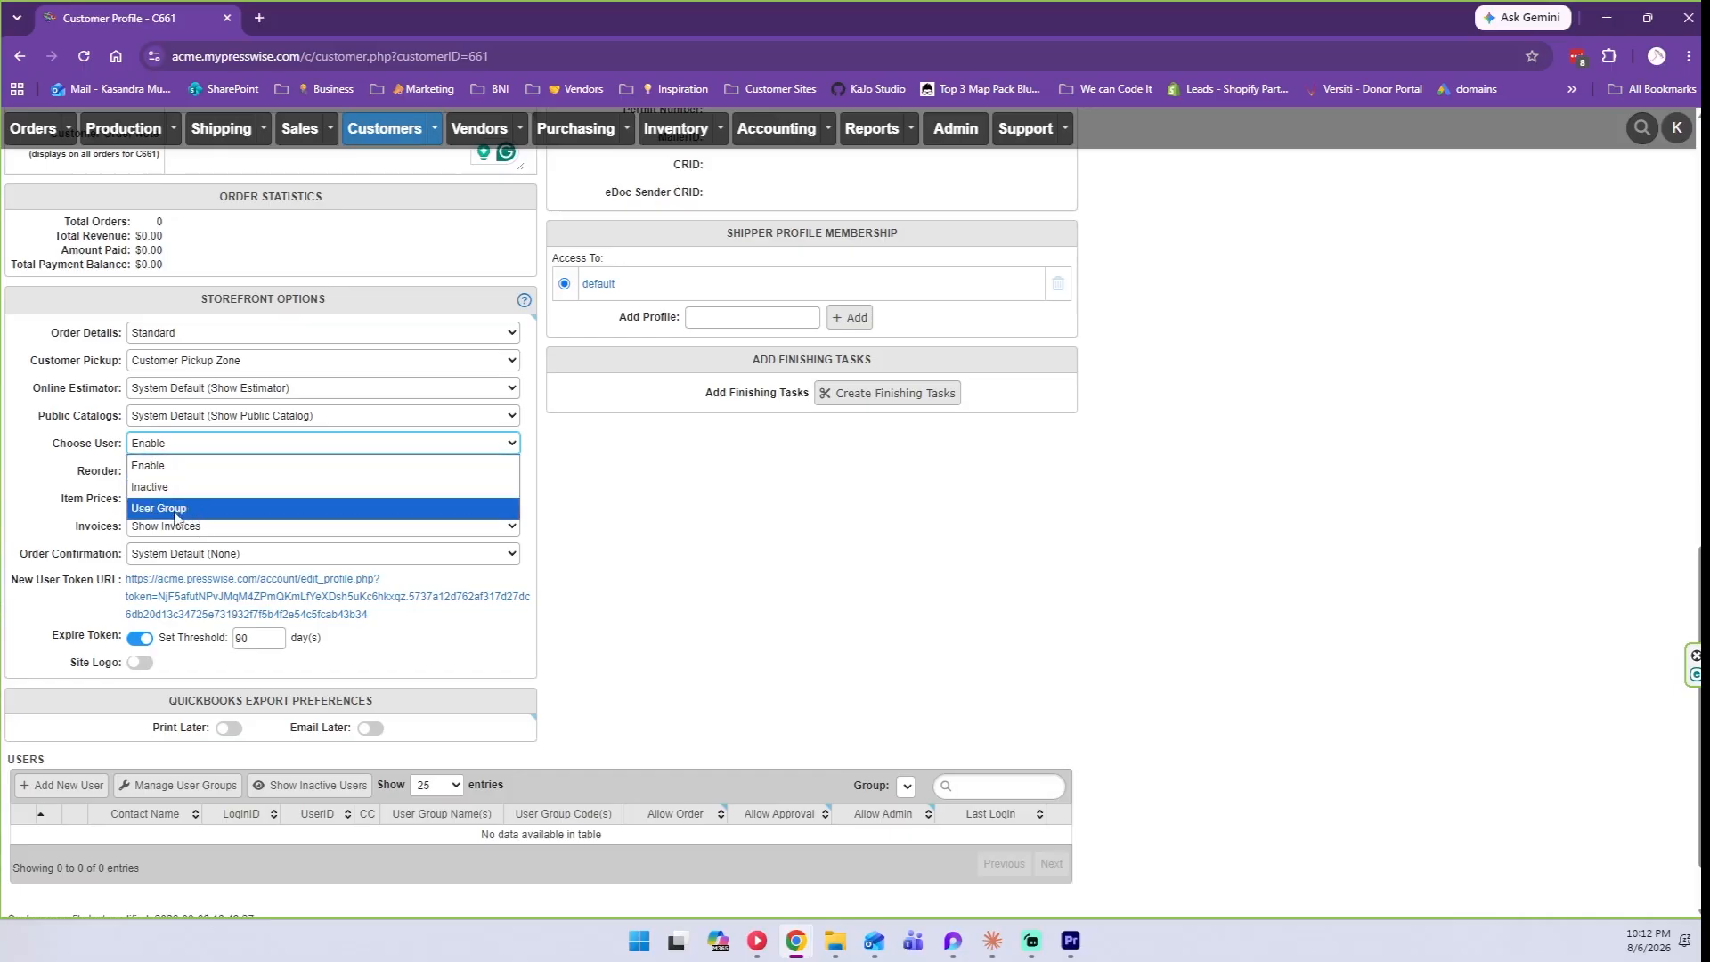
click(174, 510)
click(190, 447)
click(178, 466)
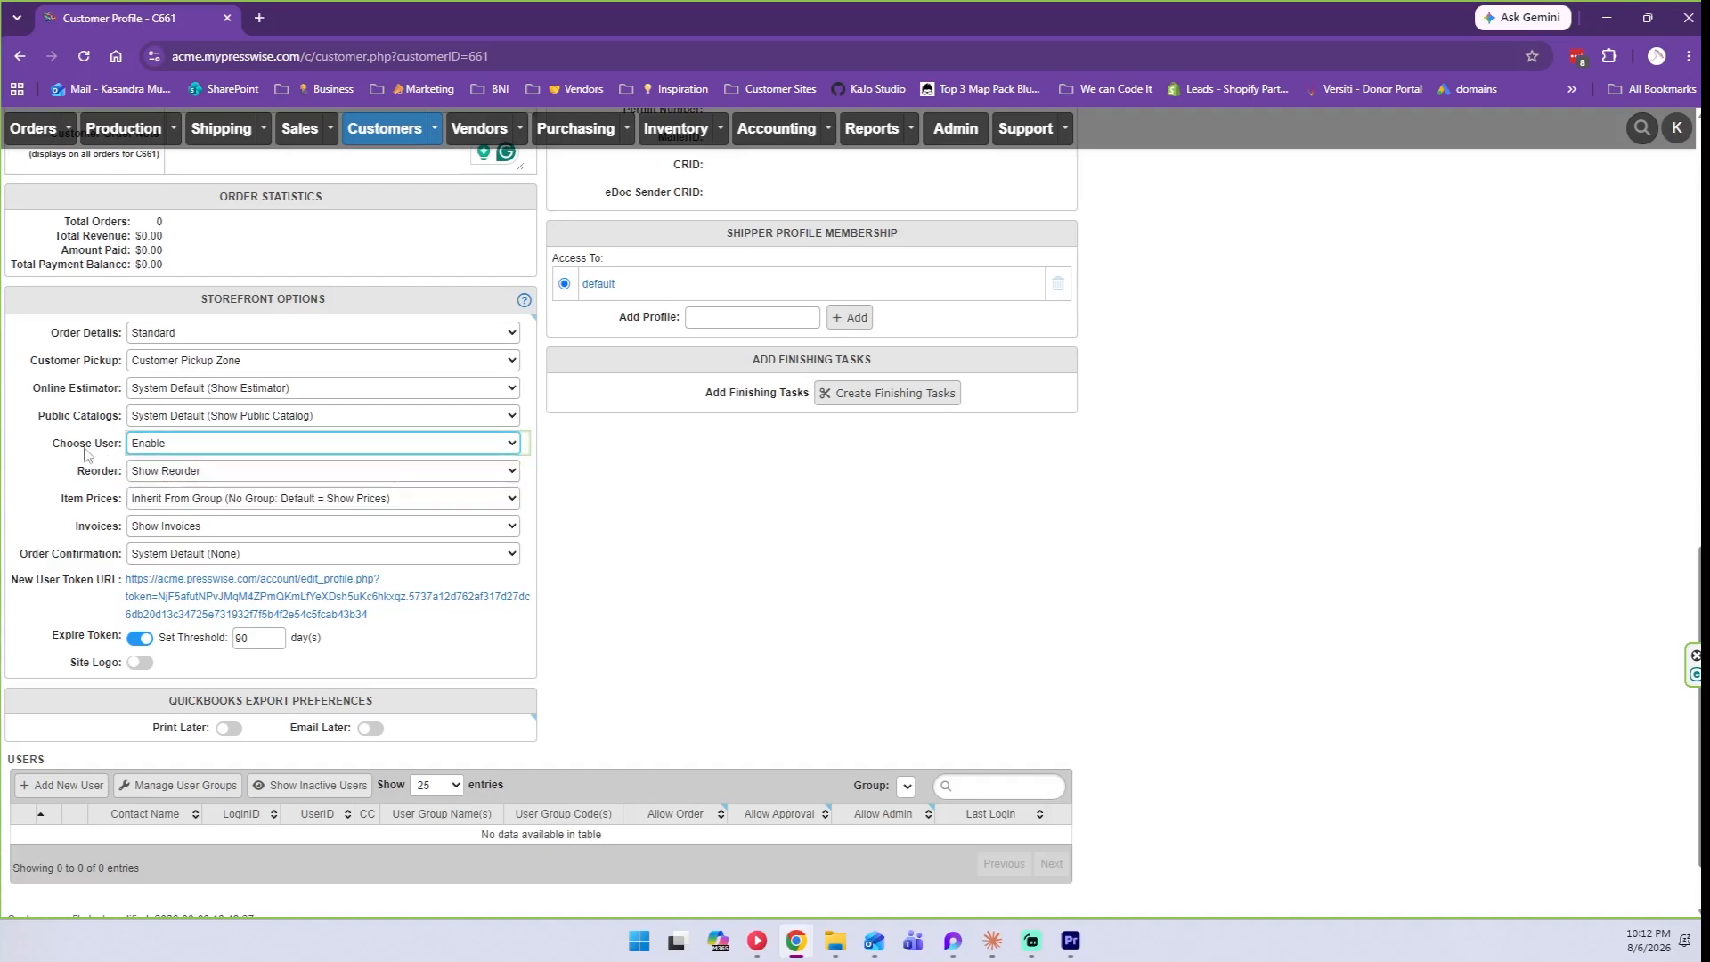
click(49, 448)
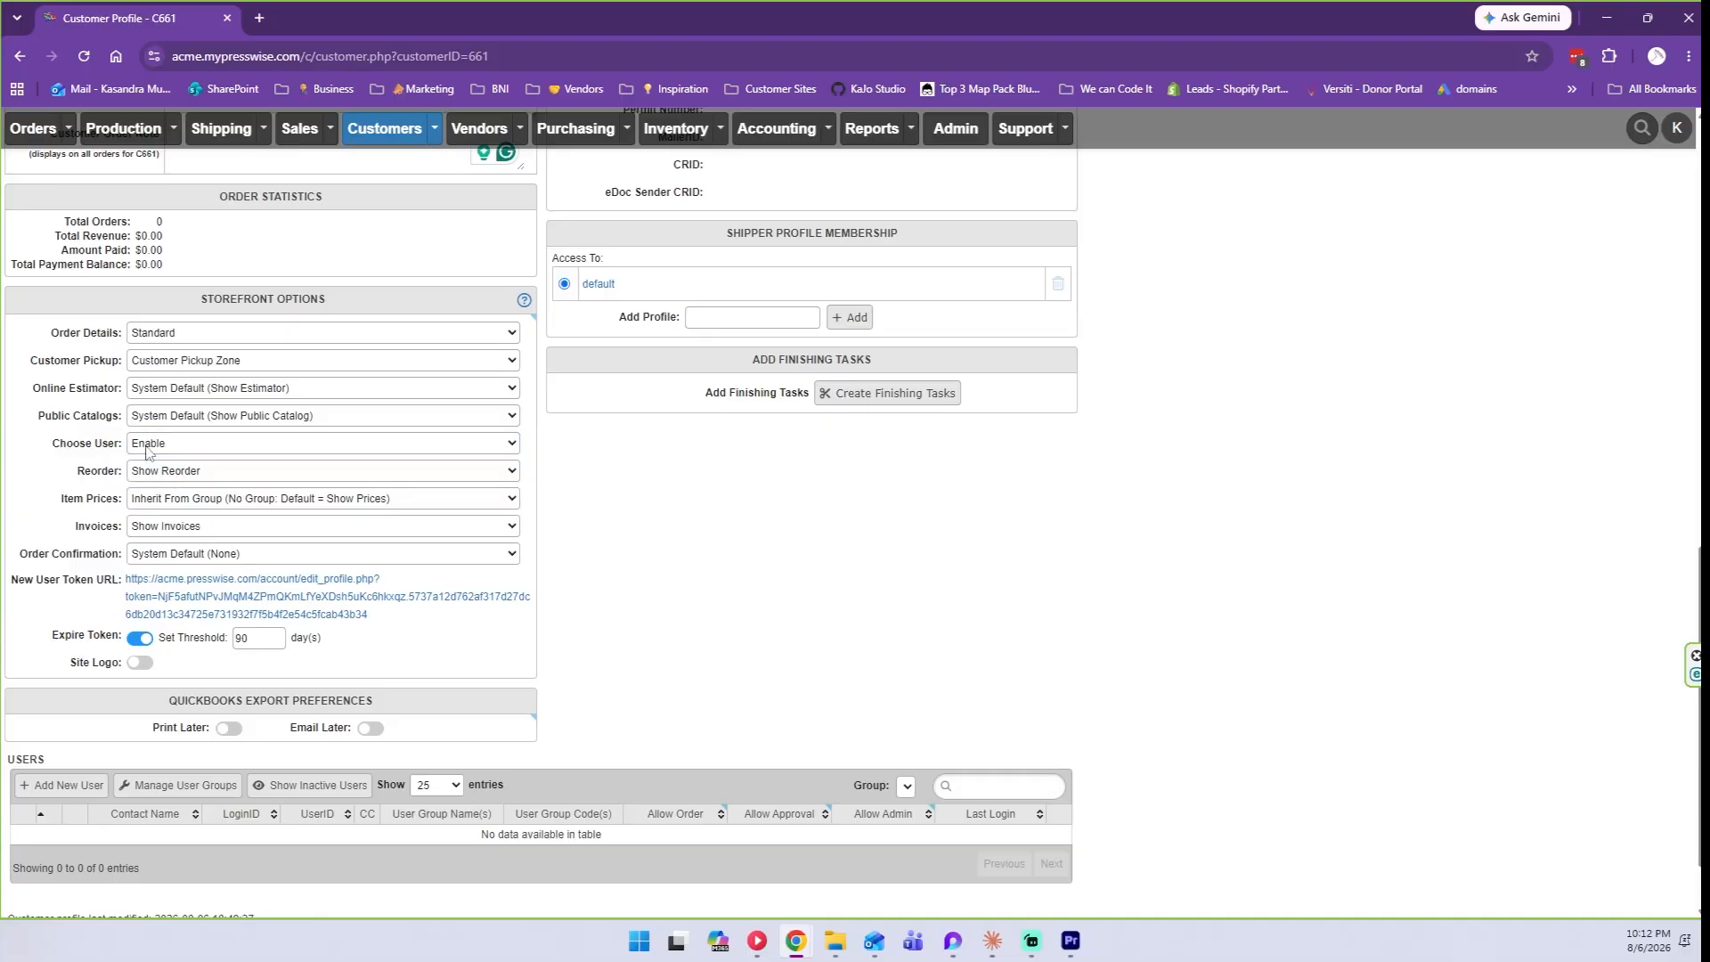
click(150, 472)
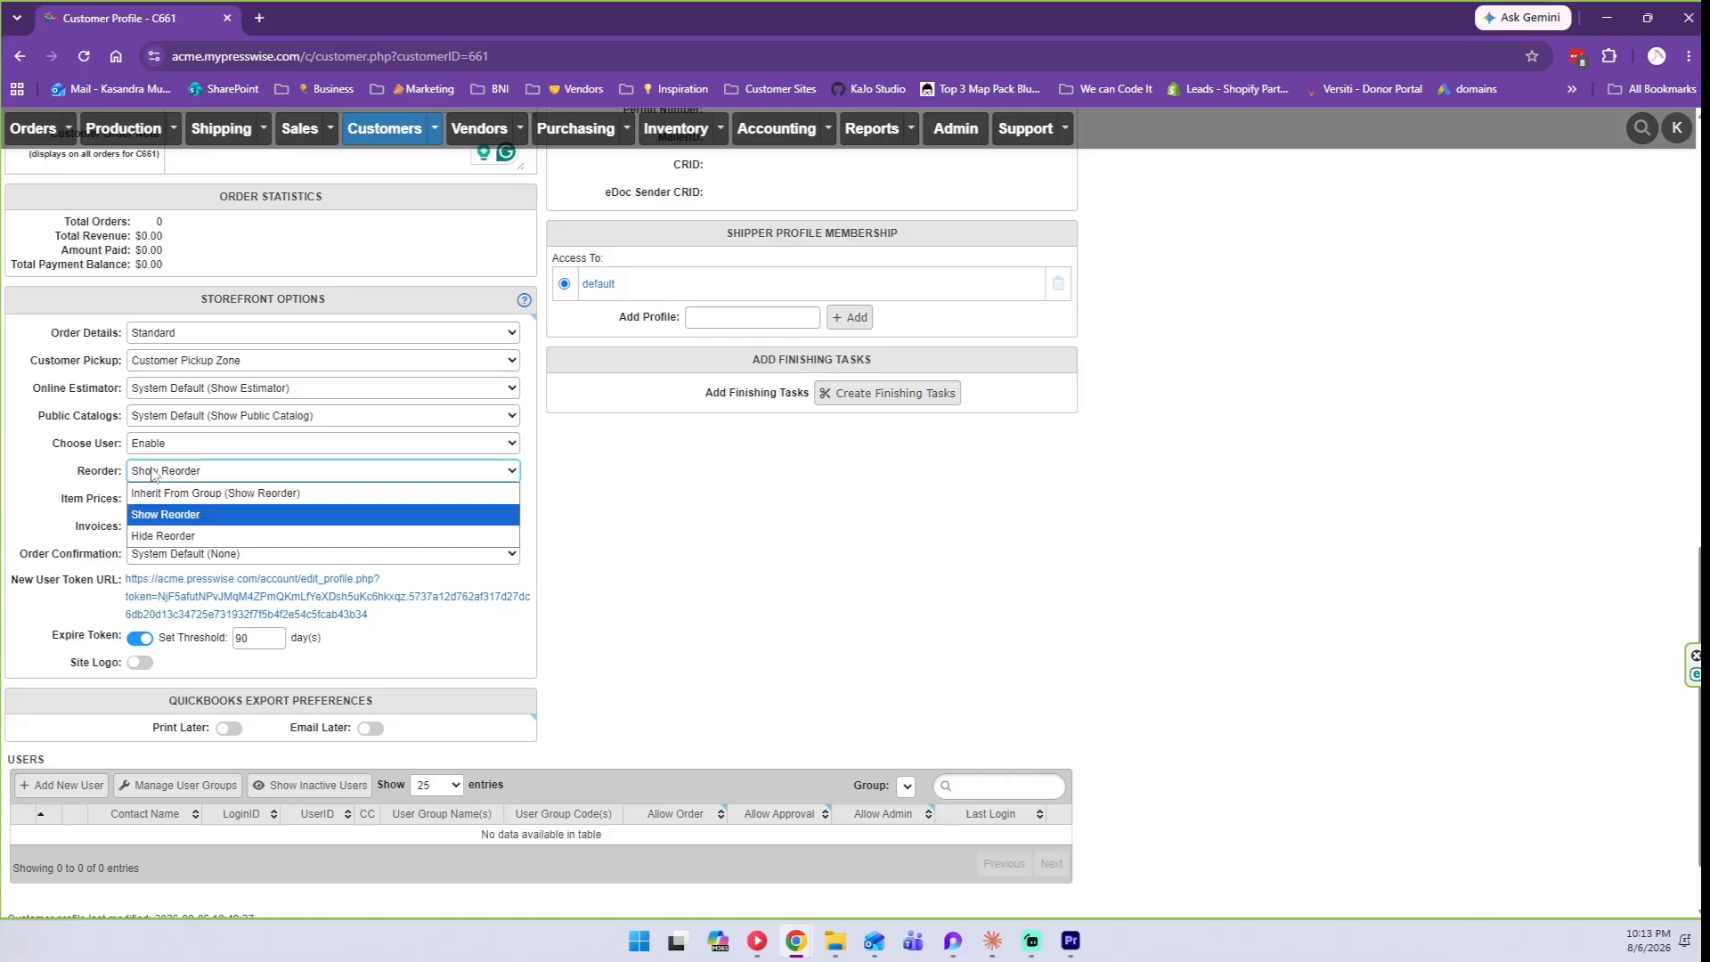
click(150, 472)
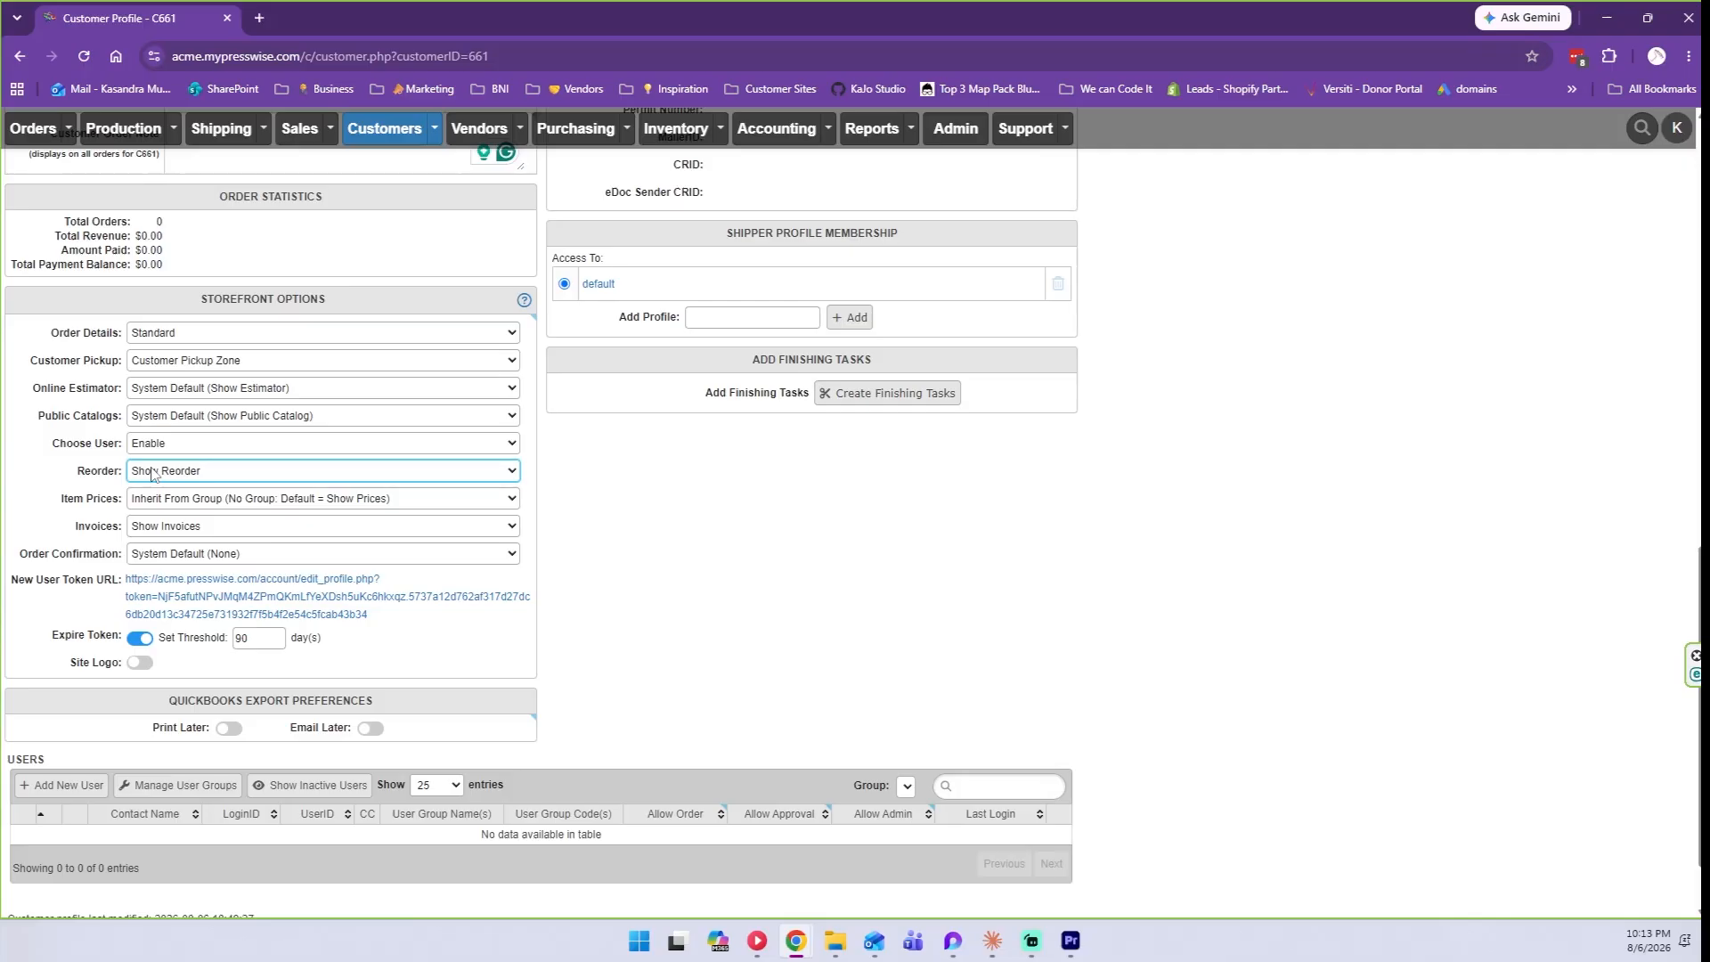
click(213, 501)
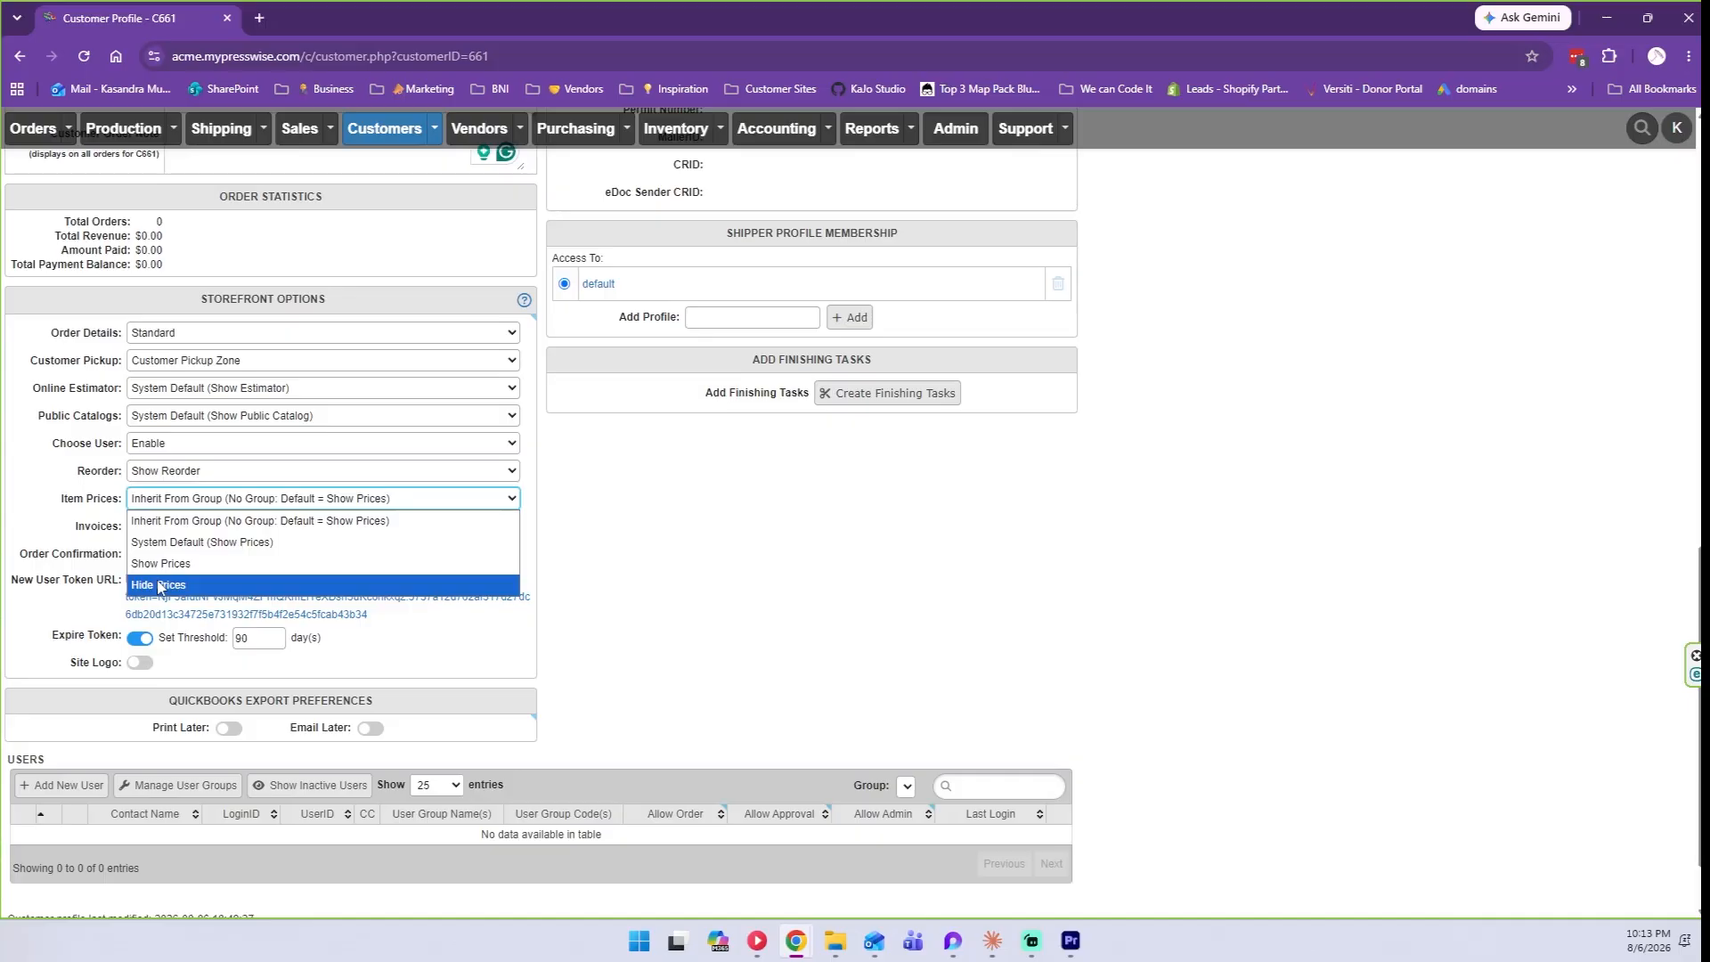
click(174, 521)
click(174, 527)
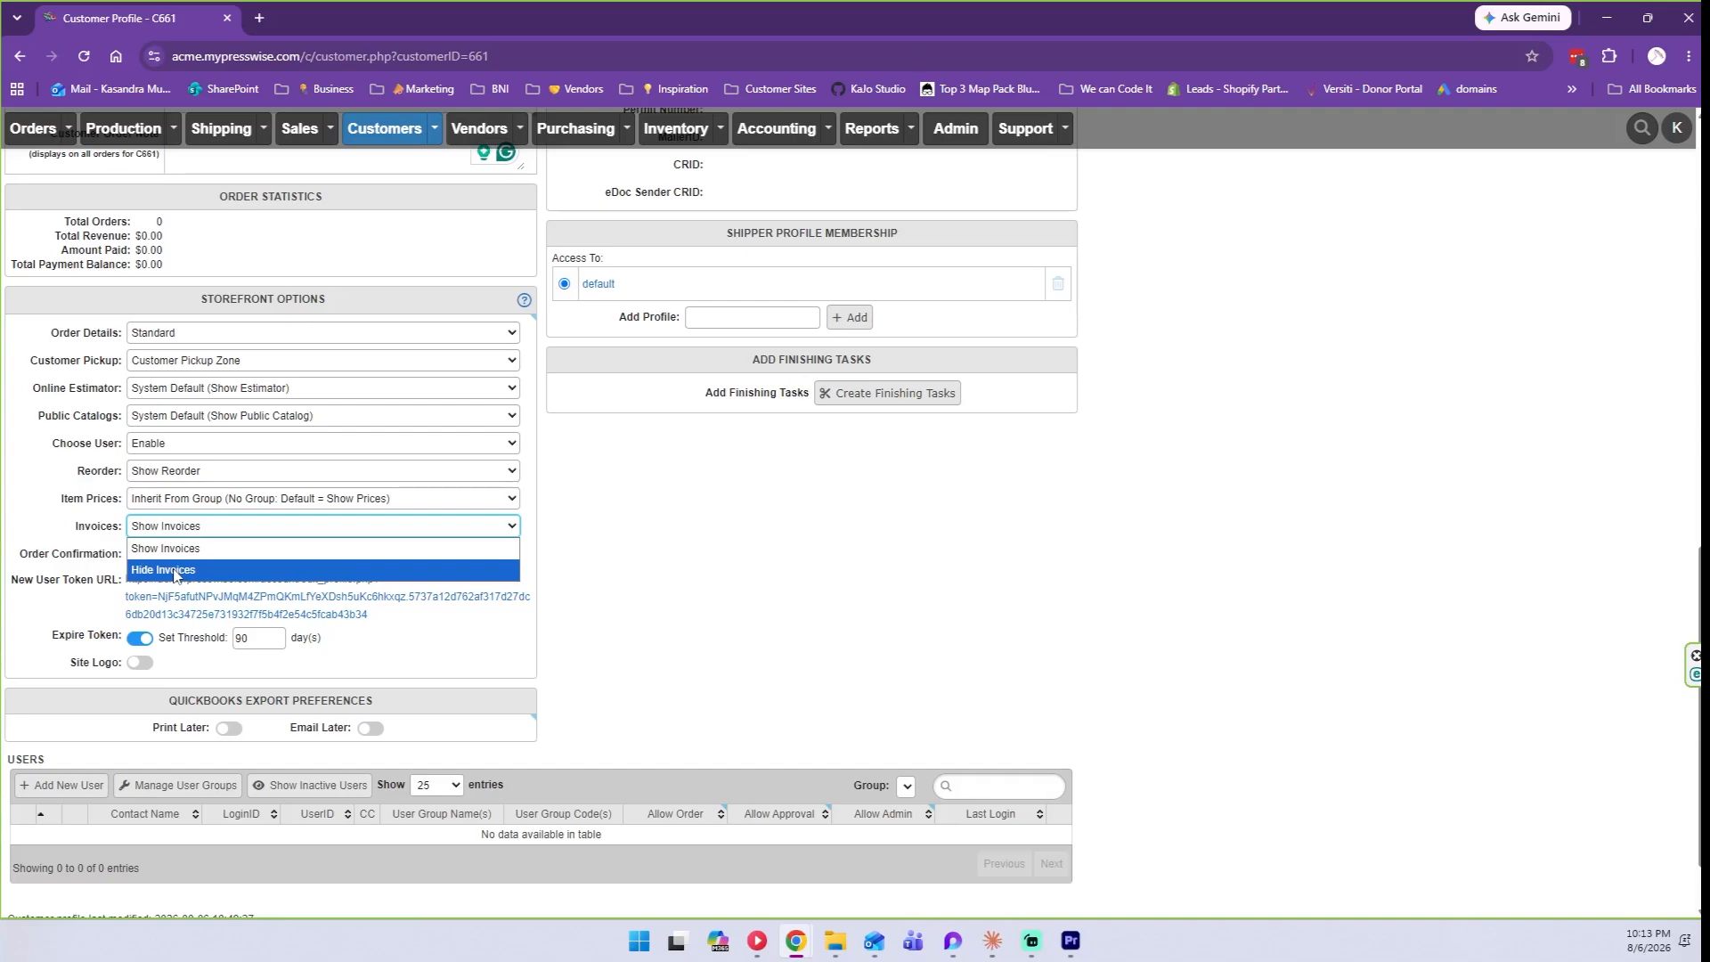
click(174, 550)
click(147, 525)
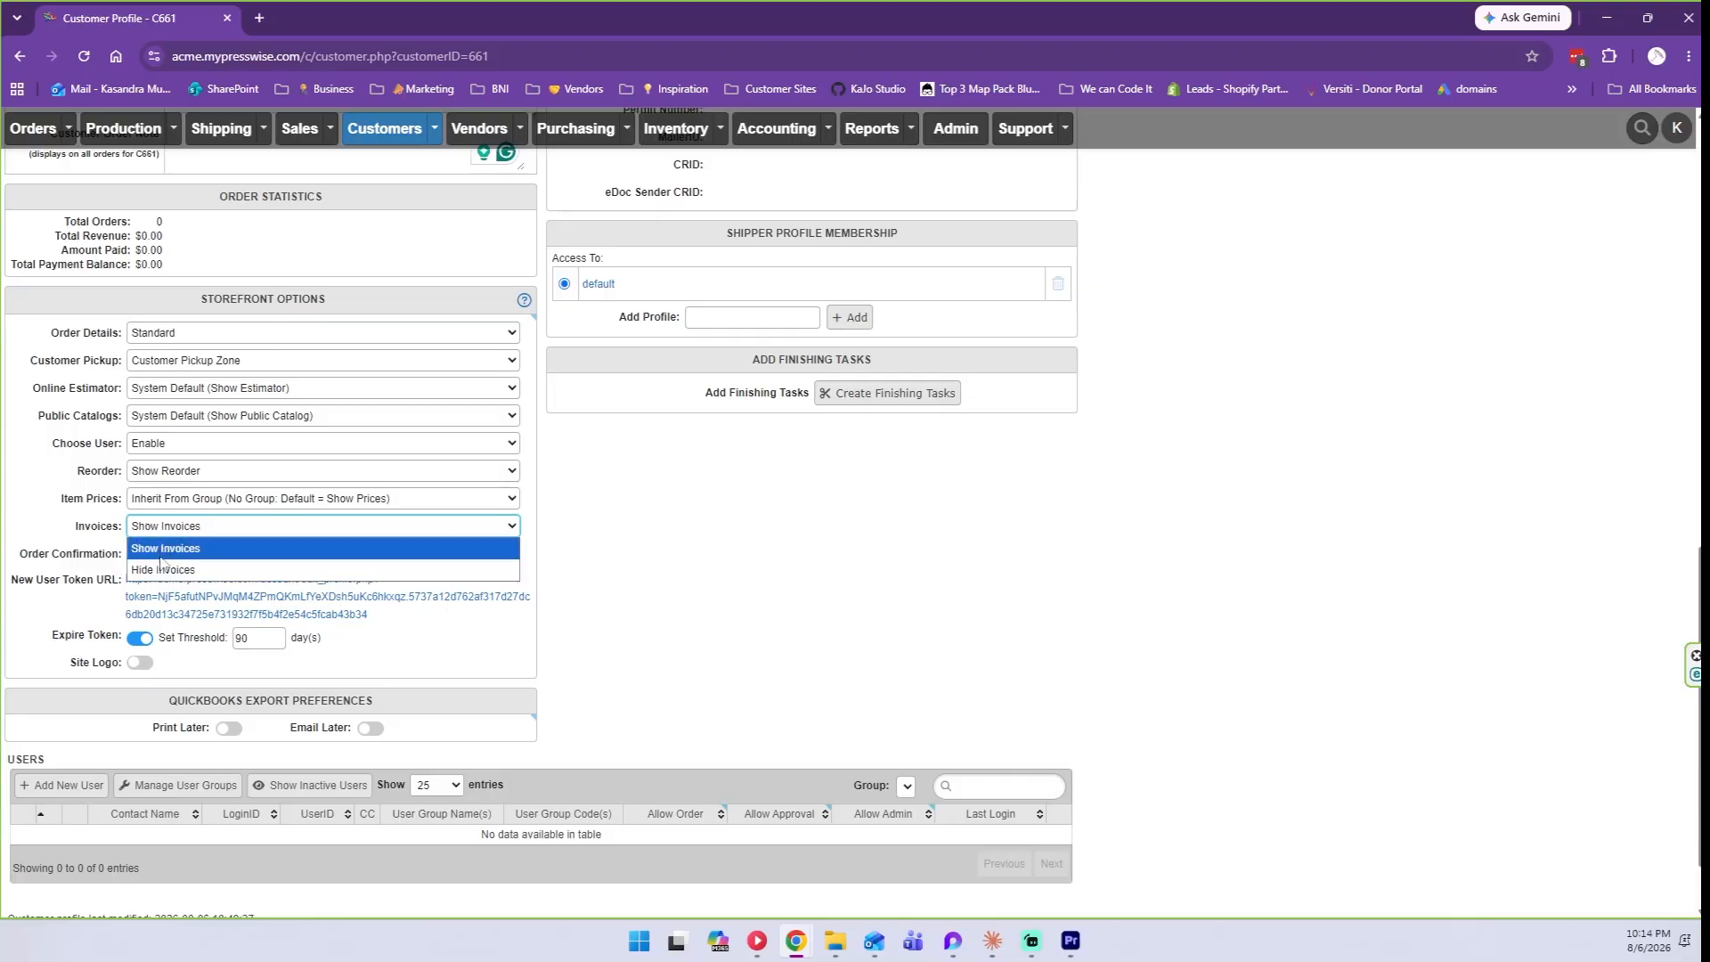
click(169, 547)
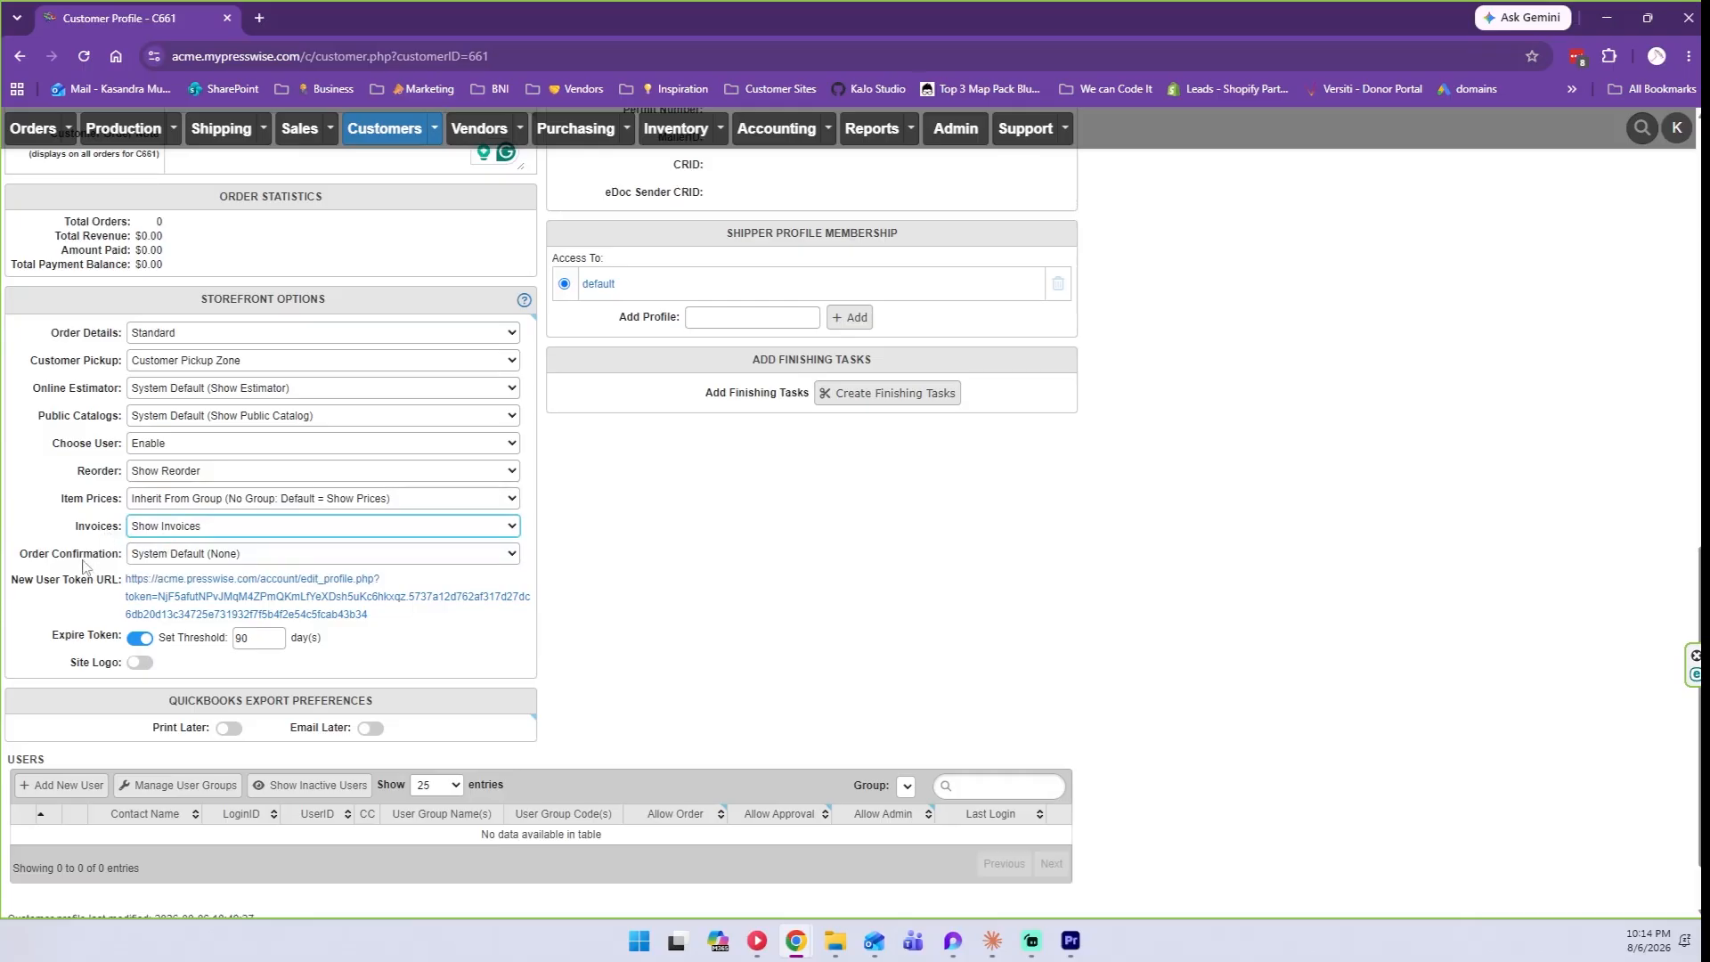
click(140, 558)
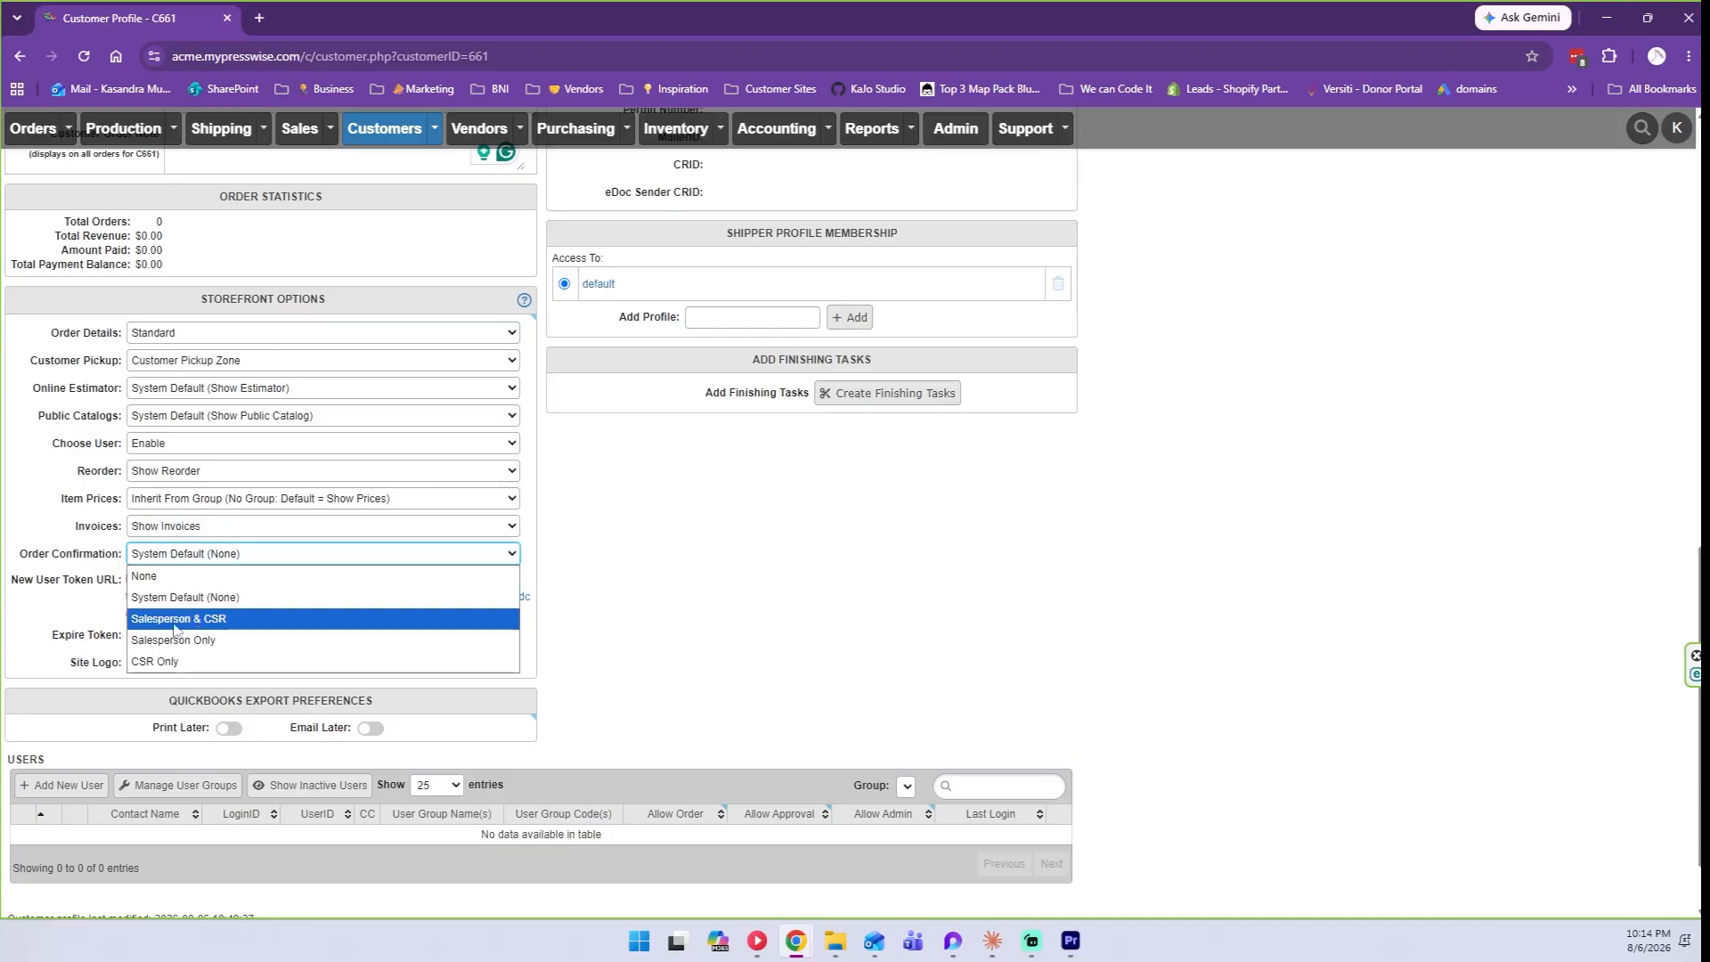
click(145, 557)
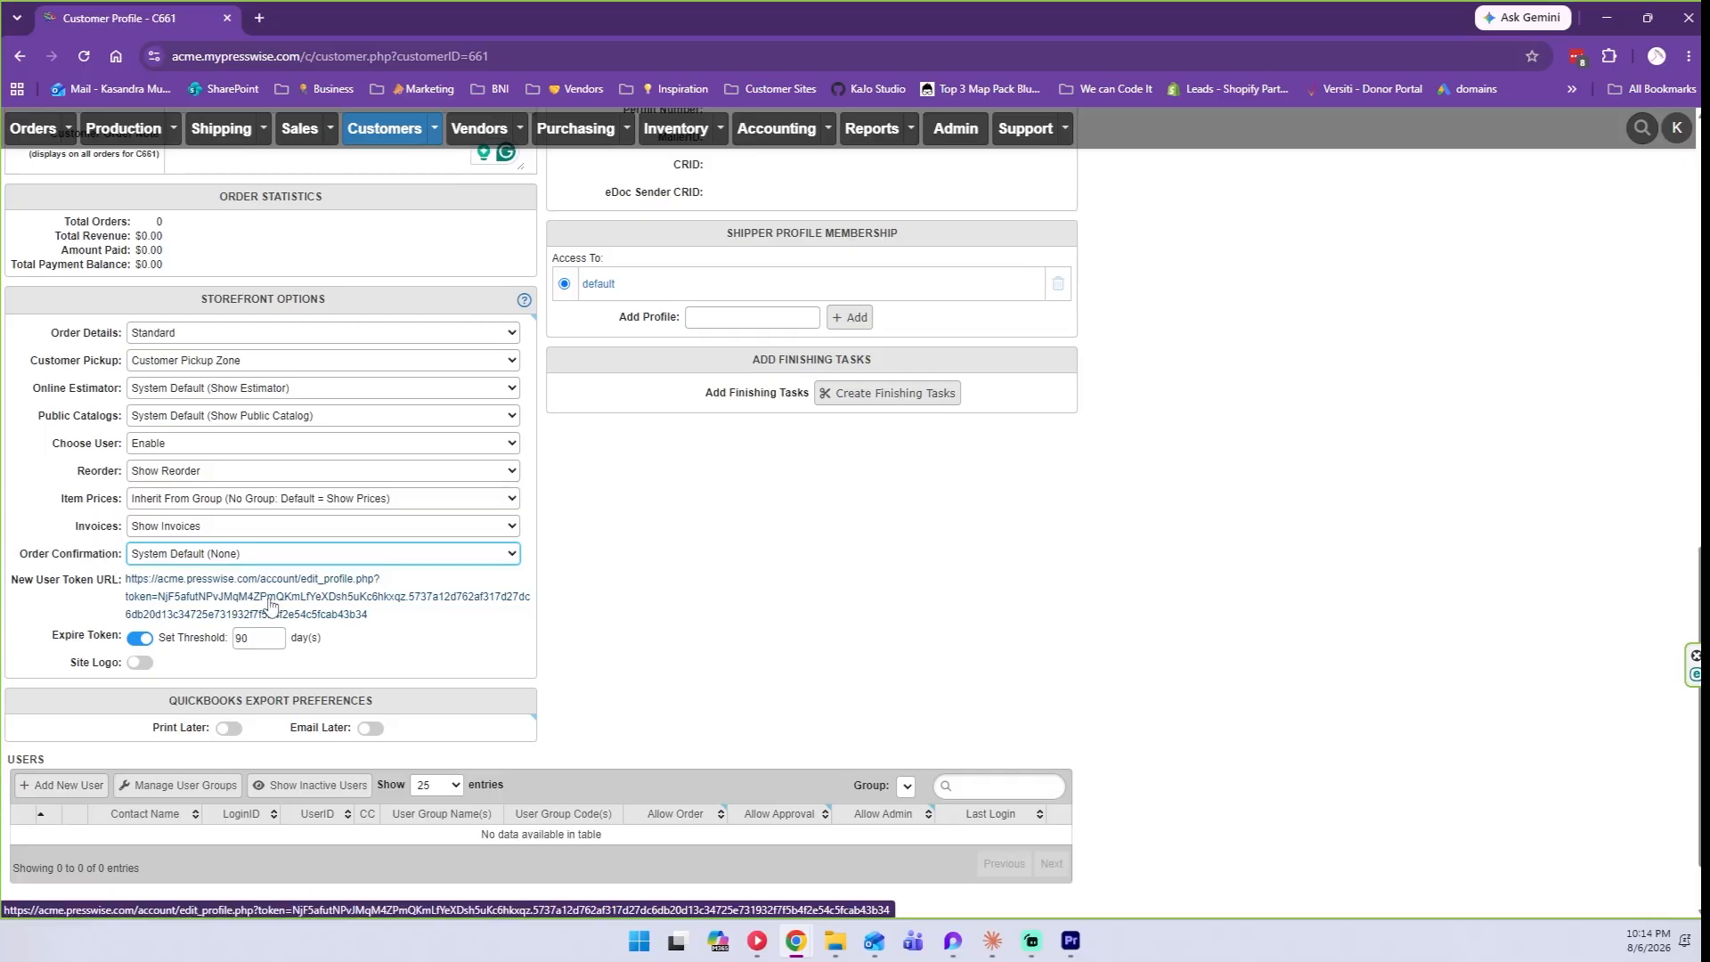
Open the token-link sign-up page, look through the form, then close that tab.
click(194, 597)
click(205, 597)
scroll(816, 427, down, 3)
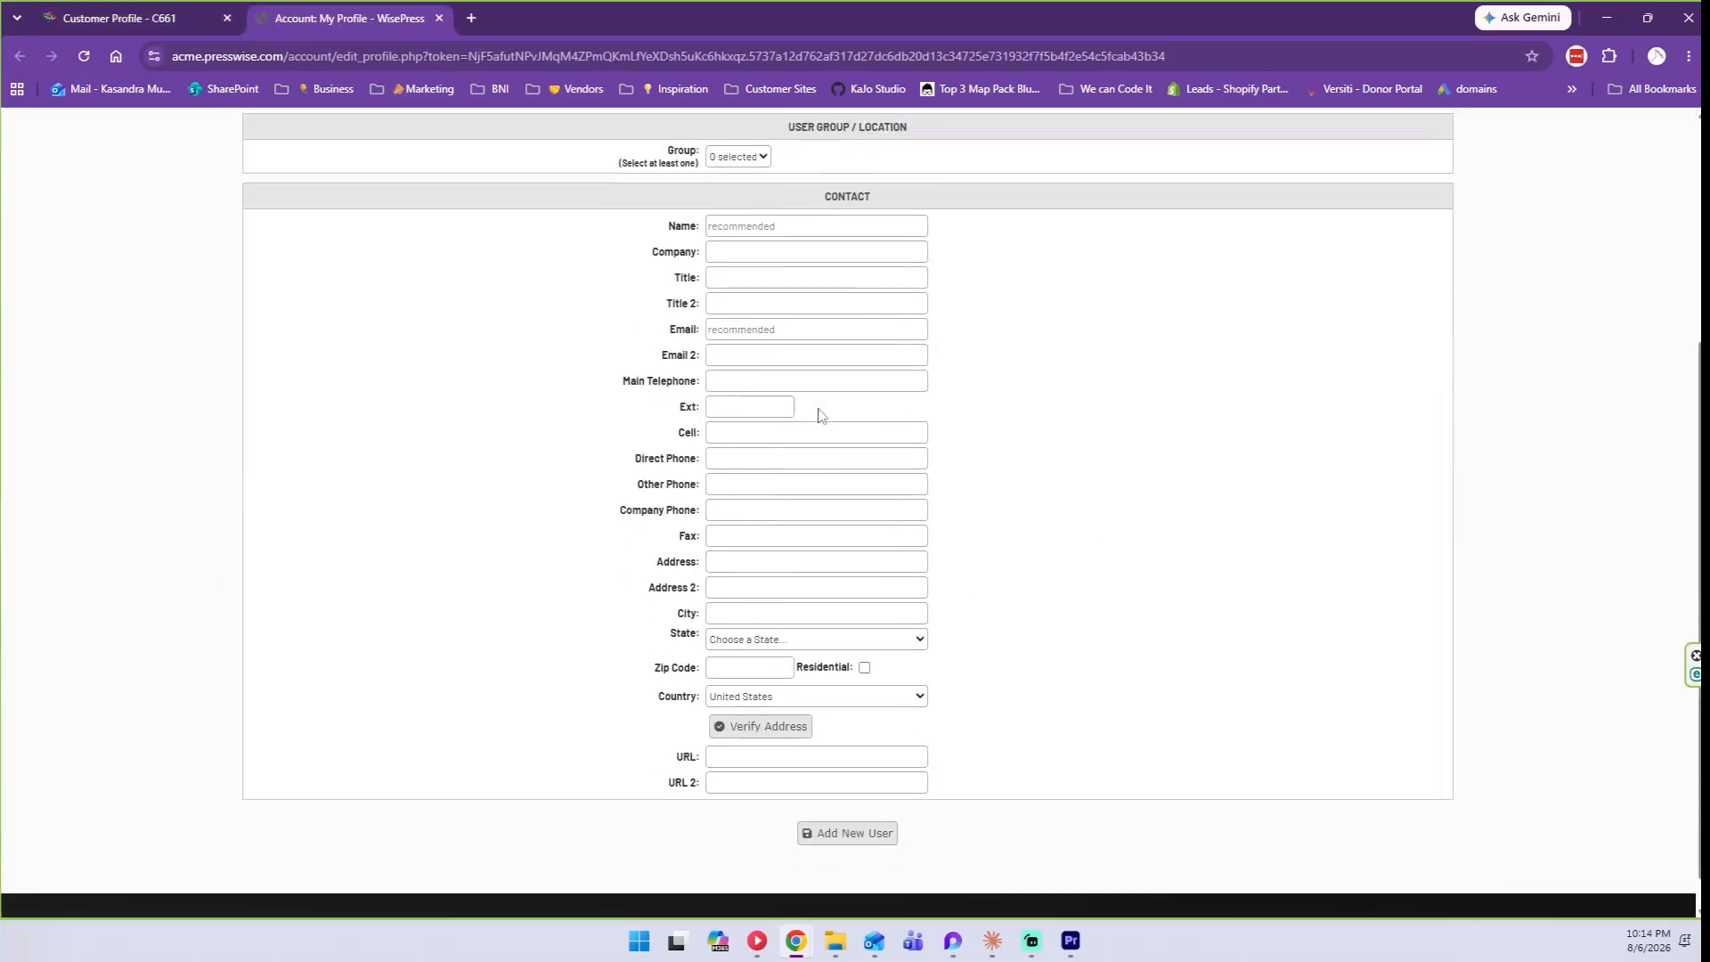
scroll(801, 392, up, 3)
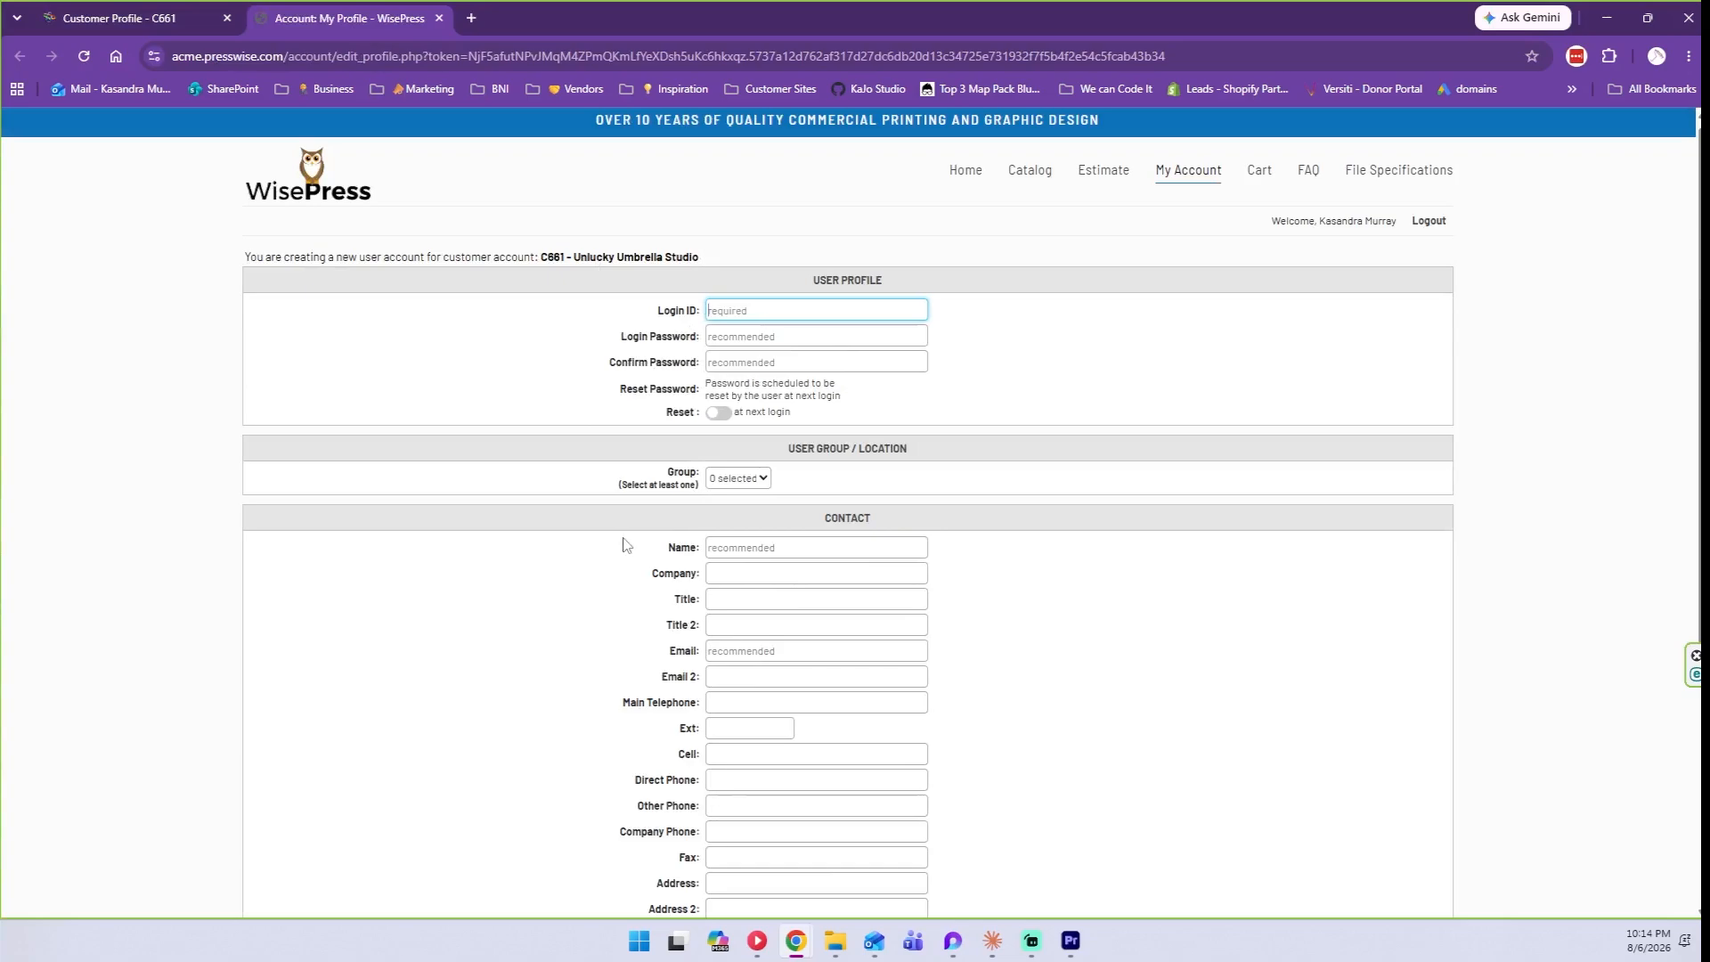
scroll(624, 545, down, 3)
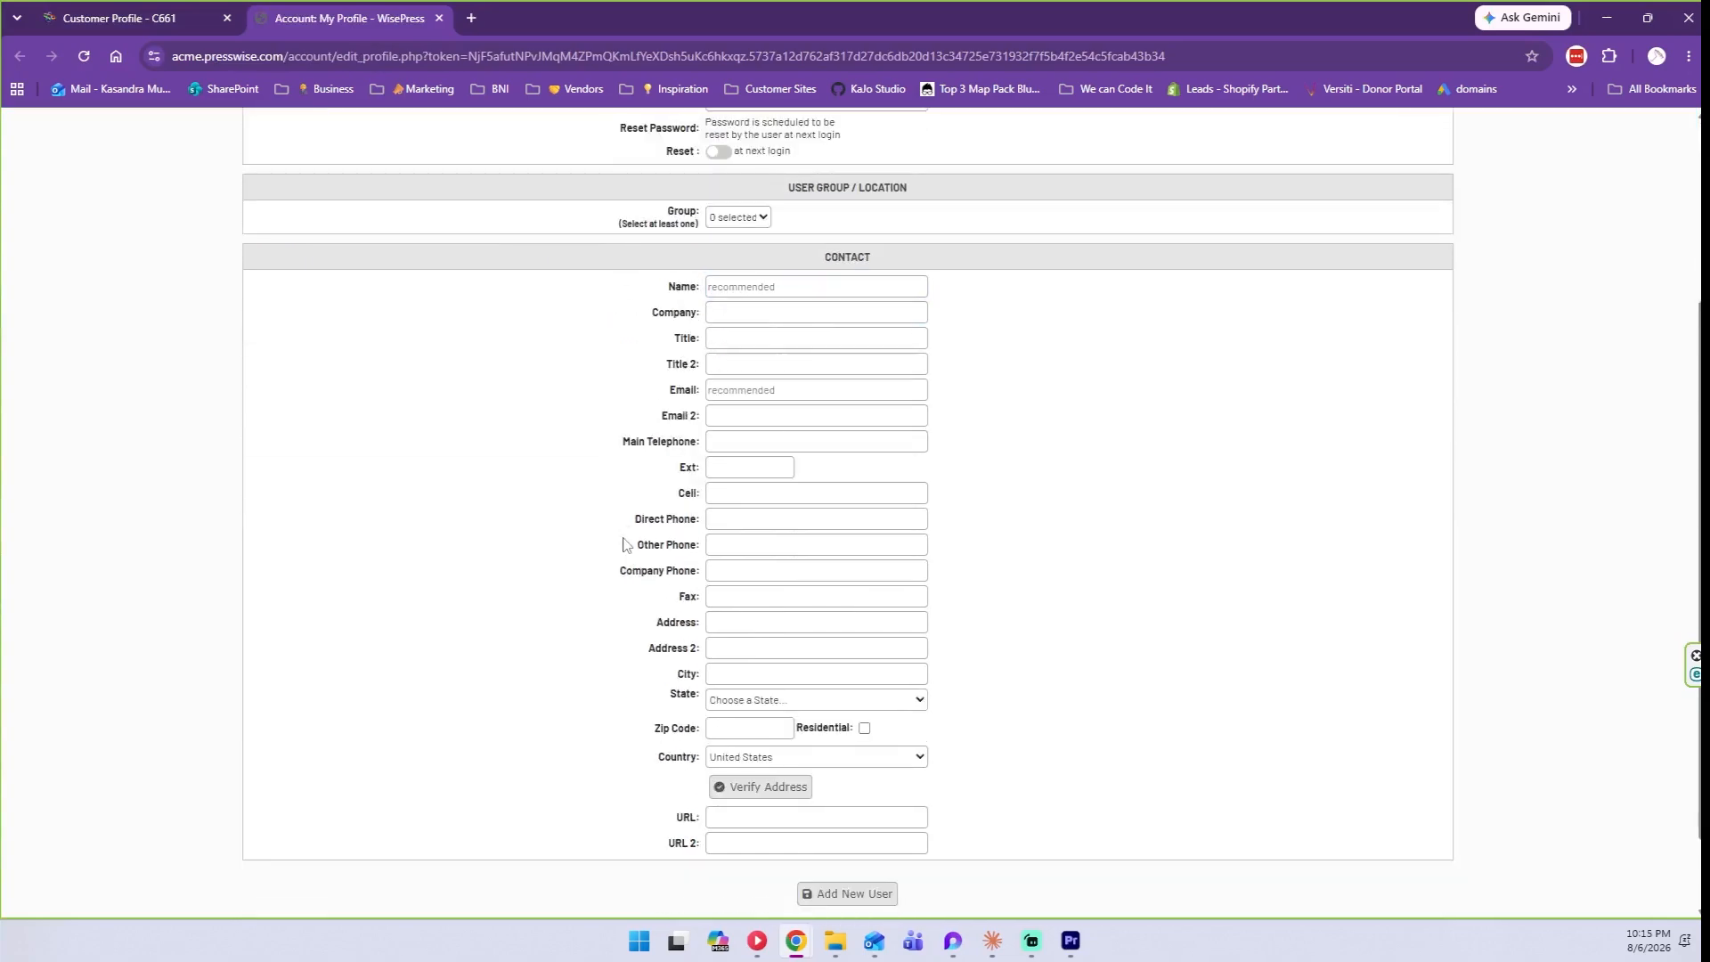
click(439, 17)
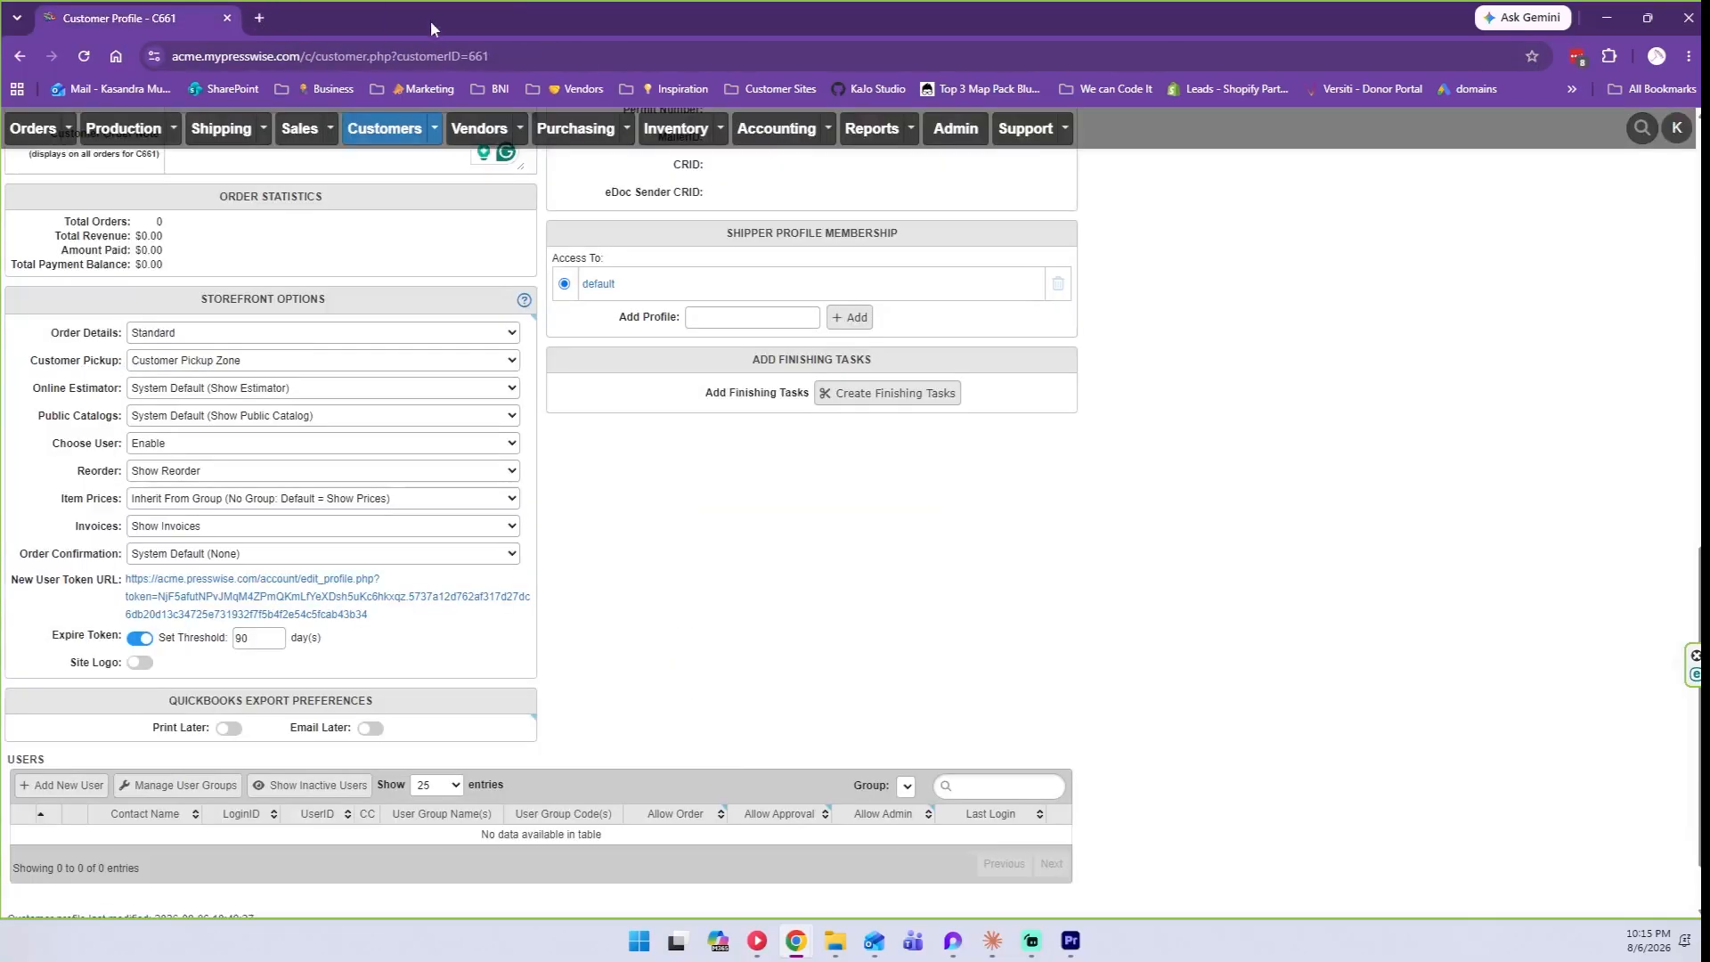
scroll(288, 442, down, 1)
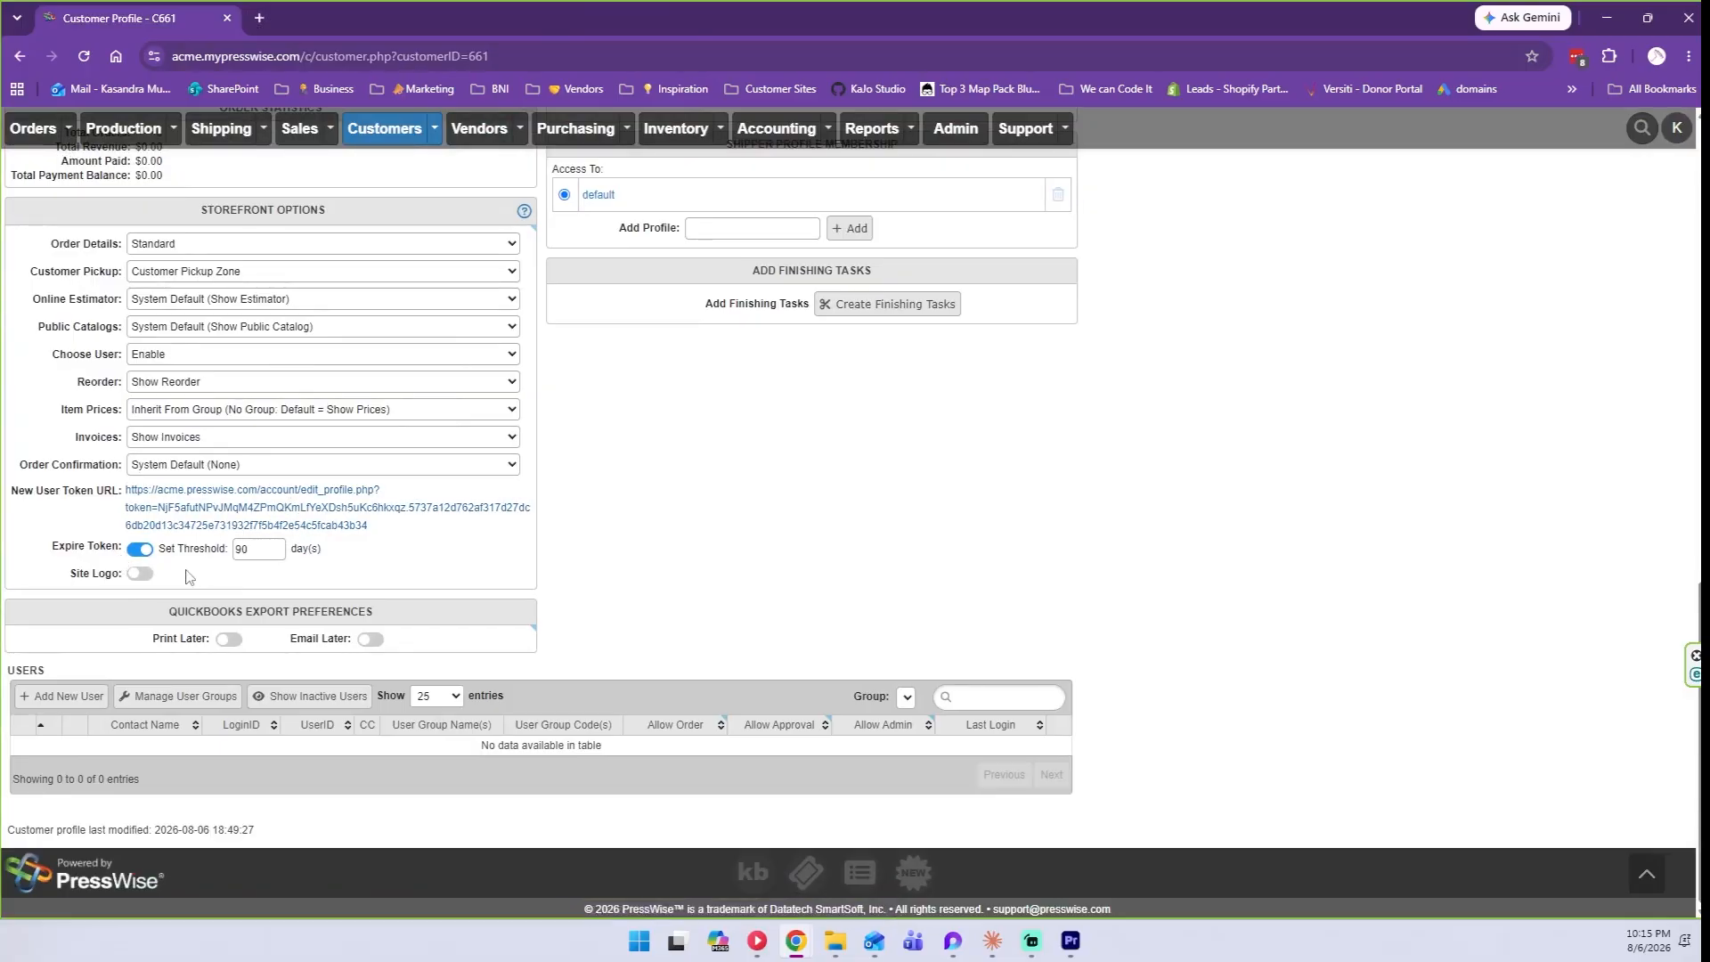
Turn on Site Logo and upload WebsiteLogo_WhiteBG.png as the customer's logo.
click(140, 572)
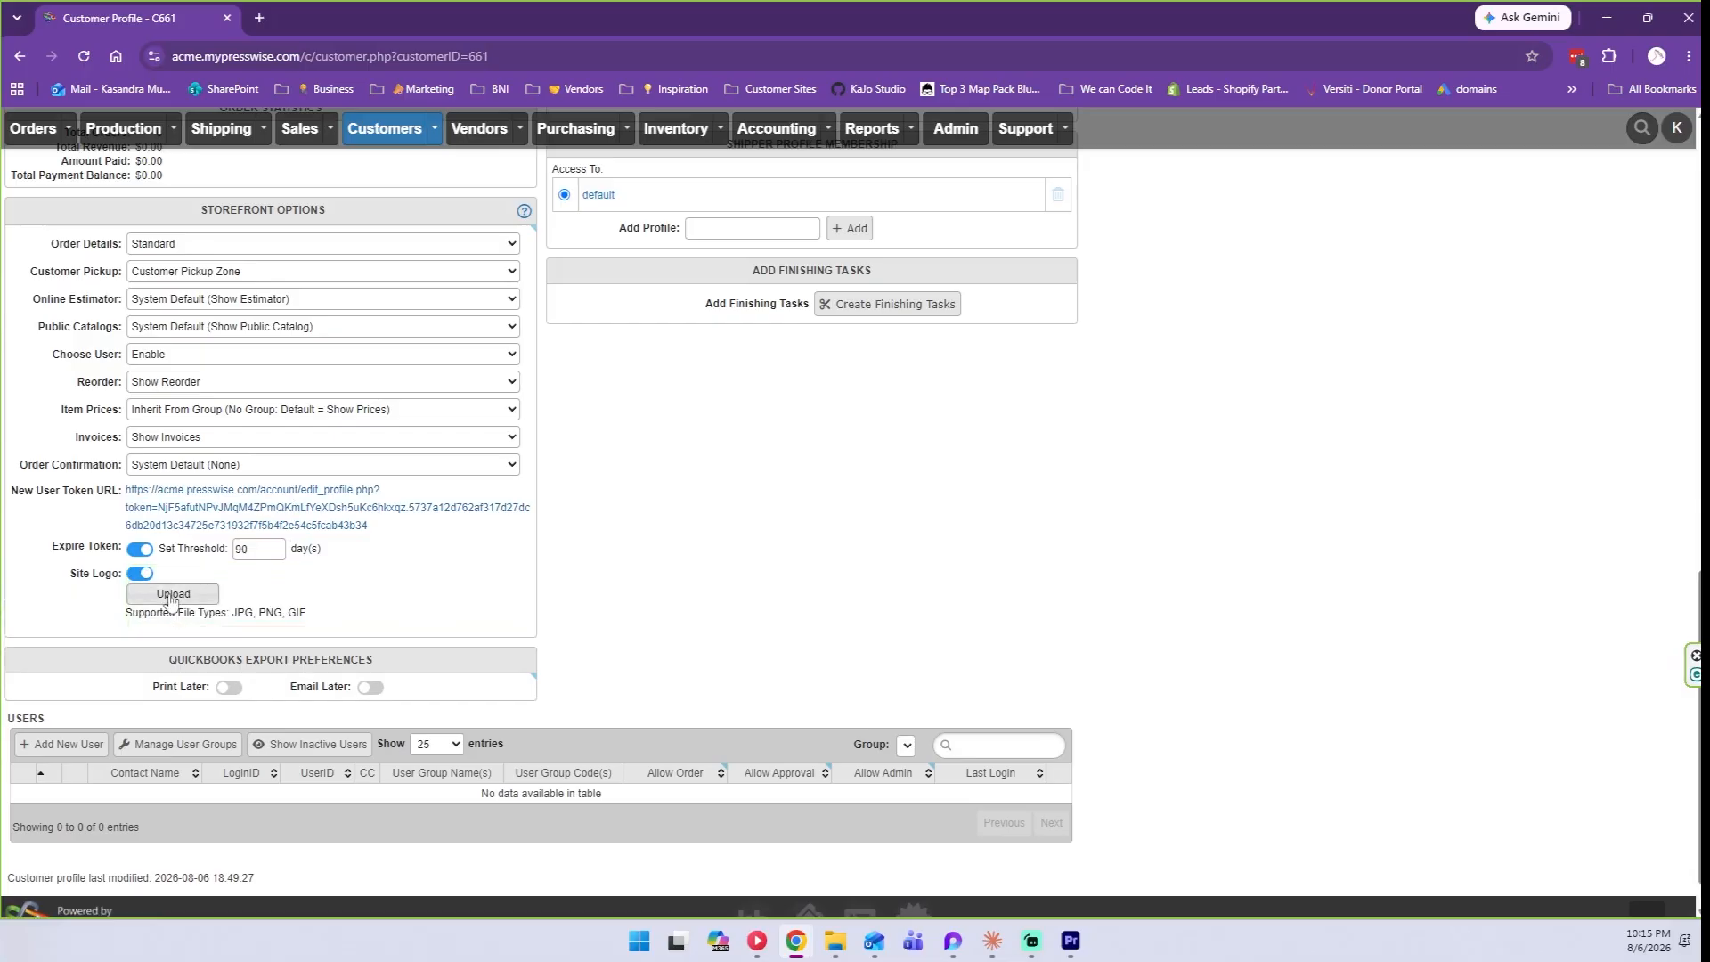
click(171, 594)
drag(54, 11, 51, 161)
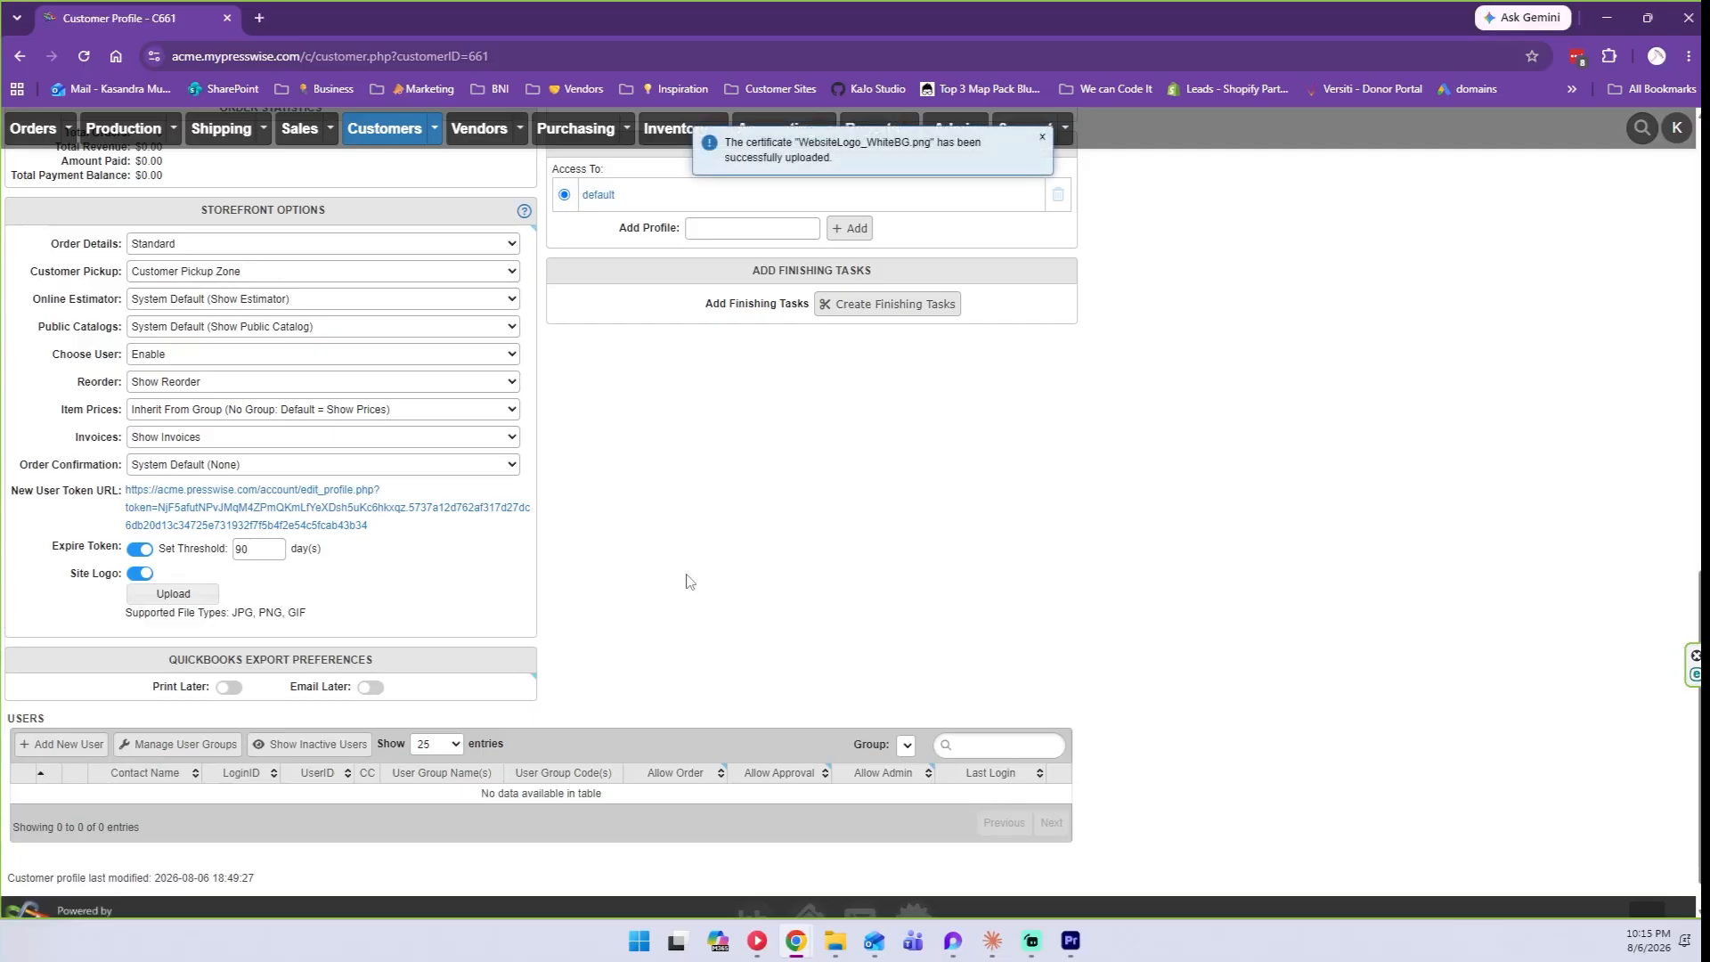
scroll(379, 442, down, 8)
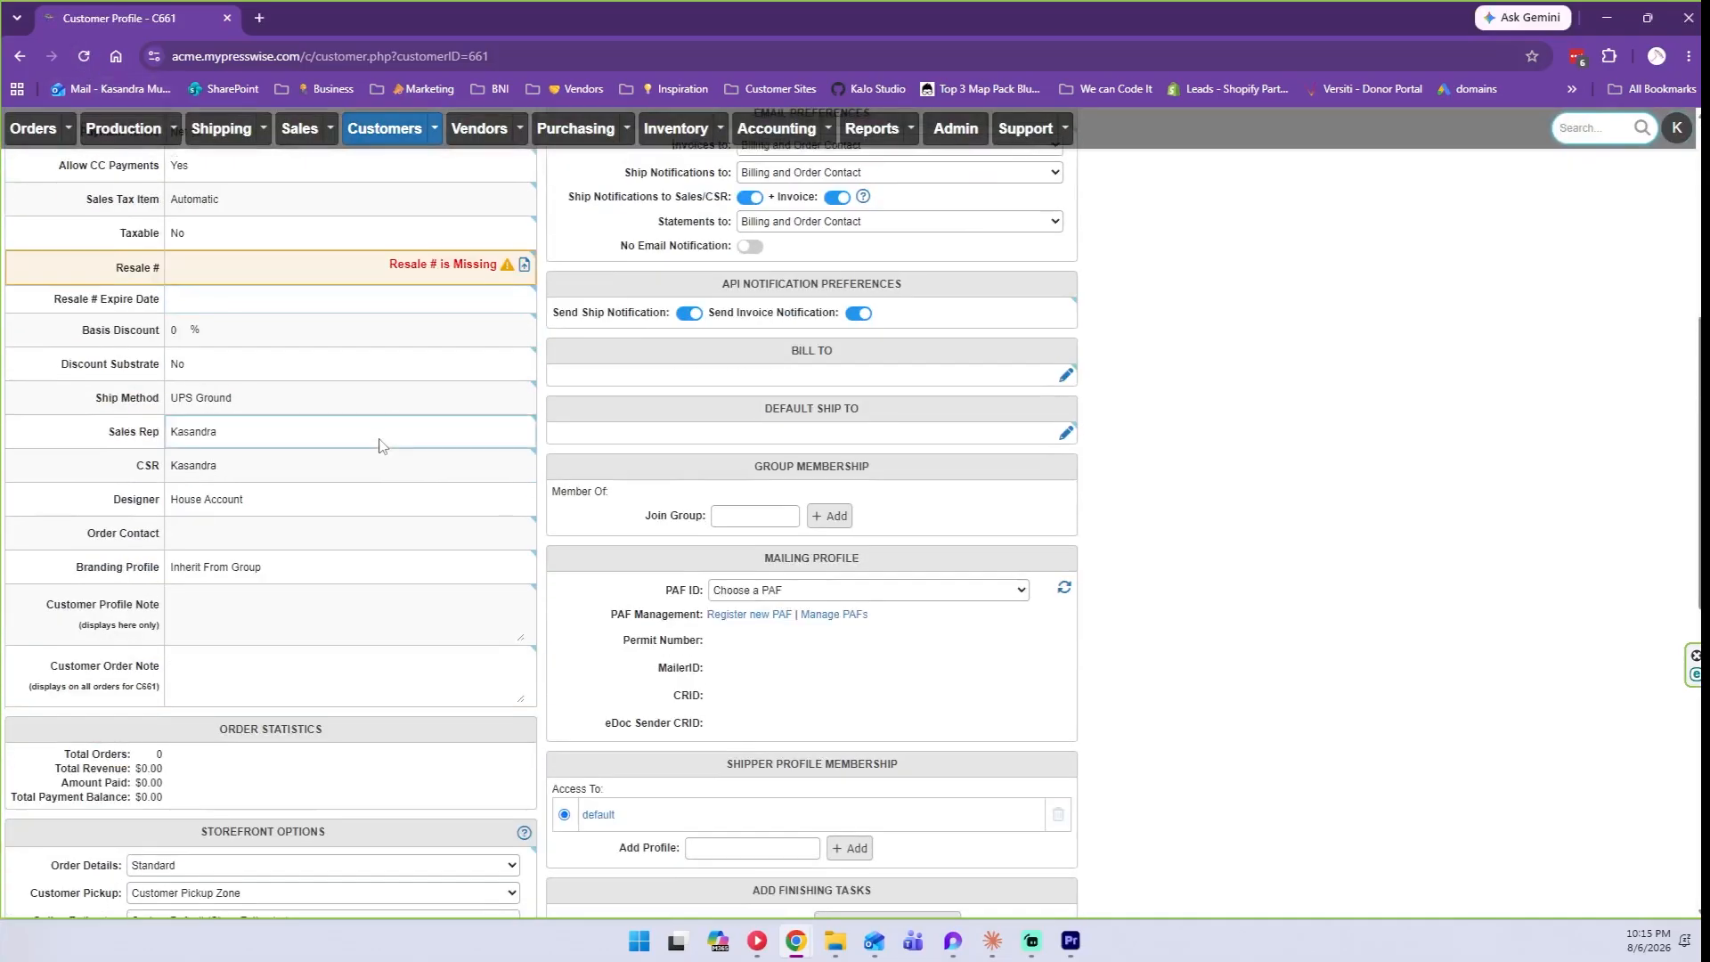
scroll(378, 442, down, 10)
scroll(341, 545, up, 6)
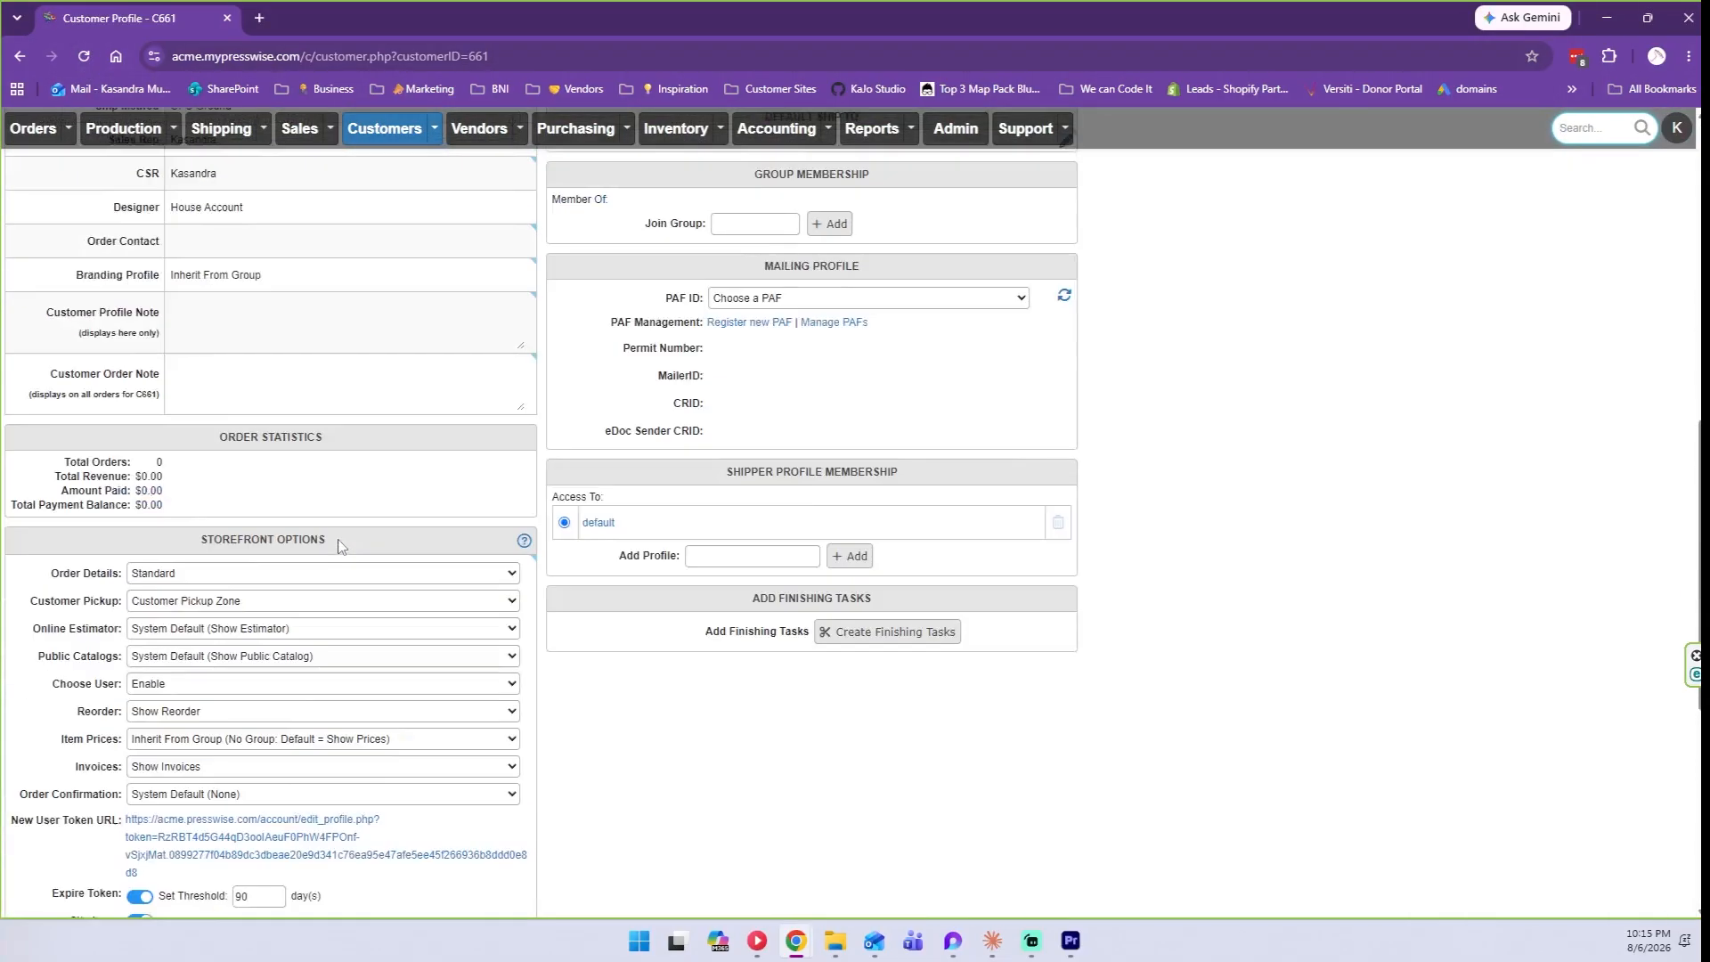
scroll(341, 545, up, 4)
Change the customer's Taxable setting in its dropdown.
click(207, 299)
click(206, 318)
scroll(1224, 325, down, 10)
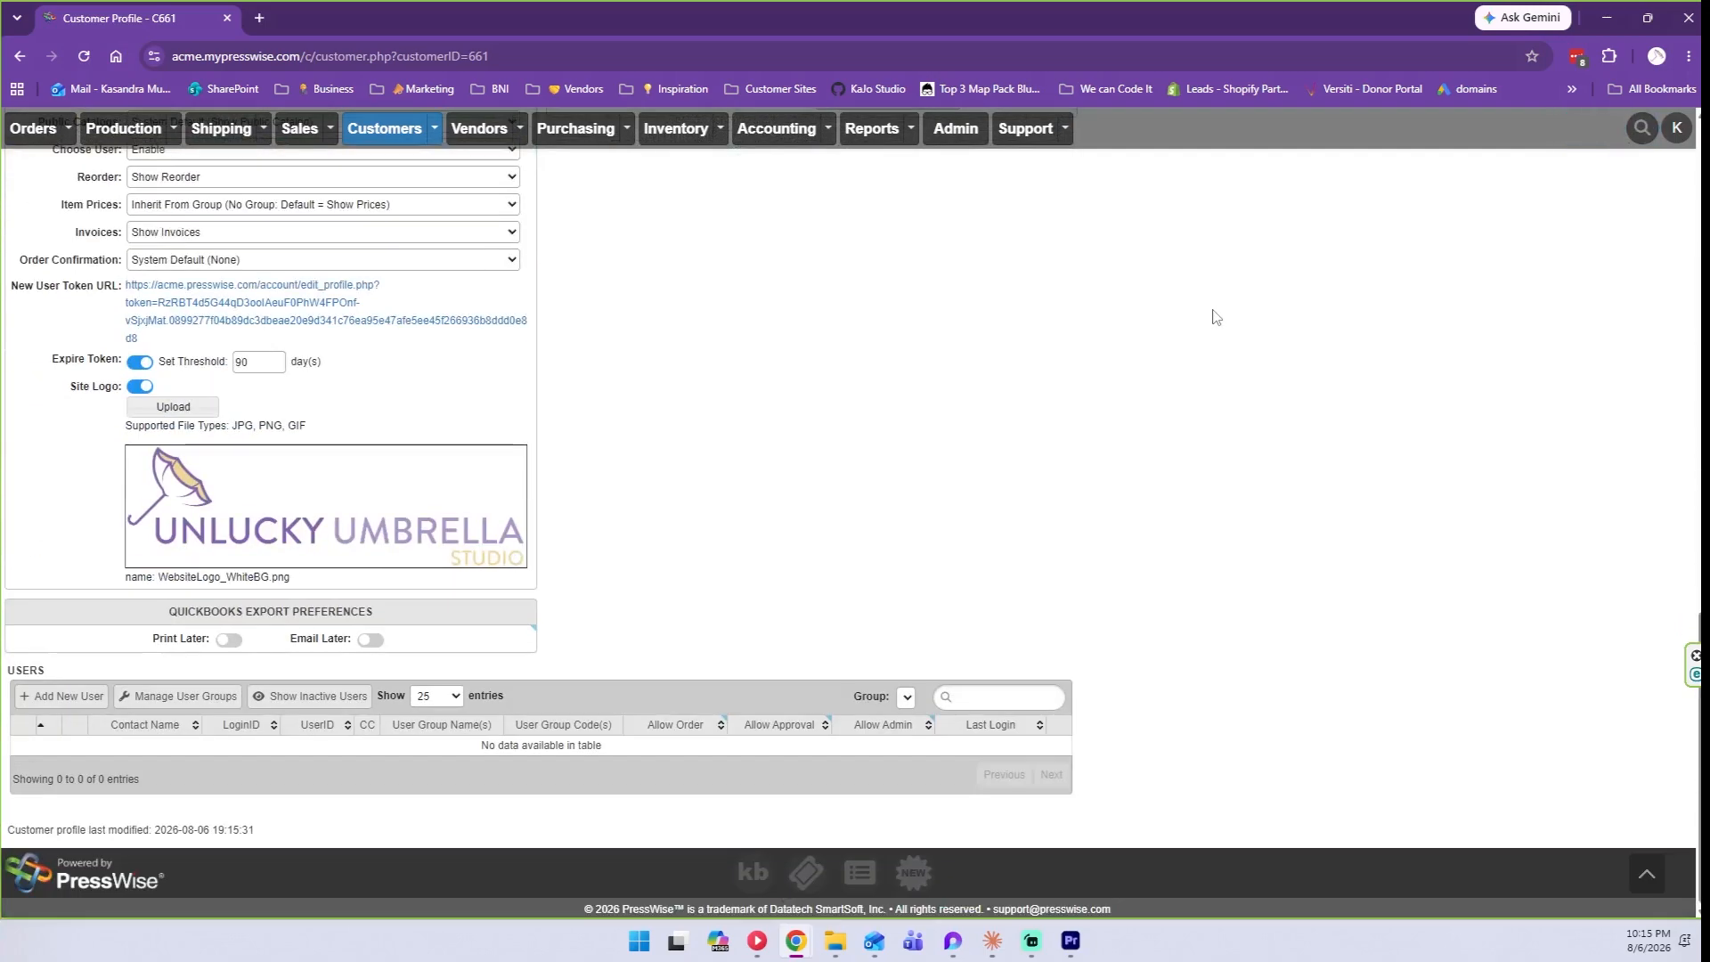
scroll(690, 495, up, 2)
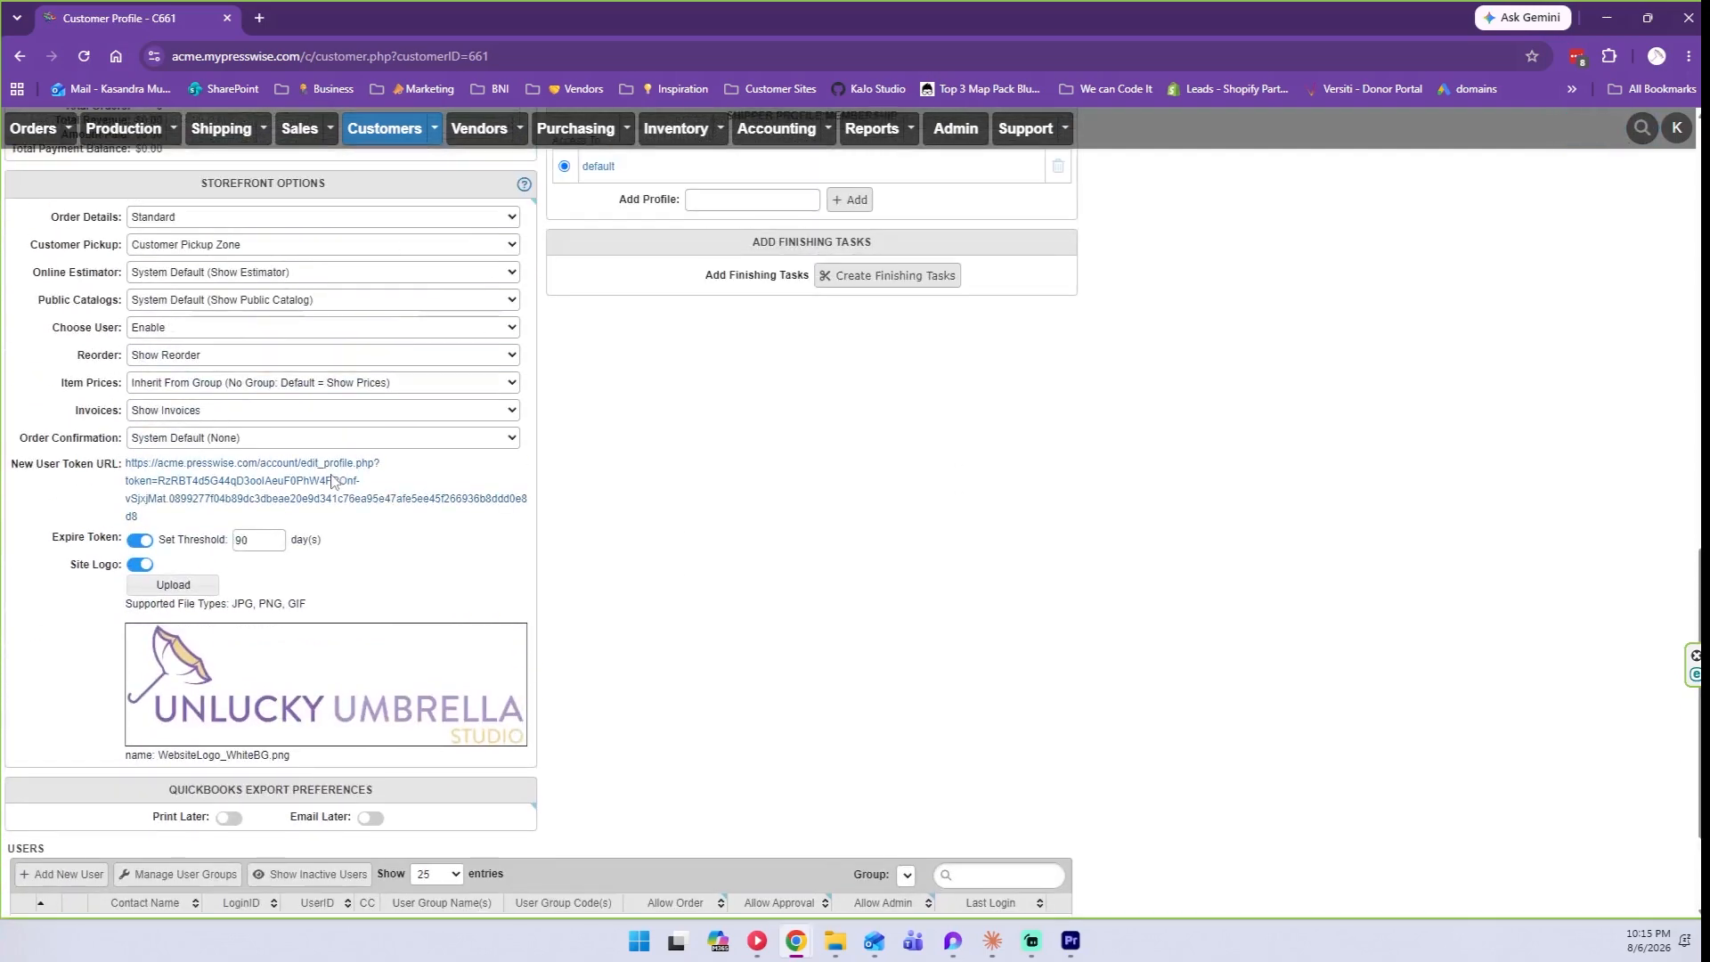
click(333, 481)
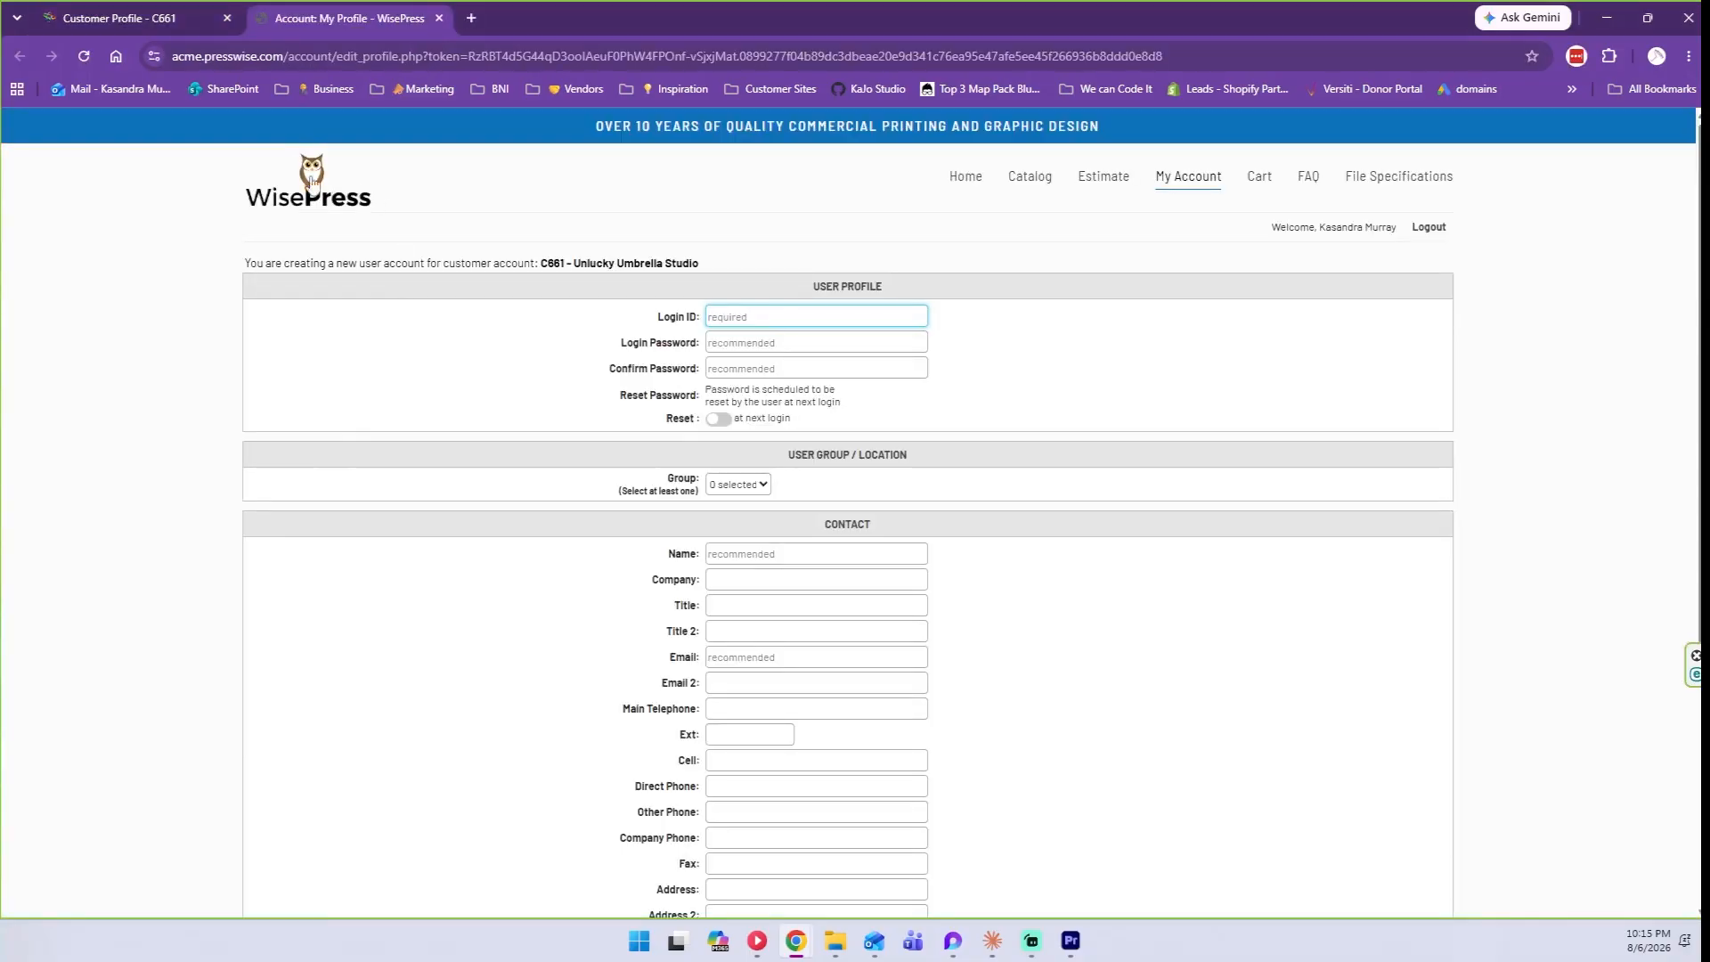
click(439, 18)
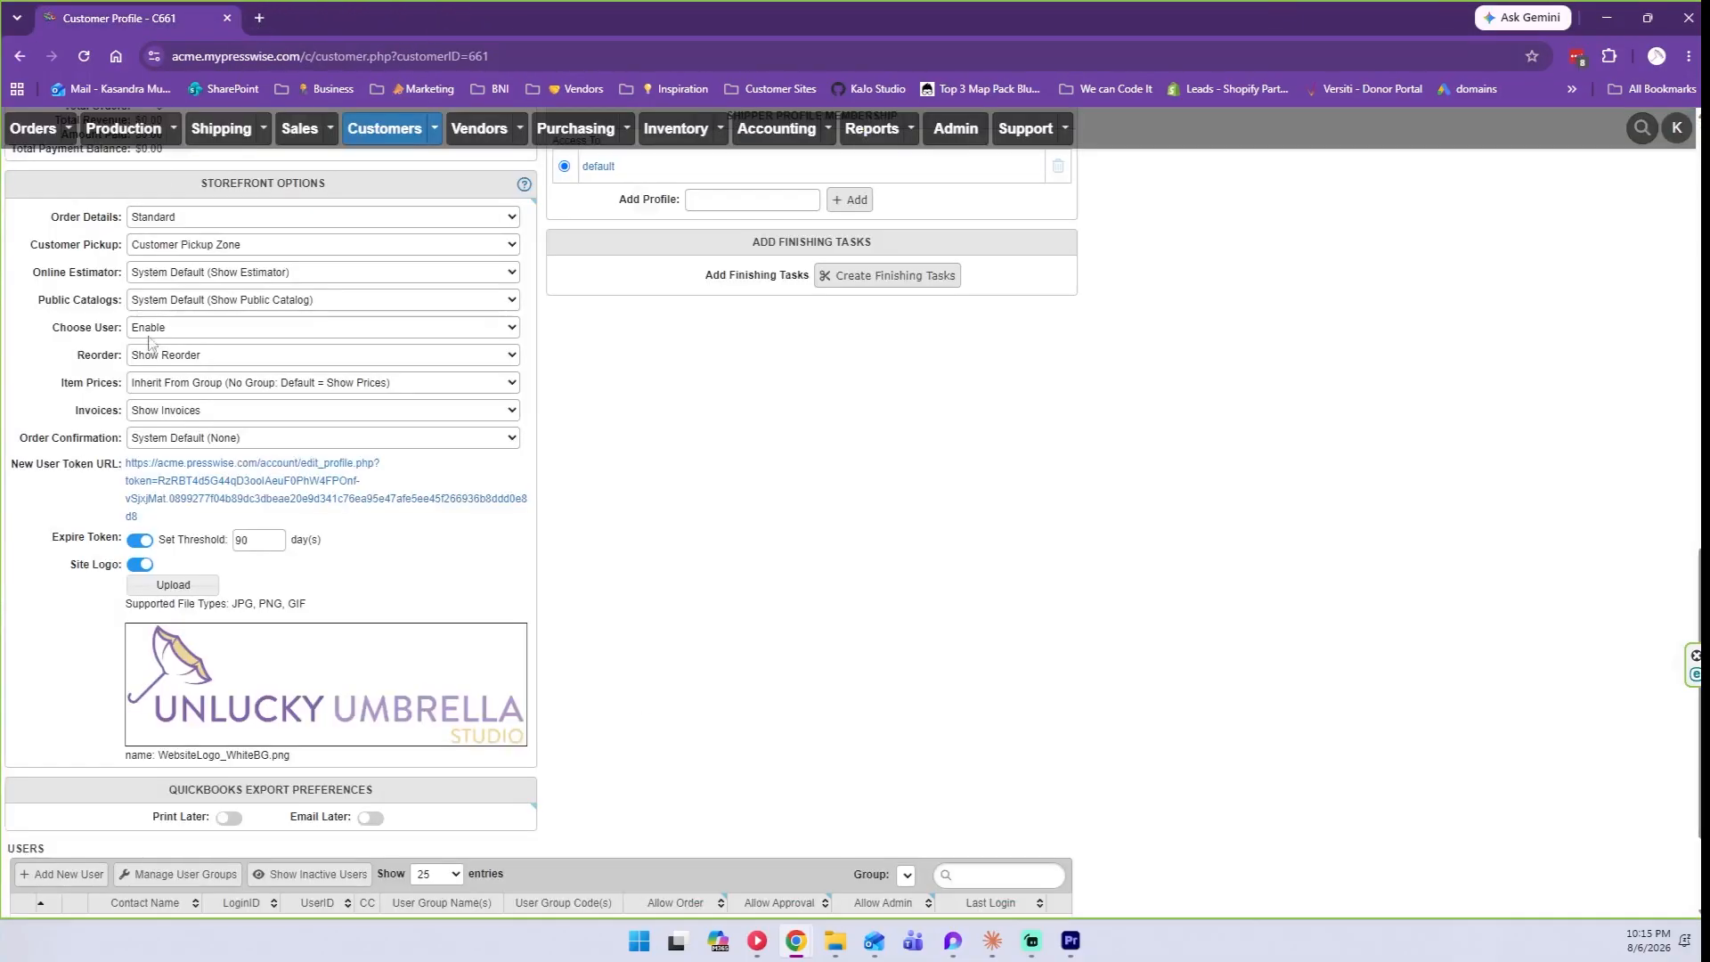
scroll(417, 595, down, 2)
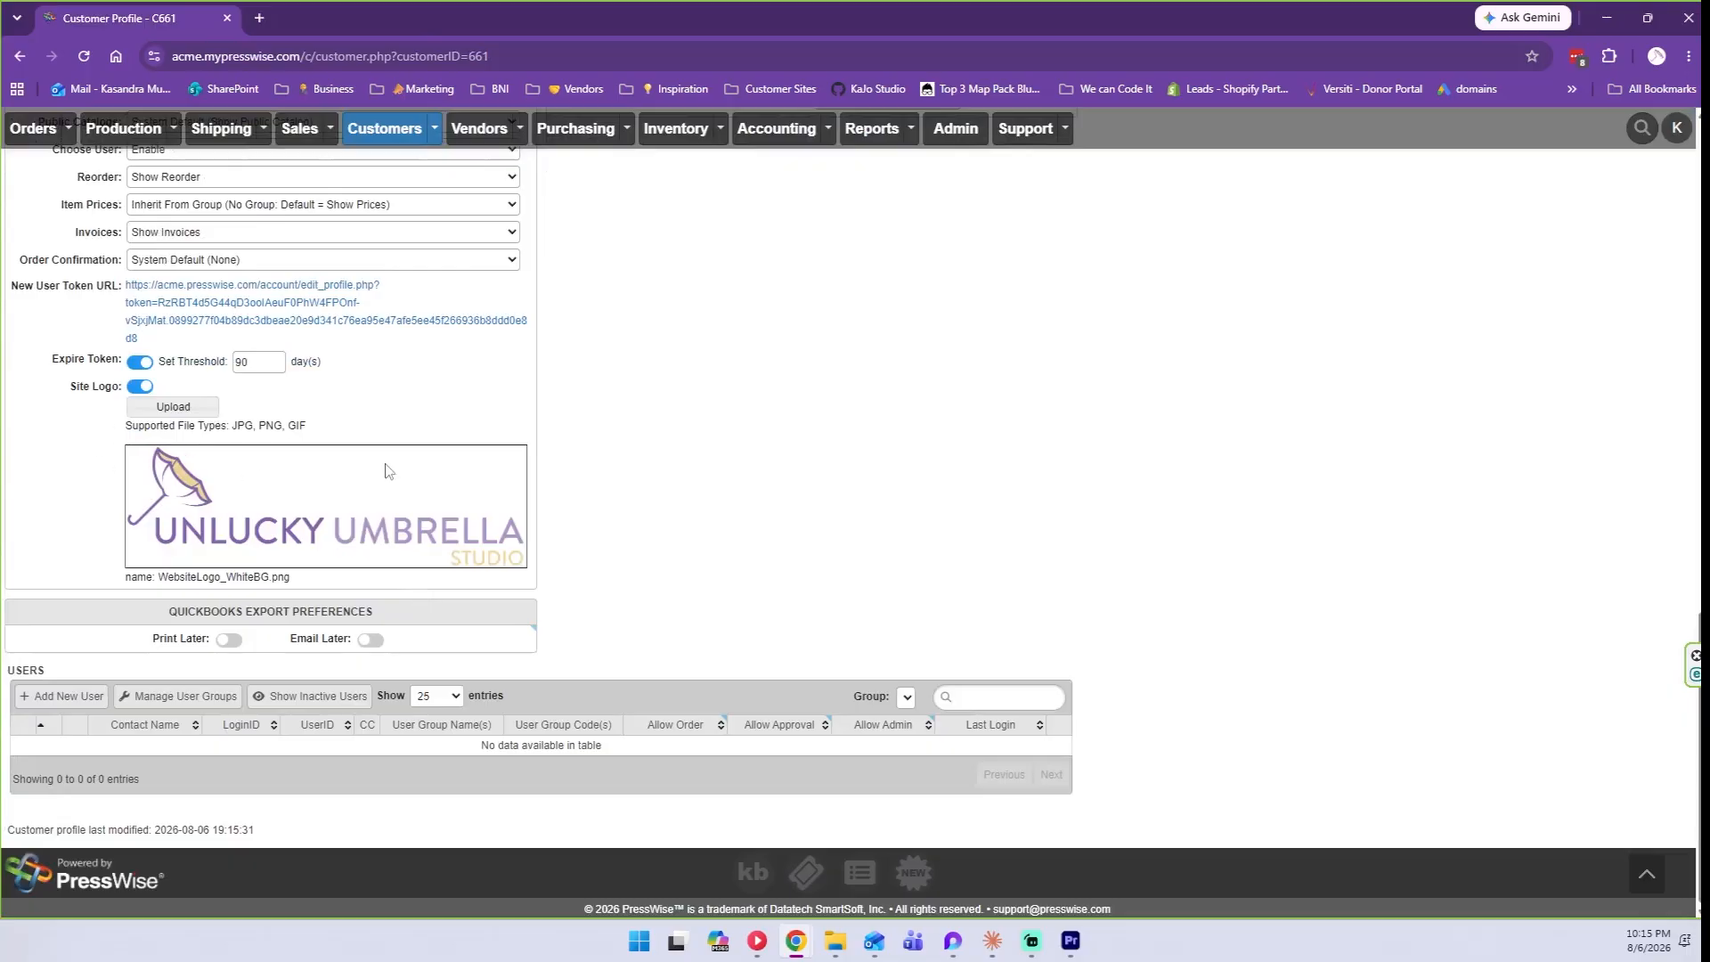
click(262, 305)
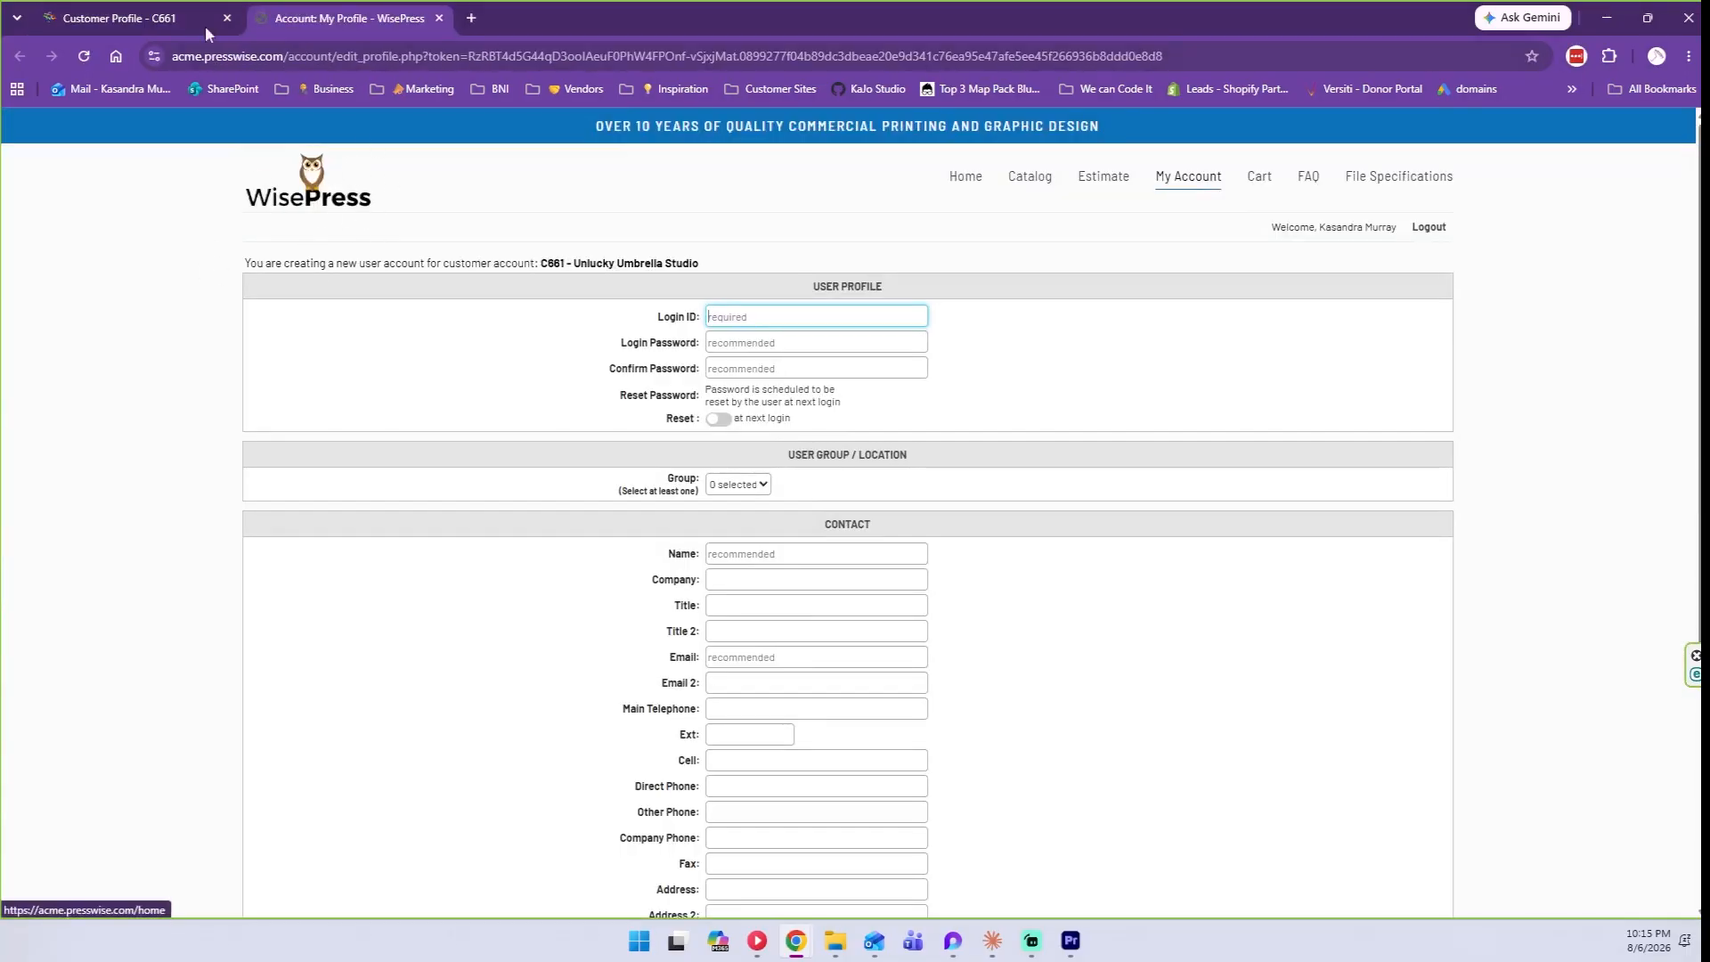
click(134, 18)
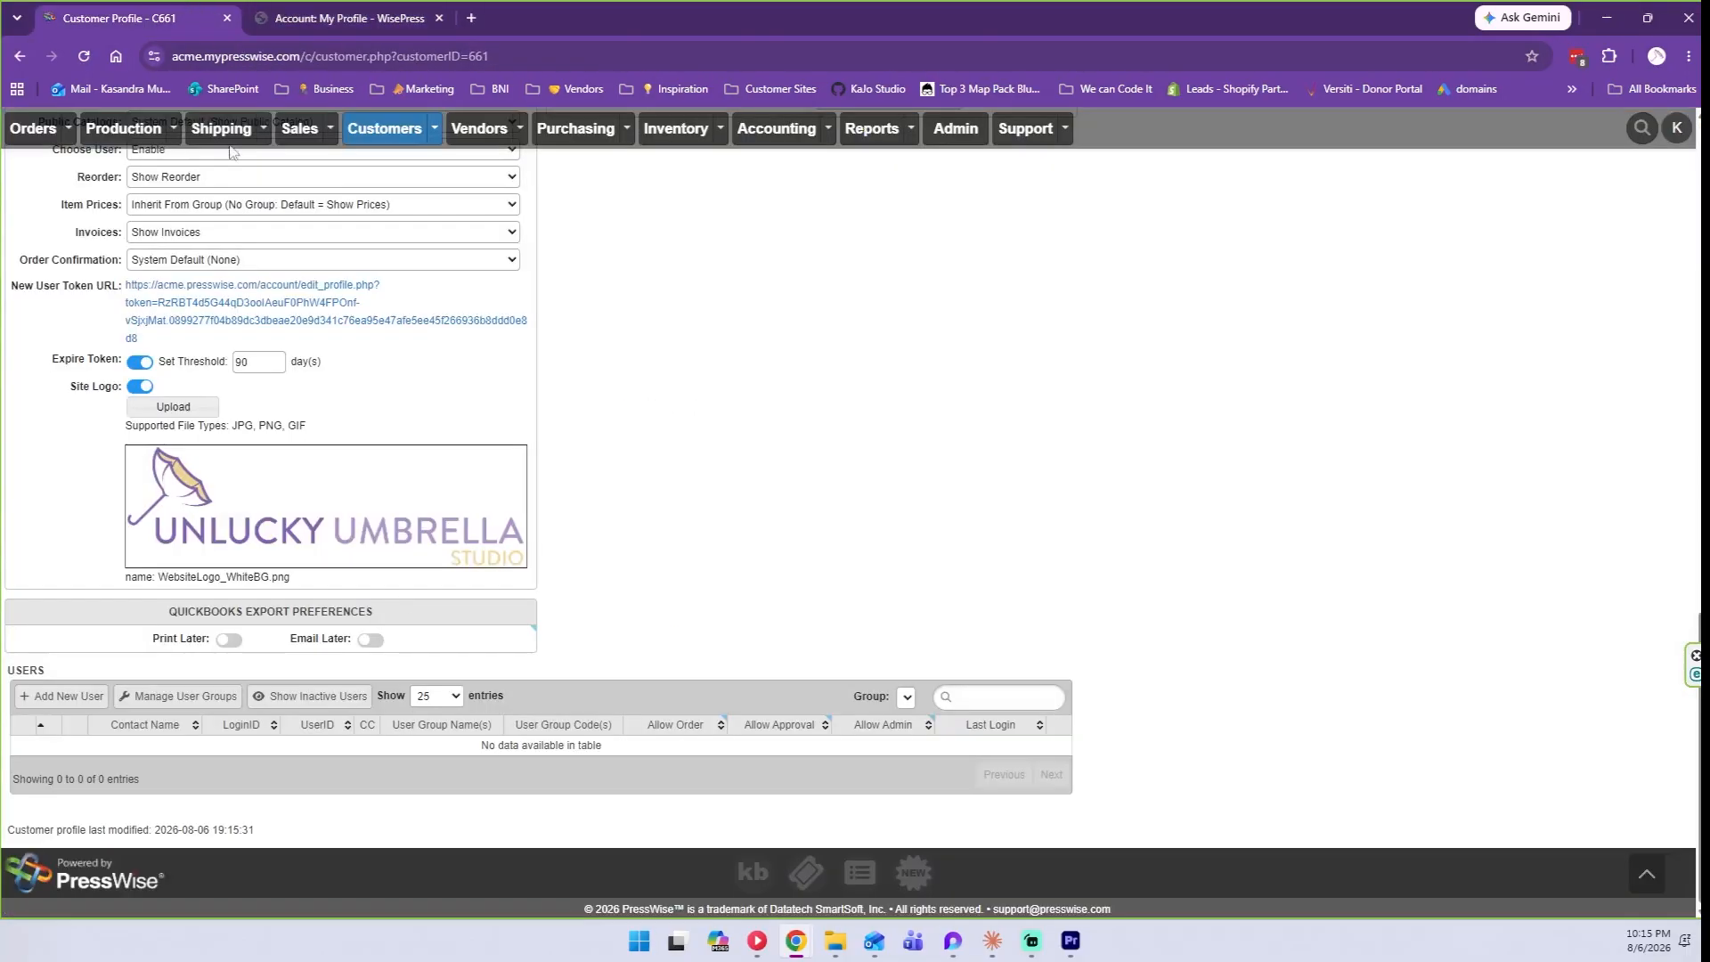
click(439, 18)
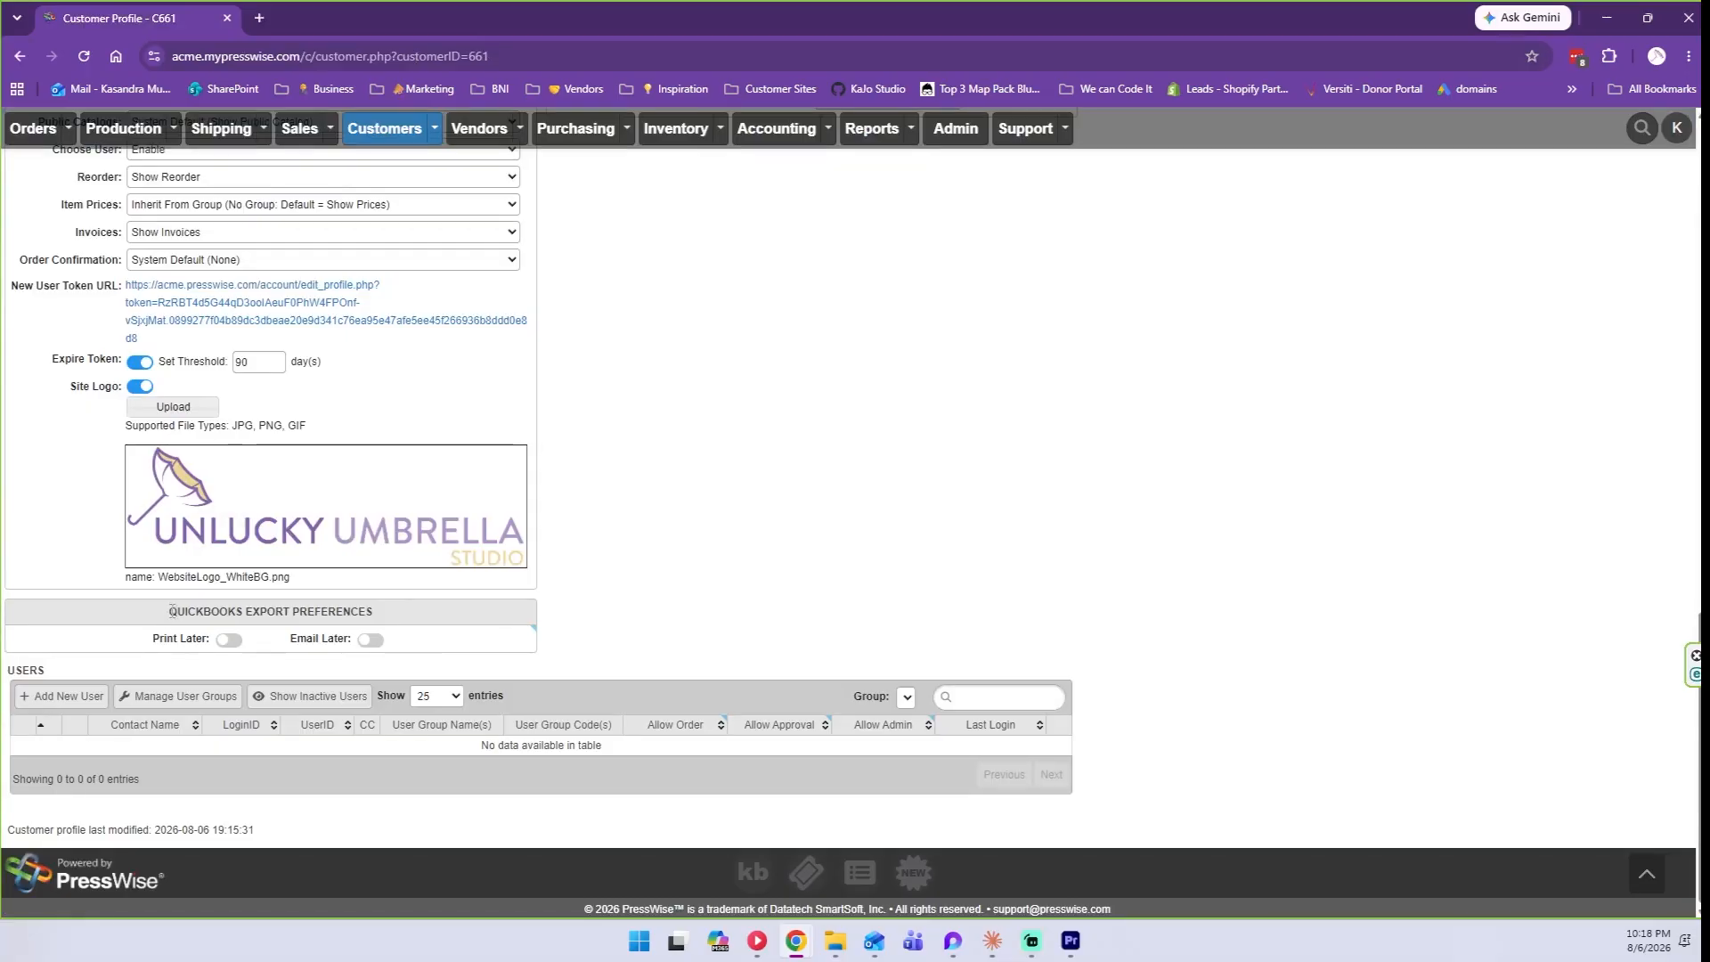
Highlight the QuickBooks Export Preferences heading and start a new user in the Users table.
drag(170, 613, 398, 615)
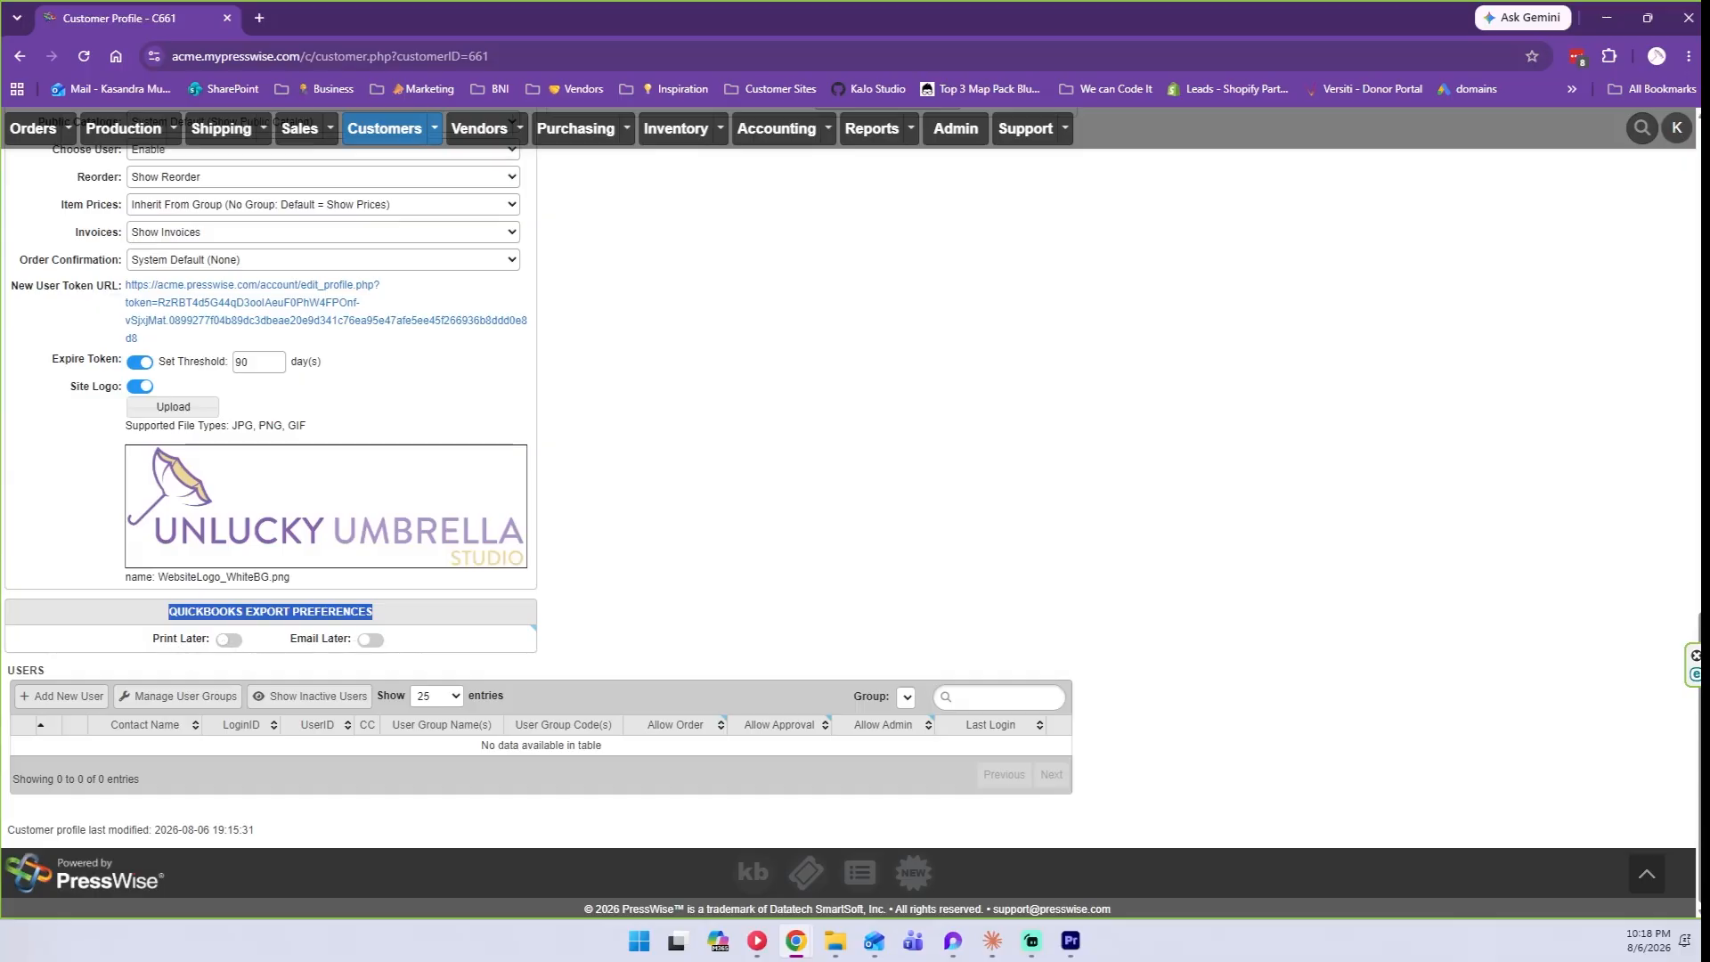
click(70, 699)
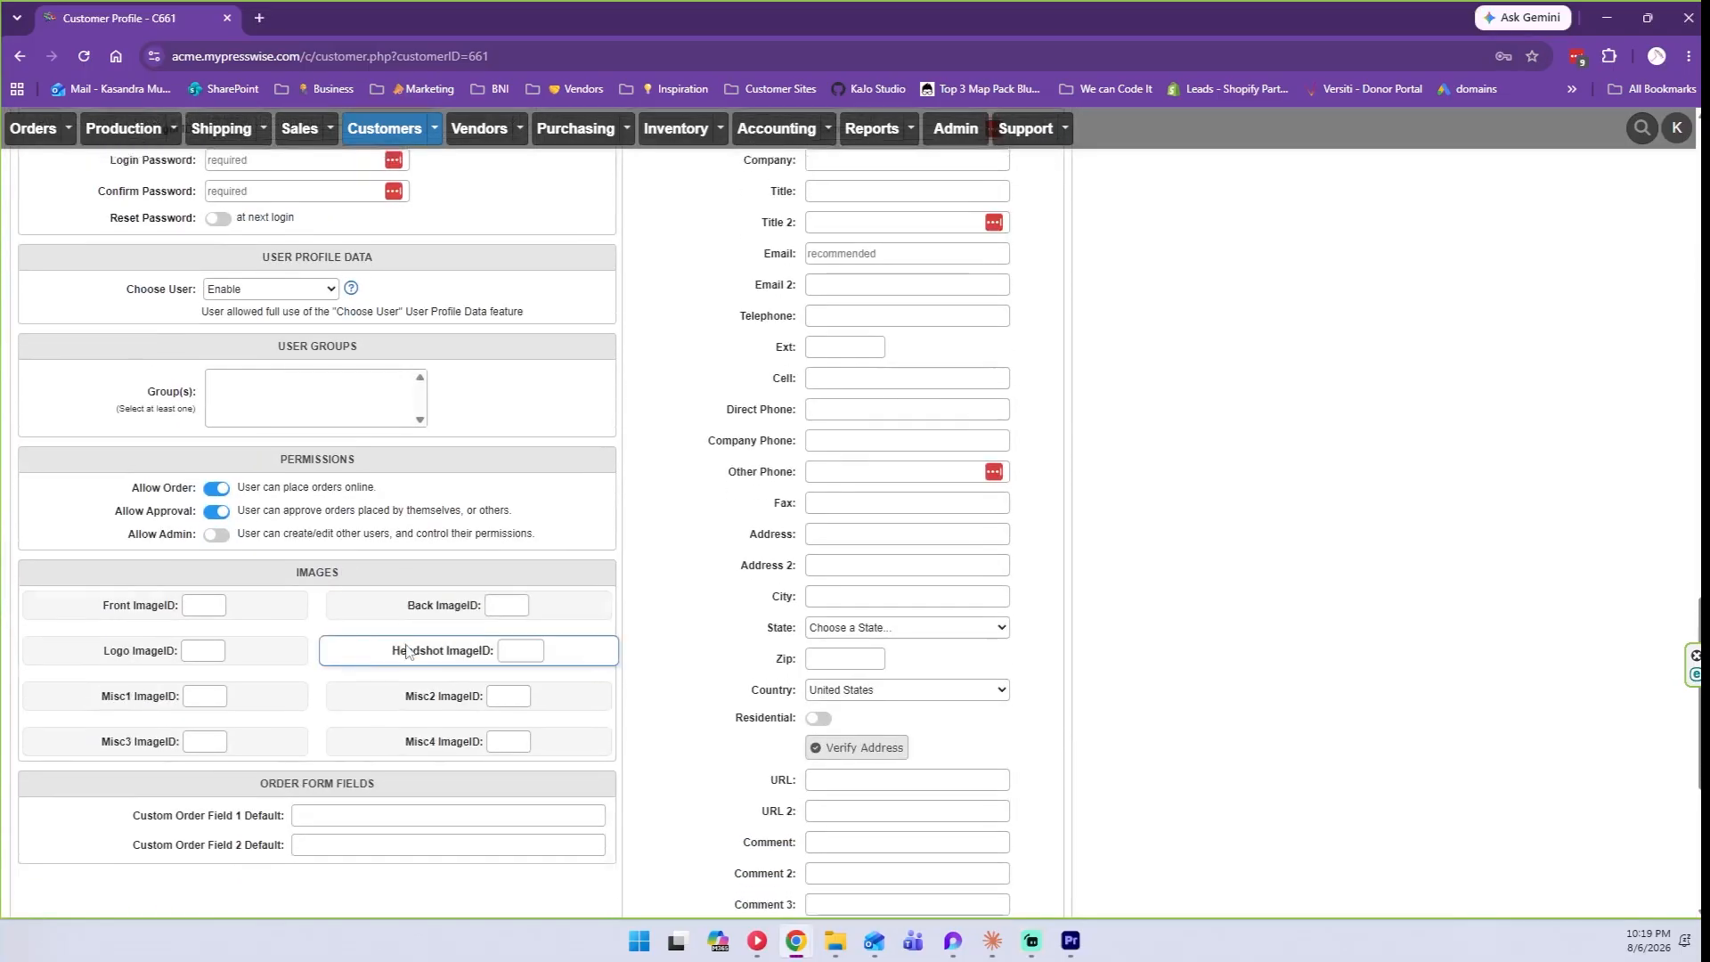
Enter the new user's login ID (an e-mail address) and a matching password and confirmation.
scroll(664, 642, up, 4)
scroll(662, 641, down, 5)
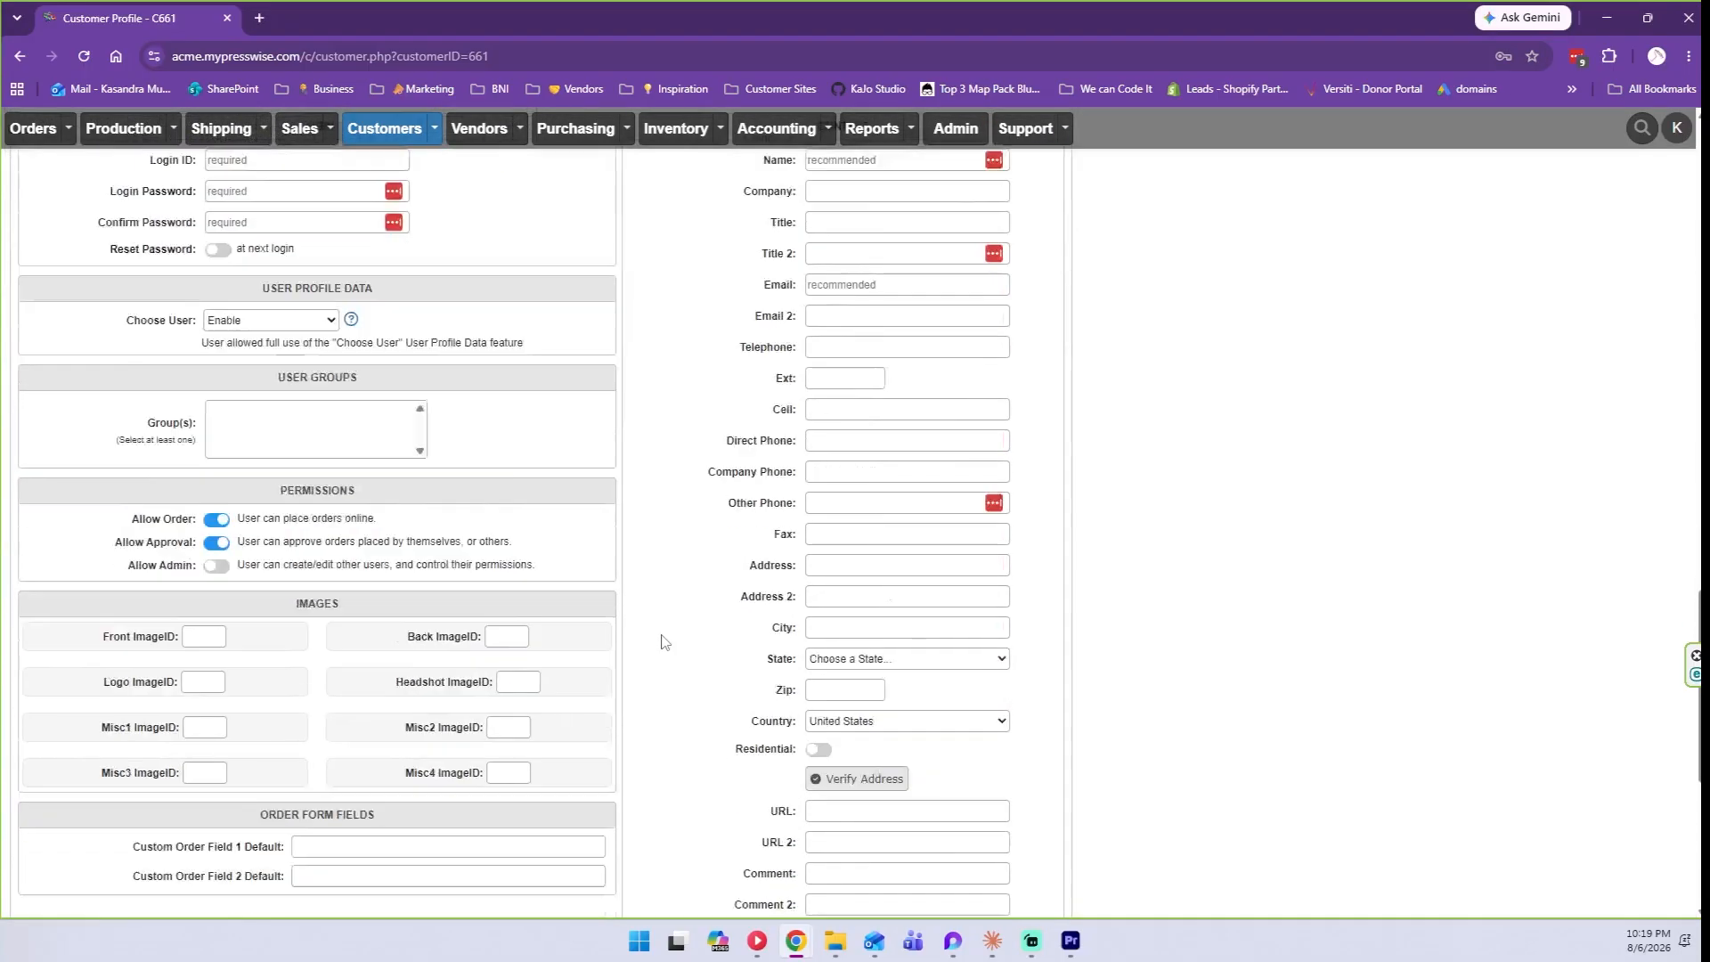
scroll(662, 641, up, 3)
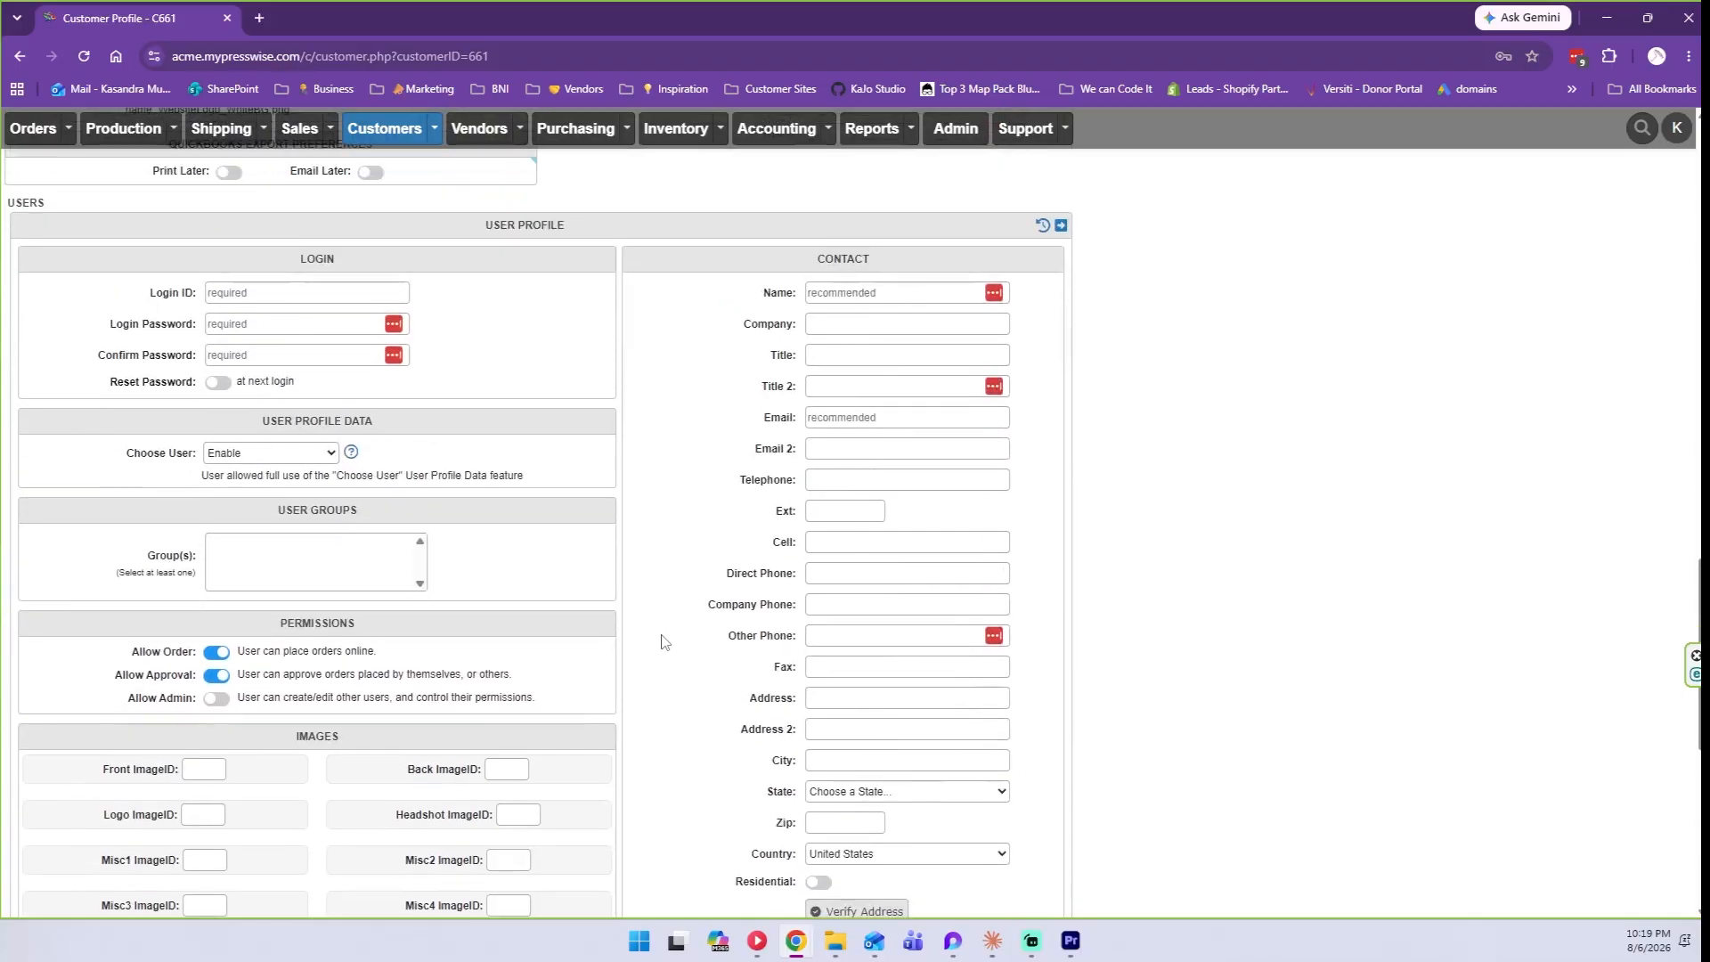
click(278, 294)
click(281, 294)
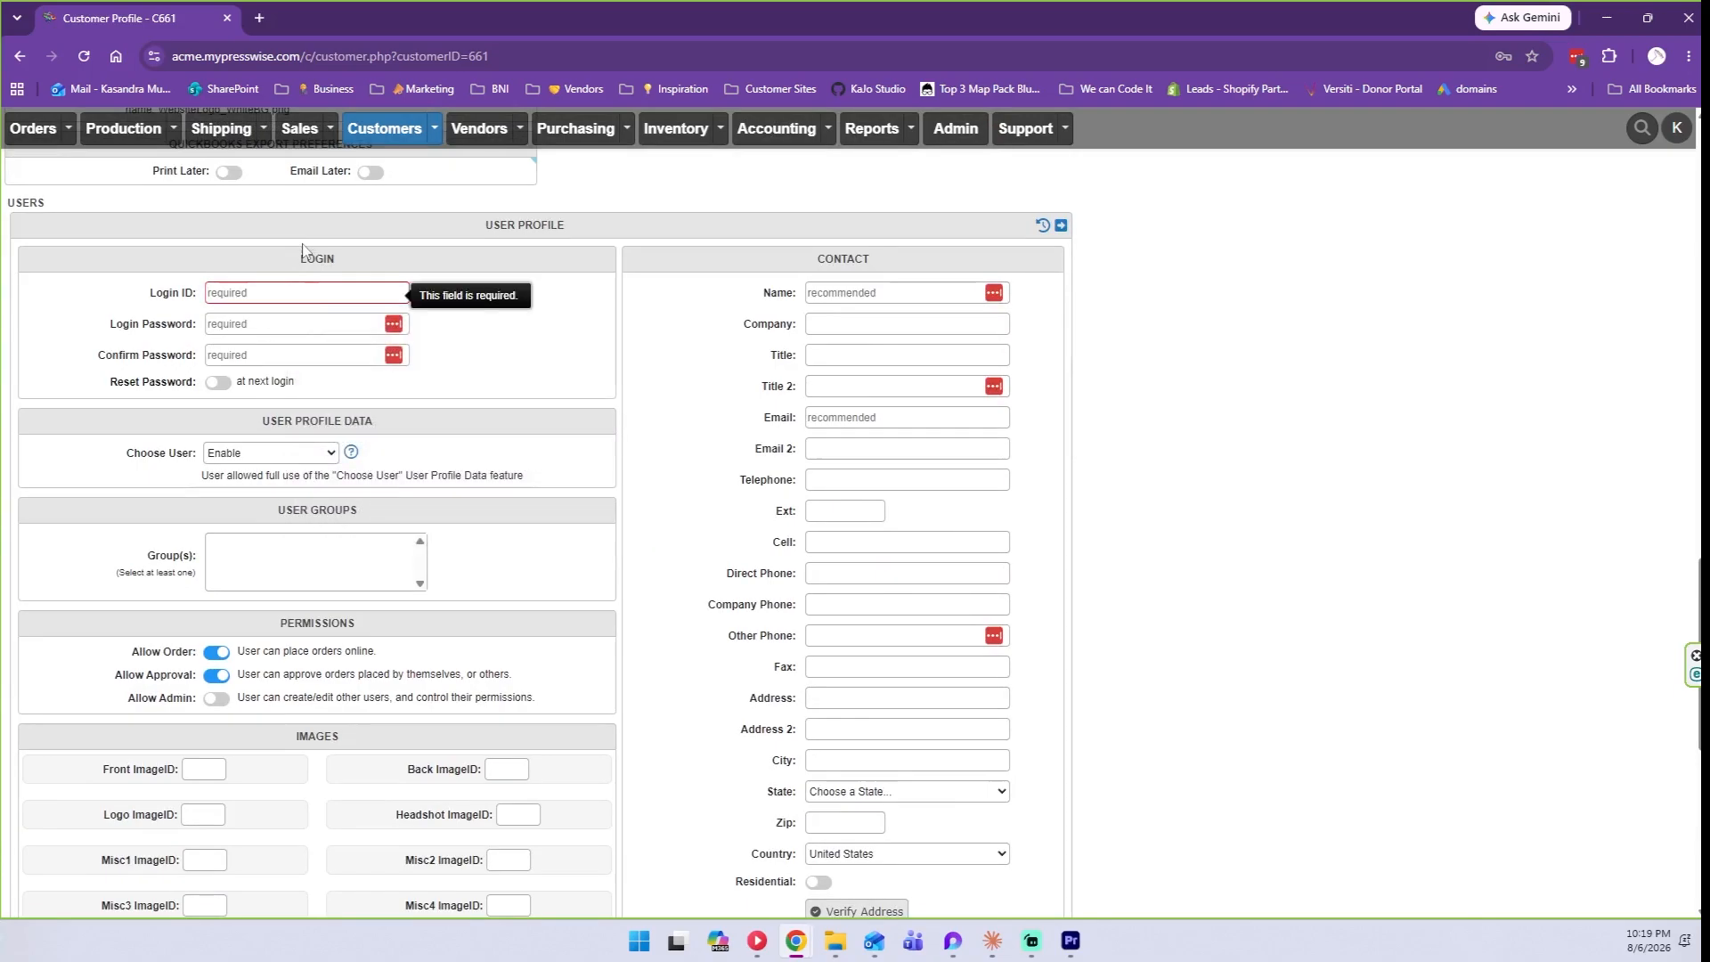
click(278, 291)
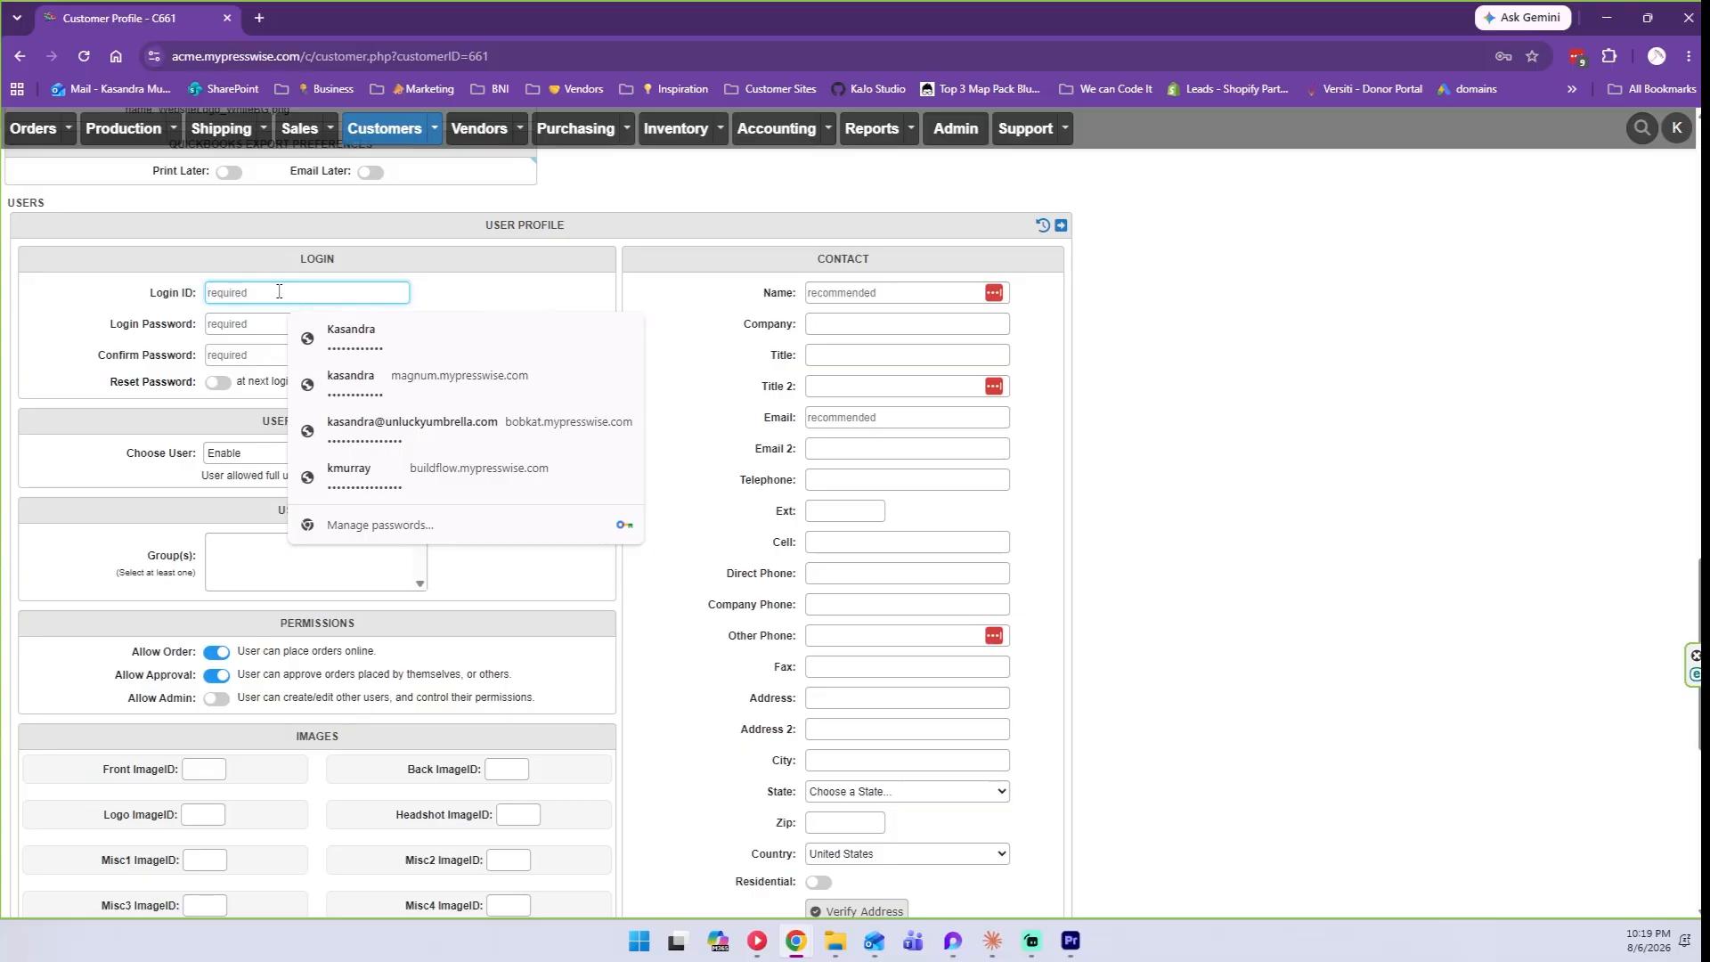
text(test@)
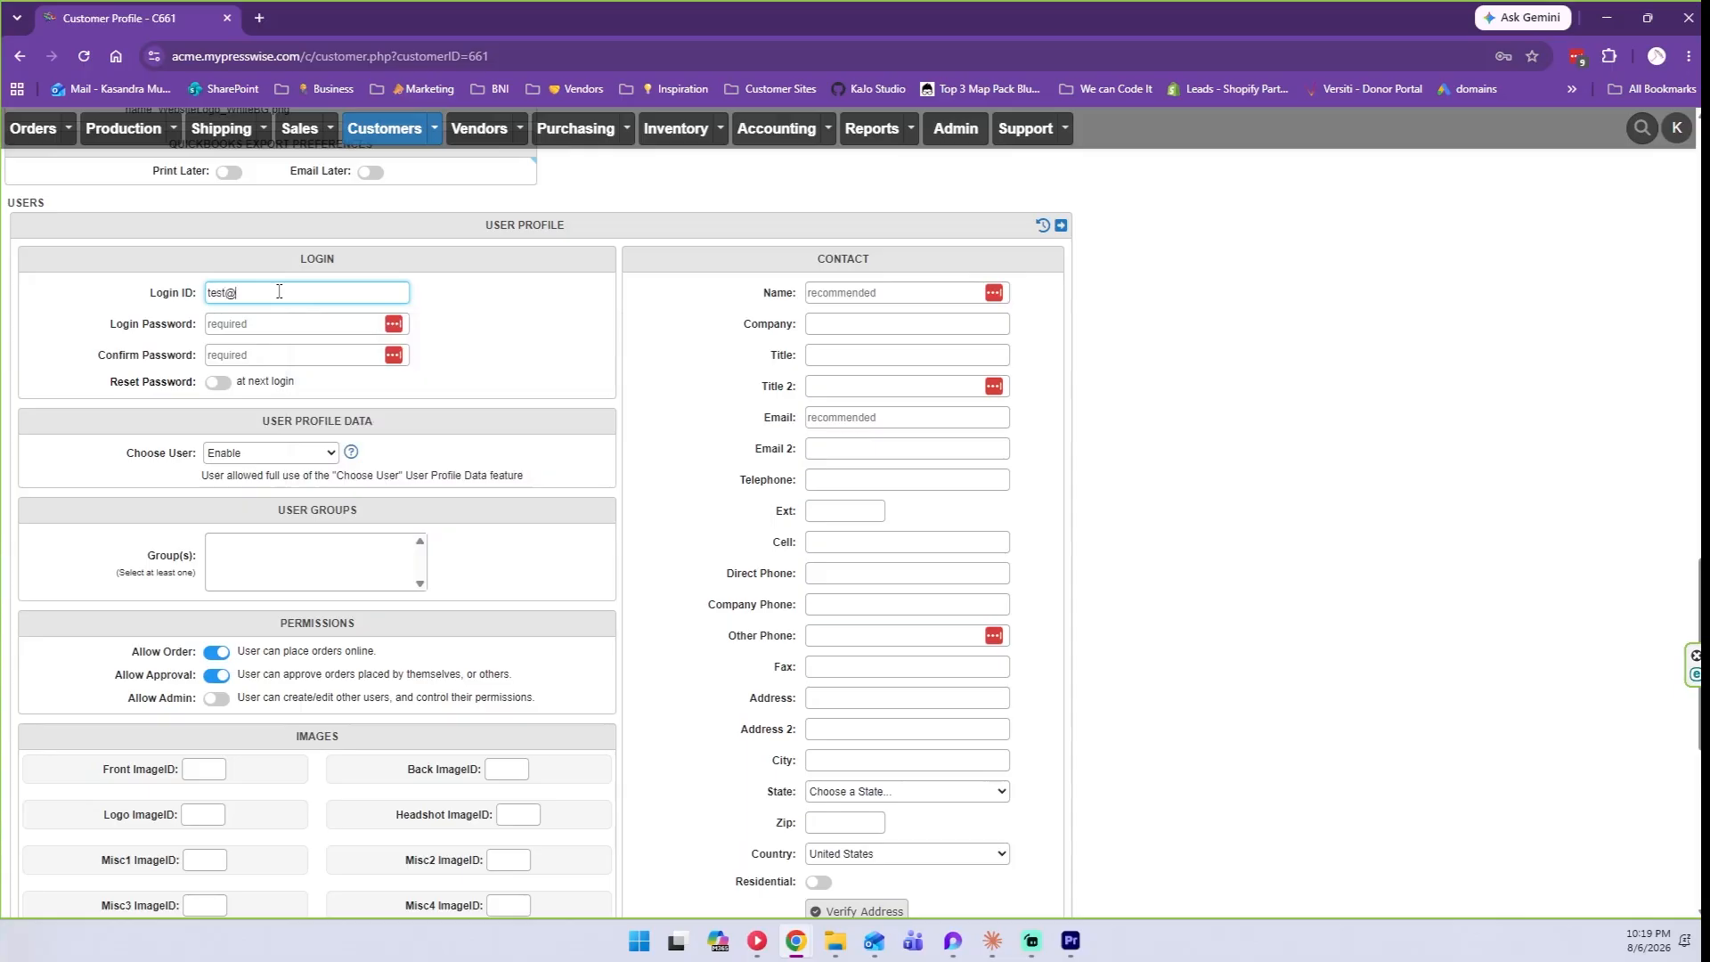
text(test.com)
click(270, 325)
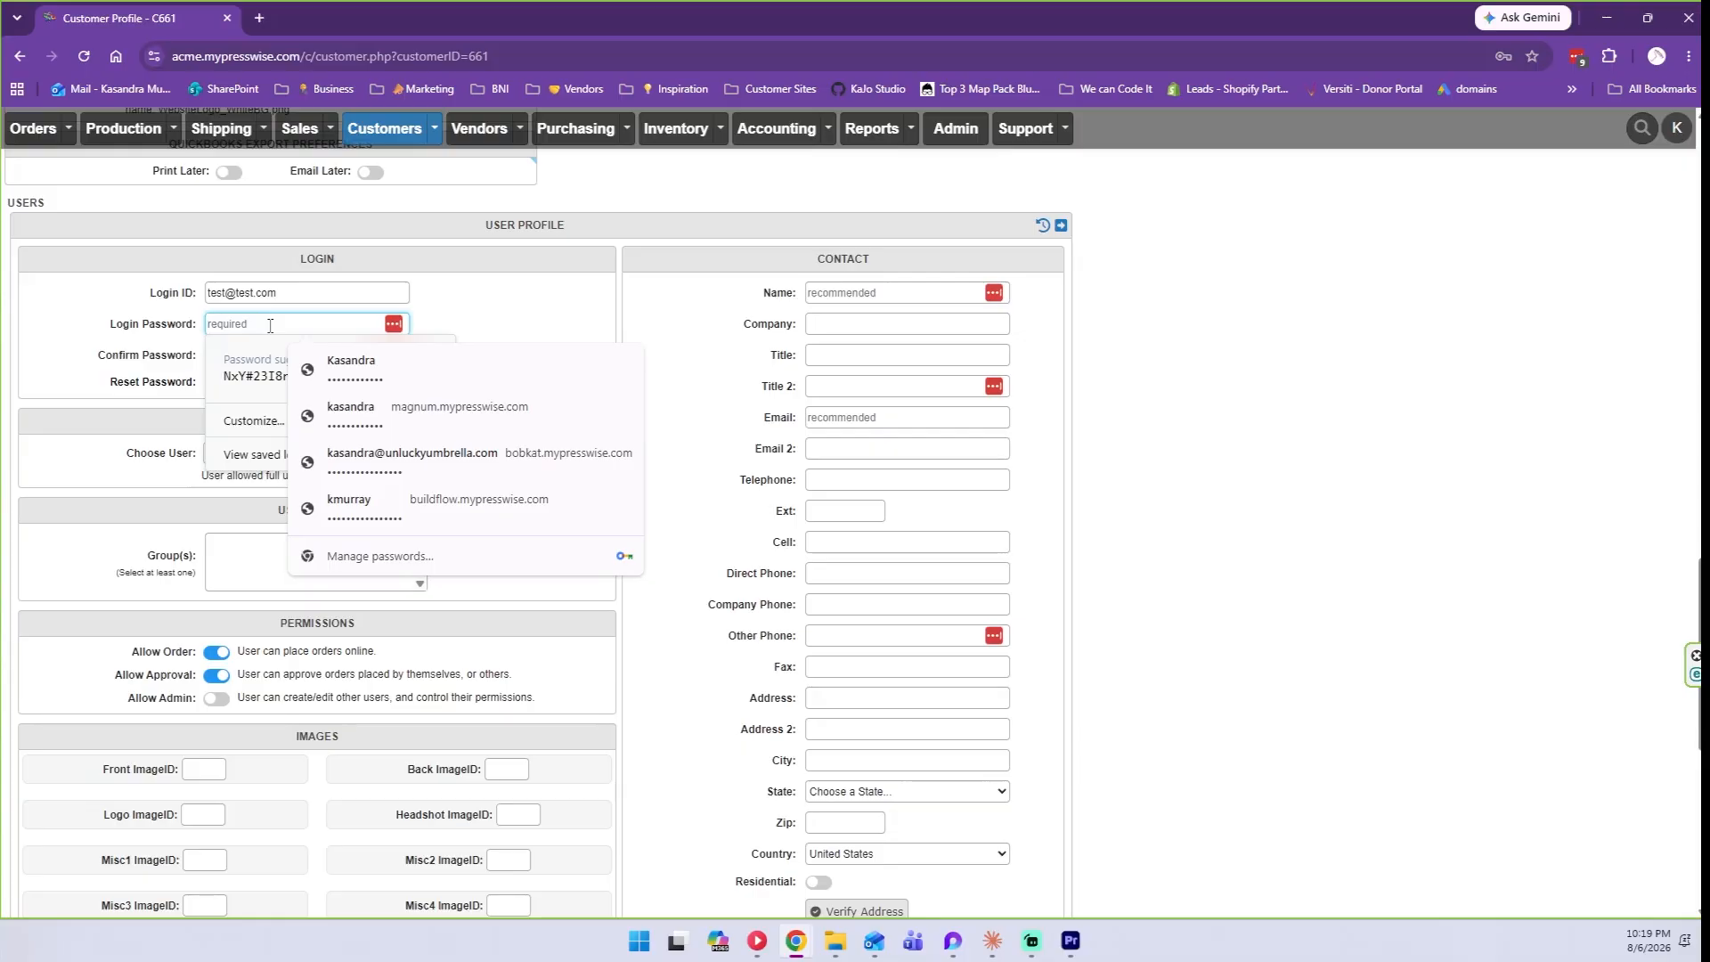
text(test)
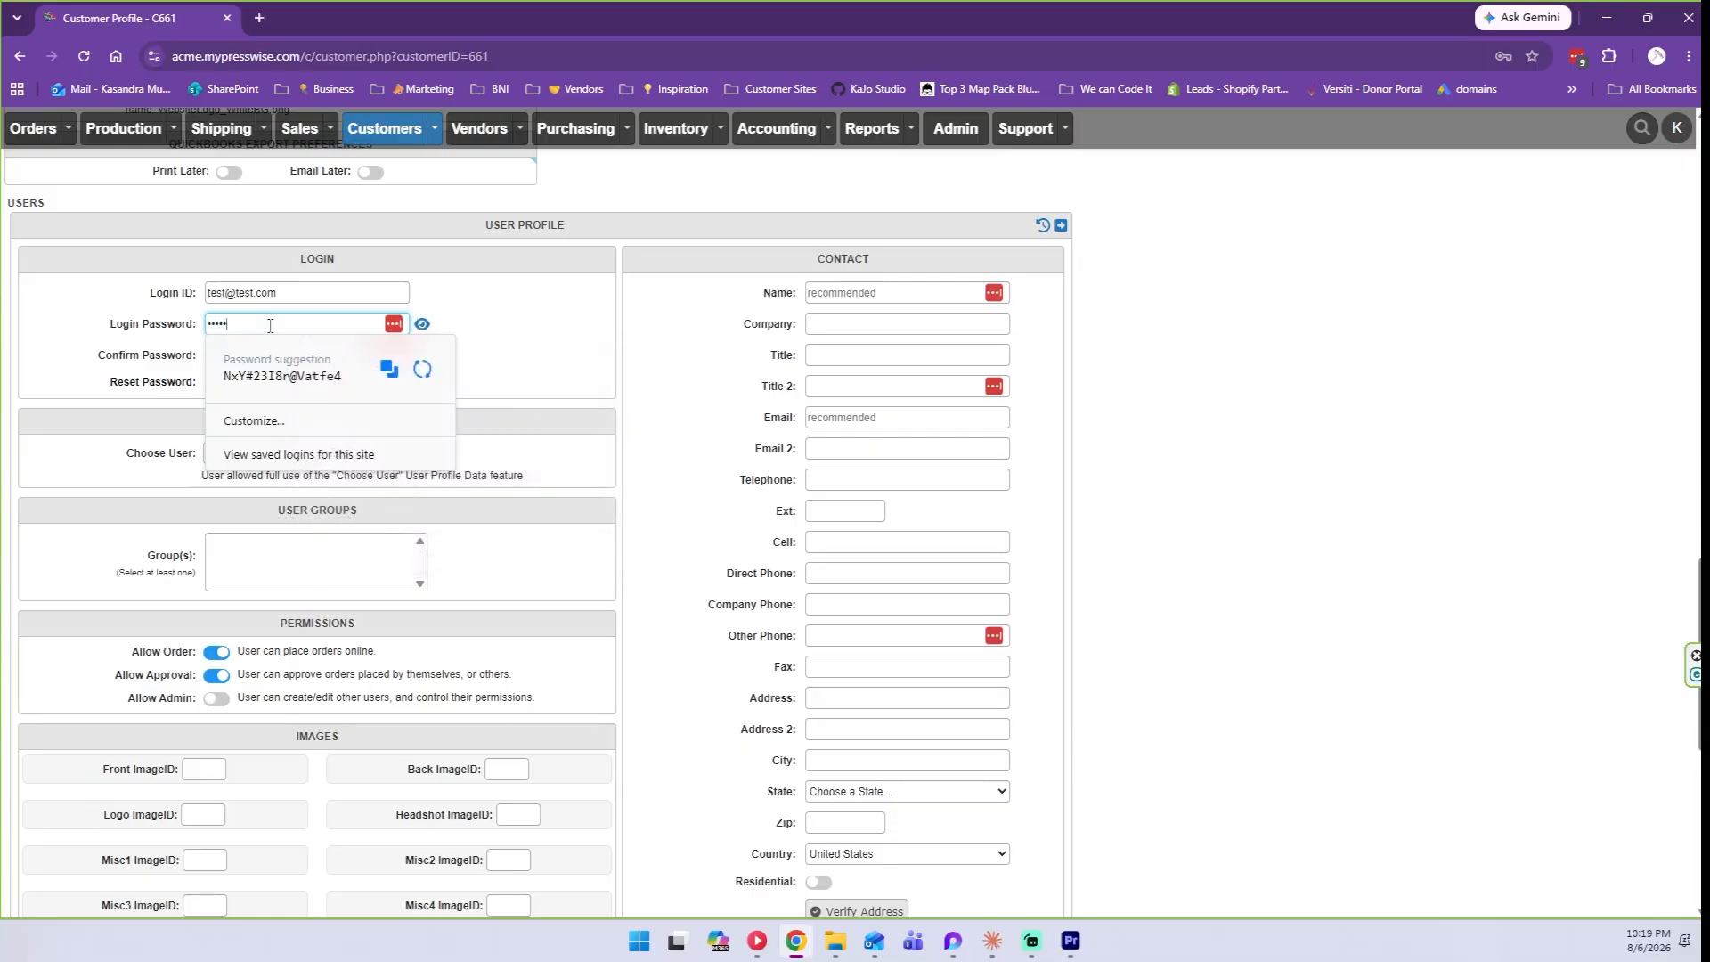
text(•••••)
click(422, 323)
click(293, 321)
key(ctrl+a)
key(ctrl+c)
click(424, 326)
click(334, 353)
key(ctrl+v)
click(158, 387)
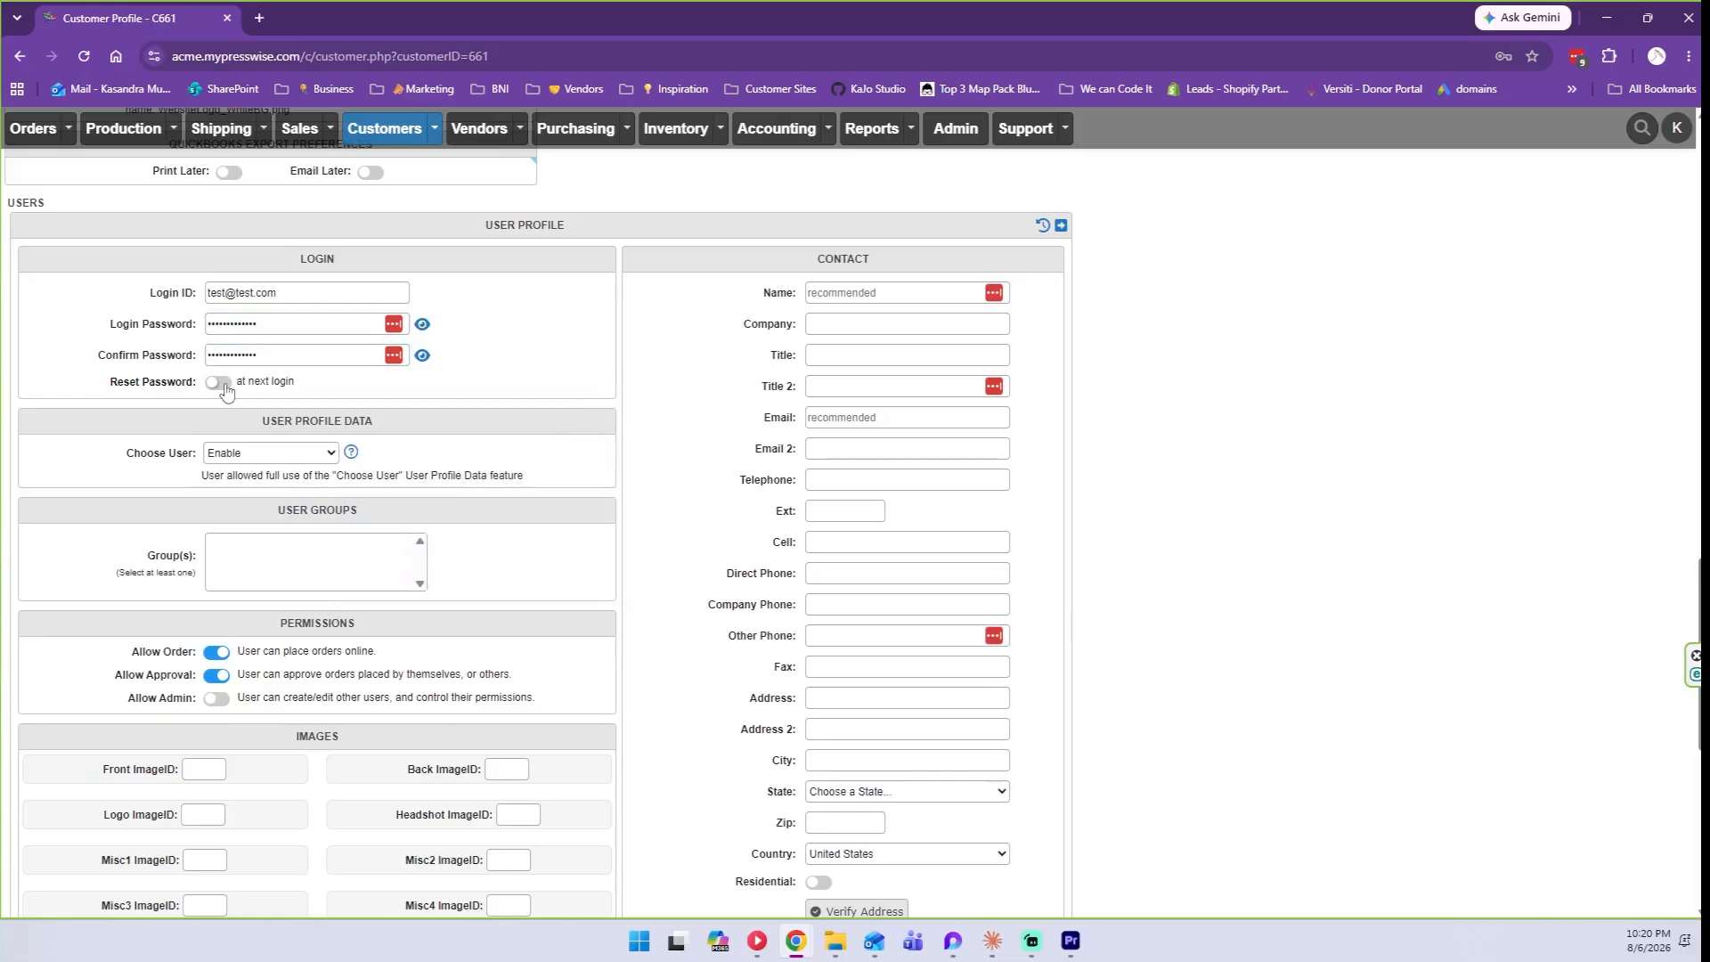
Type the contact's full name into the Name field.
click(898, 288)
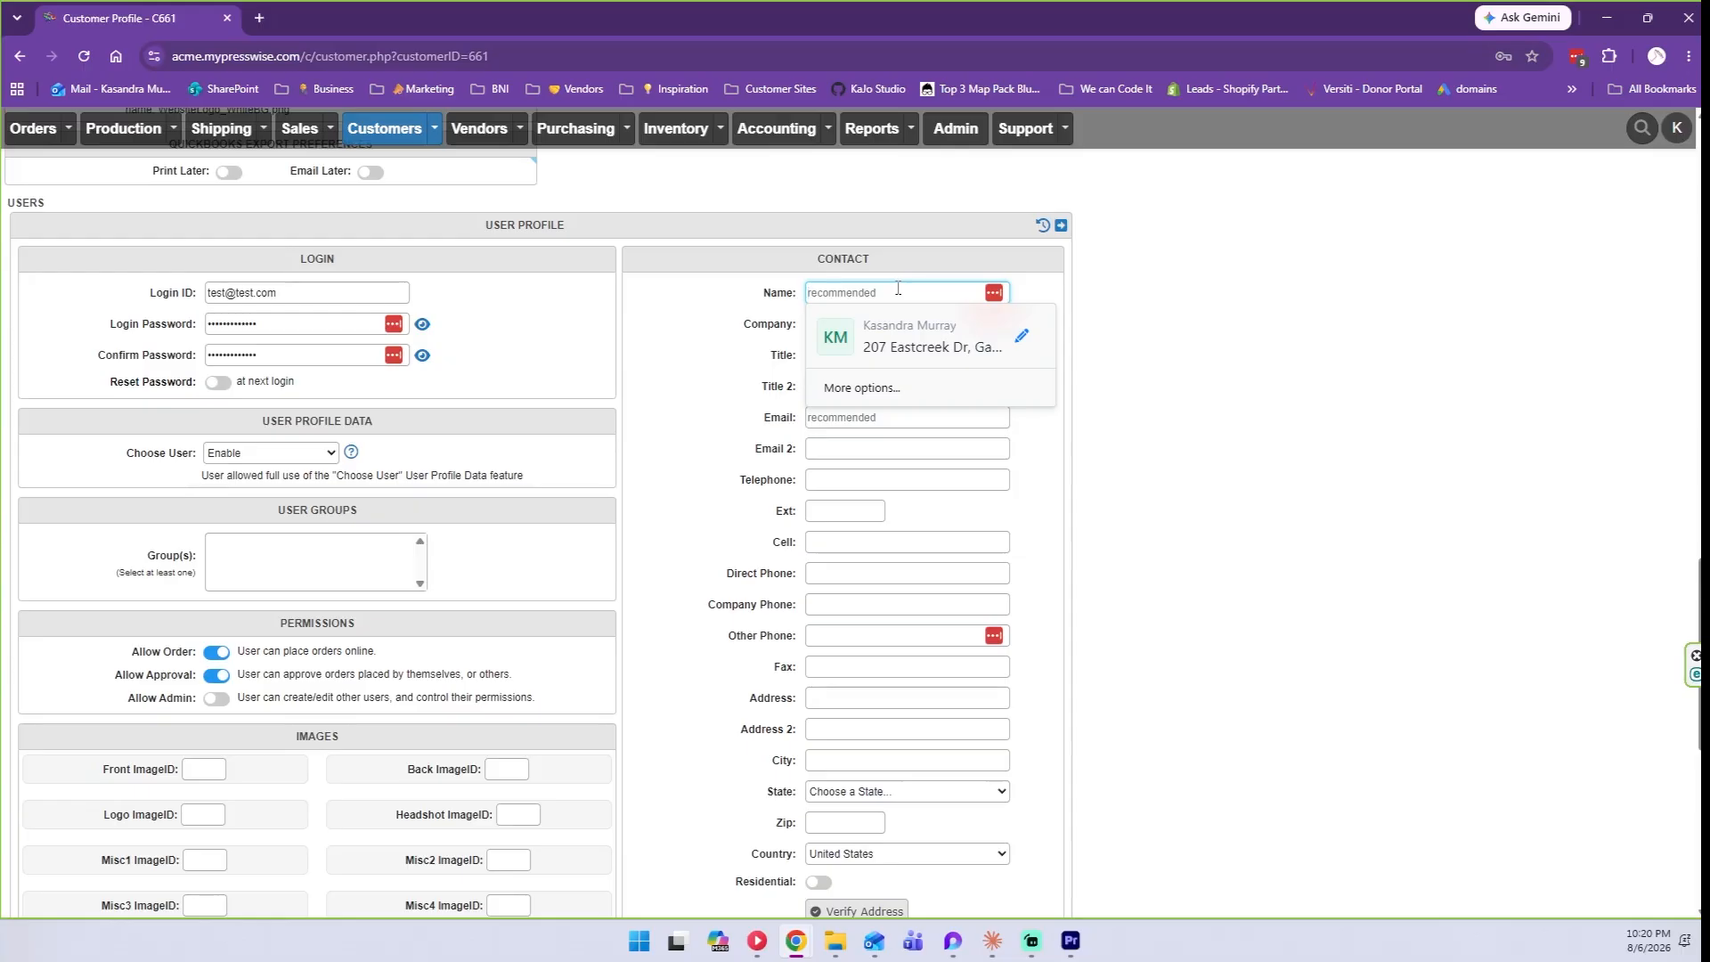
click(748, 297)
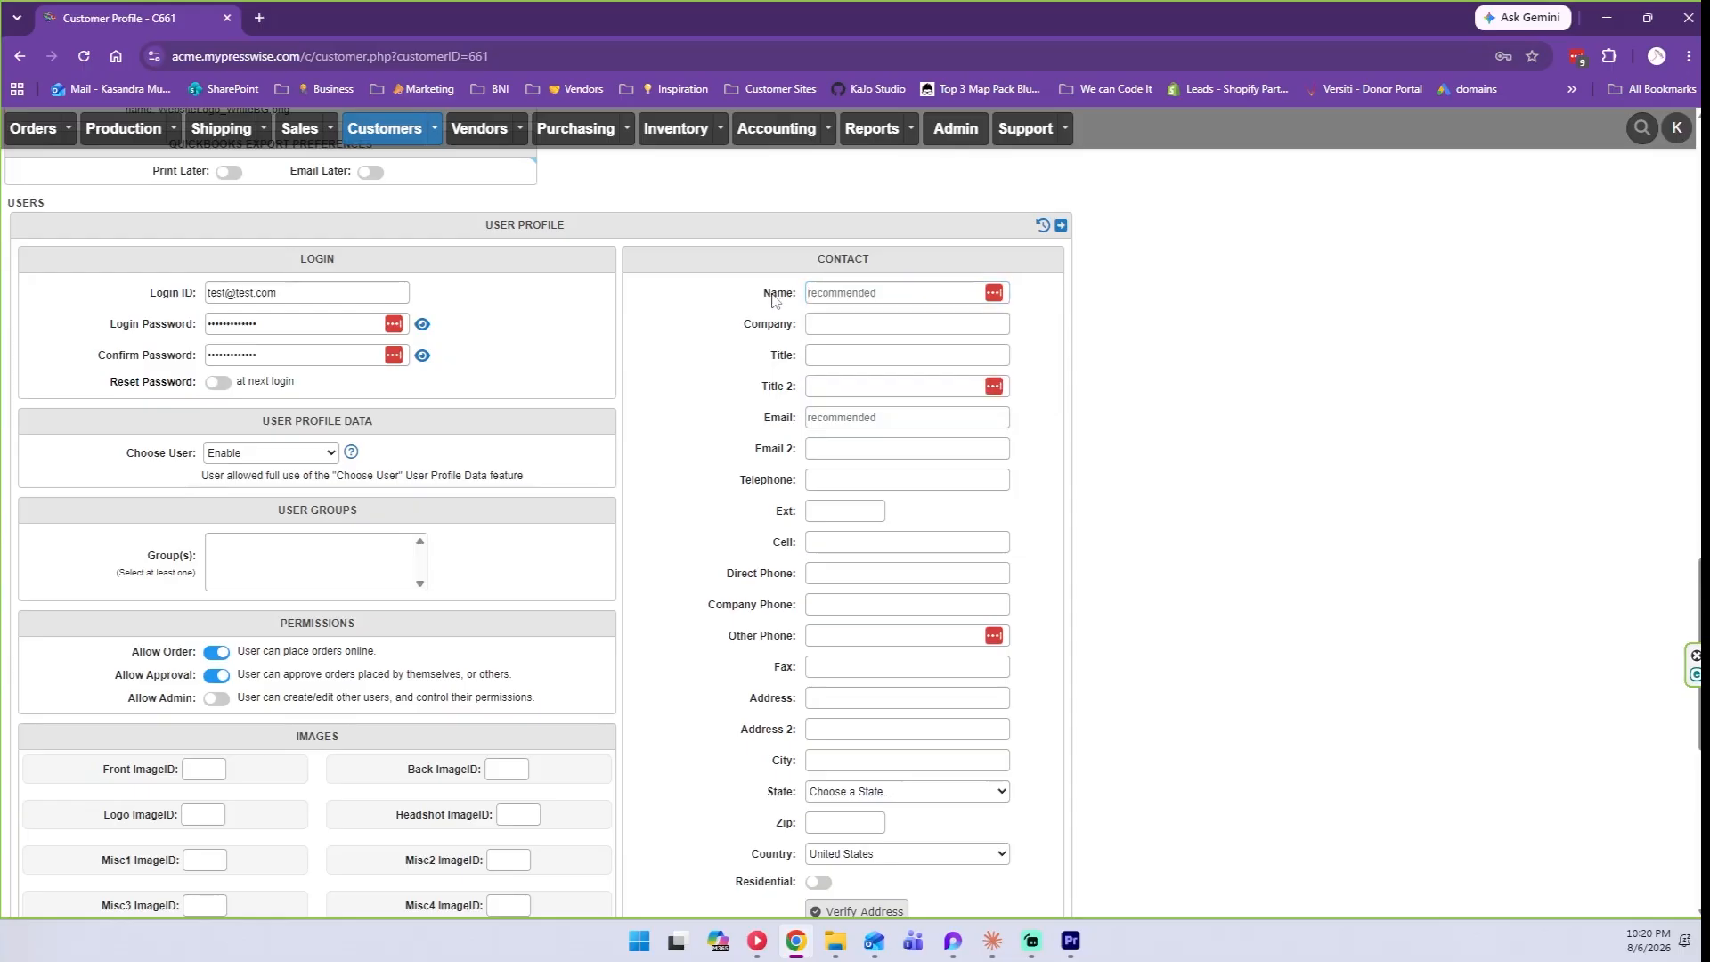
click(843, 289)
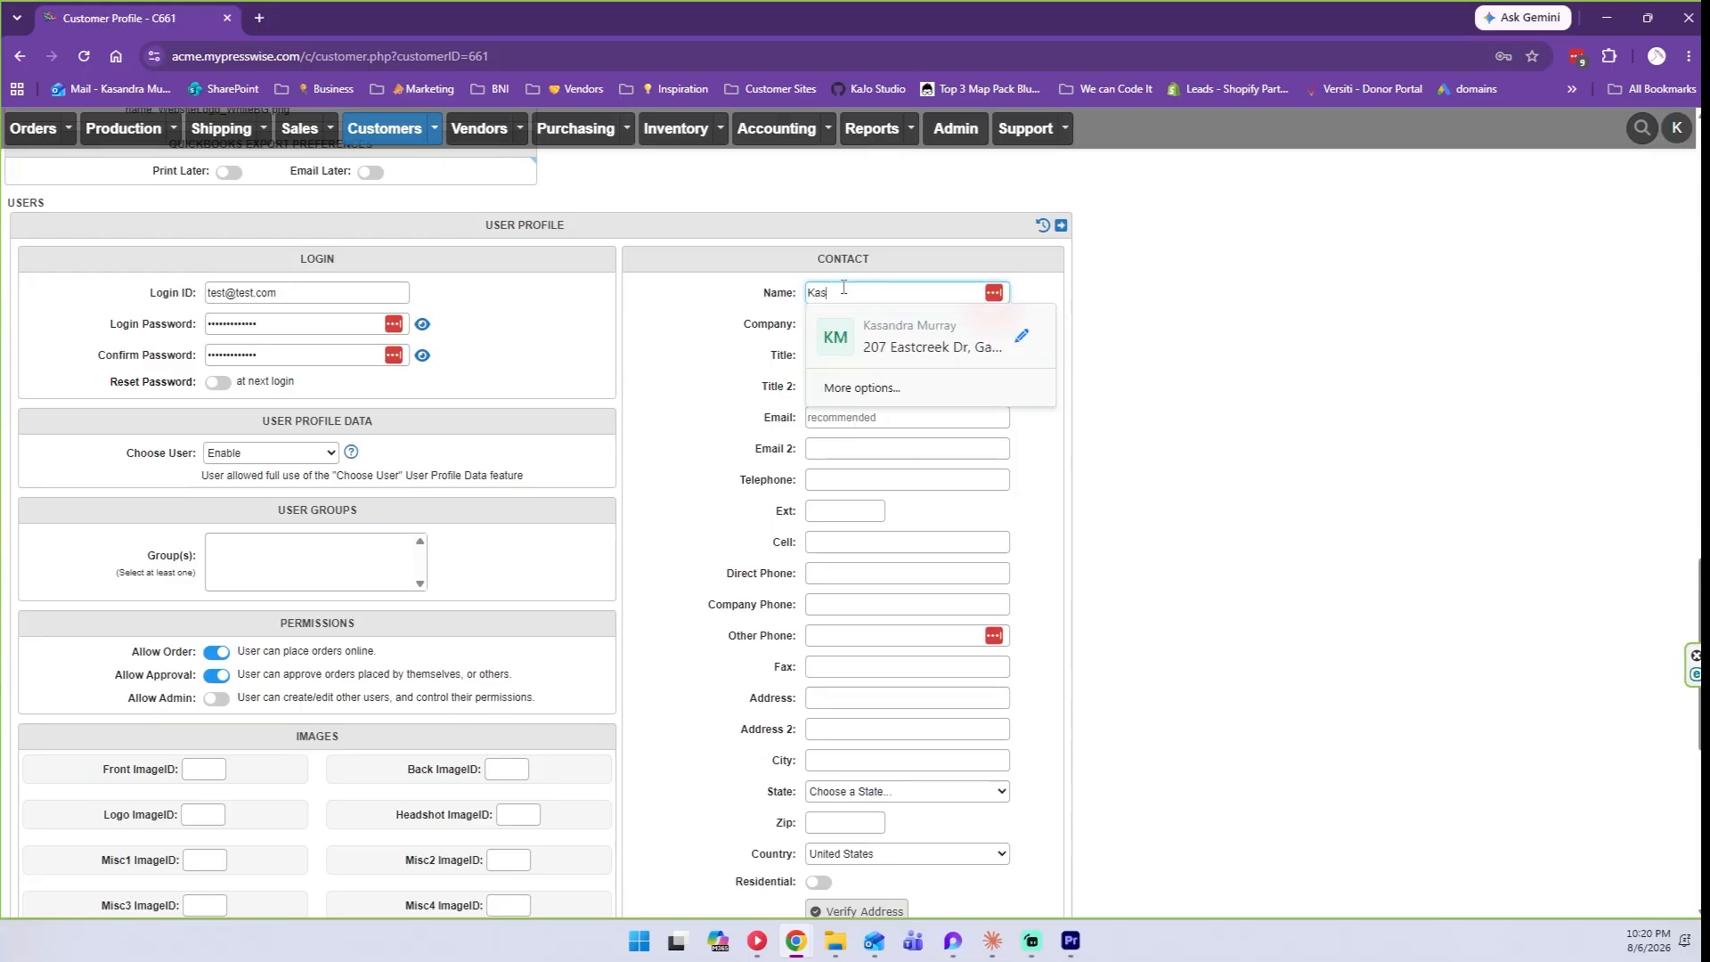
key(Escape)
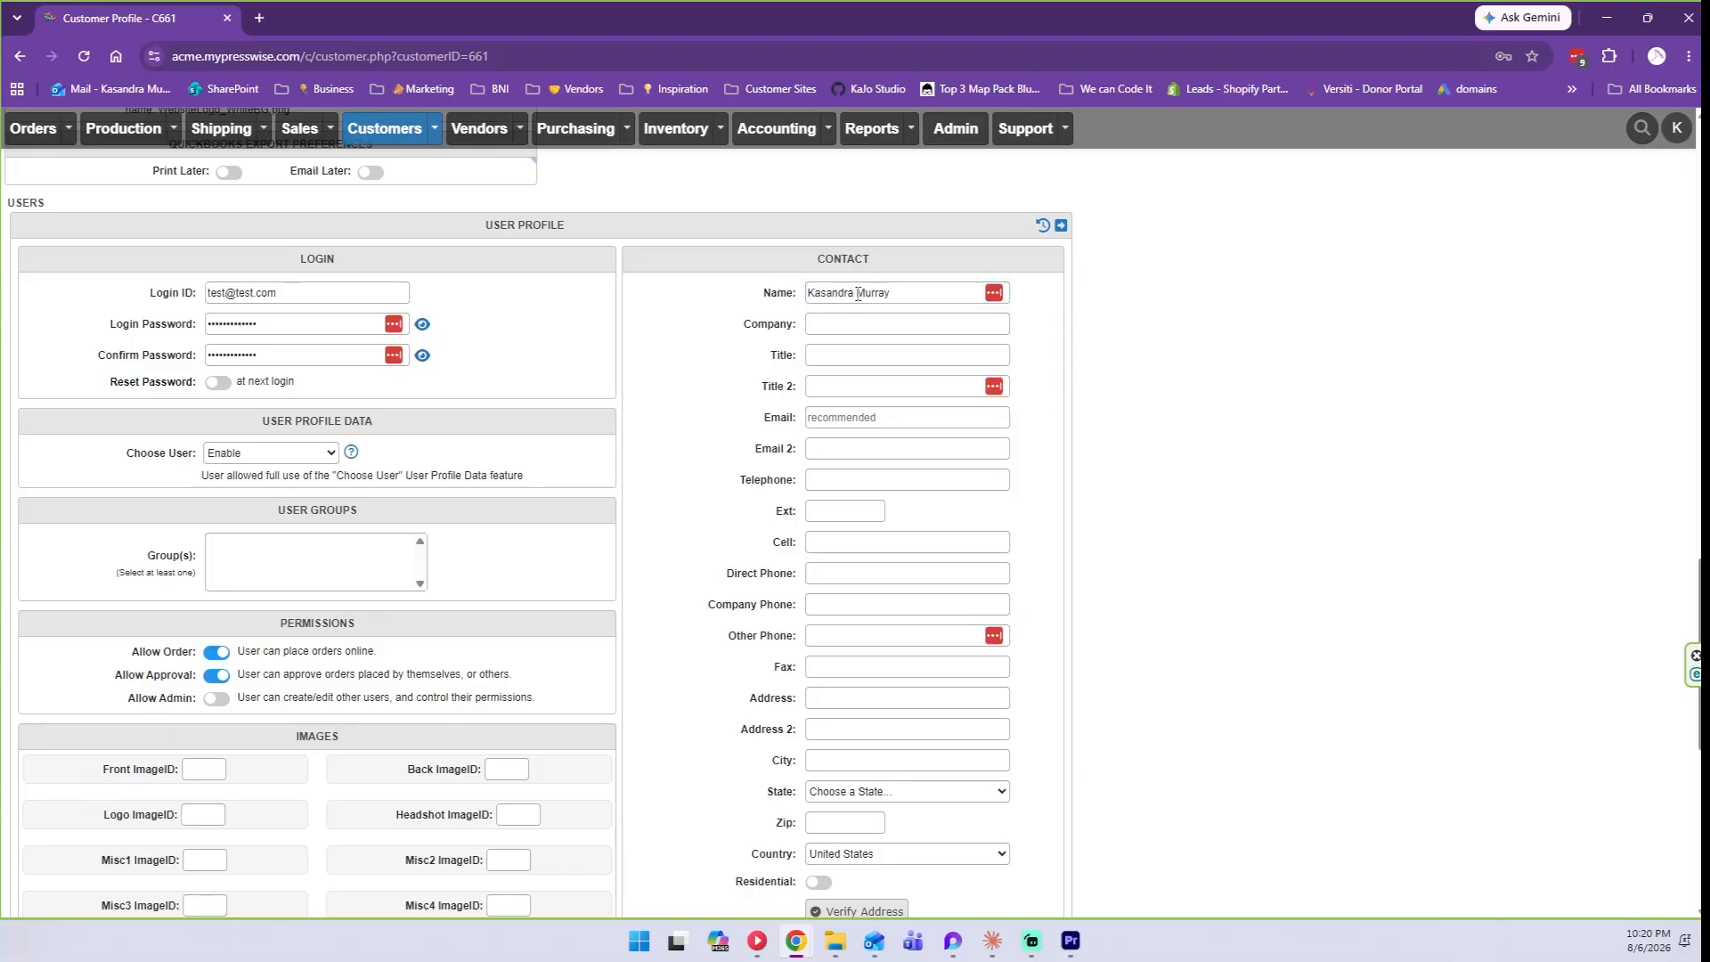
double_click(852, 293)
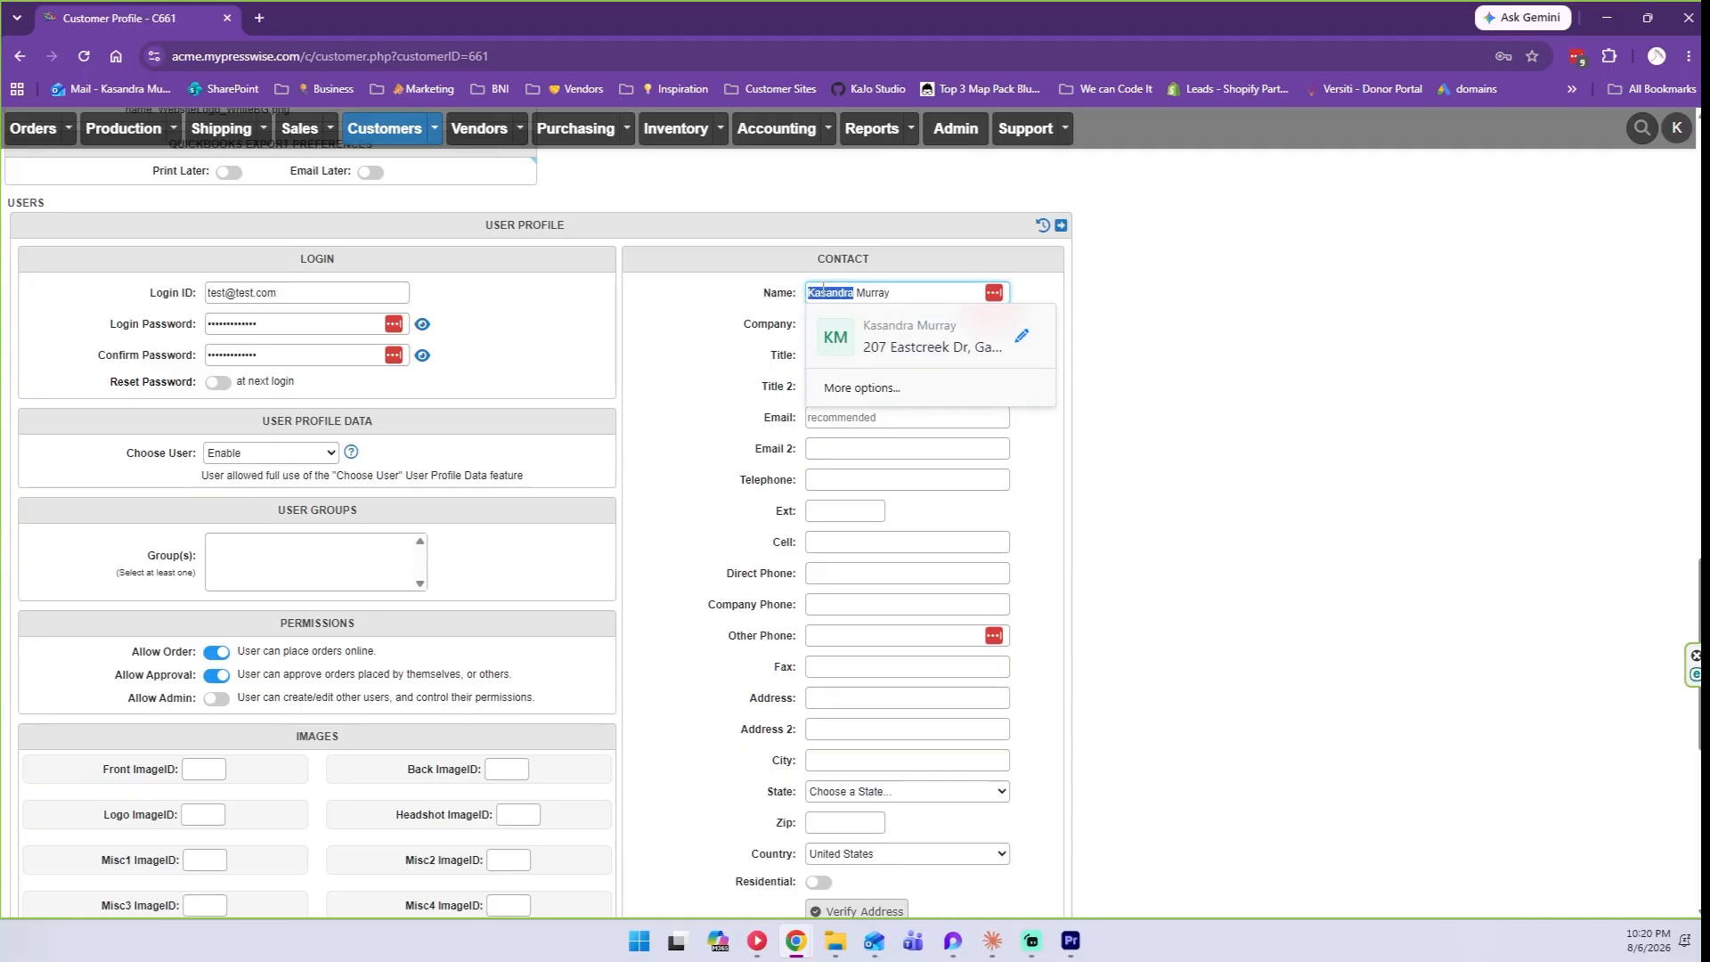
click(757, 300)
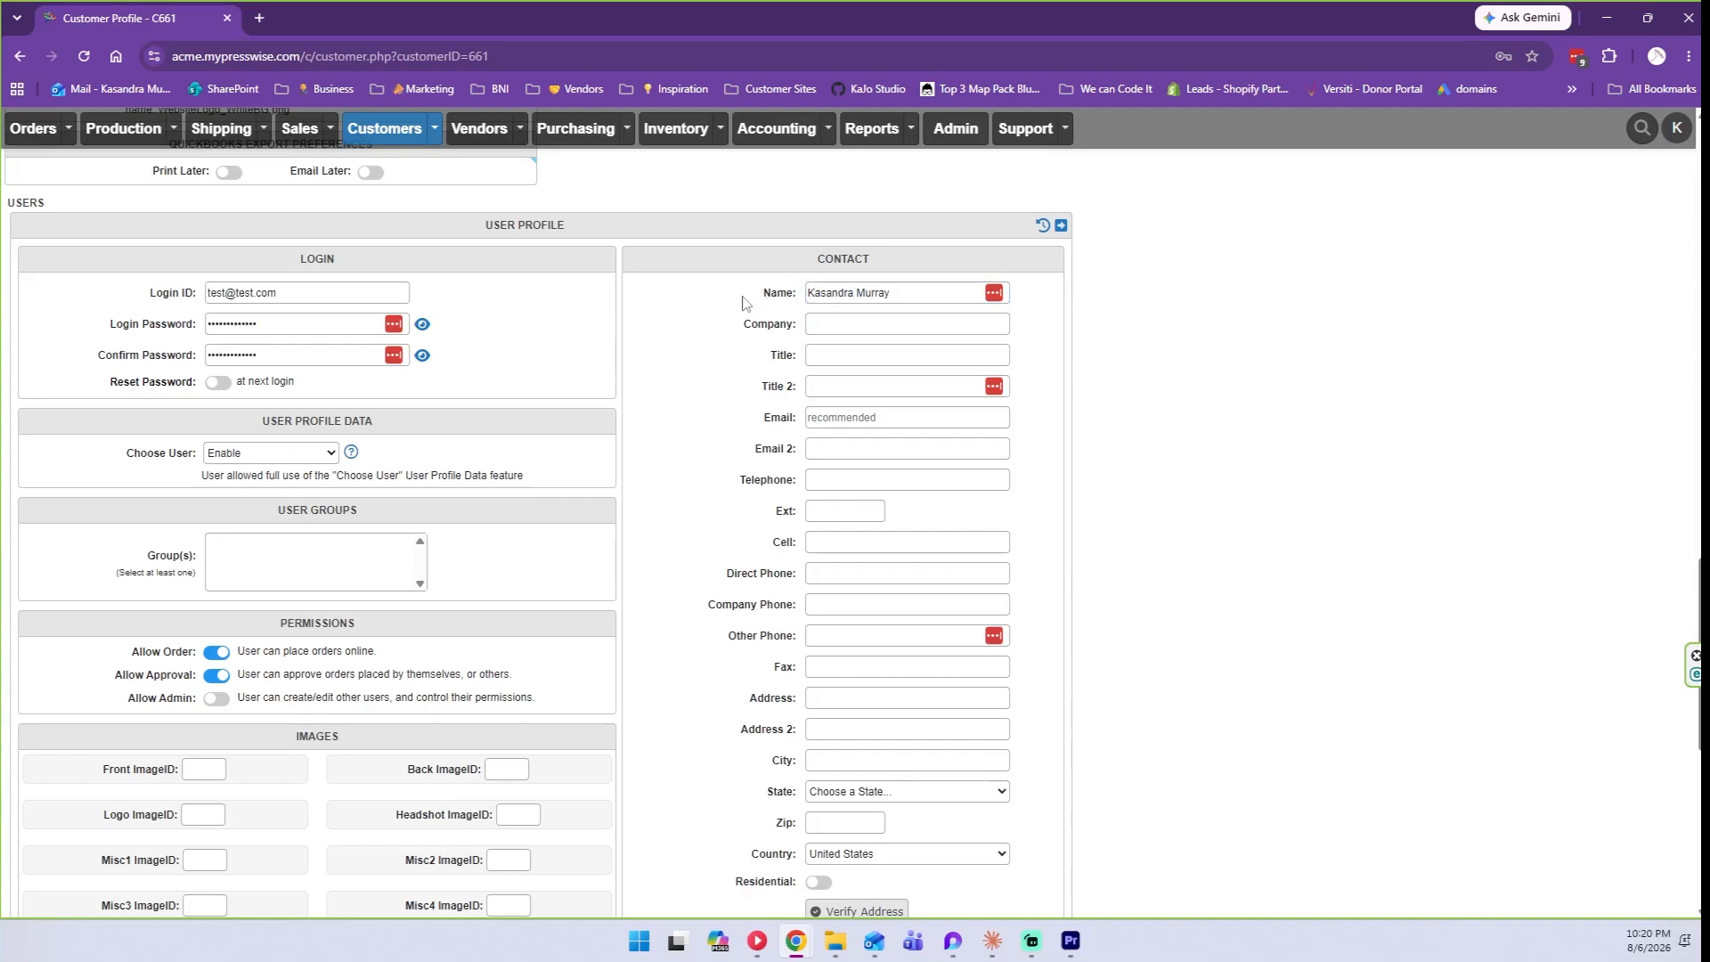
double_click(821, 293)
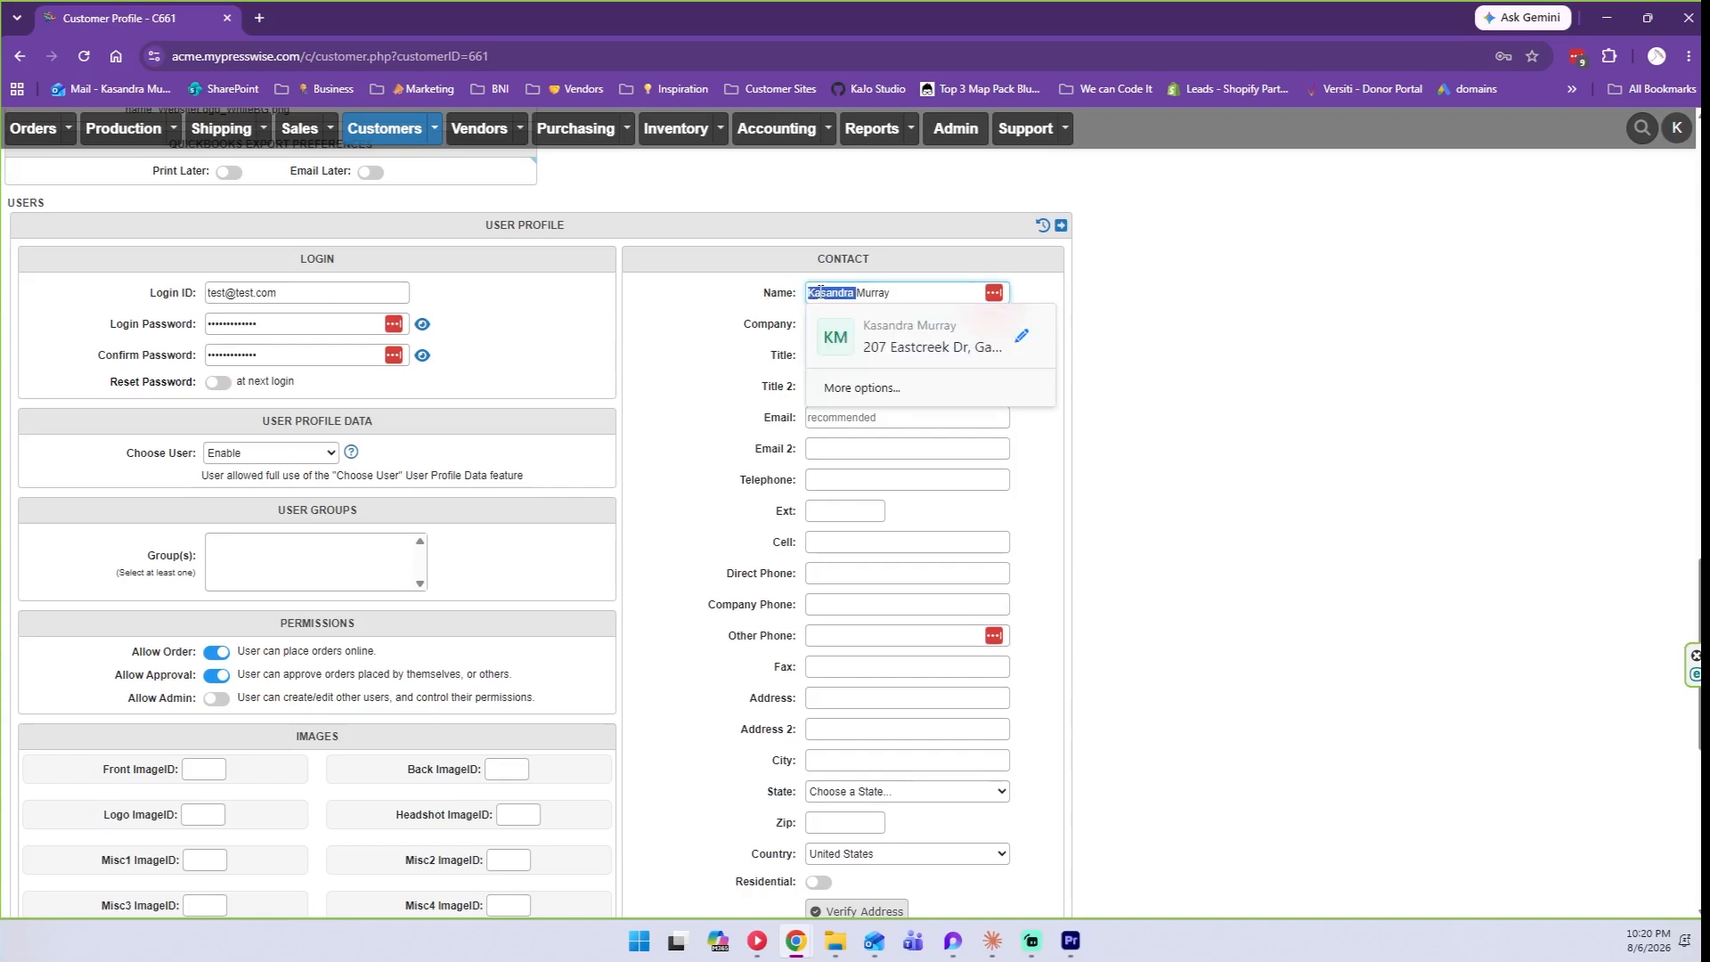
Enter the same e-mail address as the login ID in the Email field.
click(753, 375)
click(968, 415)
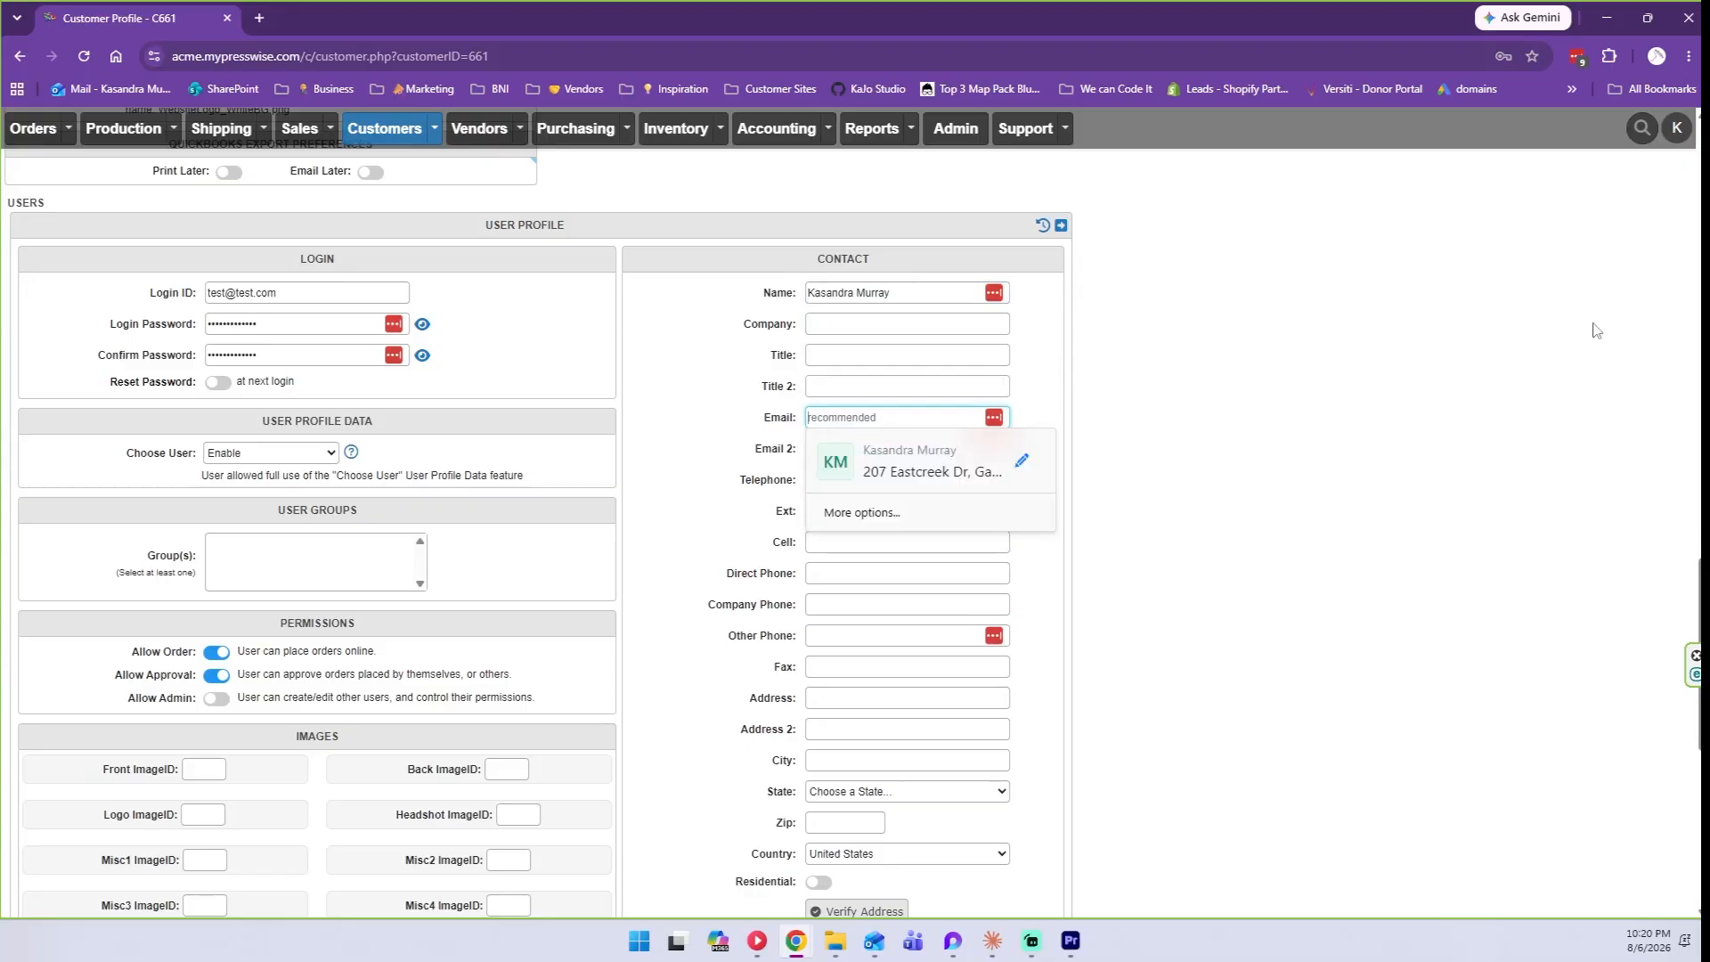
text(tes)
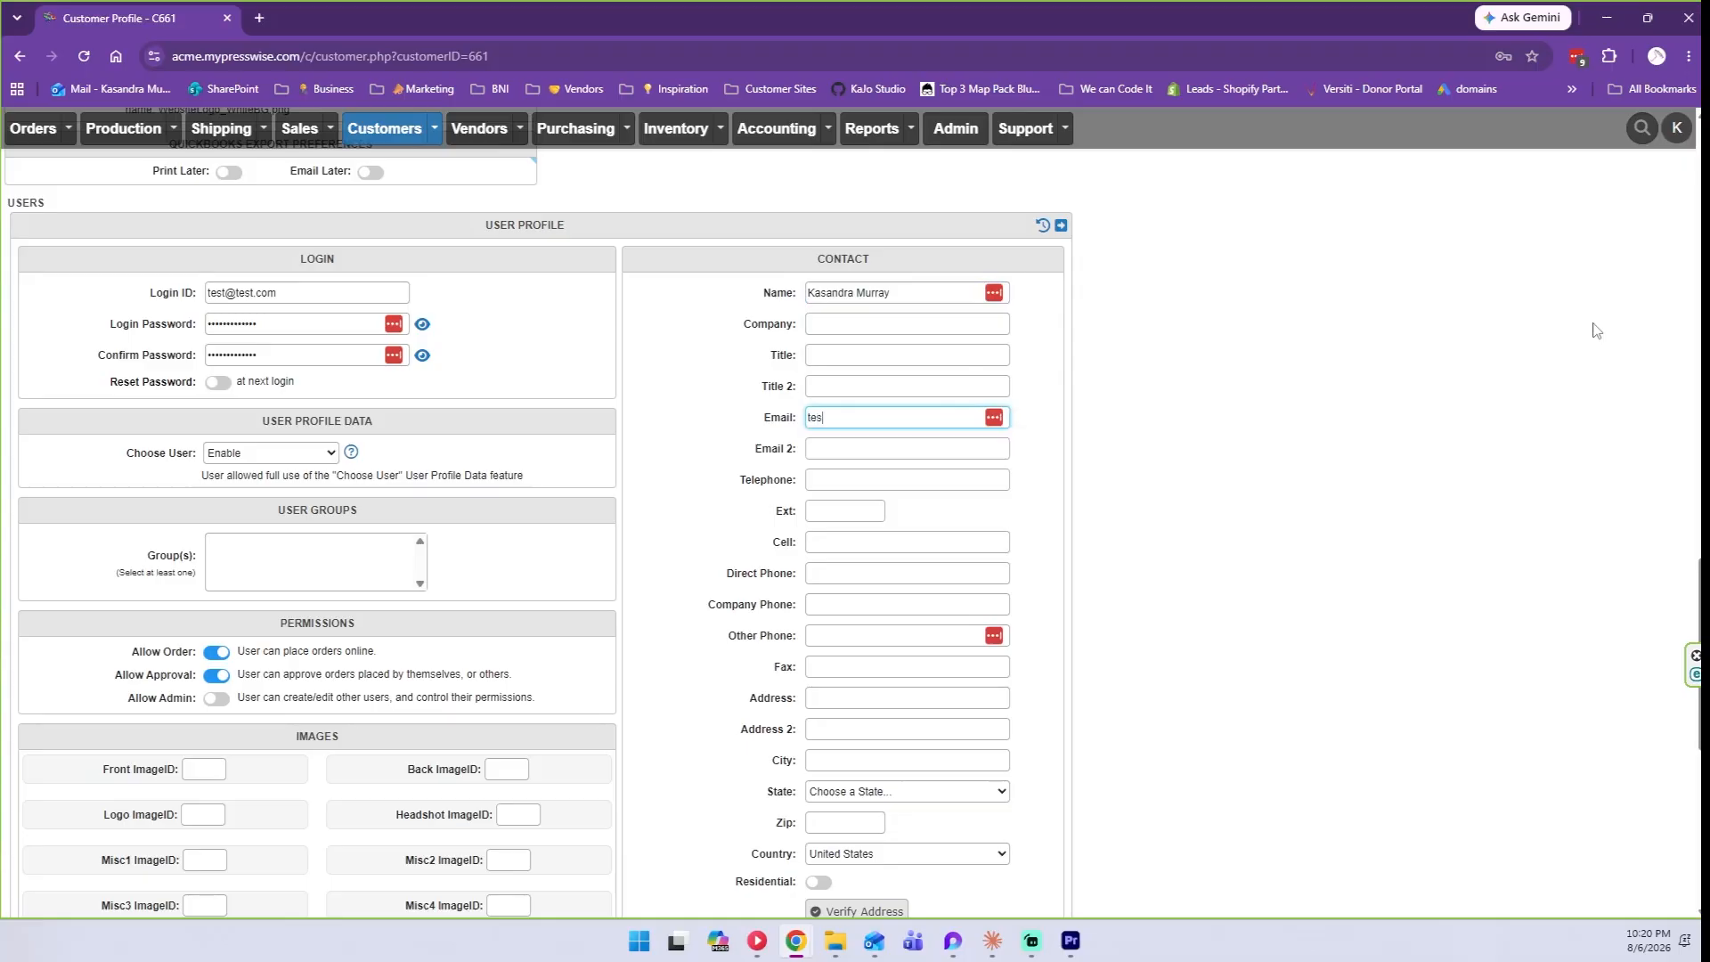
text(t@test.com)
drag(392, 293, 56, 276)
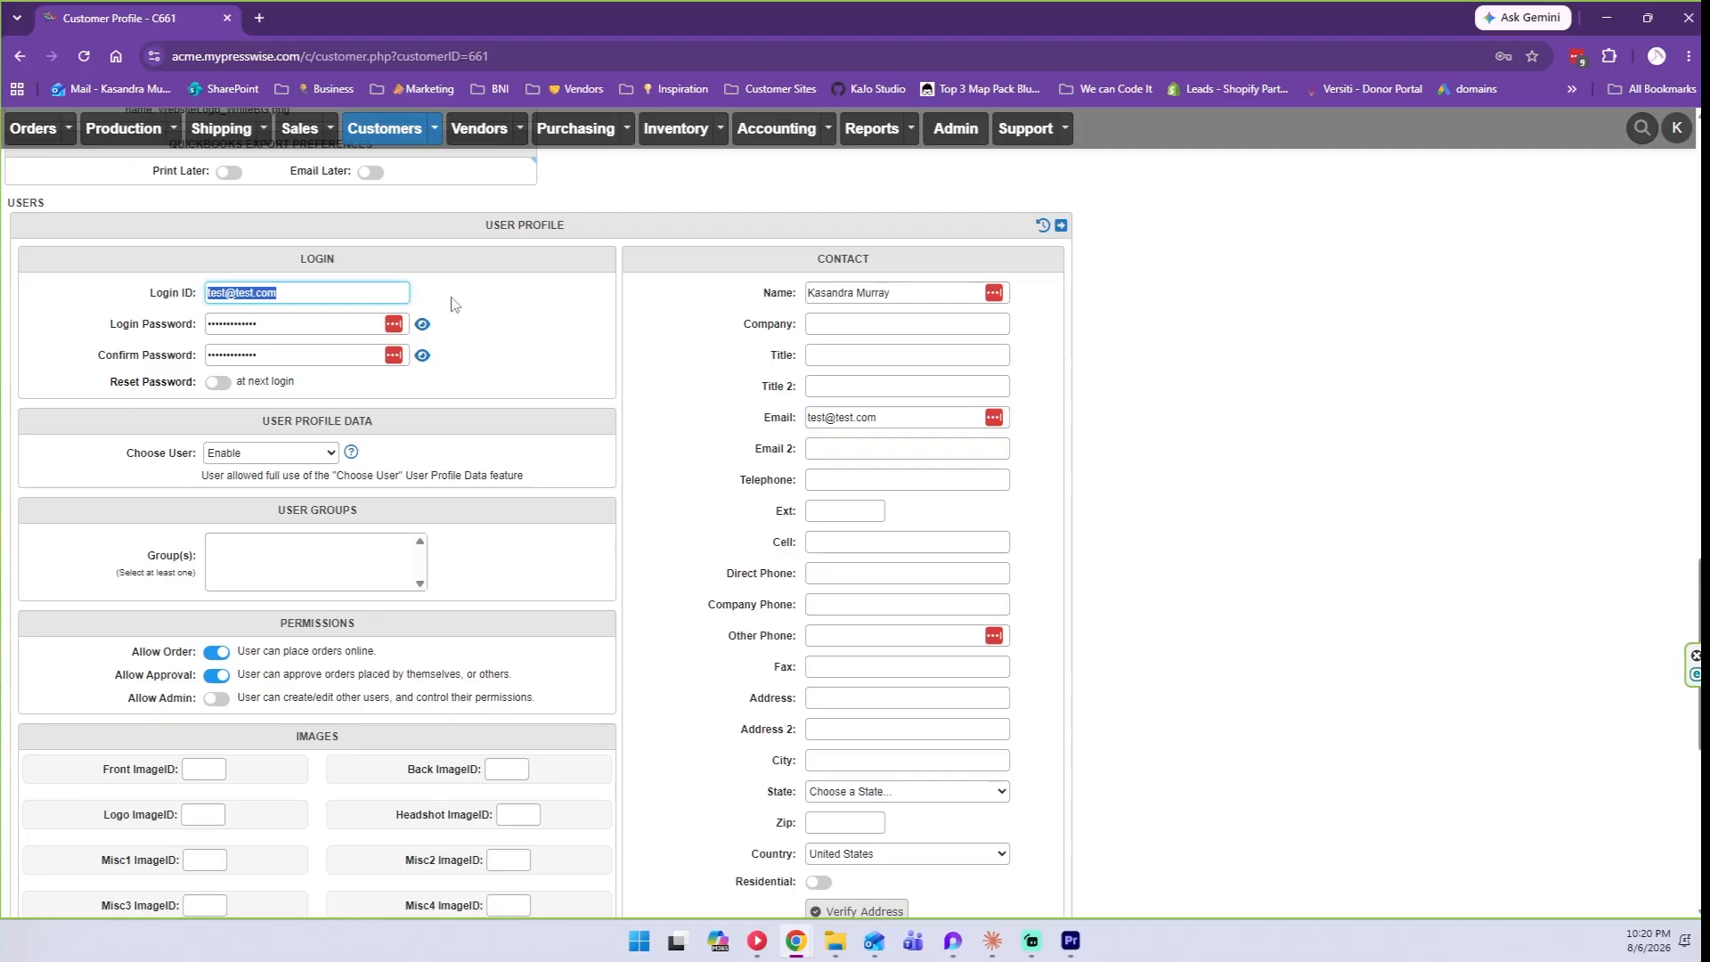
drag(879, 416, 704, 411)
click(736, 426)
triple_click(817, 415)
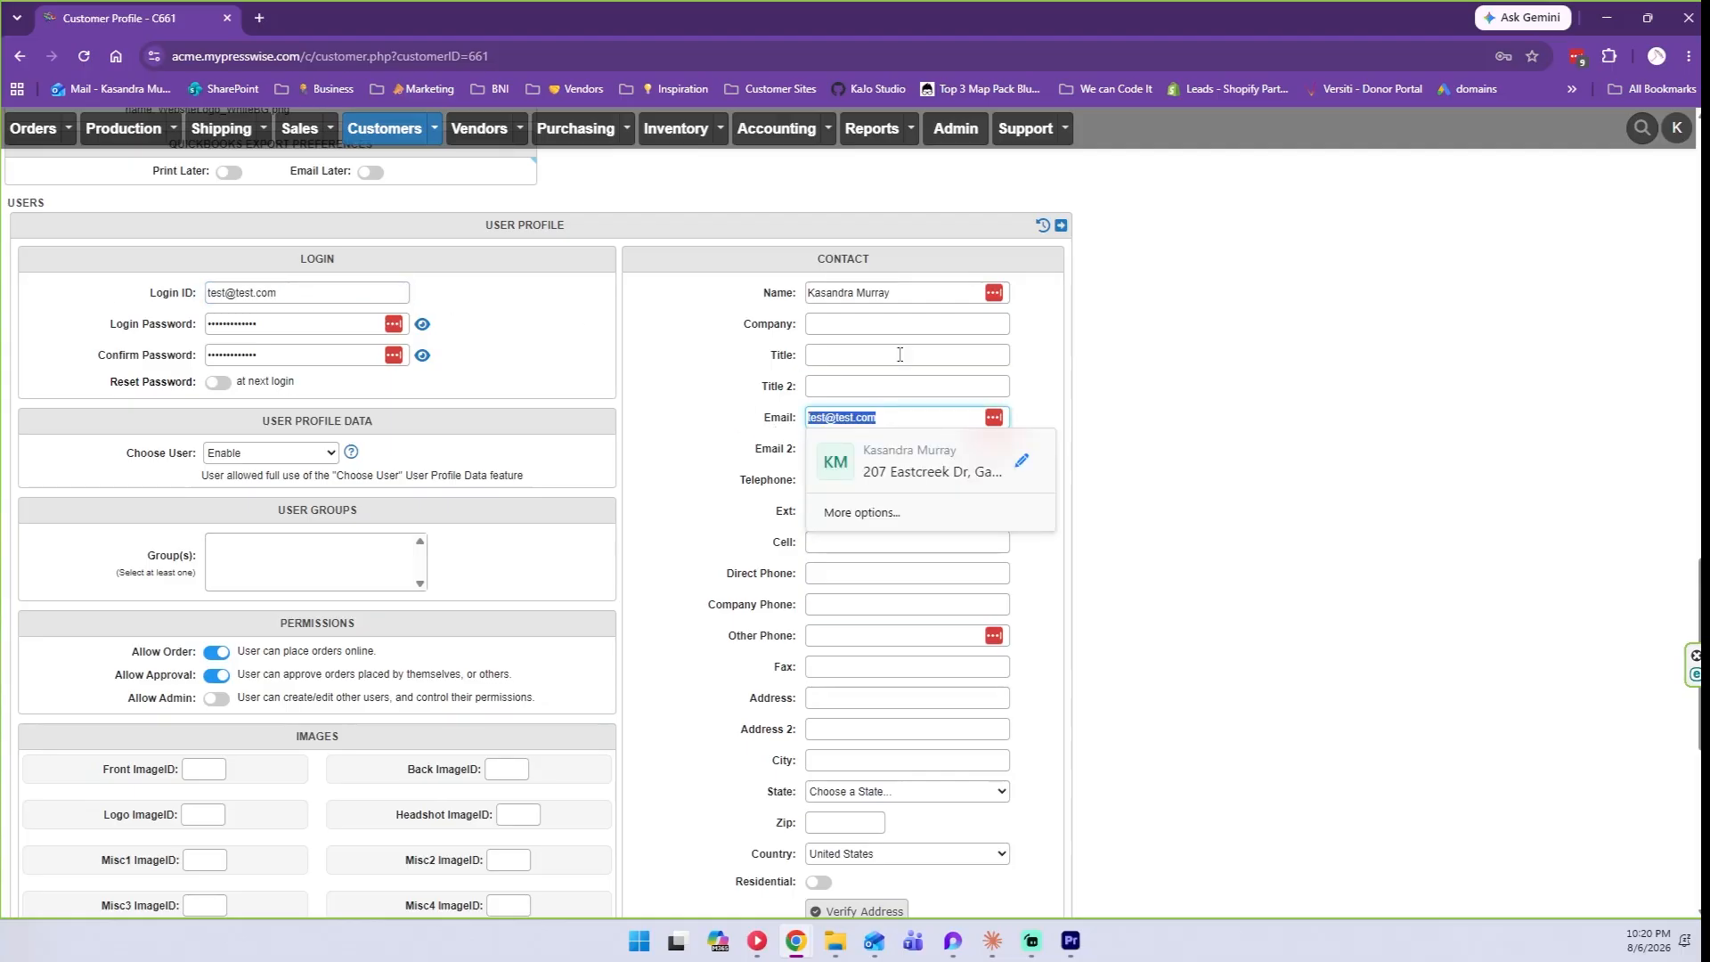
click(868, 419)
click(1265, 401)
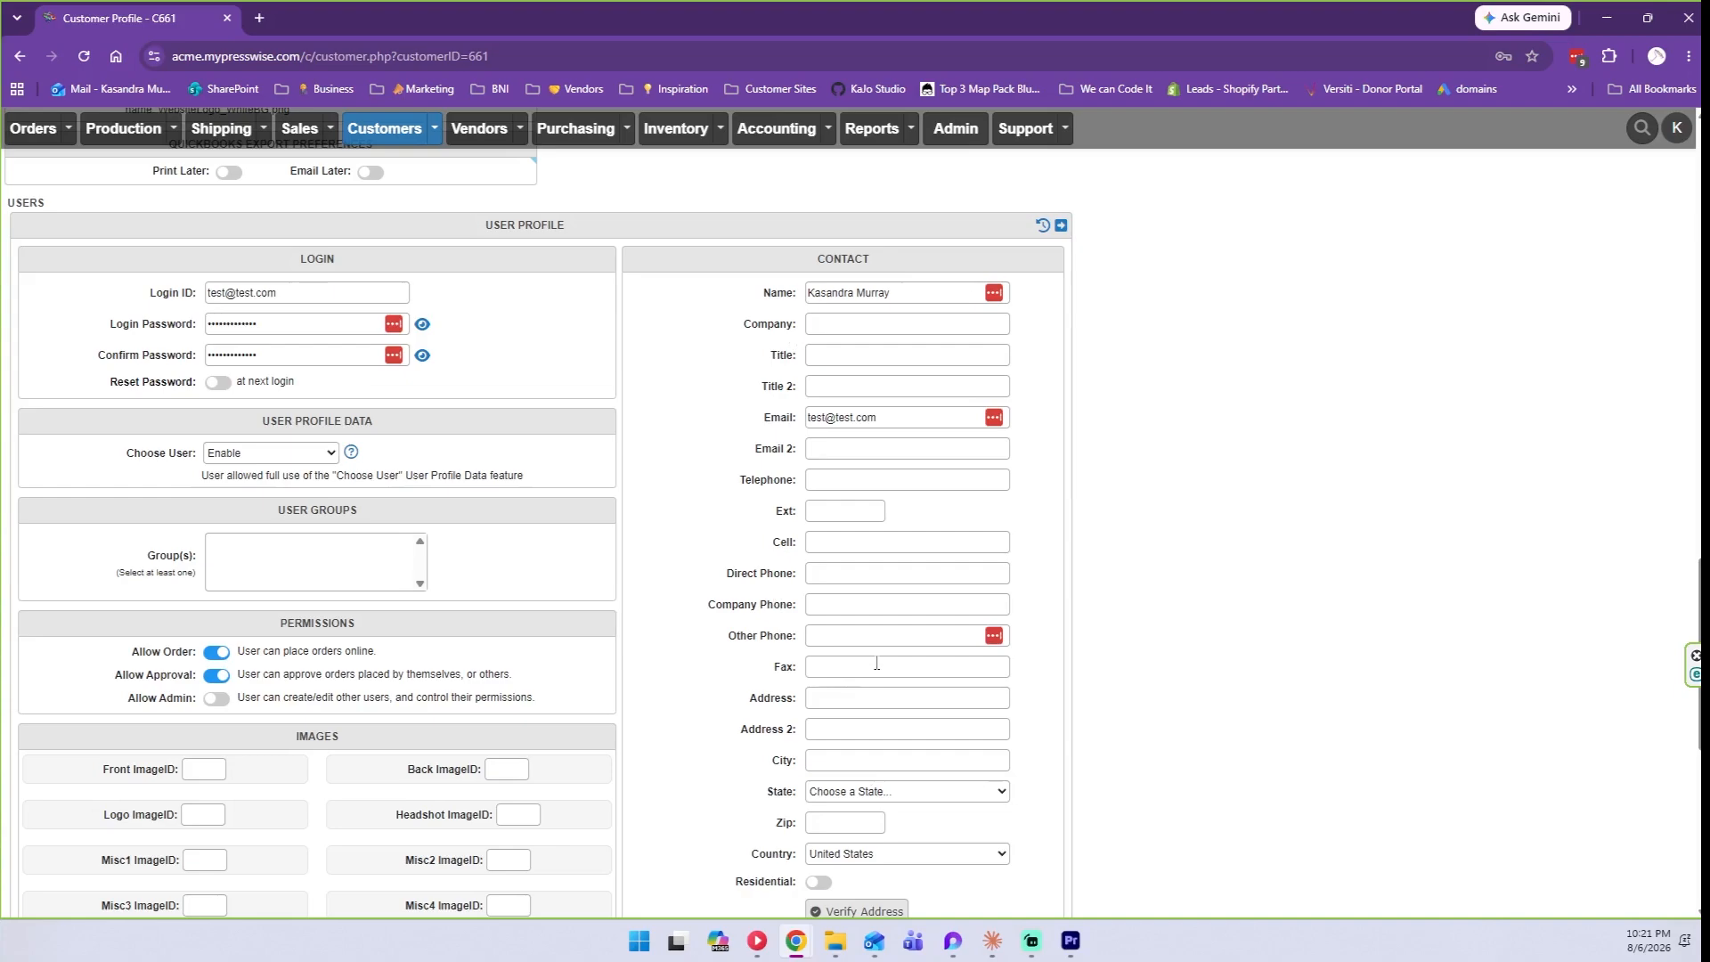
Enable Allow Approval and Allow Admin permissions, then add the user to the customer.
scroll(442, 632, down, 2)
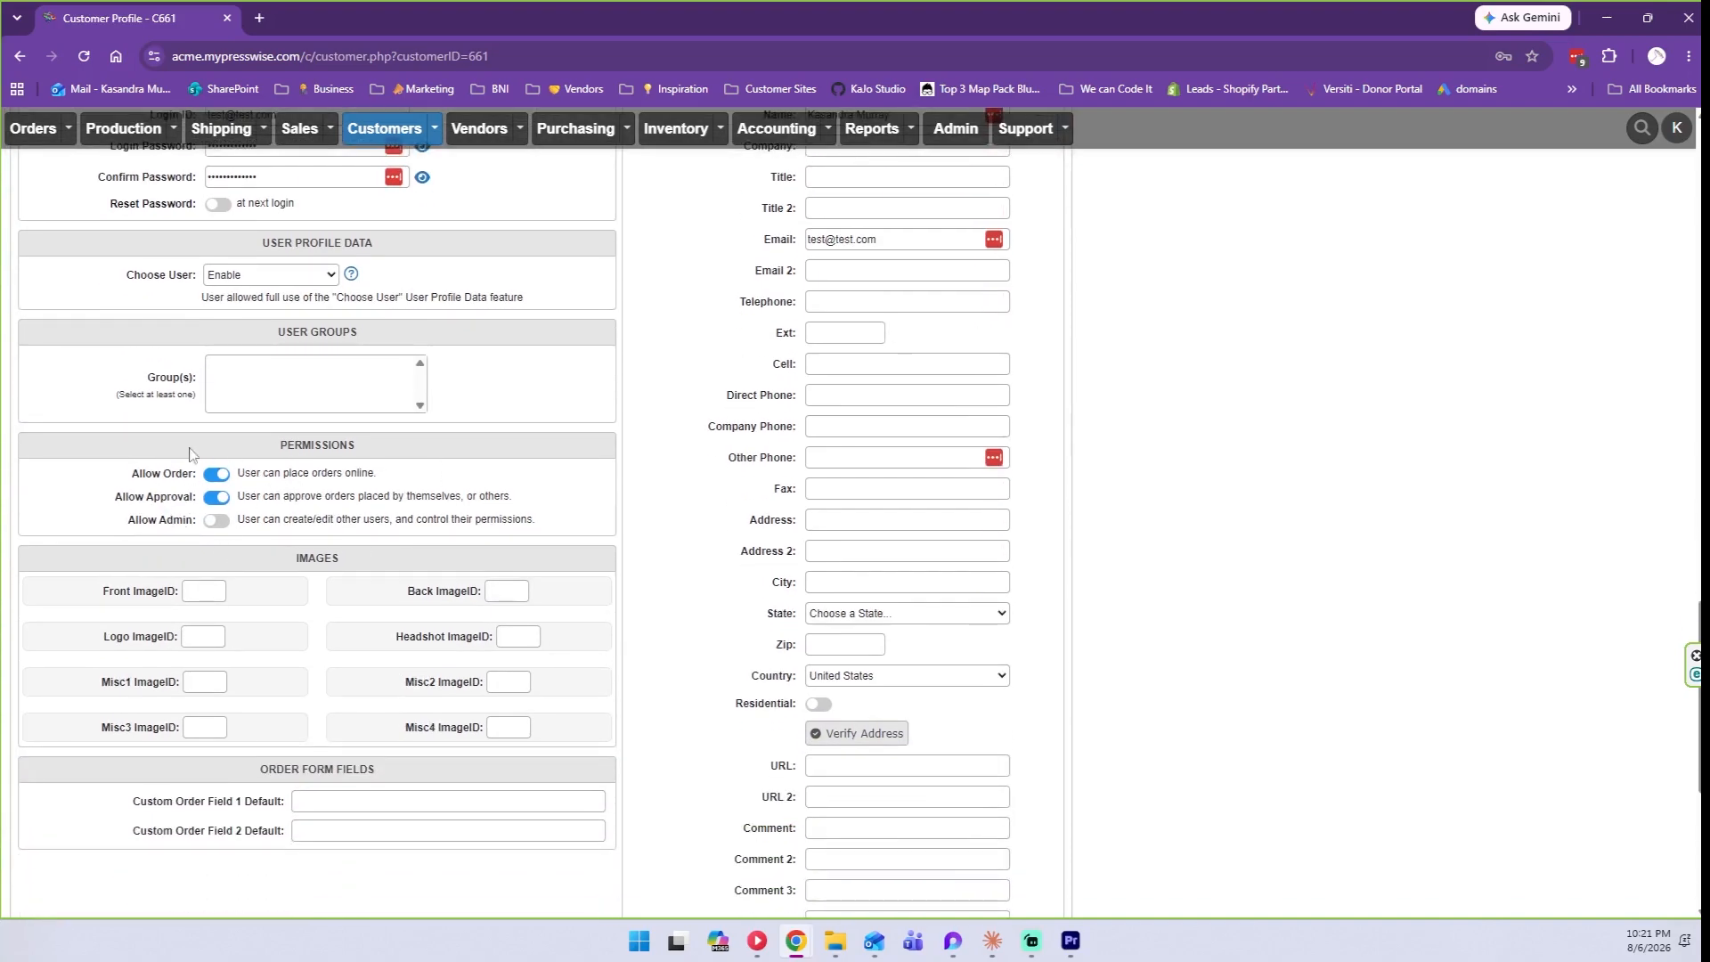
click(217, 525)
click(219, 522)
click(216, 498)
click(217, 496)
click(216, 519)
scroll(538, 406, down, 3)
scroll(711, 334, down, 2)
scroll(775, 495, up, 4)
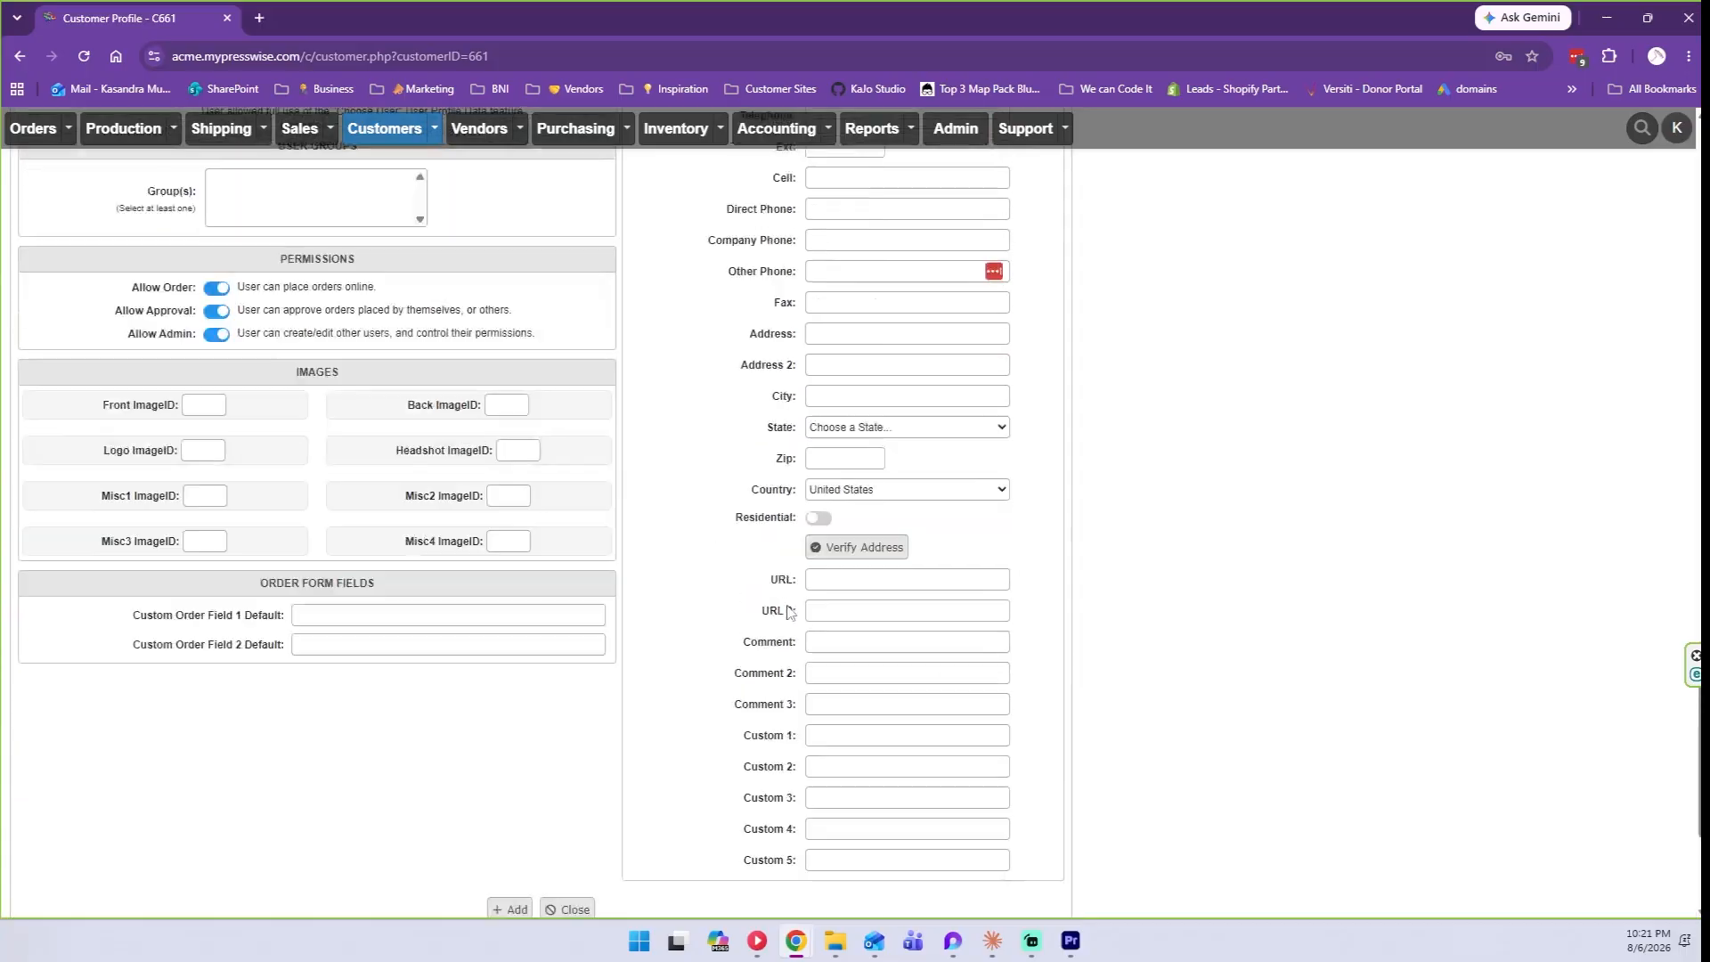
scroll(534, 579, down, 4)
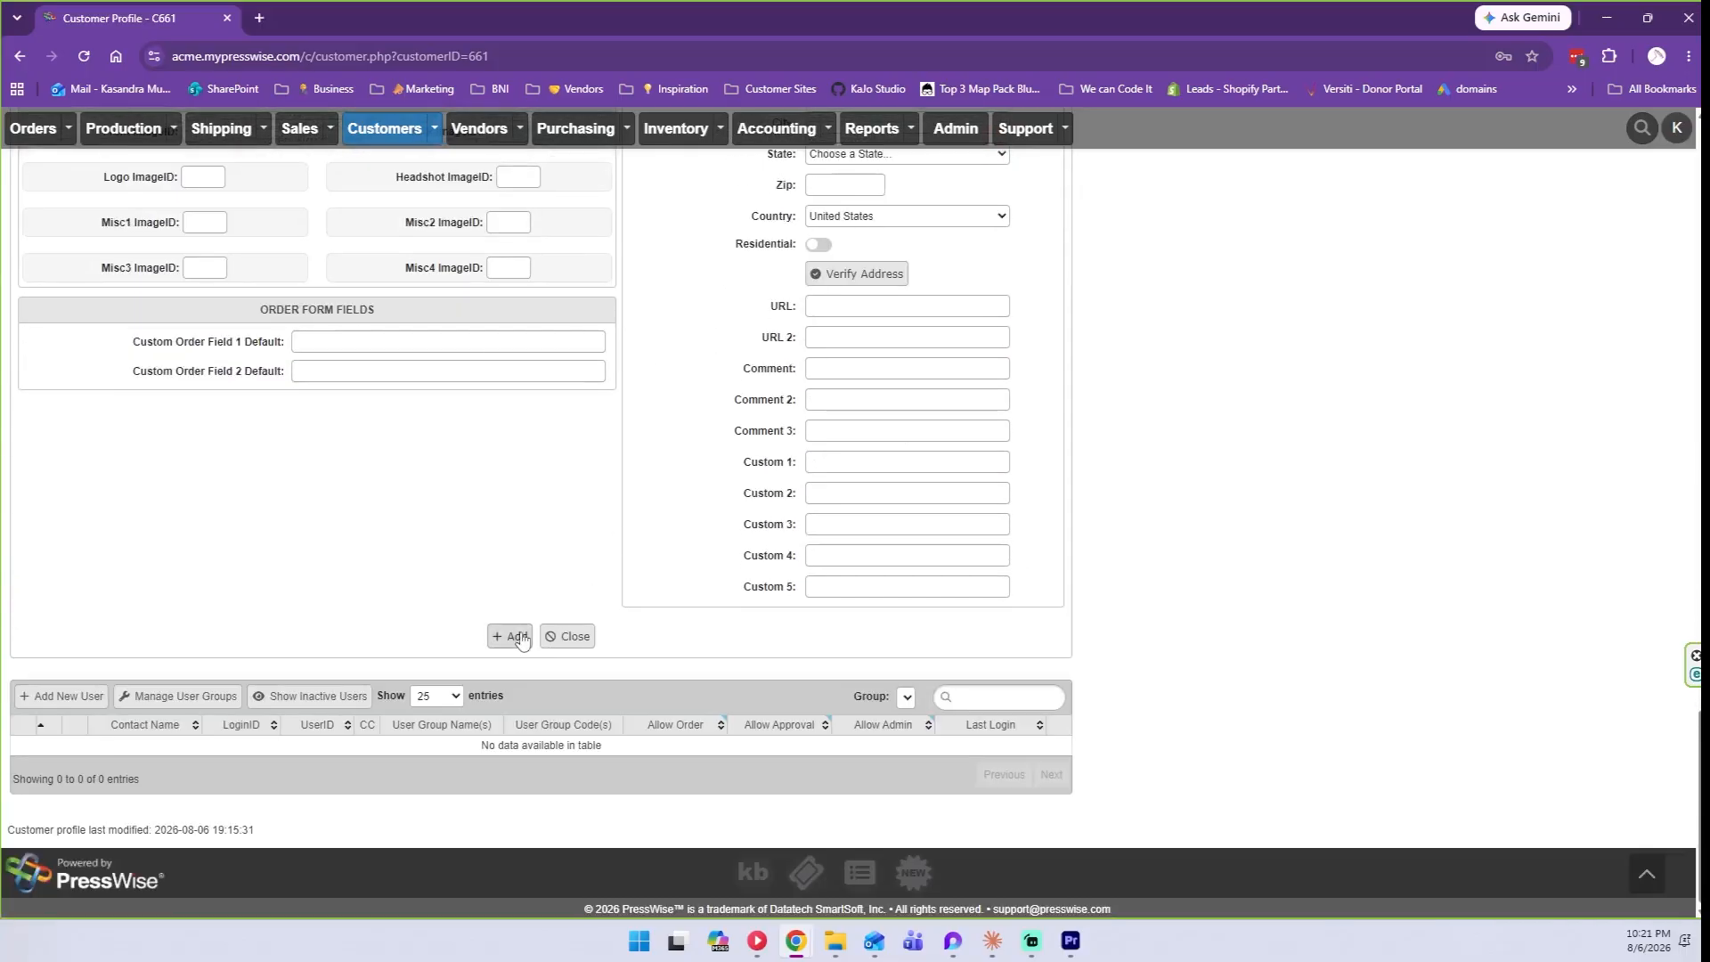
click(508, 636)
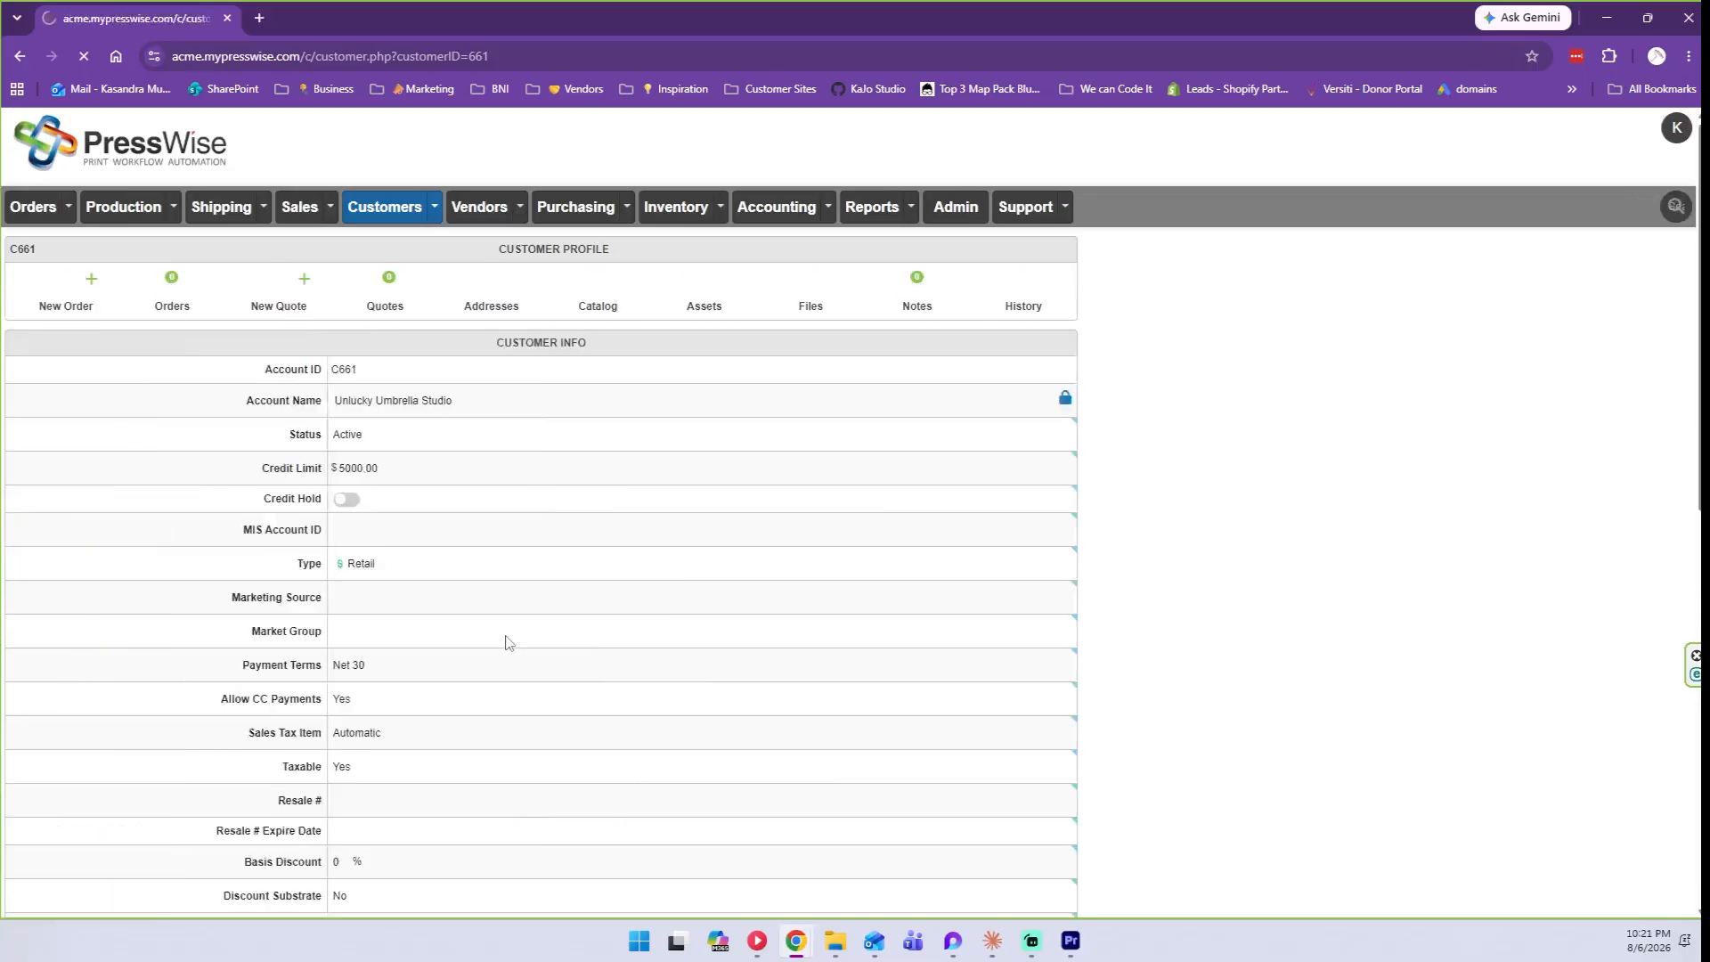
scroll(1054, 486, down, 3)
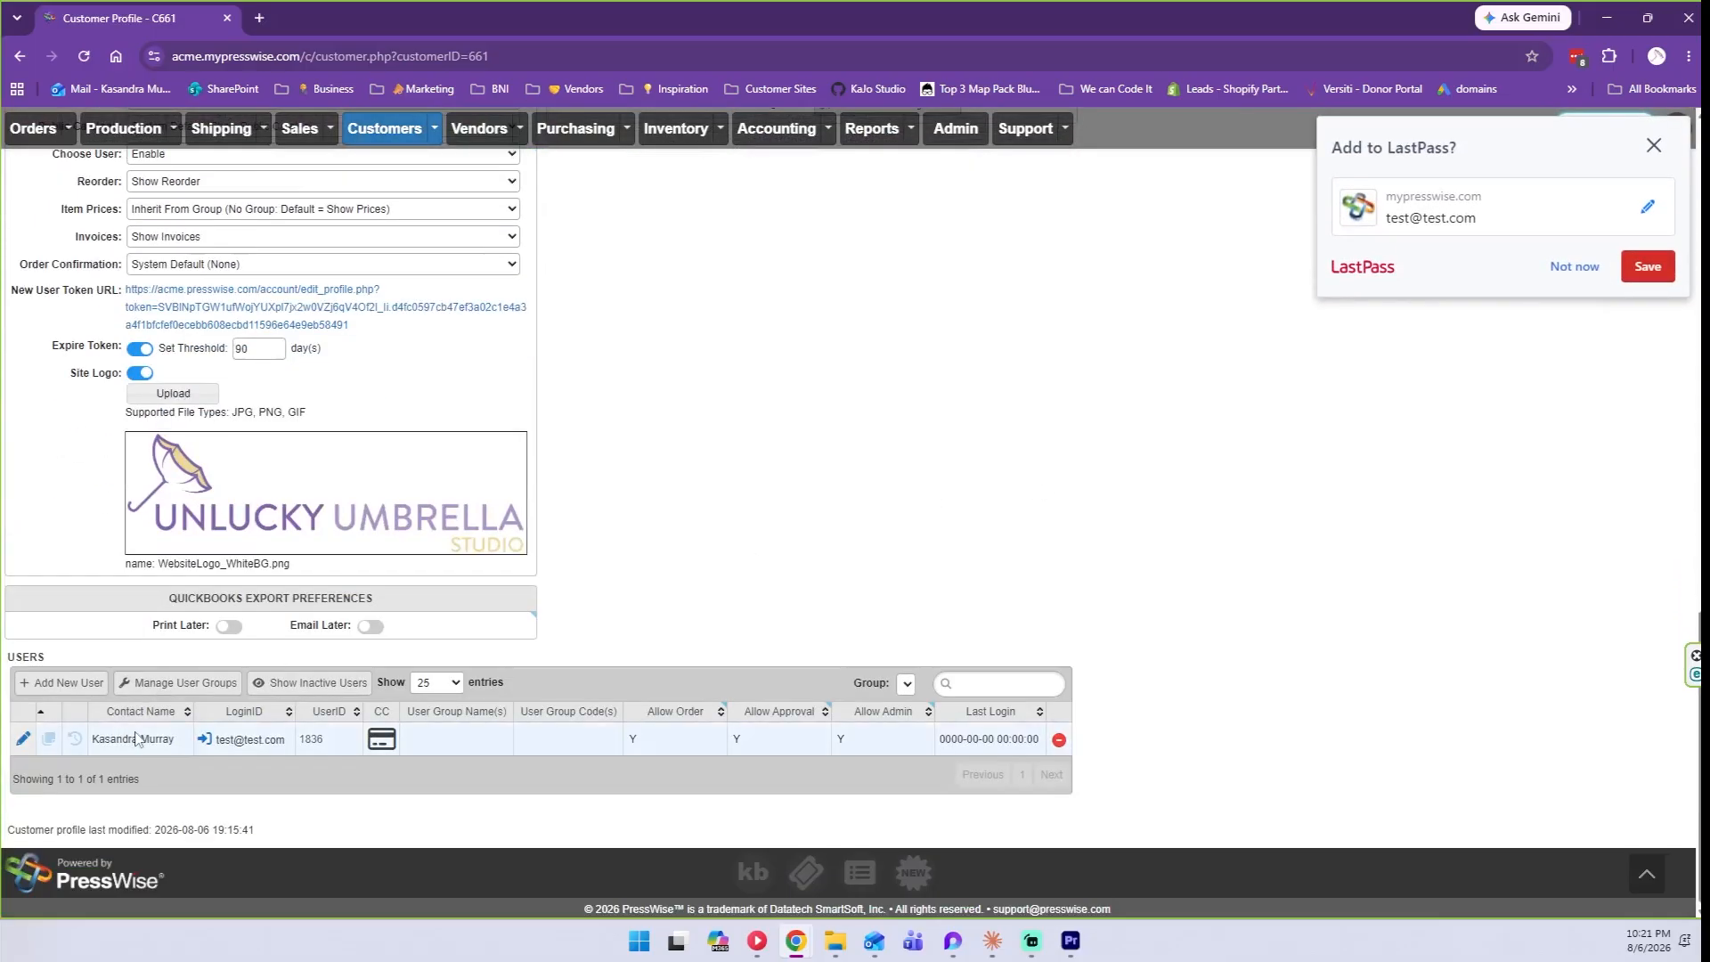
Start a second user with its login e-mail address, password and matching confirmation.
click(49, 686)
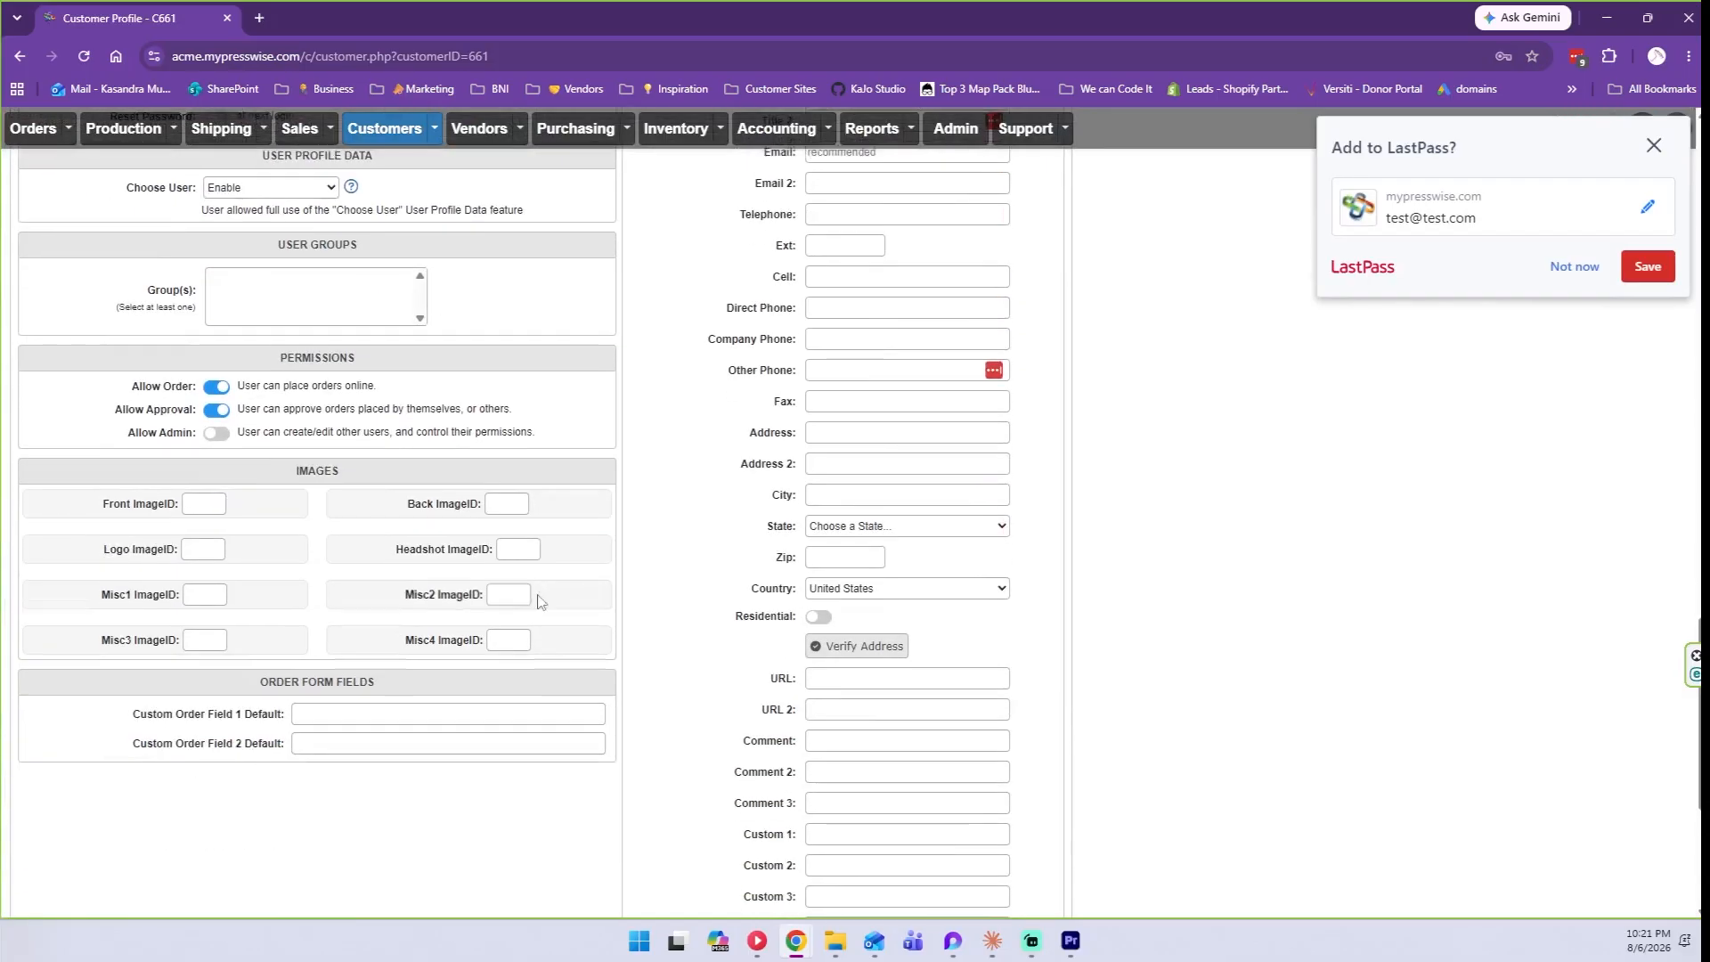
click(324, 385)
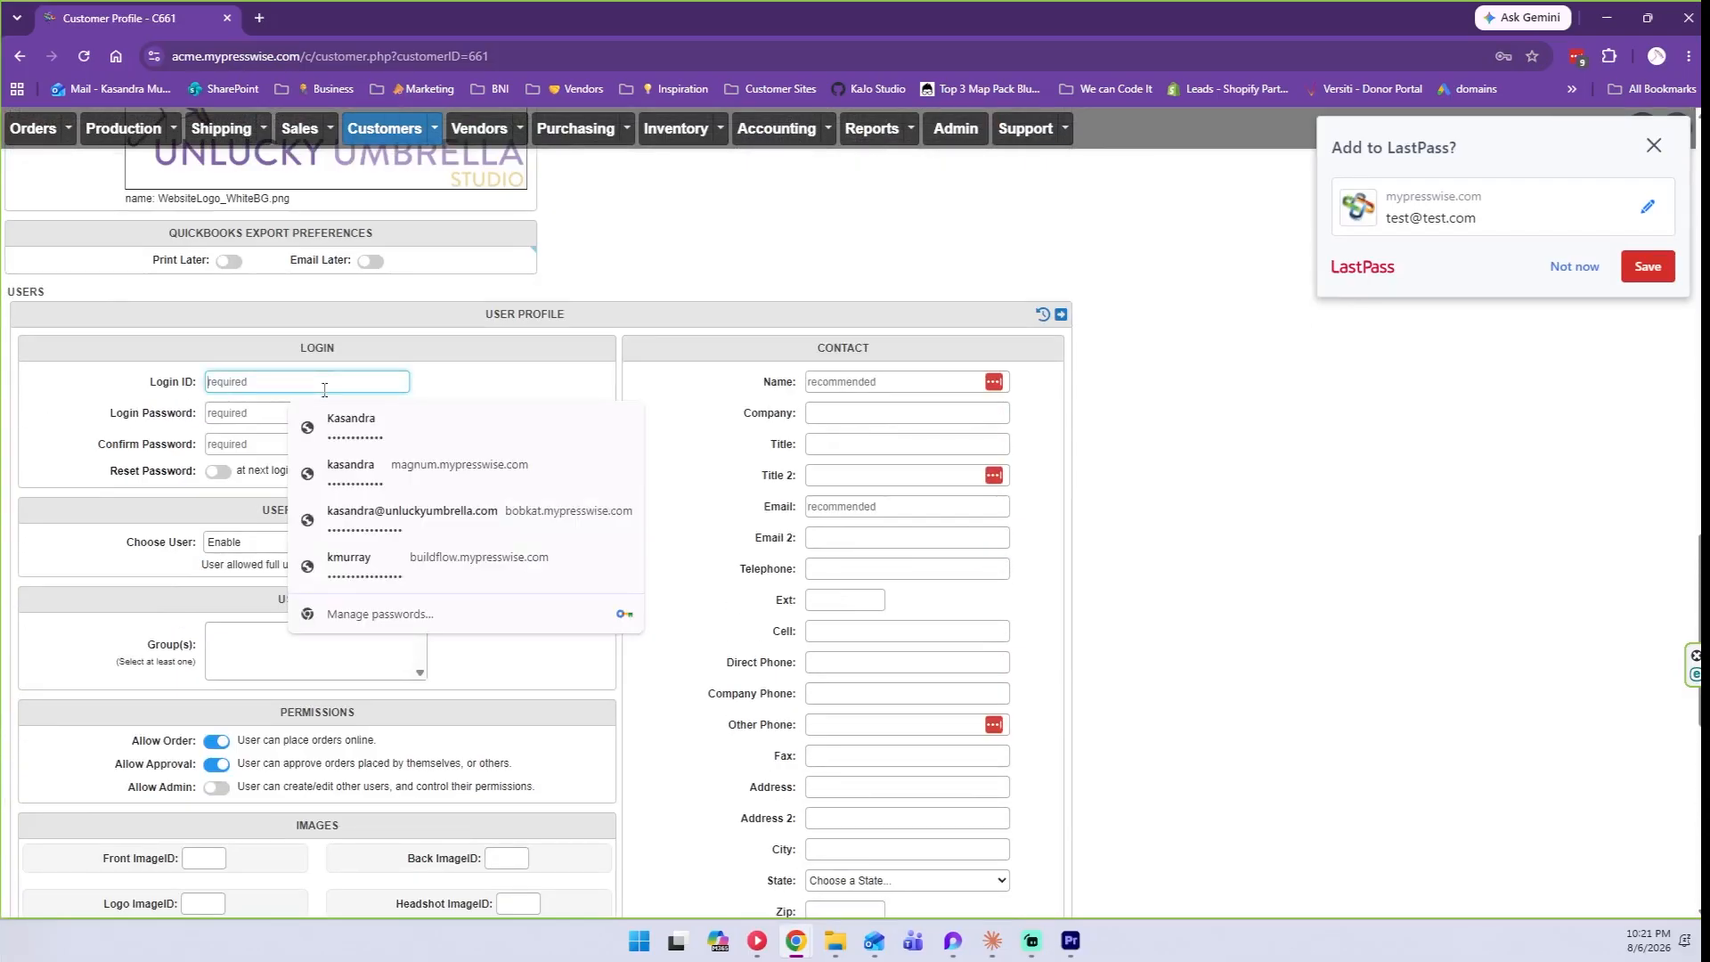
text(ap@test.com)
key(Tab)
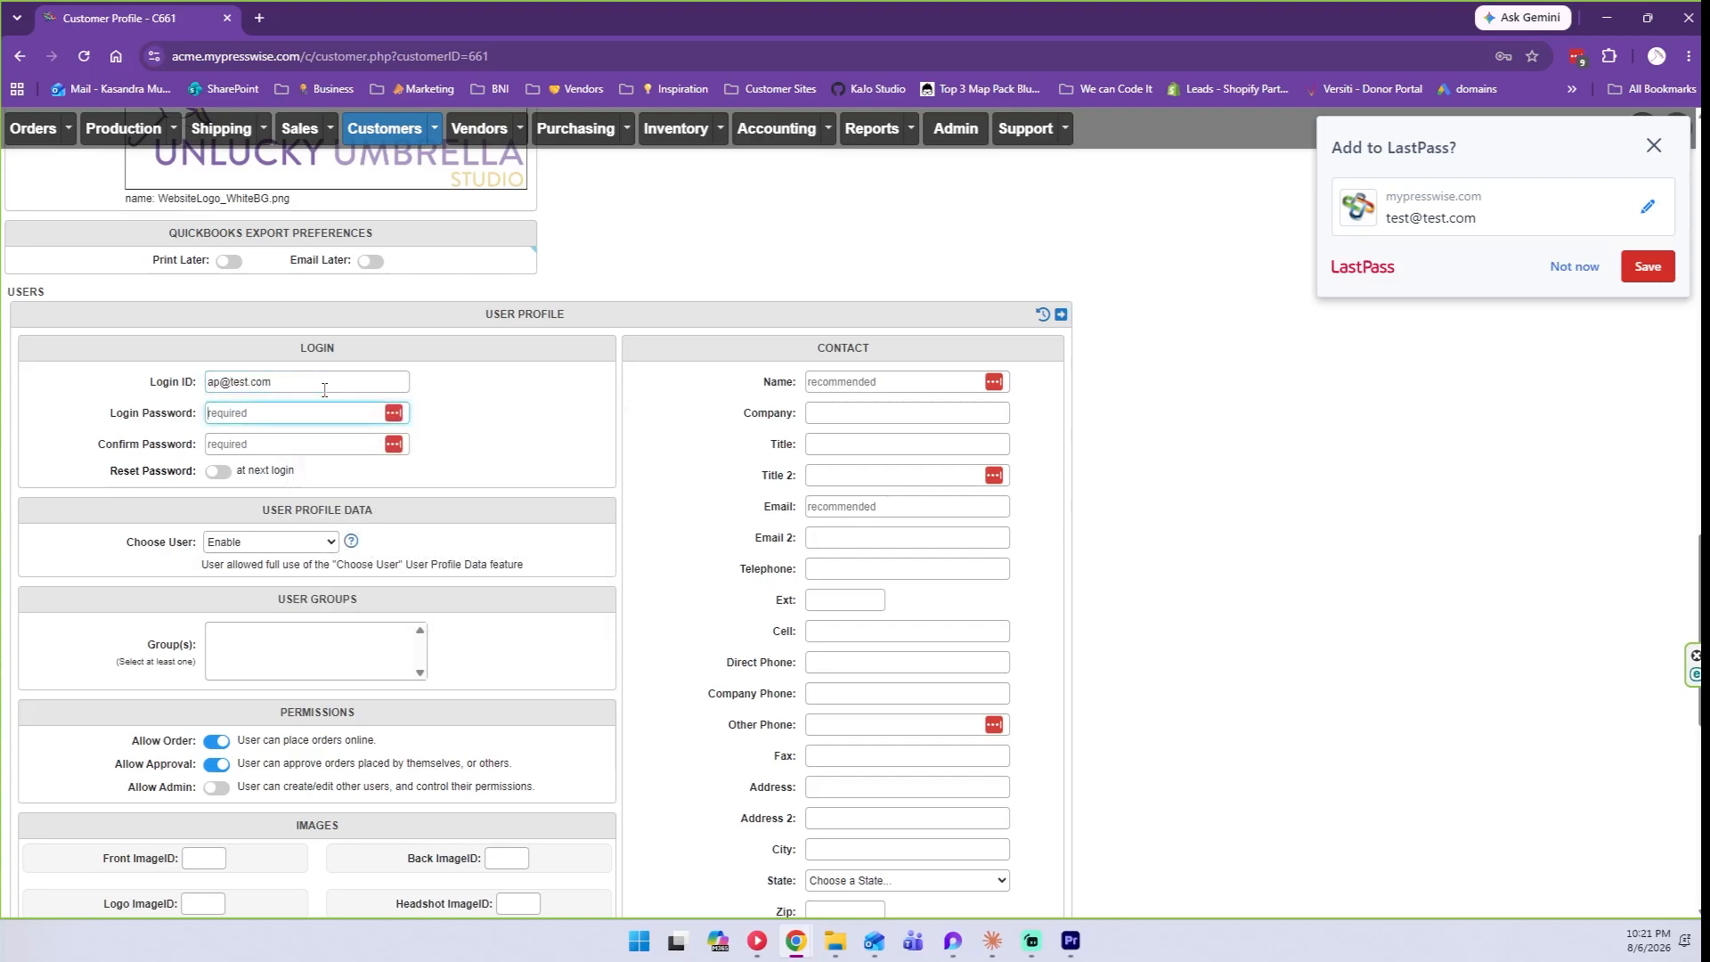
text(•••••)
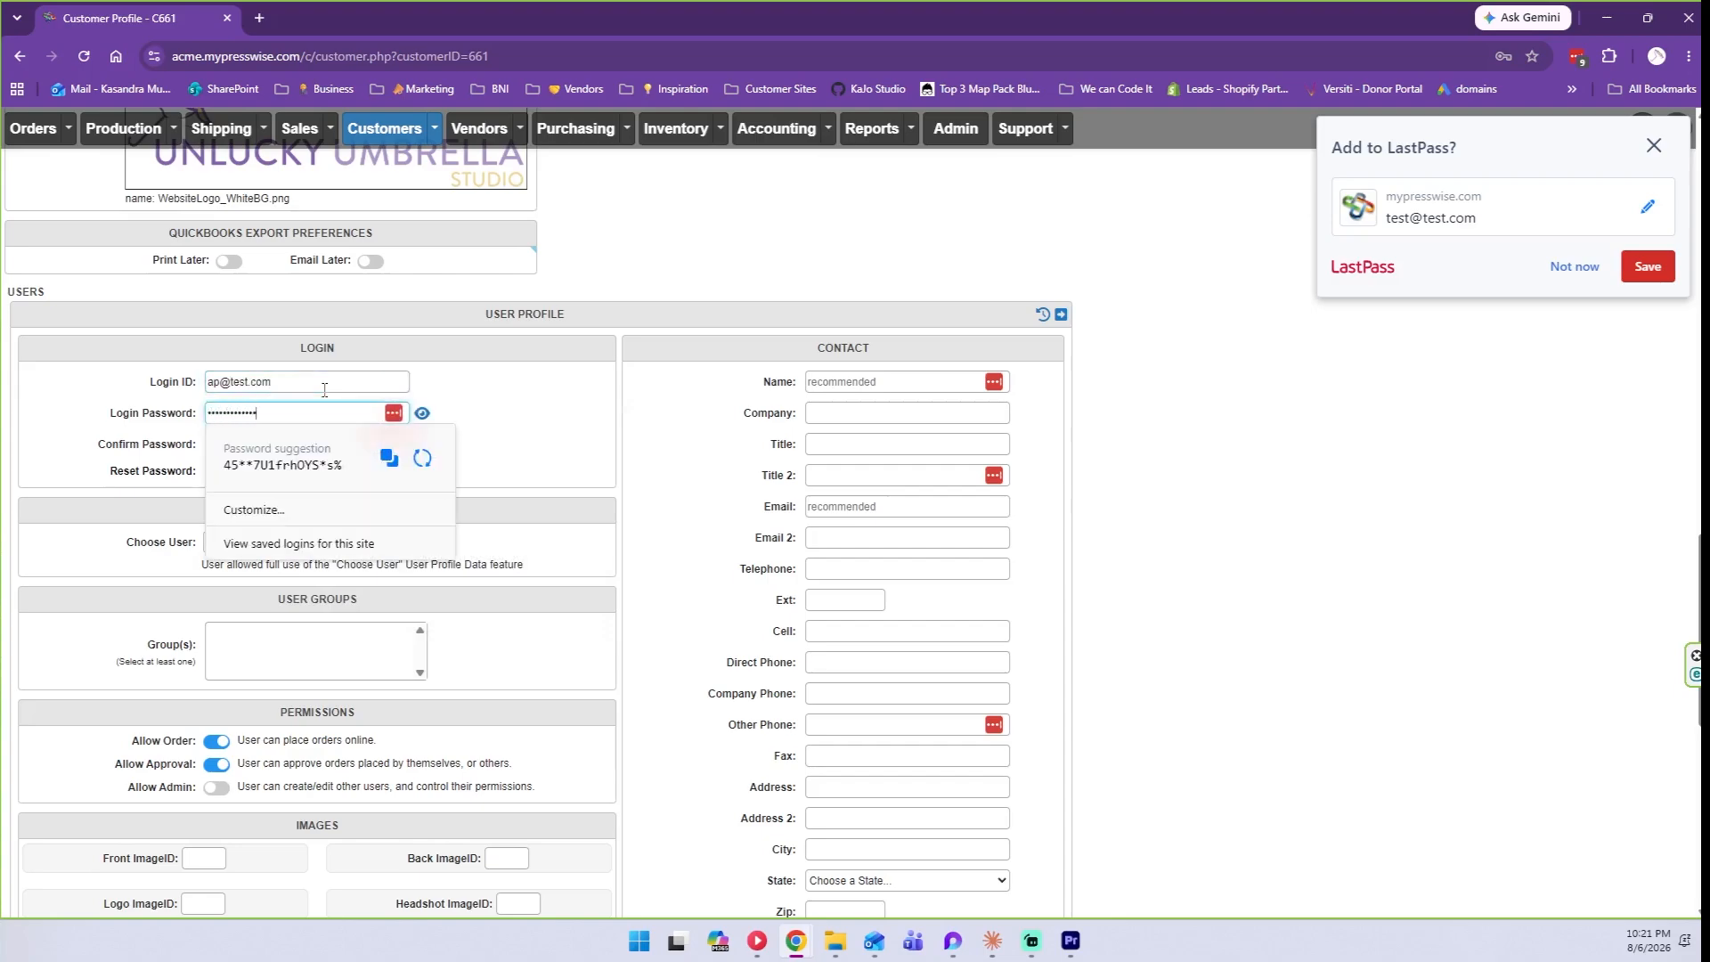
click(422, 412)
click(328, 411)
click(415, 398)
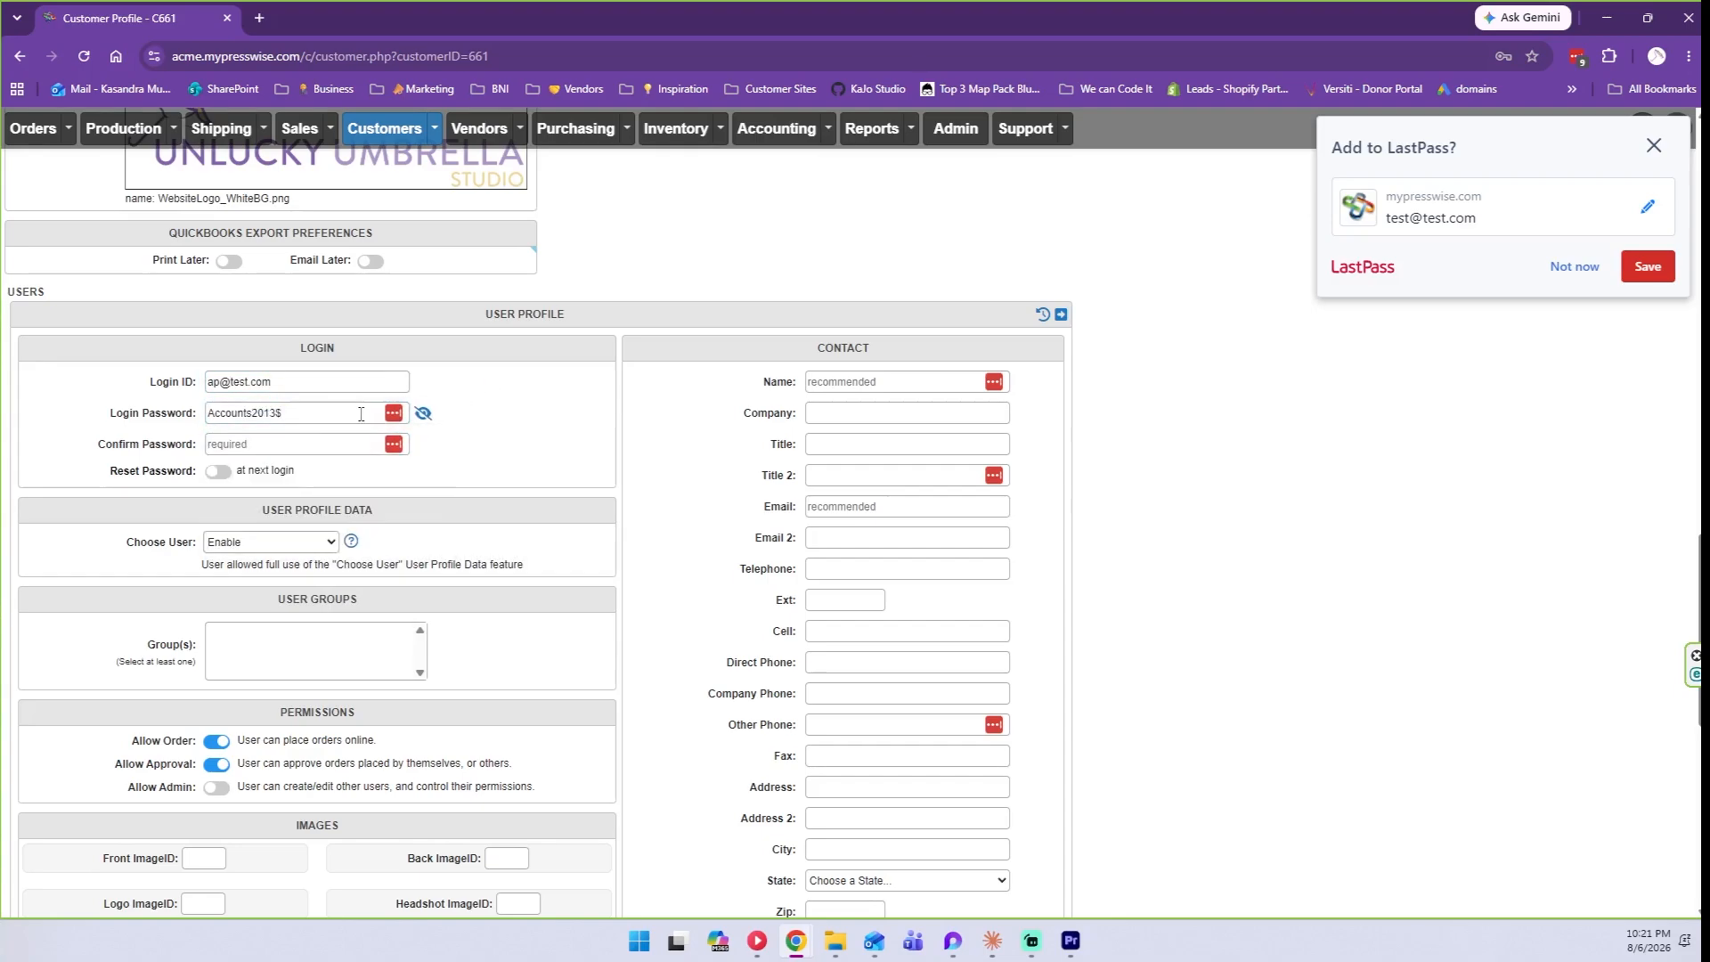
click(316, 436)
key(ctrl+v)
click(423, 443)
Copy the login into Email, name the user 'Accounts Payable', and add it.
triple_click(267, 382)
key(ctrl+c)
click(423, 444)
click(863, 506)
key(ctrl+v)
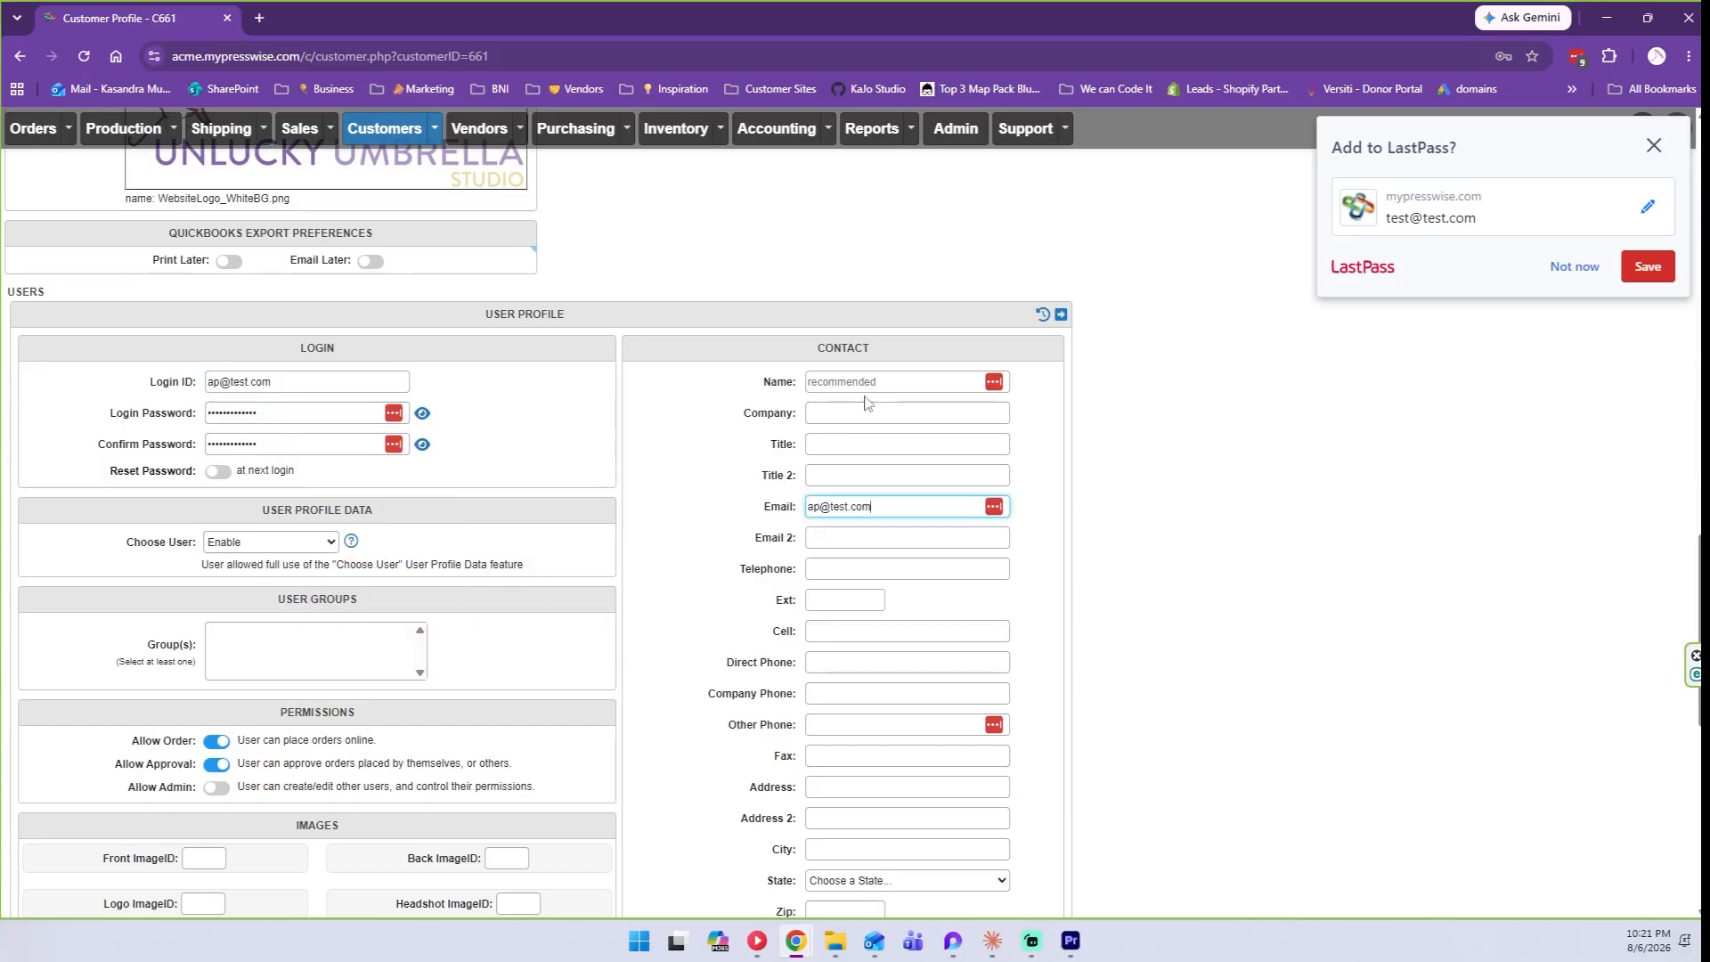
click(866, 379)
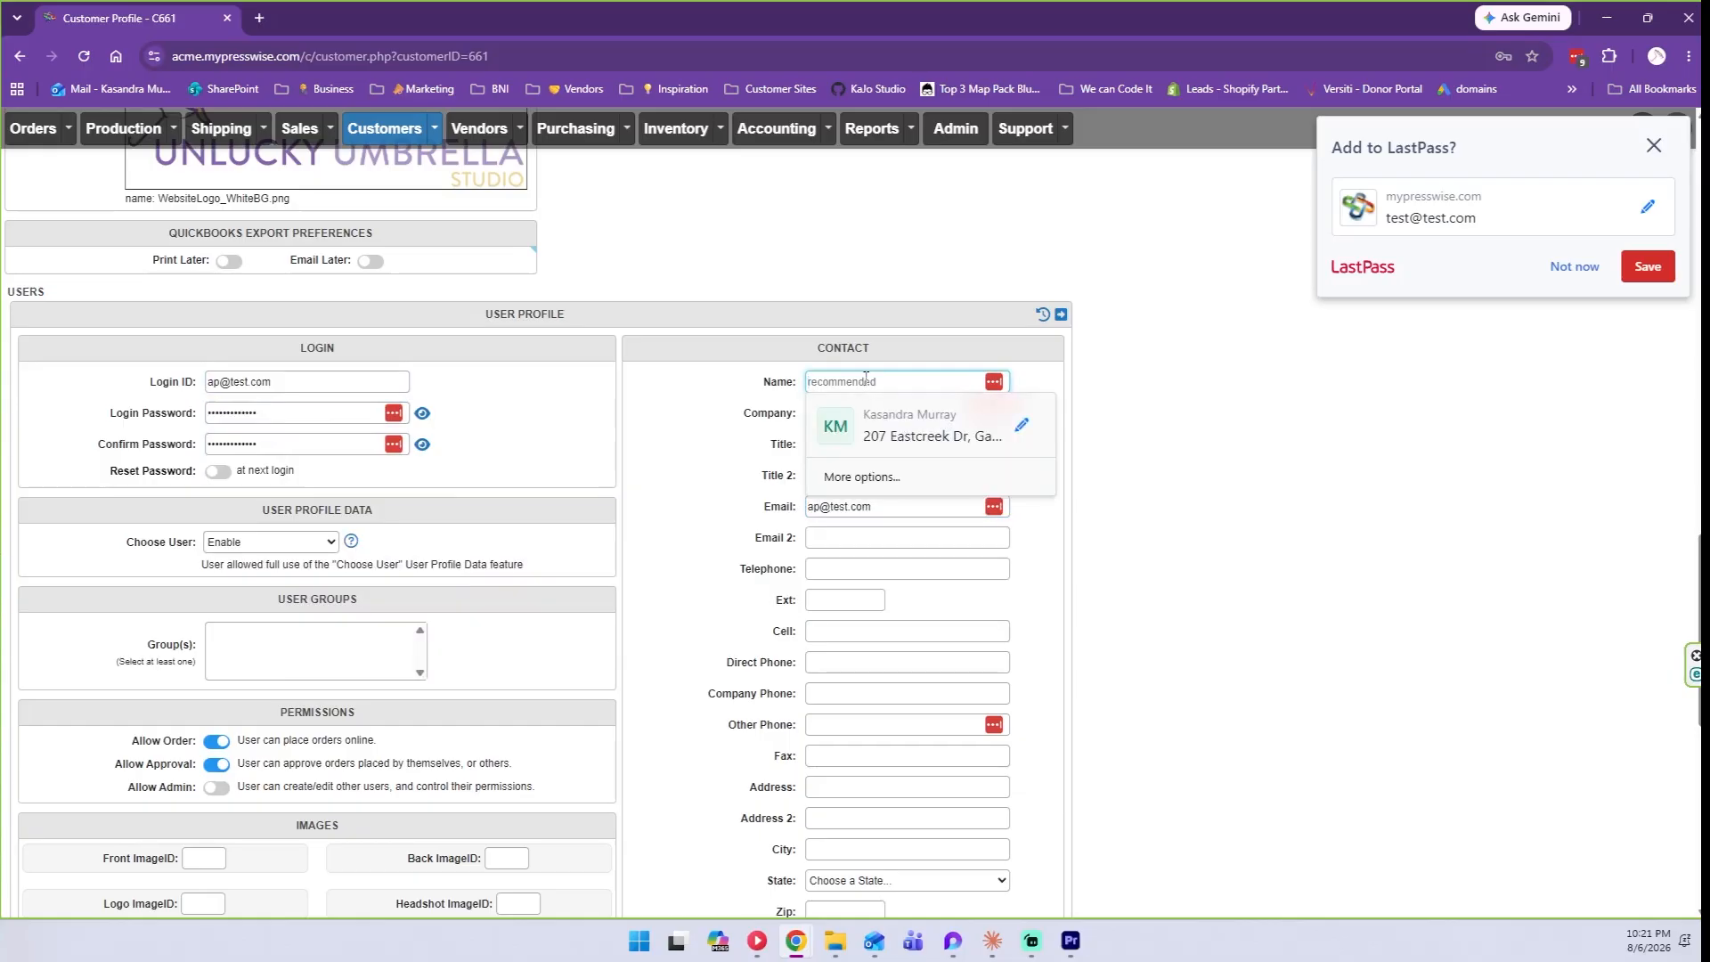
text(Accou)
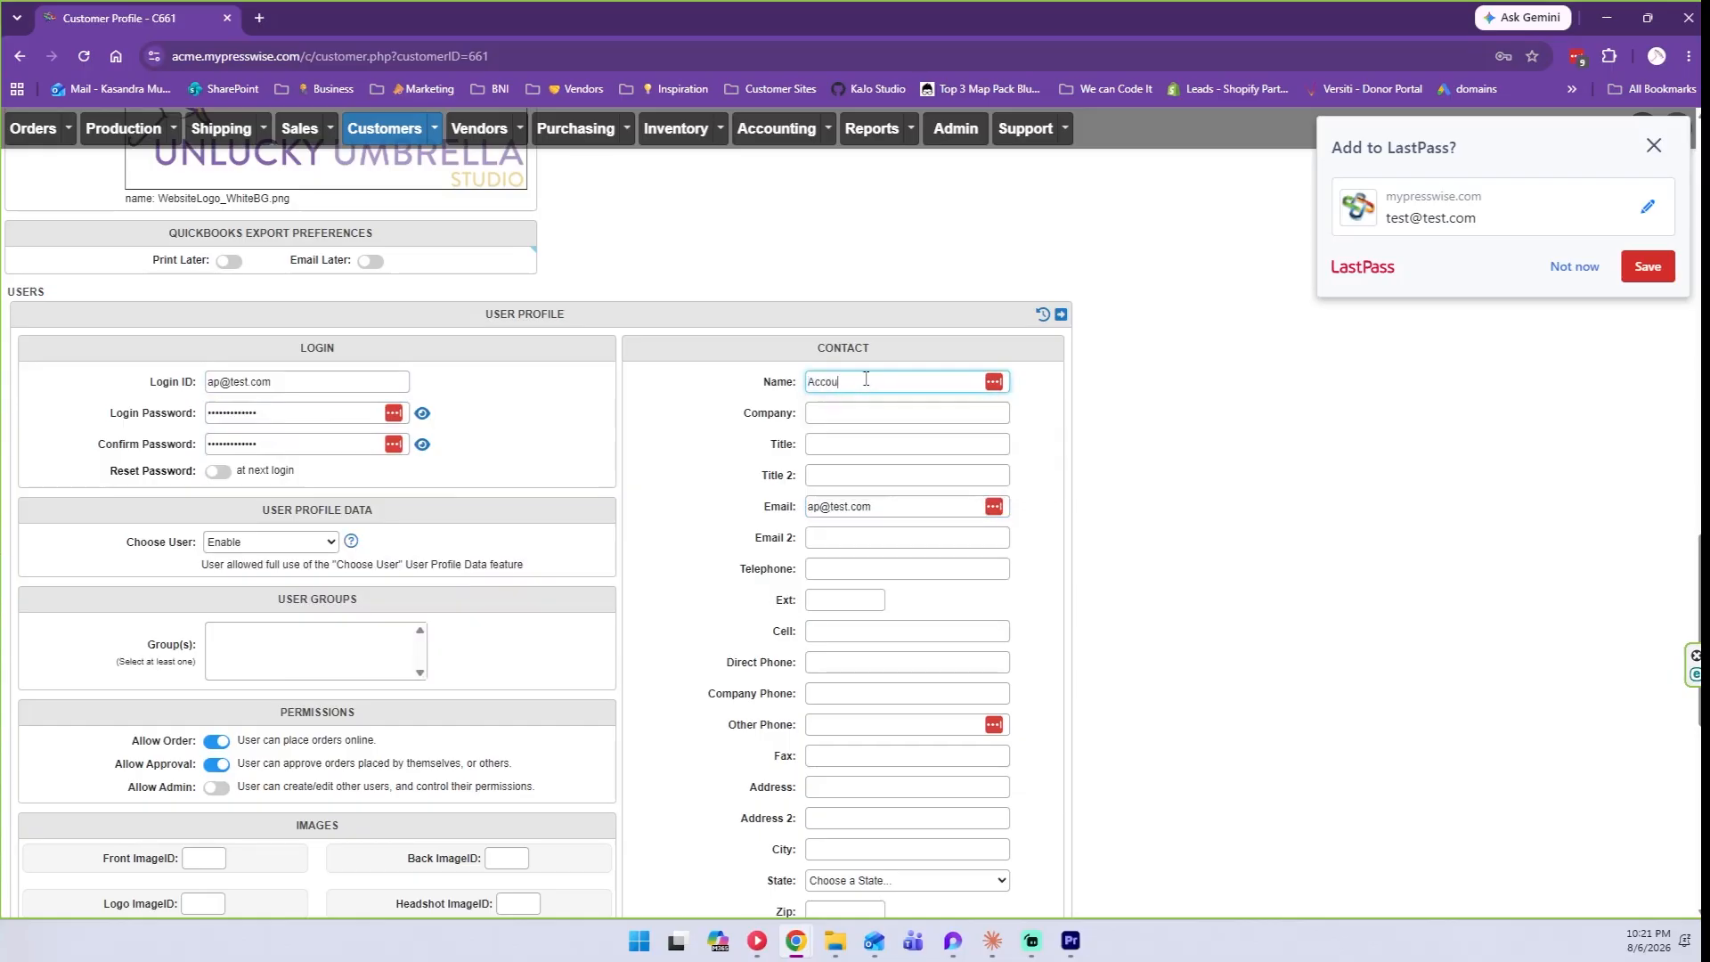
text(nts Payable)
scroll(809, 294, down, 7)
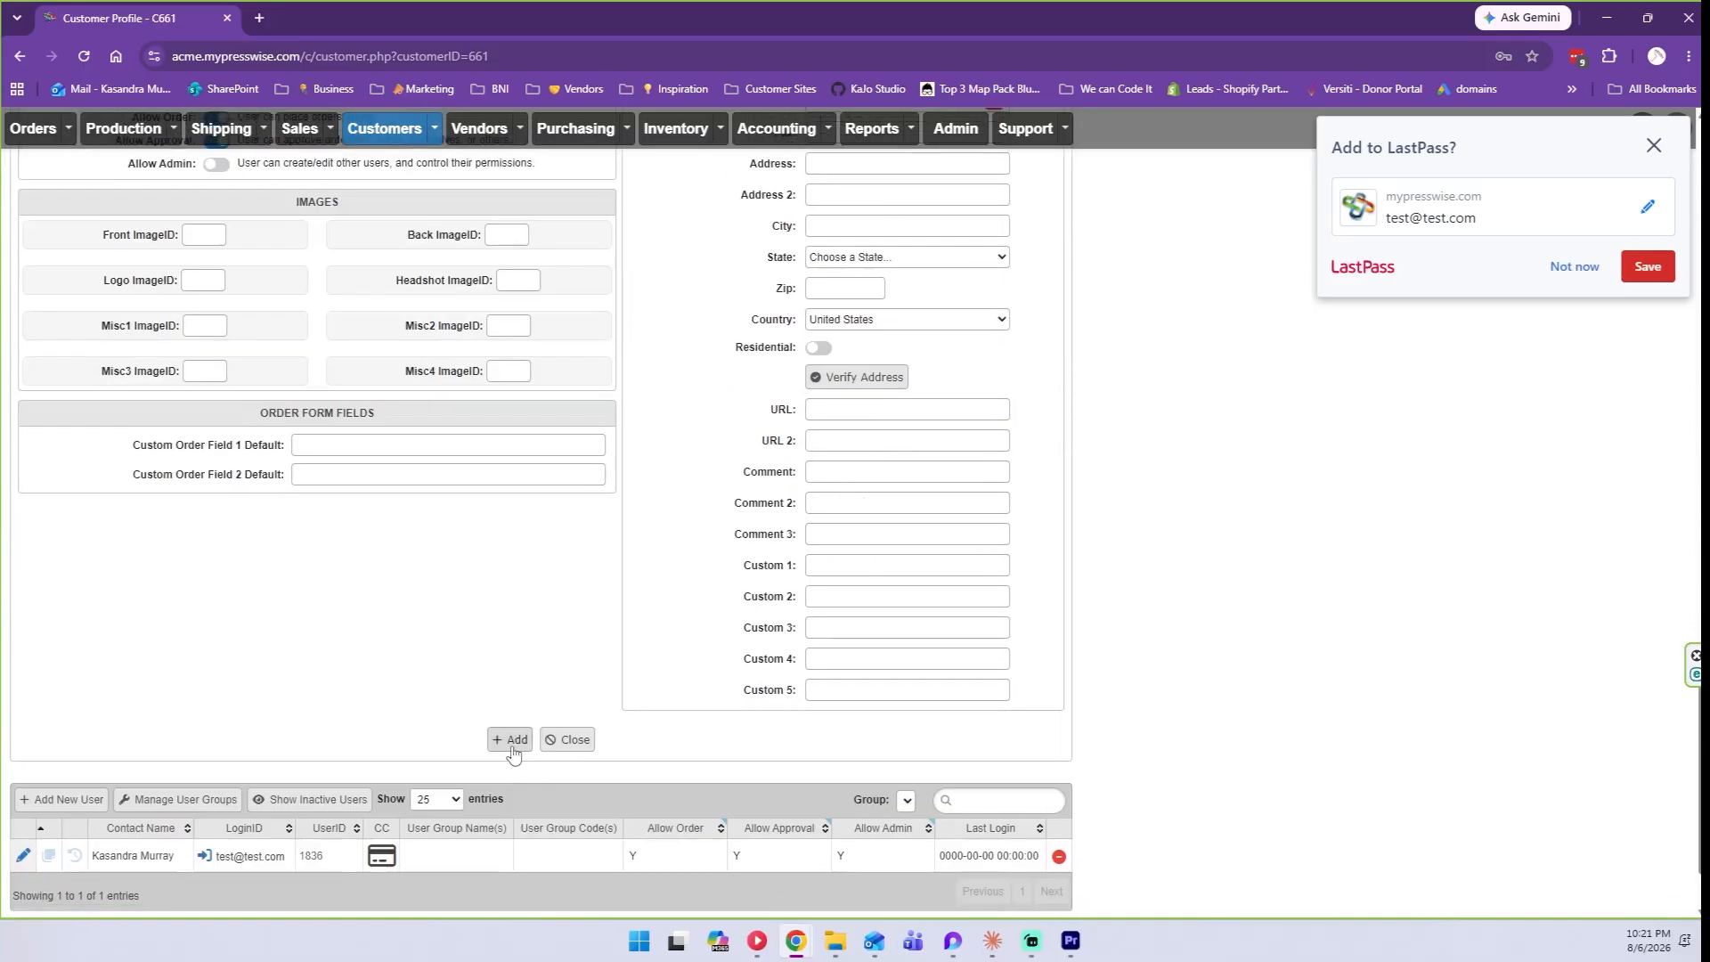
click(513, 747)
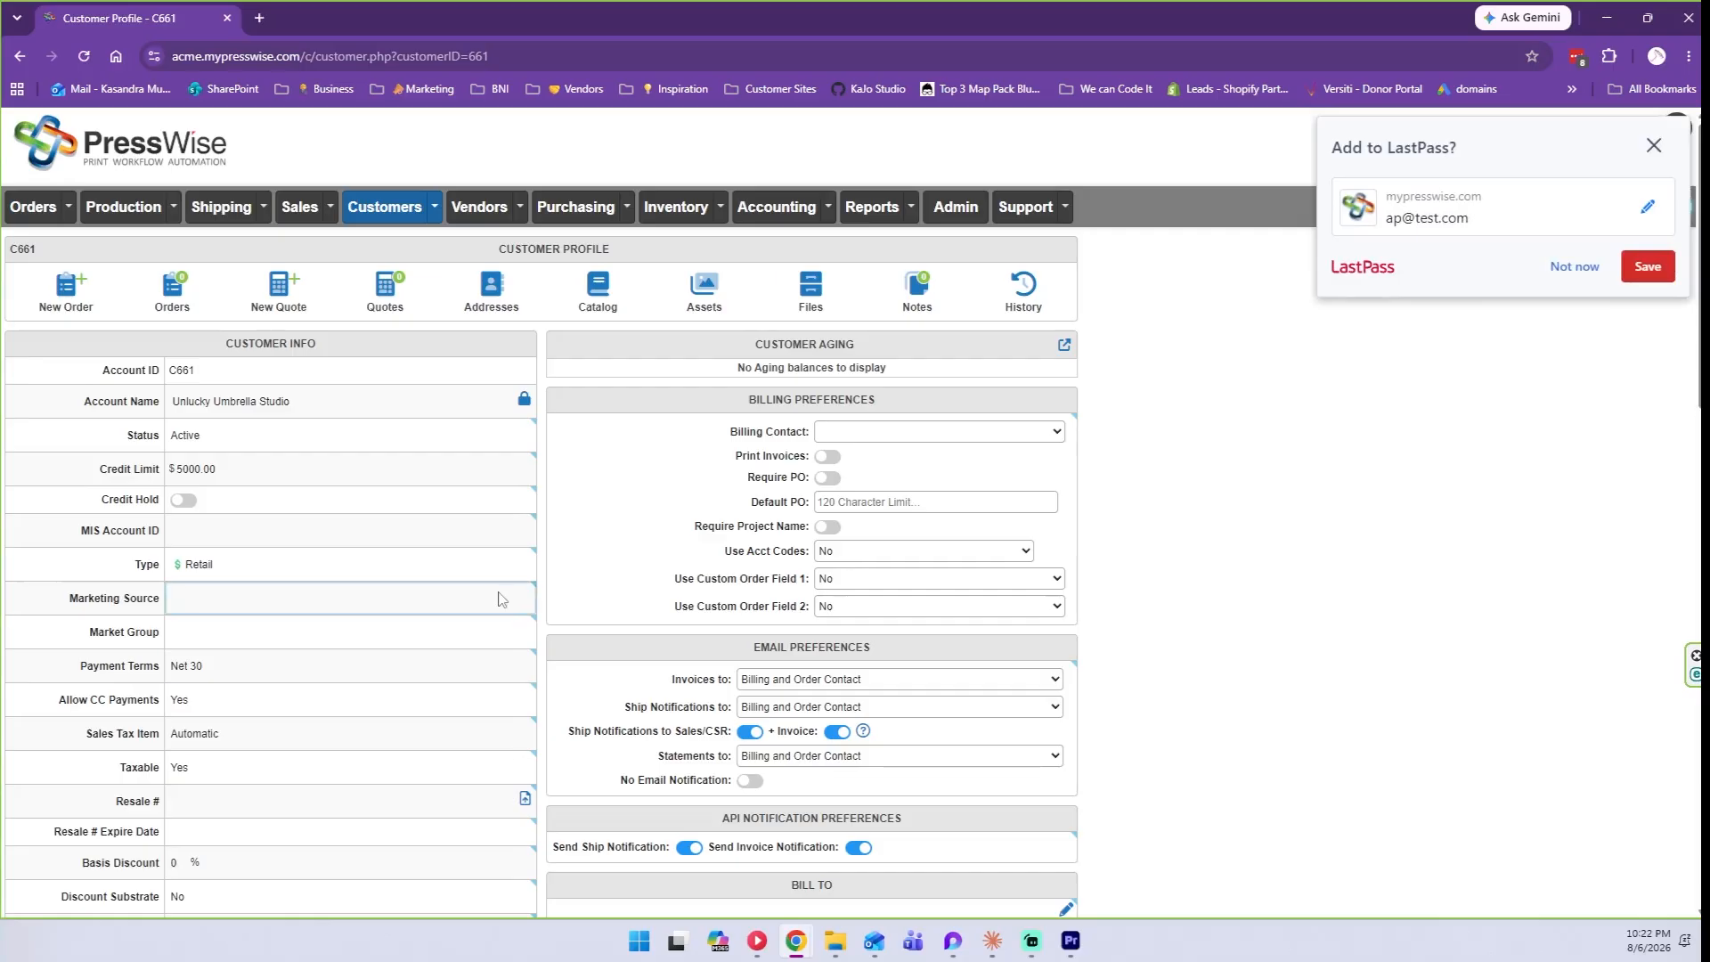
Set the Order Contact to the first user instead of Accounts Payable.
scroll(501, 598, down, 15)
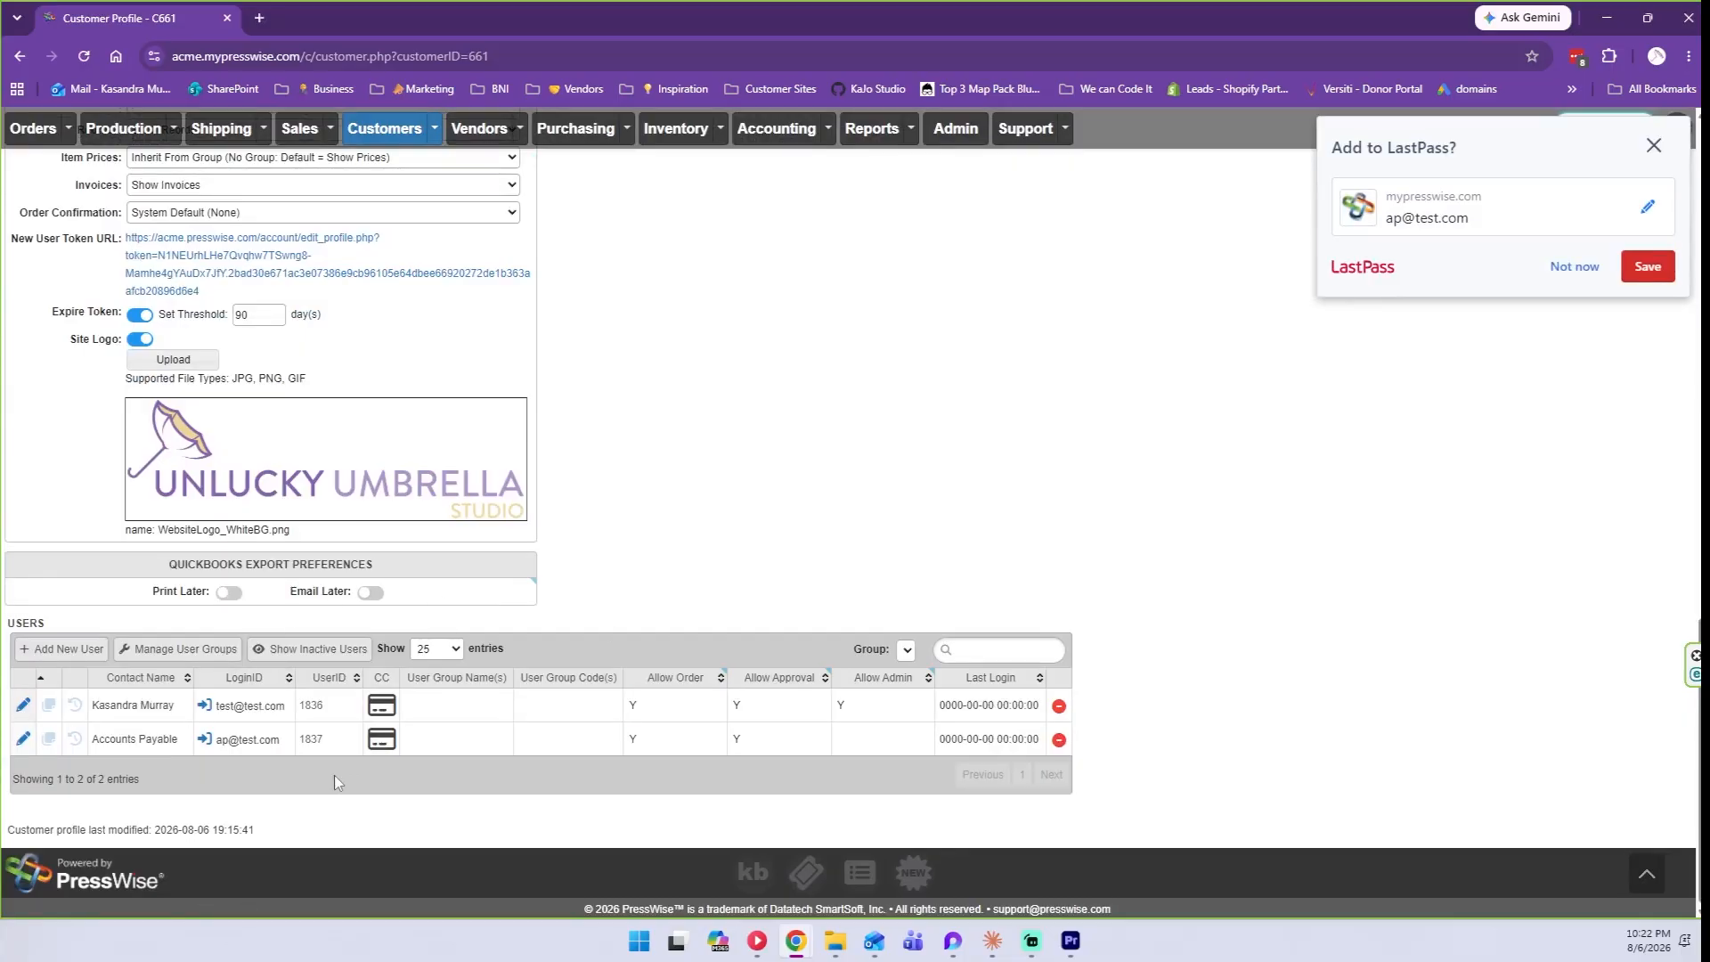
scroll(334, 781, up, 10)
click(186, 542)
click(216, 460)
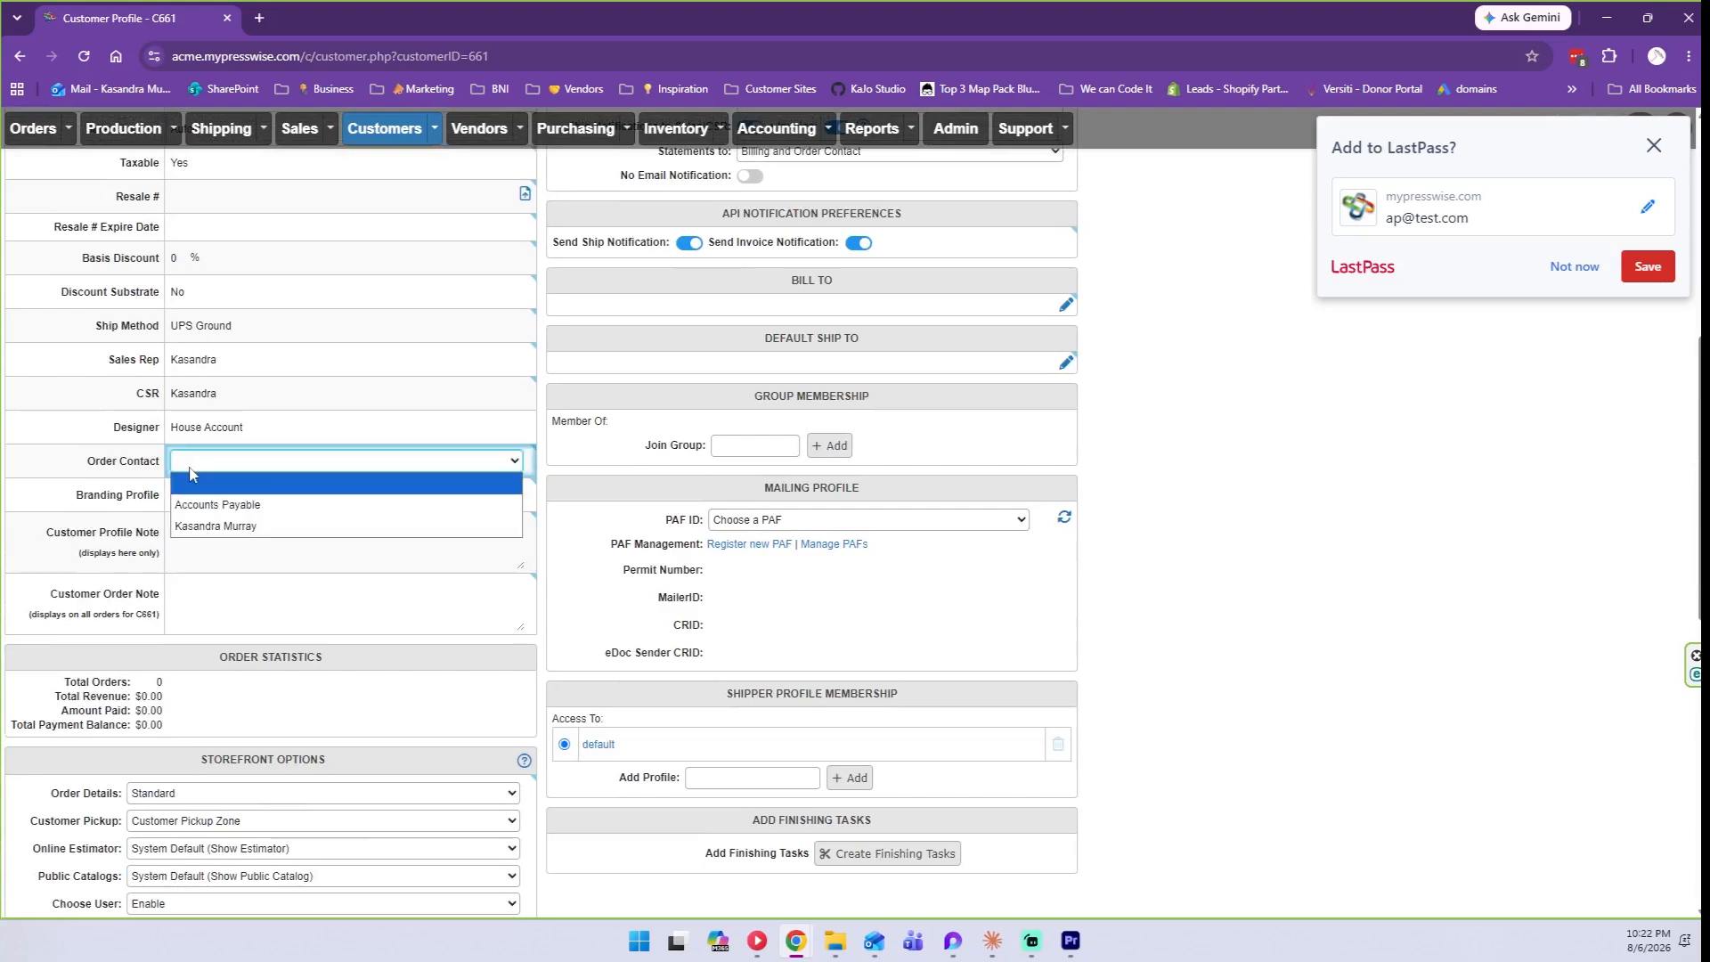
click(216, 526)
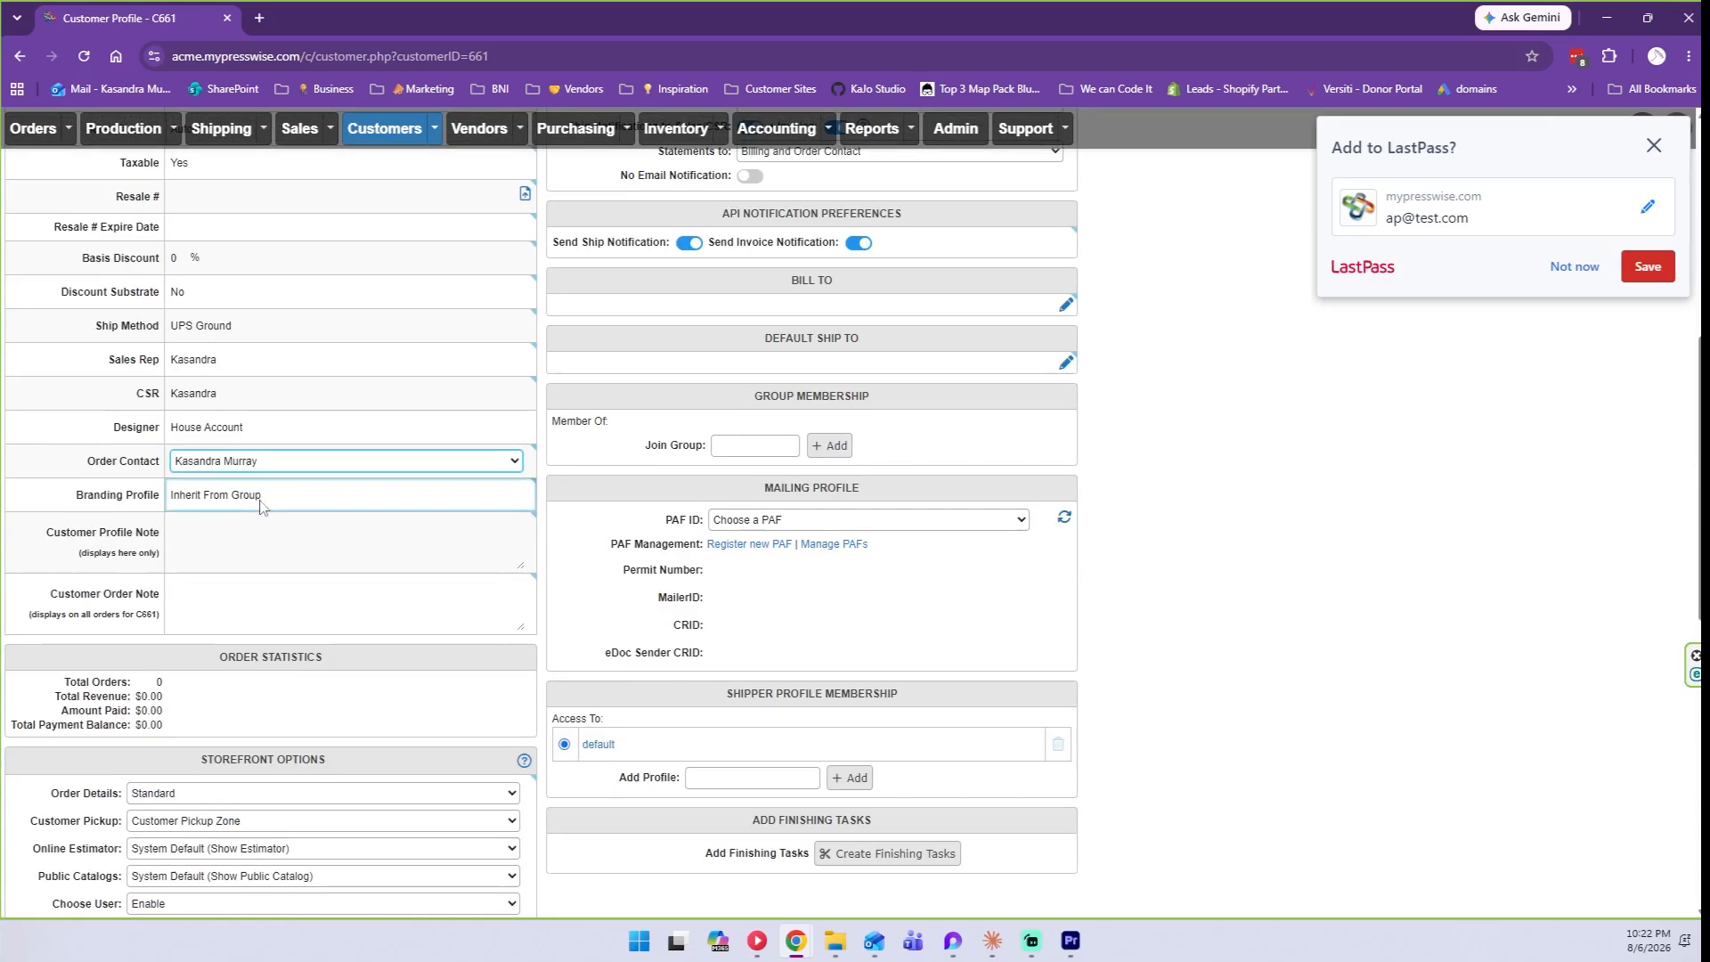
scroll(262, 519, up, 5)
scroll(263, 518, up, 2)
scroll(213, 525, down, 6)
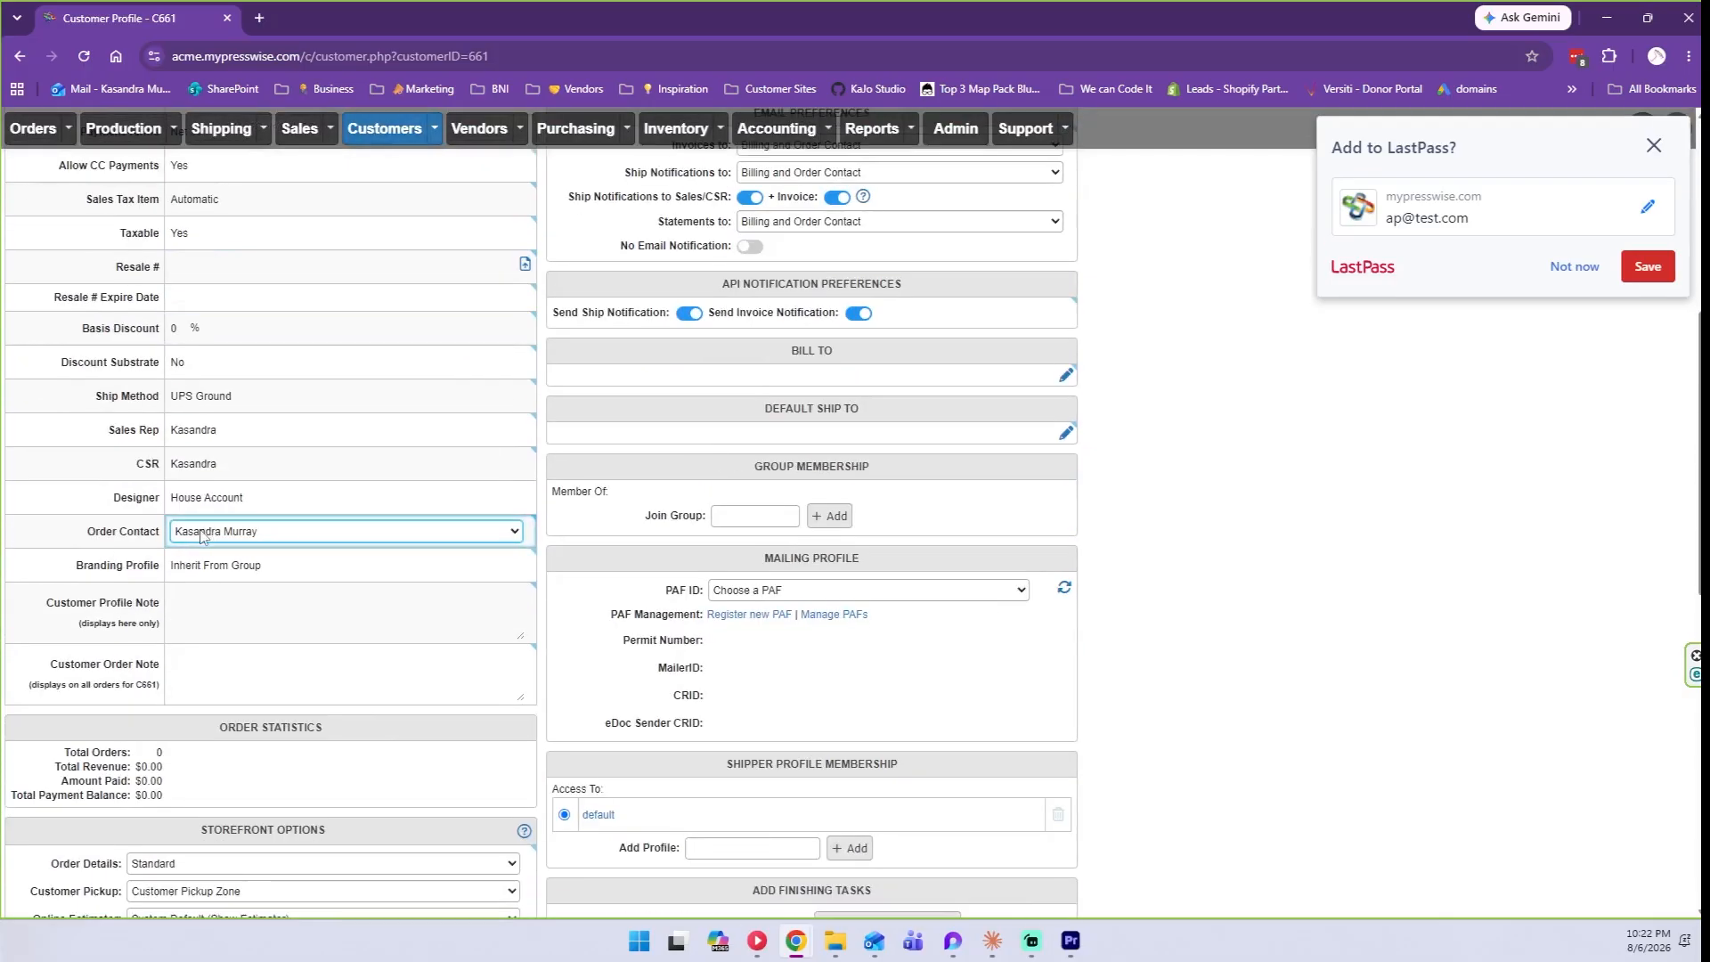
scroll(891, 623, up, 5)
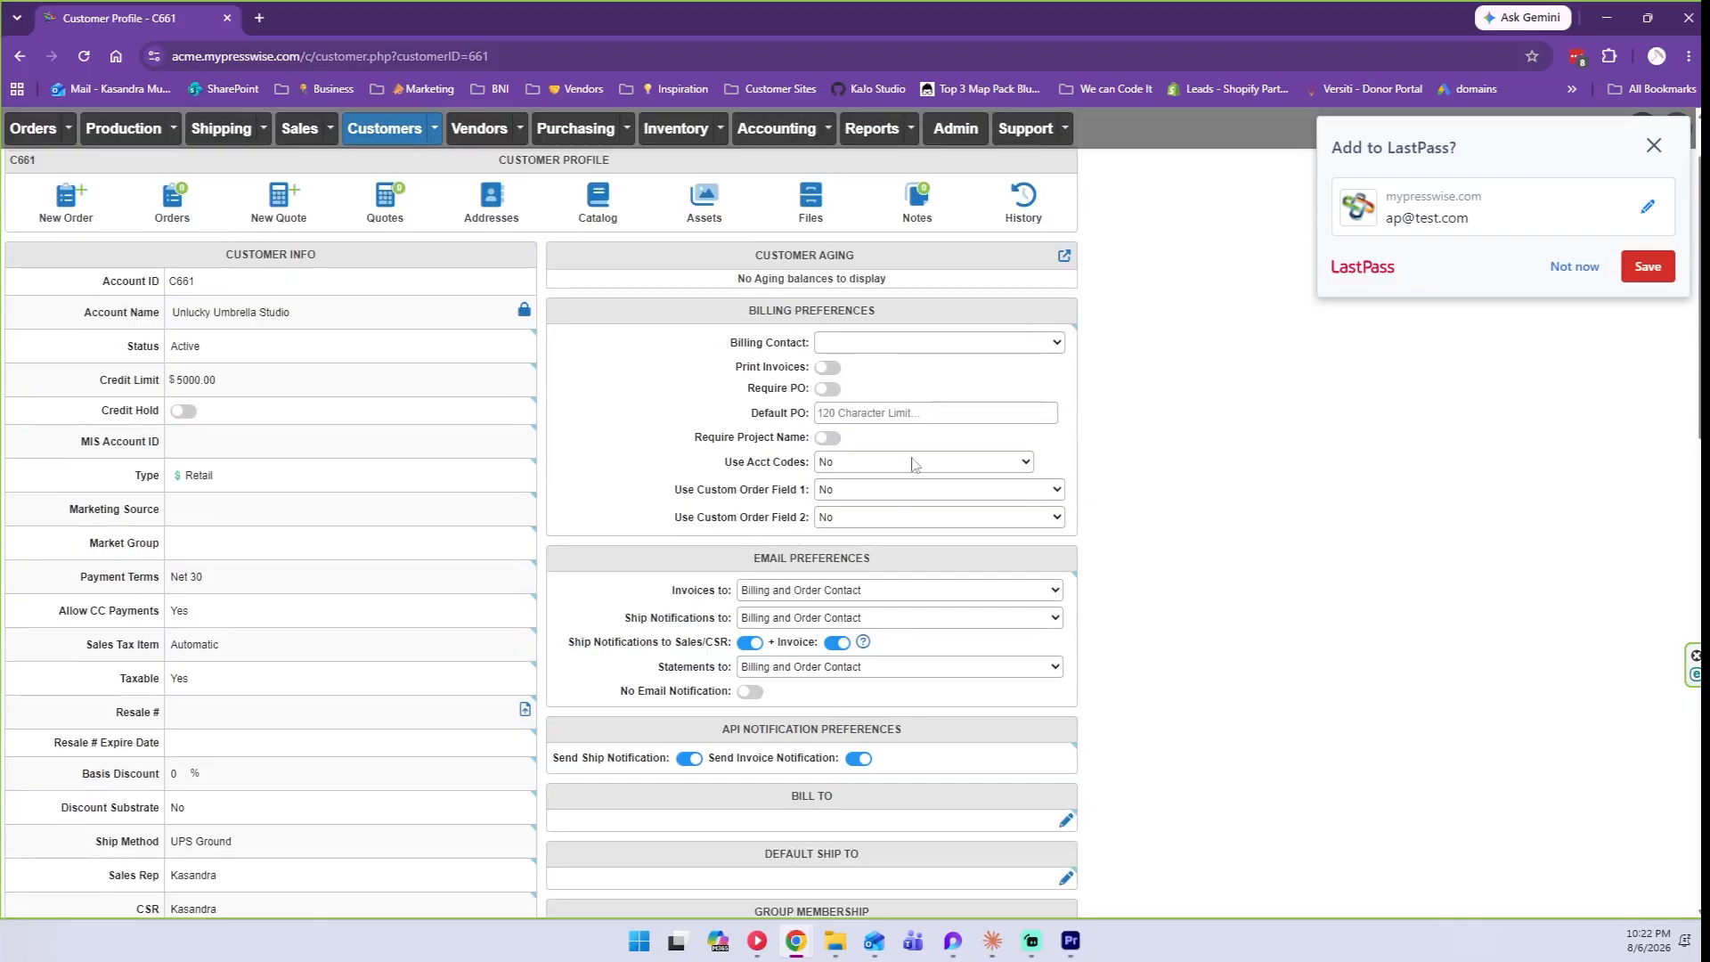
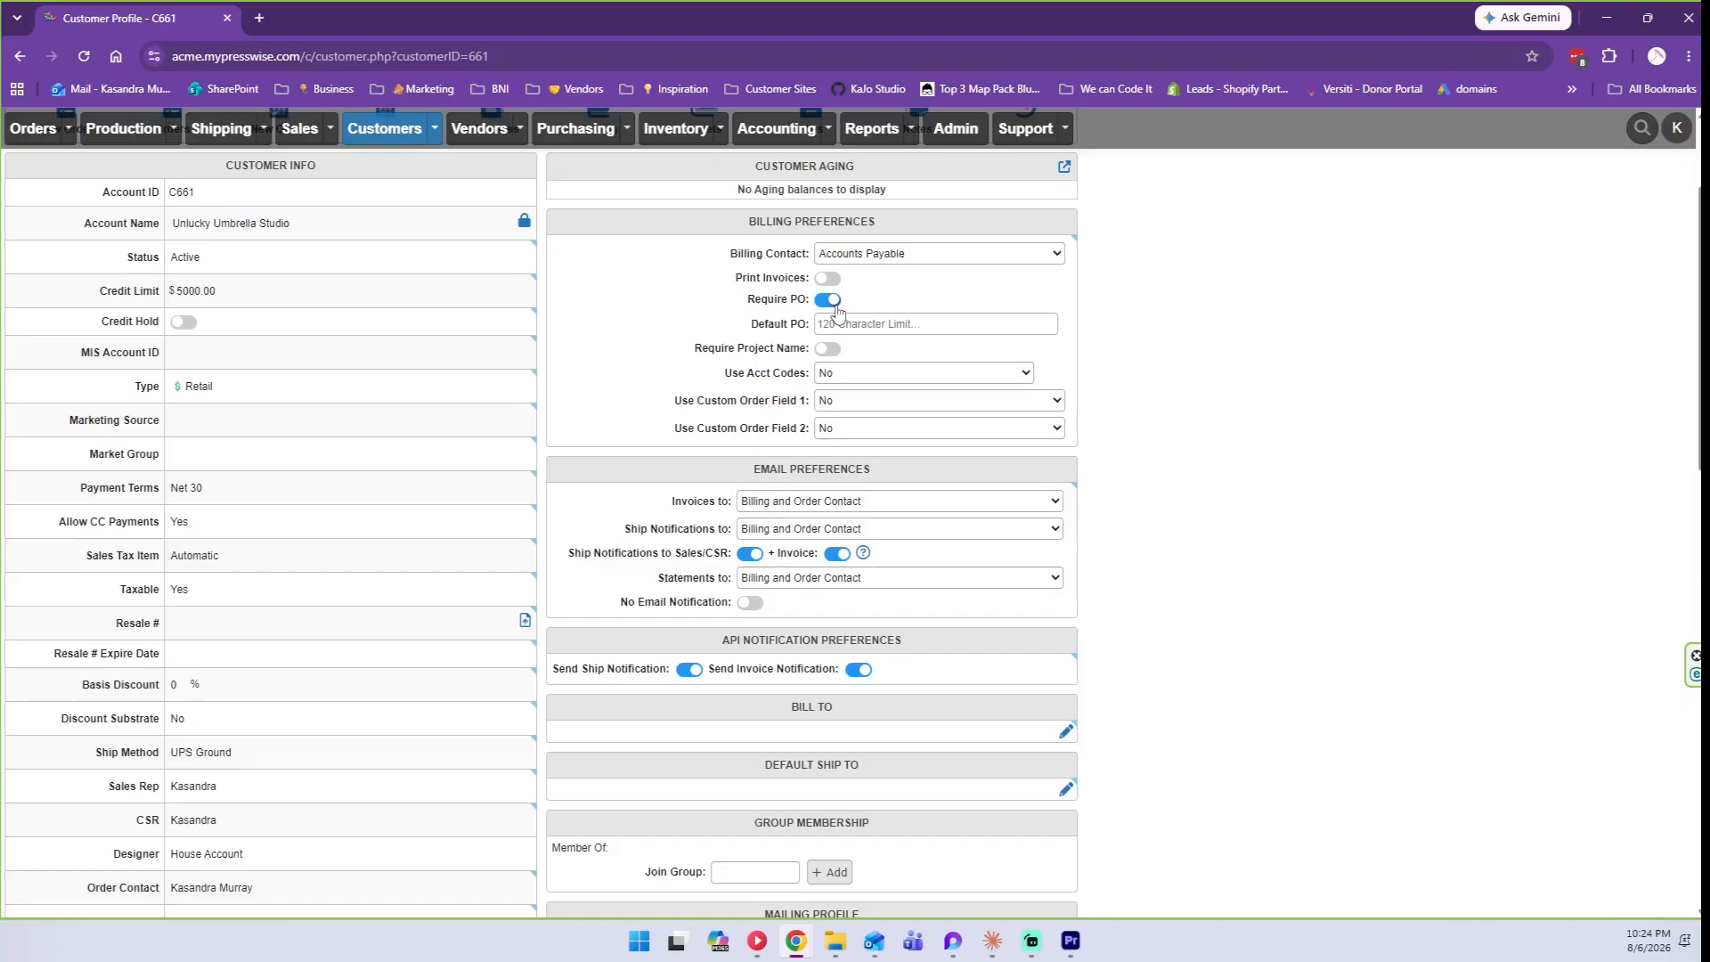
Try a 'UU-' Default PO prefix, then toggle Require Project Name on and back off.
click(847, 325)
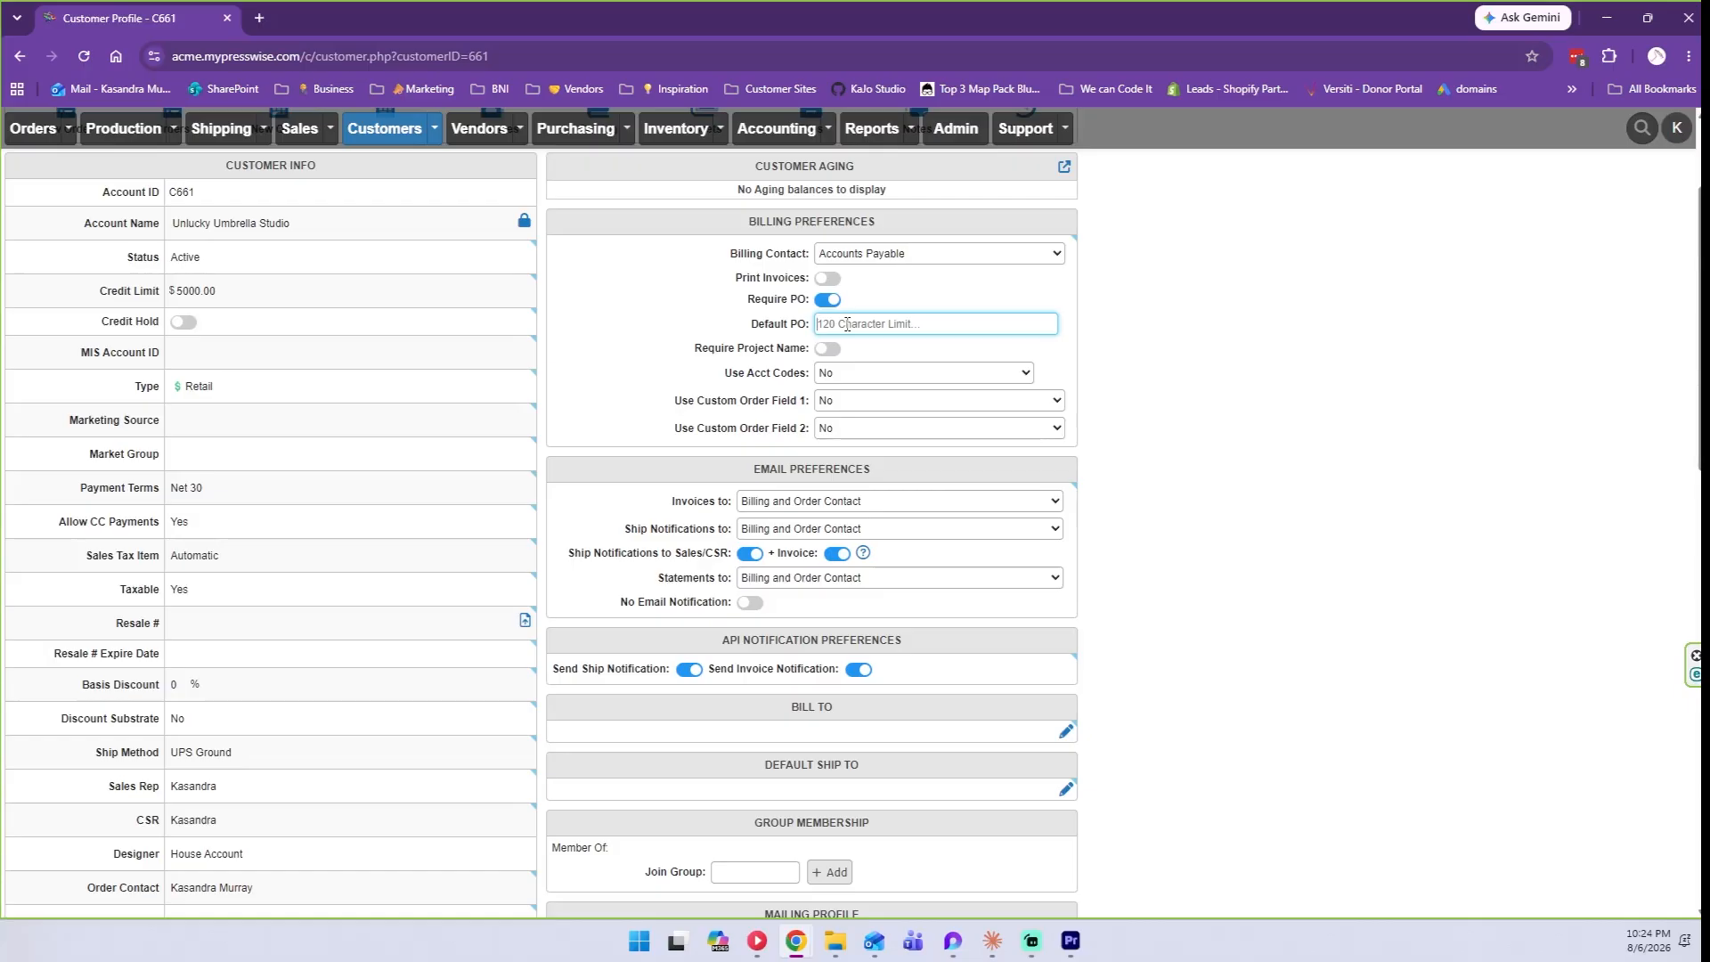
text(UU-)
double_click(867, 326)
click(834, 350)
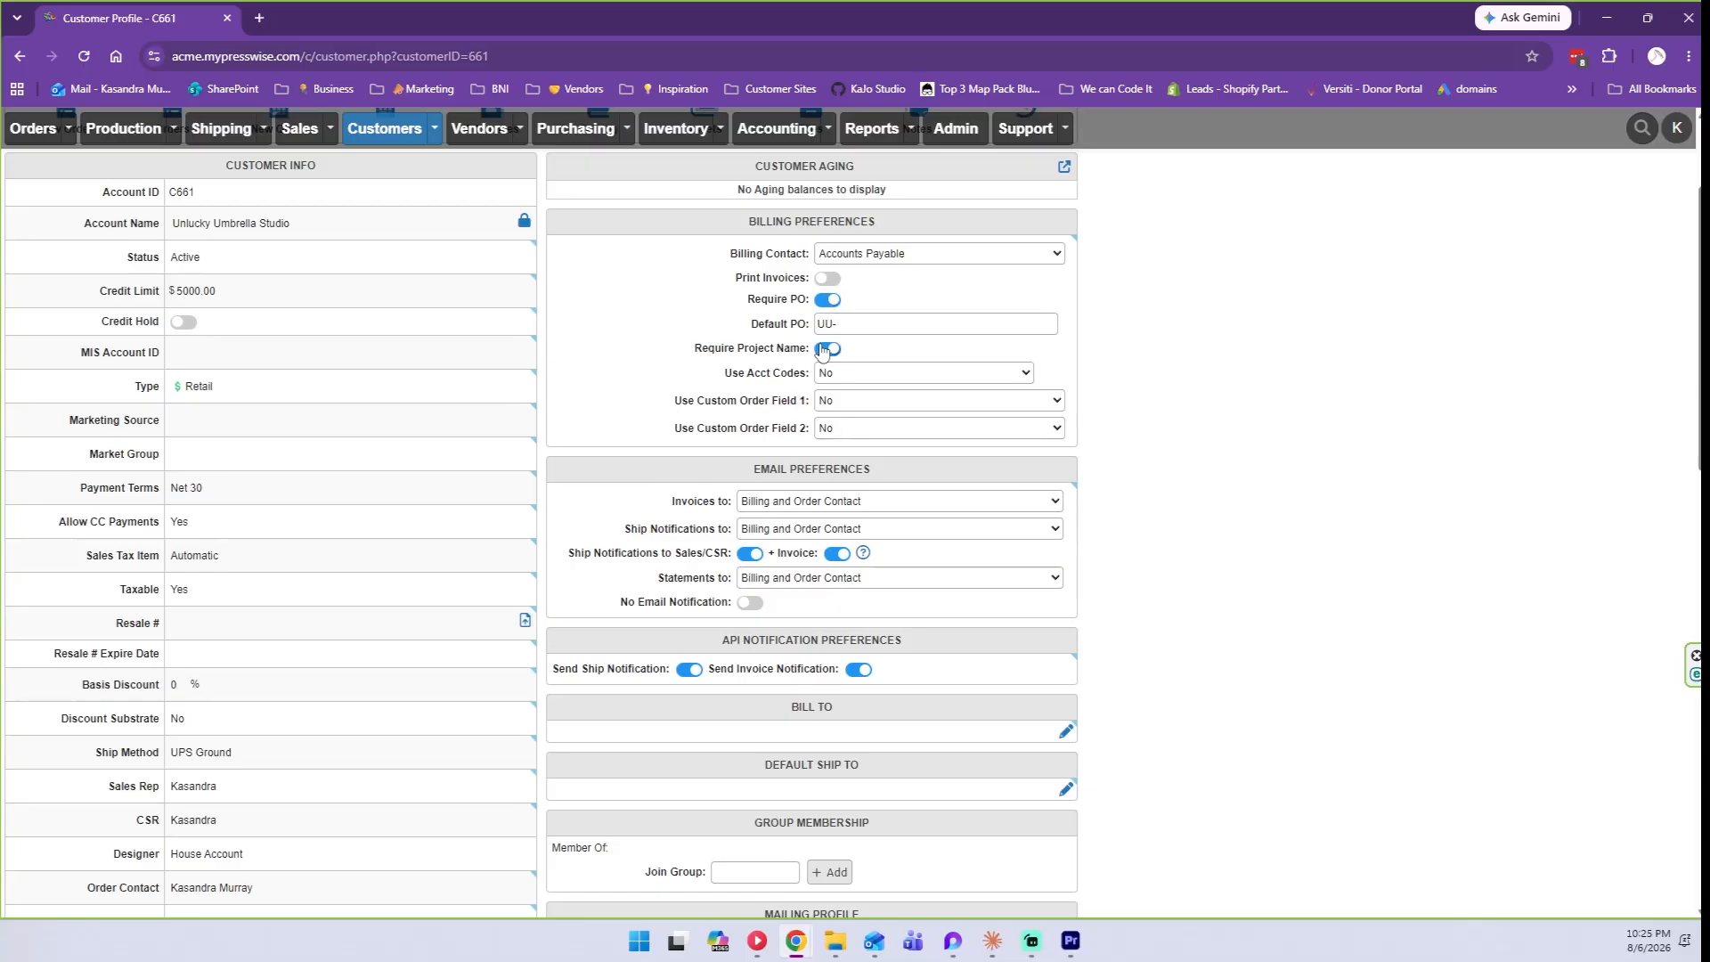
click(822, 350)
click(827, 299)
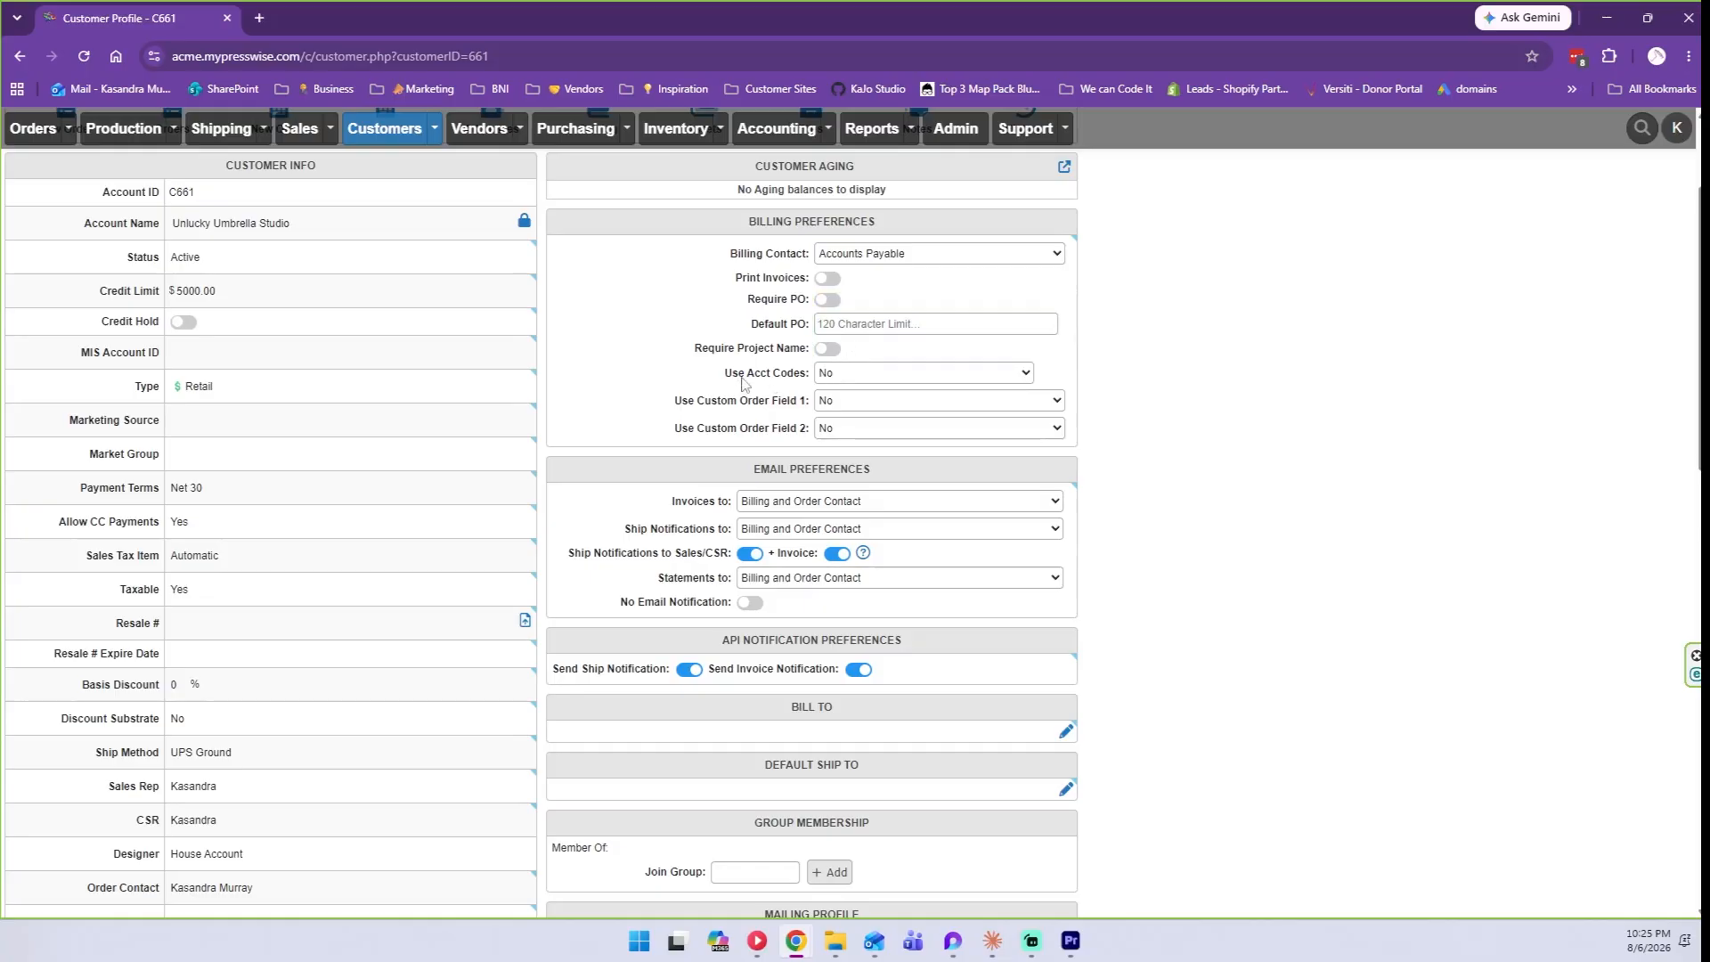
Keep Use Acct Codes at No and set Use Custom Order Field 1 to Yes.
click(830, 376)
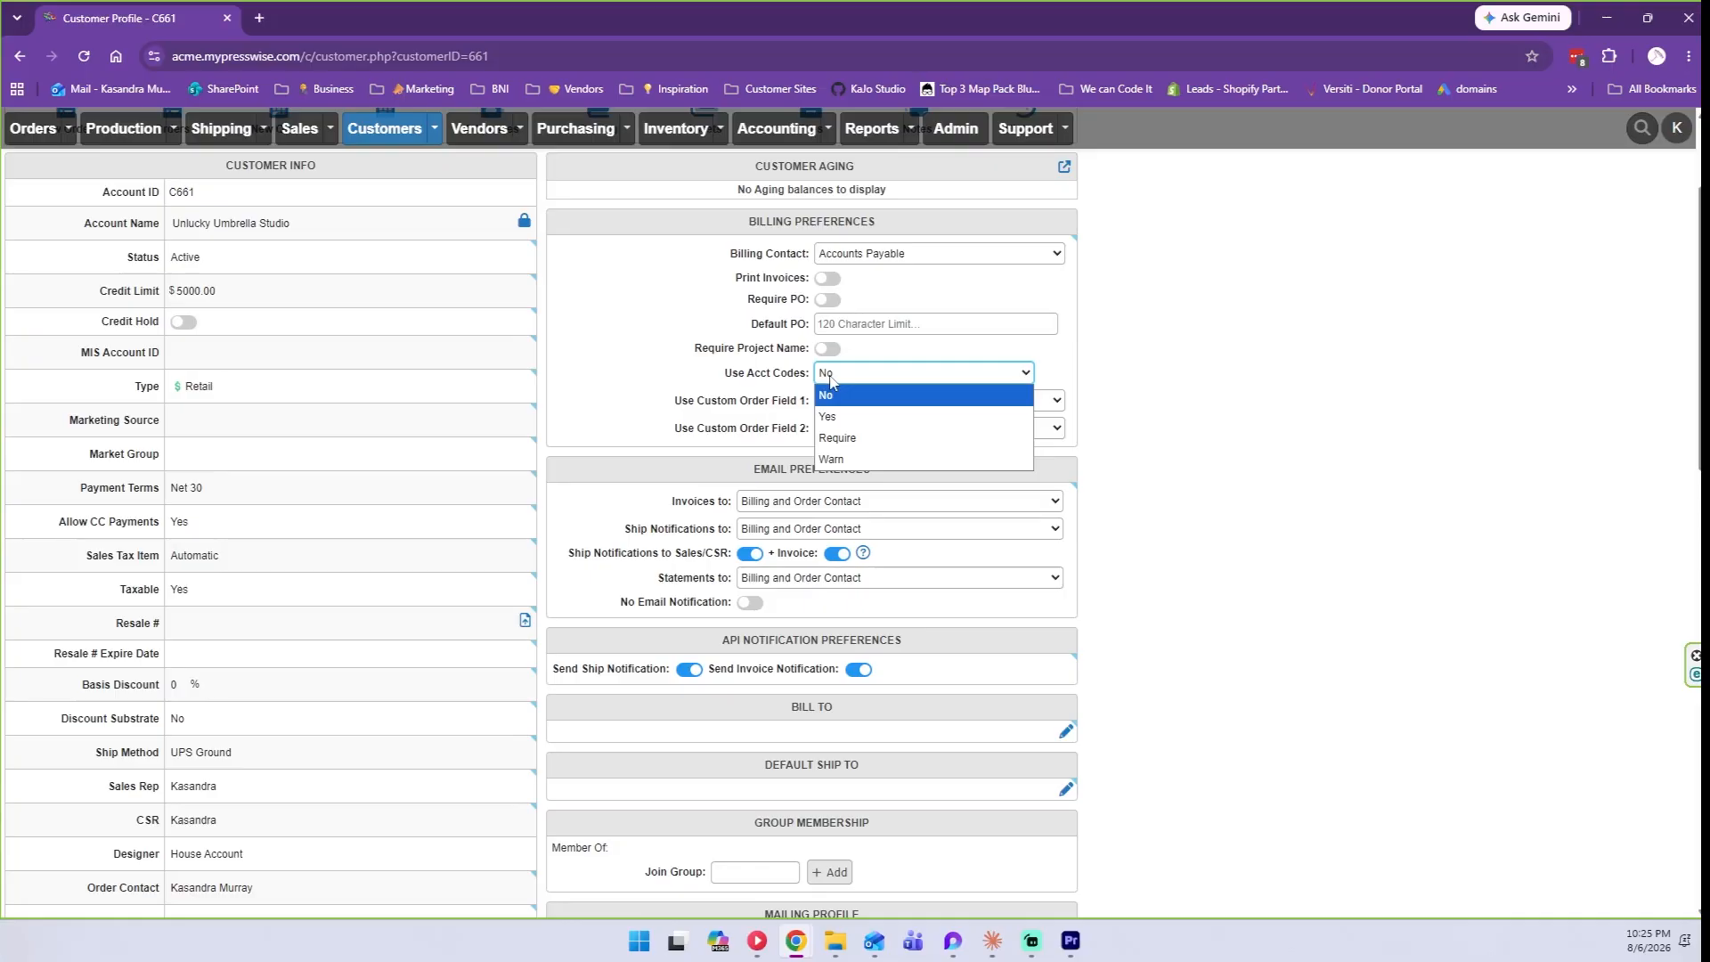
click(830, 377)
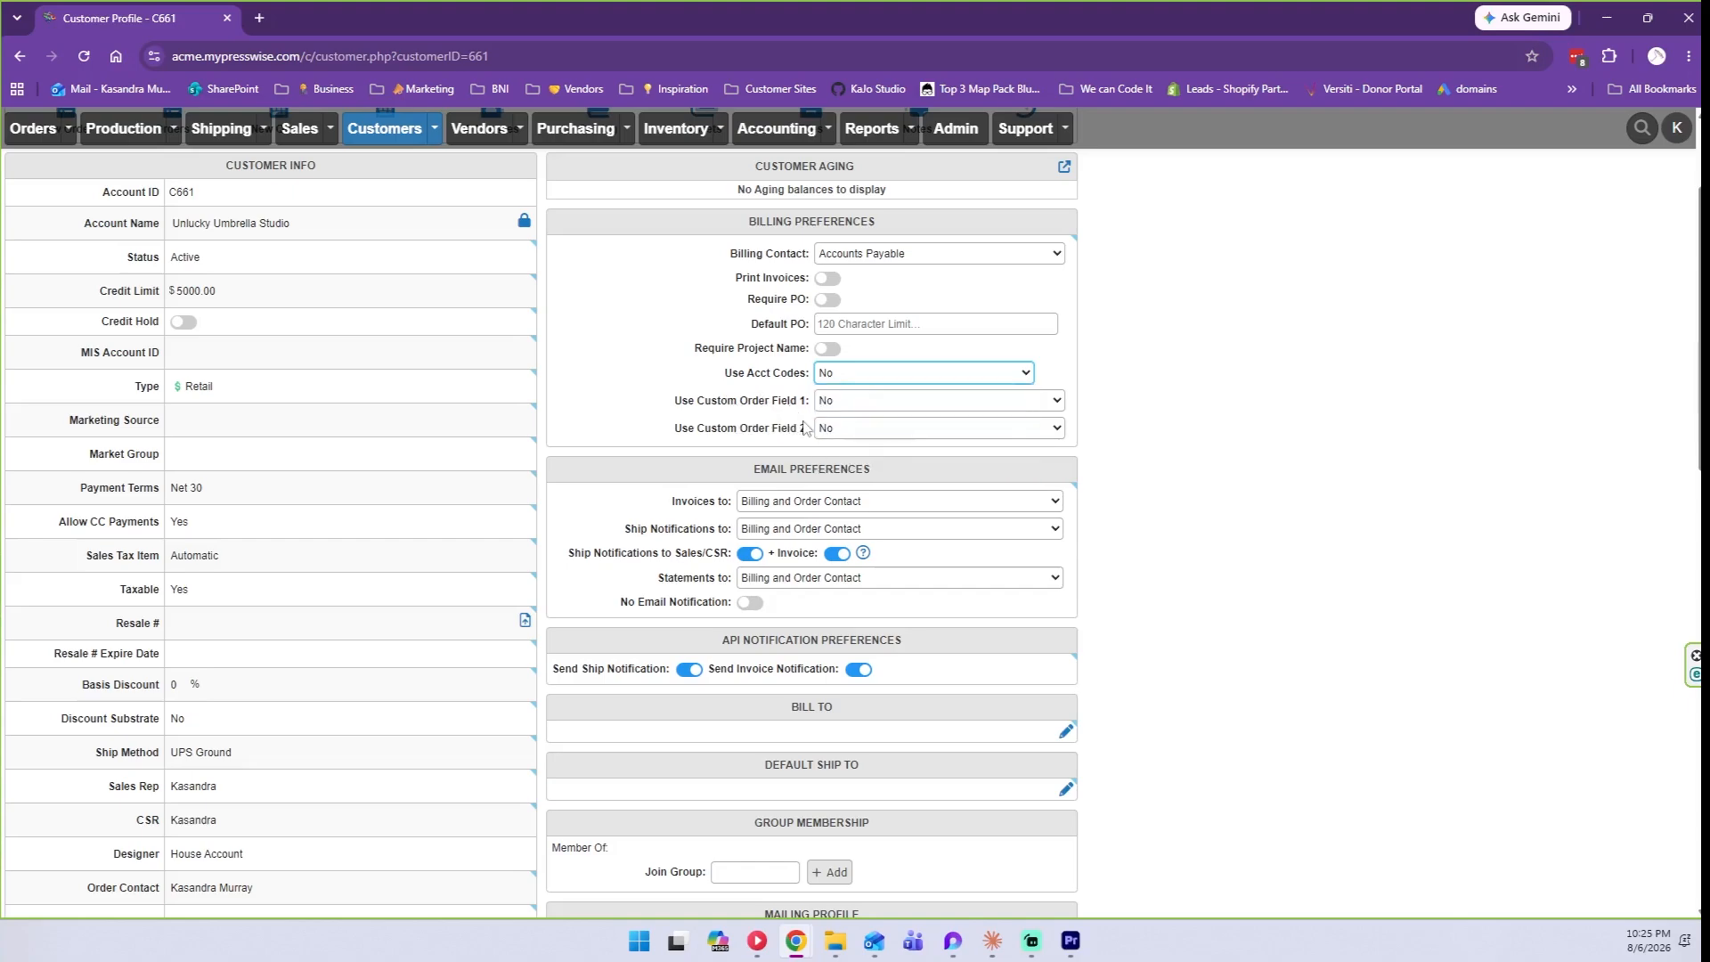
click(873, 388)
click(877, 400)
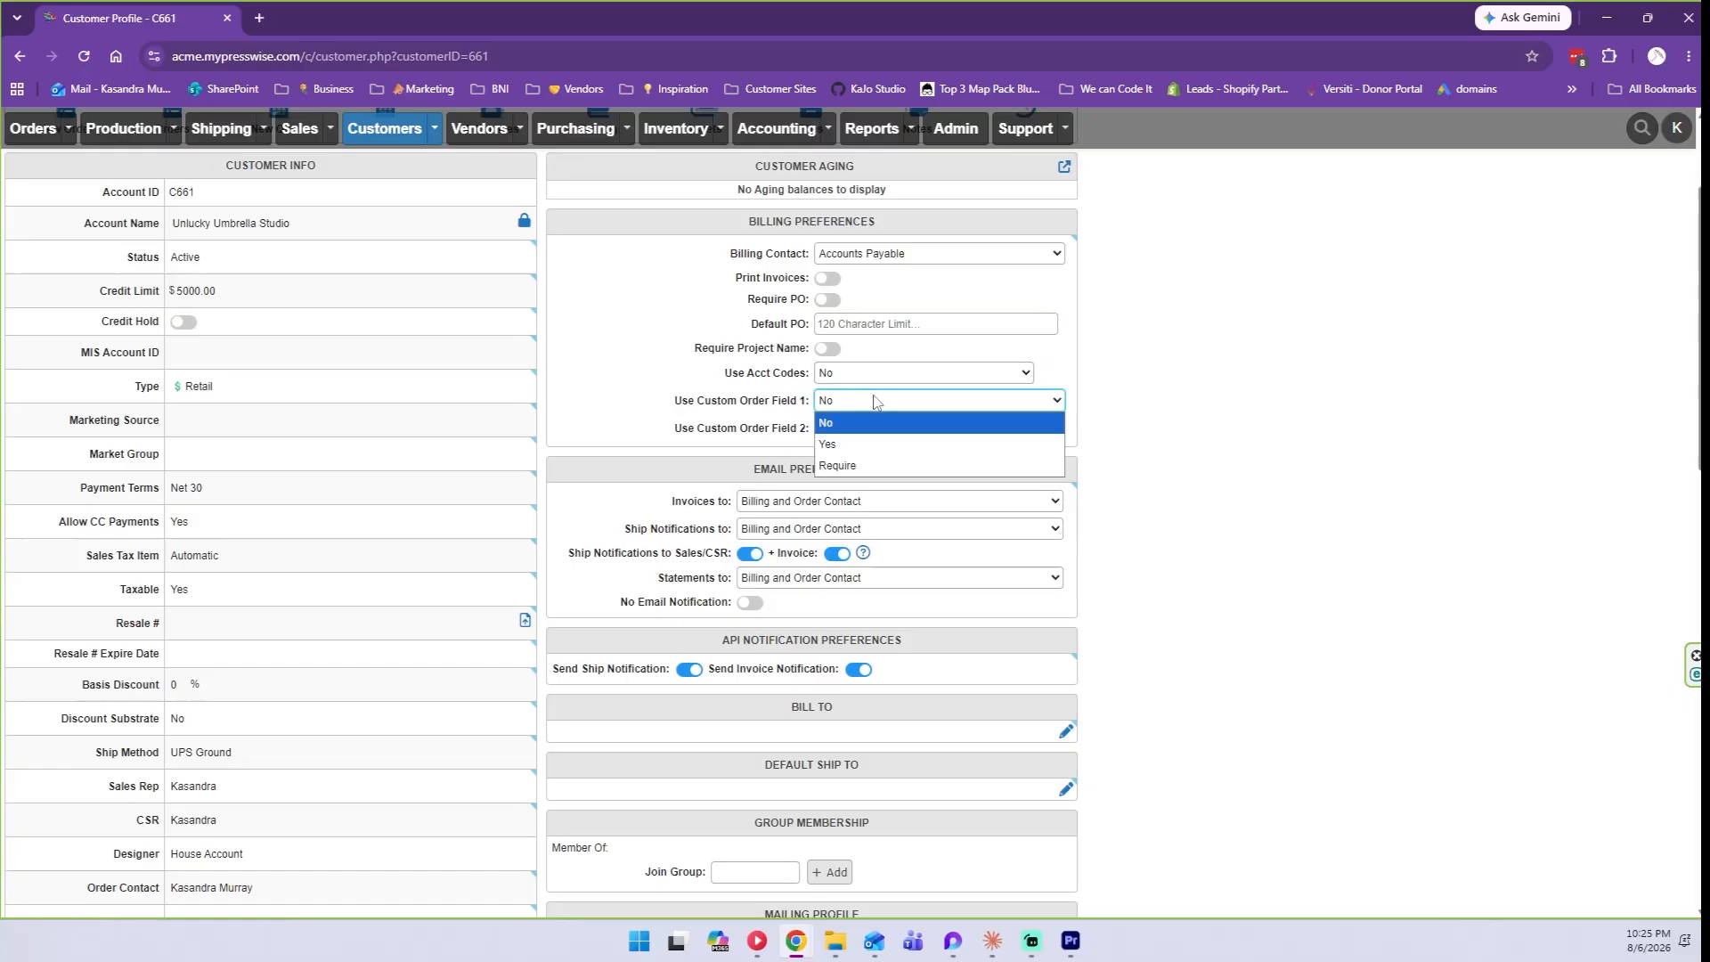
click(848, 451)
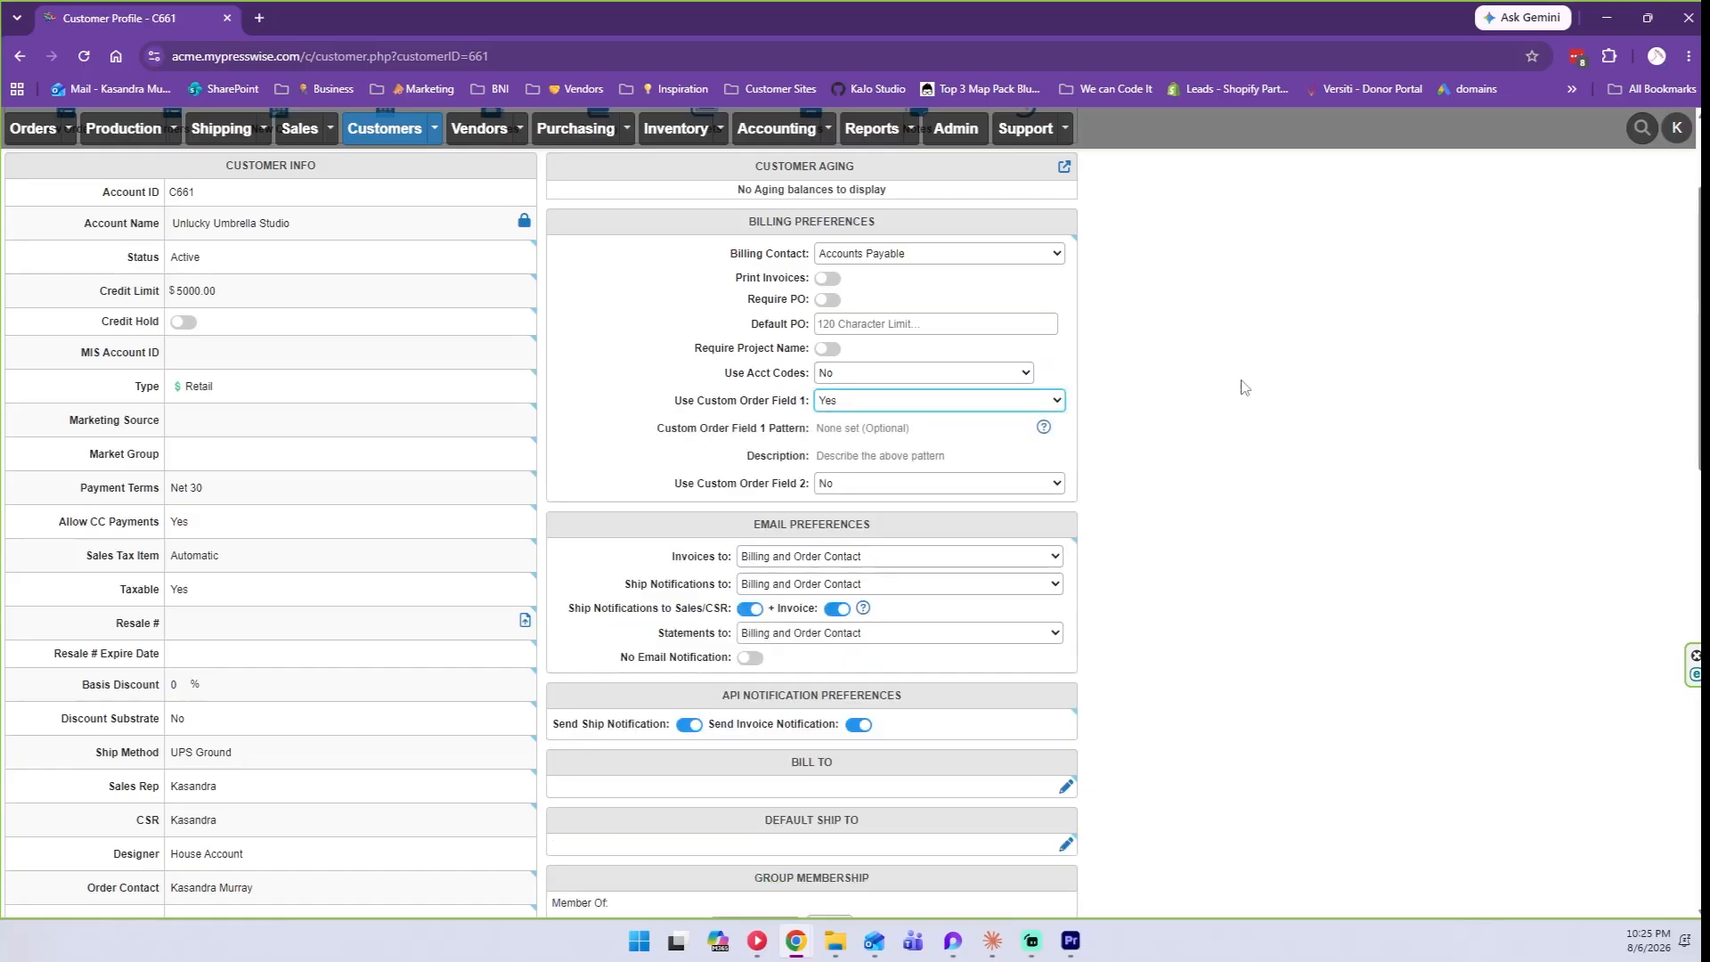
Give Custom Order Field 1 the pattern 'Contract Number', set it to Require, and re-enable Require PO.
click(935, 434)
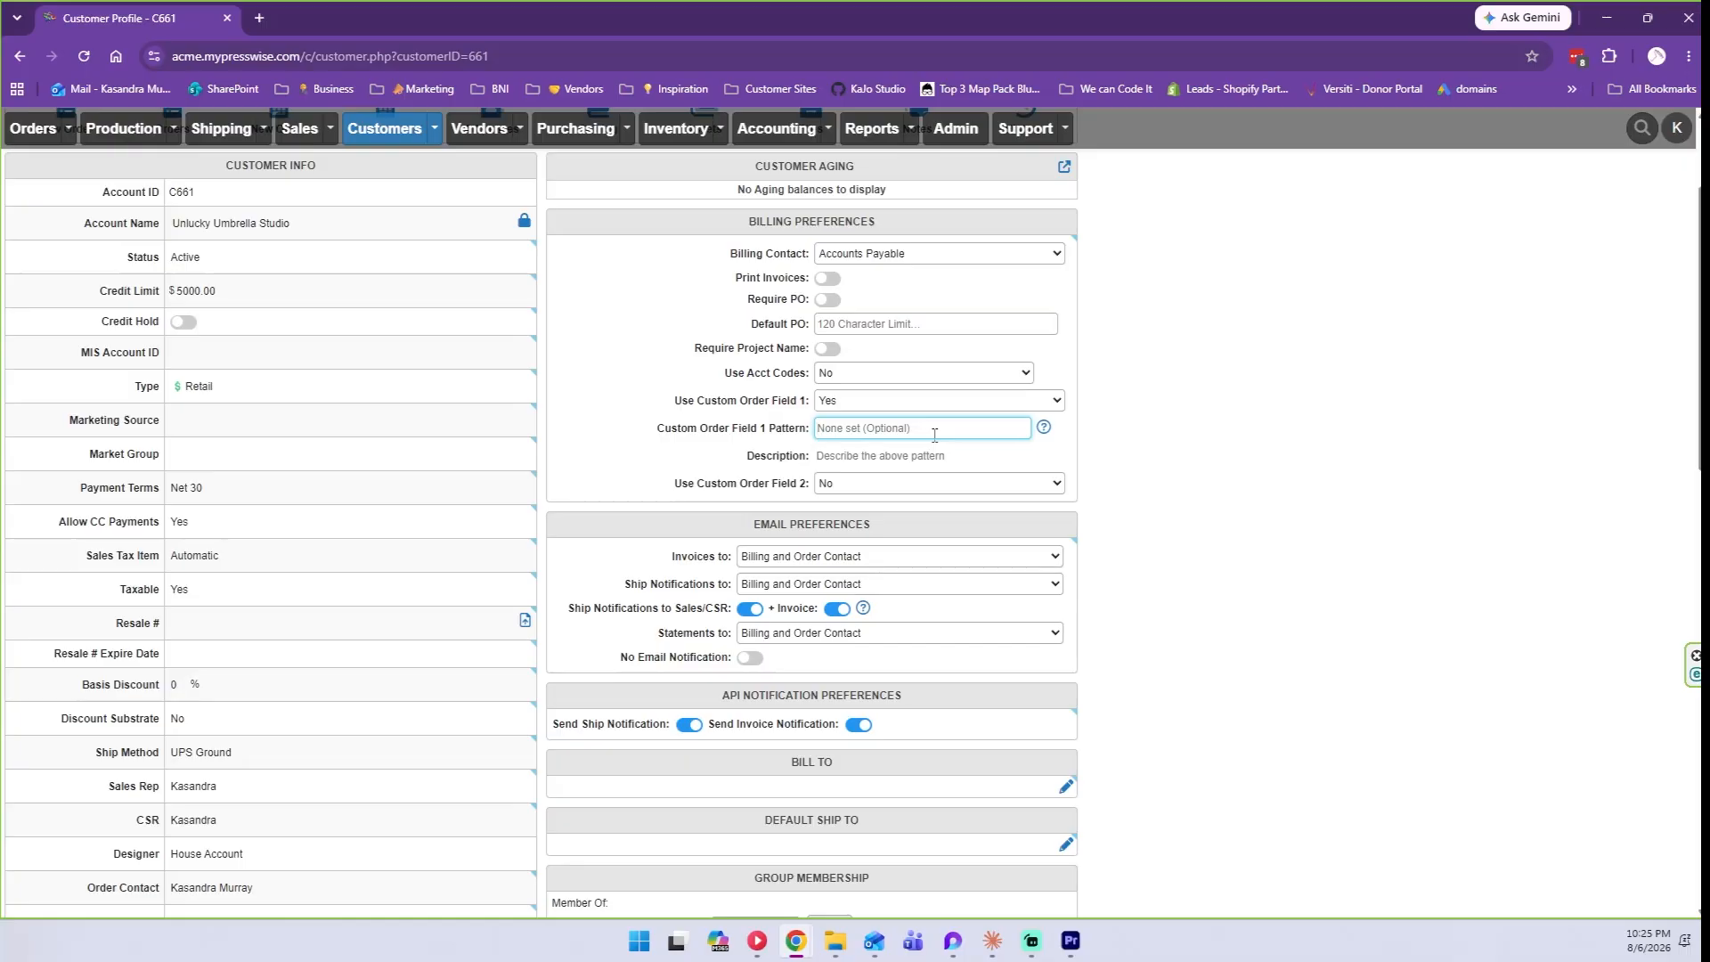
text(Contract Number)
key(Tab)
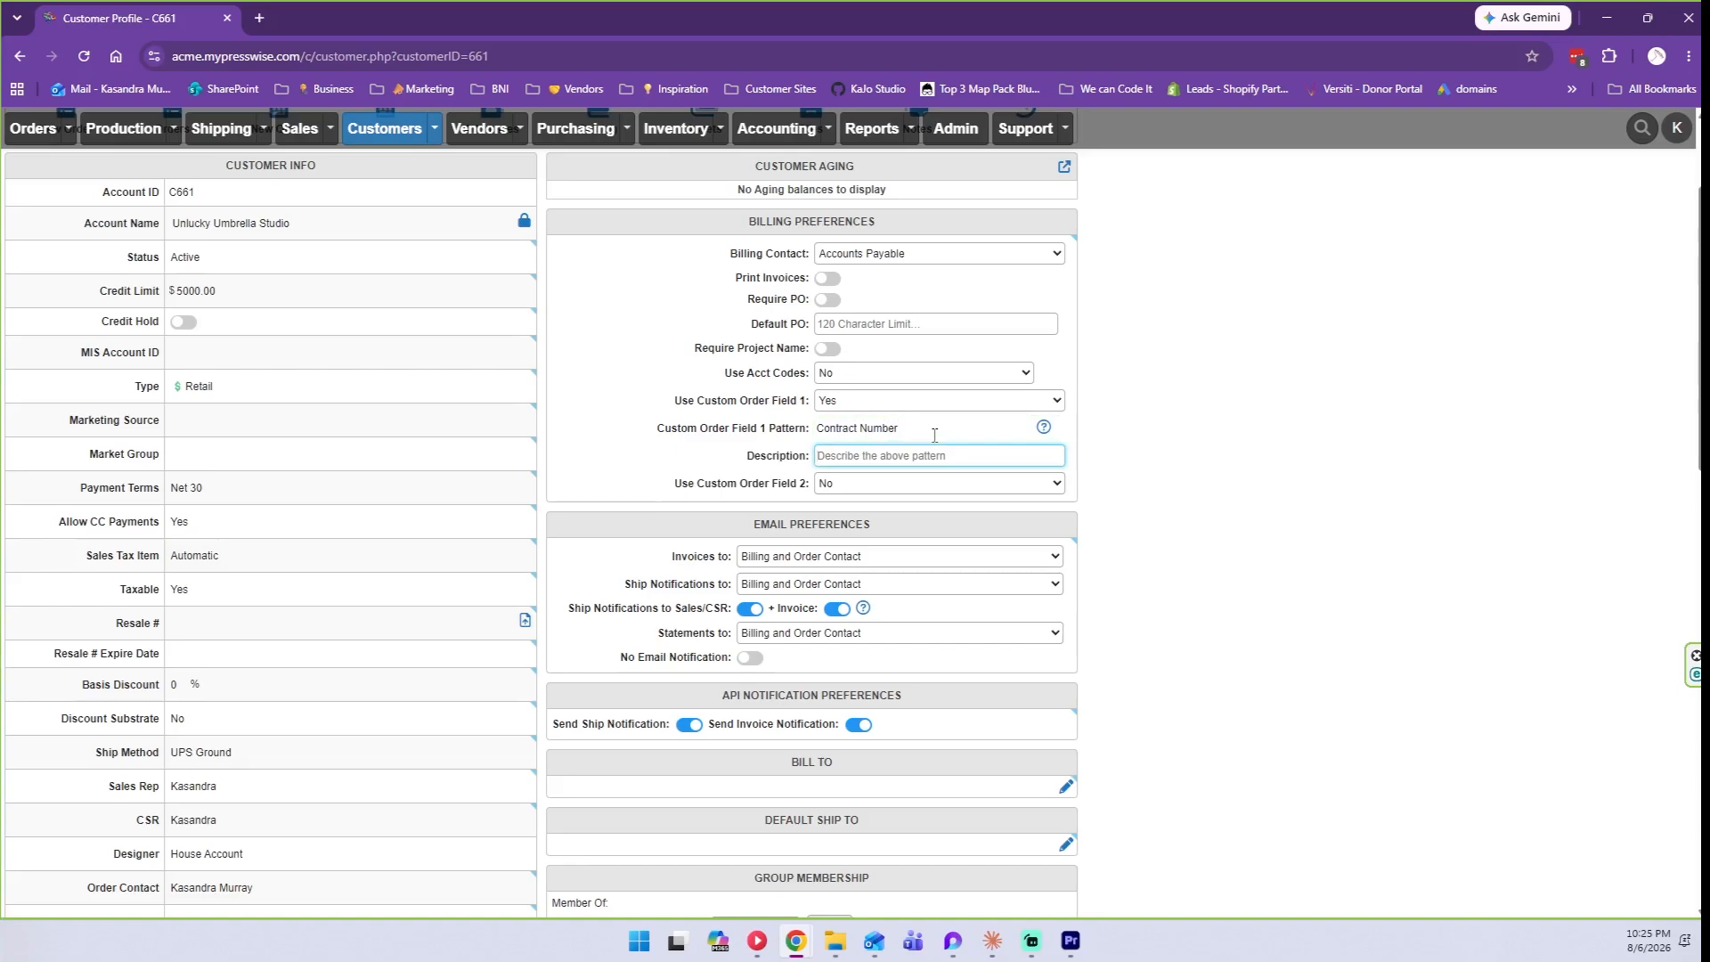
click(934, 435)
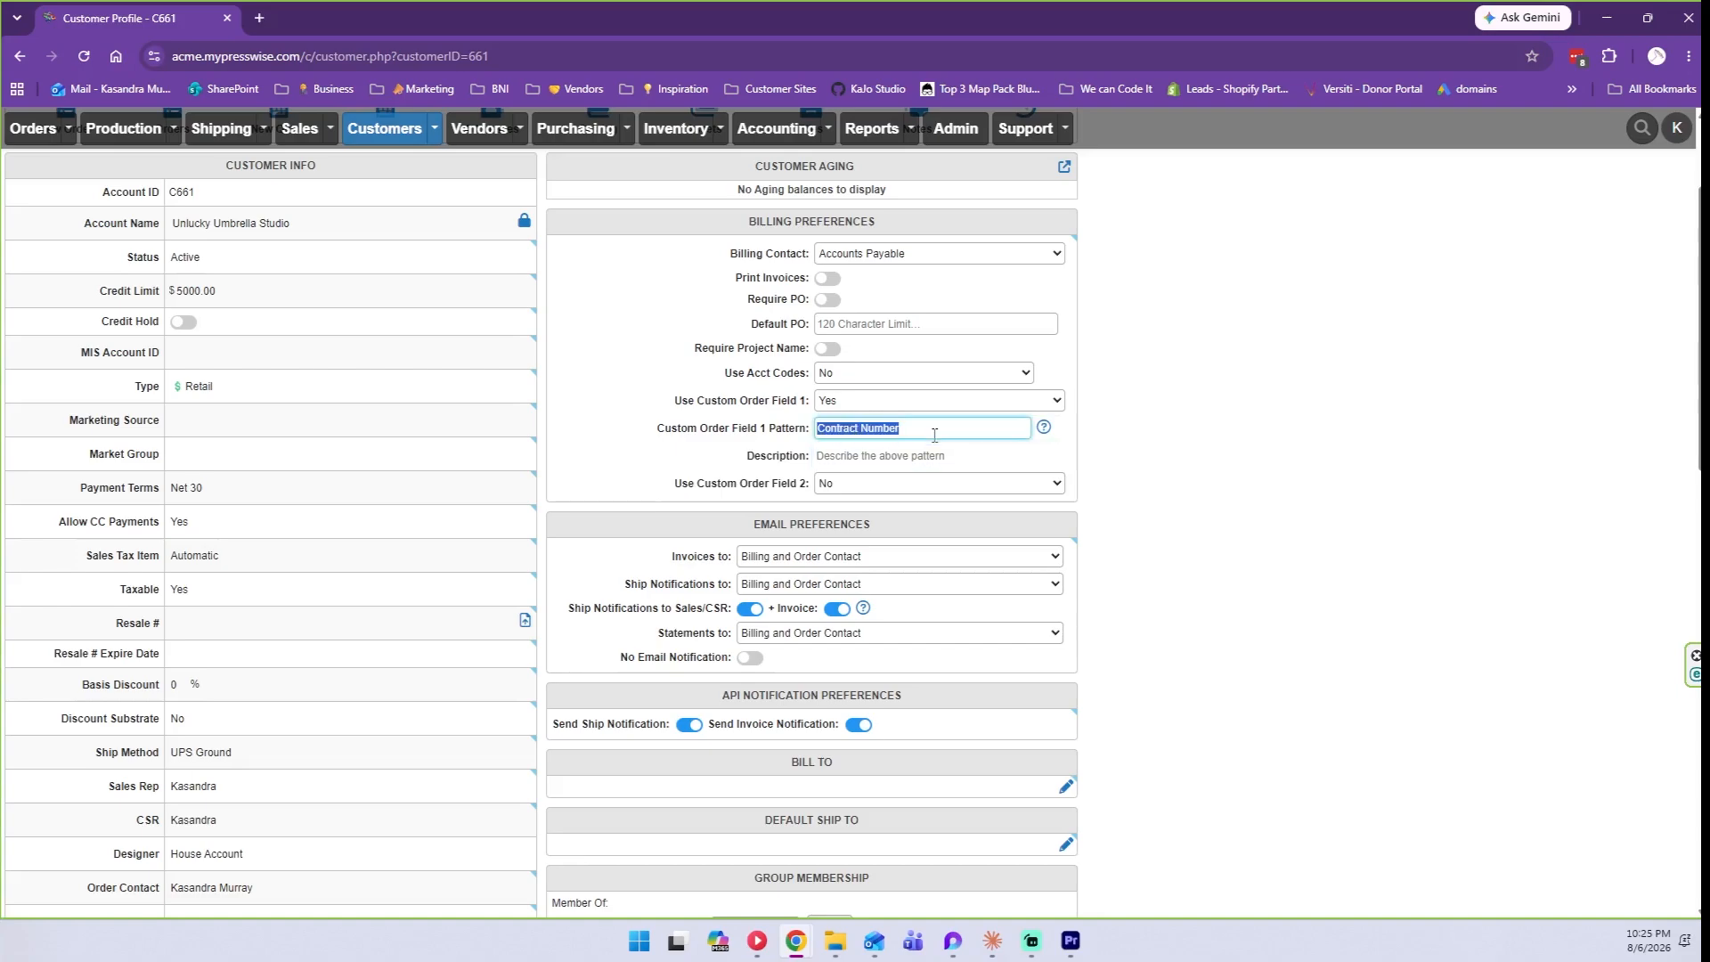
click(900, 452)
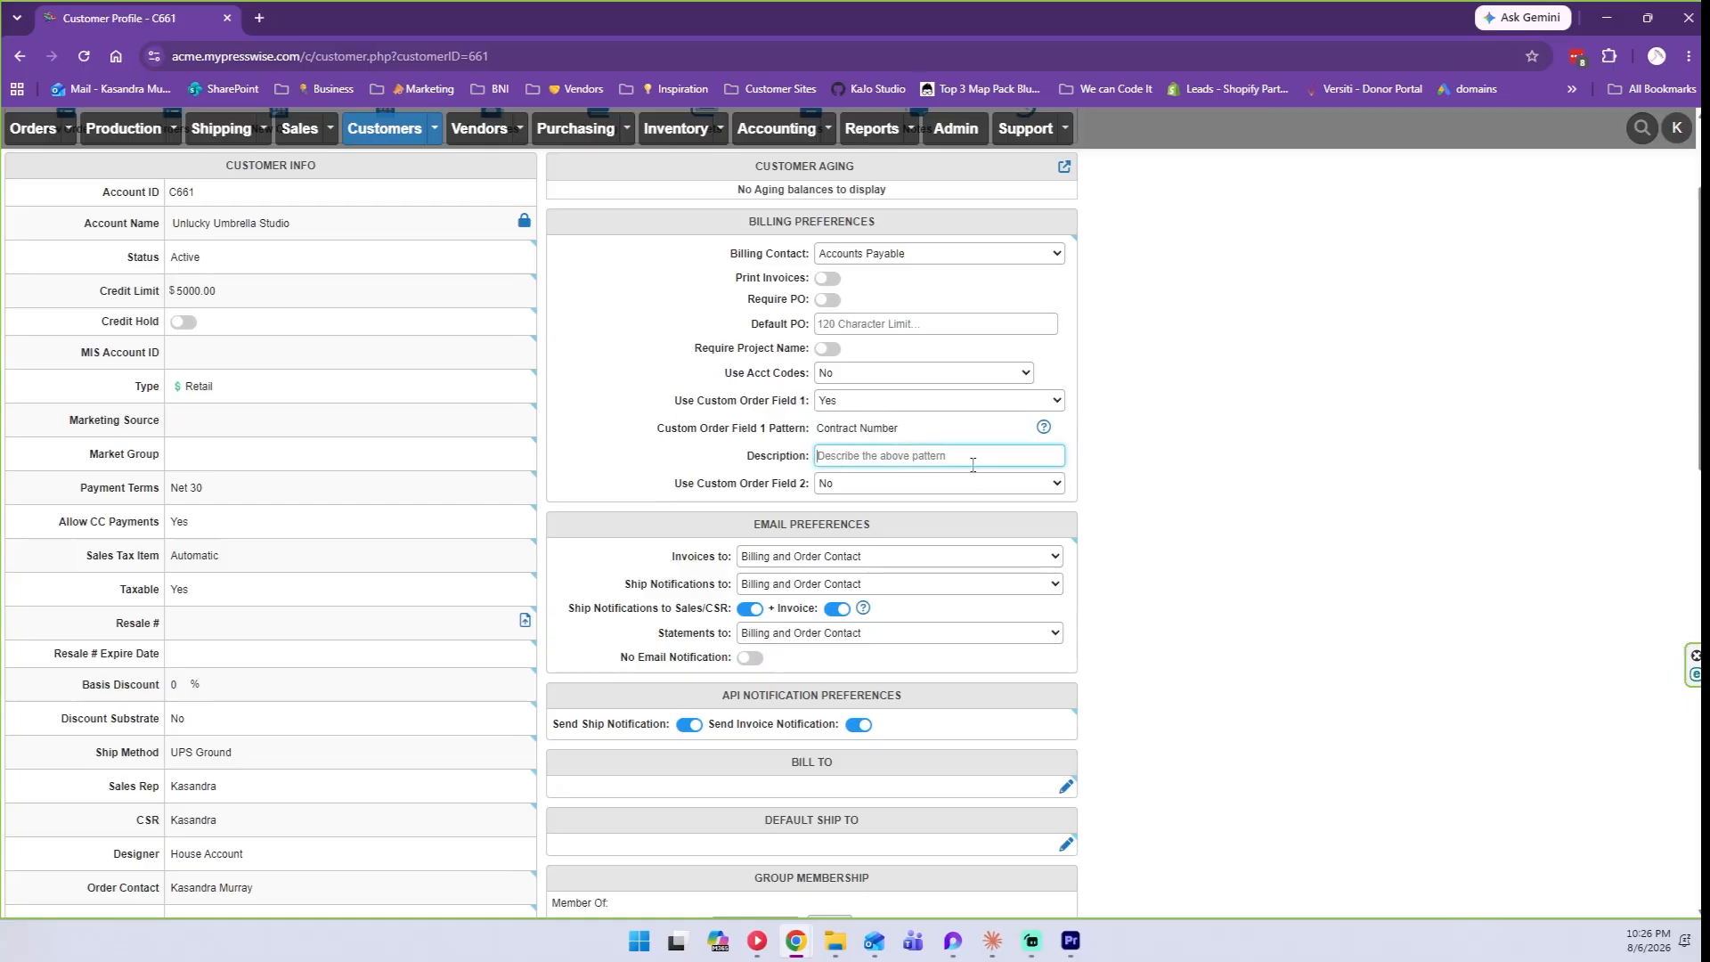
click(1155, 479)
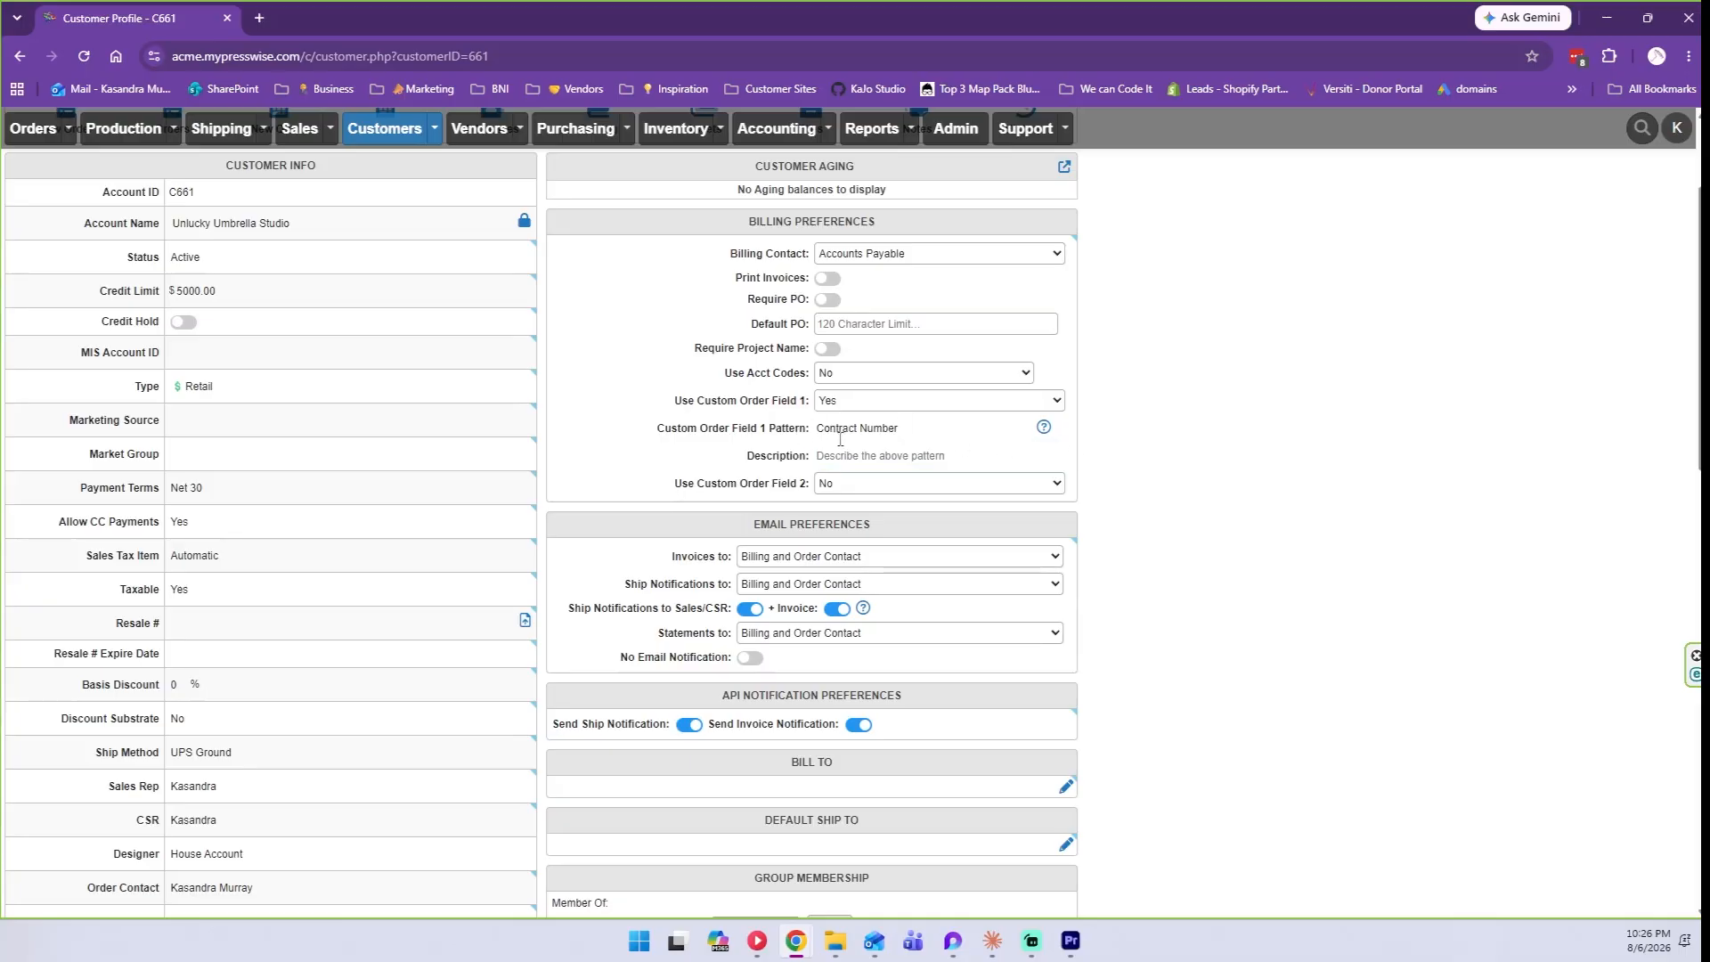
click(842, 403)
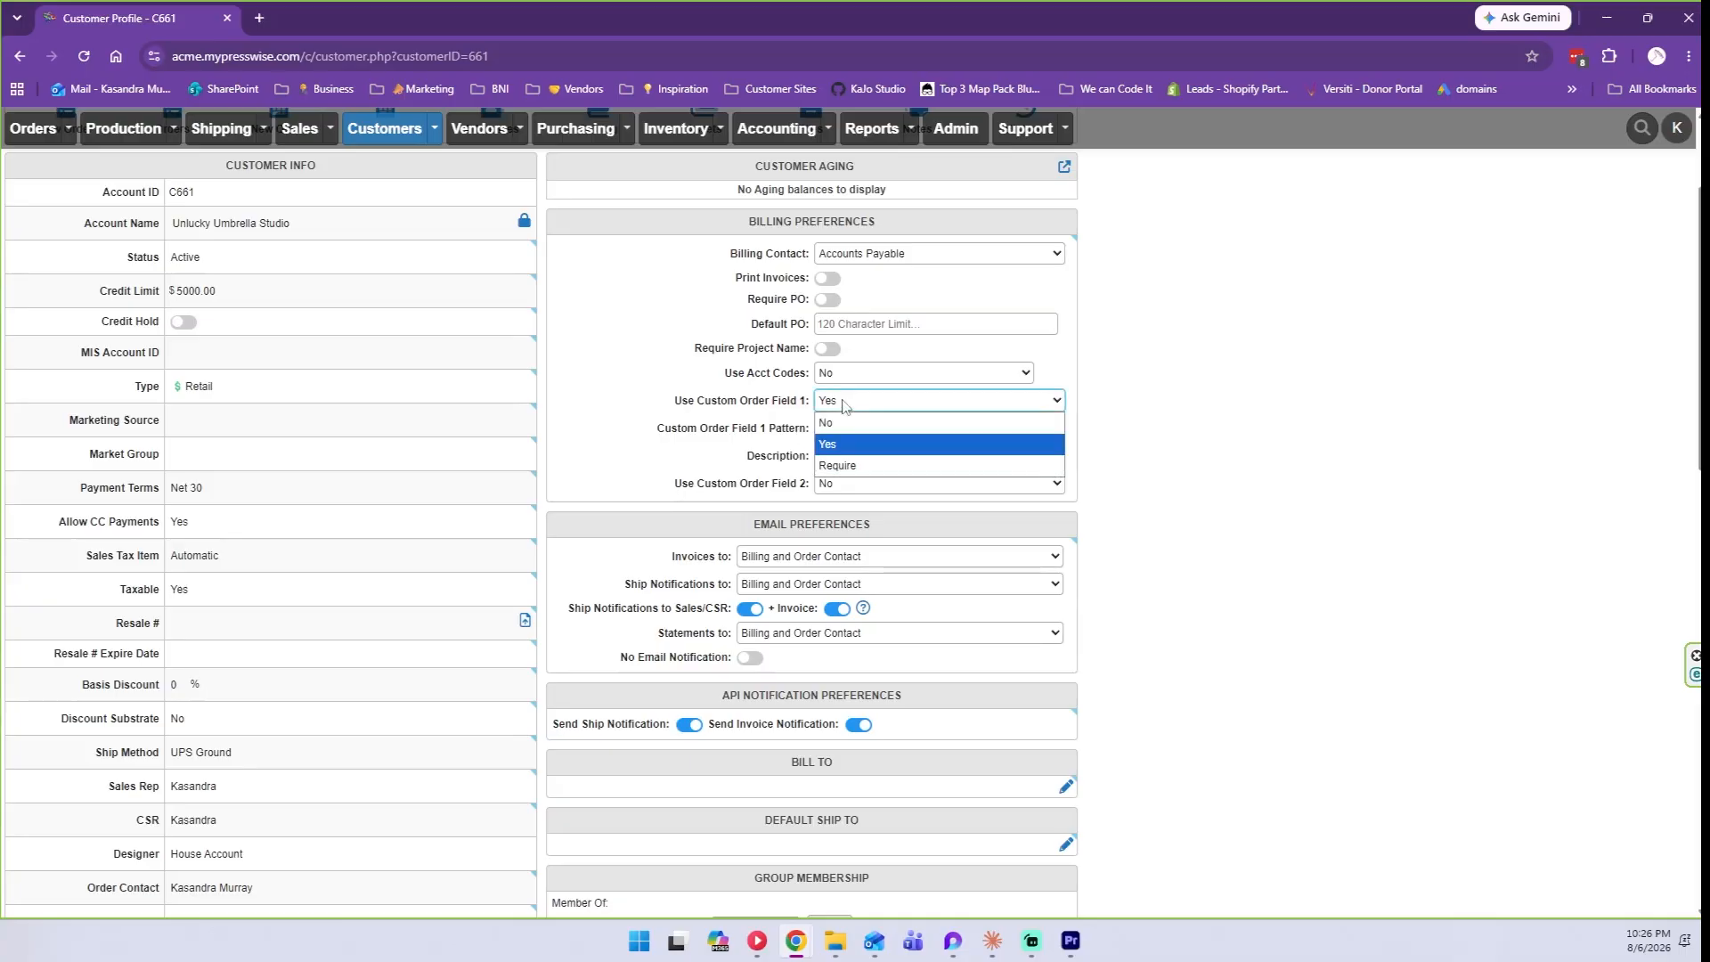
click(861, 466)
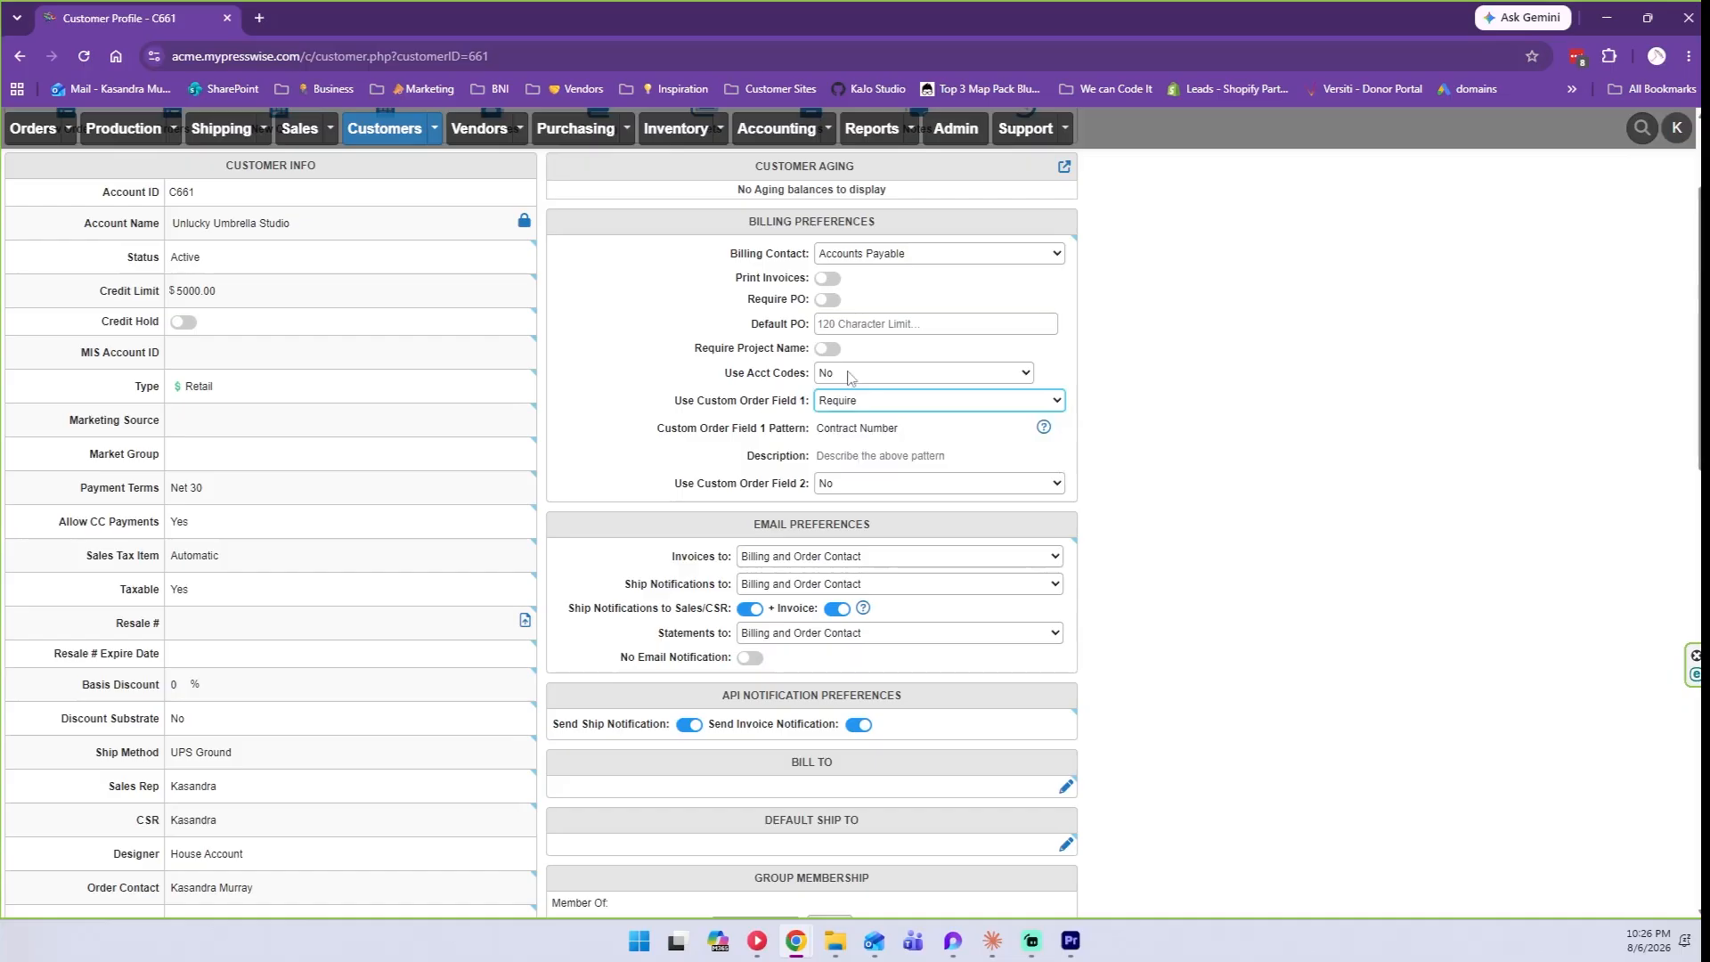
click(826, 303)
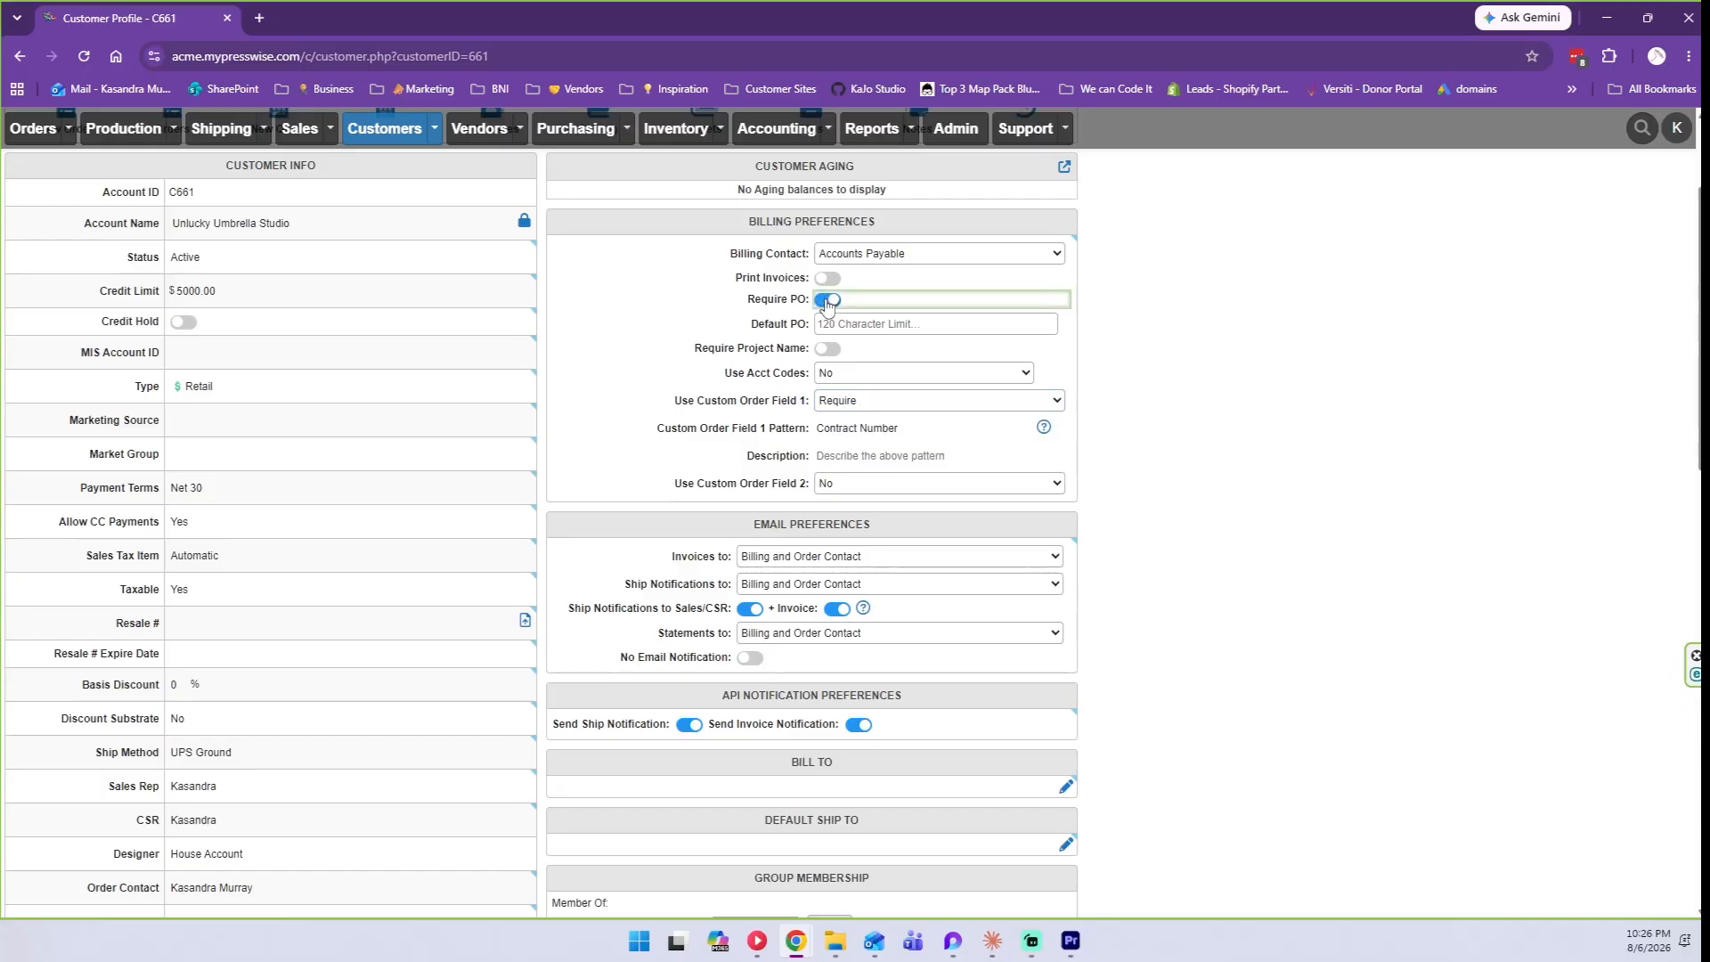
Send invoices only to the Billing Contact.
scroll(1230, 388, down, 1)
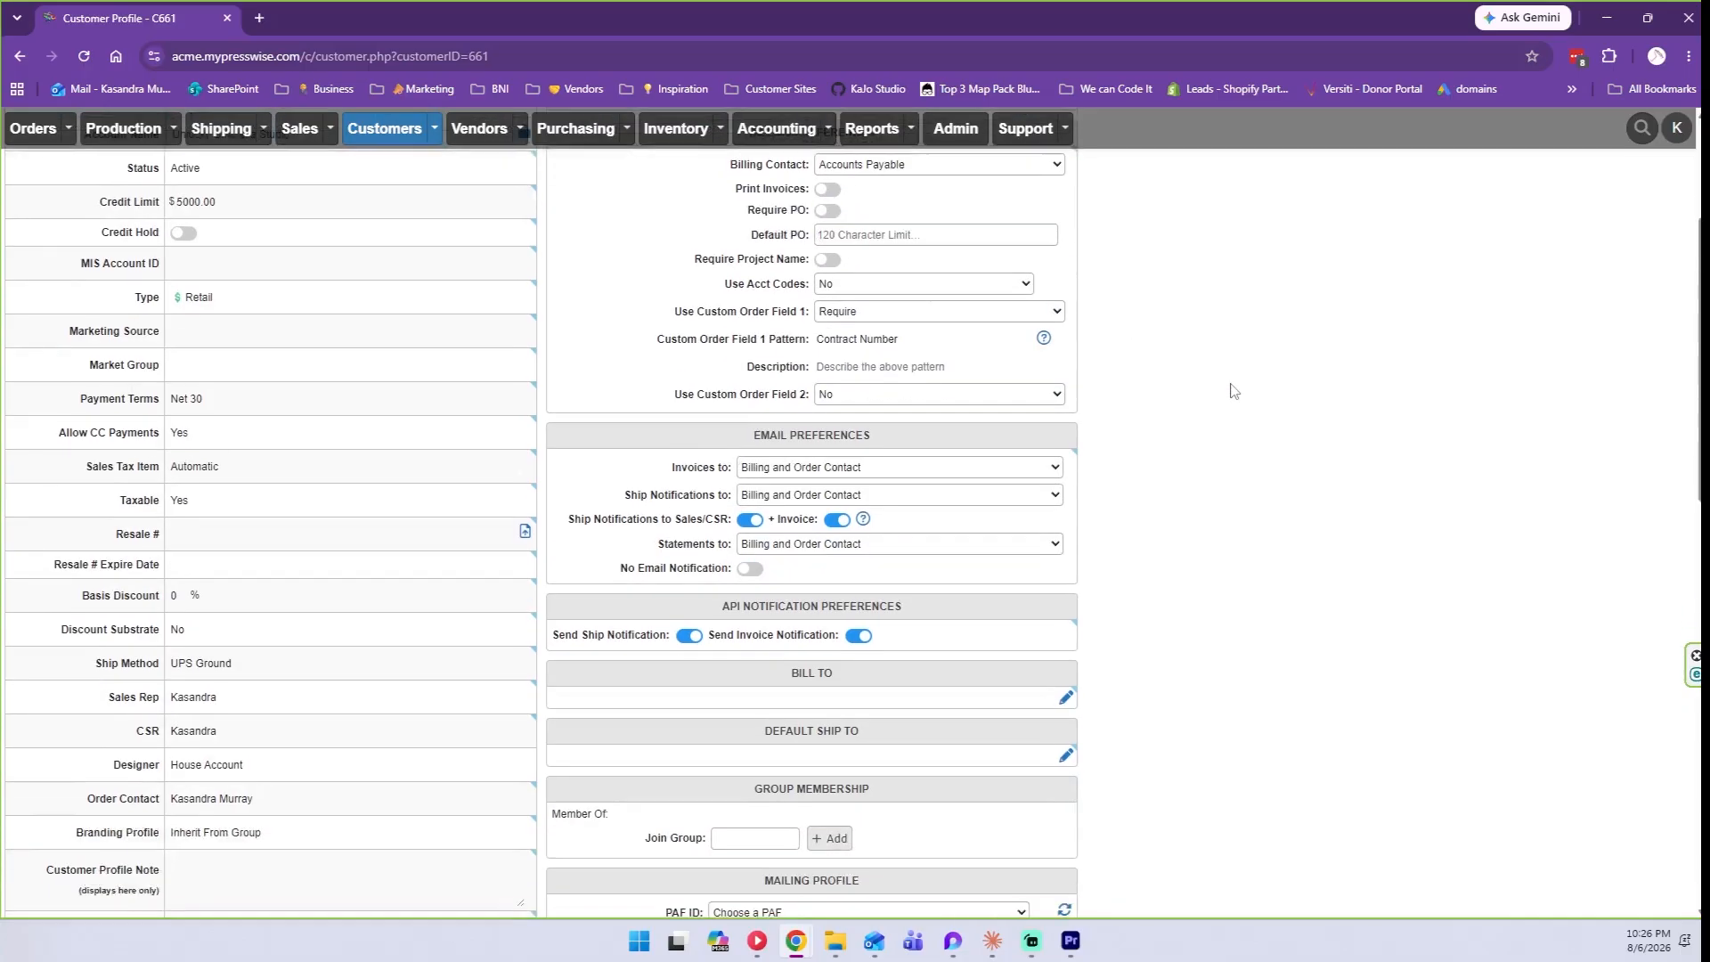
click(756, 472)
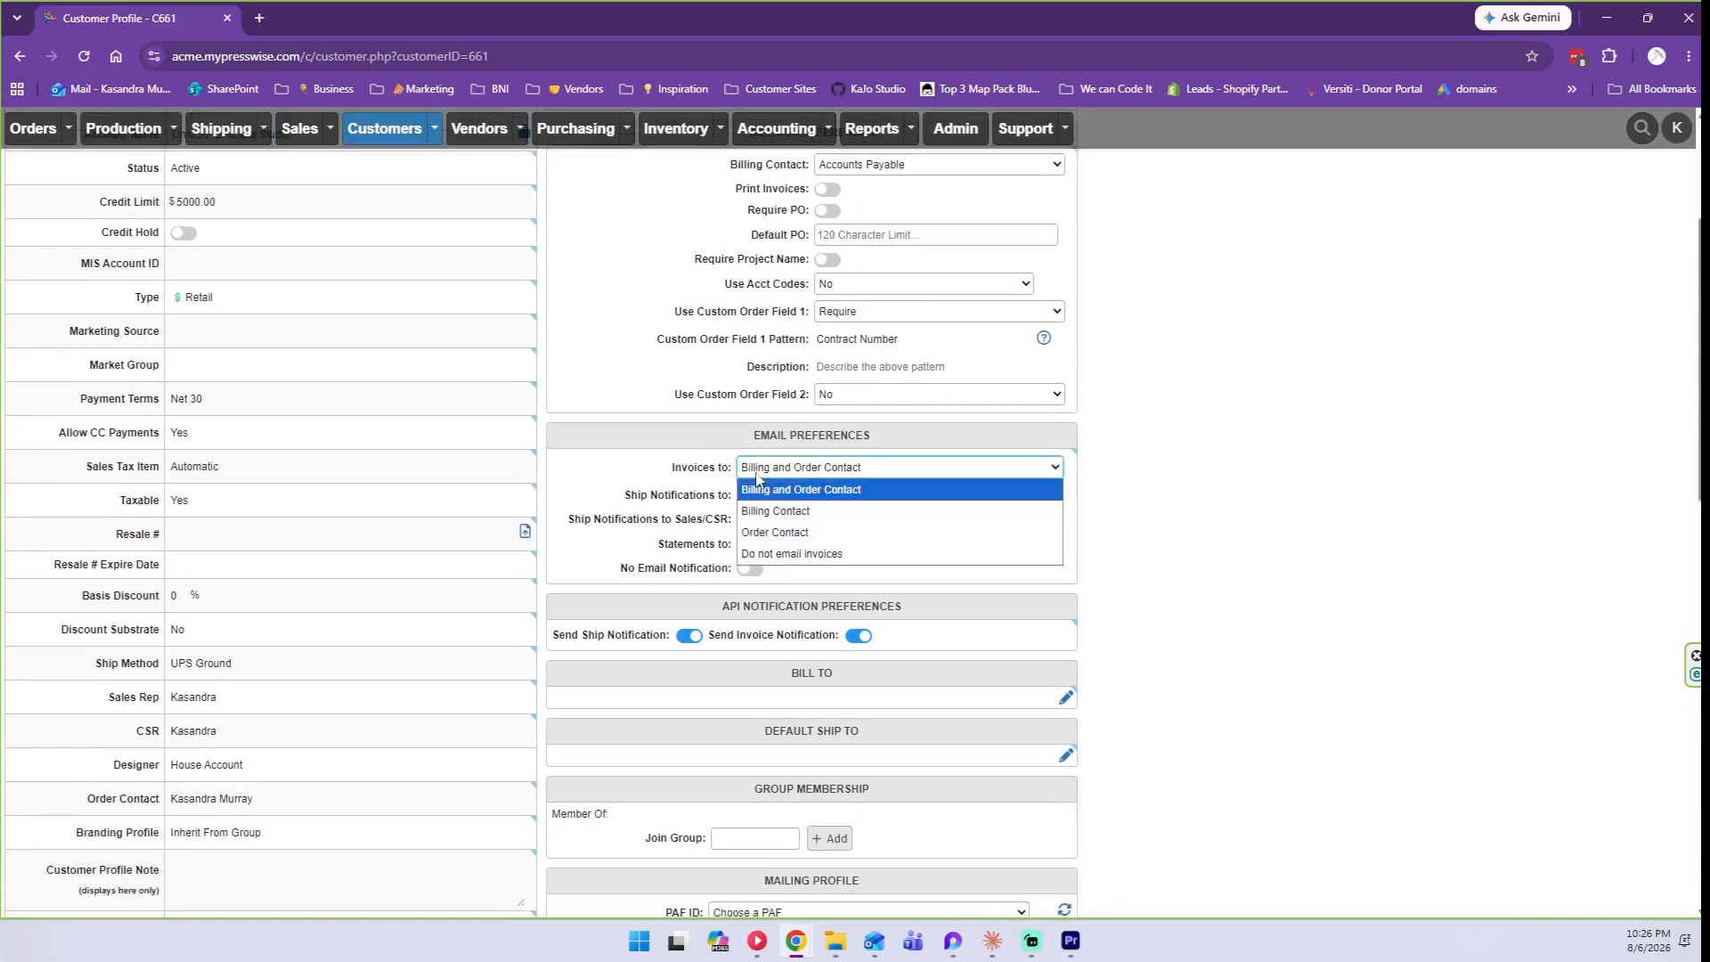
click(869, 489)
scroll(890, 356, up, 1)
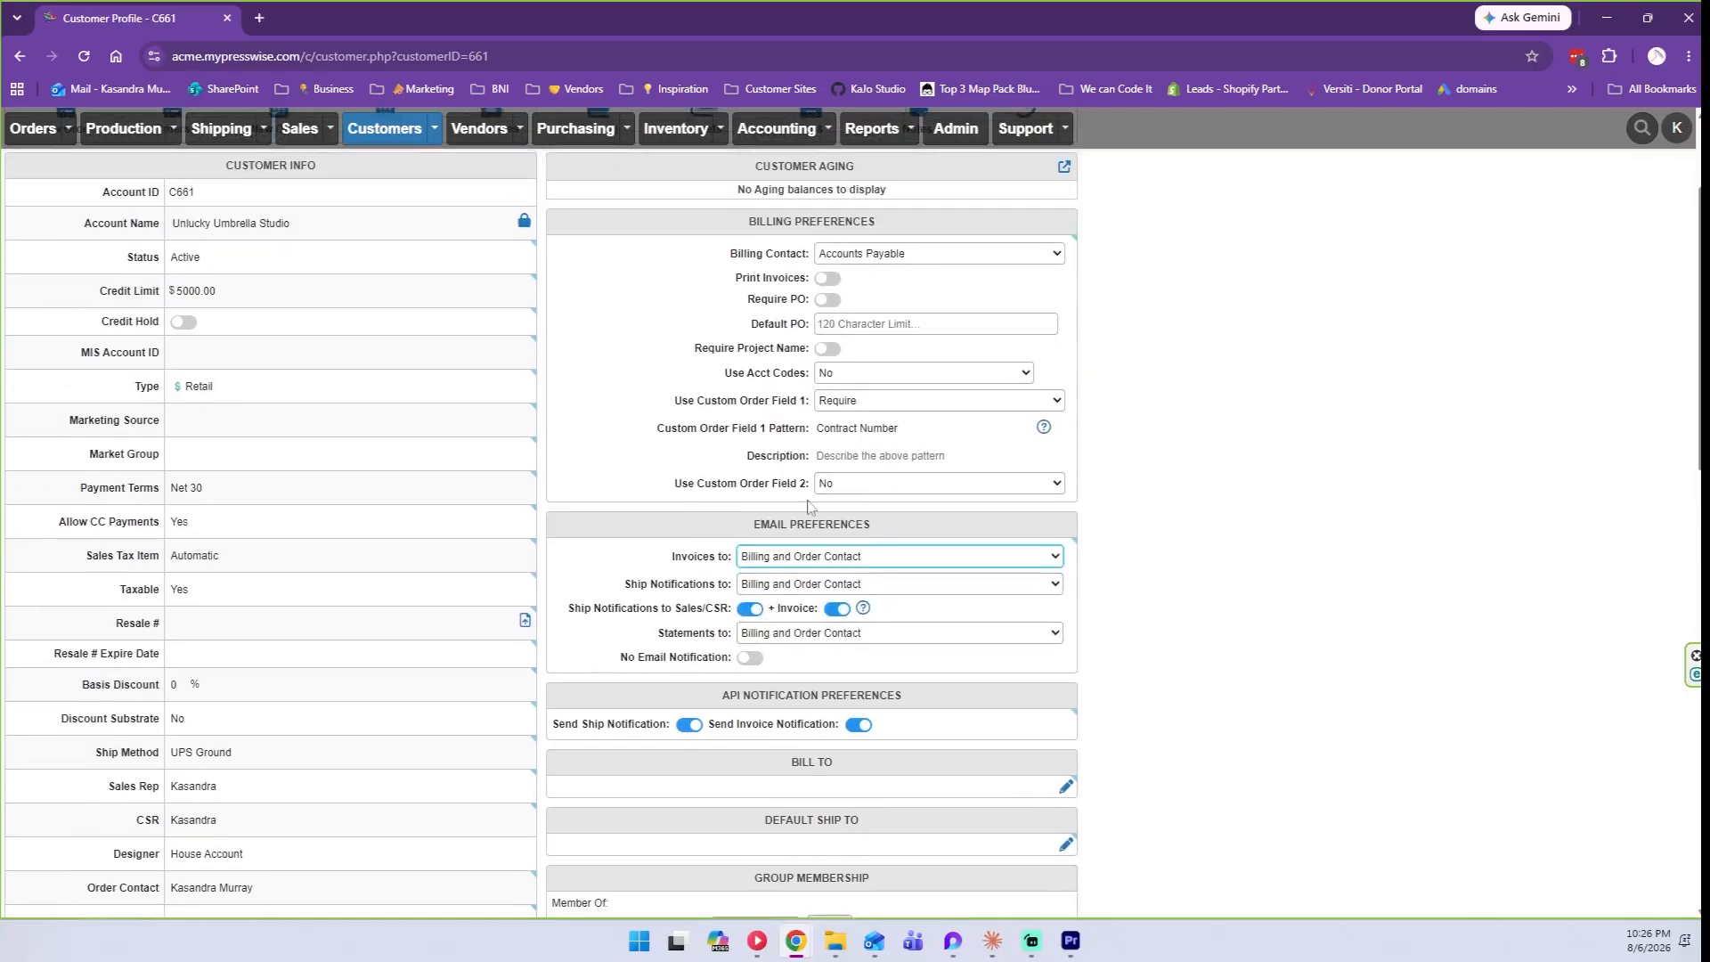
scroll(561, 614, down, 1)
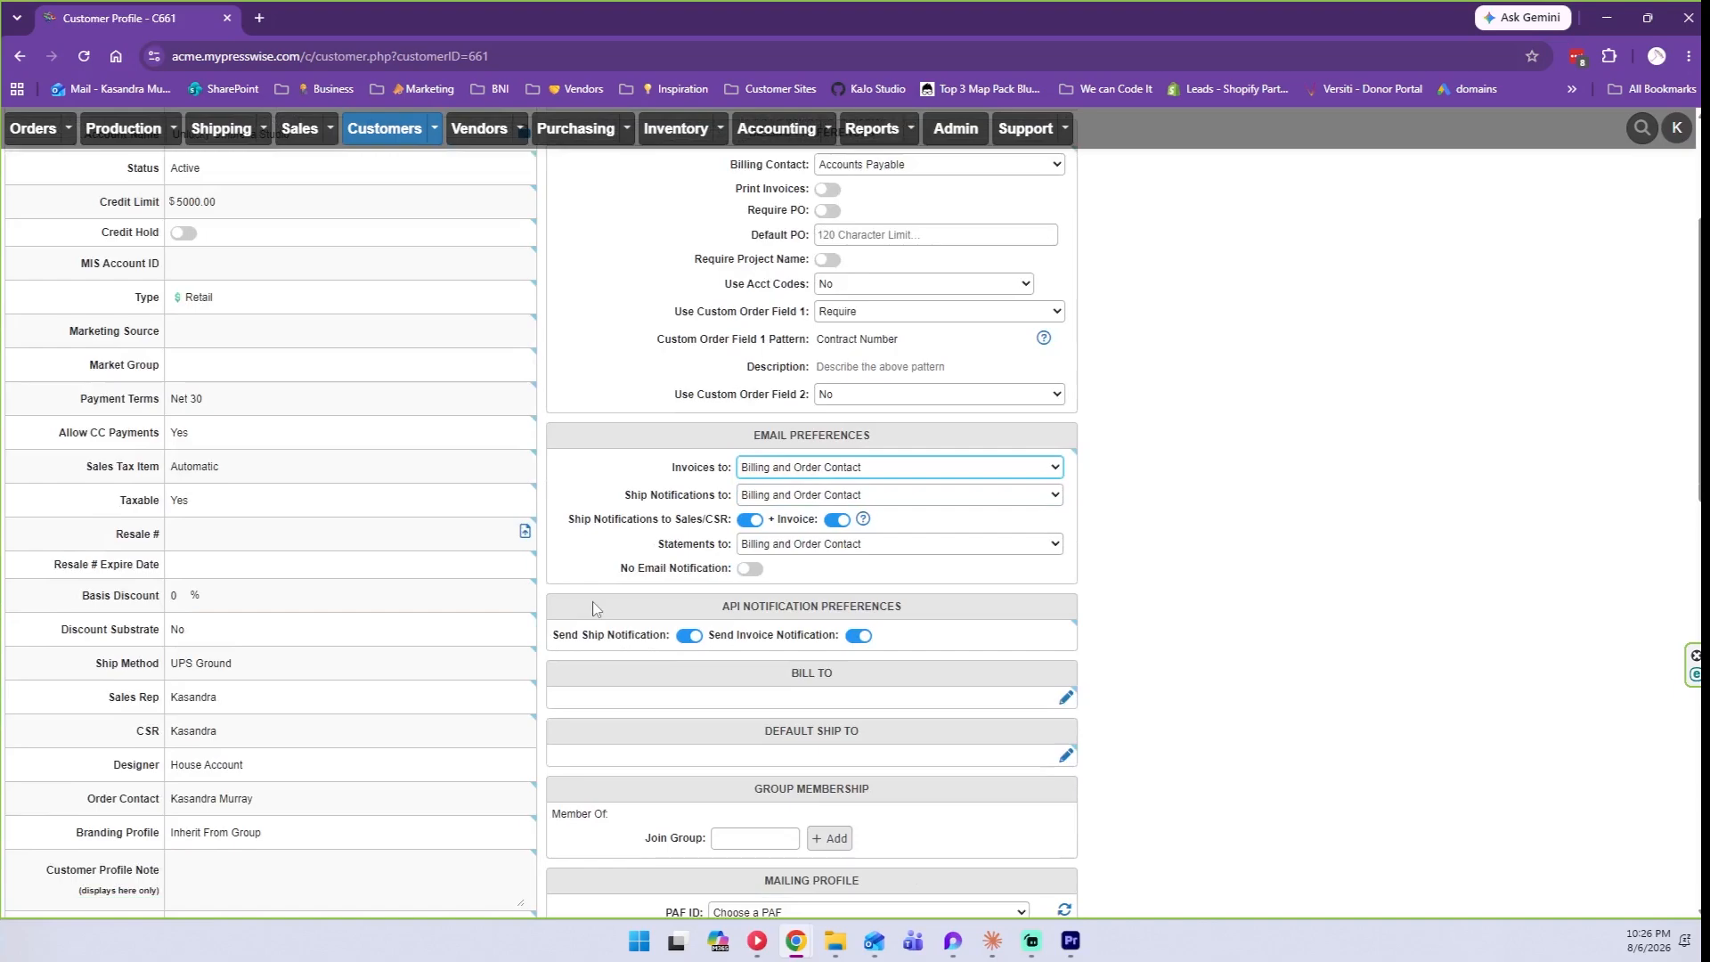
click(779, 469)
click(797, 500)
scroll(899, 231, up, 1)
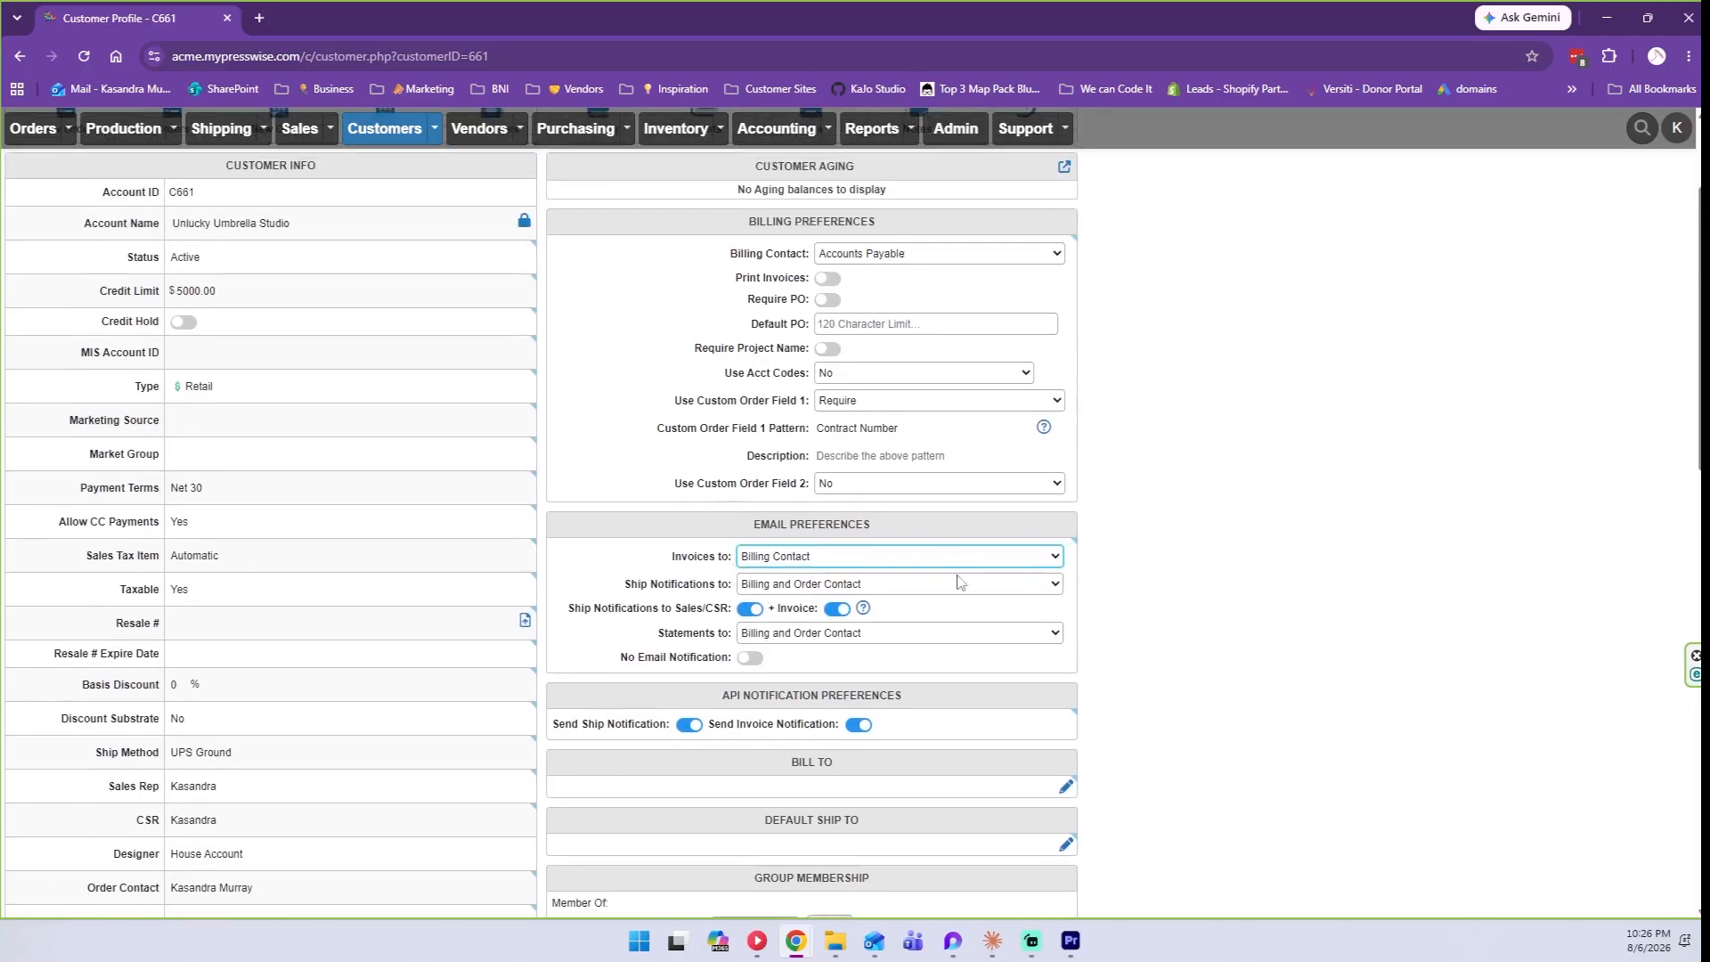
Send ship notifications to the Order Contact and statements to the Billing Contact.
click(783, 587)
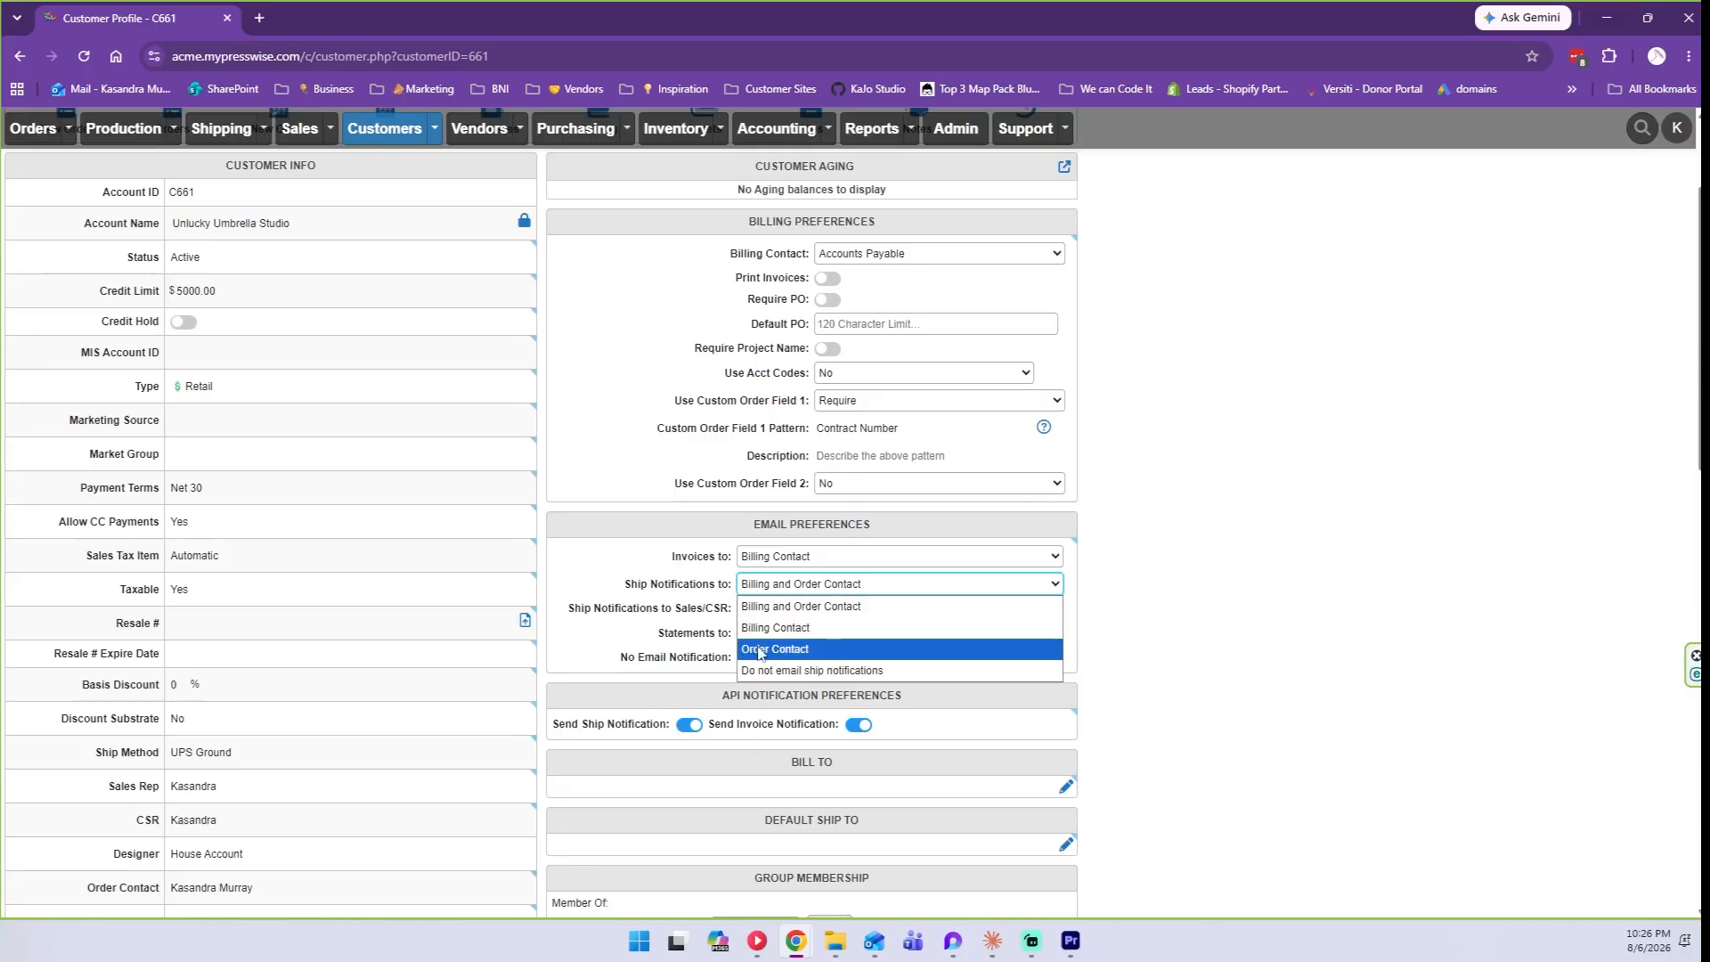
click(758, 650)
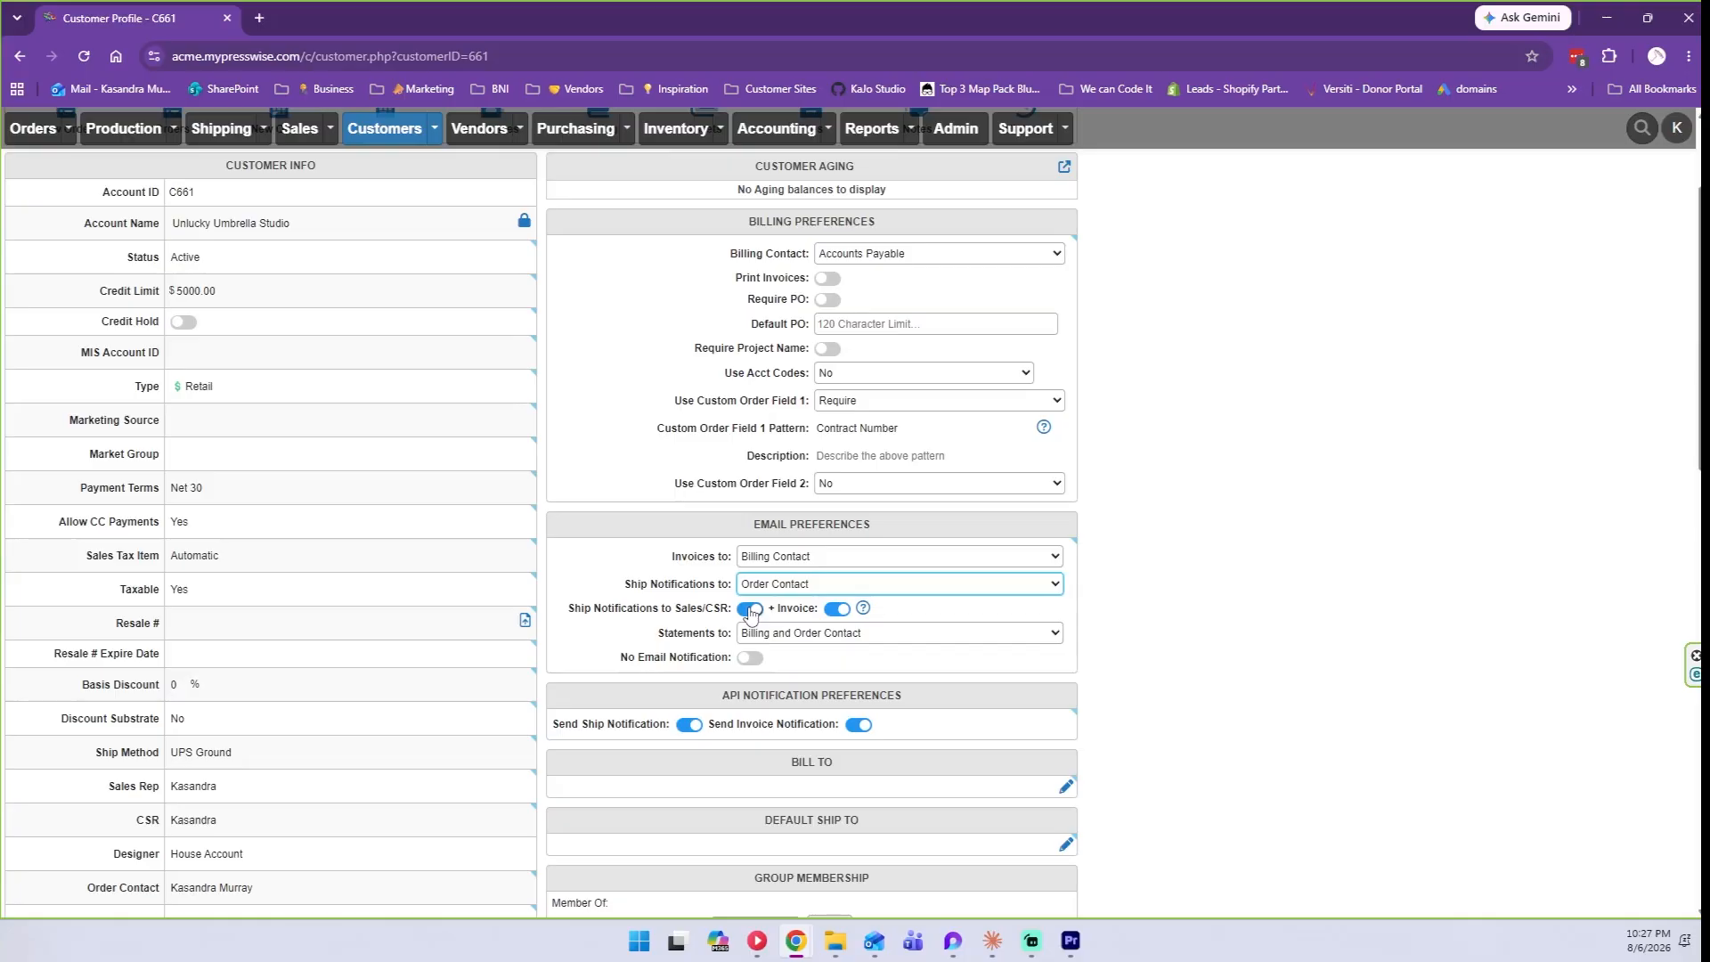
scroll(750, 613, down, 1)
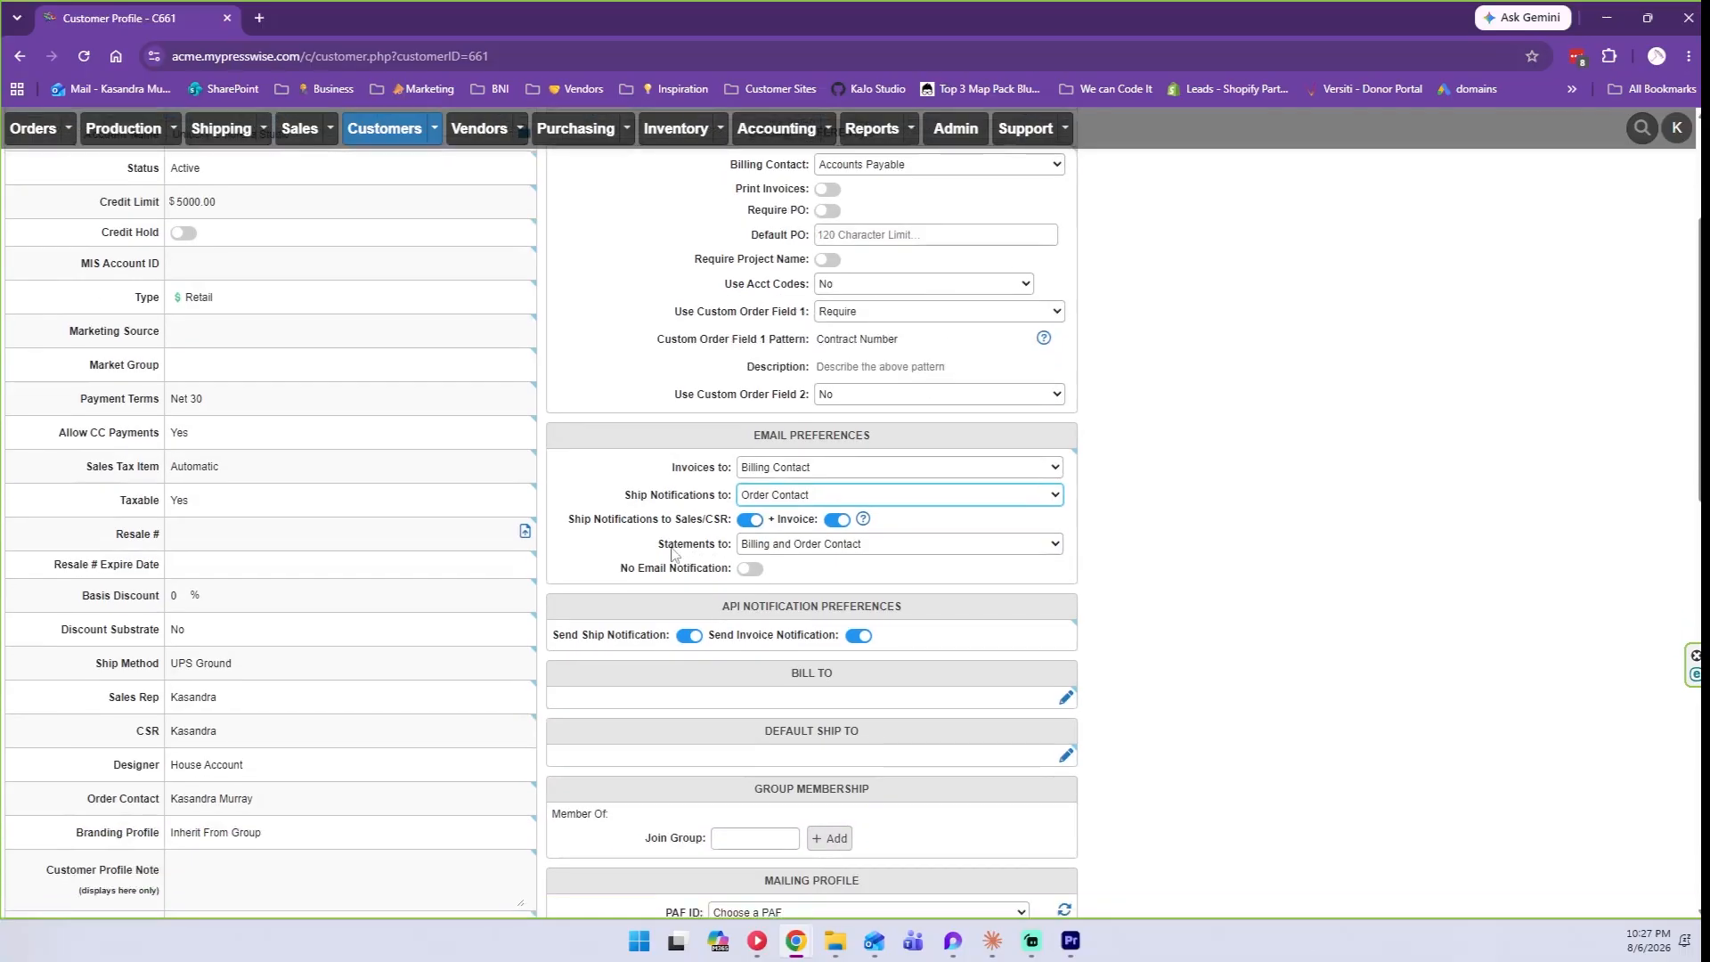
click(749, 548)
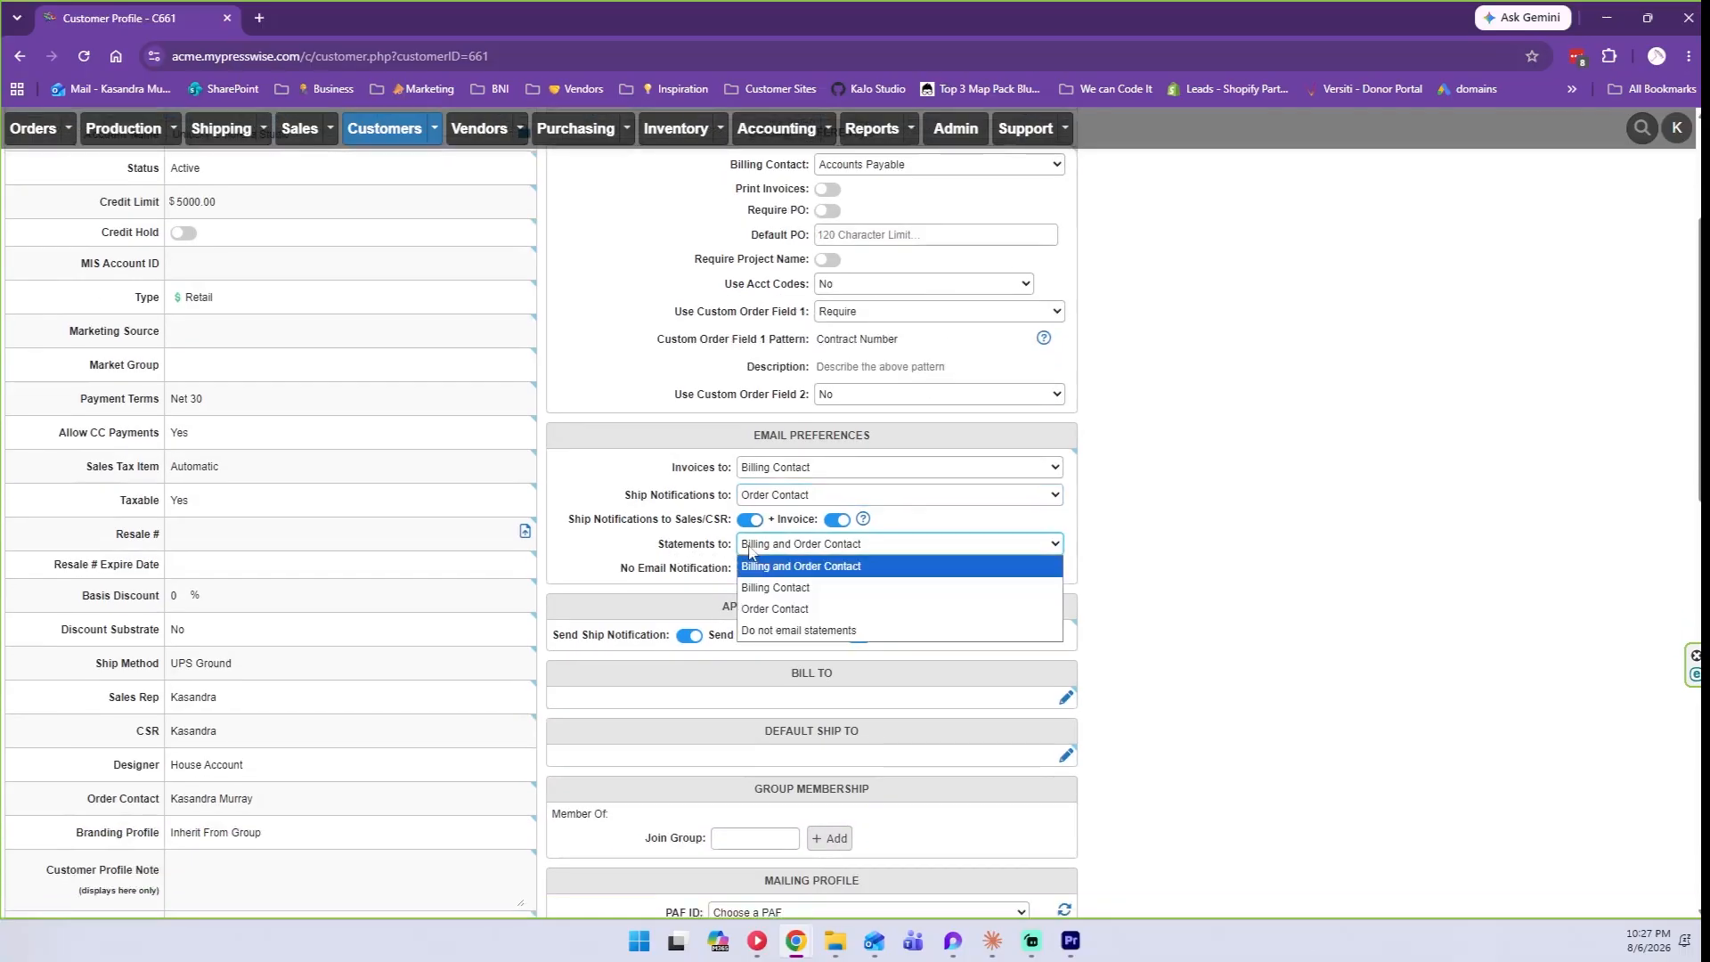
click(771, 588)
scroll(1303, 611, up, 3)
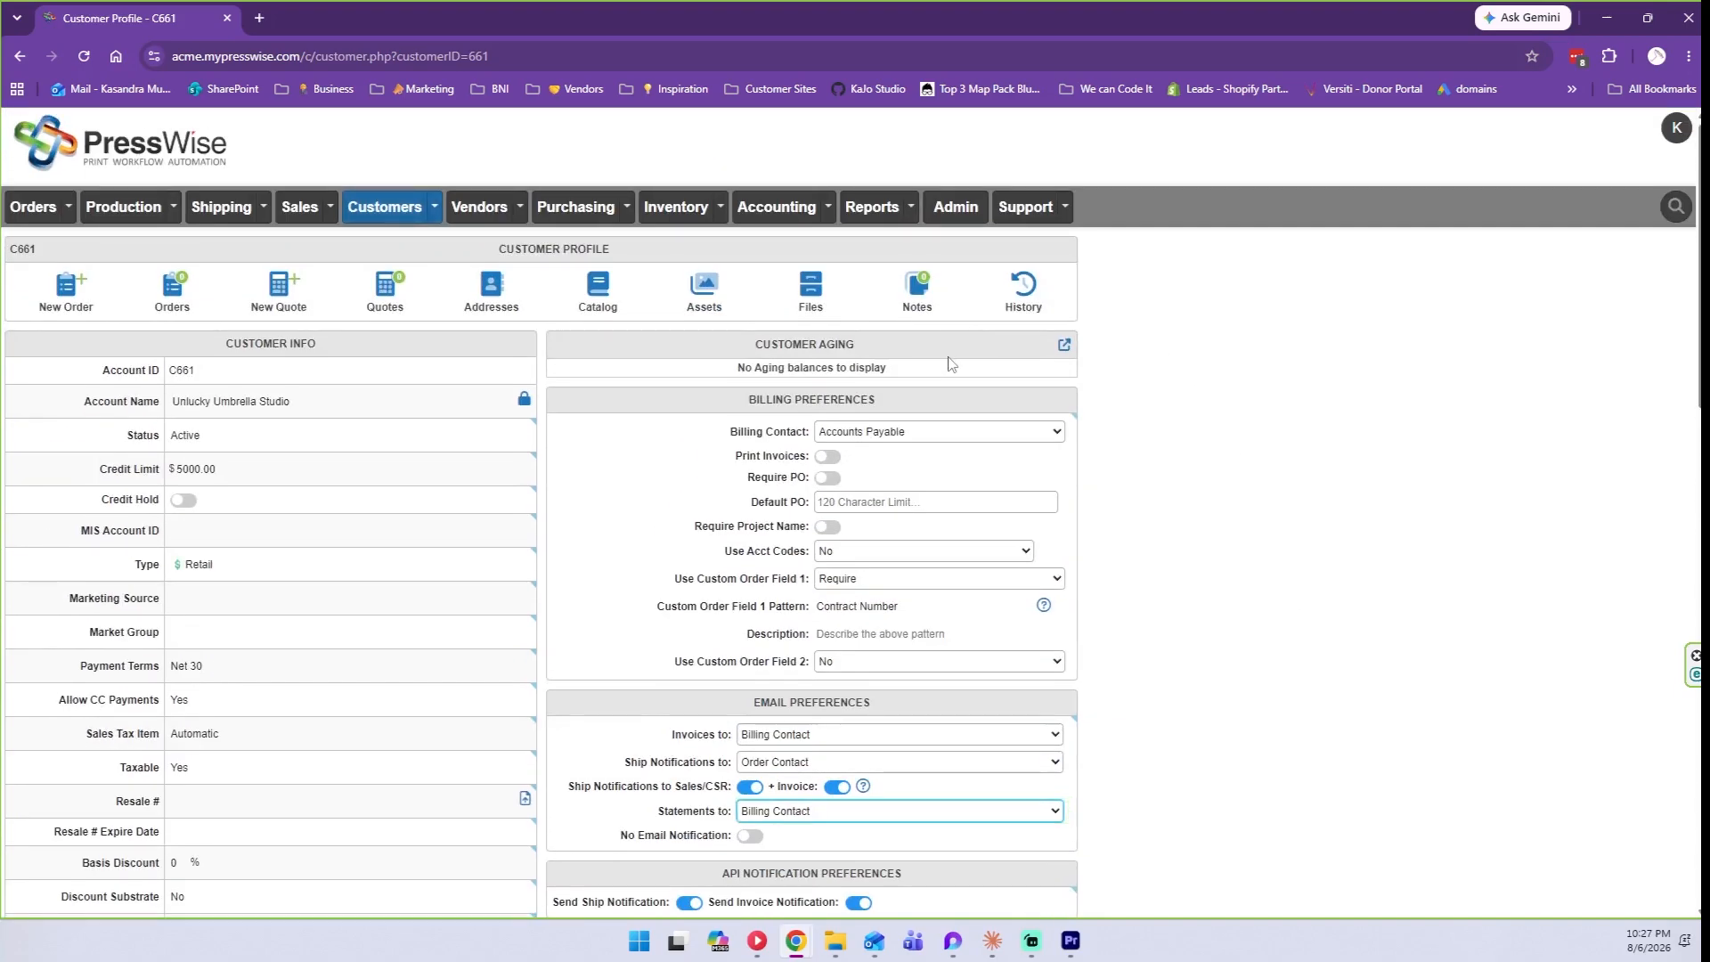
scroll(773, 643, down, 2)
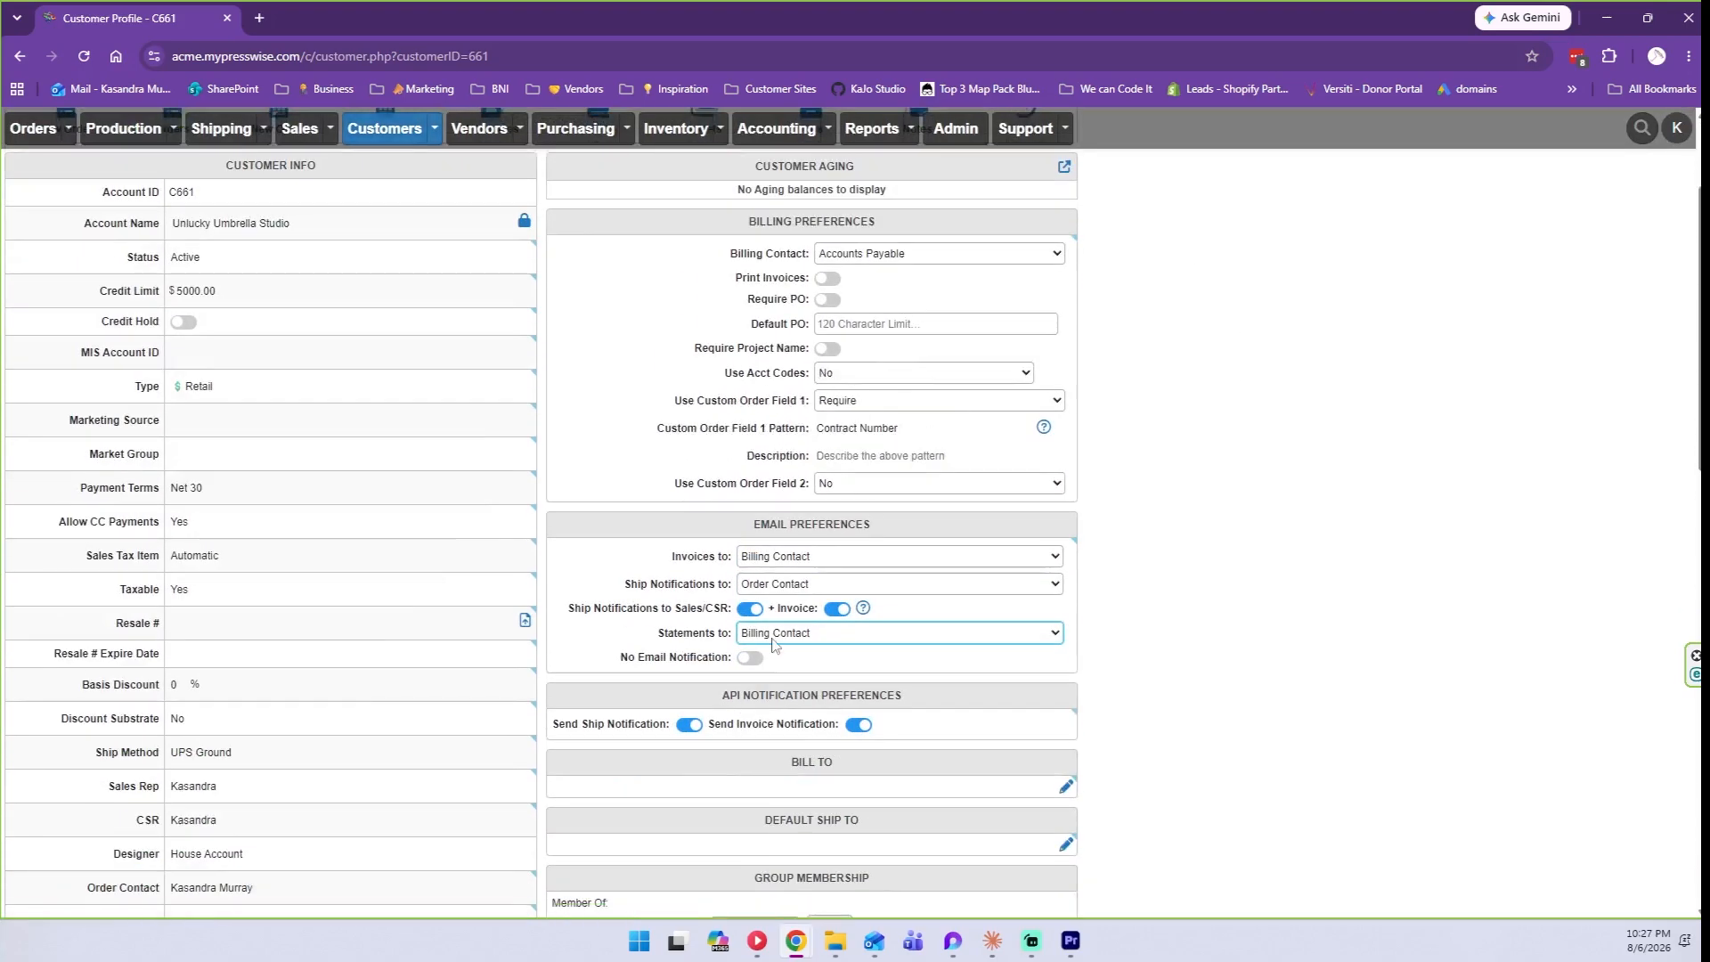
click(773, 643)
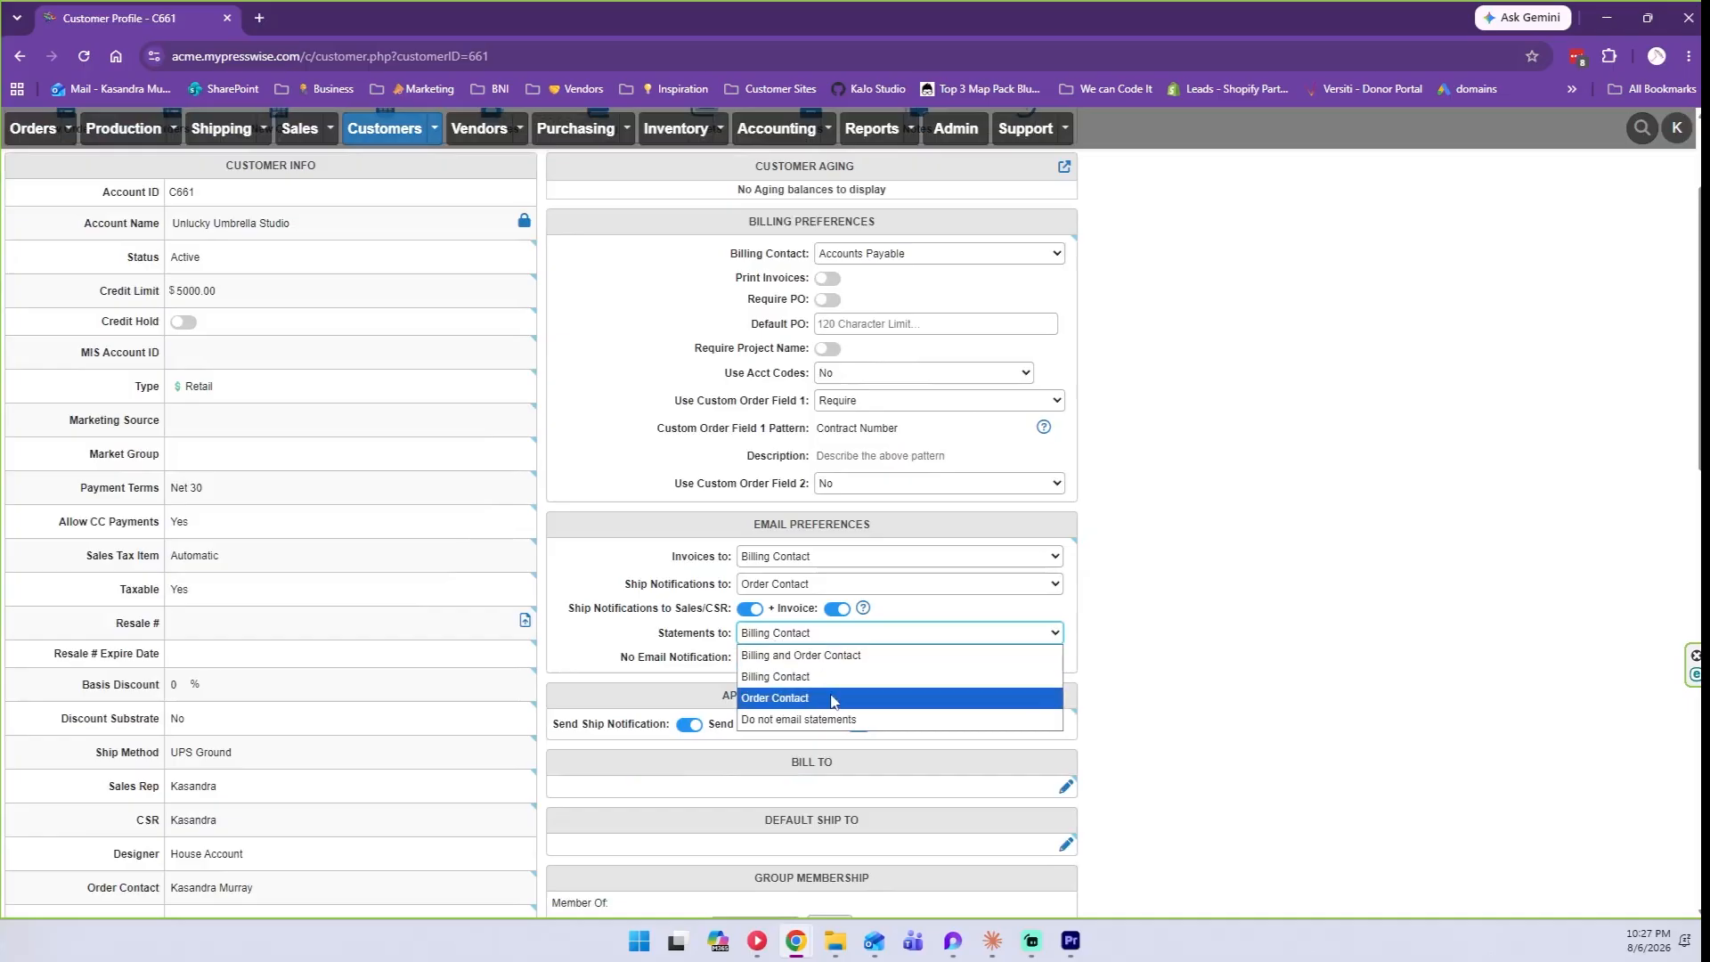
click(766, 637)
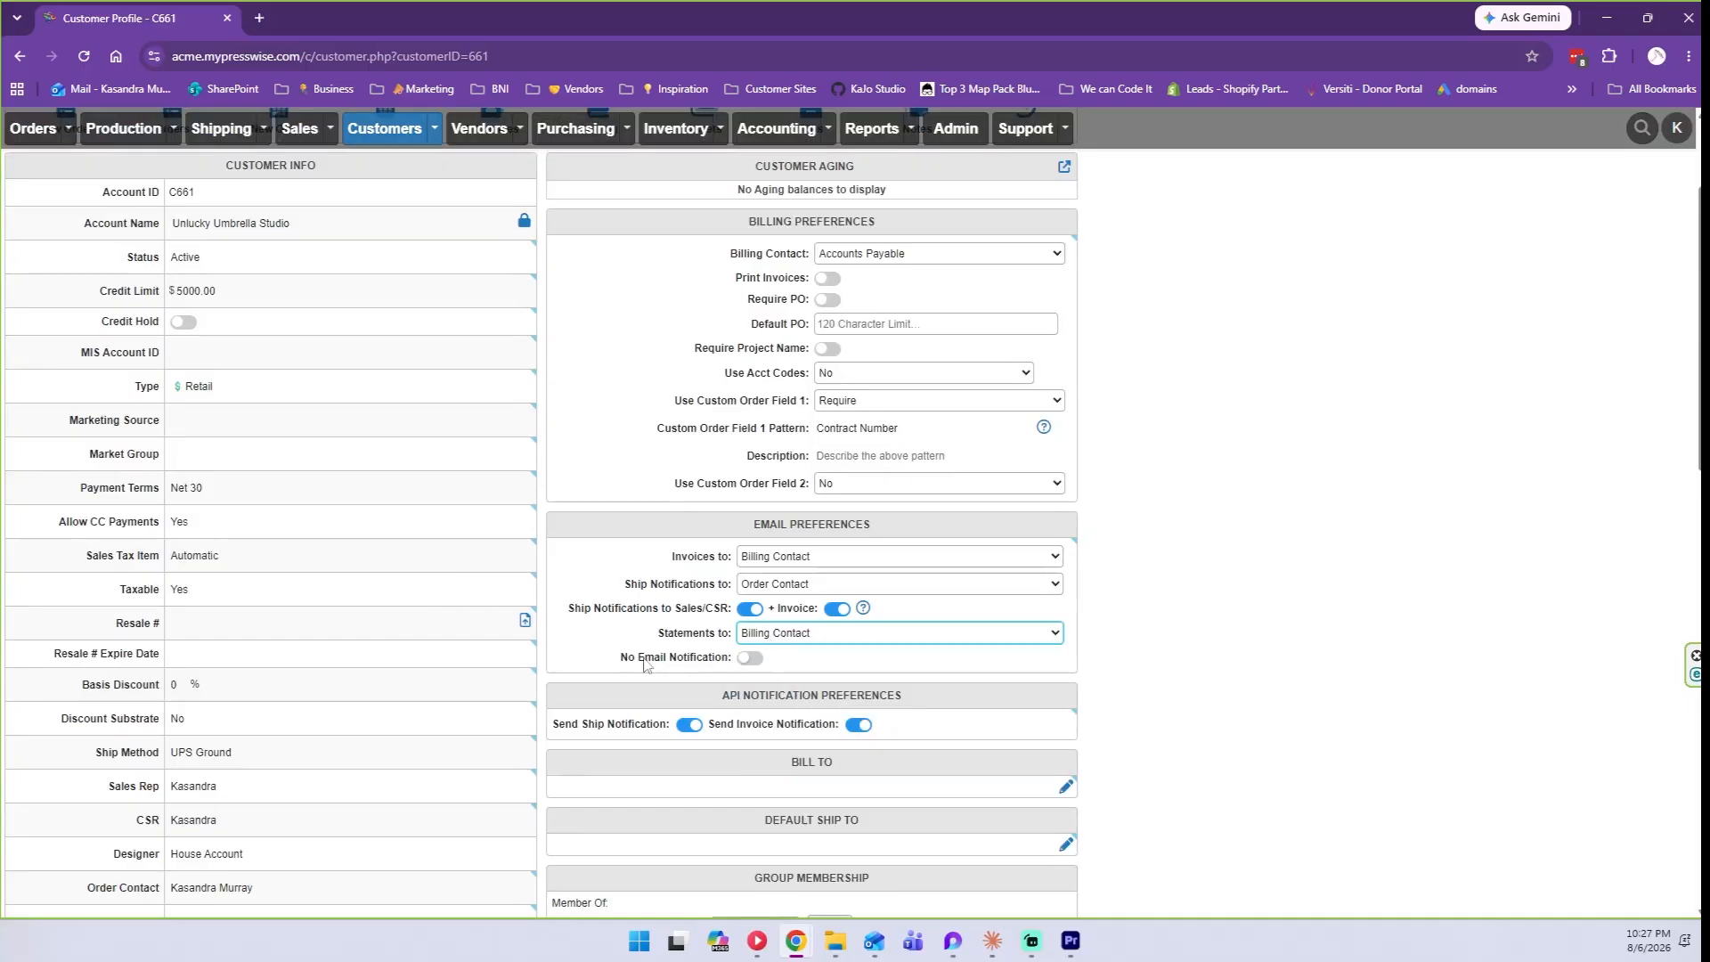
Turn on No Email Notification, then scroll down toward the Bill To section.
click(750, 657)
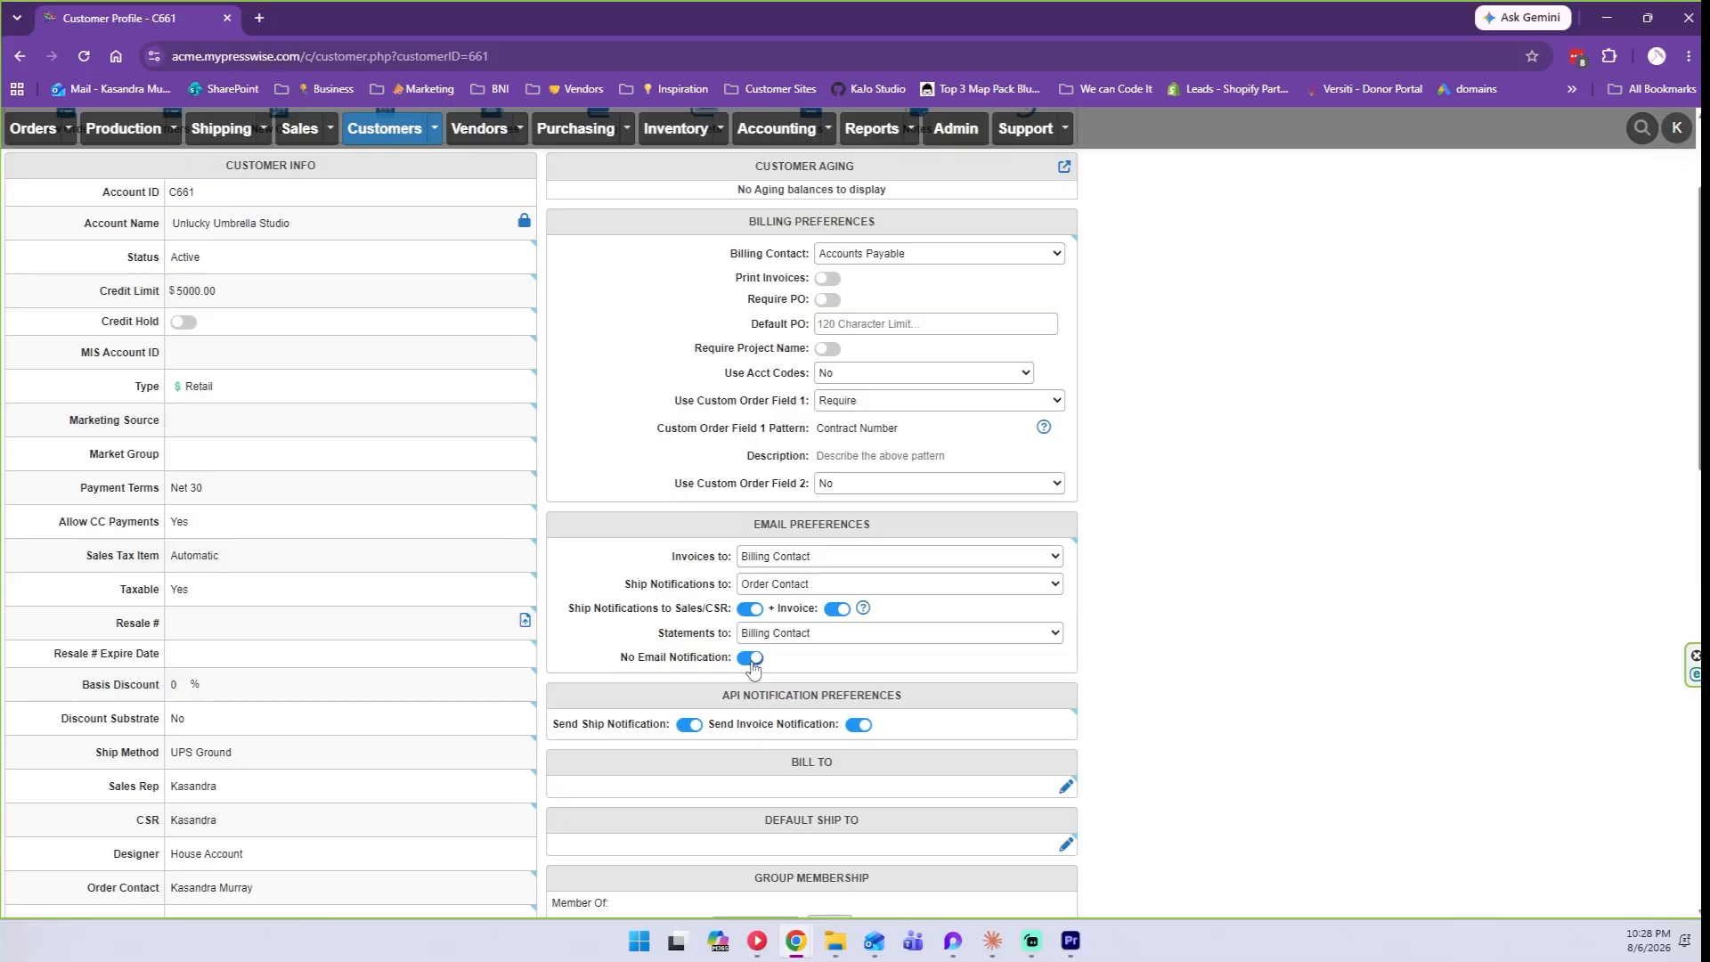
scroll(752, 668, down, 1)
scroll(980, 615, down, 1)
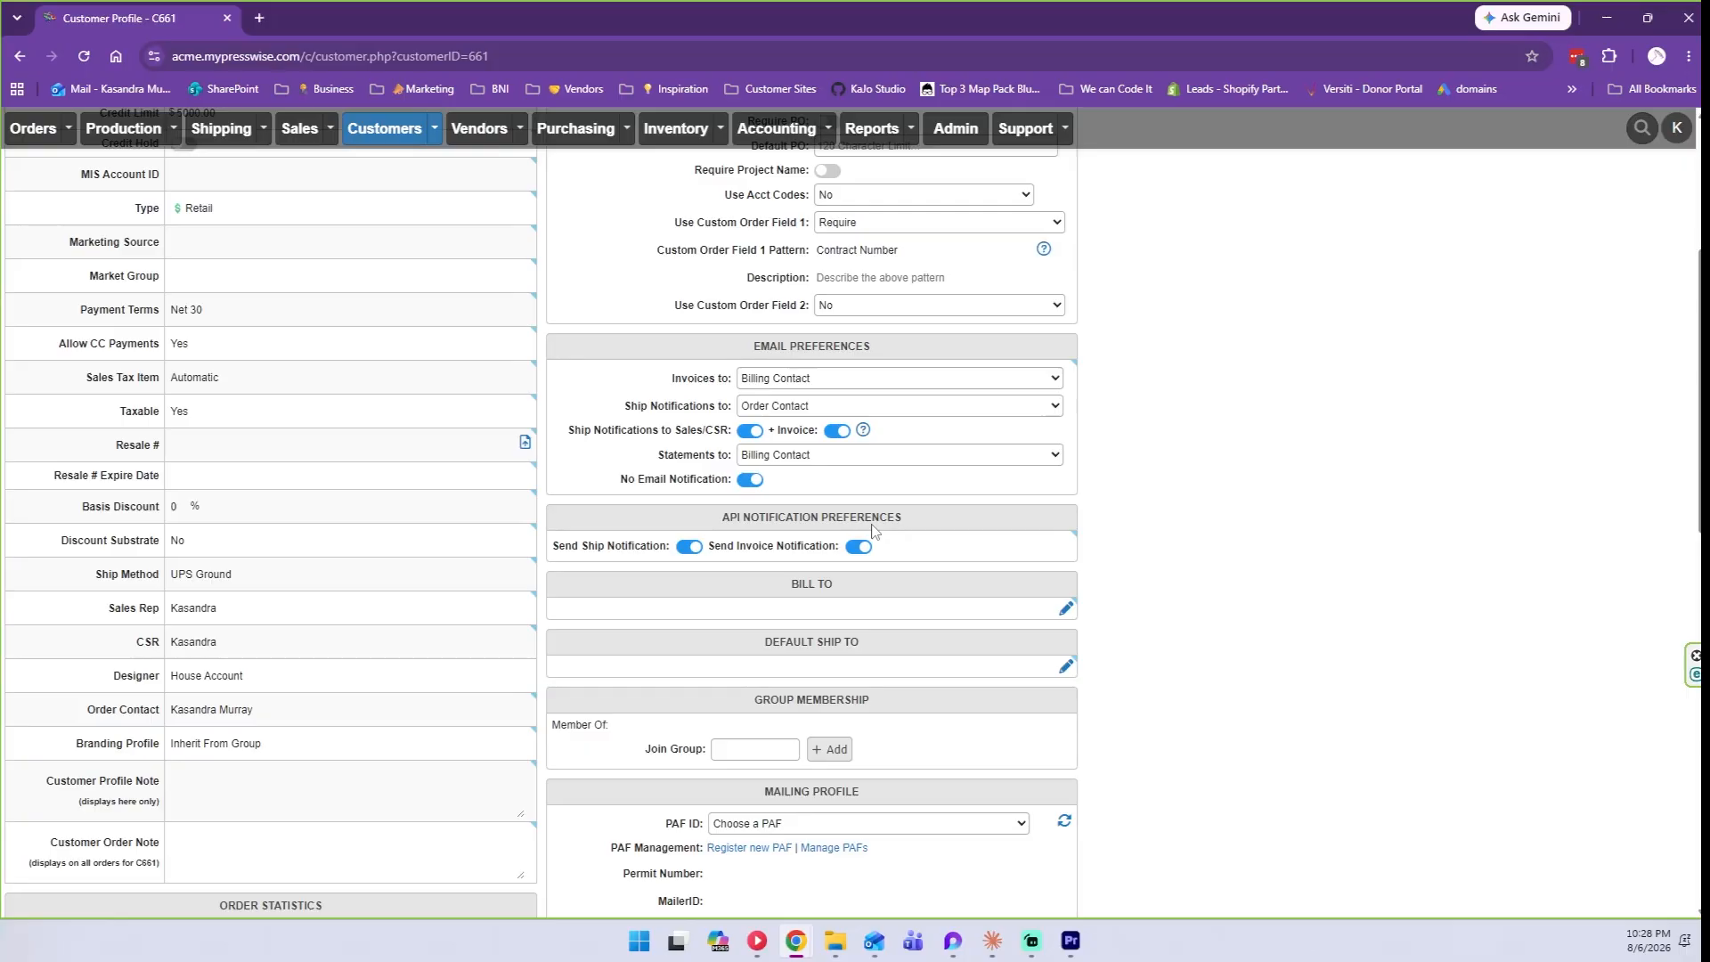
scroll(797, 569, down, 1)
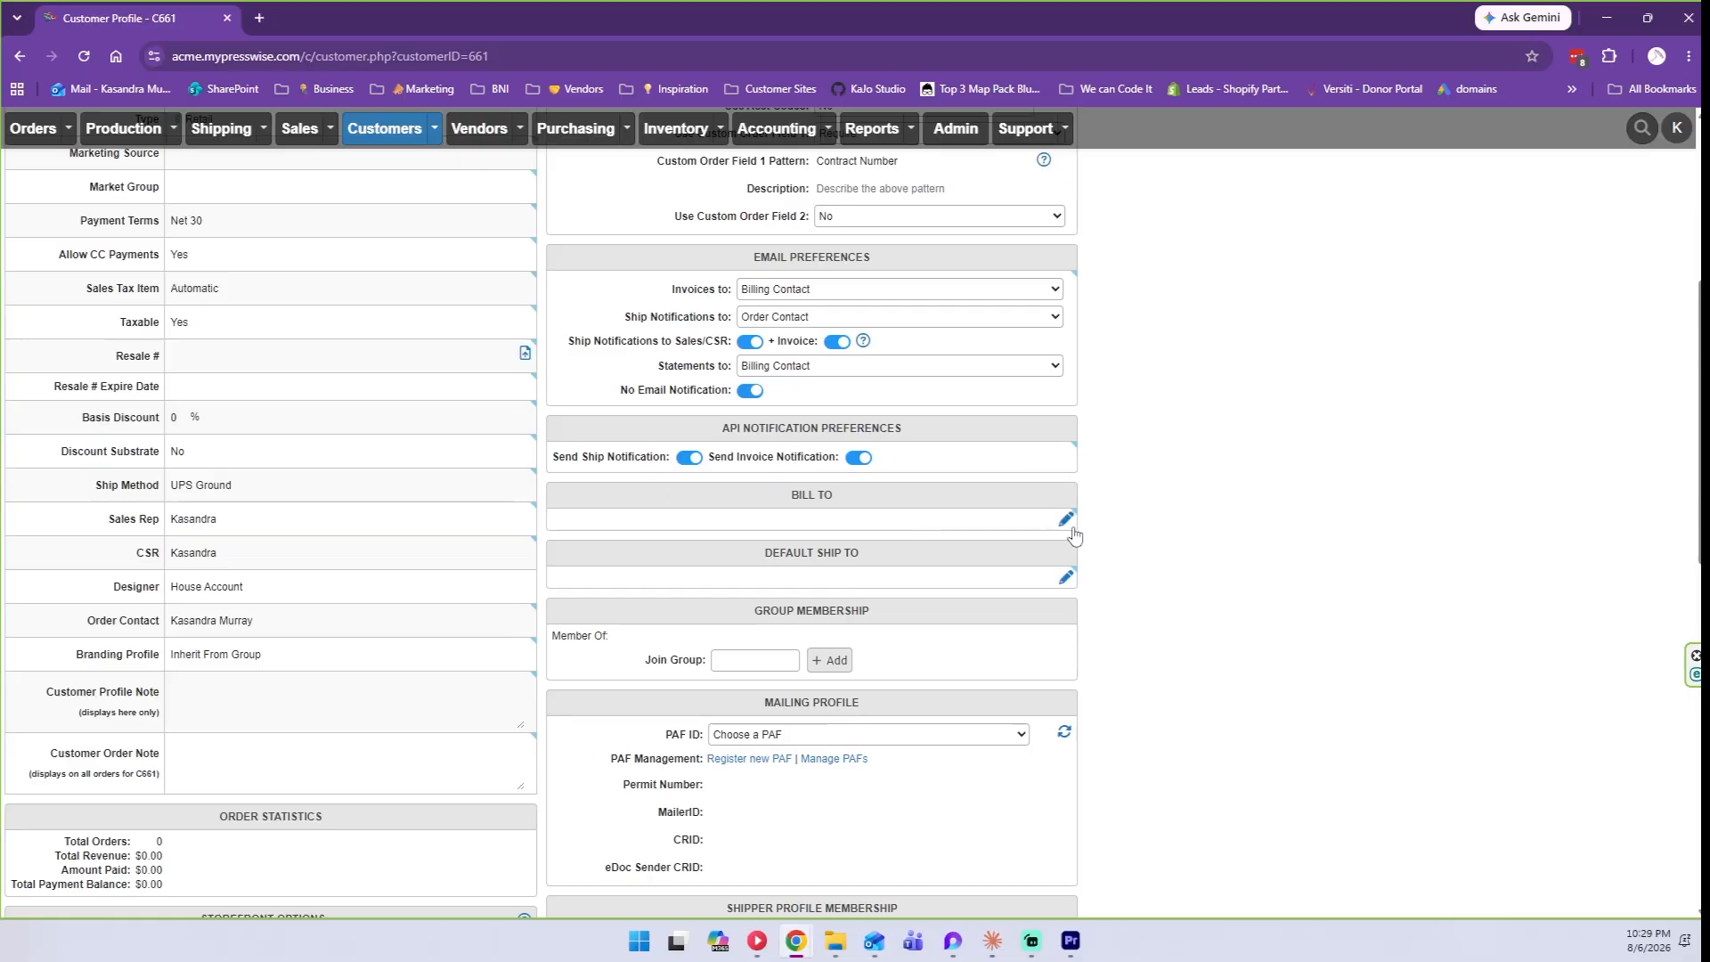
Enter Bill To company 'Unlucky Umbrella Studio' with the attention contact's name, street, city, state and ZIP.
click(1066, 519)
click(861, 548)
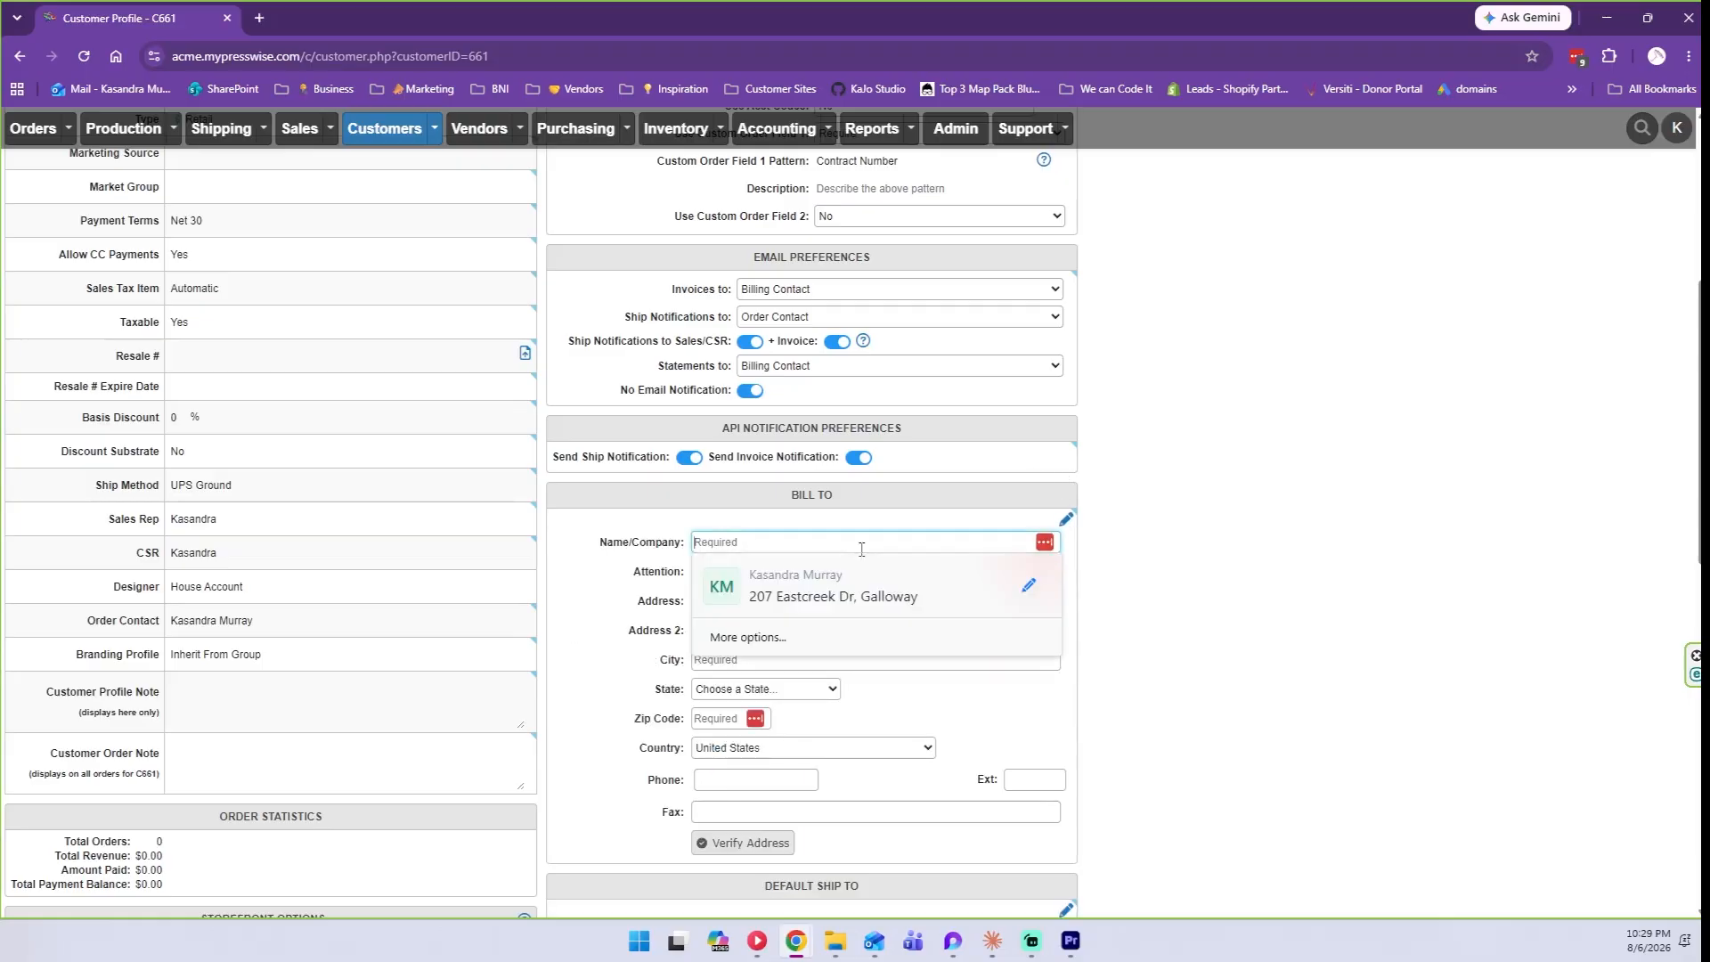
text(Unluck)
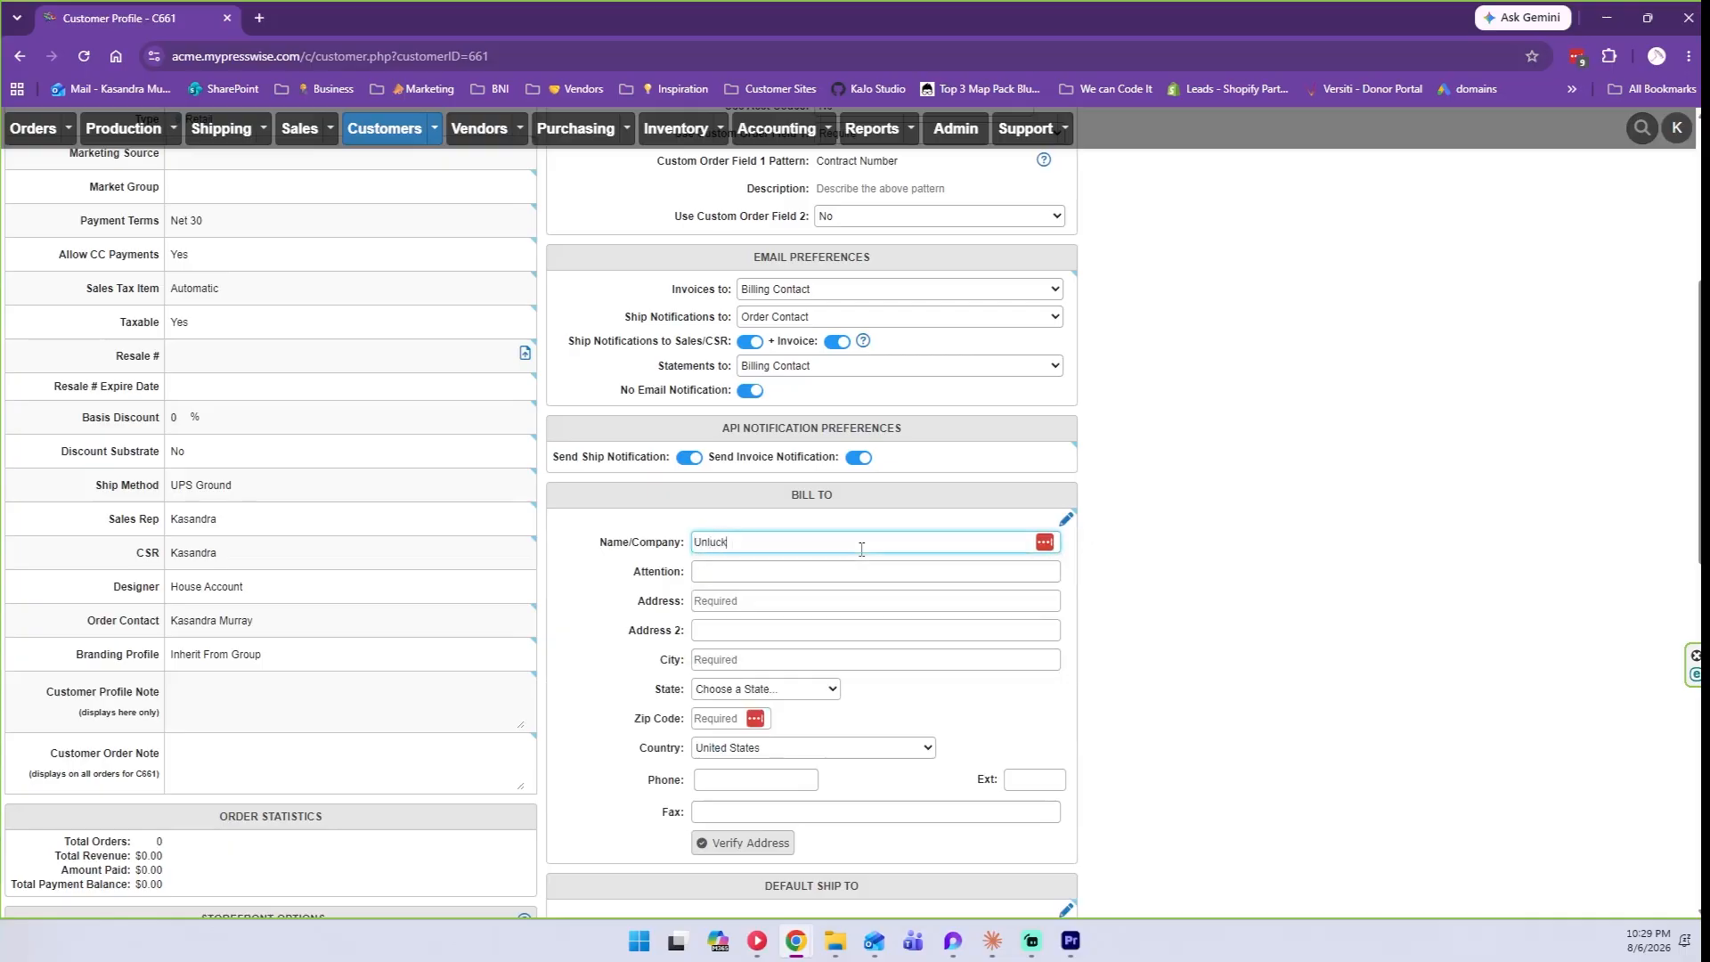
text(y Umbrella Studio)
key(Tab)
key(Tab)
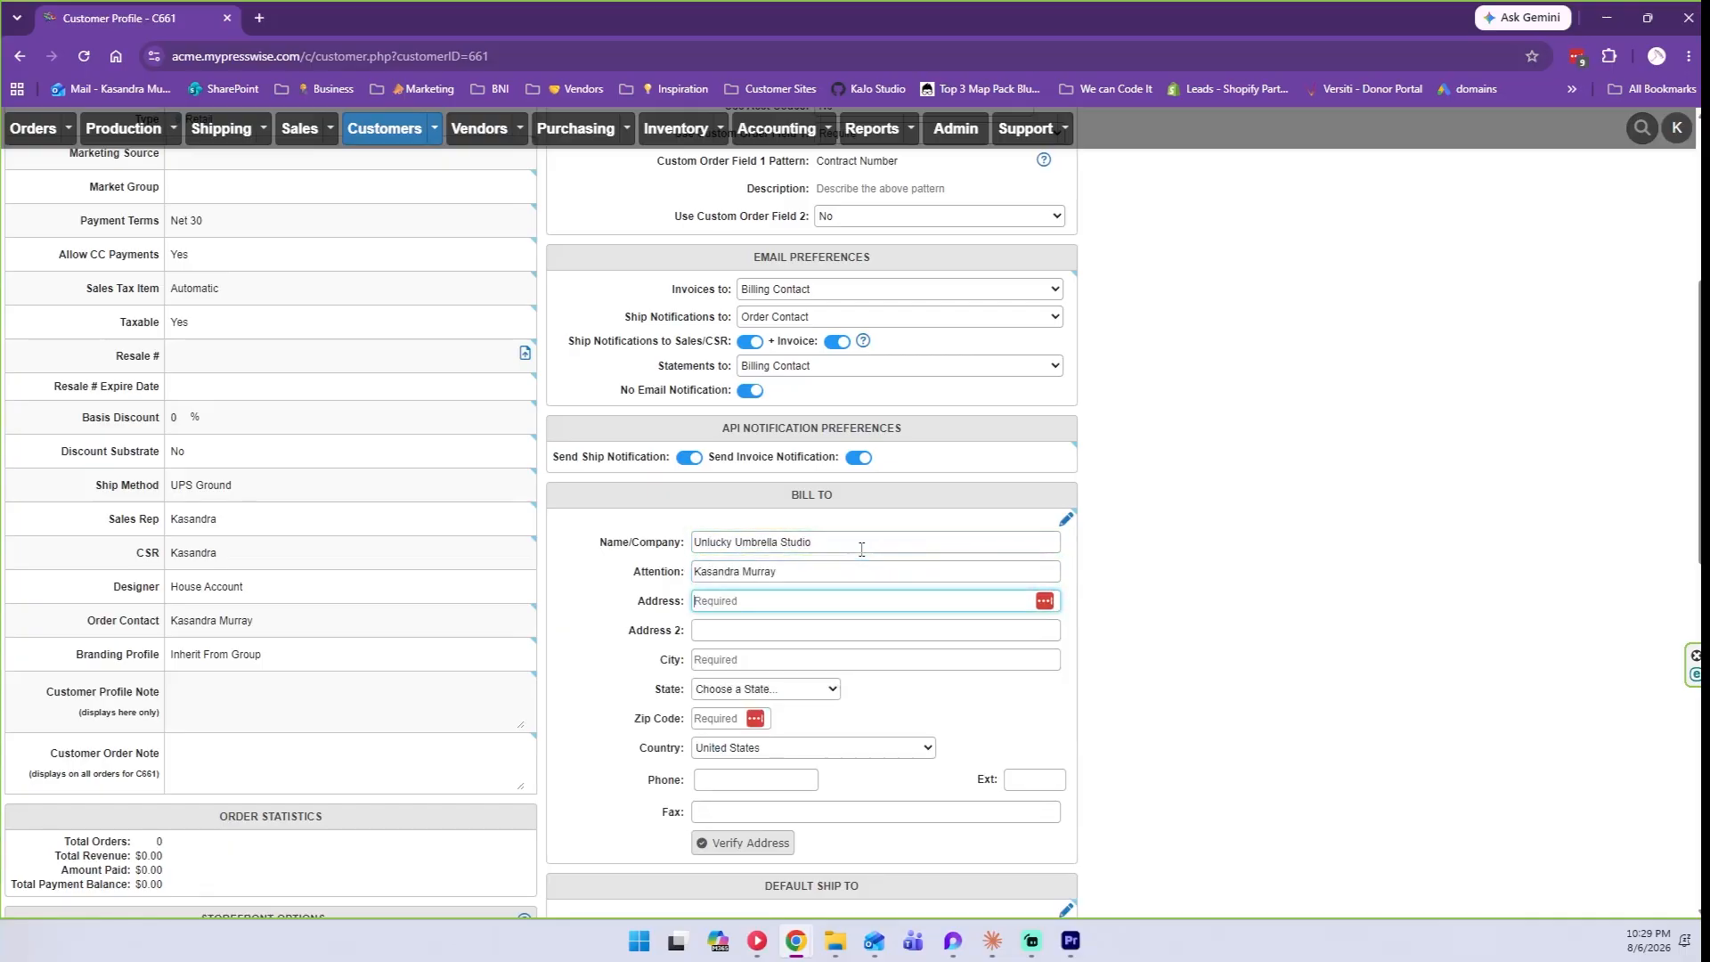
key(Tab)
key(Tab)
text(Columbus)
key(Tab)
text(Ohio)
key(Tab)
text(43215)
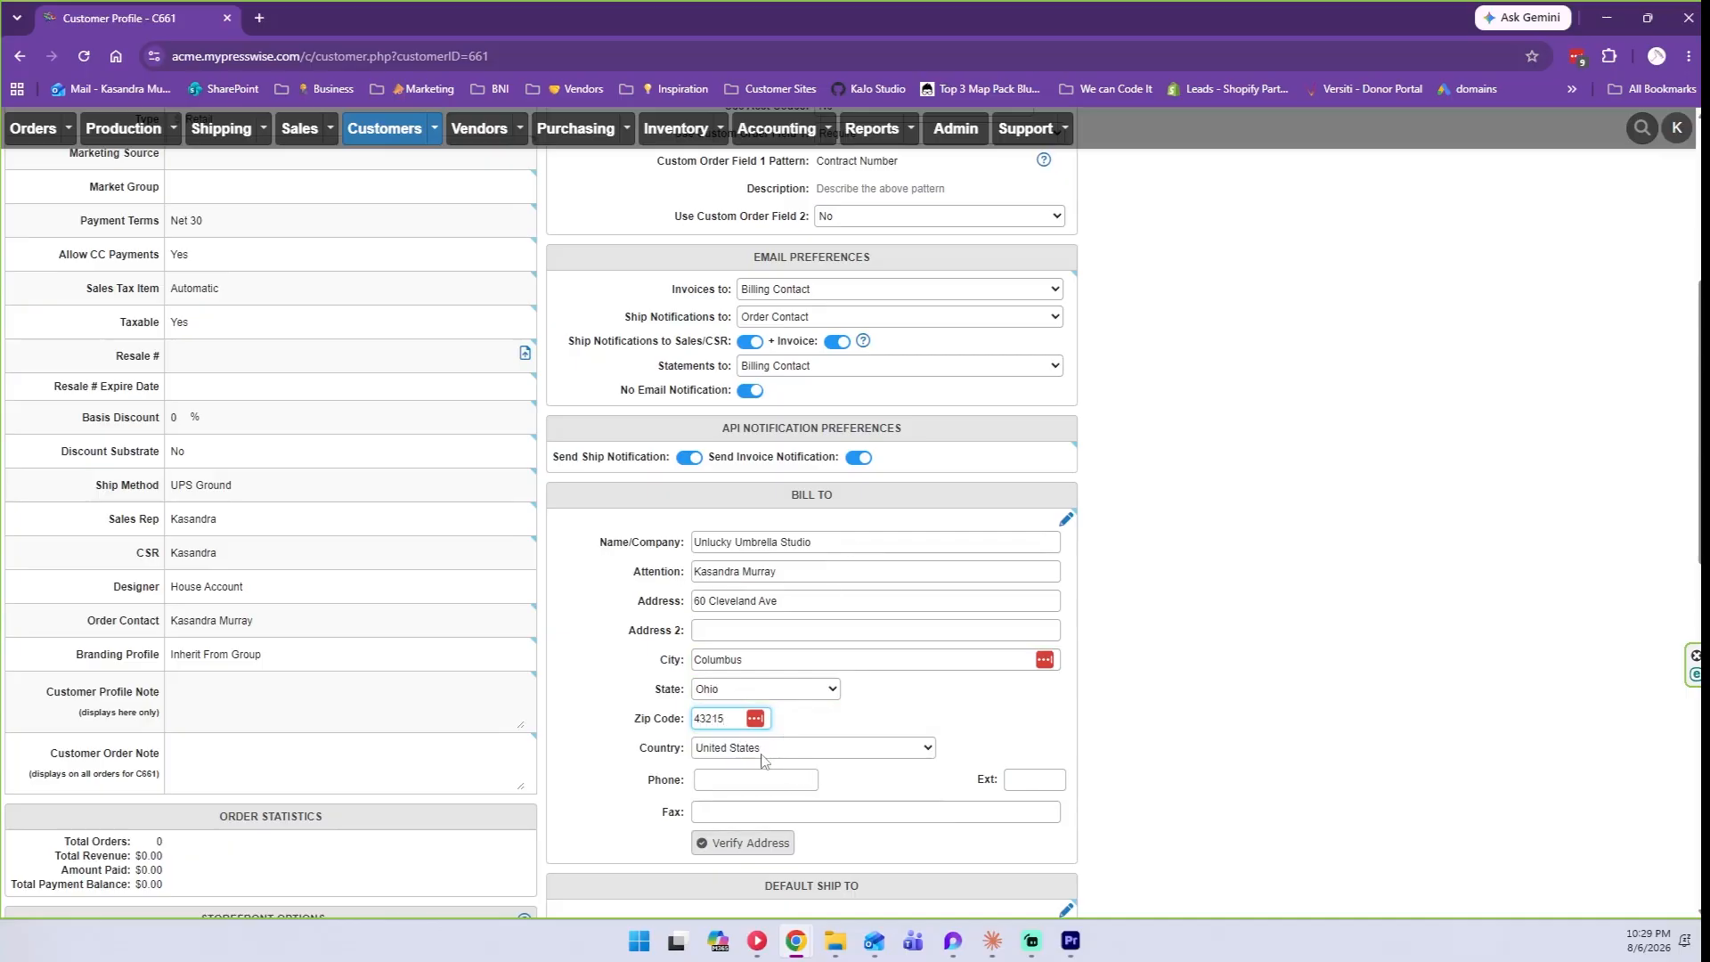
Add the billing phone number, verify the address and its ZIP, and save Bill To.
click(739, 782)
text(123-456-7890)
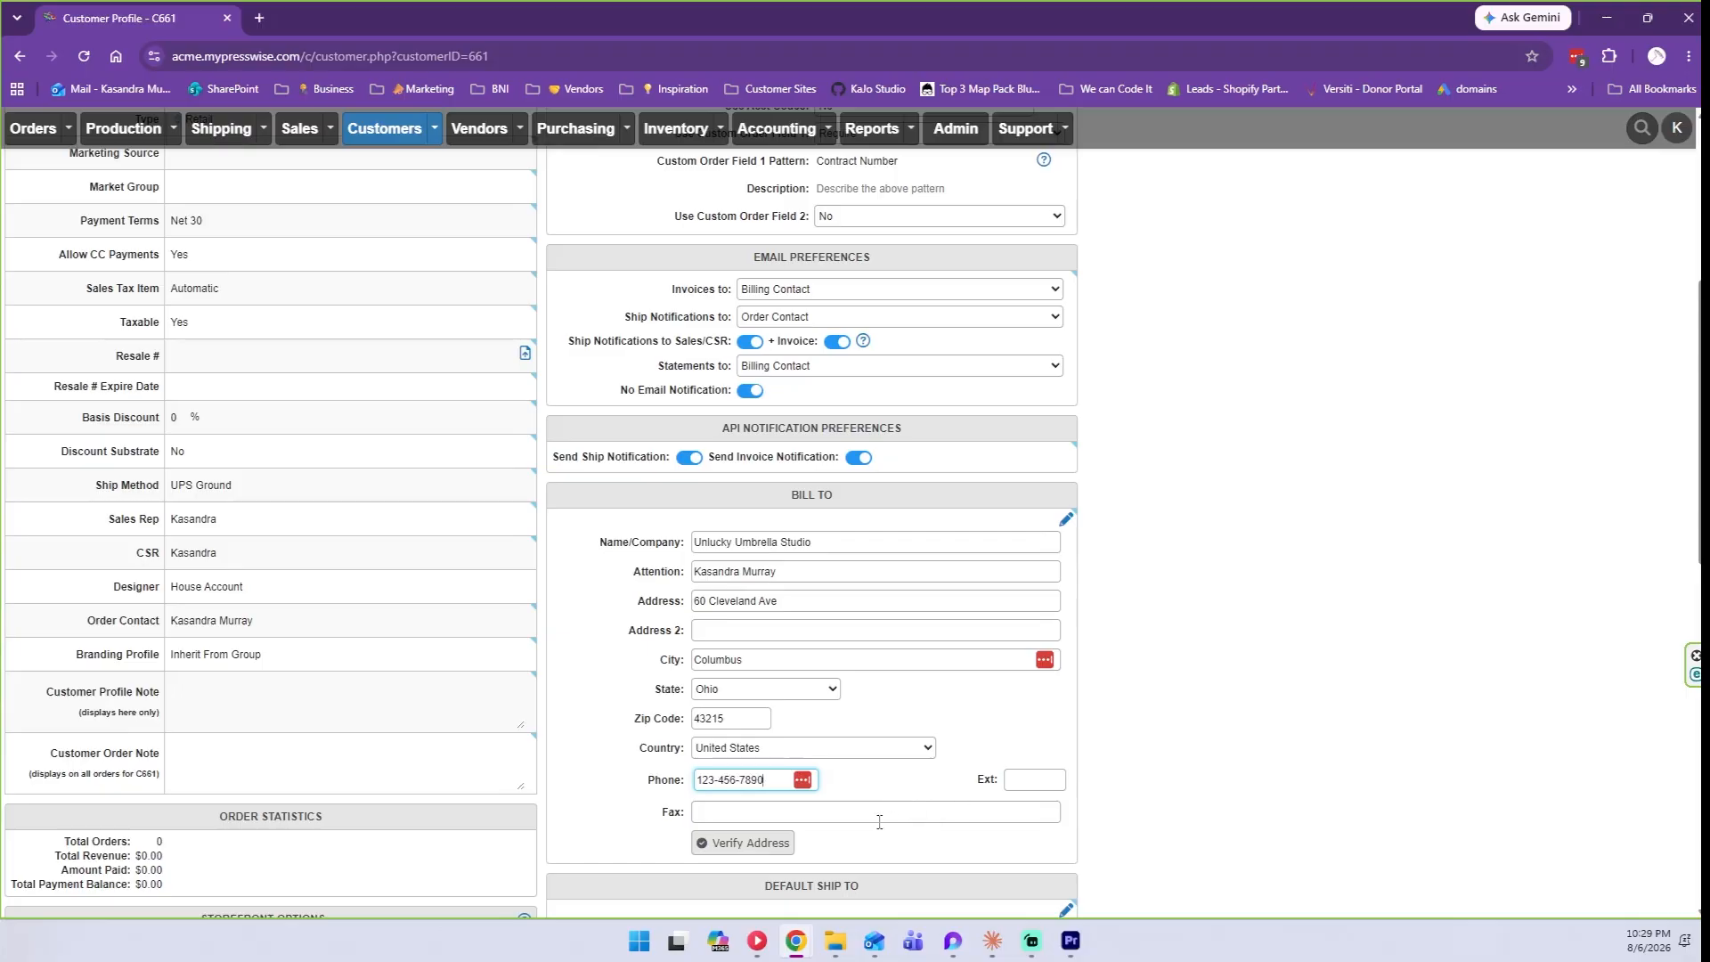
click(769, 853)
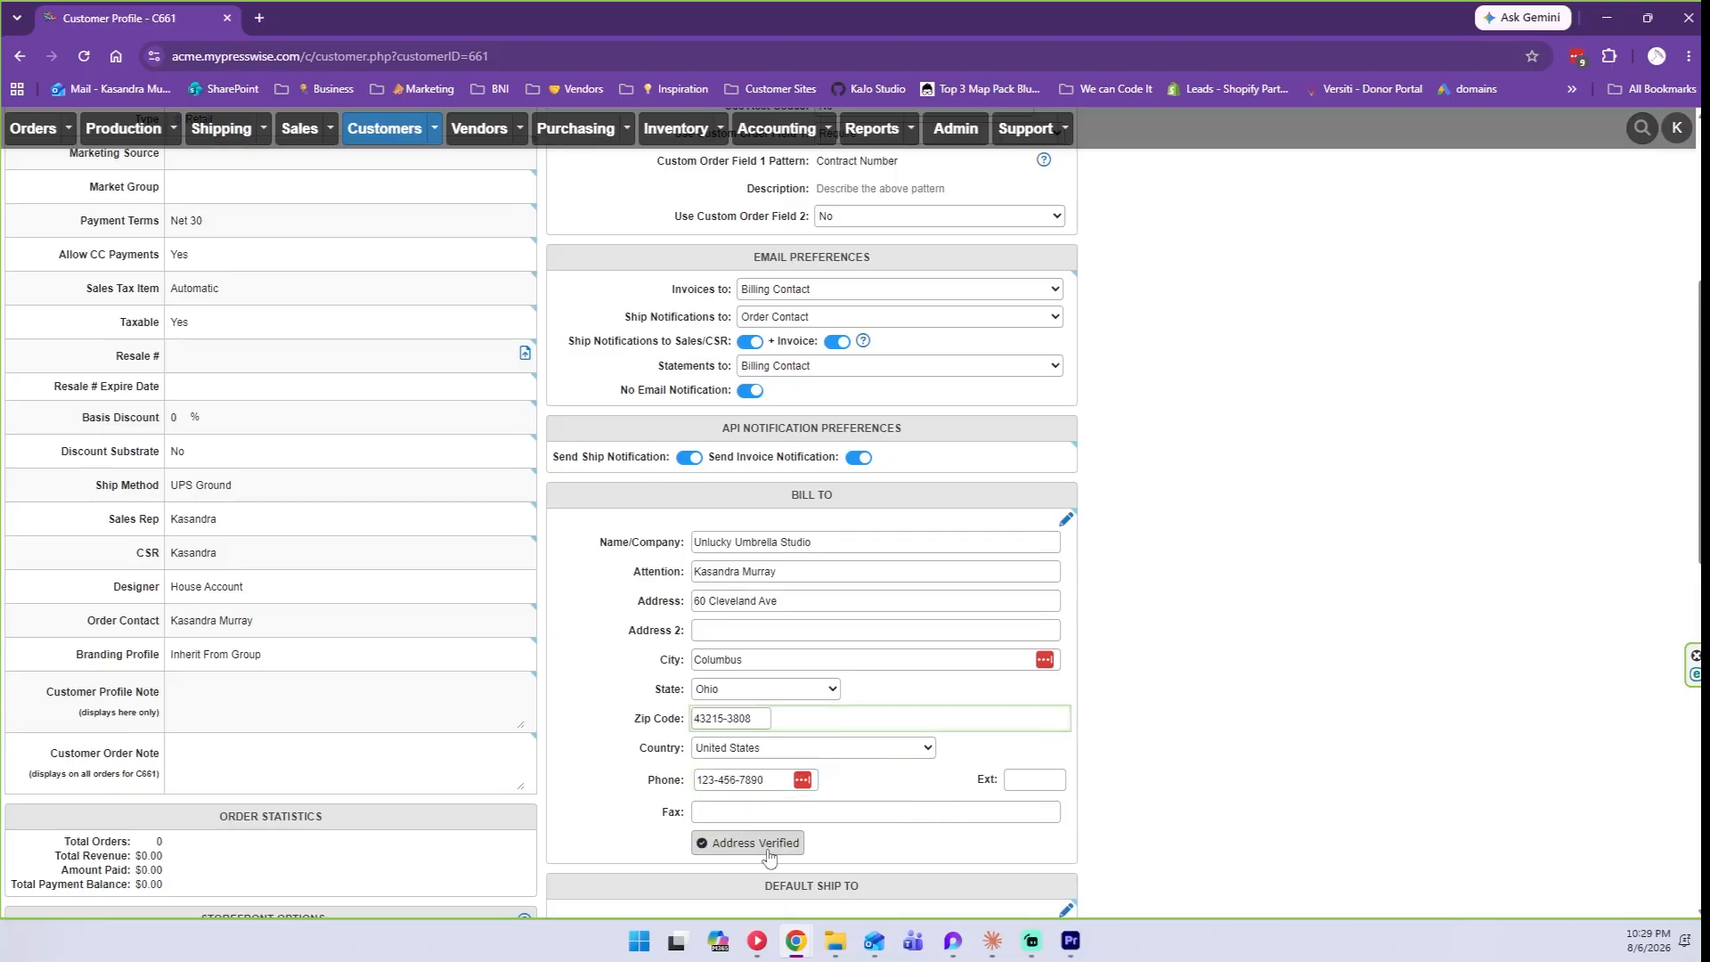
click(754, 718)
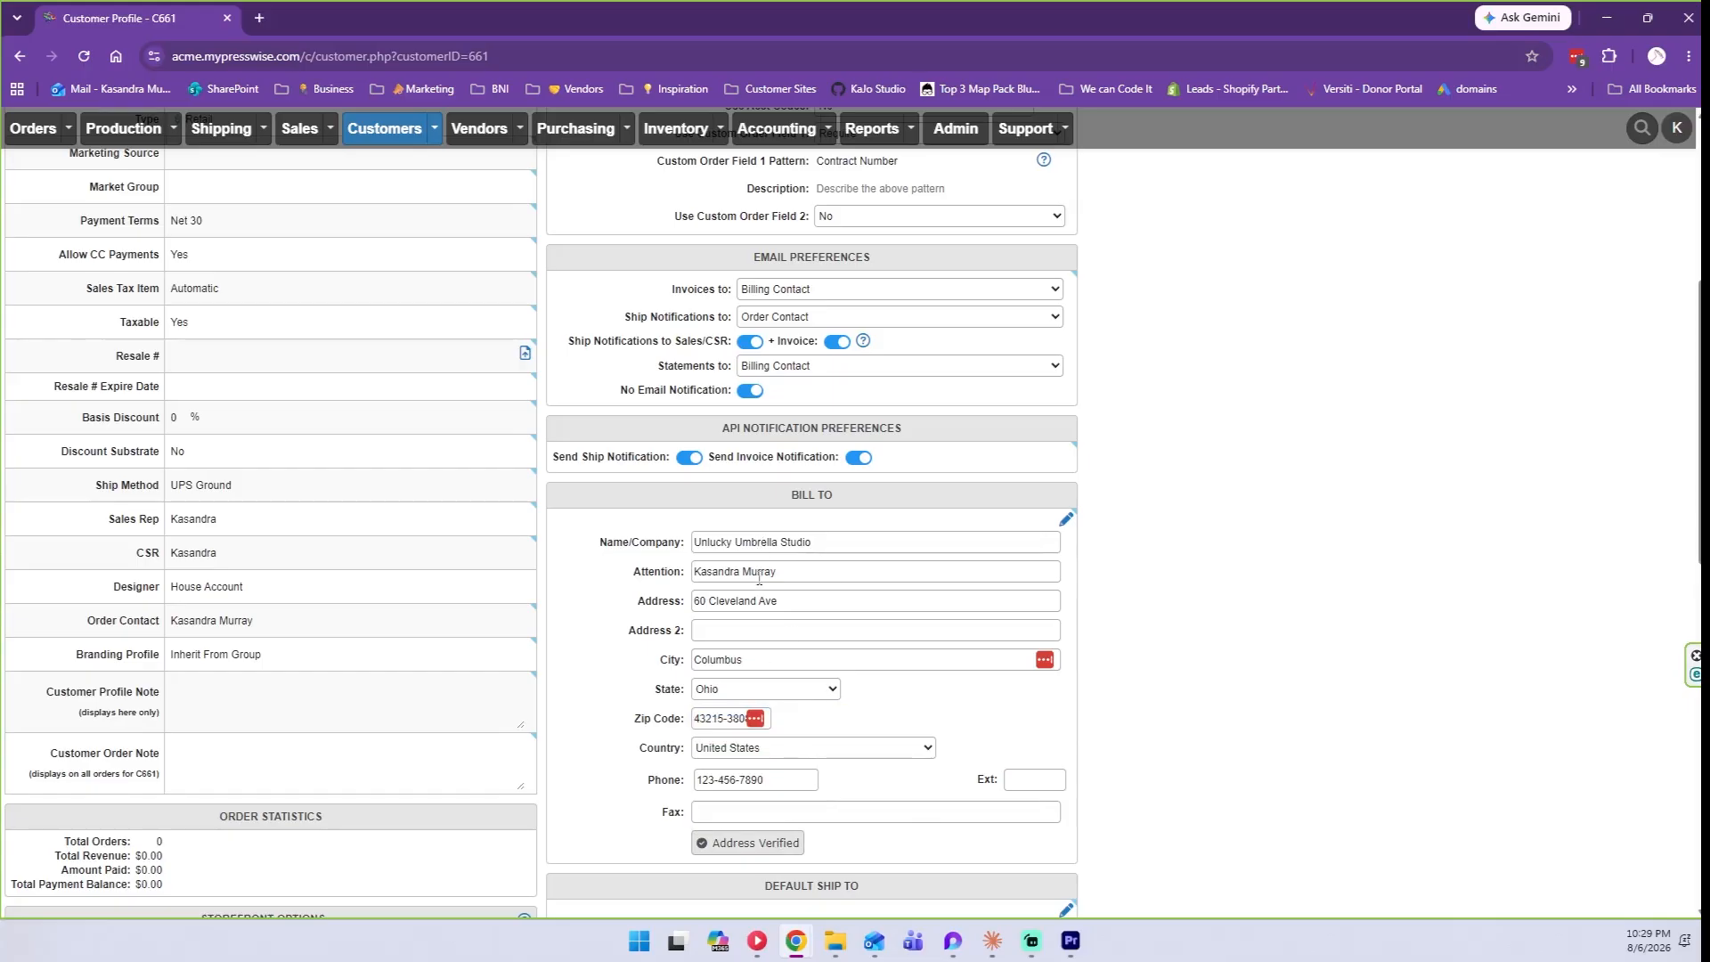
click(739, 718)
click(1065, 526)
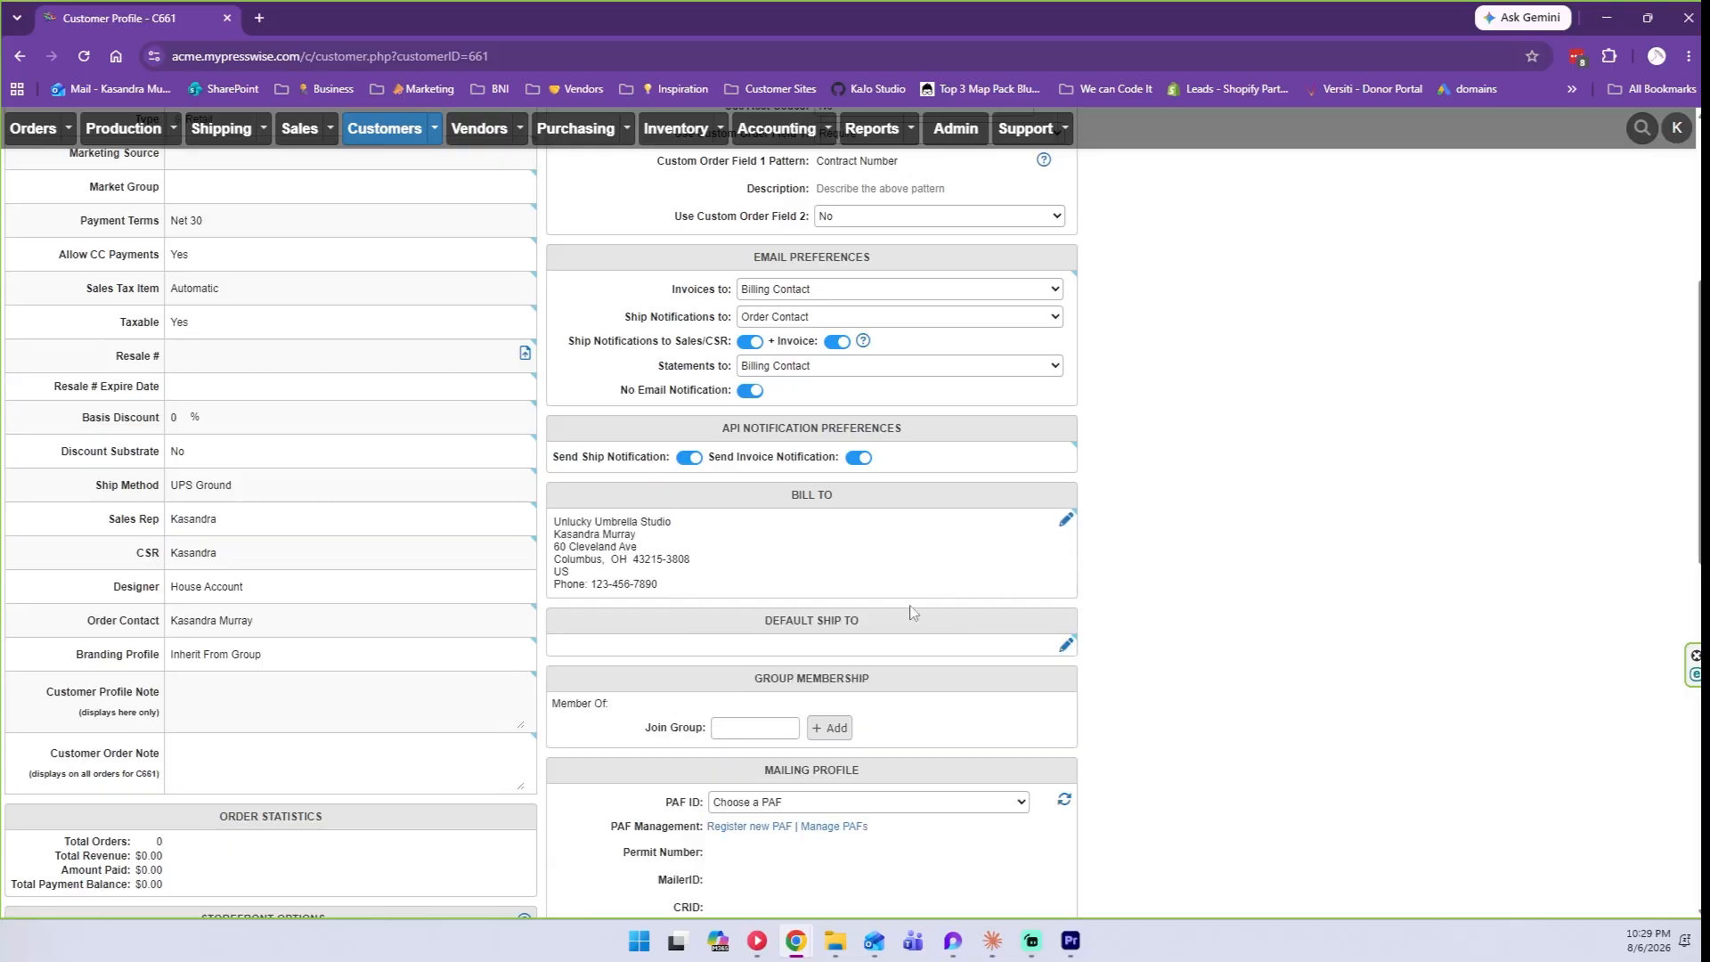
Copy the Bill To address into Default Ship To with Pull Bill To and save it.
click(1065, 644)
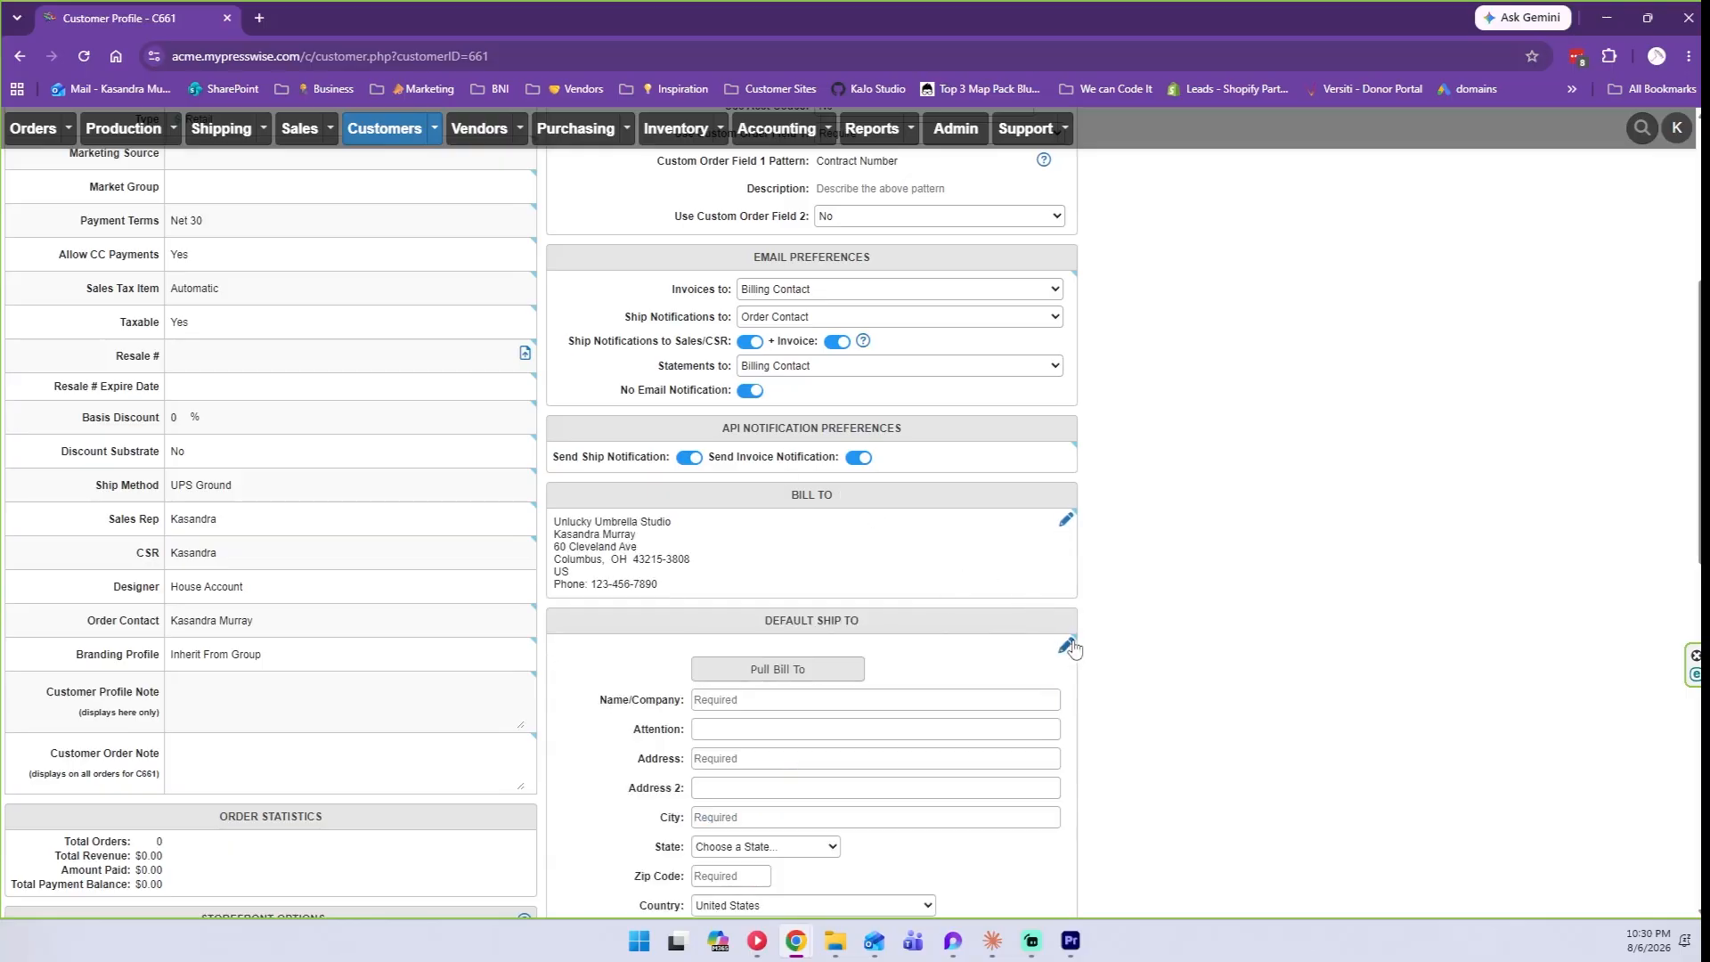
click(837, 669)
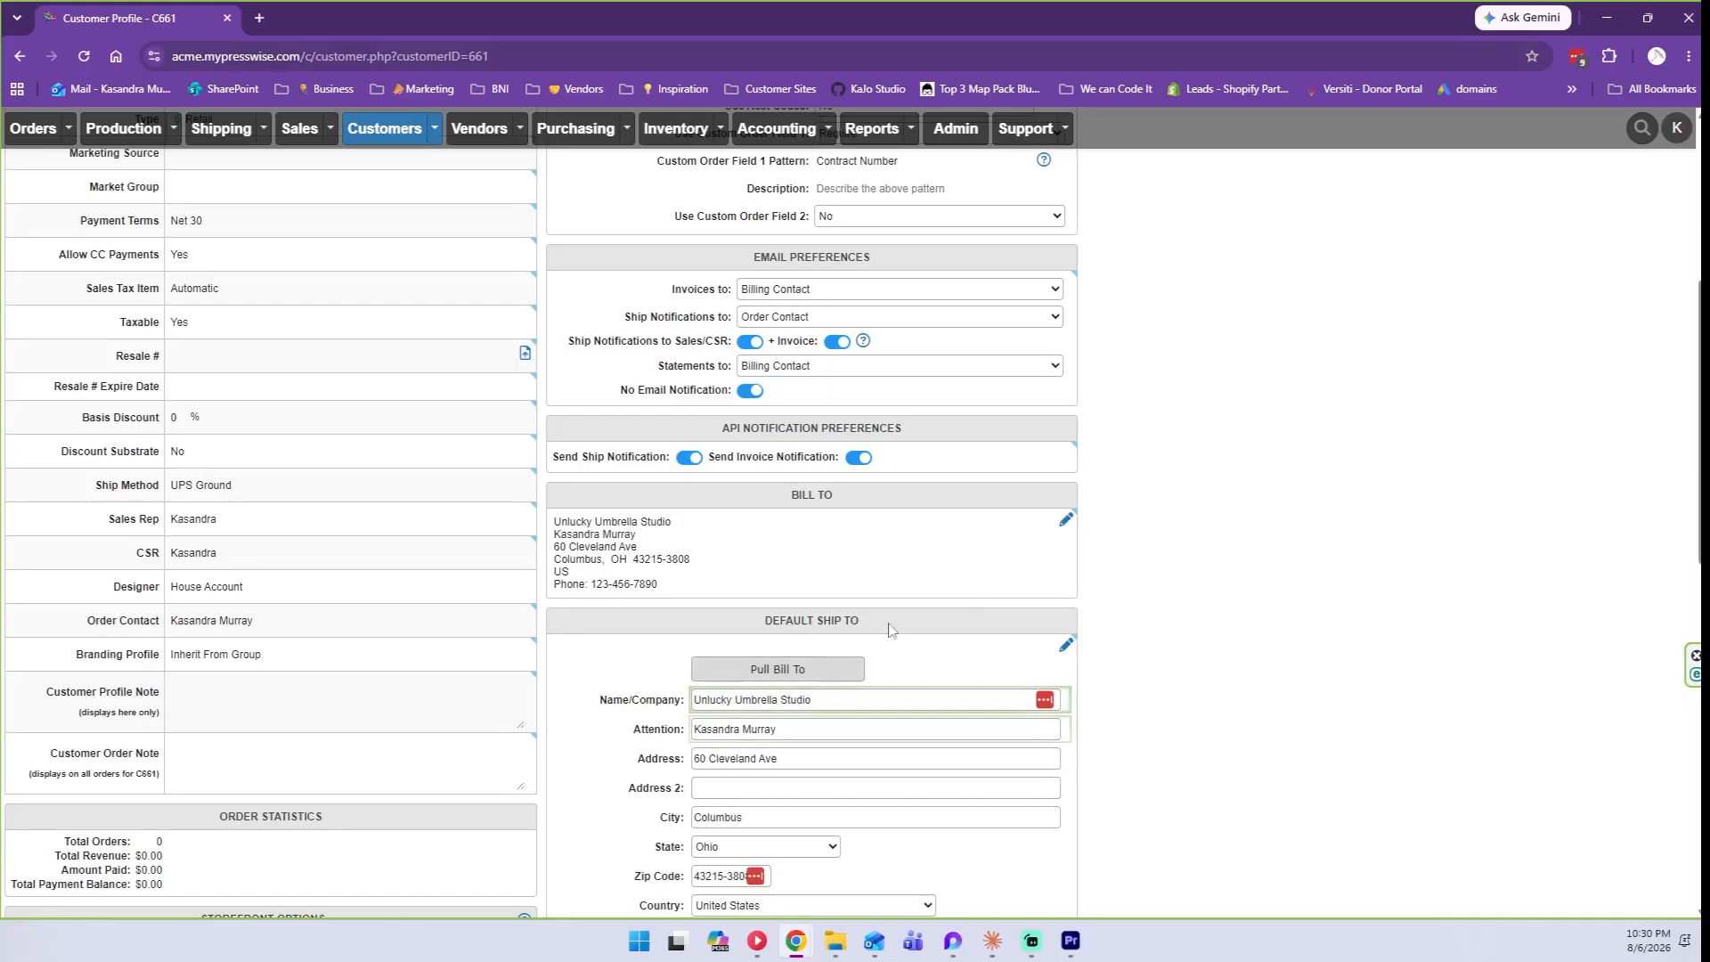
scroll(959, 598, down, 1)
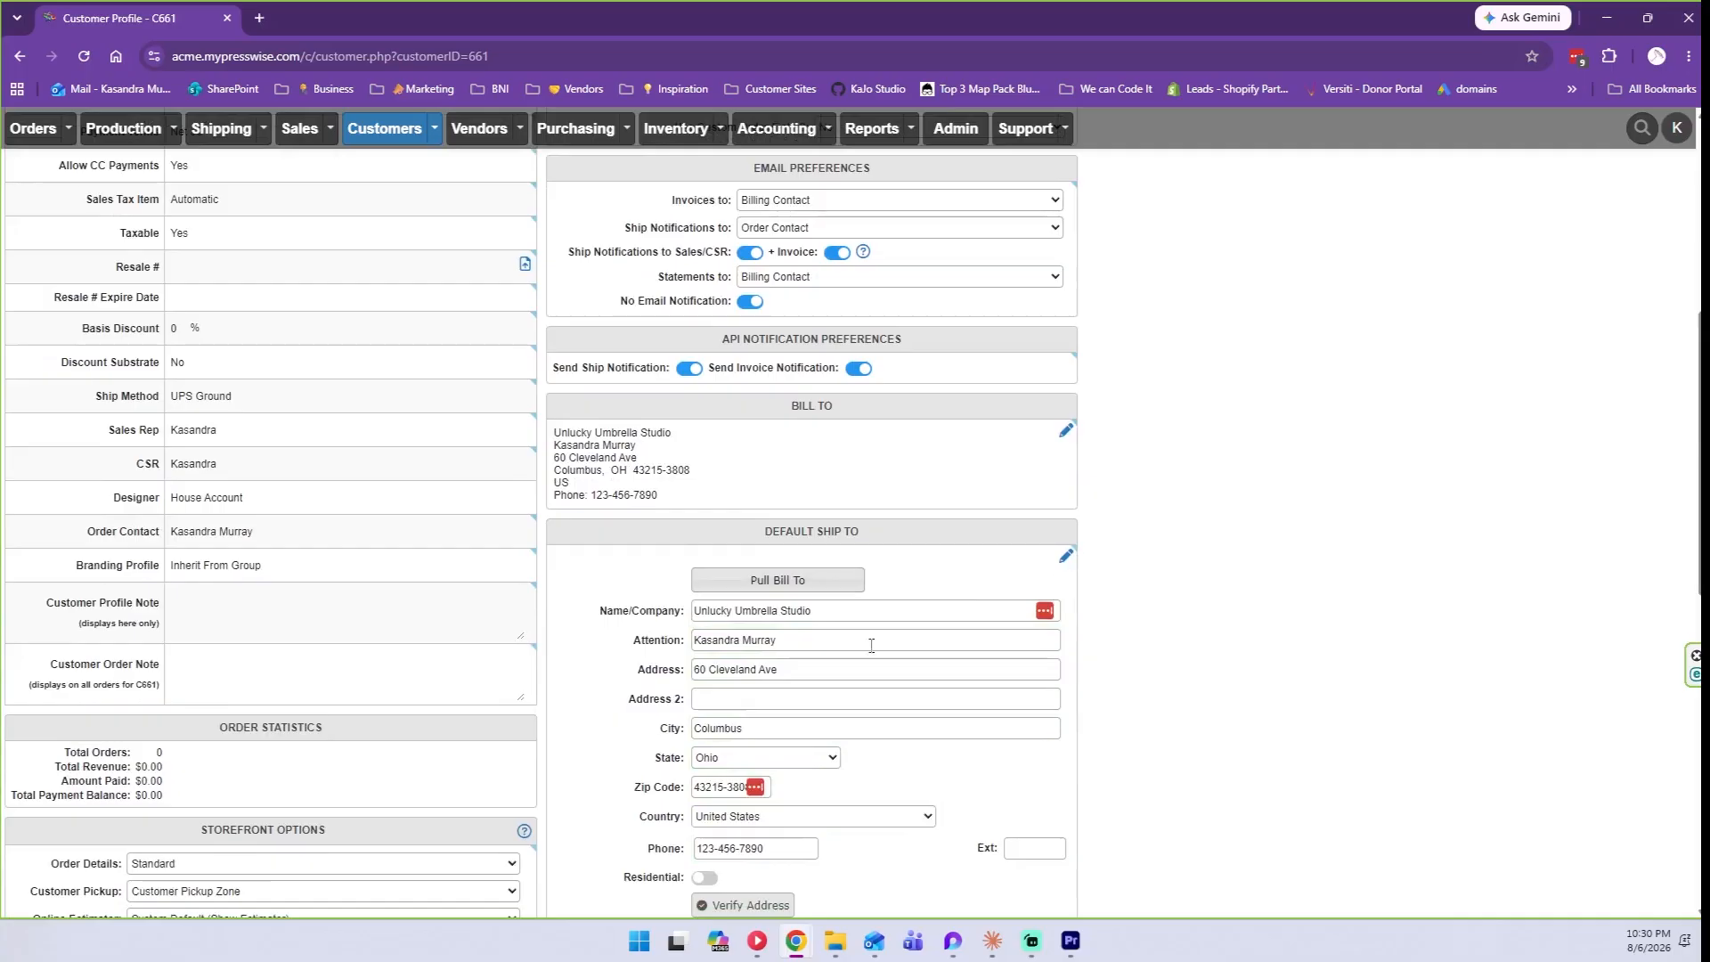
click(1065, 556)
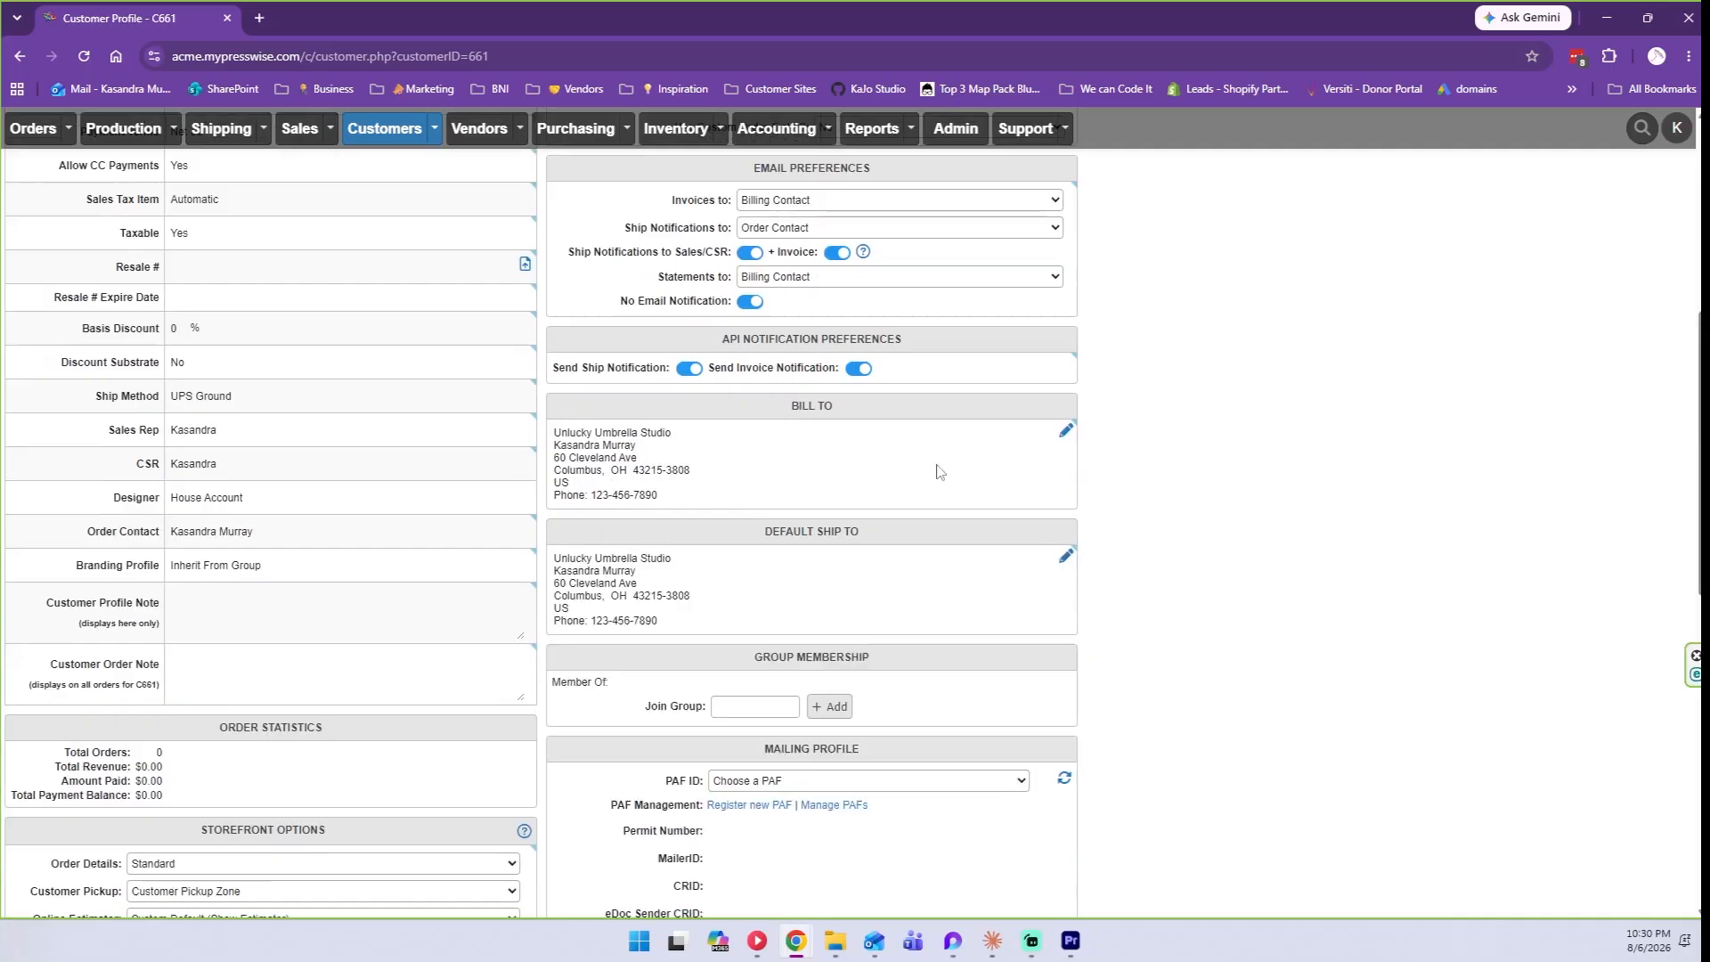
scroll(971, 456, down, 2)
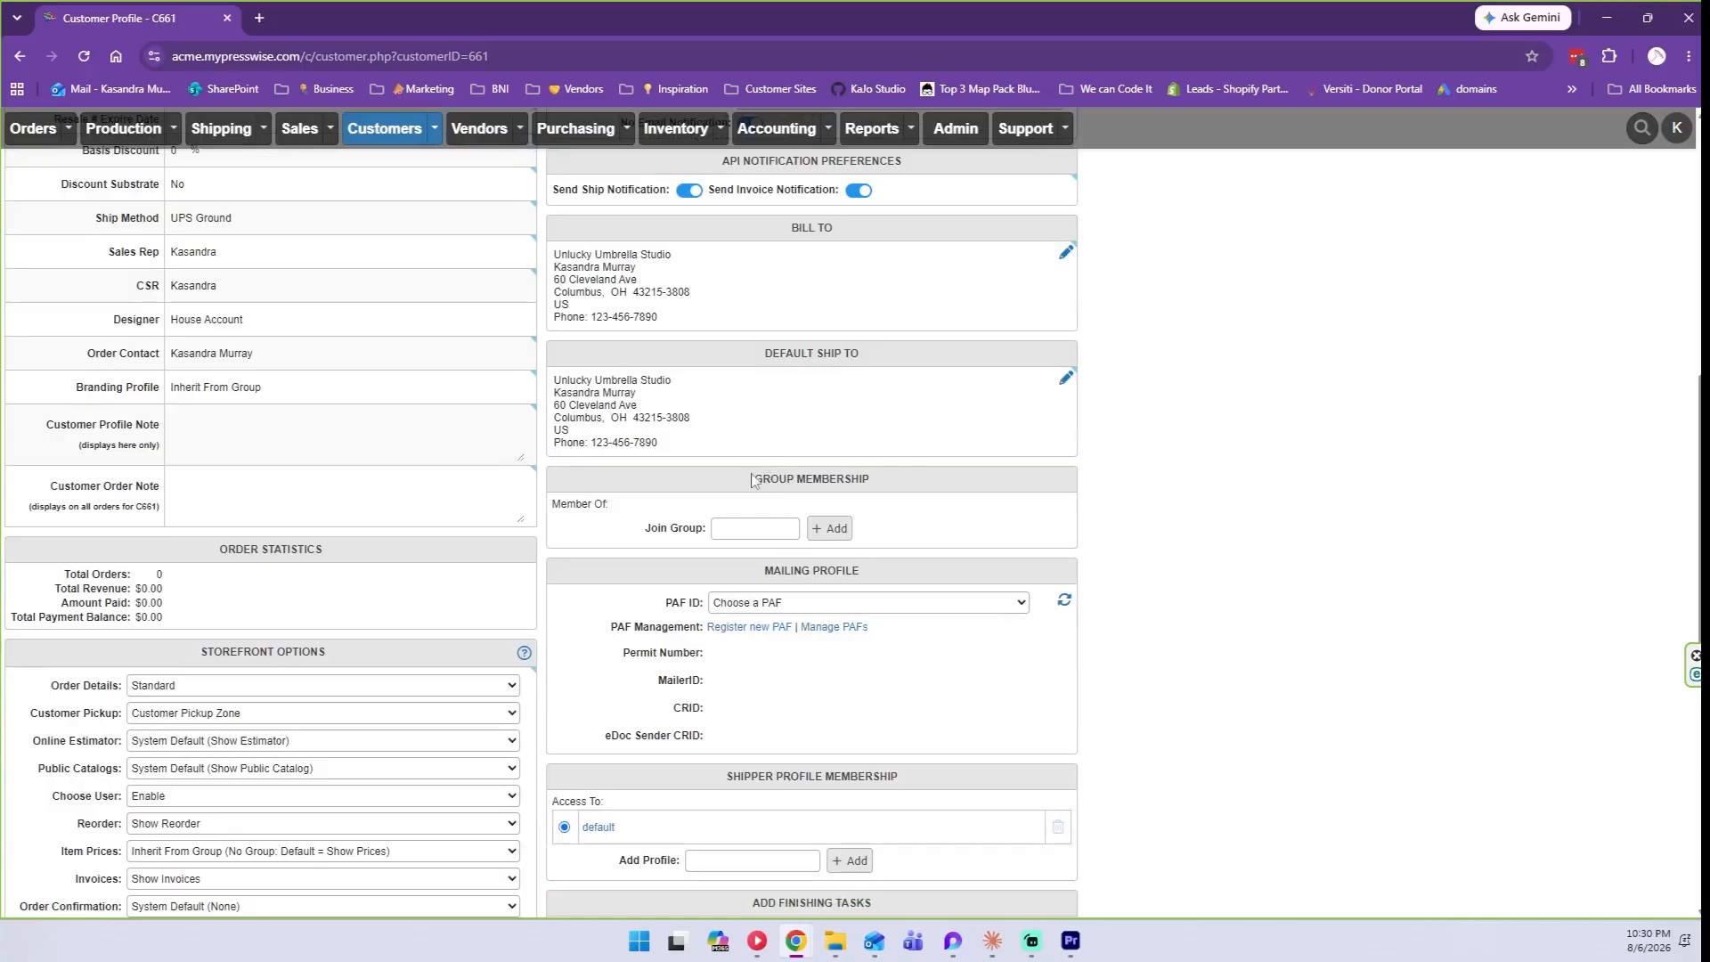
triple_click(876, 478)
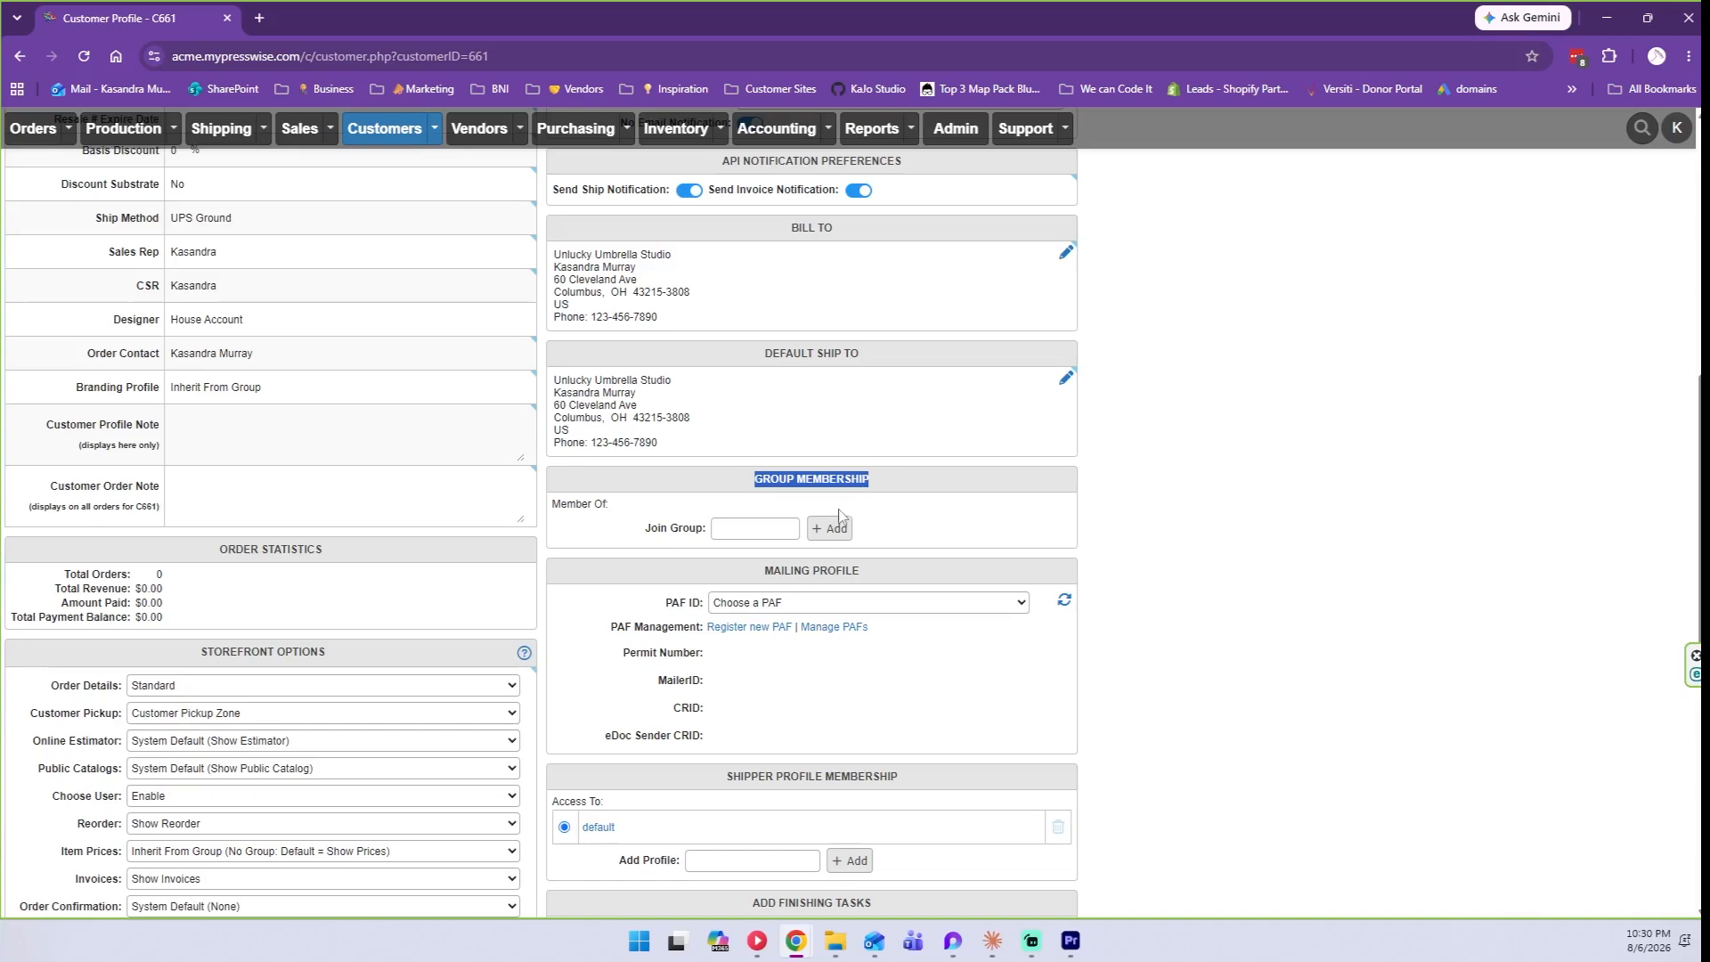
scroll(1007, 458, down, 1)
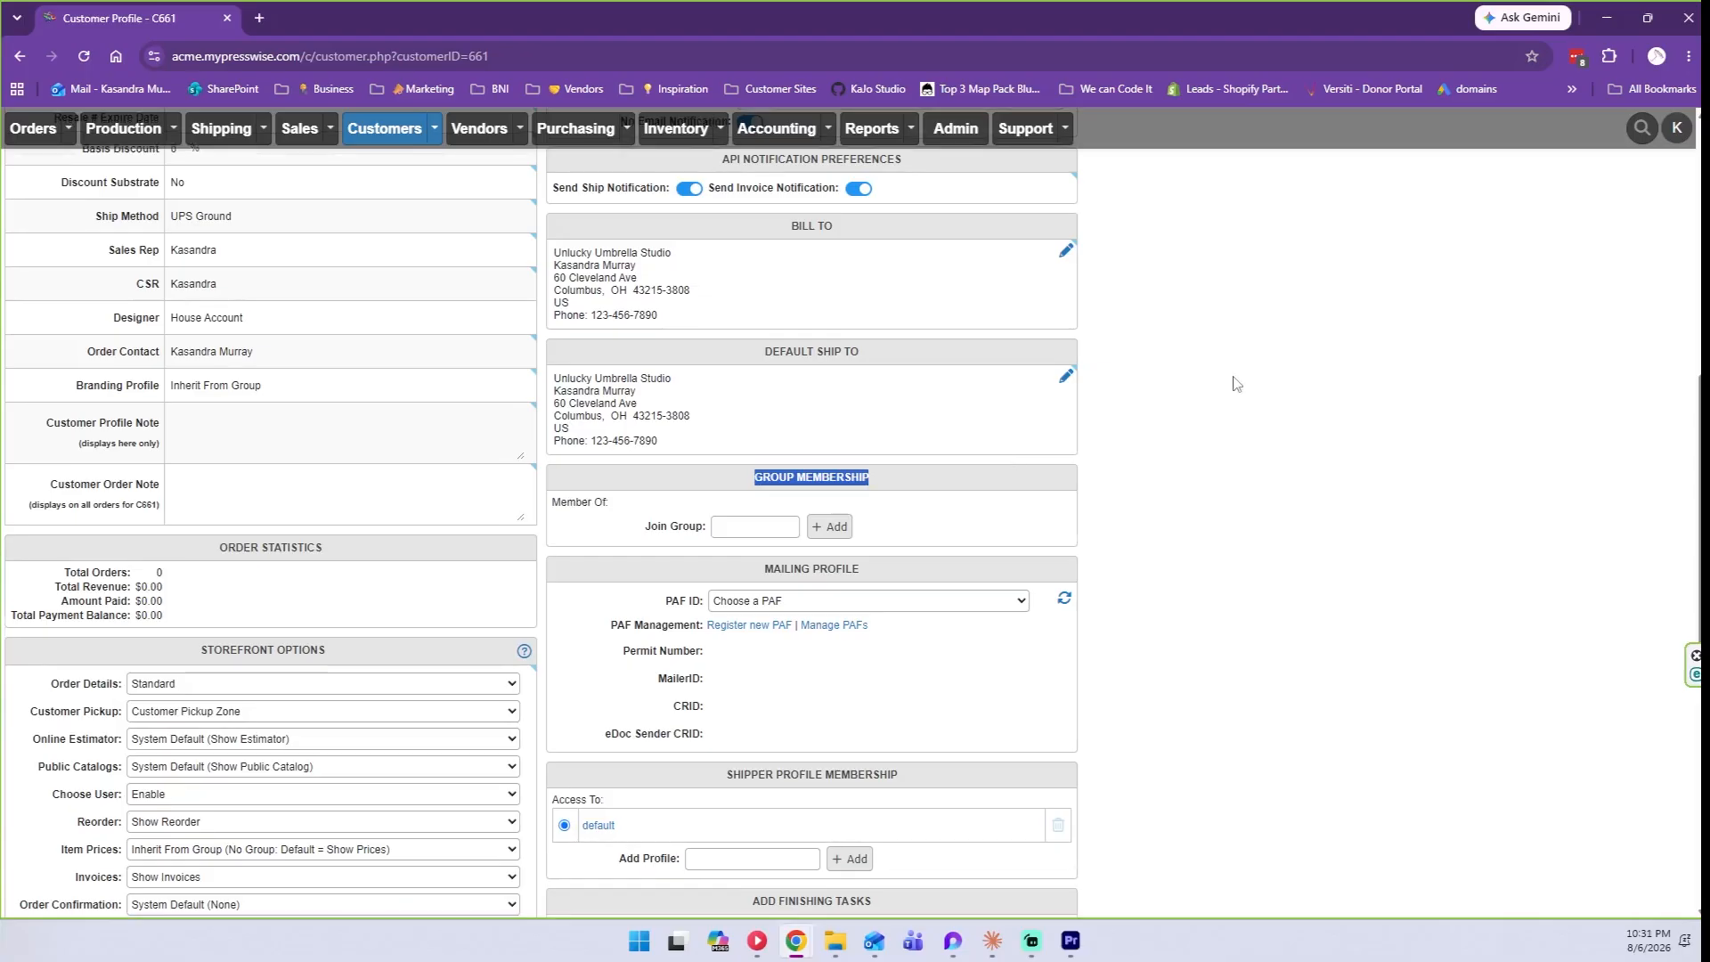
click(757, 488)
drag(757, 488, 868, 485)
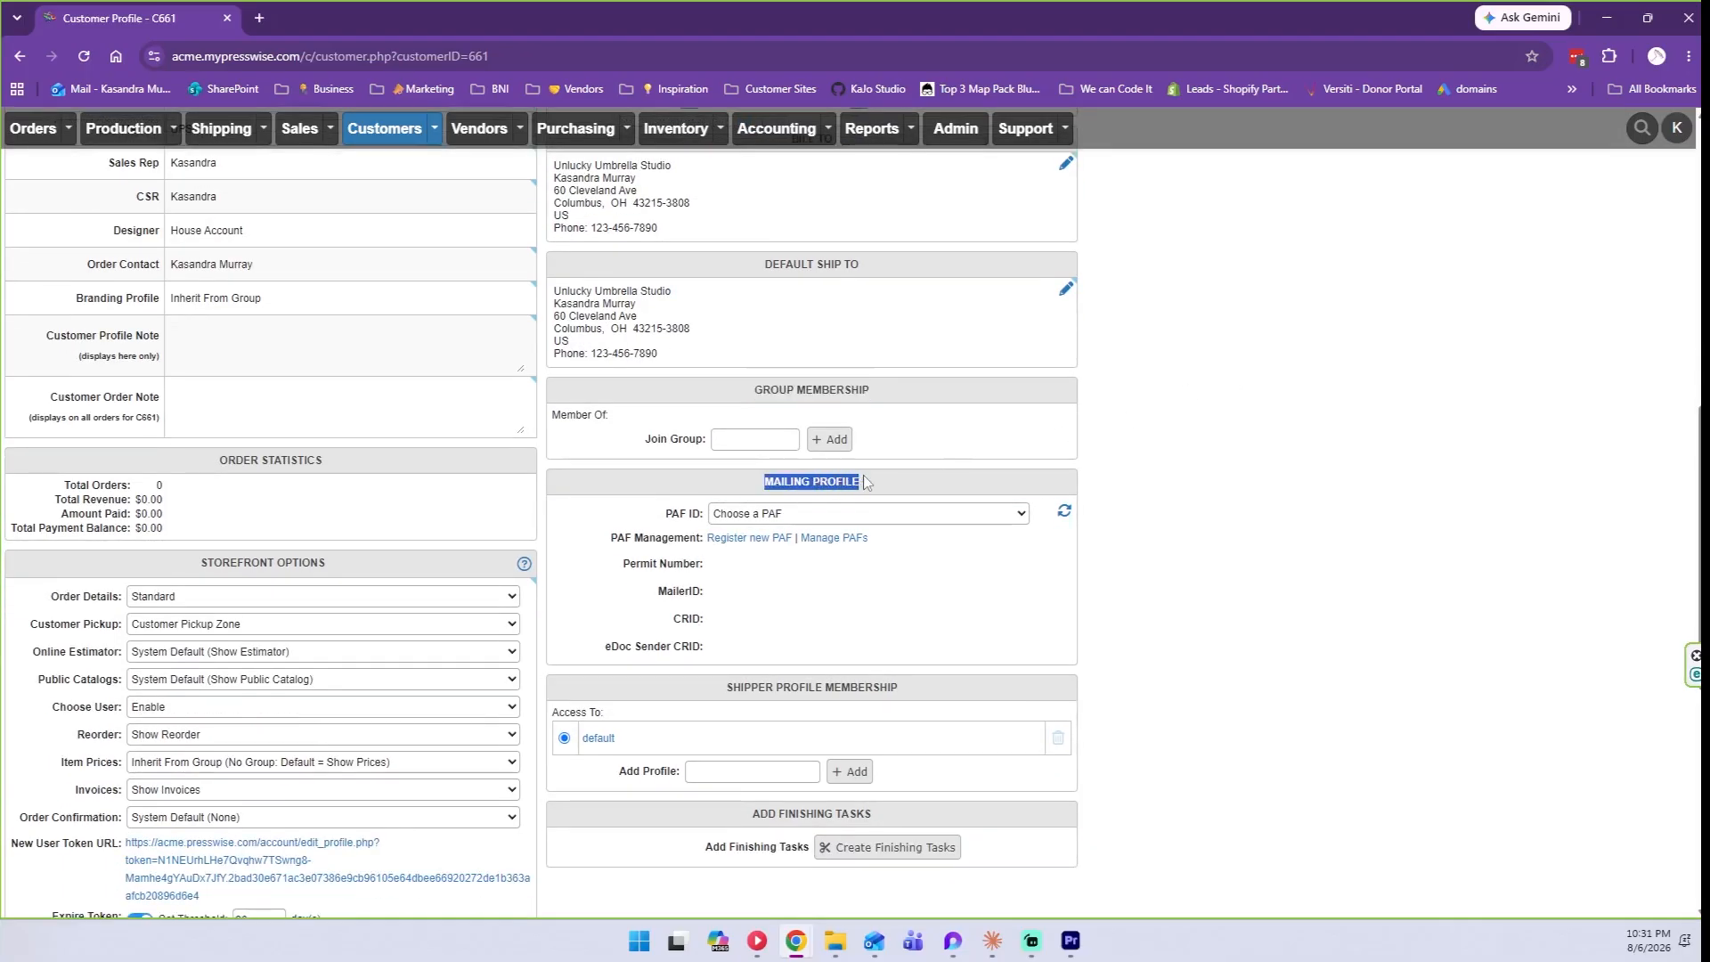
click(869, 485)
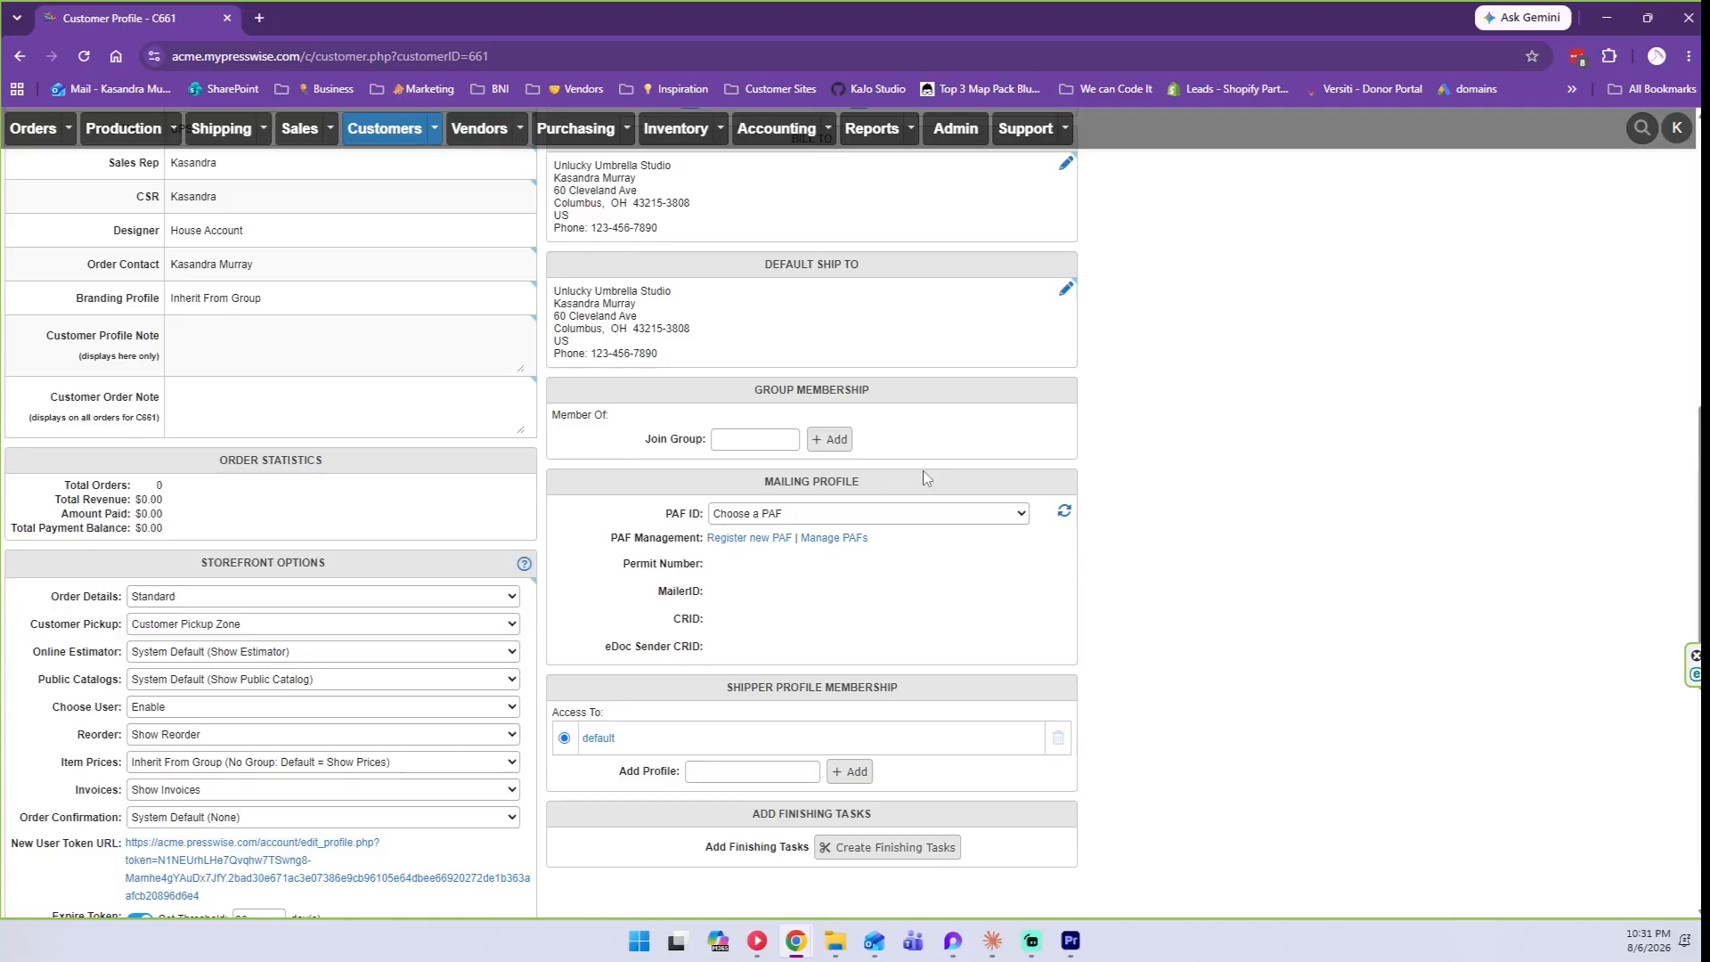
scroll(924, 478, down, 1)
click(840, 561)
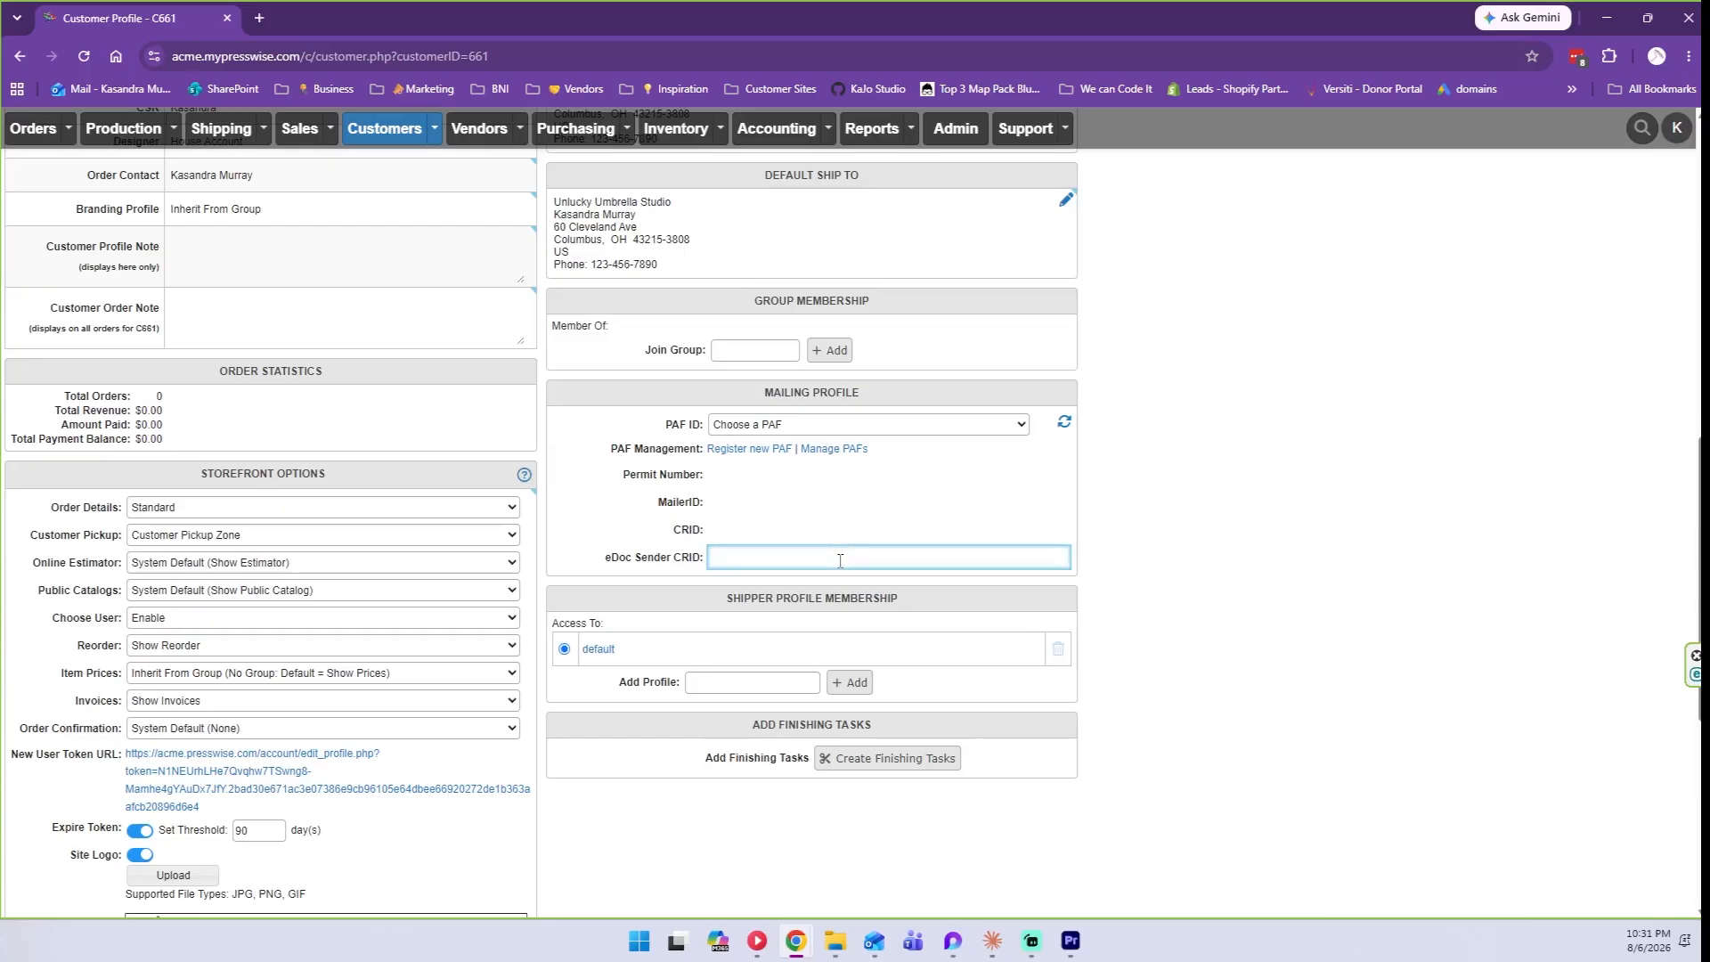
scroll(839, 560, down, 1)
drag(725, 508, 912, 512)
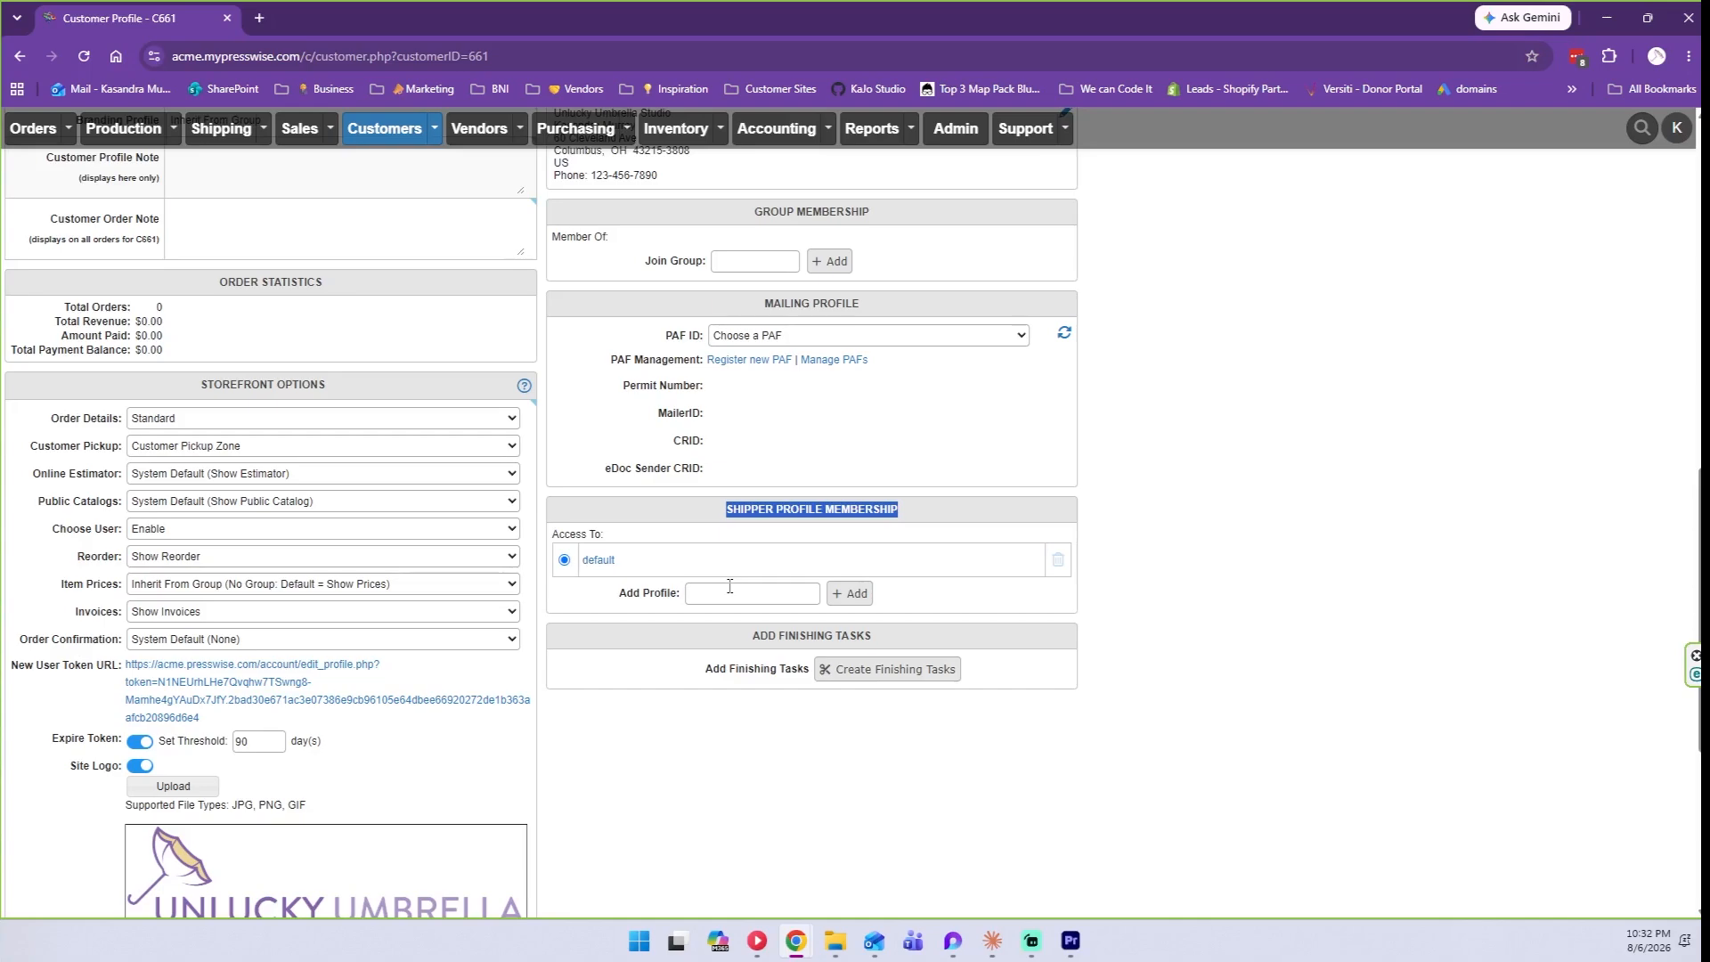
scroll(729, 586, down, 1)
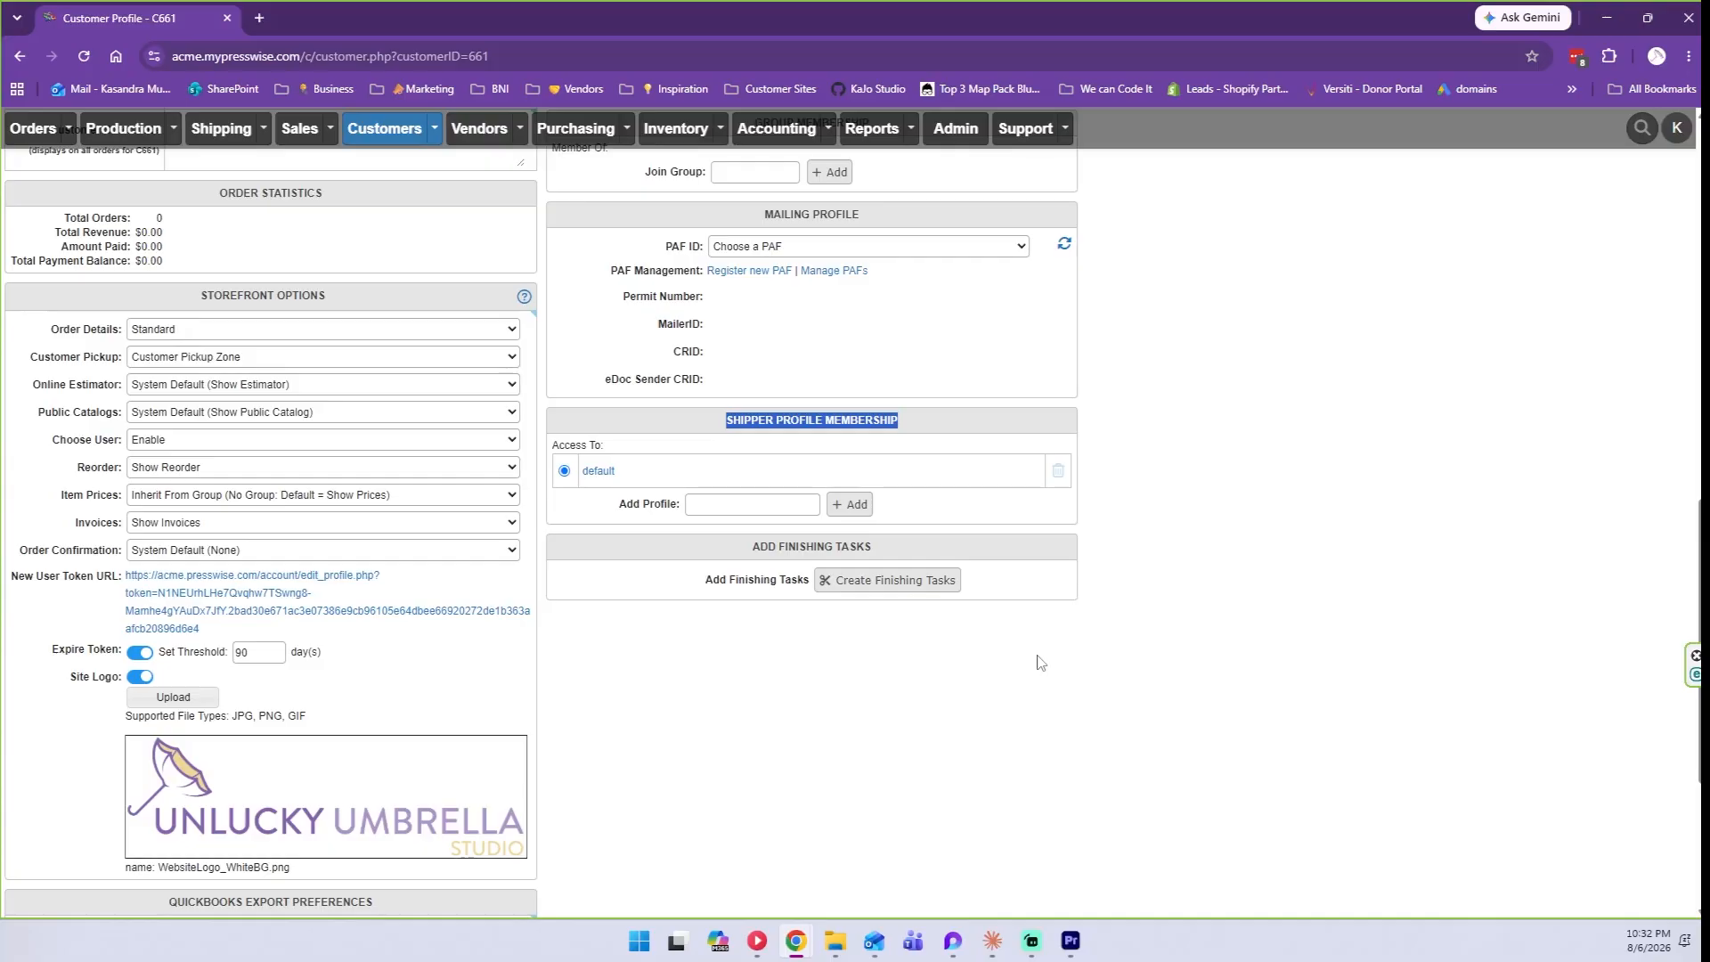
scroll(1040, 663, down, 1)
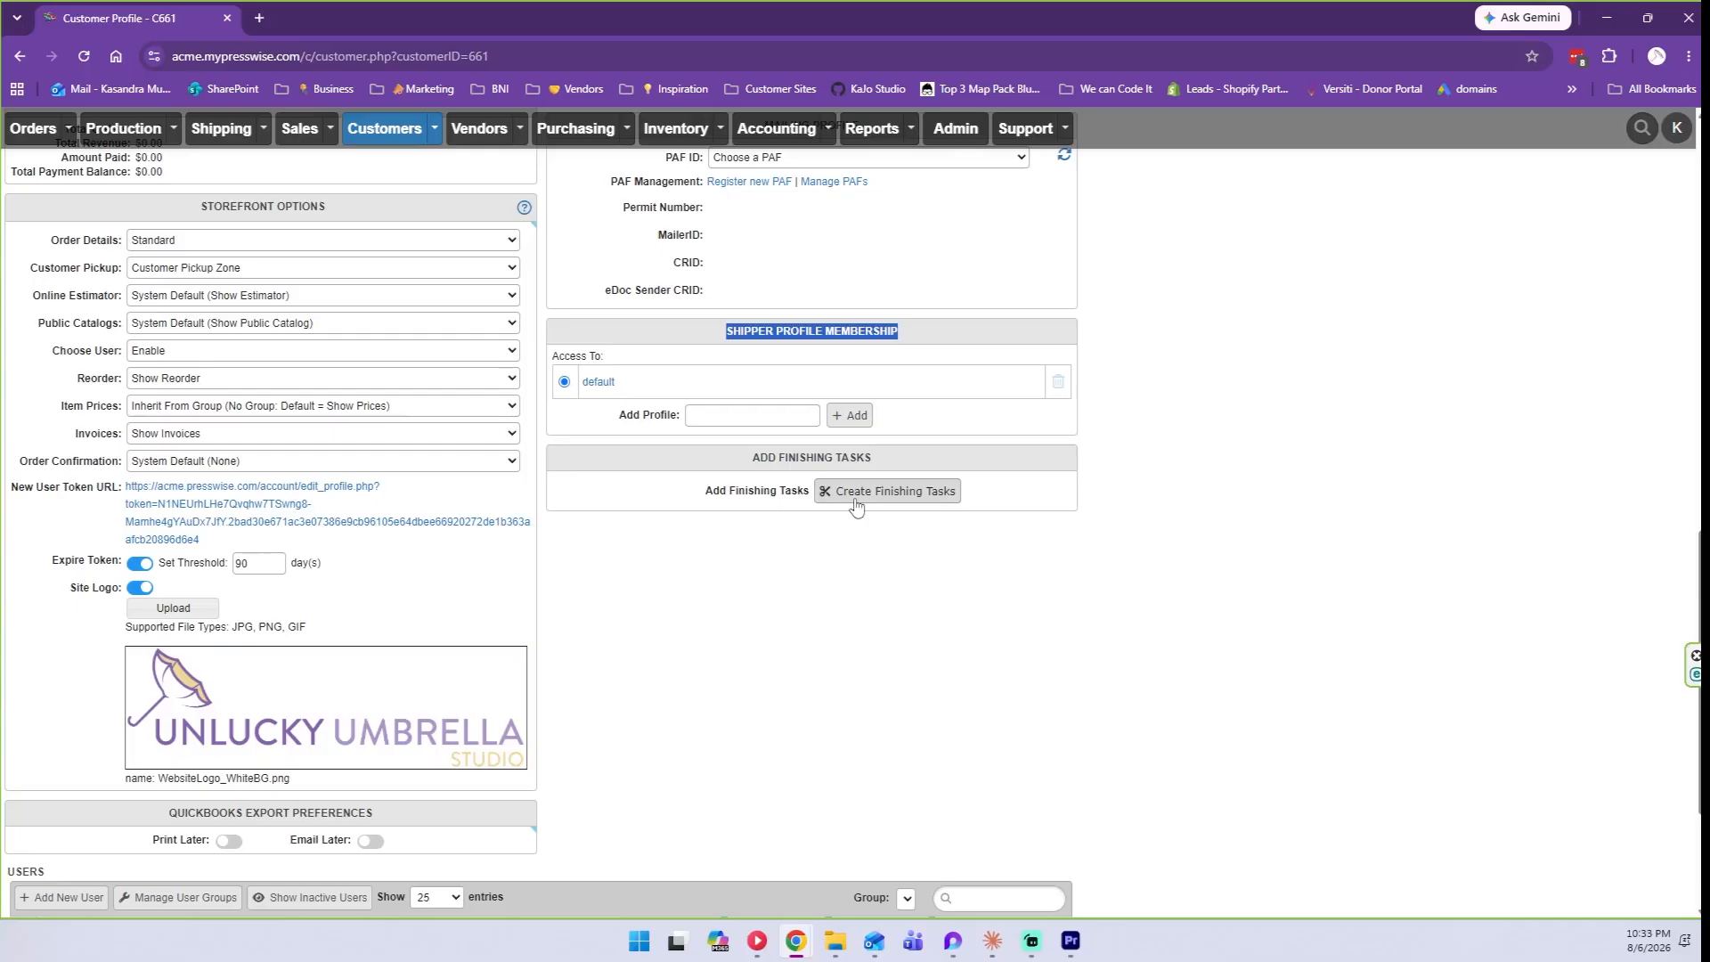
scroll(864, 530, down, 3)
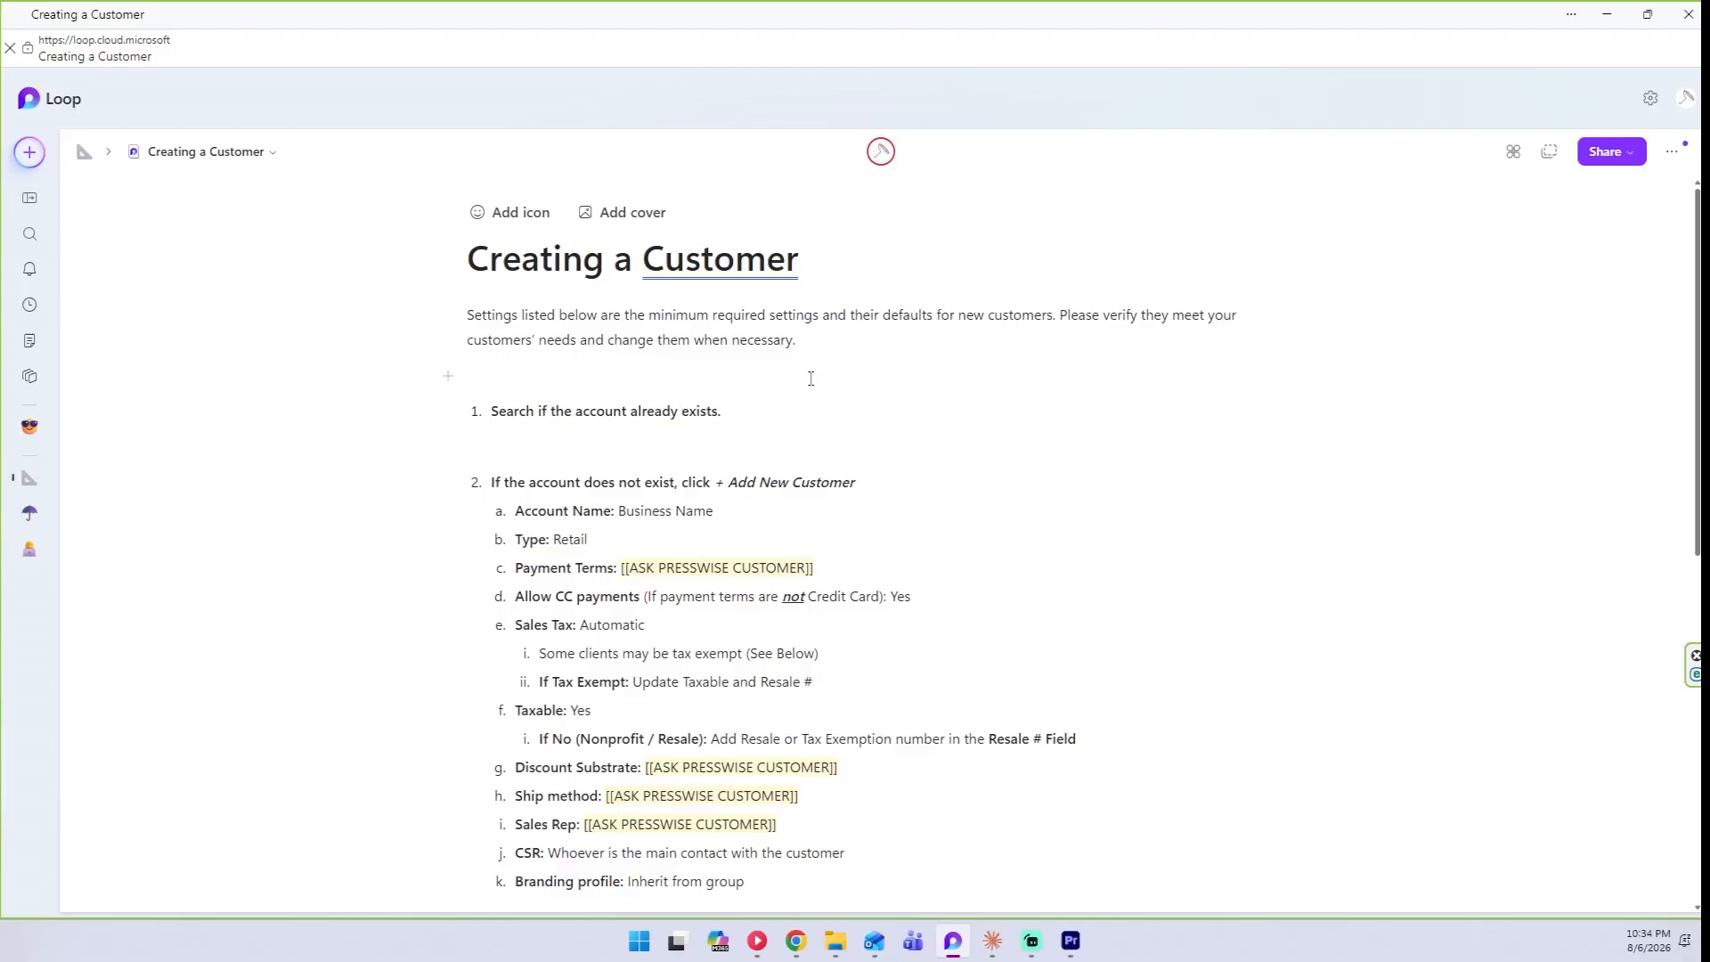
Highlight checklist step 1, move the Loop window aside, and go to PressWise Customers.
drag(722, 412, 508, 421)
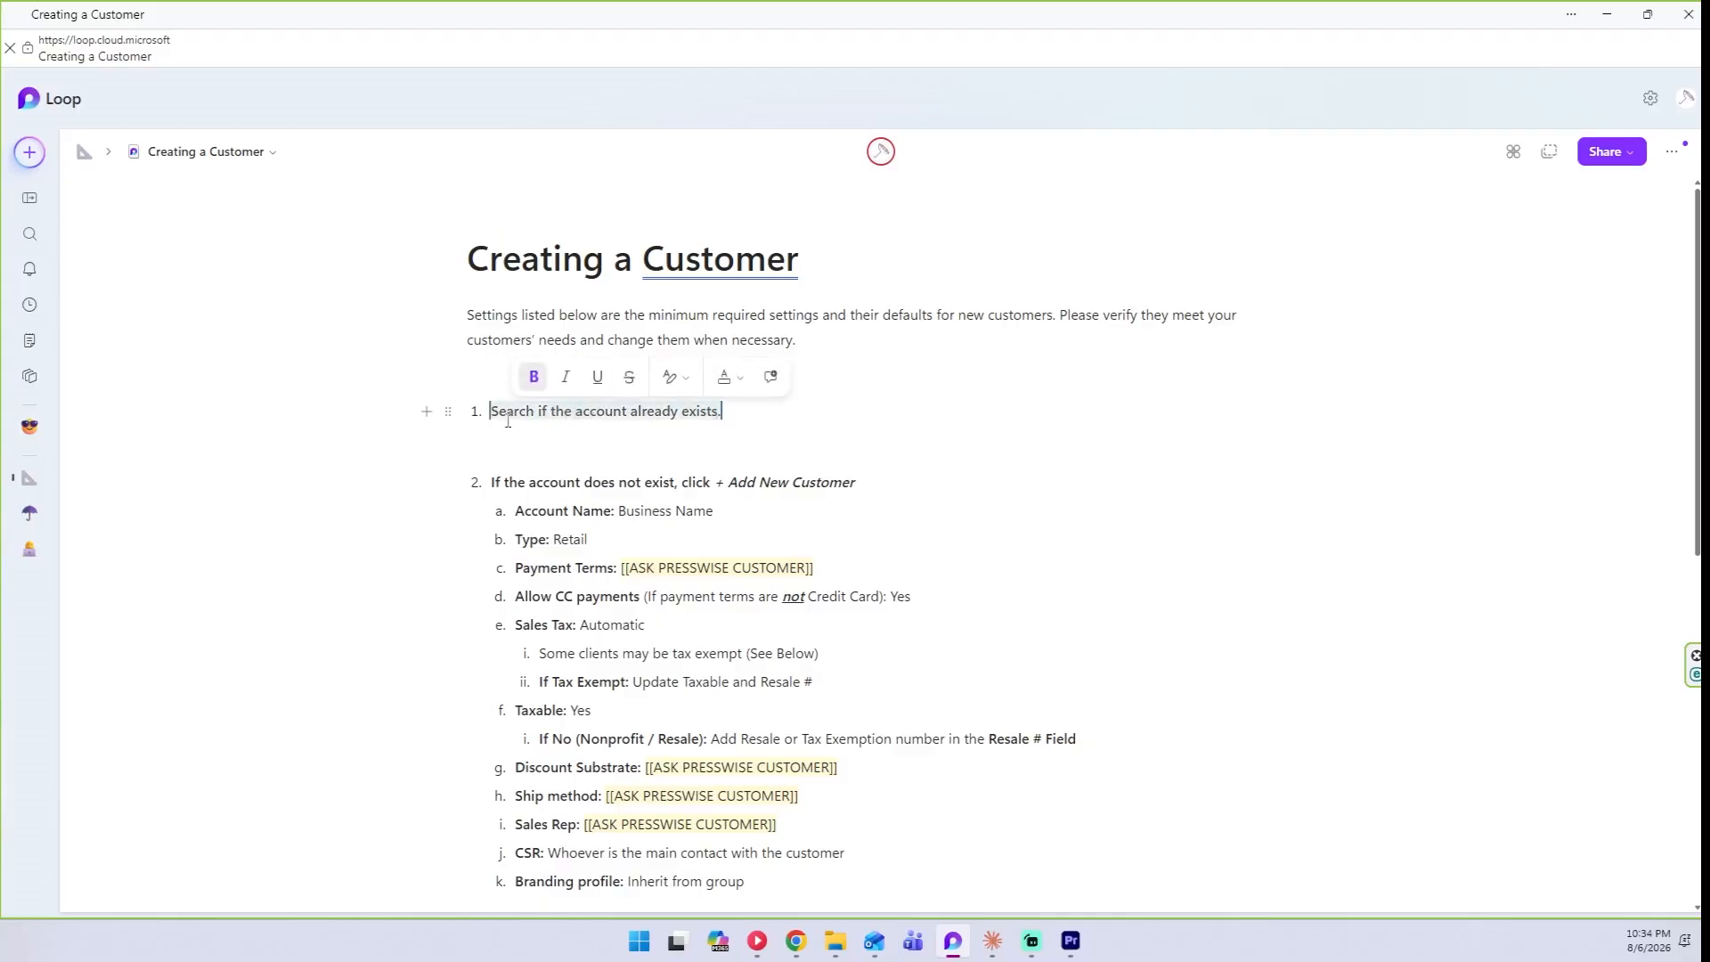
drag(1026, 23, 0, 249)
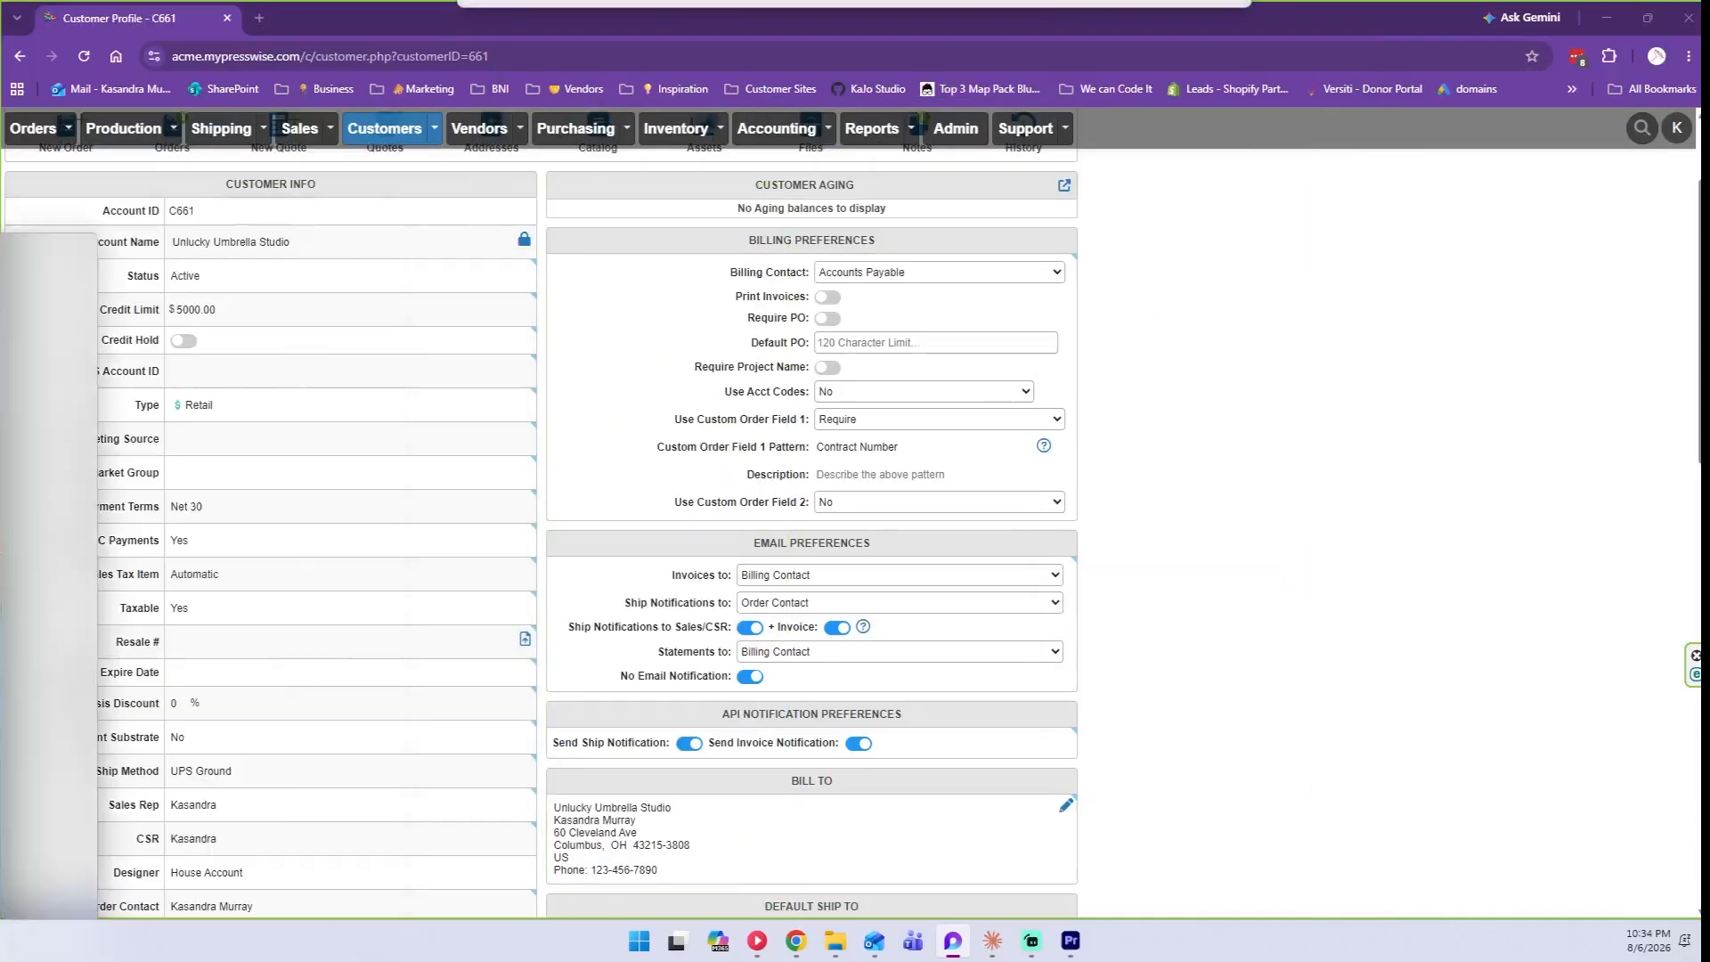
scroll(389, 268, up, 2)
click(389, 218)
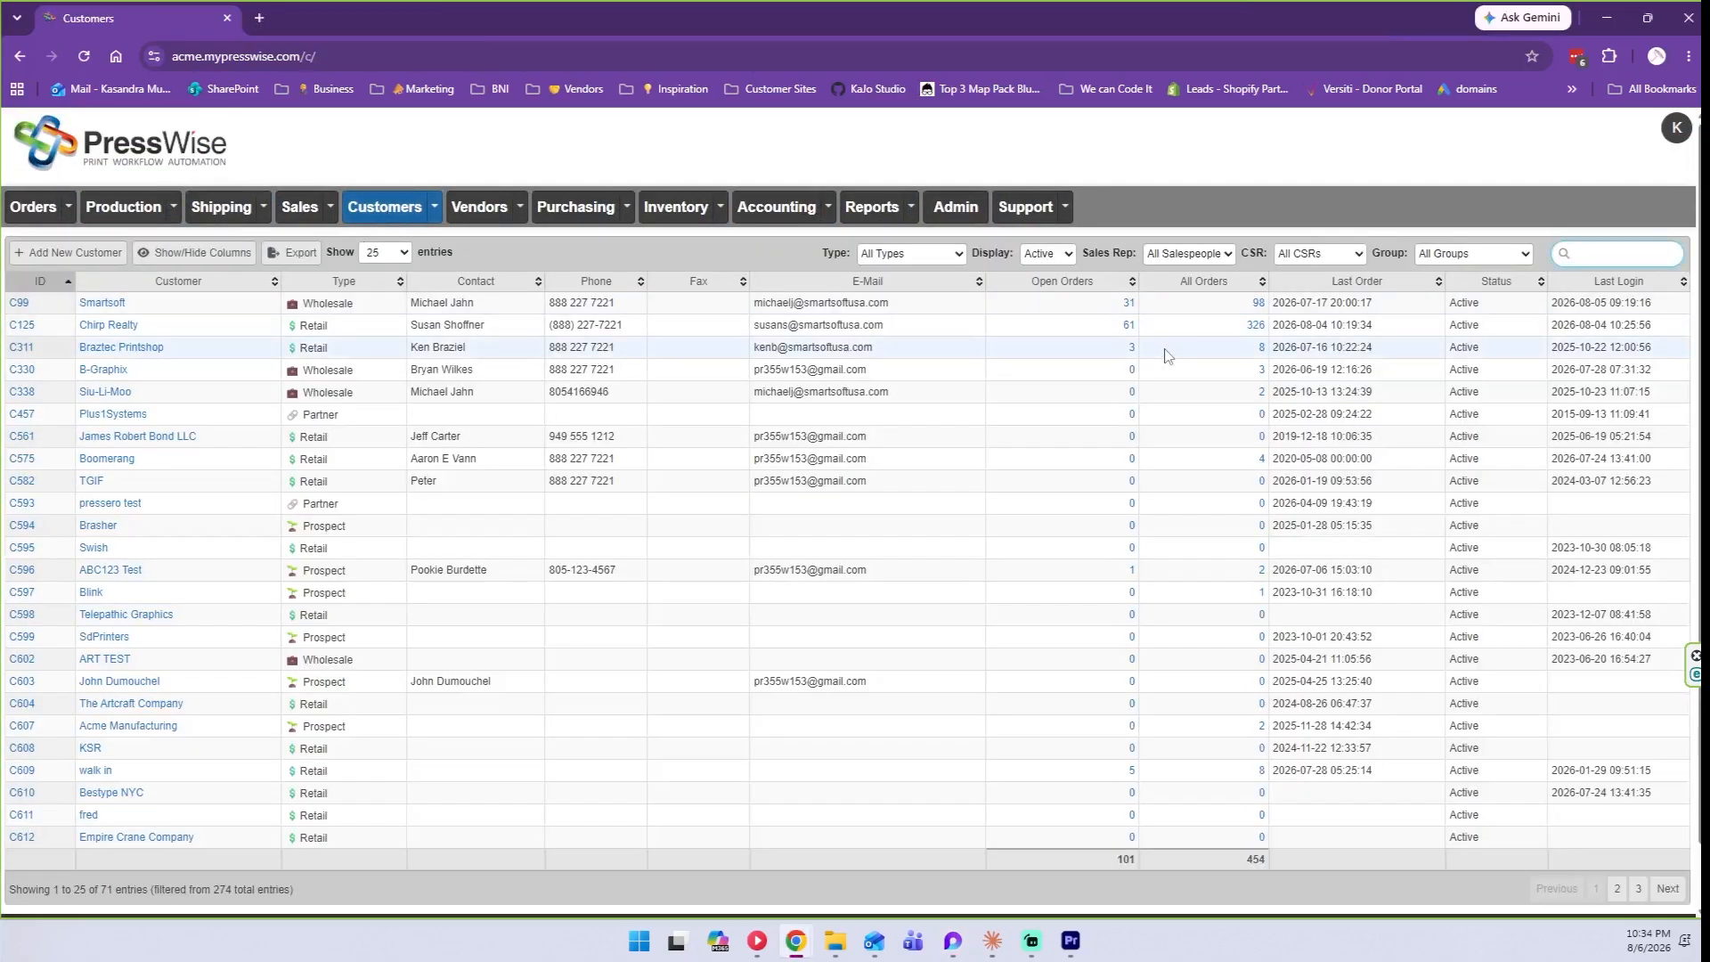
Search the customer list for 'unlucky'.
text(u)
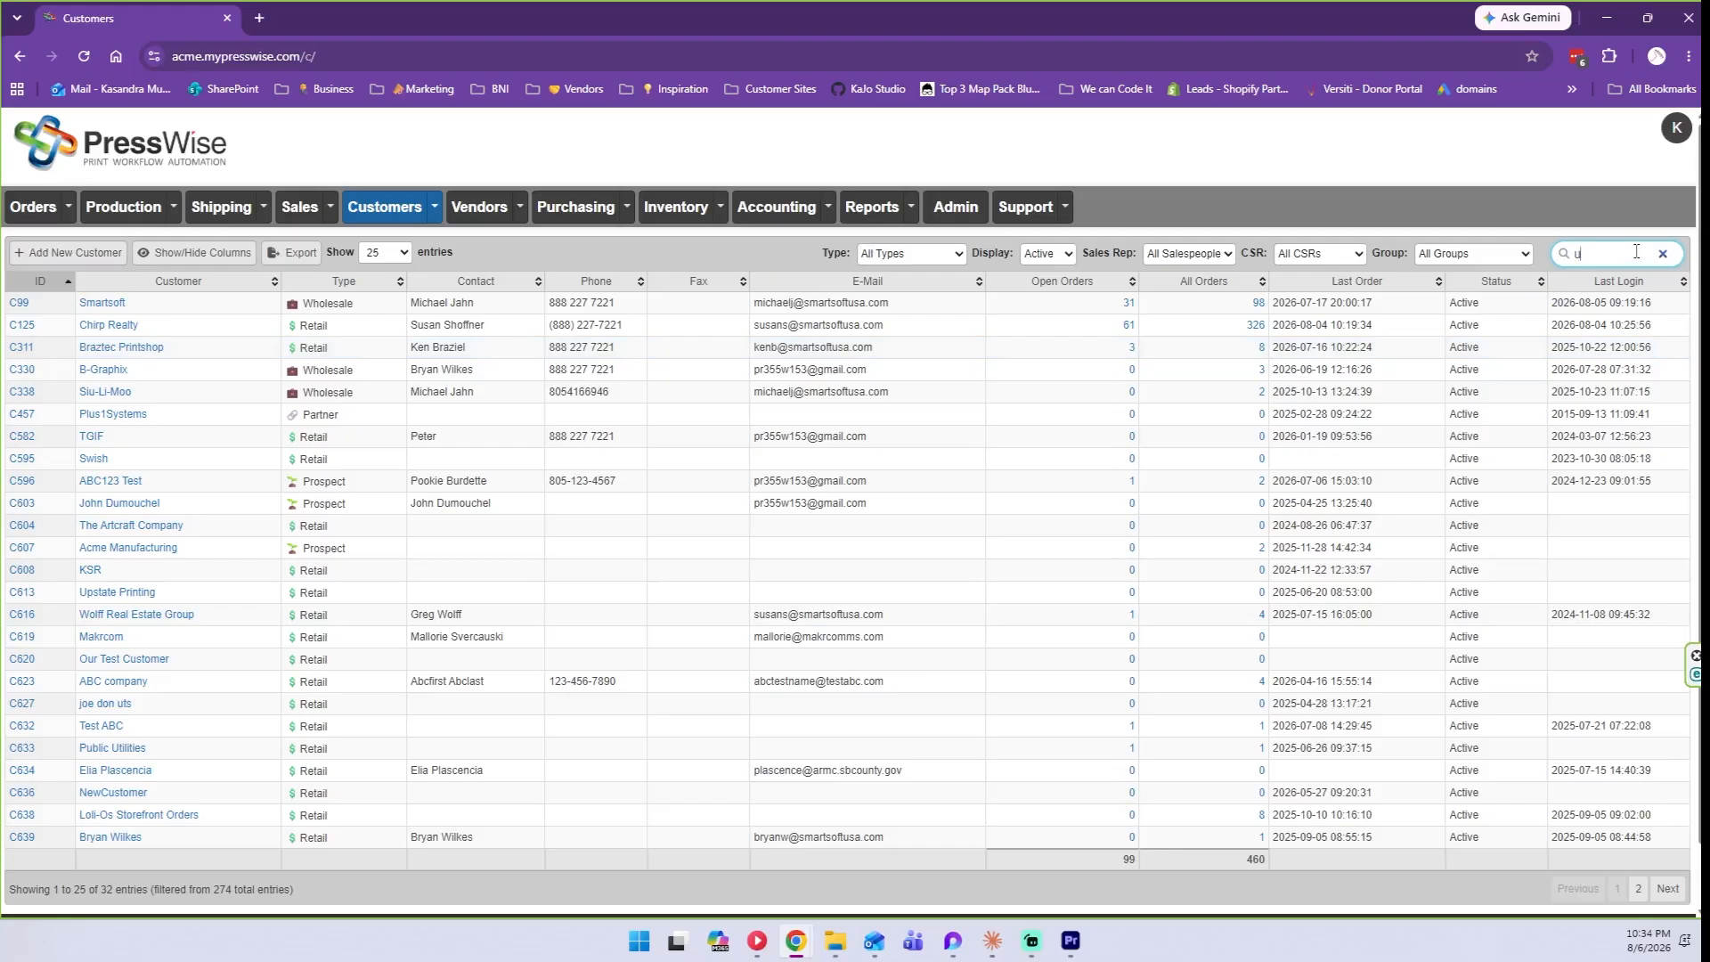
text(nlucky)
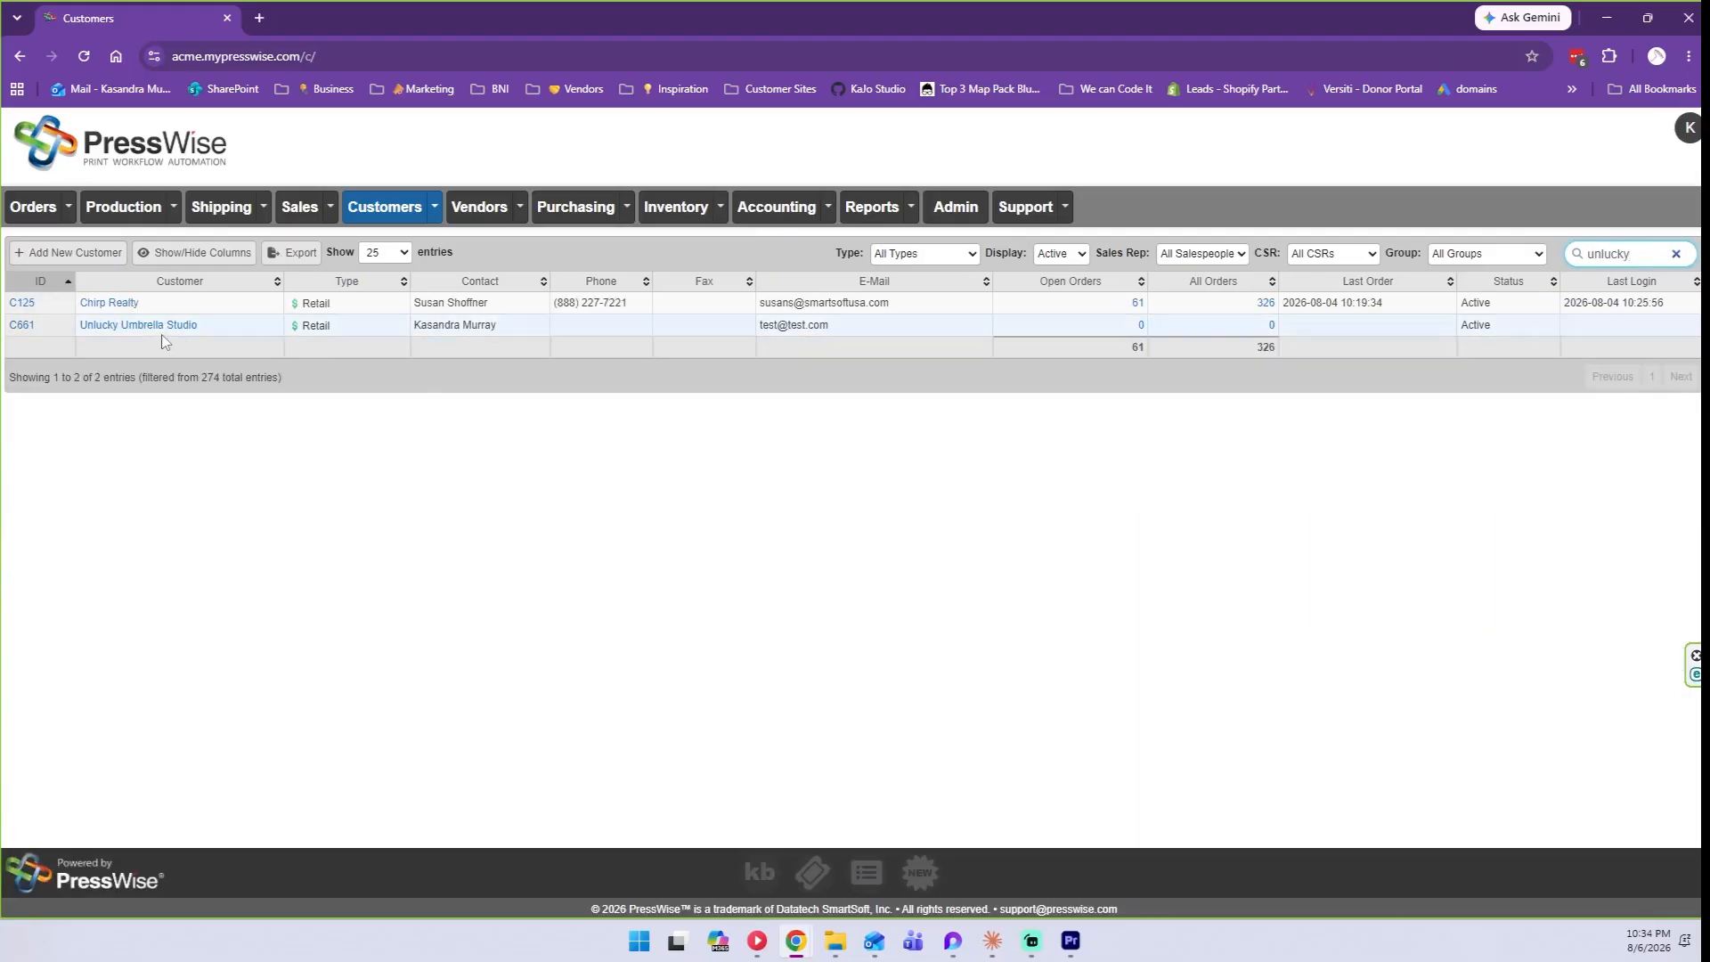
Open account C661, glance at the Loop notes, then return and scroll the profile.
click(30, 327)
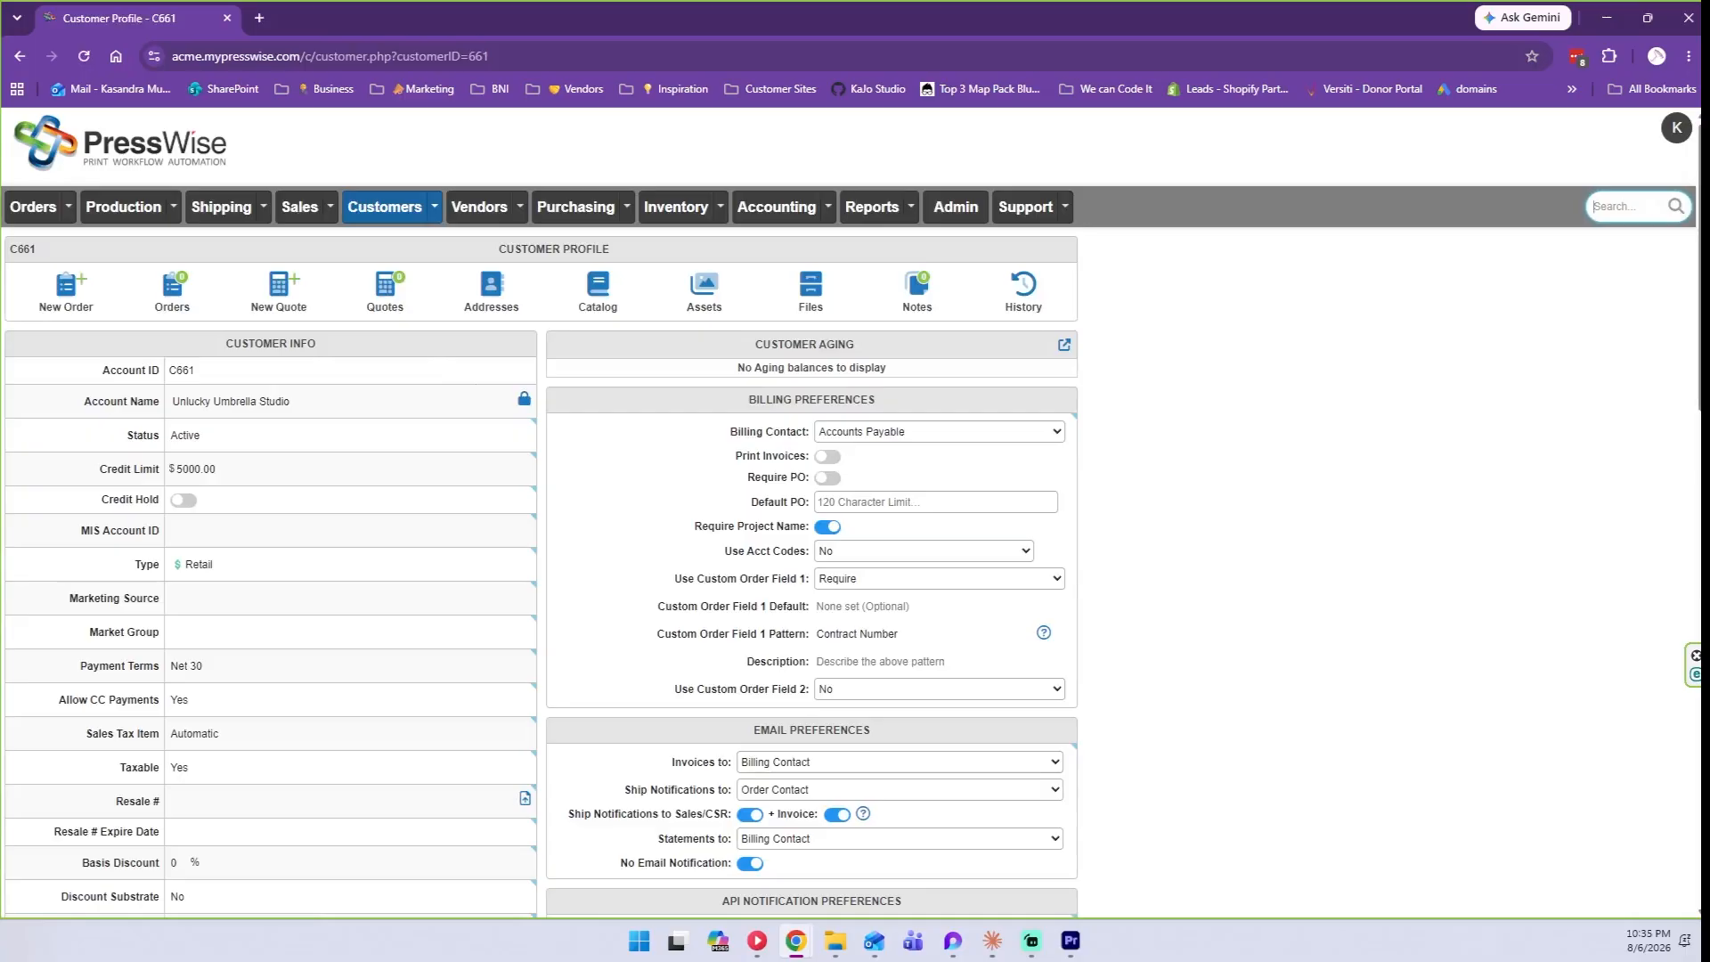
key(alt+Tab)
scroll(791, 333, down, 2)
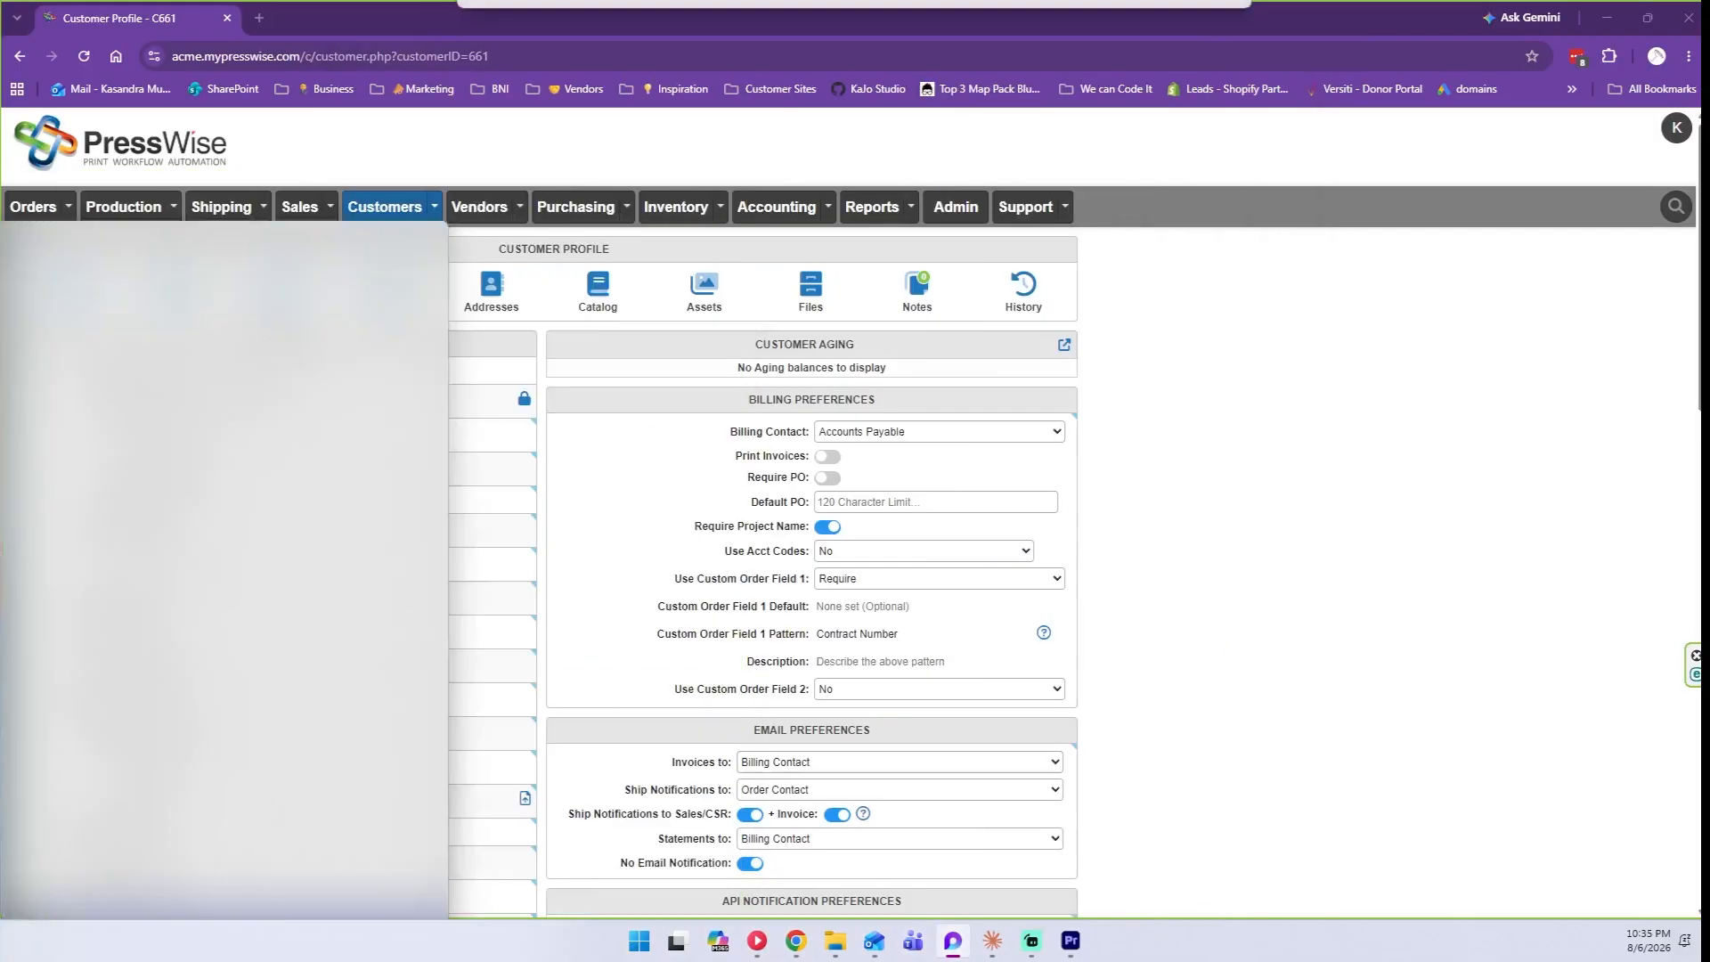
key(alt+Tab)
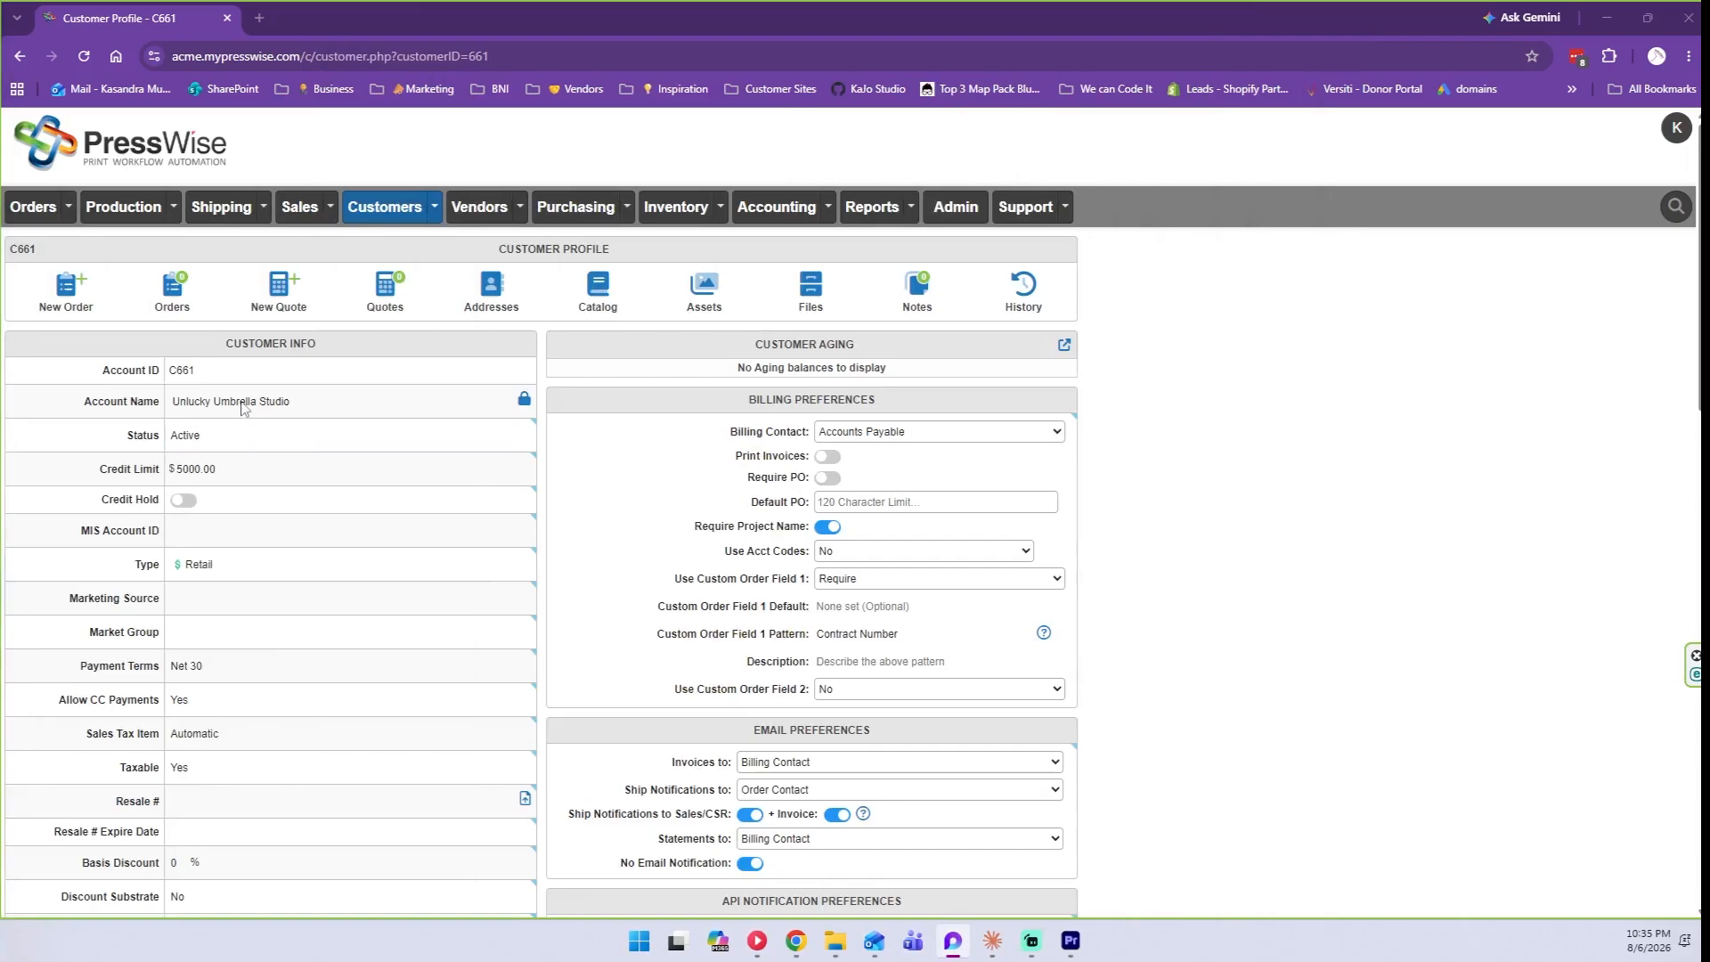
scroll(217, 436, down, 1)
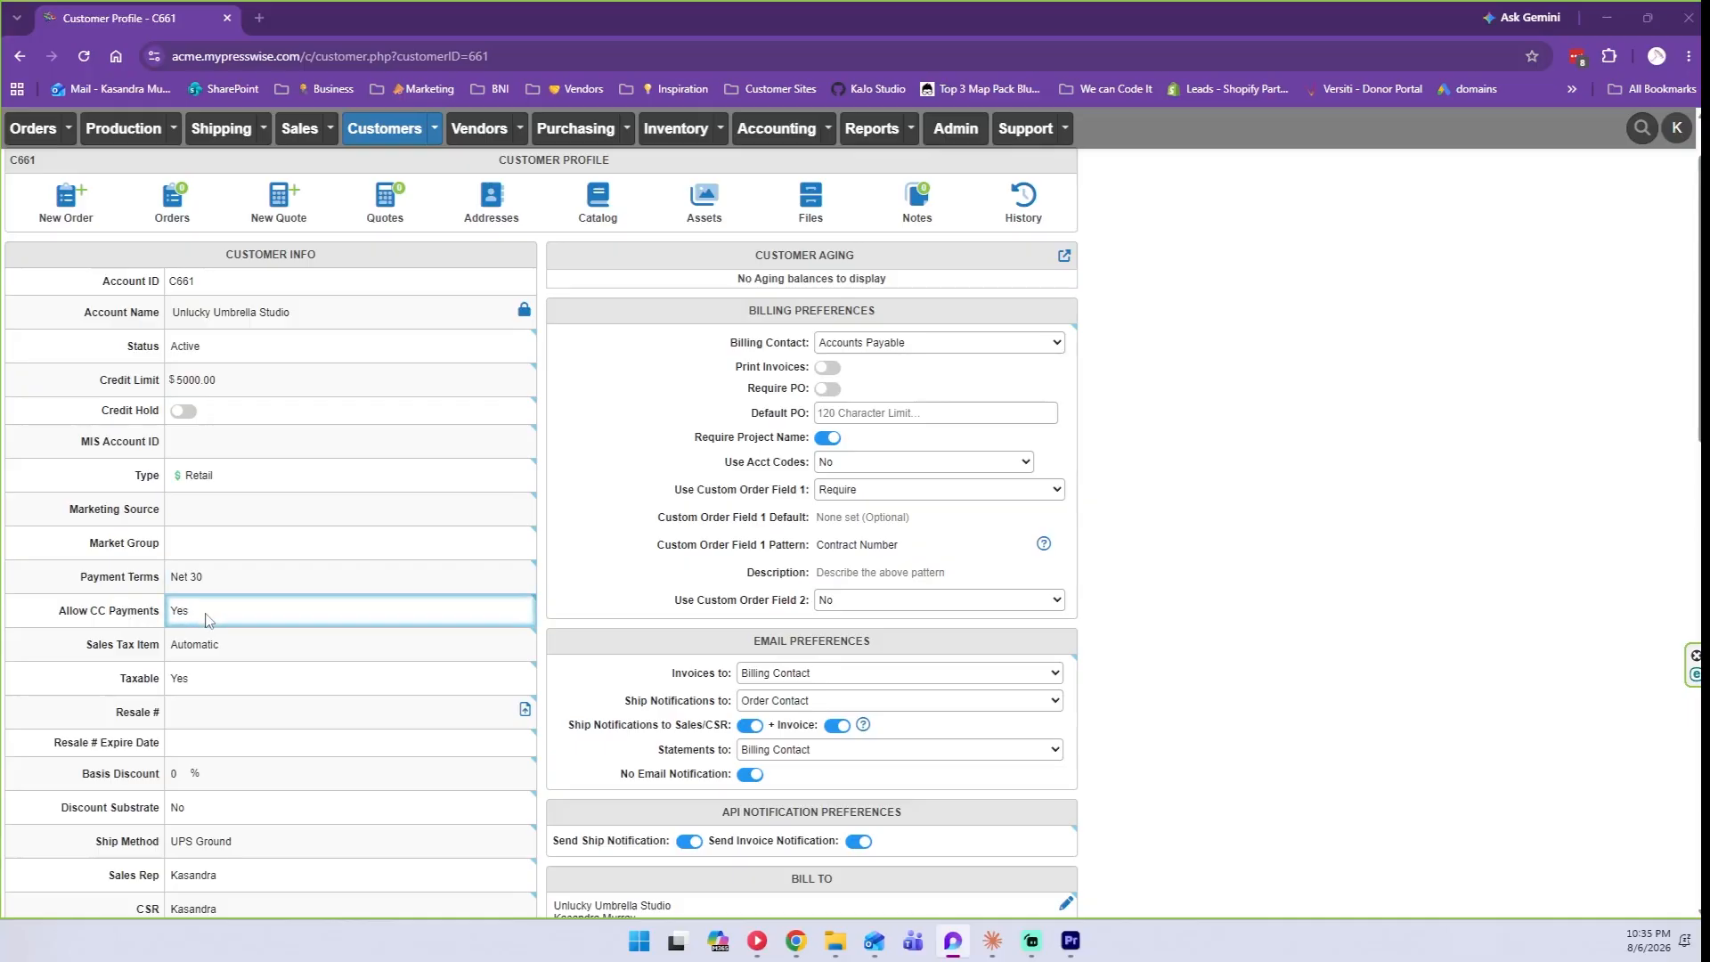
Switch Allow CC Payments to No and back to Yes, then scroll through the profile.
click(206, 617)
click(205, 614)
click(210, 652)
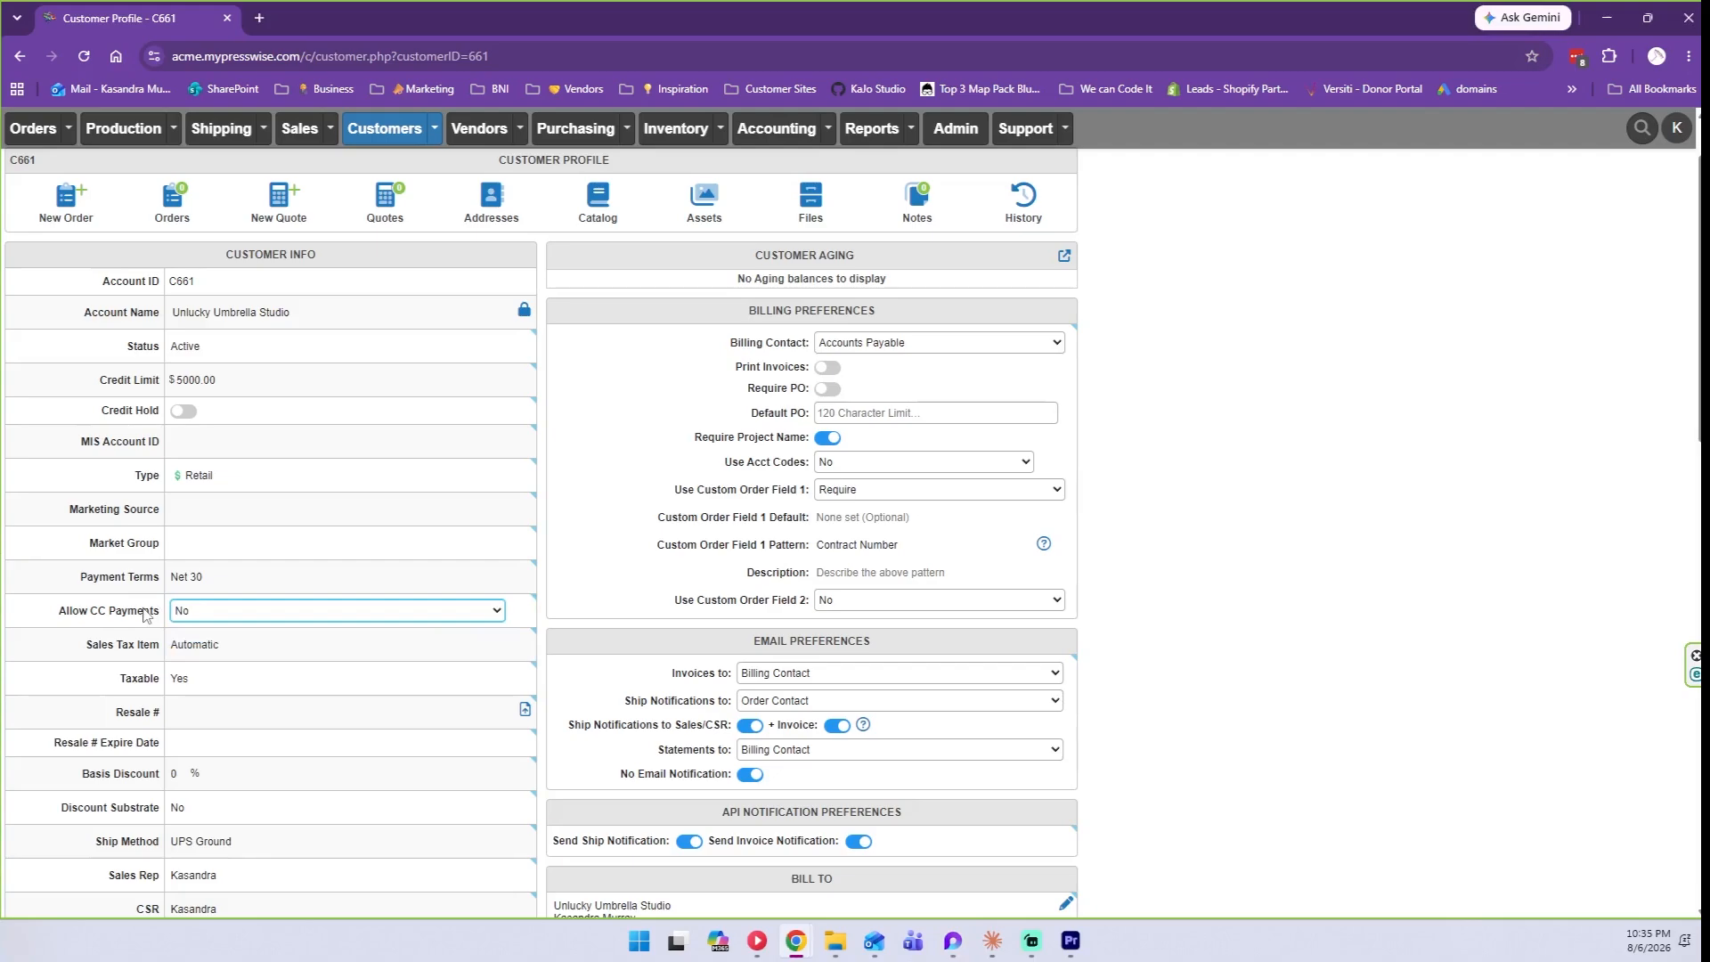
click(188, 617)
click(182, 635)
scroll(130, 619, down, 1)
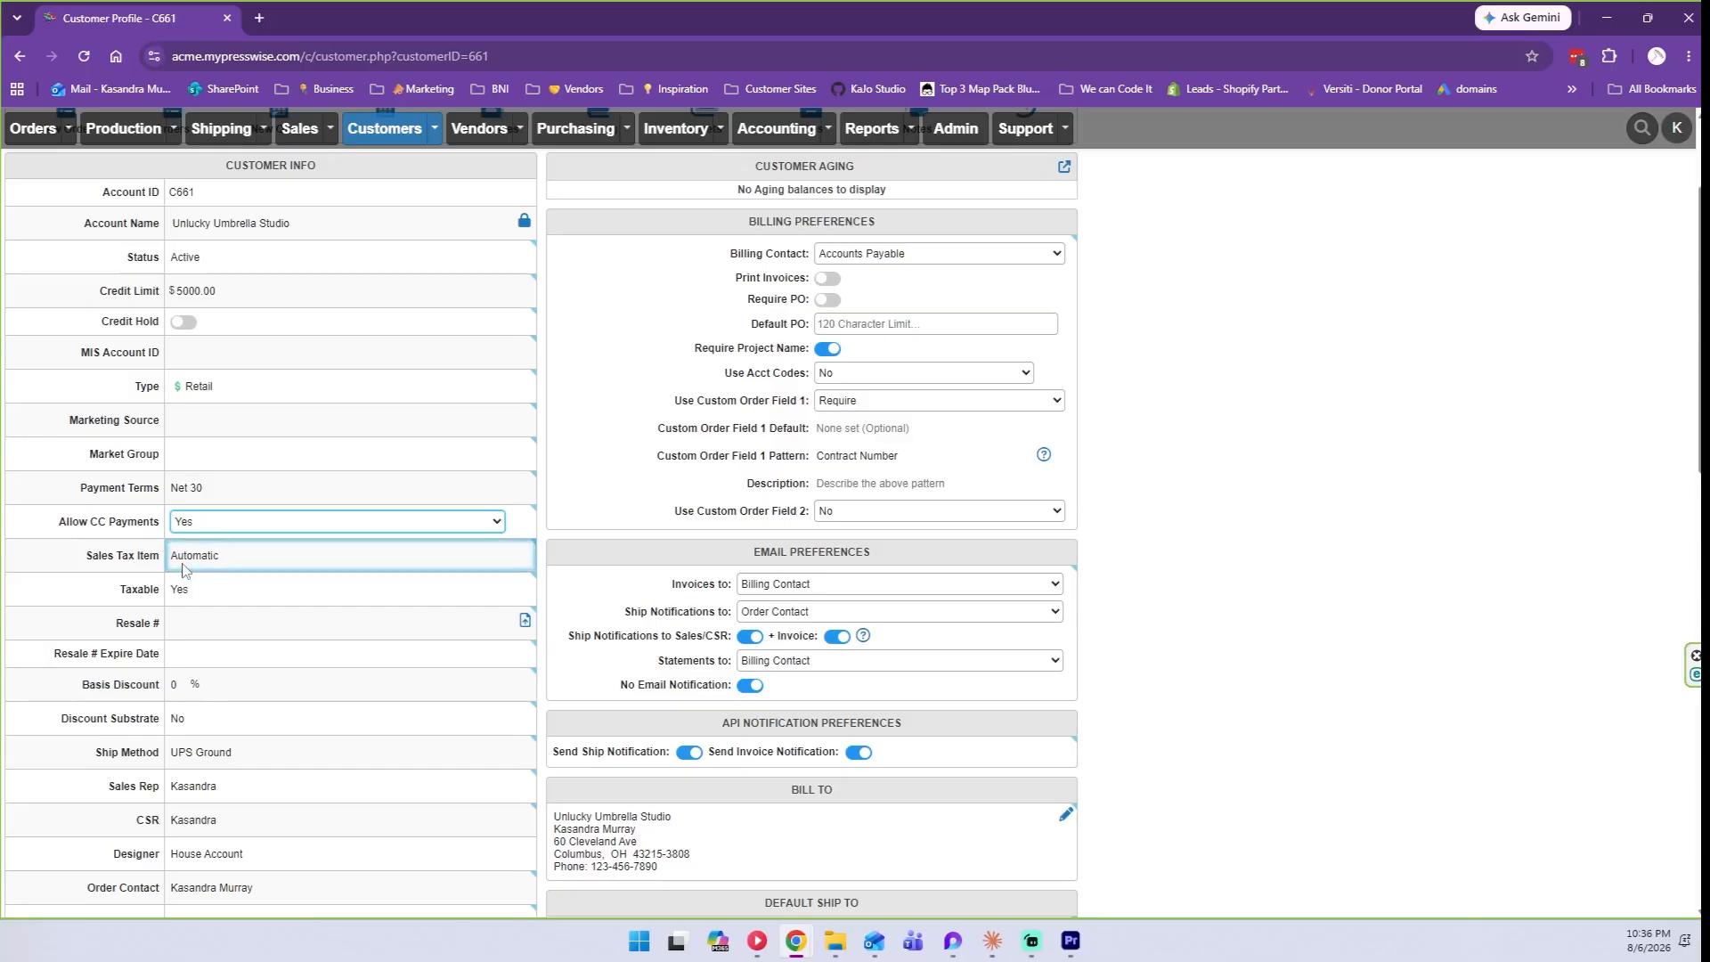
scroll(182, 570, down, 1)
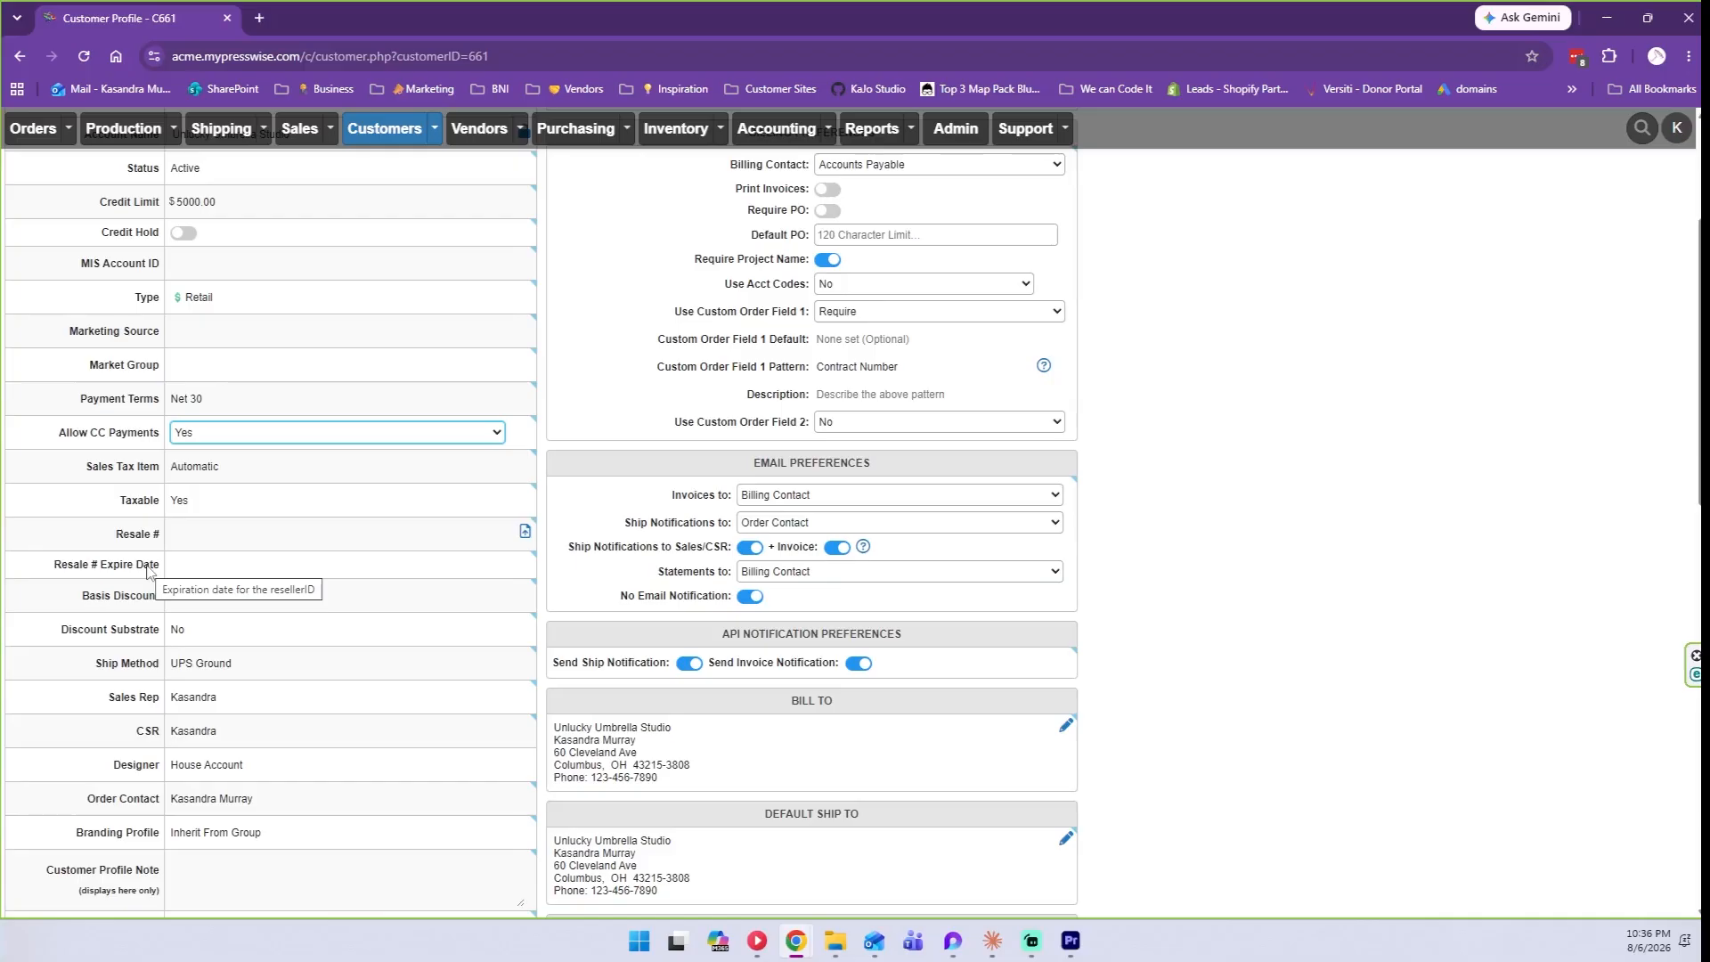
scroll(146, 570, down, 1)
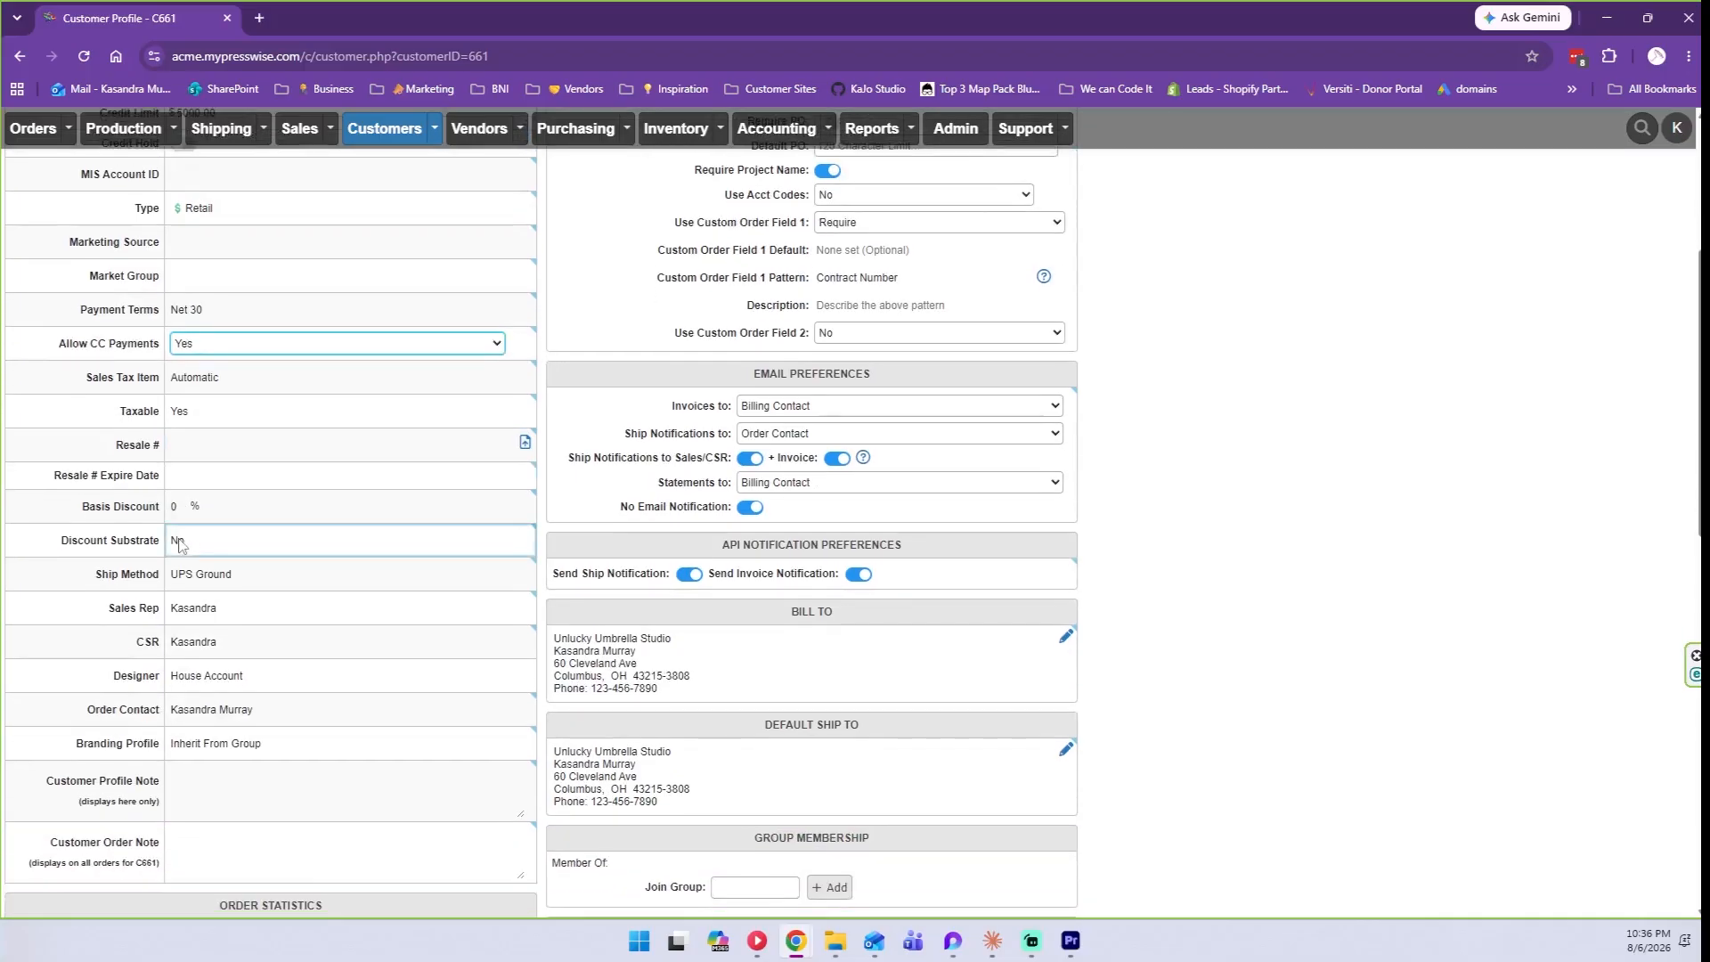
click(198, 543)
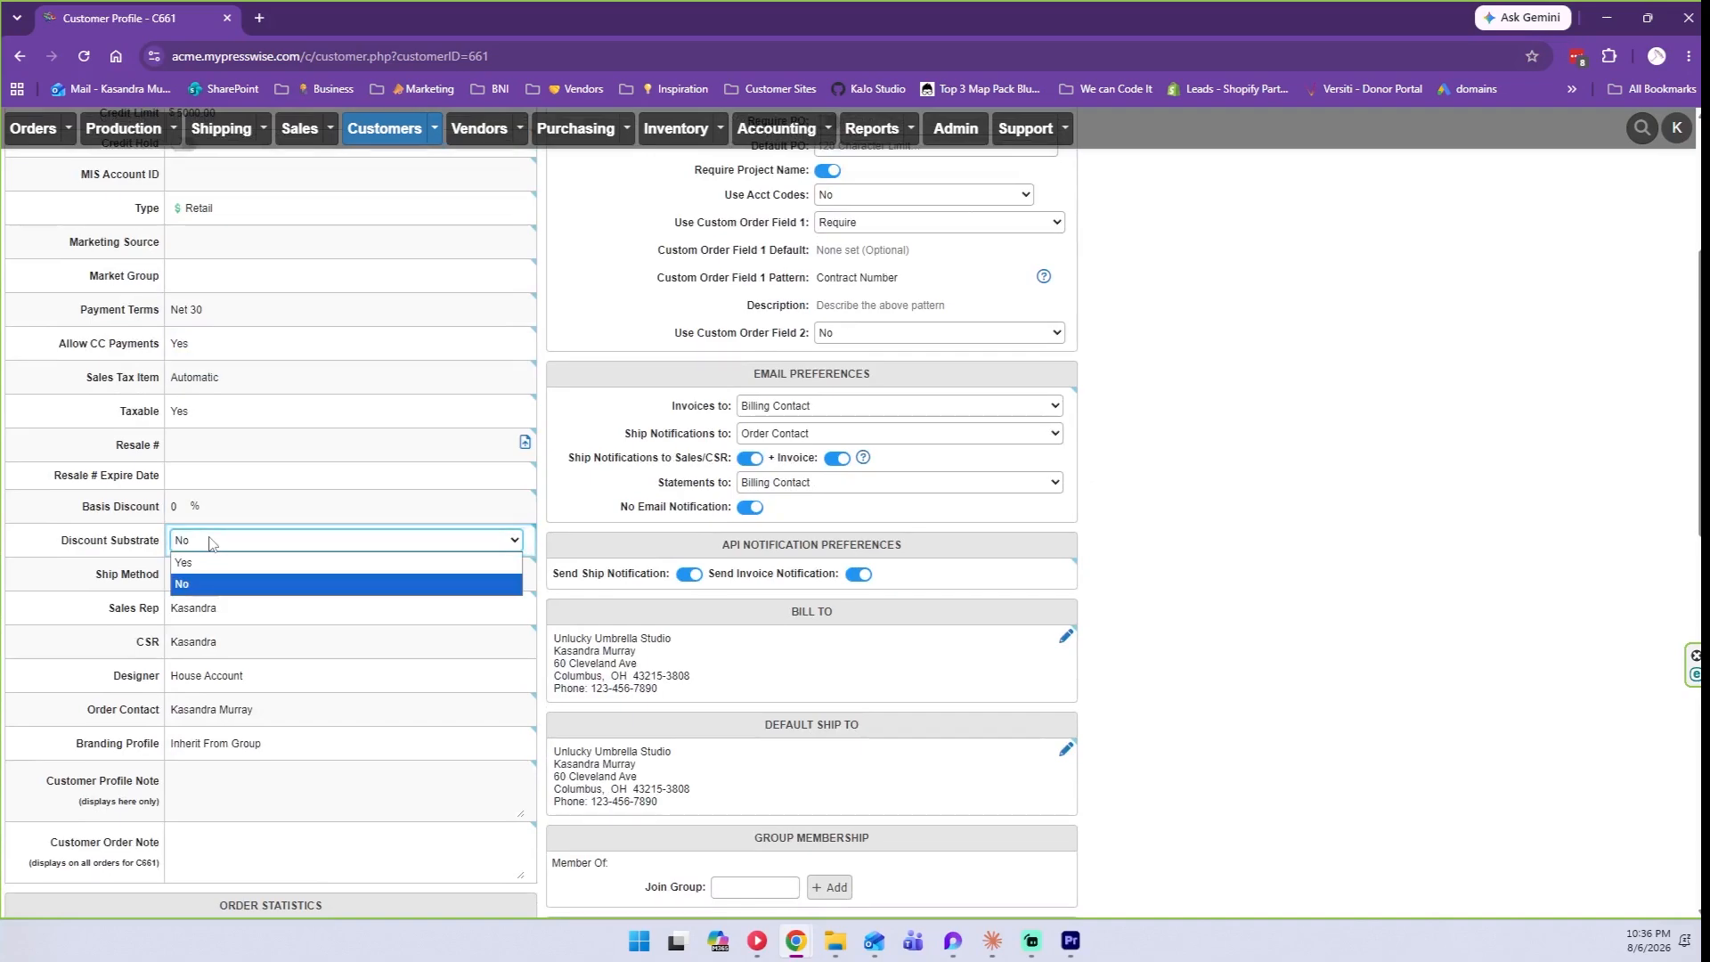
click(211, 542)
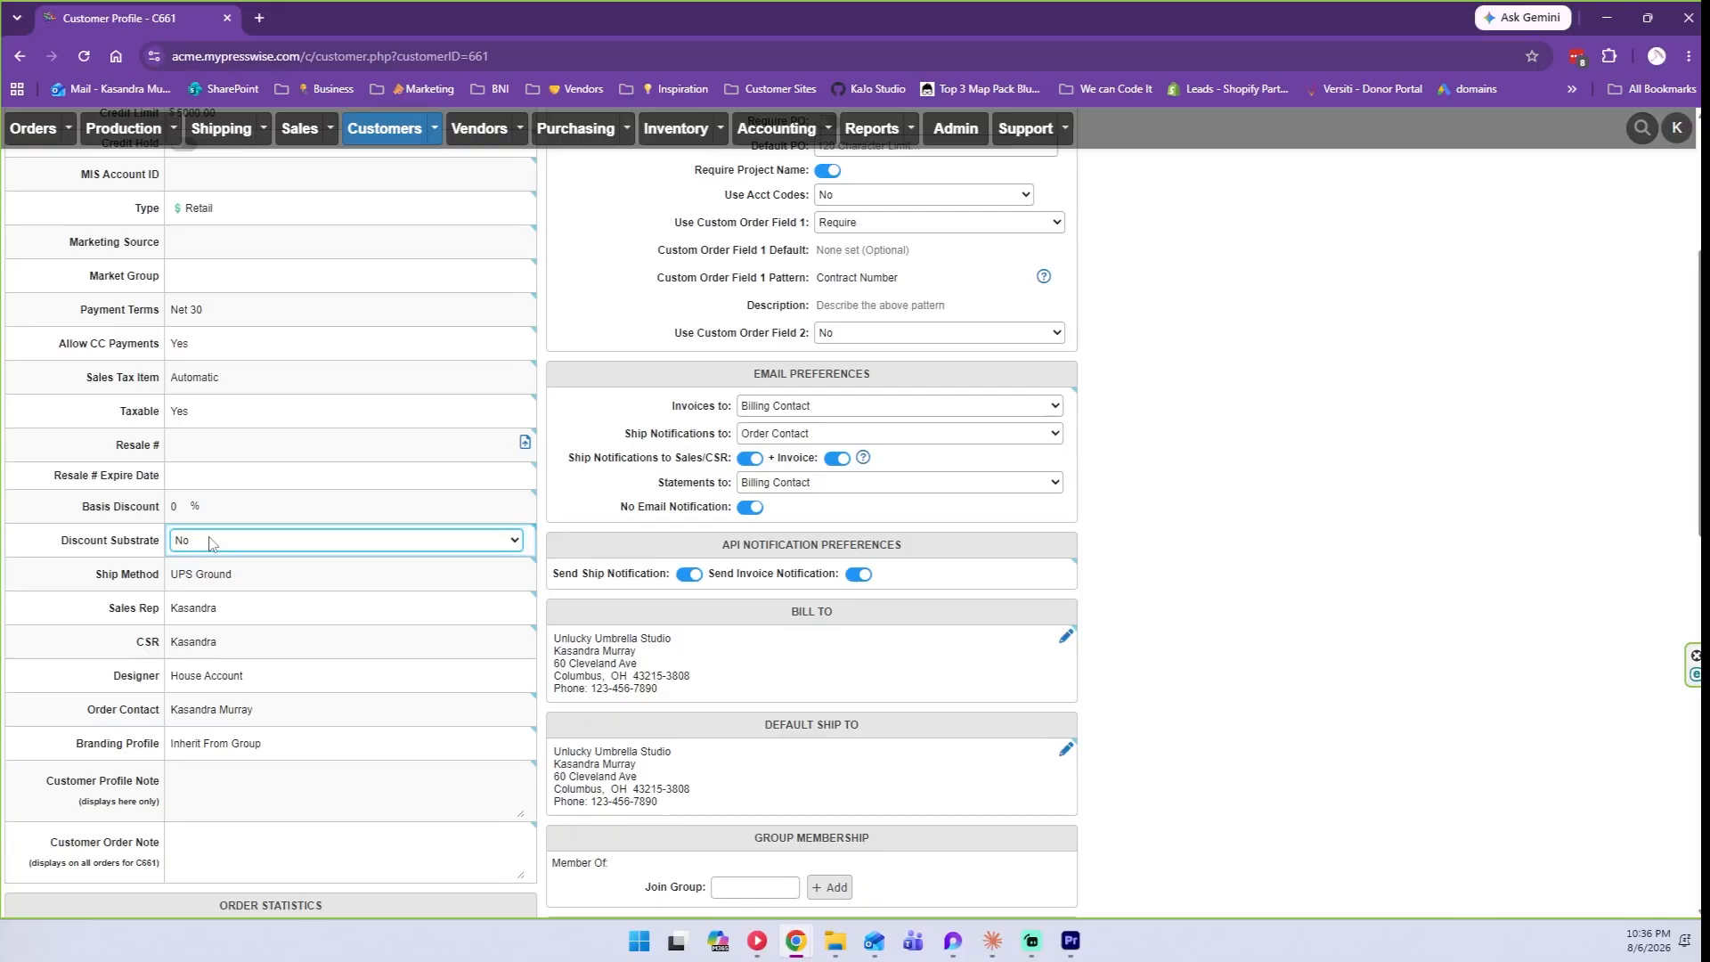
scroll(210, 542, down, 1)
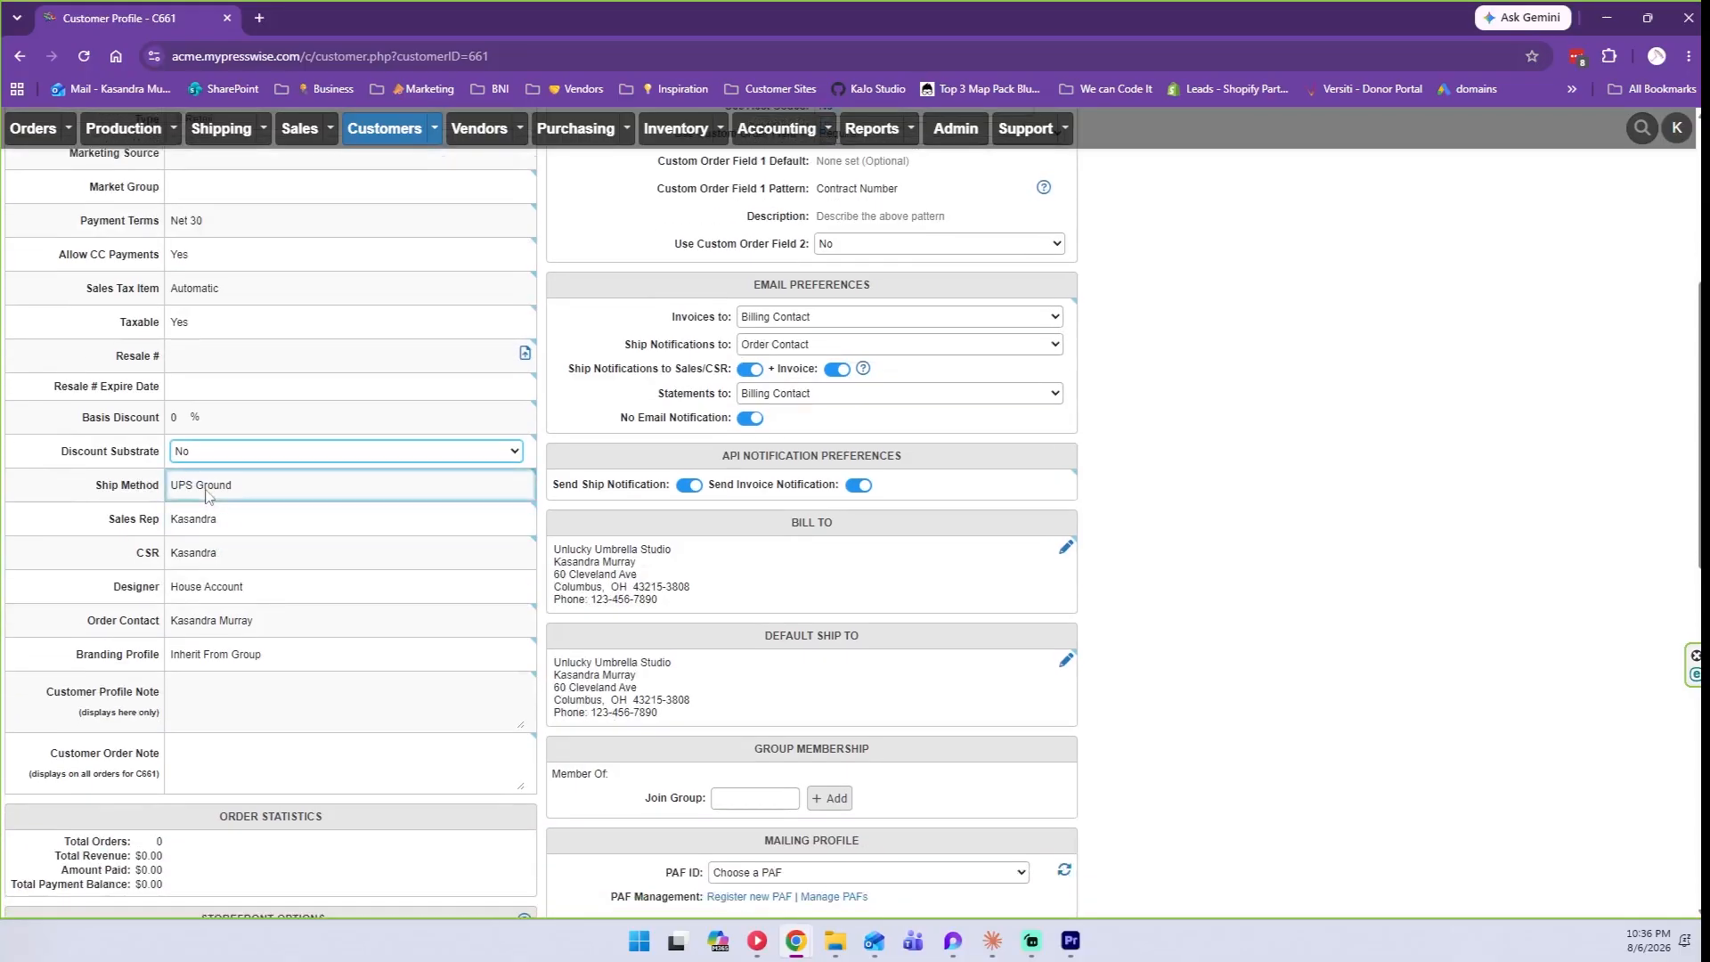
Replace the UPS Ground ship method with Delivery from the Delivery group.
click(205, 491)
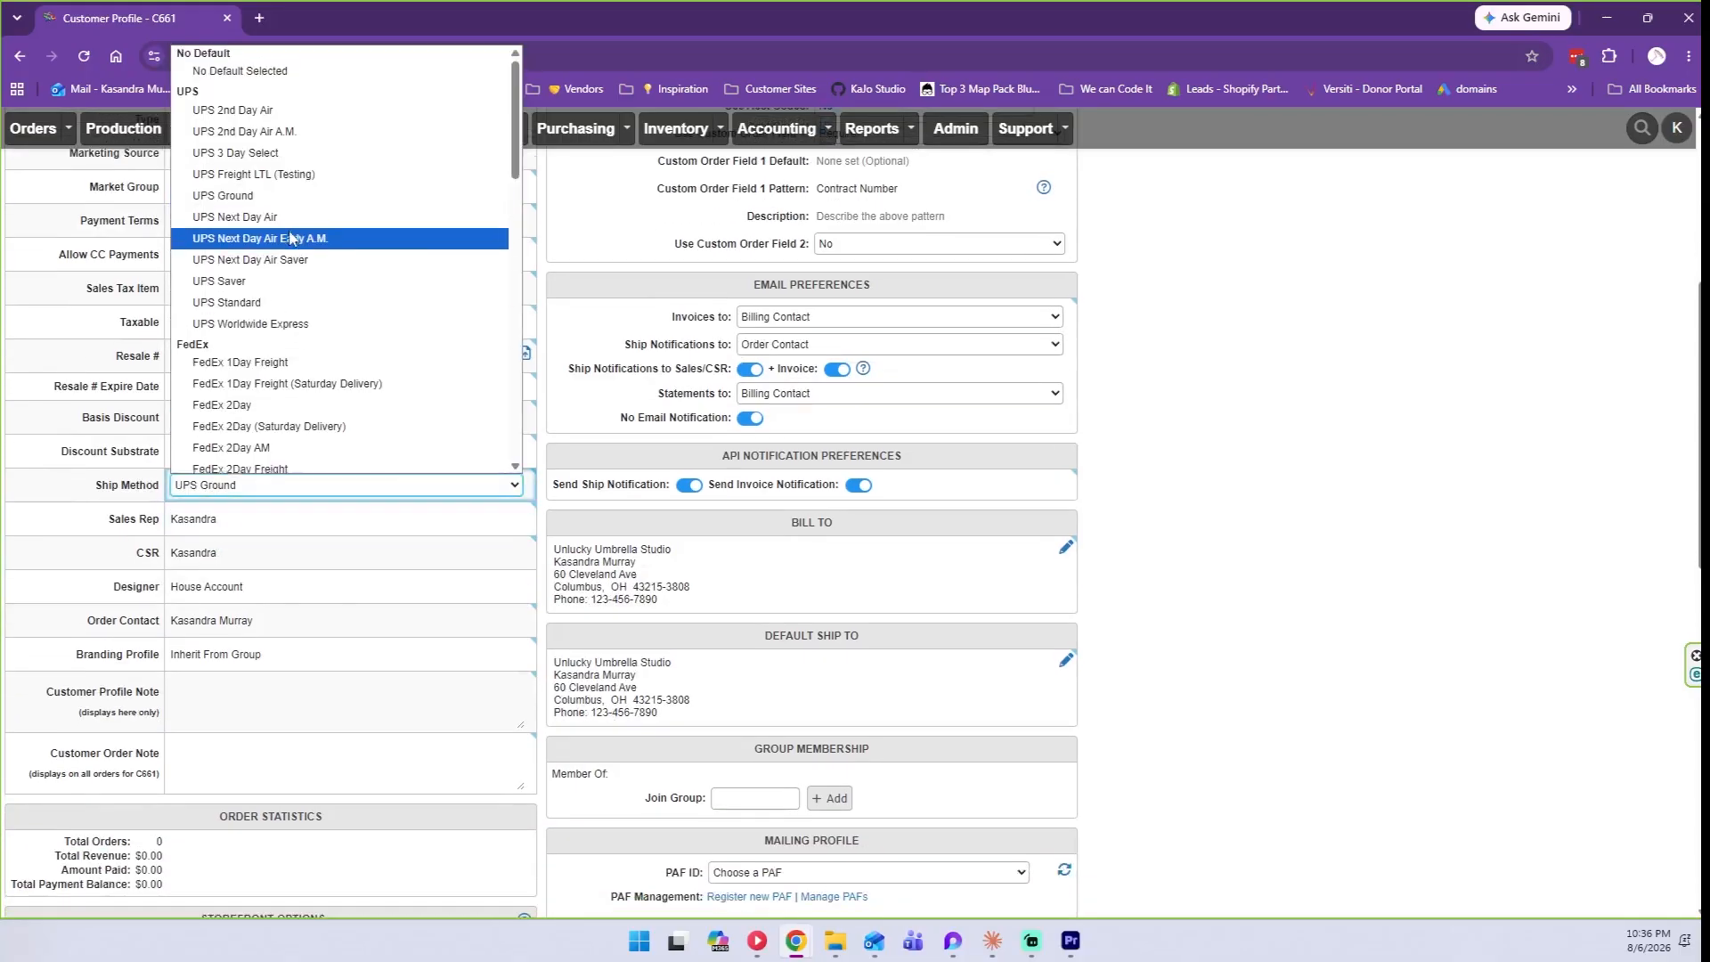
click(248, 75)
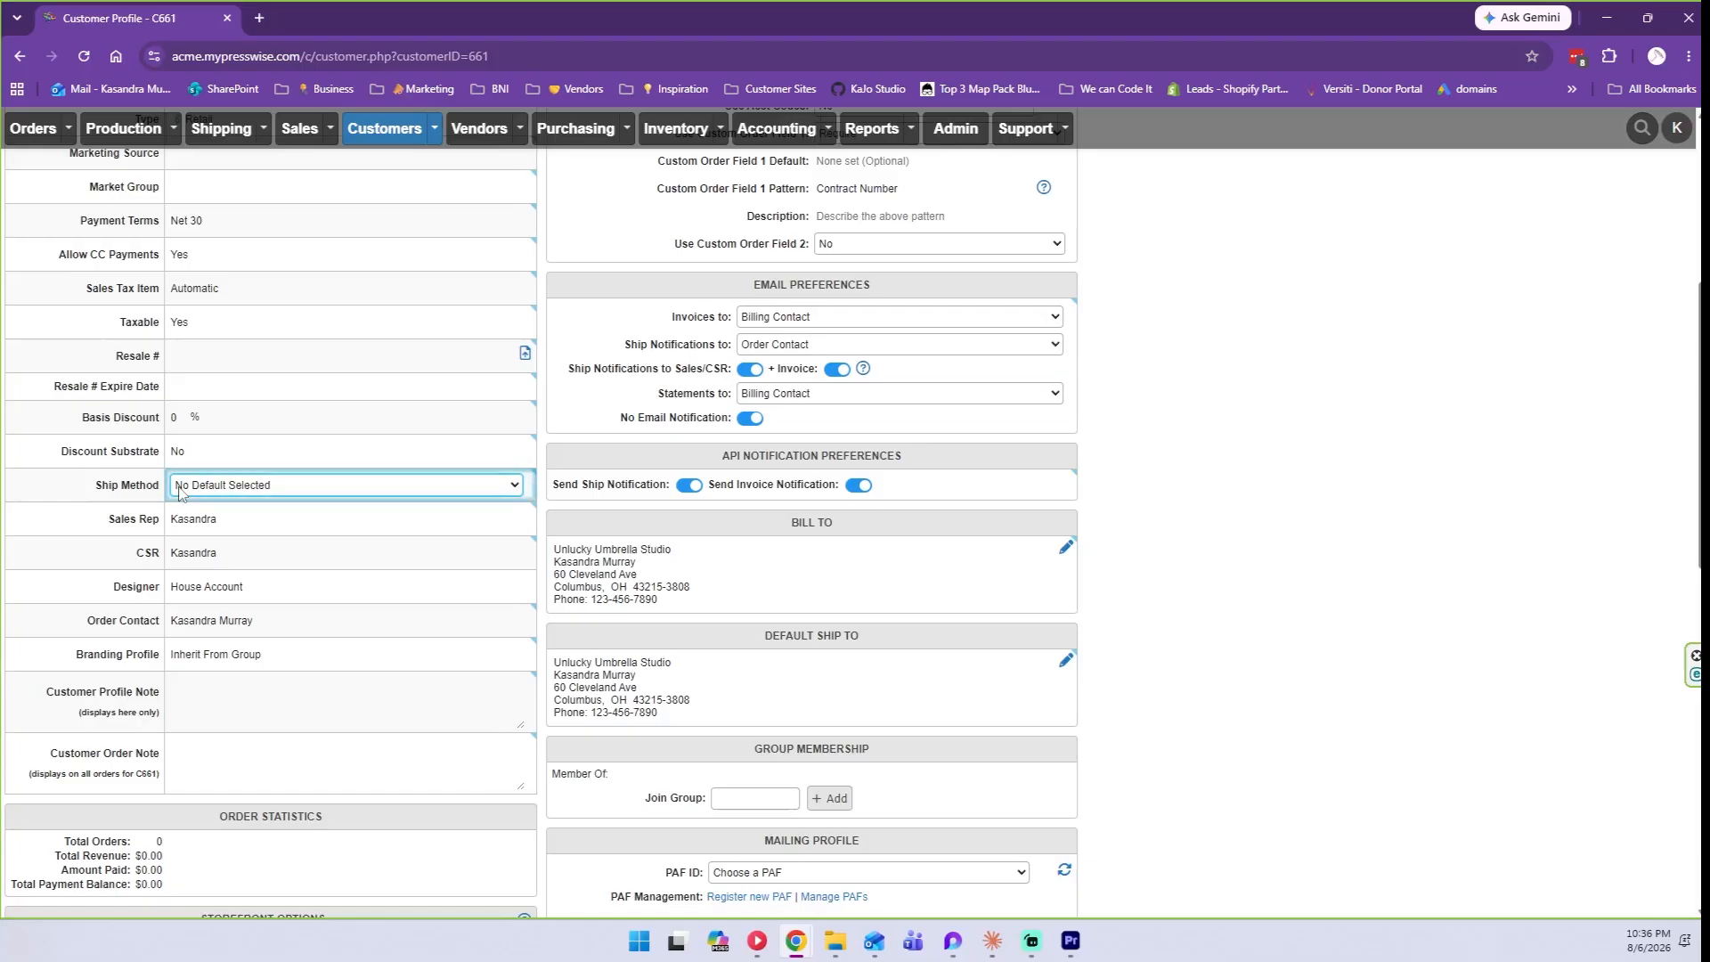
click(179, 488)
scroll(294, 252, down, 5)
scroll(294, 252, down, 1)
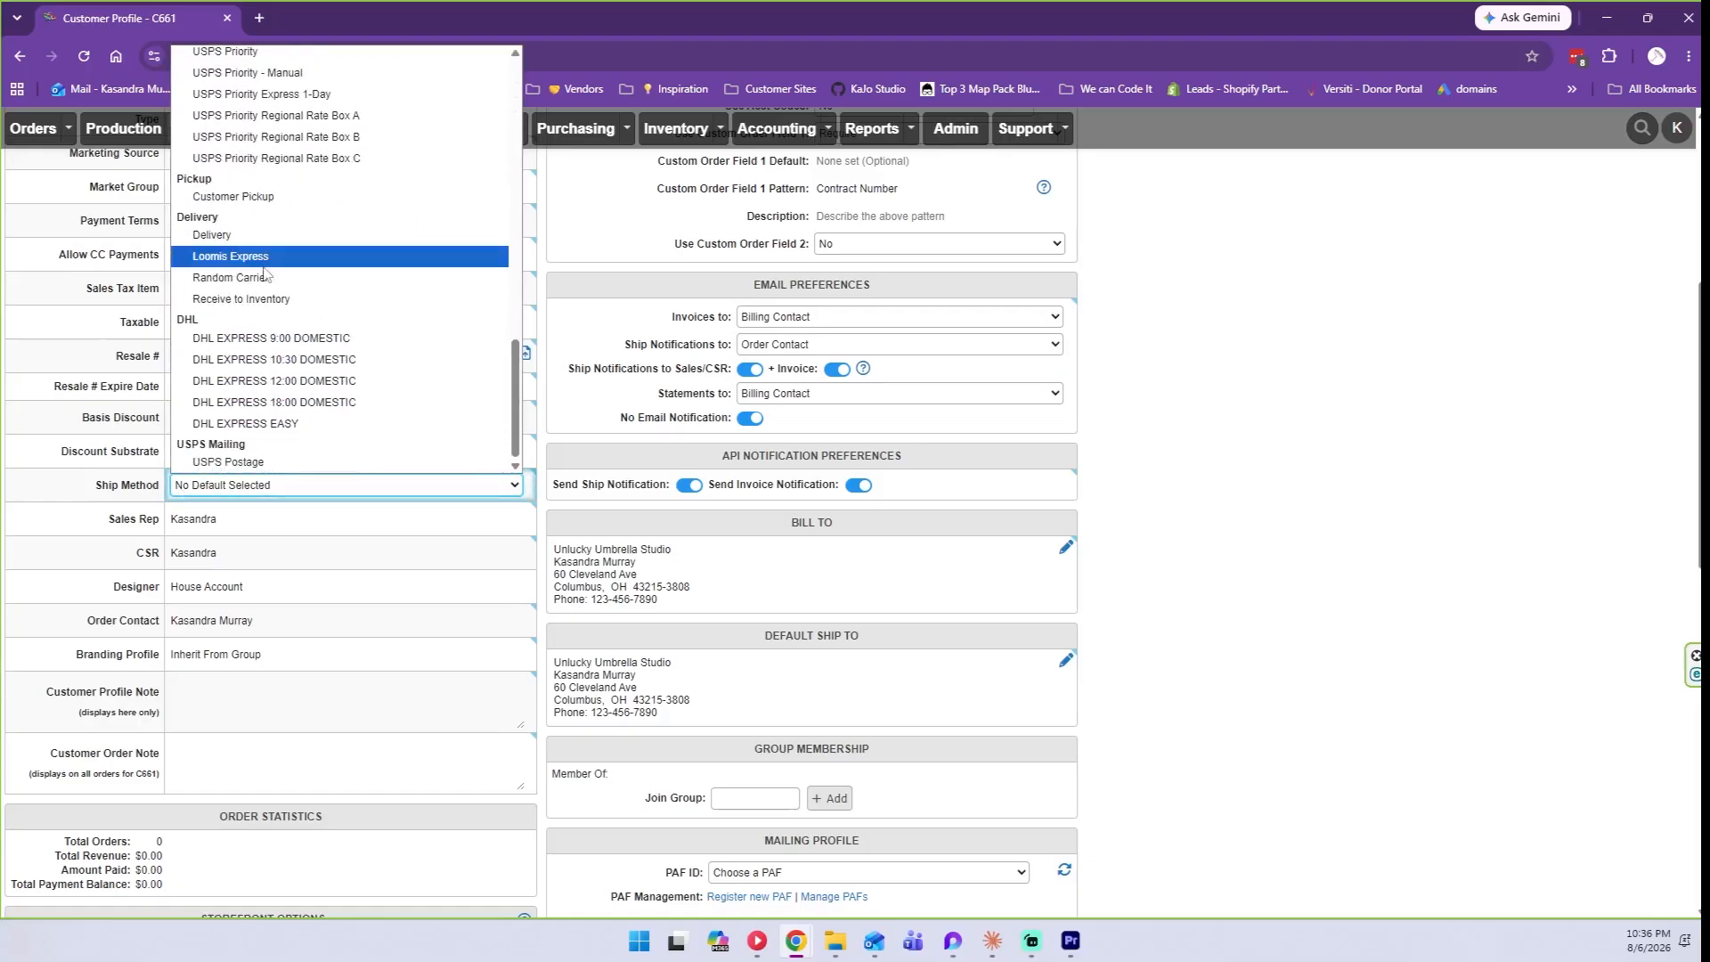
click(232, 237)
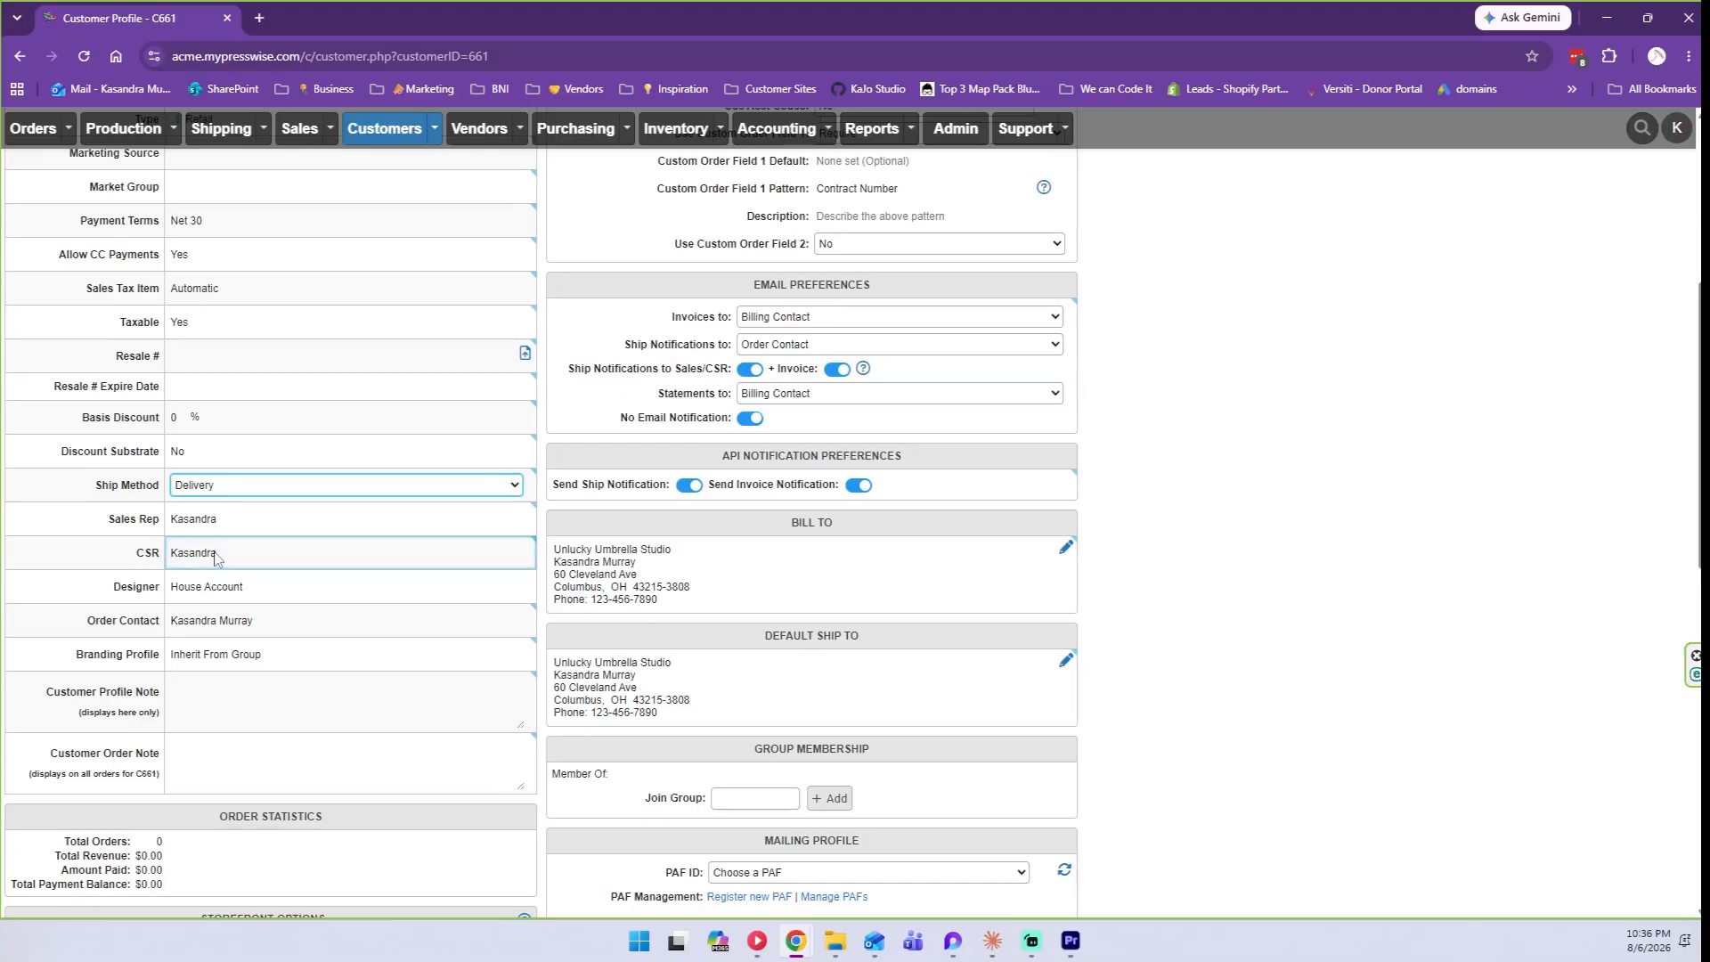
scroll(192, 562, up, 1)
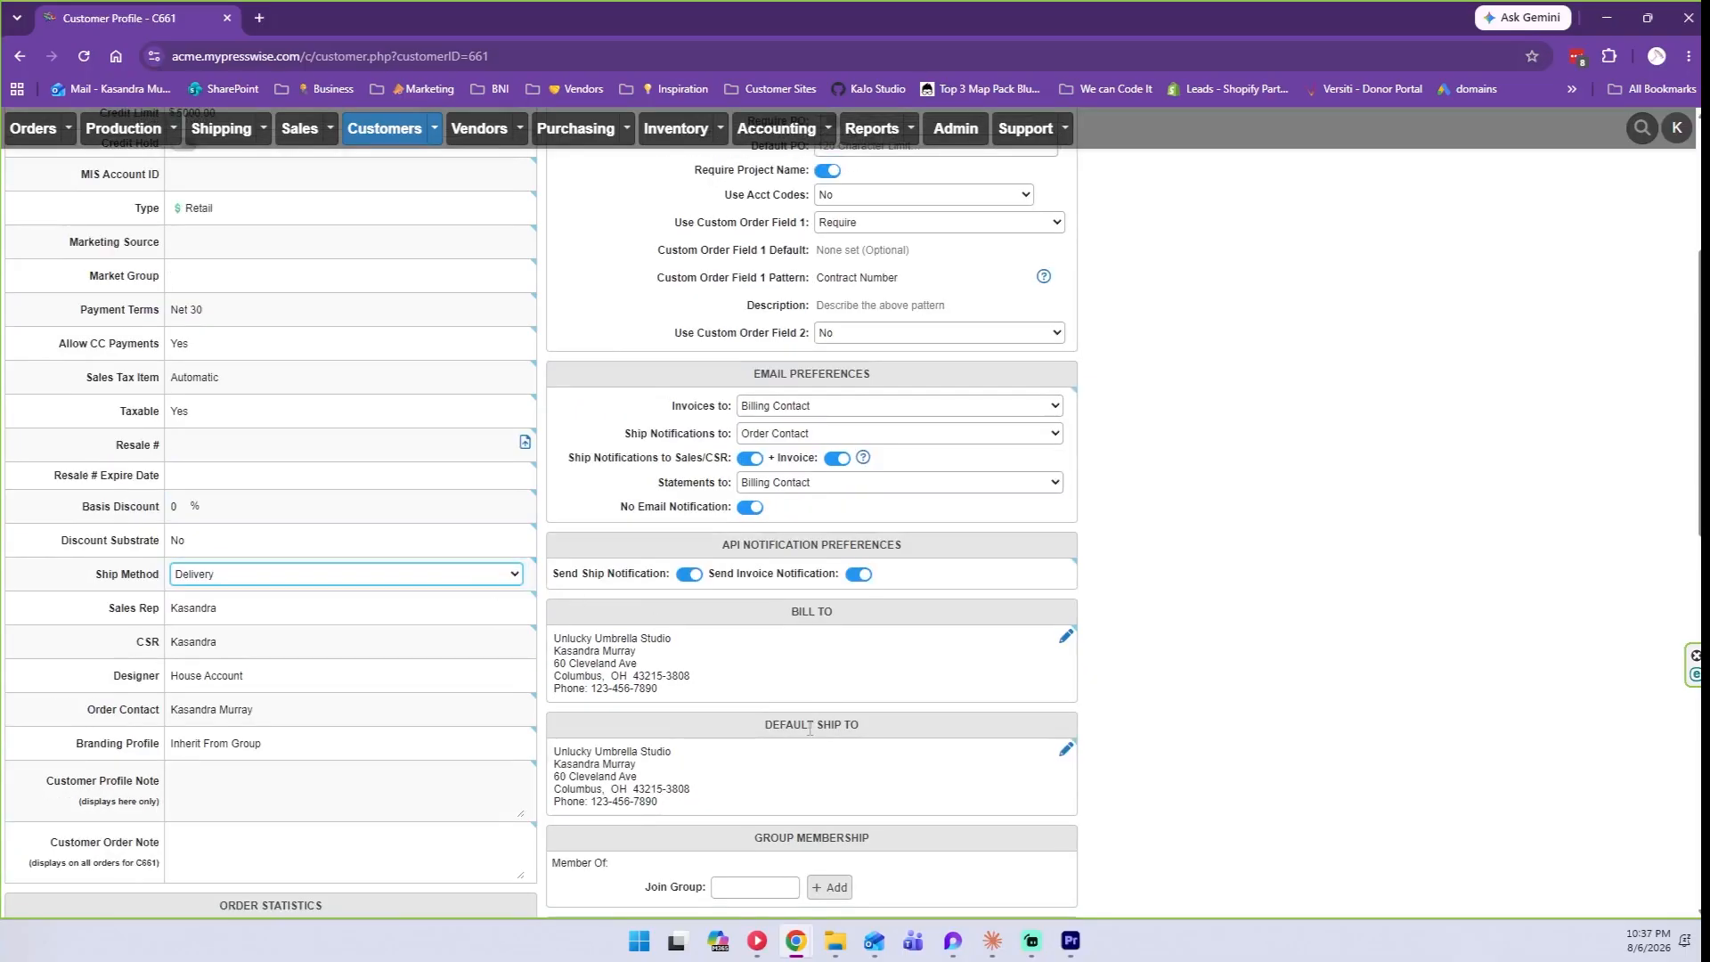
Commit Delivery as the customer's ship method.
scroll(809, 728, down, 2)
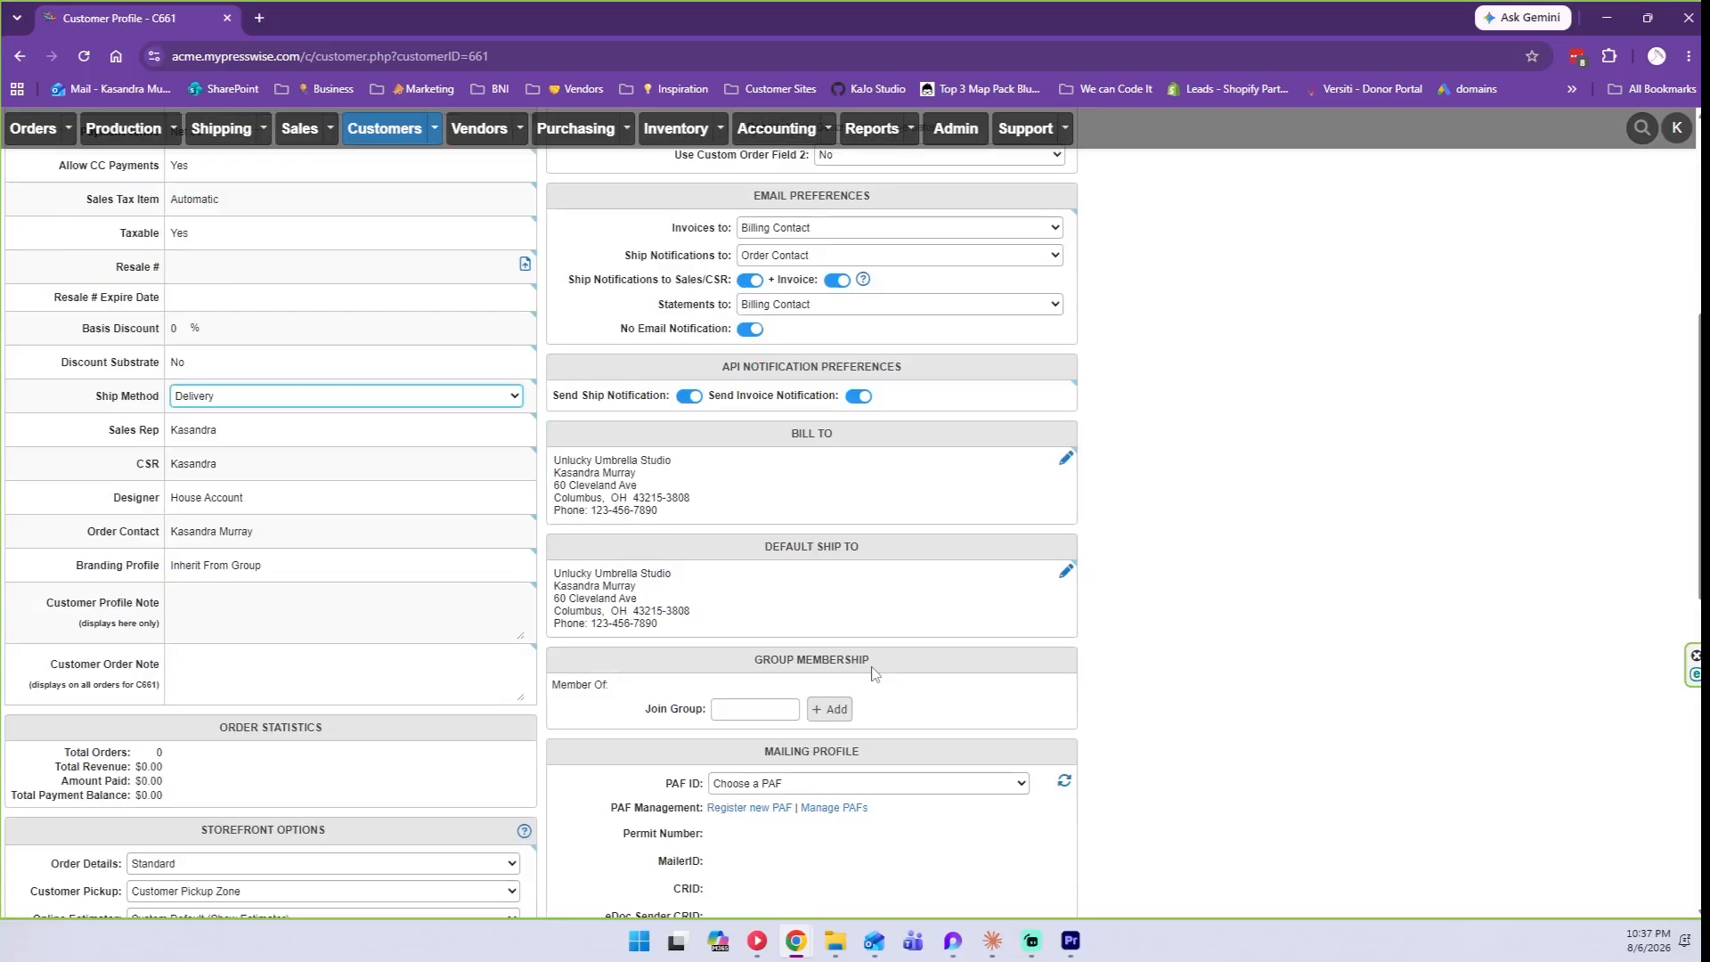
click(683, 634)
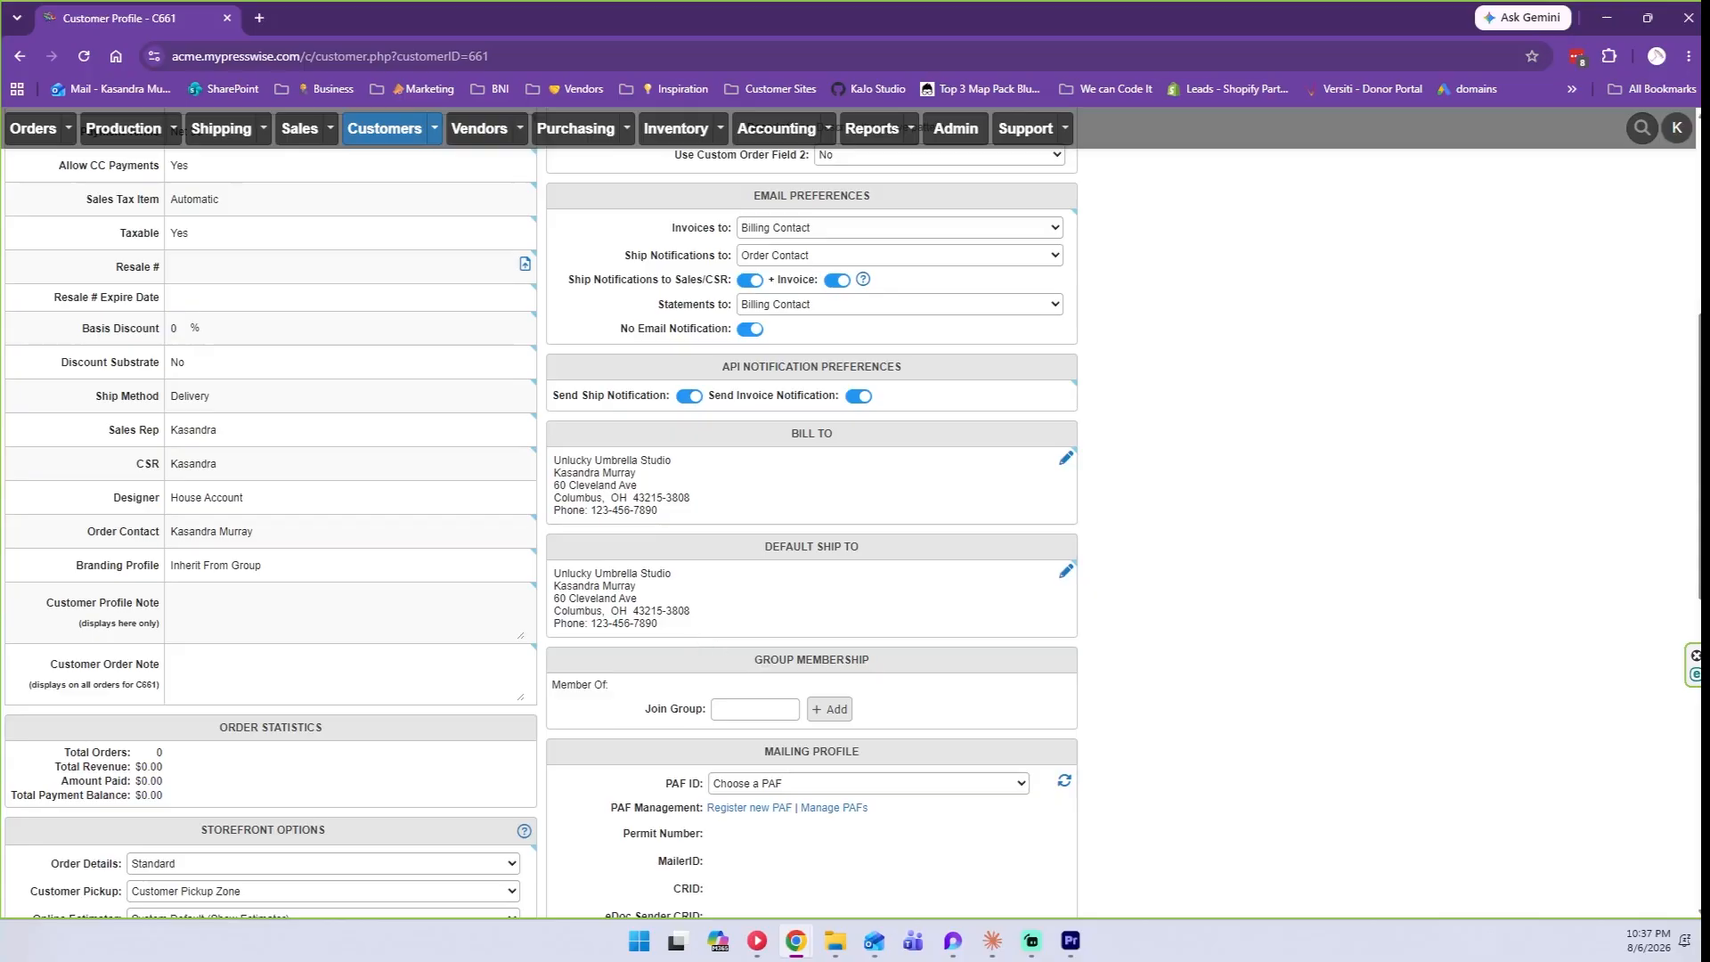
scroll(196, 717, down, 12)
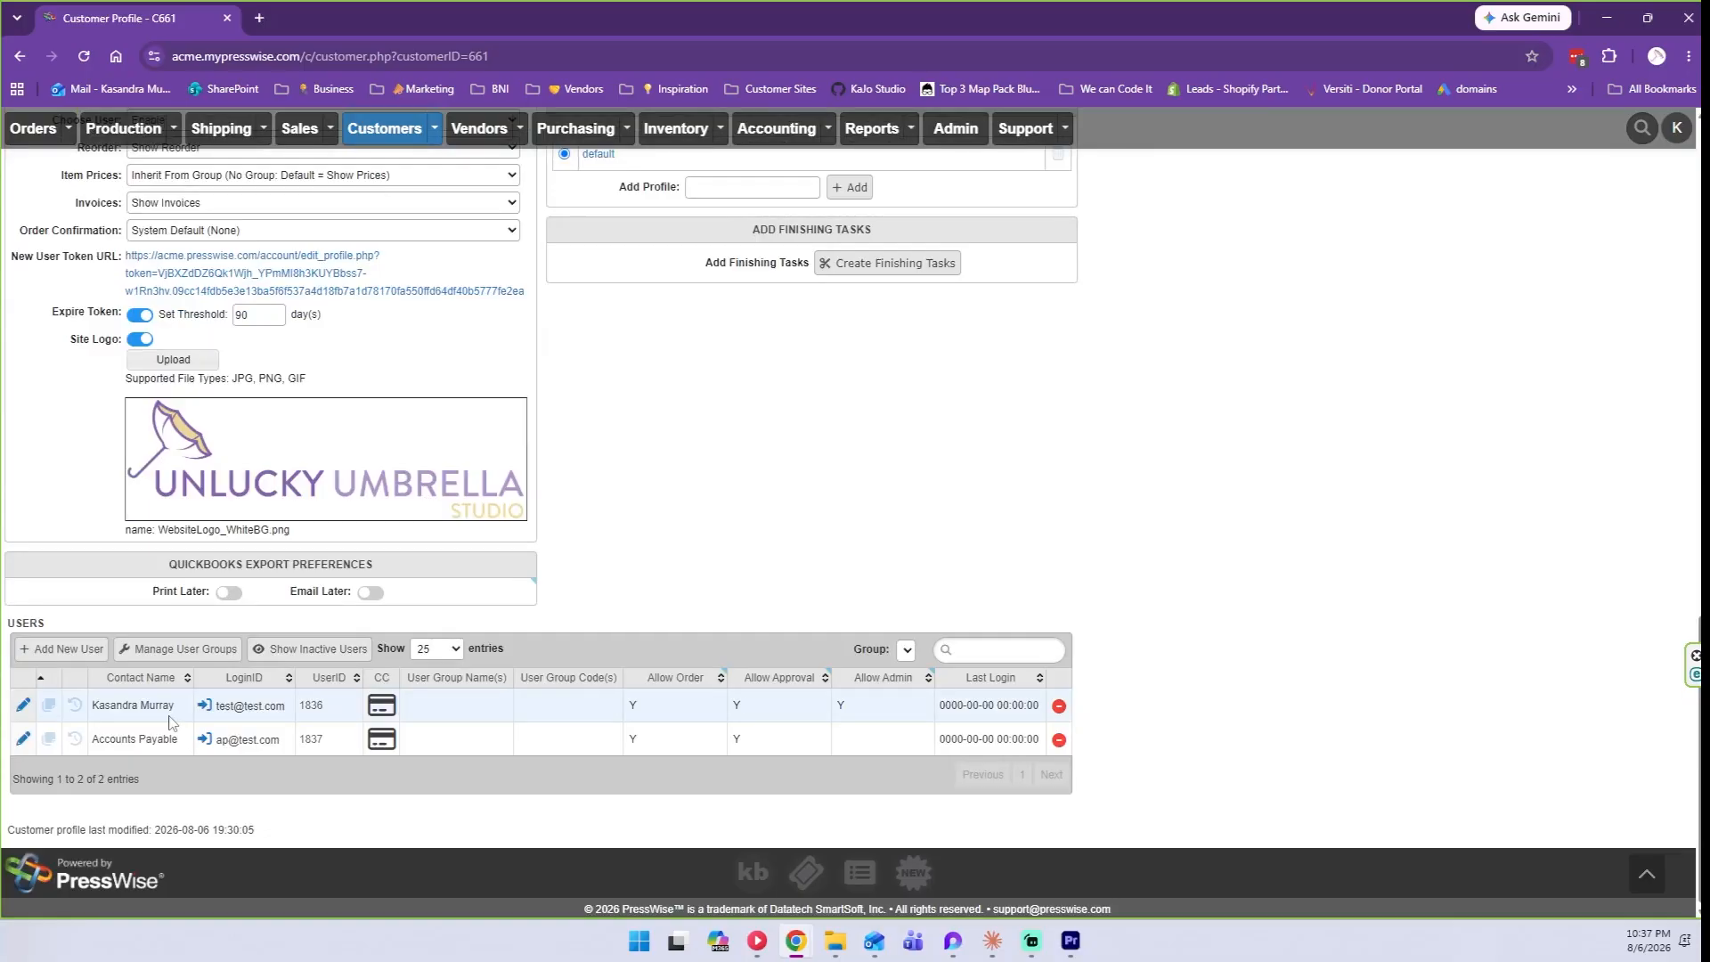
Review the billing and email preferences and the Bill To and Default Ship To addresses.
scroll(172, 721, up, 15)
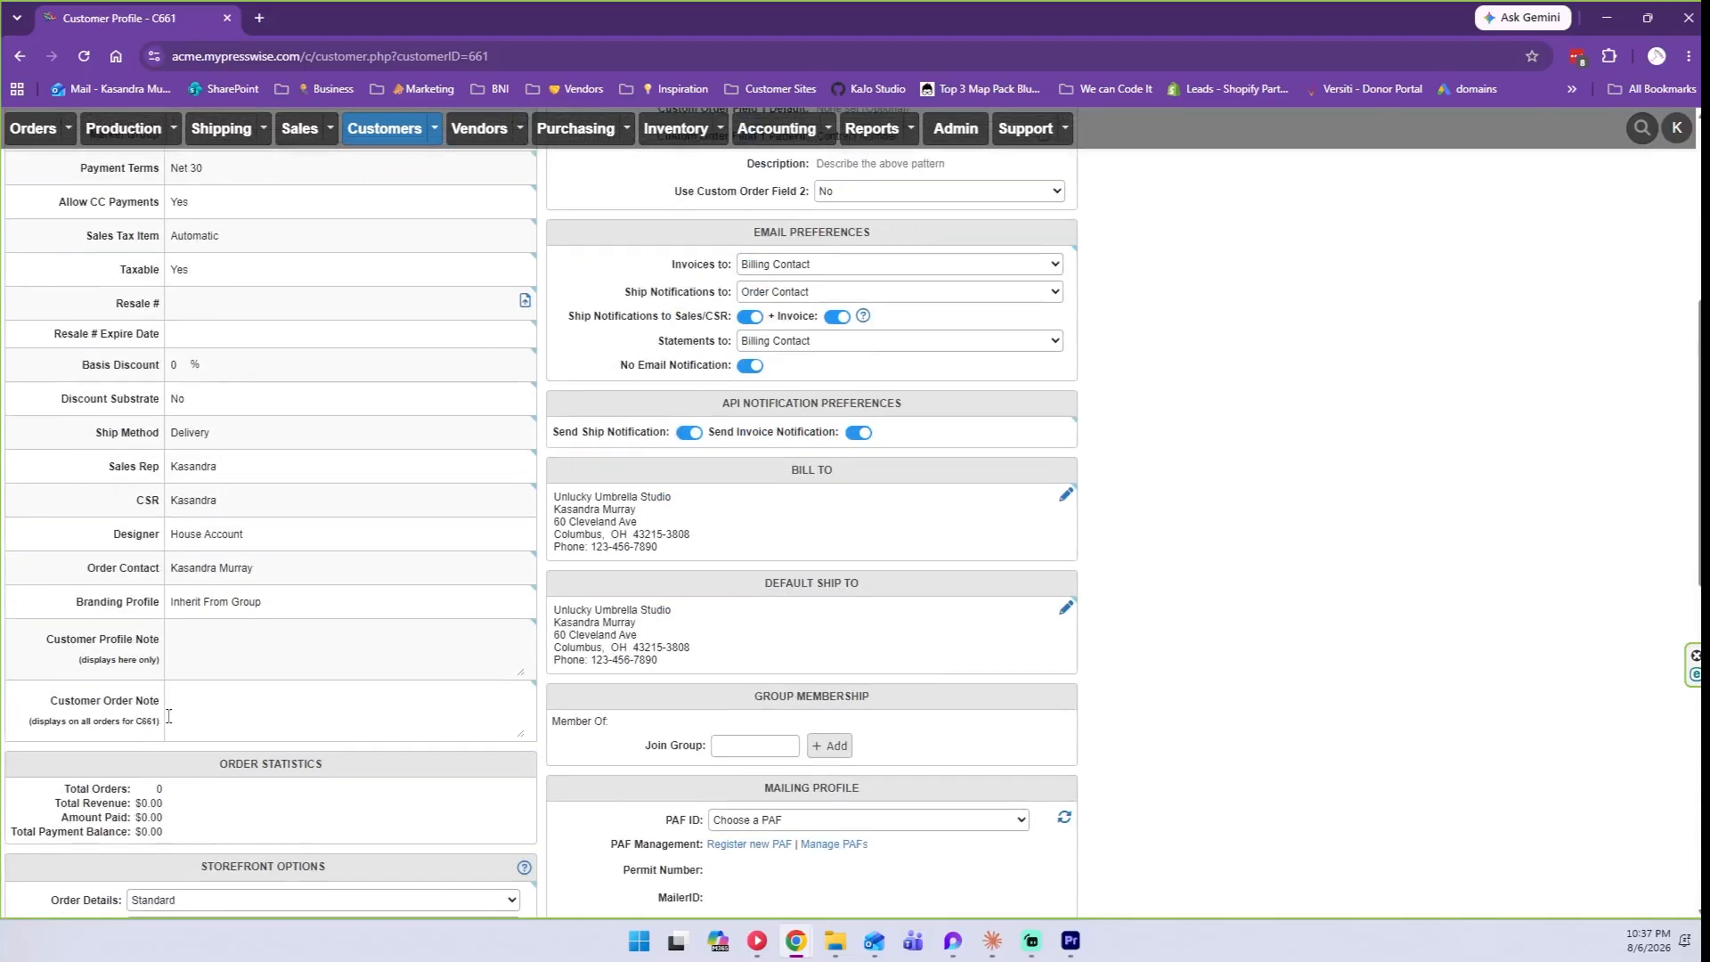
scroll(127, 577, up, 4)
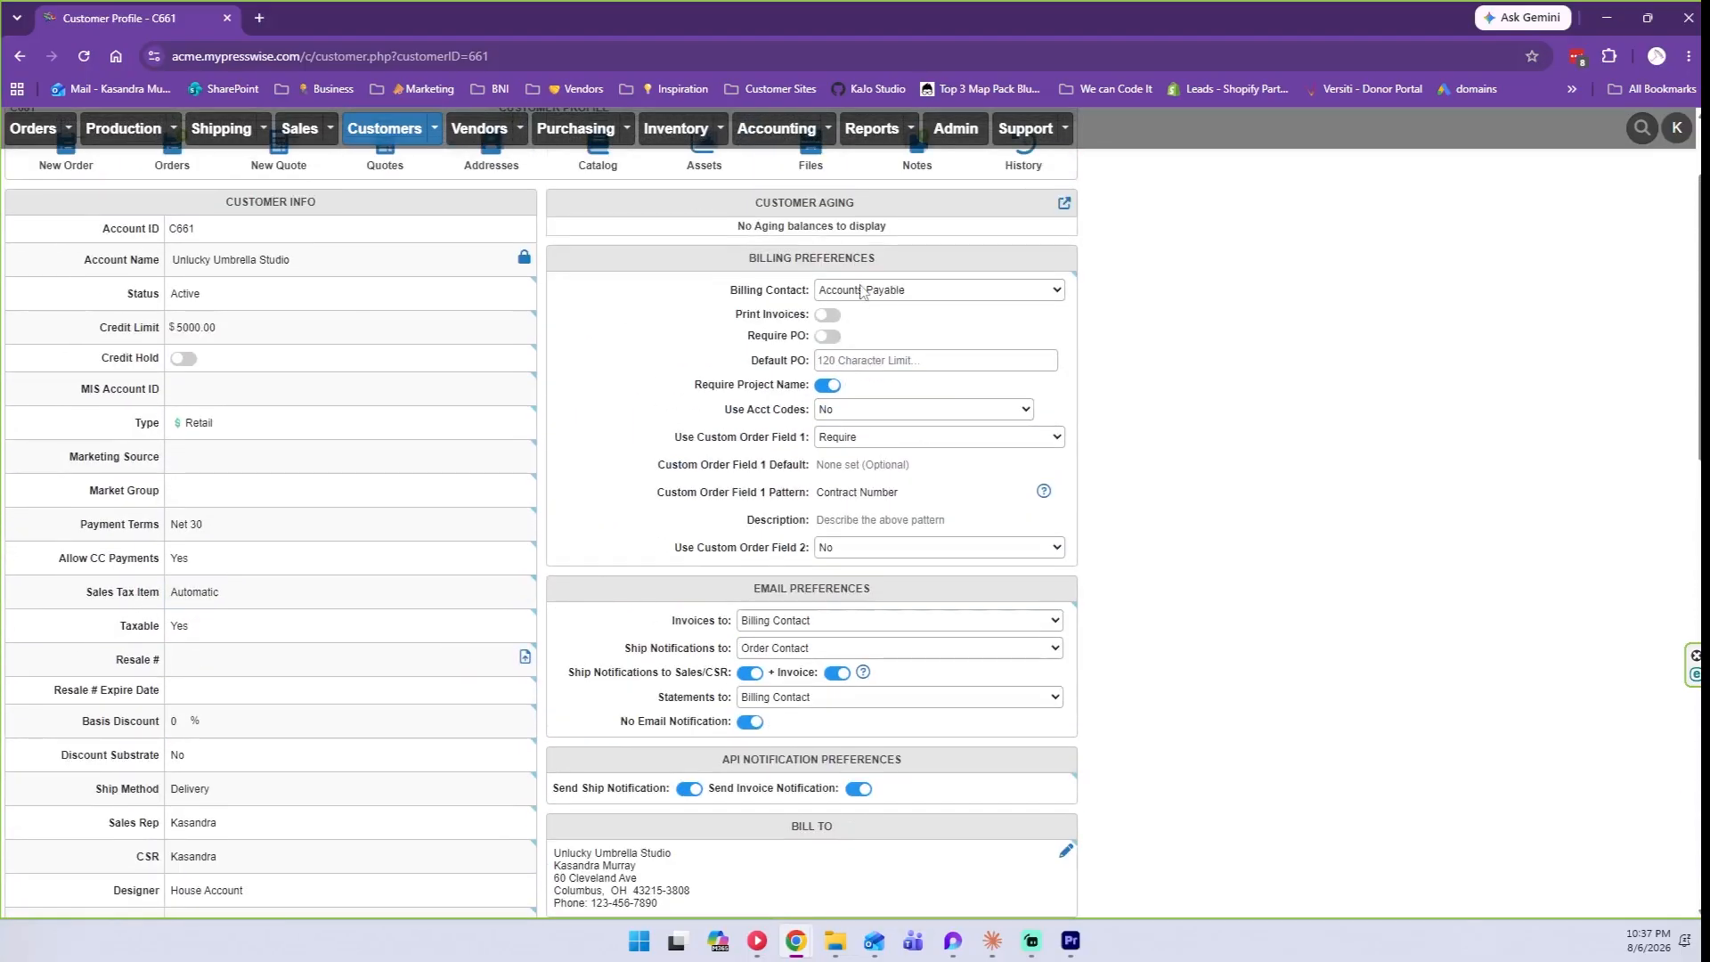
scroll(880, 647, down, 2)
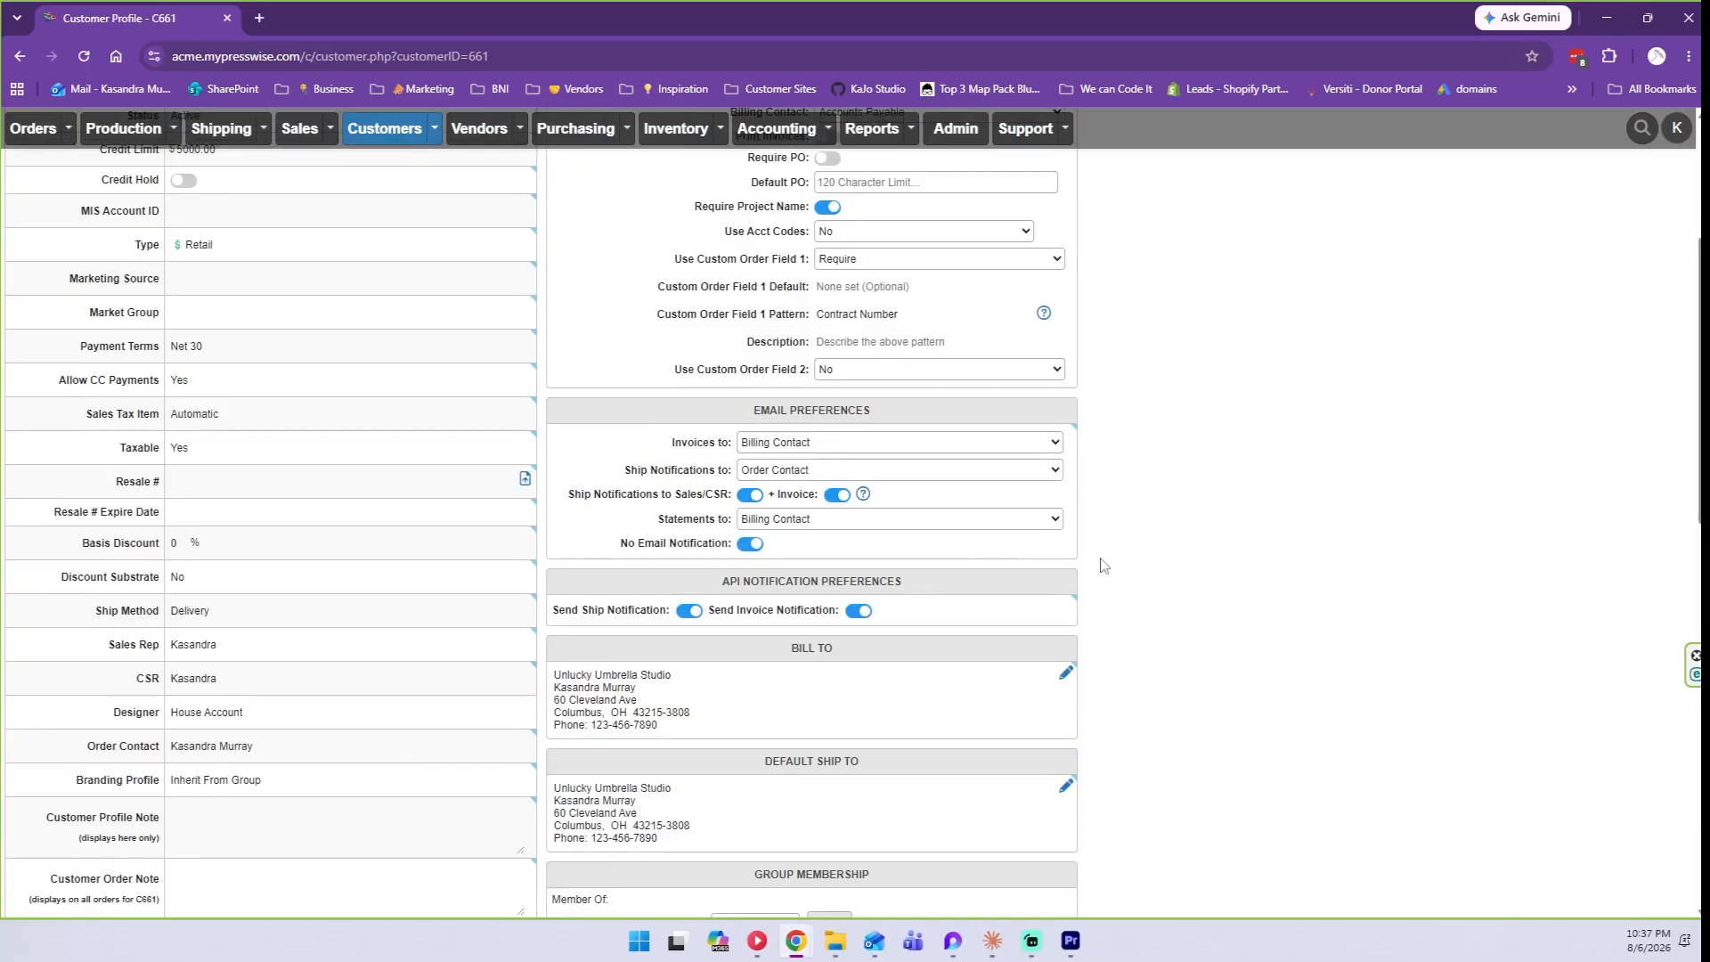
scroll(1103, 564, up, 3)
scroll(1102, 564, down, 3)
scroll(1102, 565, down, 2)
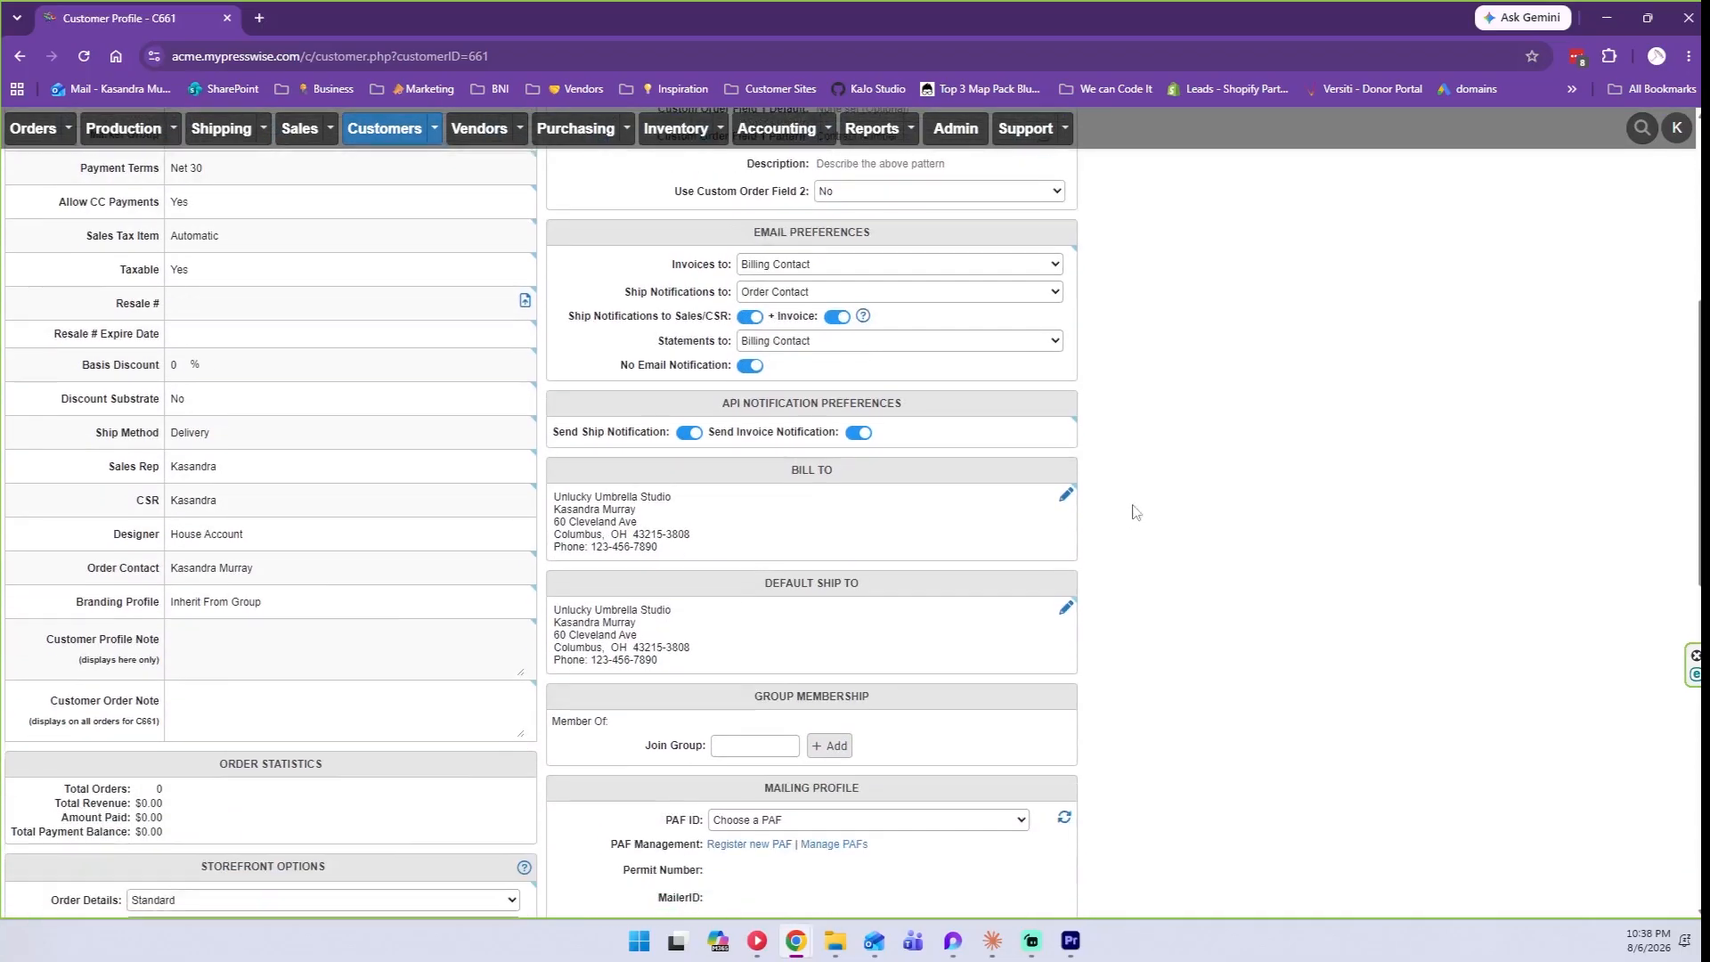
scroll(1223, 476, up, 4)
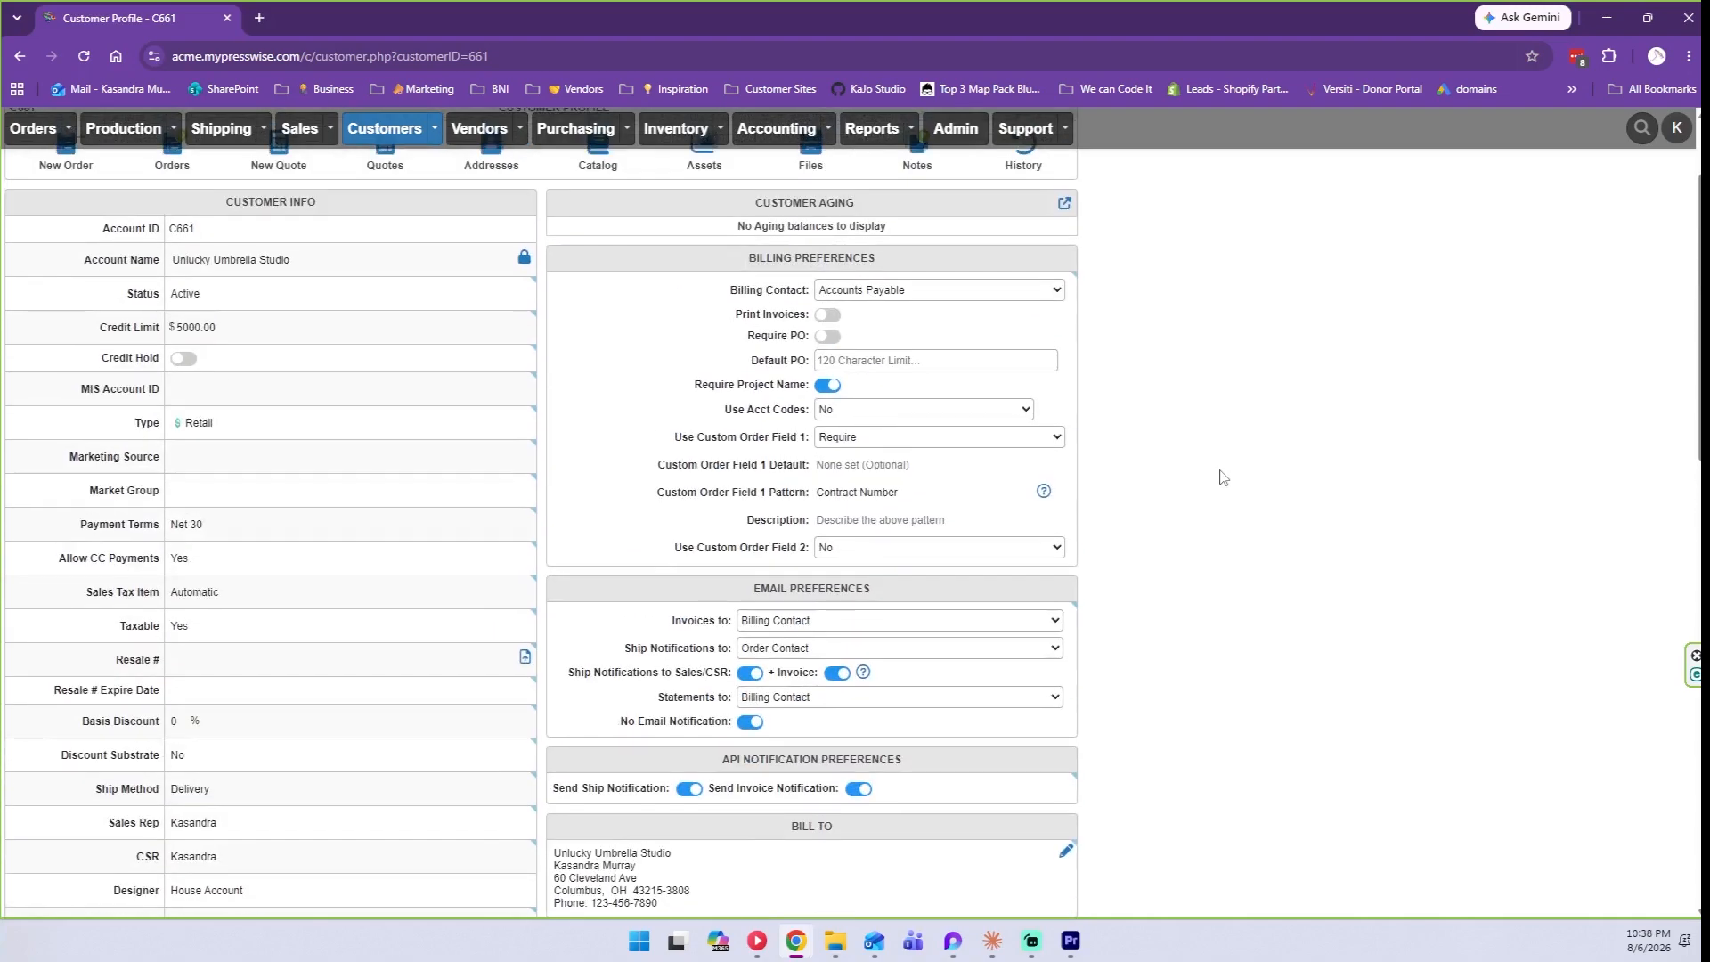